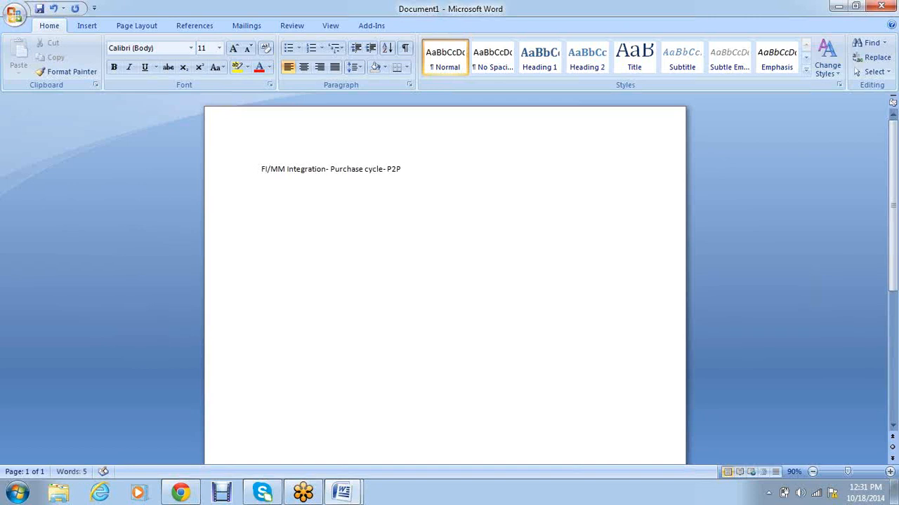
Step: Complete the title with 'P Cycle' and bold the whole title line
type("le")
left_click_drag(454, 175, 262, 174)
key("ctrl+b")
left_click(287, 189)
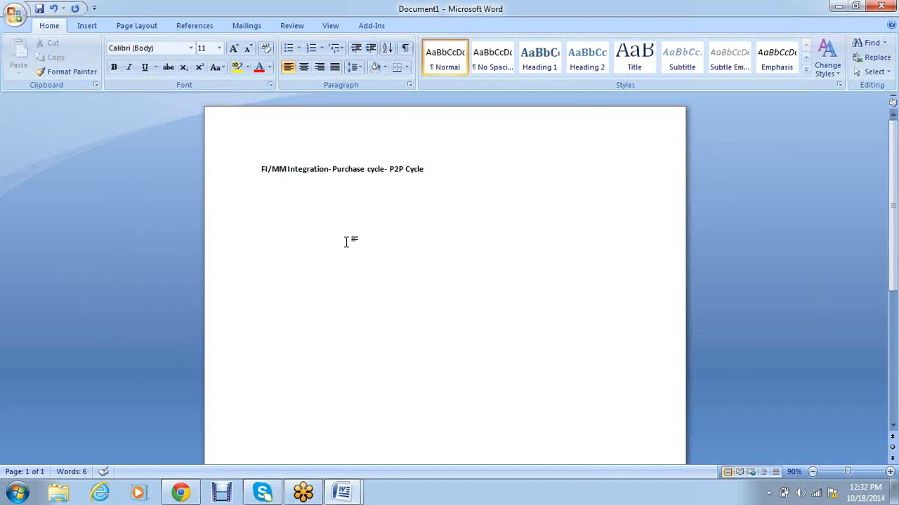
Step: Start the numbered list with '1. Requirement', fixing the 'Requirment' misspelling from spelling suggestions
type("1. Requirment")
key("Return")
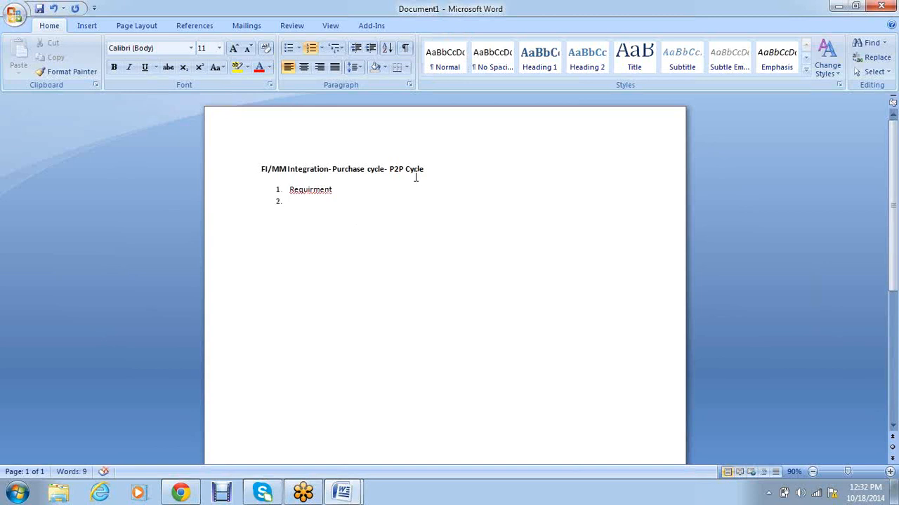
left_click(321, 192)
right_click(320, 194)
left_click(351, 203)
Step: Add list items Purchase requisition, Request for quotation and Quotation maintenance
type("Purc")
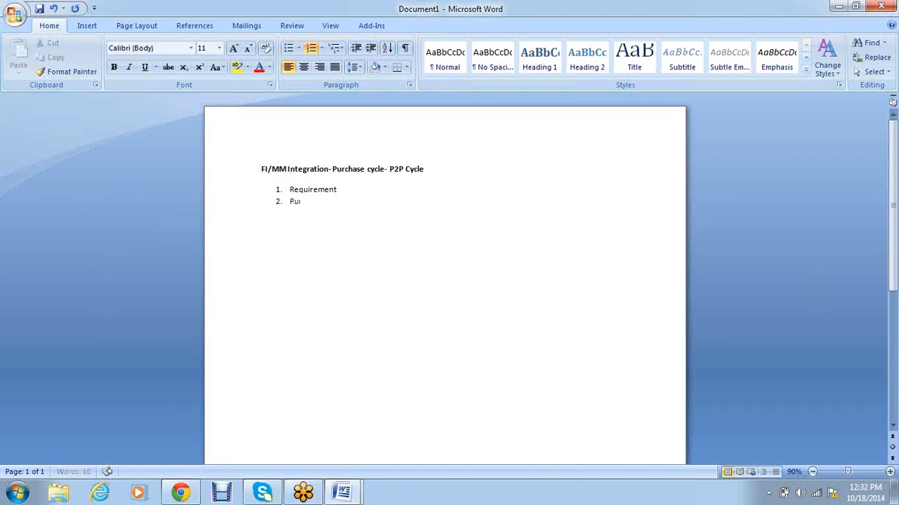
type("hase requisition")
key("Return")
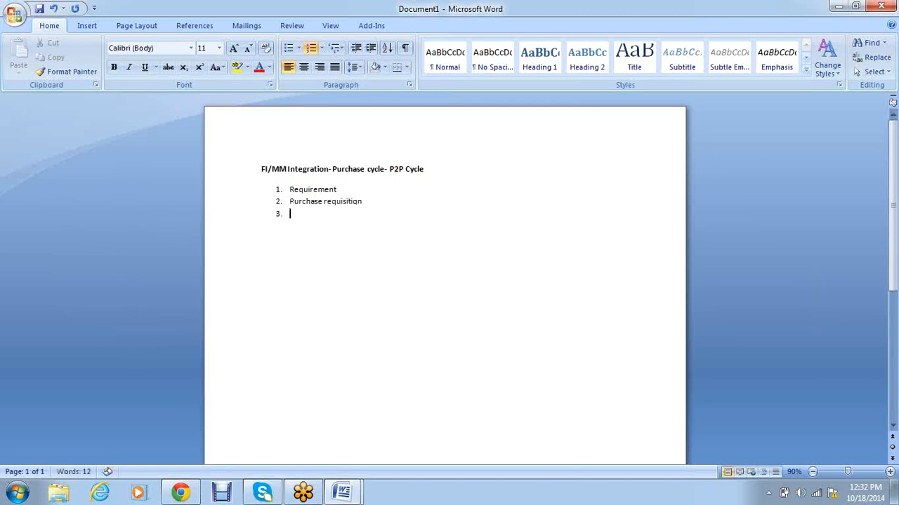
type("Request for quotation")
key("Return")
type("Qu")
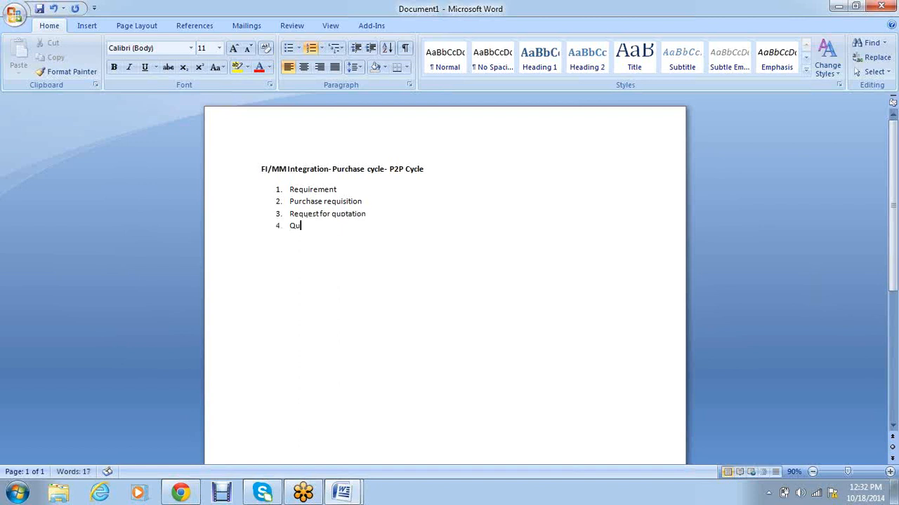
type("otation maintenance")
key("Return")
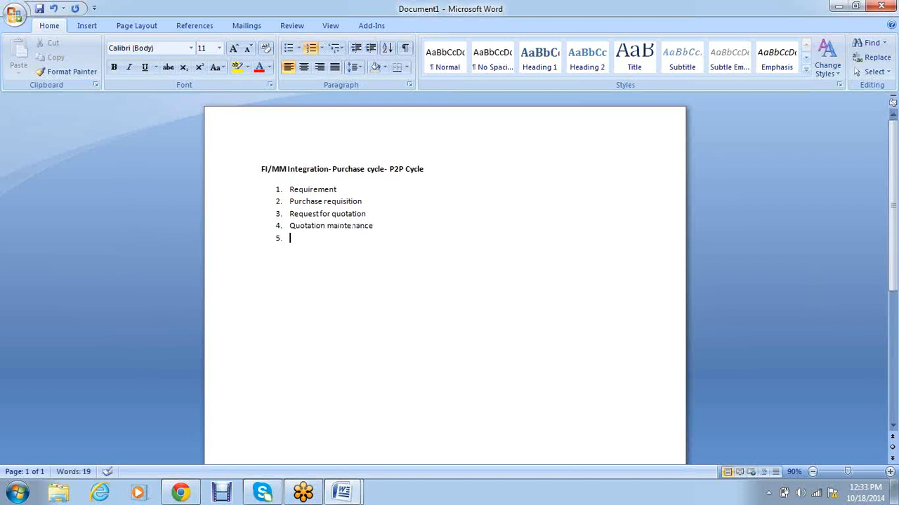
Step: Add items Purchase order, Good receipt, Vendor invoice verification and Payment, correcting typos
type("Purchase orde")
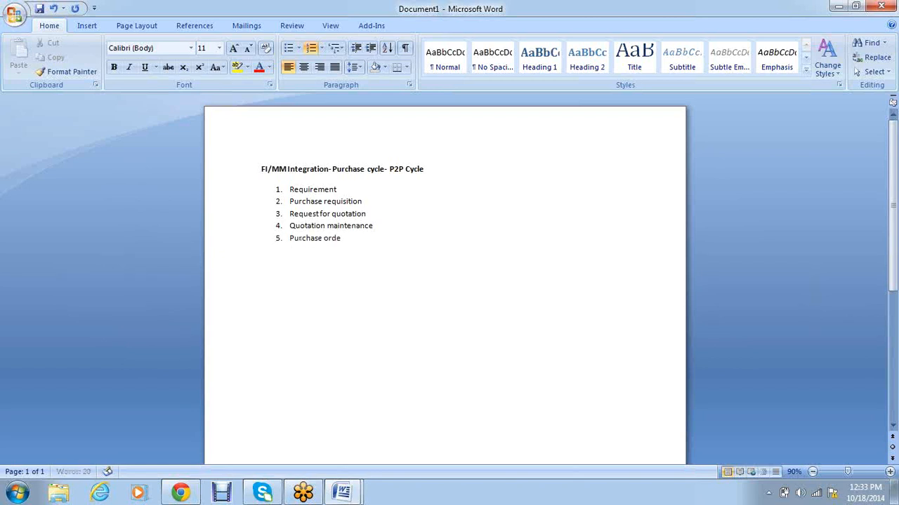
type("r Good receio")
key("BackSpace")
type("pt")
key("Return")
type("Venoort")
key("BackSpace")
type("invoice verifica")
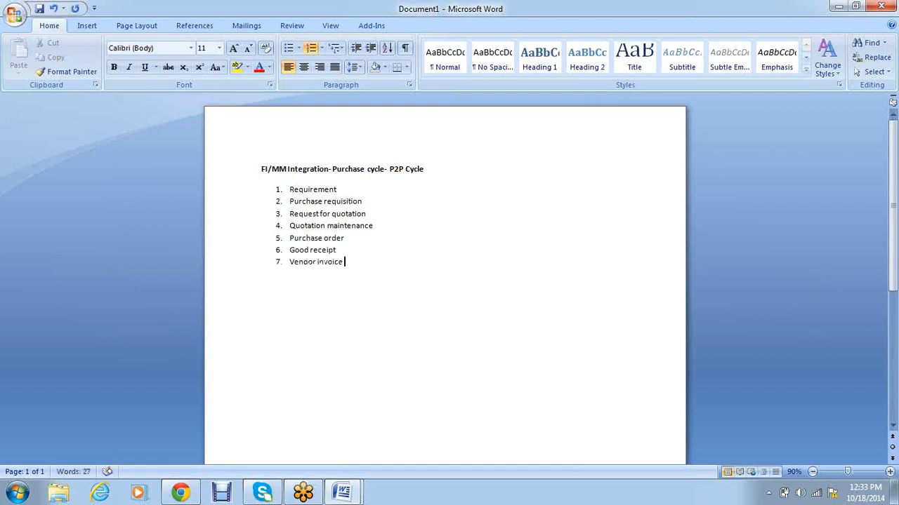
type("tion")
key("Return")
type("Payment")
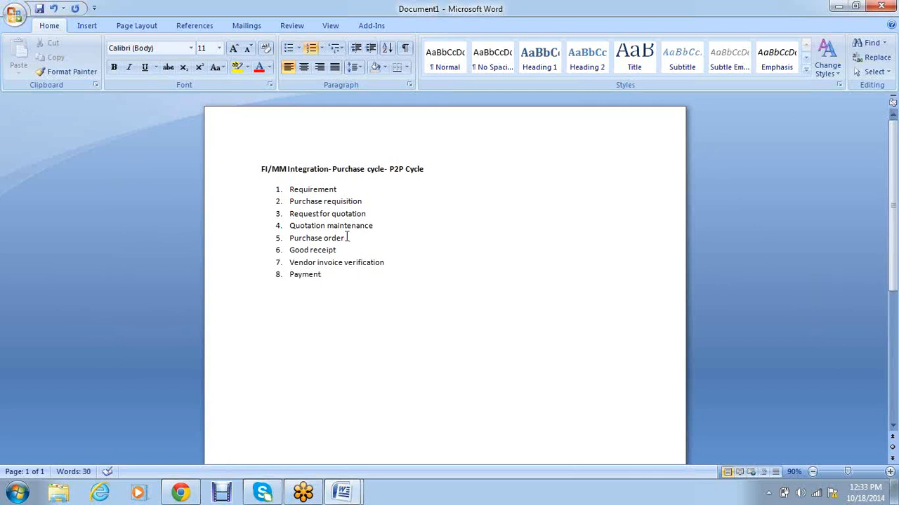
Step: Append '- ME21N- Cost center', '- MIGO- Inventory a/c DR to GR/IR Clearing' and '- GR/IR Clearing DR to Vendor a/c' entries
left_click(392, 239)
type("-")
type(" ME2")
type("1N-")
type("Cost")
type(" center")
type("- MIG")
type("O-")
type("Inve")
type("r")
type("ntory")
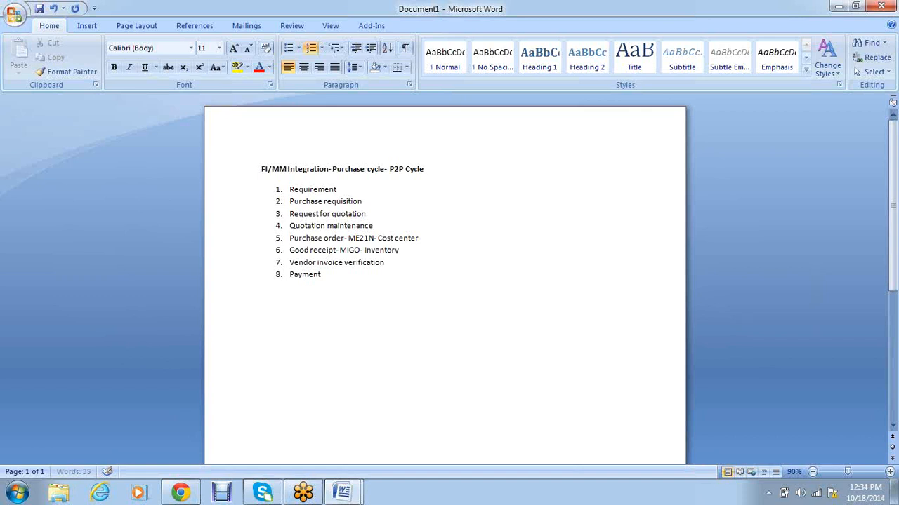
type(" a/c DR to GR/IR Clearing")
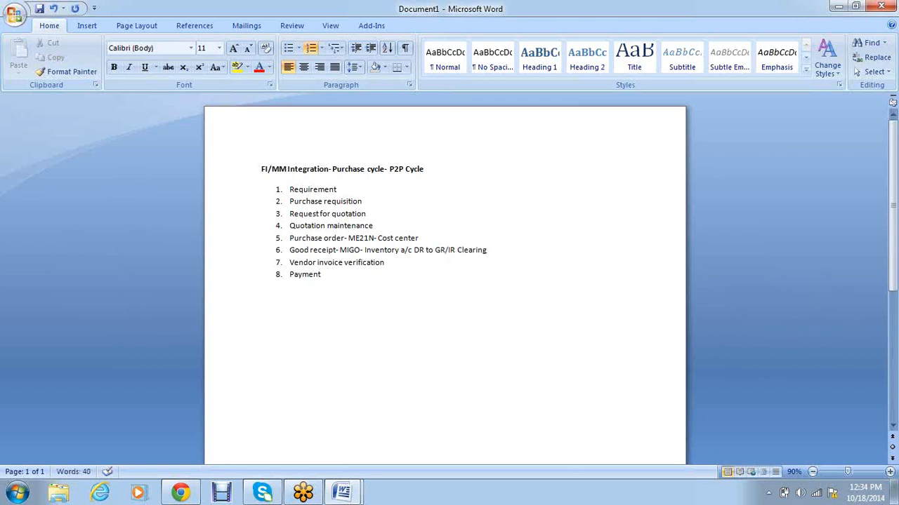
type("- GR/IR Clearing DR to Vendor")
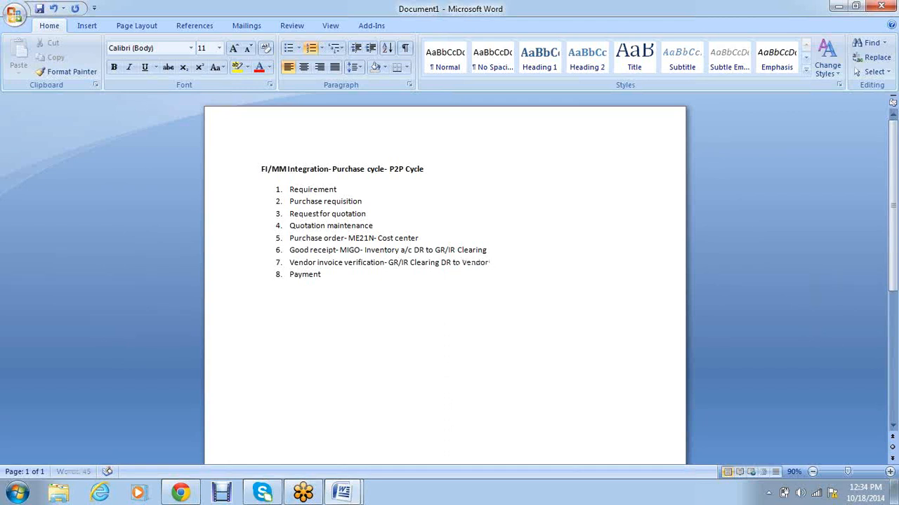
type(" a/c")
Step: Remove the stray empty numbered line left after item 7
key("Return")
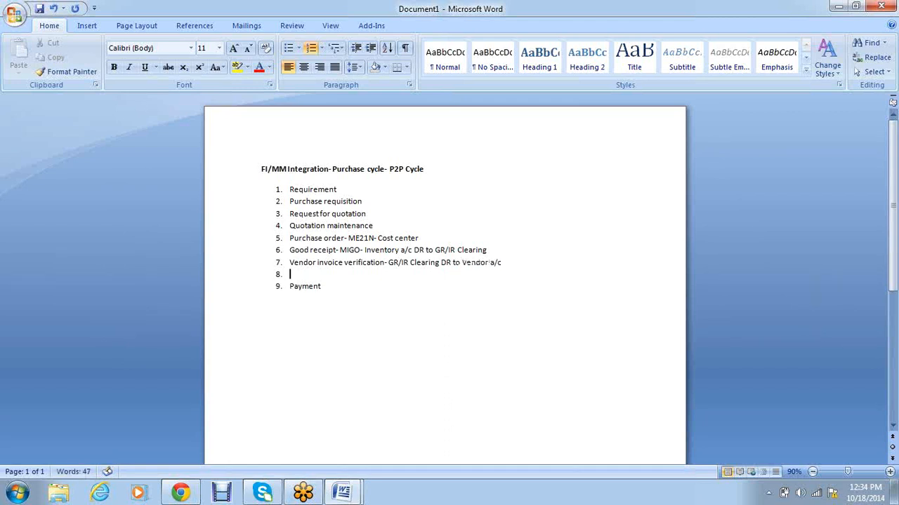
key("ctrl+z")
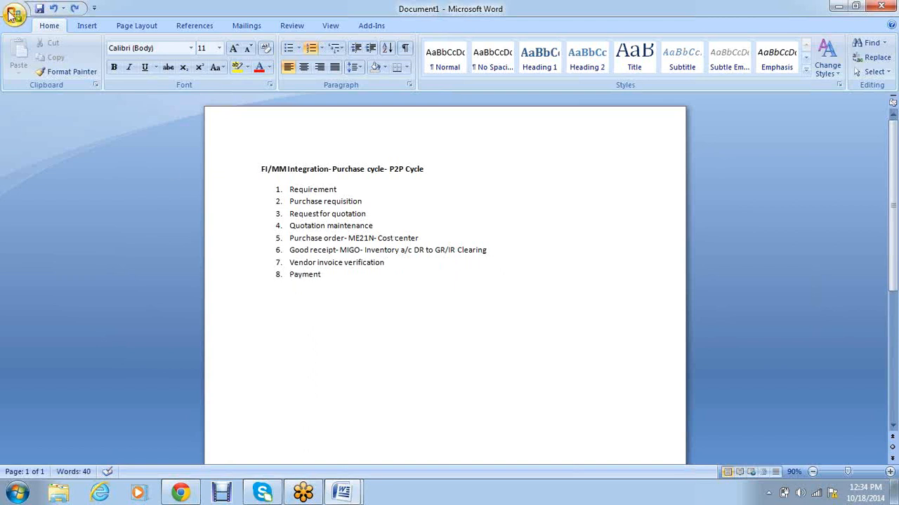
key("ctrl+y")
key("BackSpace")
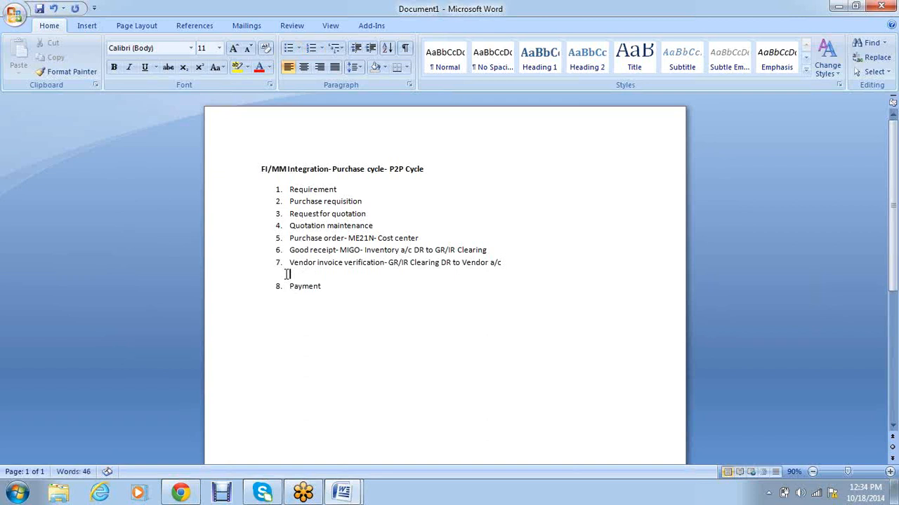
key("Delete")
Step: Append '- Vendor a/c DR to Bank account' to the Payment item
left_click(379, 275)
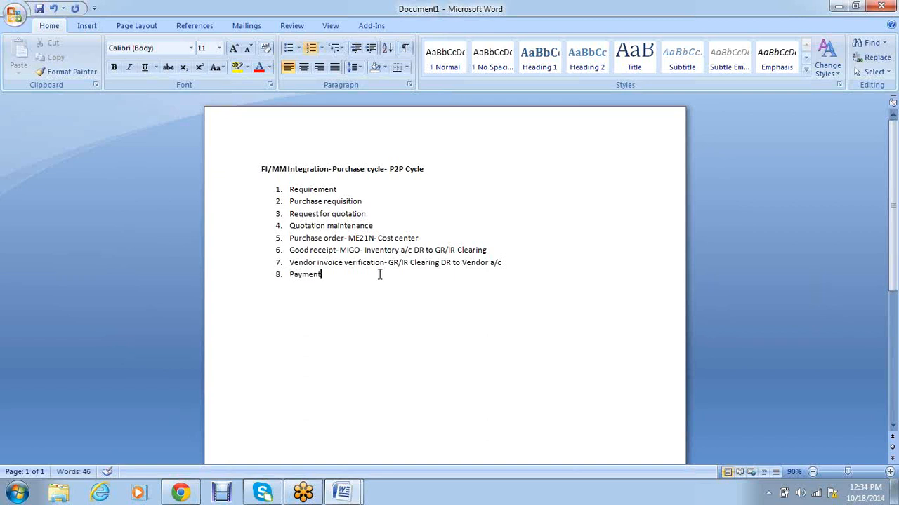
type("- Vendor acc")
key("BackSpace")
key("BackSpace")
key("BackSpace")
type("a/c DR to Bank accou")
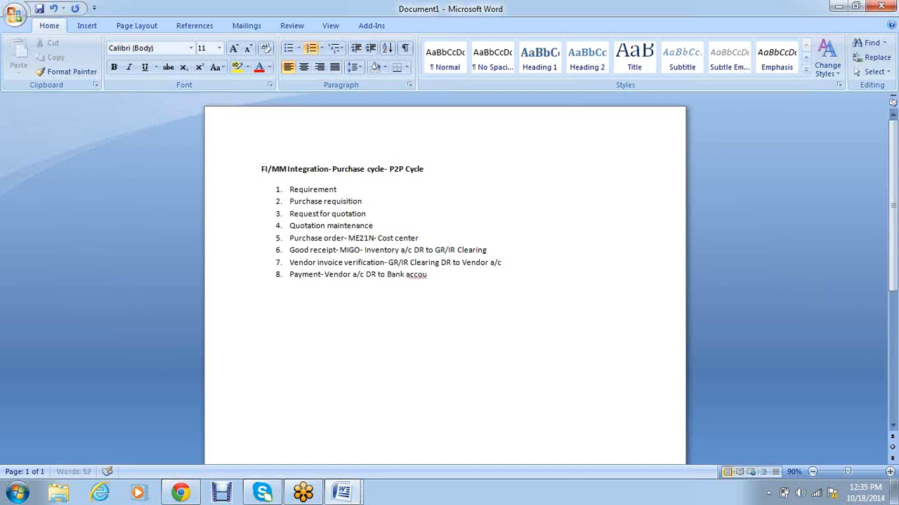
type("nt")
Step: Bold list items 5 through 8, Purchase order through Payment
left_click_drag(450, 281, 296, 240)
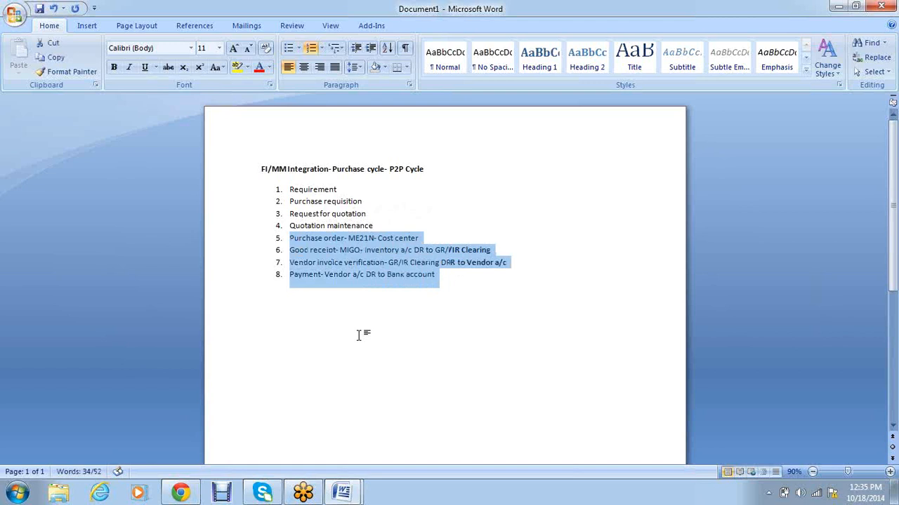
key("ctrl+b")
left_click(391, 361)
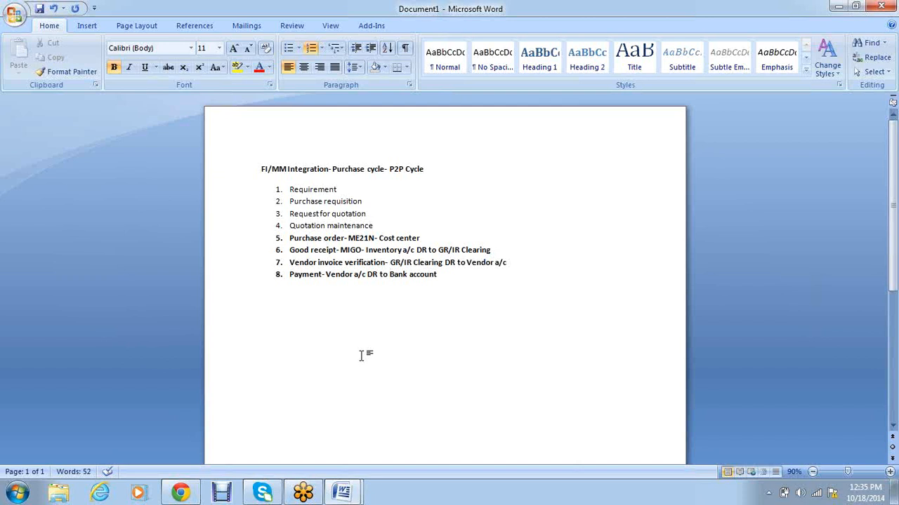
Step: End the numbered list after item 8 and type the line 'Movement type-'
left_click(445, 279)
key("Return")
key("Return")
key("Return")
type("Move")
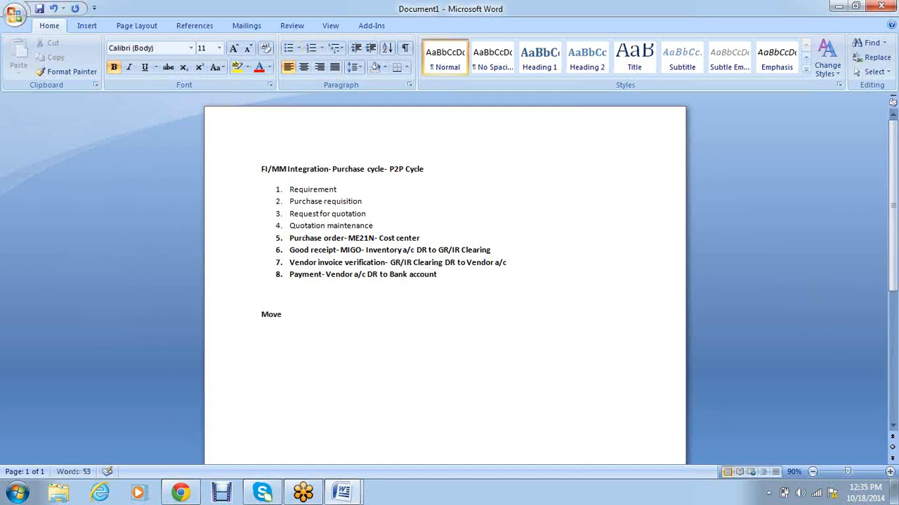
type("ment type-")
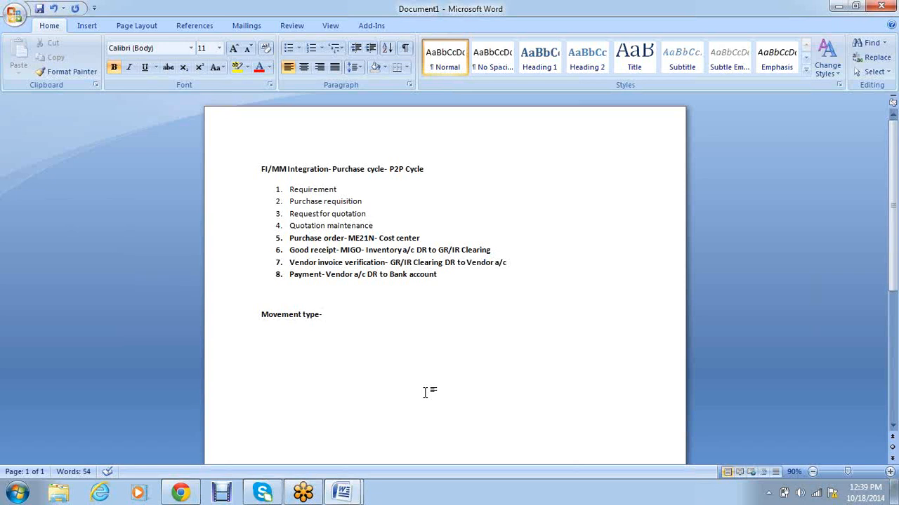
Step: Add the line 'Transaction type/Process keys-' under 'Movement type-' in the notes
key("Return")
type("Transaction type/Process keys")
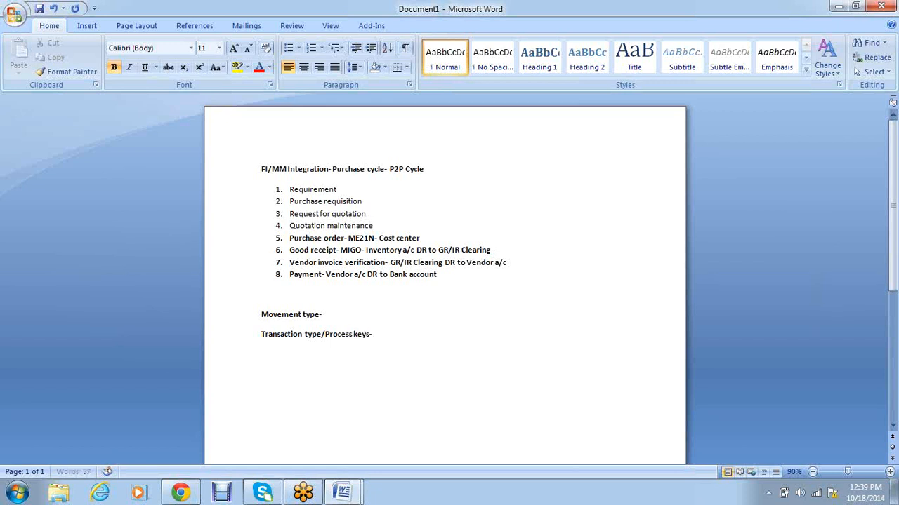
type("-")
key("Return")
Step: Type the line 'Valuation class-', fixing the mistyped letter
type("Valuation ca")
key("BackSpace")
type("lass-")
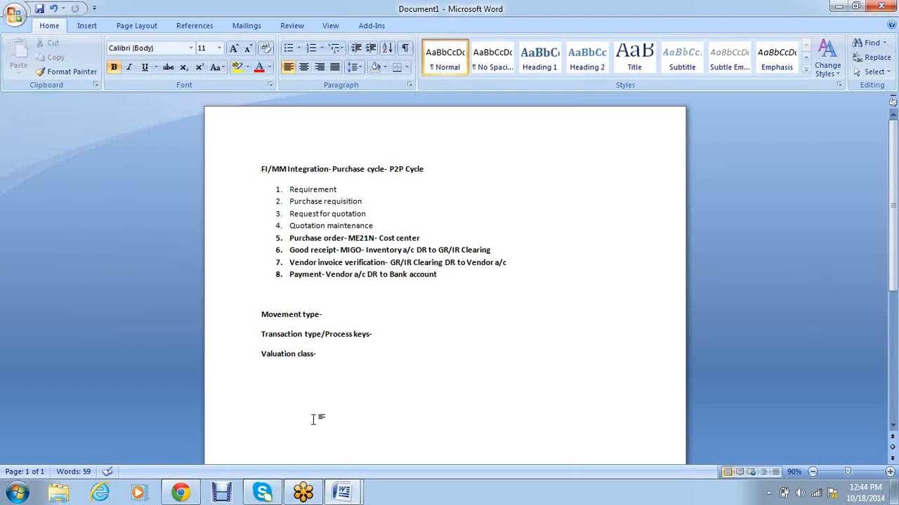
left_click_drag(326, 357, 275, 356)
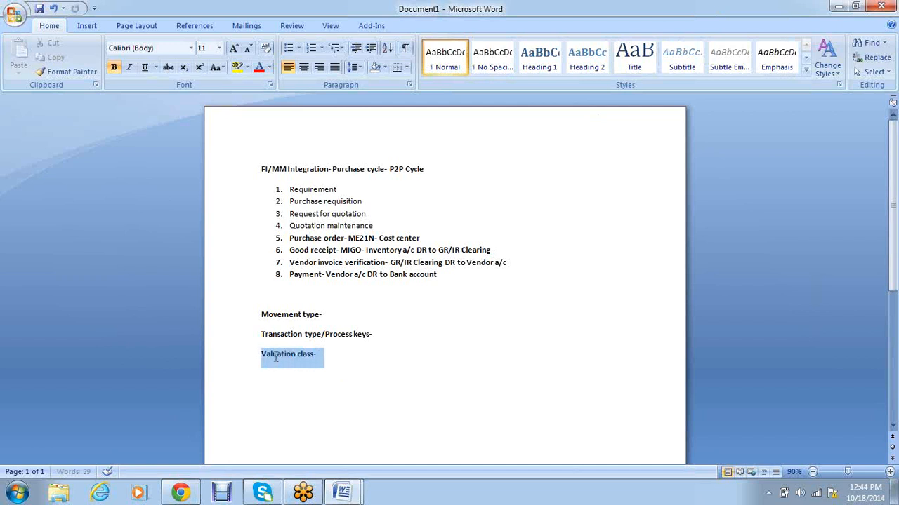
left_click_drag(397, 335, 337, 339)
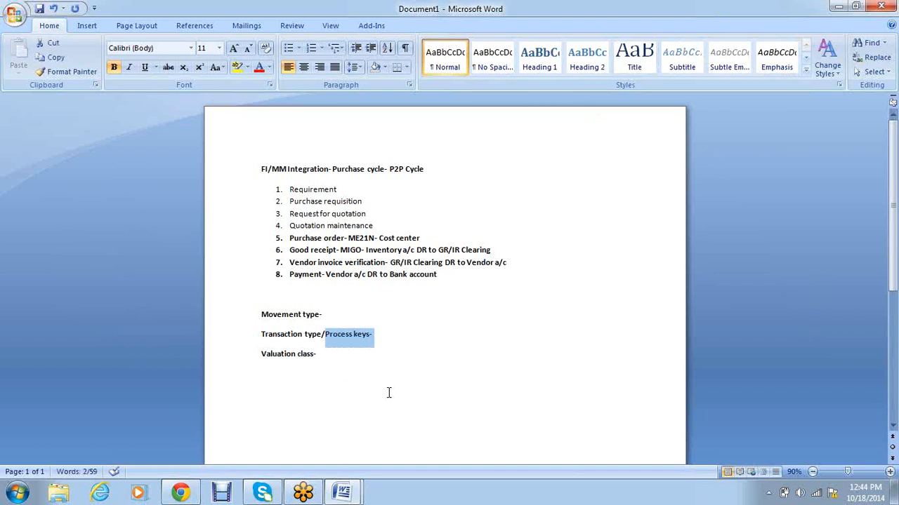
left_click(394, 374)
Step: Add the example lines 'IRON1- VAL1' and 'IRON2-VAL2' below Valuation class-
key("Return")
key("Return")
type("IR")
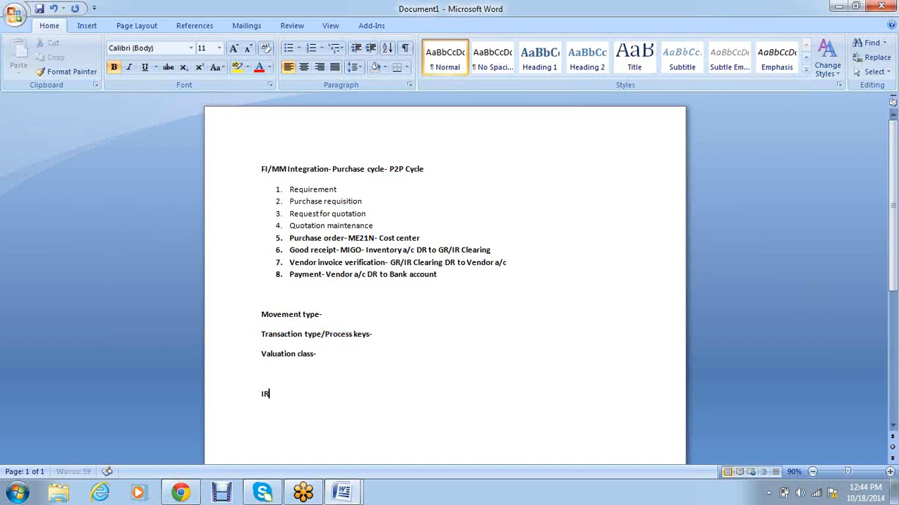
type("ON1")
Step: Remove the blank line under Valuation class- and add 'COMPANY CODE/PLANT/MATERIAL ( VALUATION CLASS)'
key("Return")
type("IRON2")
key("Up")
type("- VAL1")
key("Down")
type("-VAL2")
left_click(319, 367)
left_click(300, 375)
key("Delete")
left_click(339, 396)
key("Return")
type("COMPANY OC")
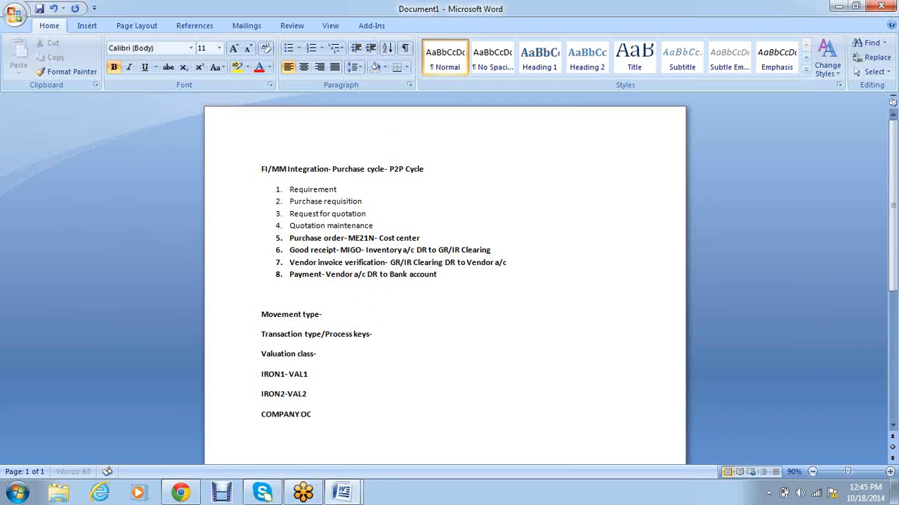
key("BackSpace")
key("BackSpace")
type("CODE/PLAN")
type("T/MATERIAL")
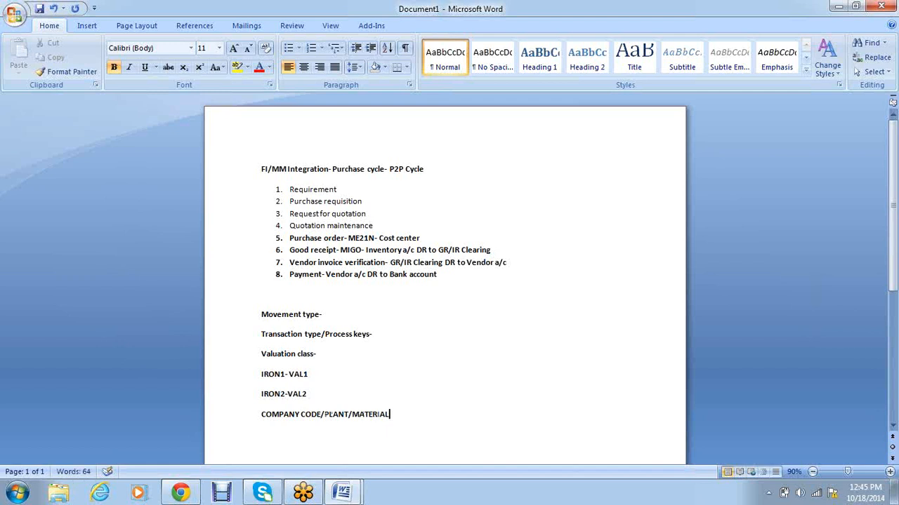
type(" ( VALUATION CLASS)")
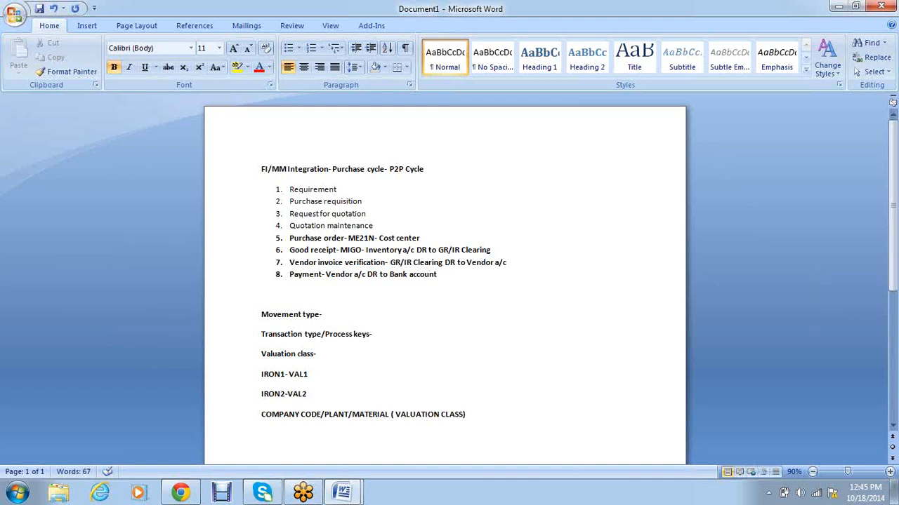
Step: Insert a 'MOVEMENT TYPE' line right after IRON2-VAL2
left_click(356, 314)
left_click(485, 415)
left_click(356, 397)
key("Return")
type("MOVEMENT Y")
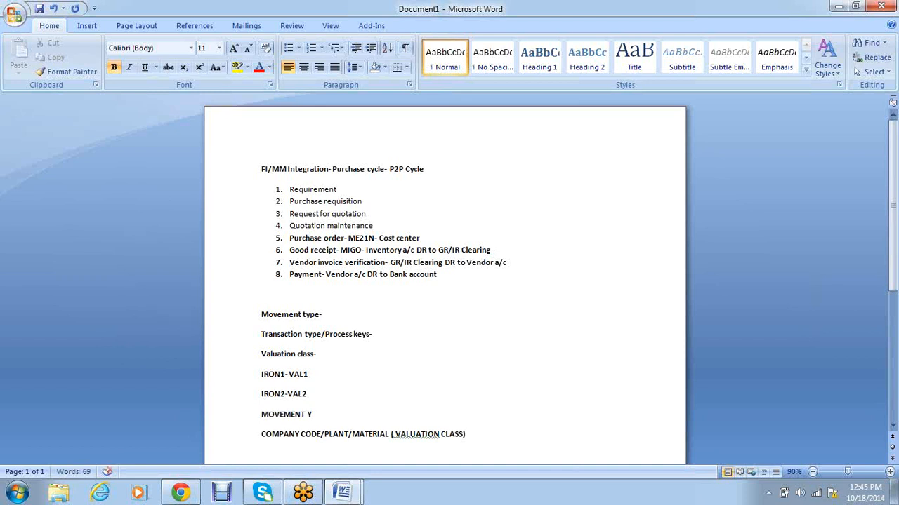
key("BackSpace")
type("TYPE")
Step: Copy the 'Transaction type/Process keys-' line
left_click_drag(375, 335, 267, 341)
key("ctrl+c")
left_click(472, 434)
Step: Paste 'Transaction type/Process keys-' below the COMPANY CODE line and unbold both lines
key("Return")
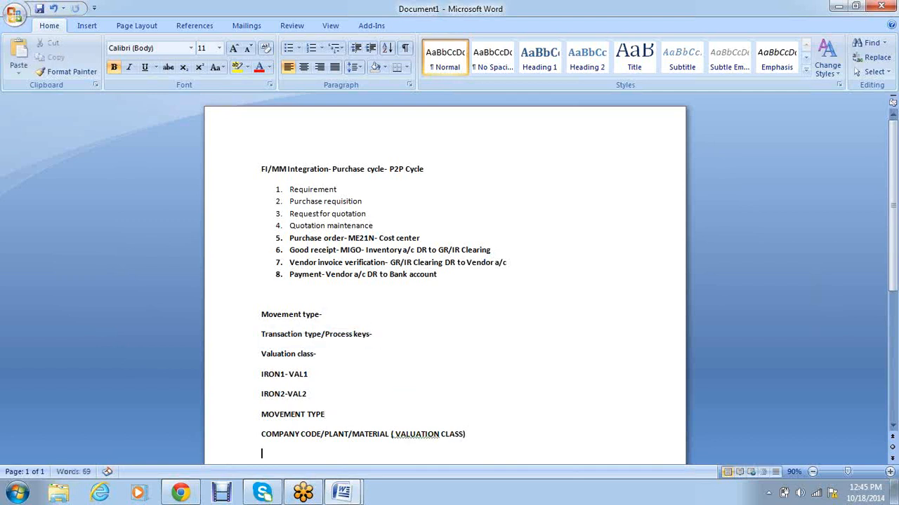
key("ctrl+v")
left_click_drag(457, 433, 263, 412)
key("ctrl+b")
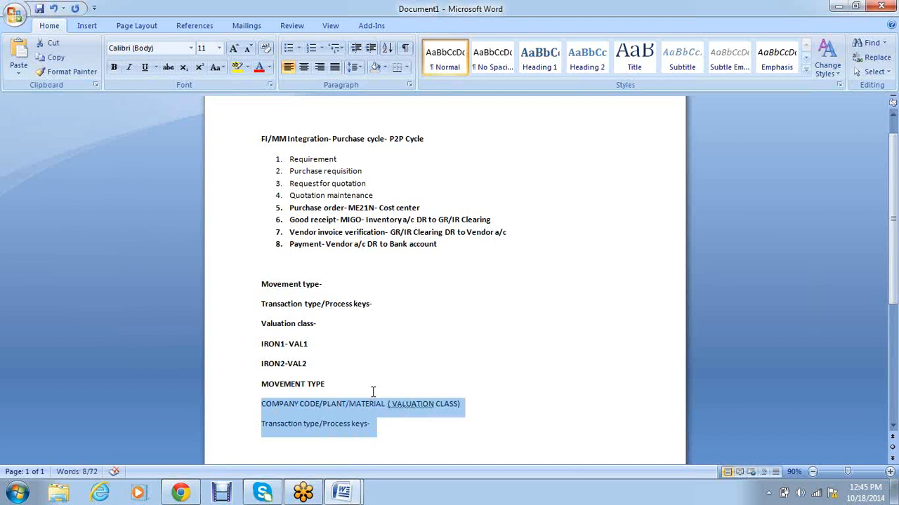
left_click(455, 452)
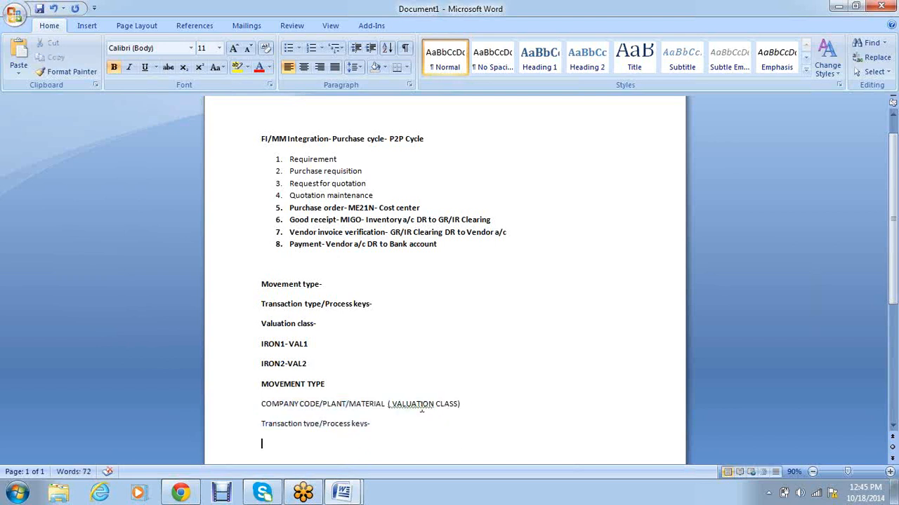
Step: Correct '( VALUATION' to '(VALUATION' and add 'MASTER' after MATERIAL
right_click(420, 403)
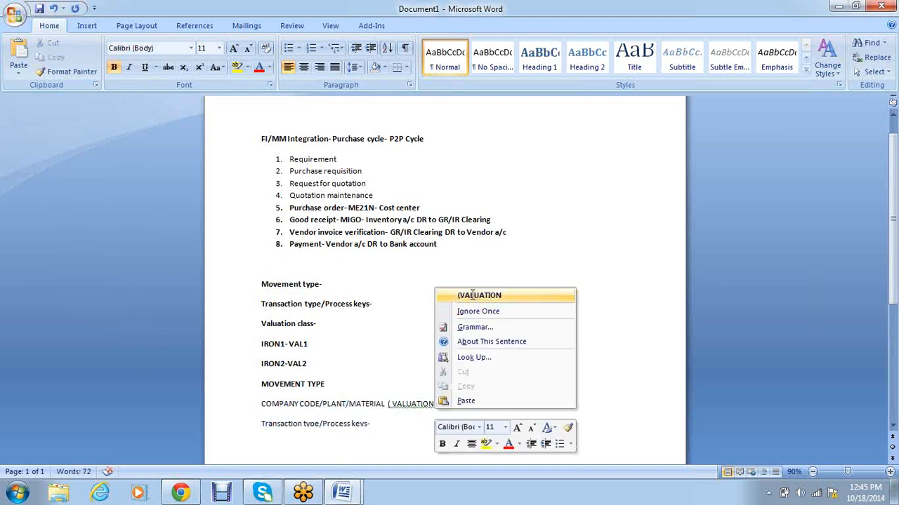
left_click(473, 295)
type("MASTER")
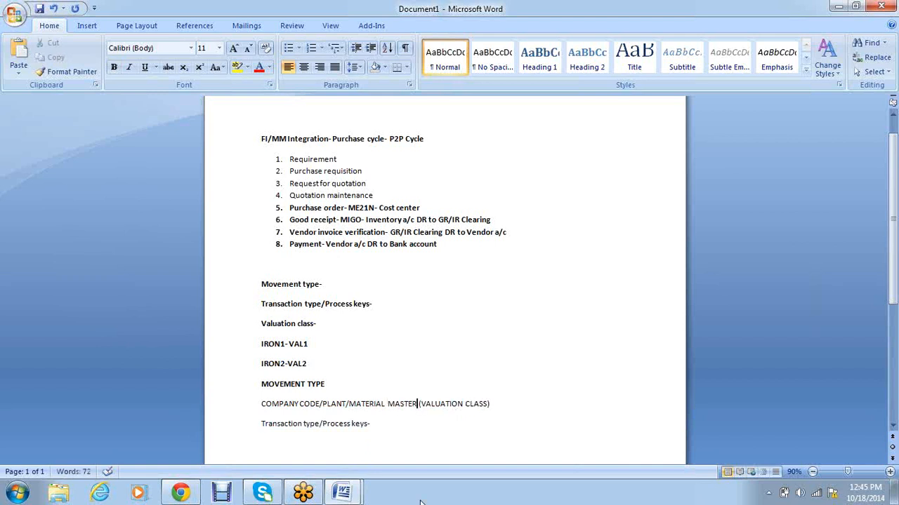
scroll(544, 349, "down", 3)
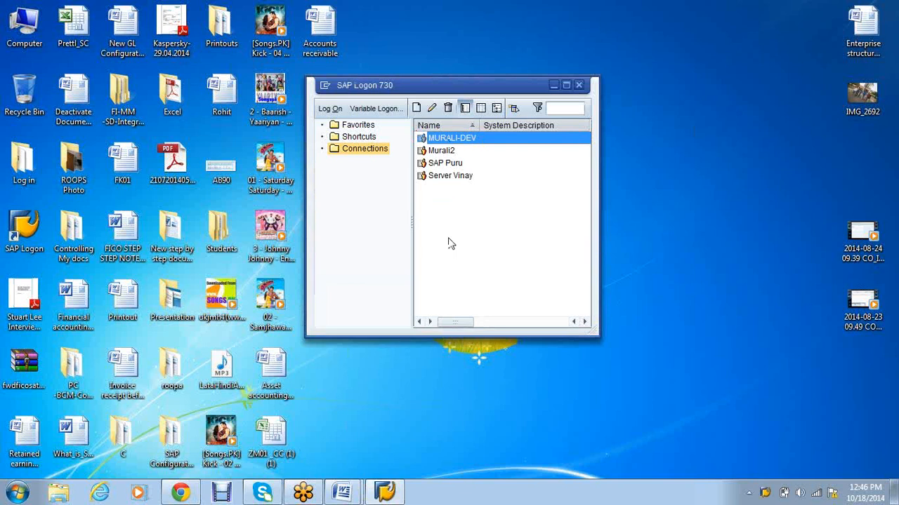
Step: Log on to MURALI-DEV with the saved user and password, then terminate the duplicate logon
key("Return")
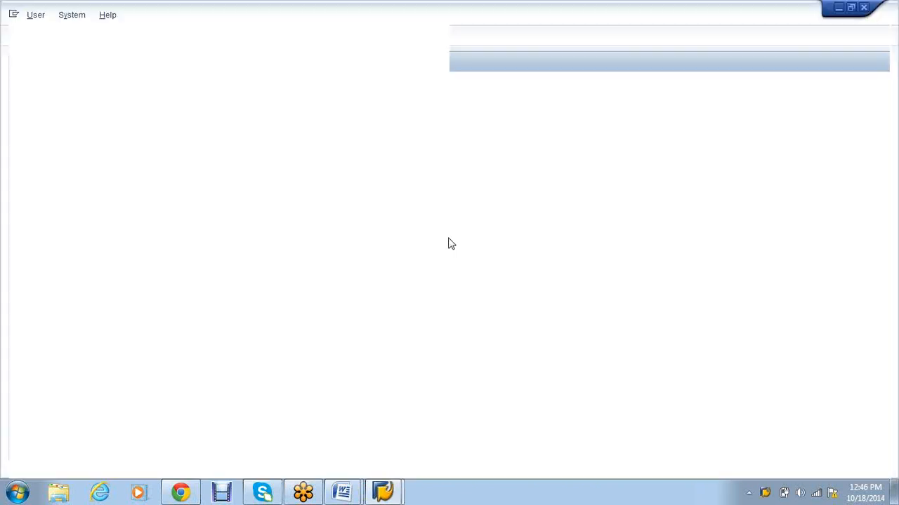
type("M")
key("Down")
key("Tab")
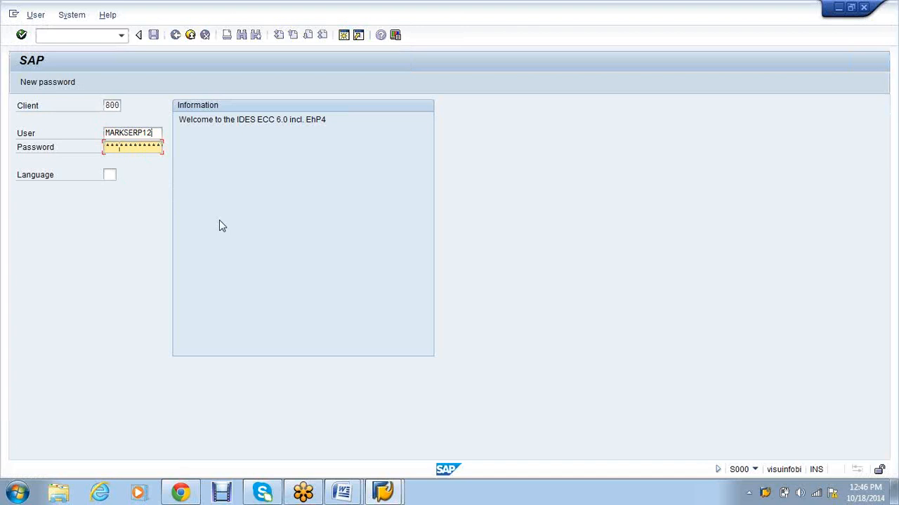
type("**")
key("Return")
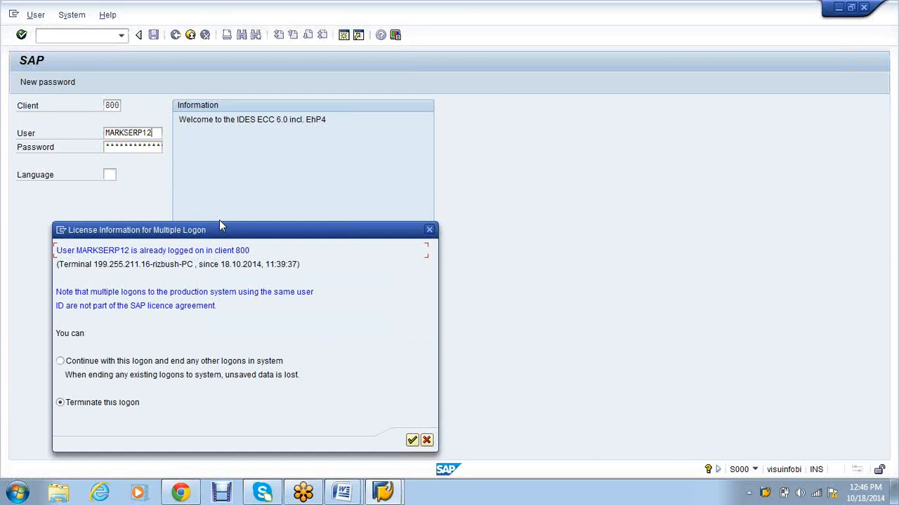
left_click(430, 231)
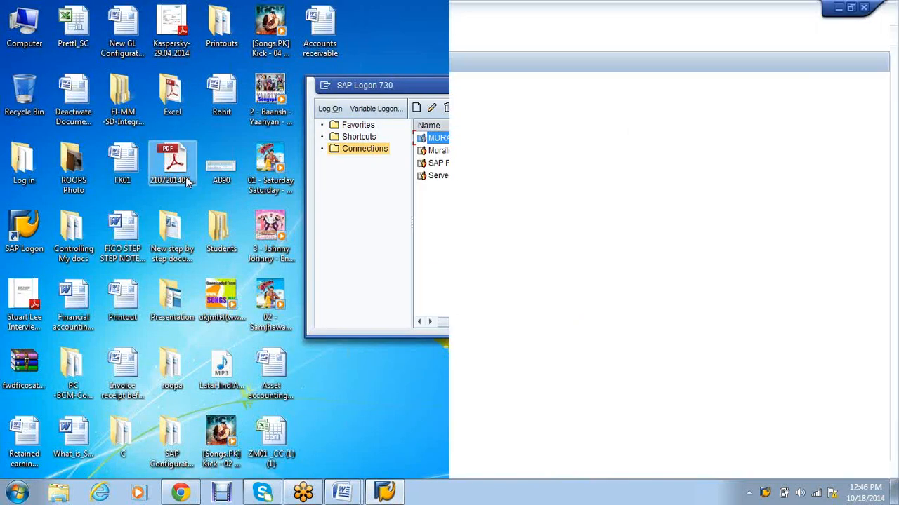
Step: Log on to MURALI-DEV as a different saved user and open BSX Inventory posting in OBYC
left_click(149, 134)
left_click(155, 154)
key("Tab")
type("******")
key("Return")
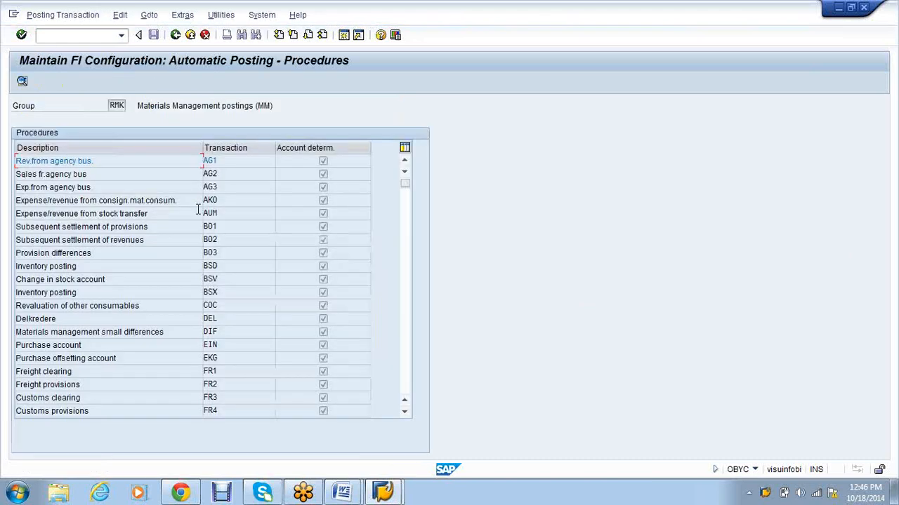
double_click(156, 300)
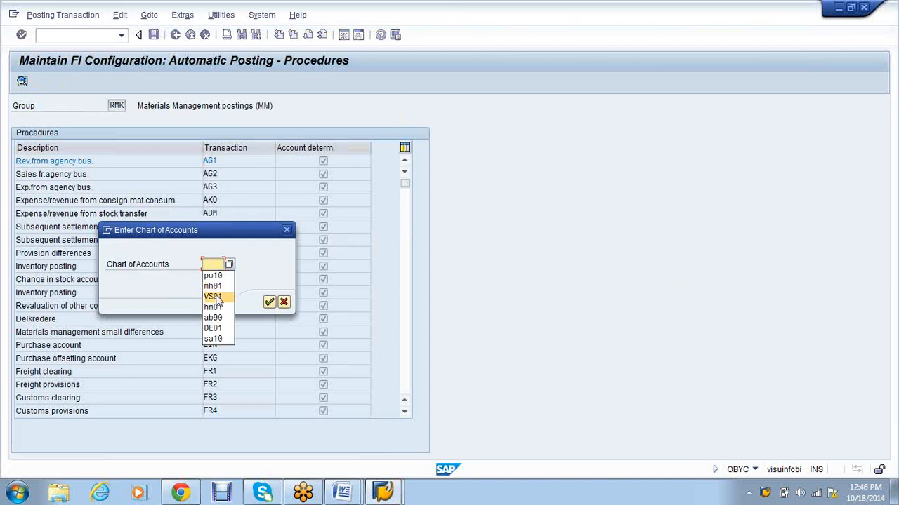
Step: Choose chart SA10, view BSX accounts (SA10 to 9, SA11 to 10), then switch to Word
left_click(213, 338)
left_click(269, 303)
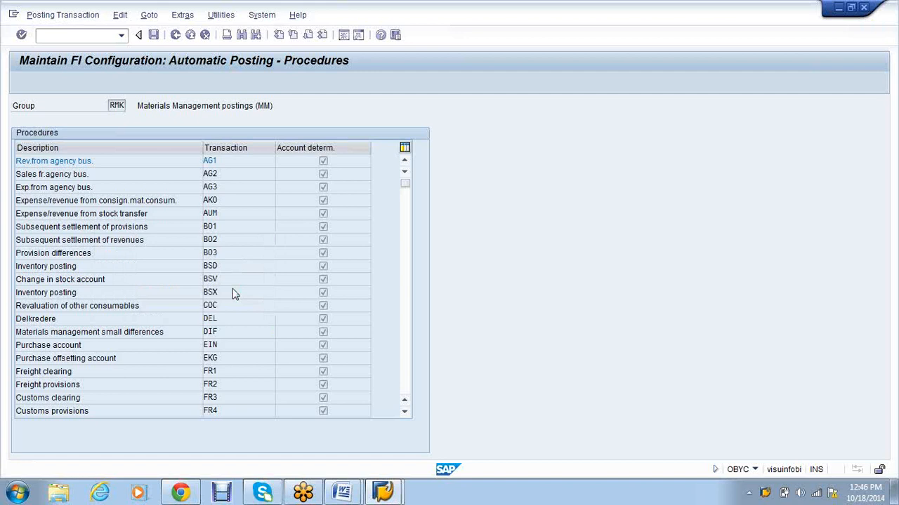
left_click_drag(65, 161, 64, 162)
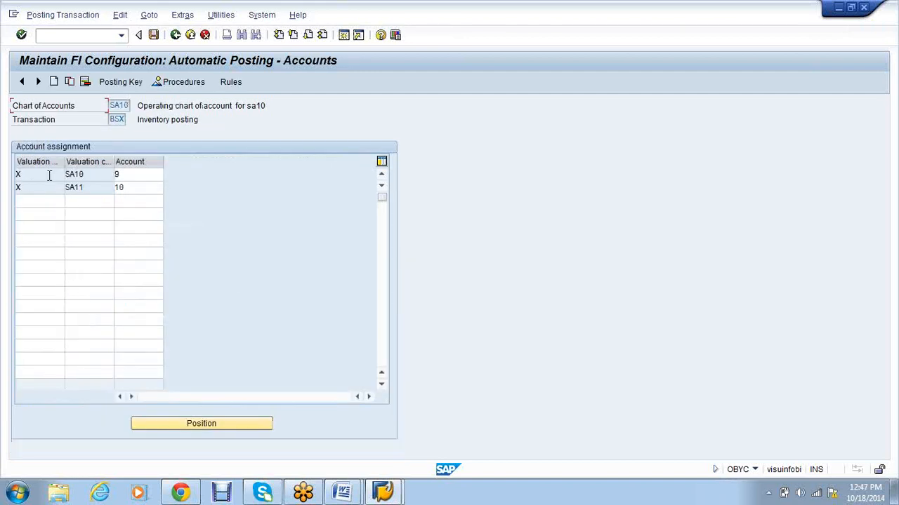
double_click(90, 174)
left_click(66, 176)
left_click_drag(112, 162, 122, 161)
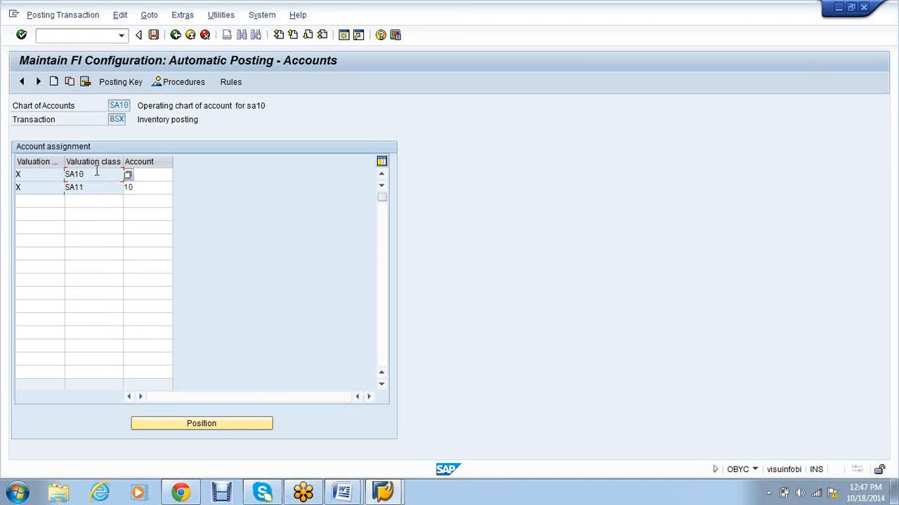
key("alt+Tab")
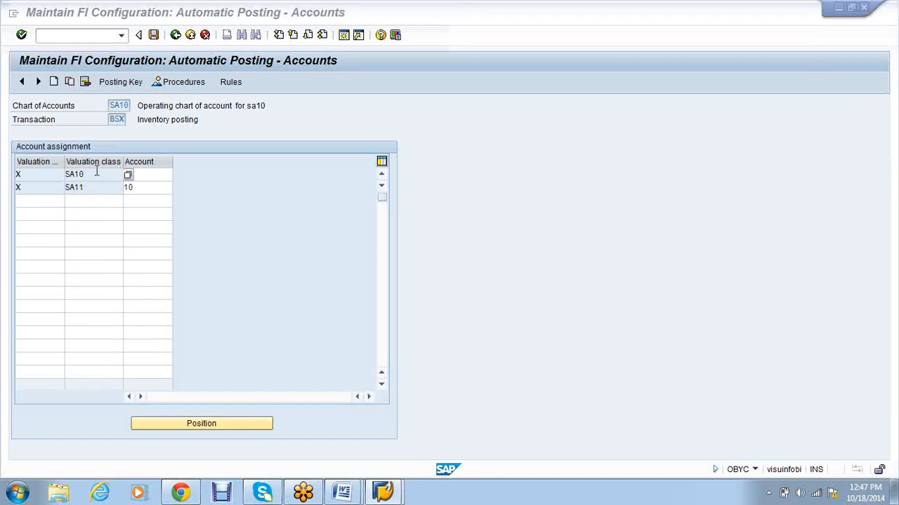
left_click(355, 495)
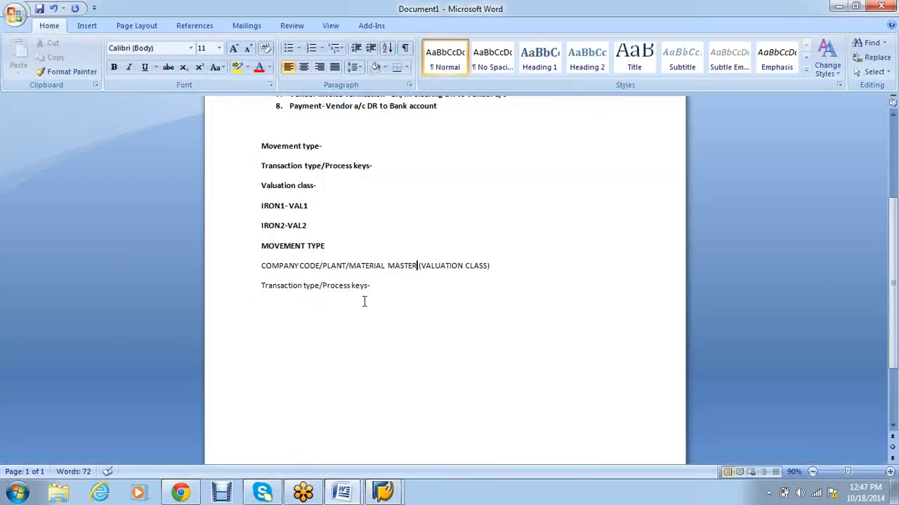
Step: Return to the SAP BSX table and go over the SA10 and SA11 valuation class rows
key("alt+Tab")
left_click(581, 87)
left_click(385, 493)
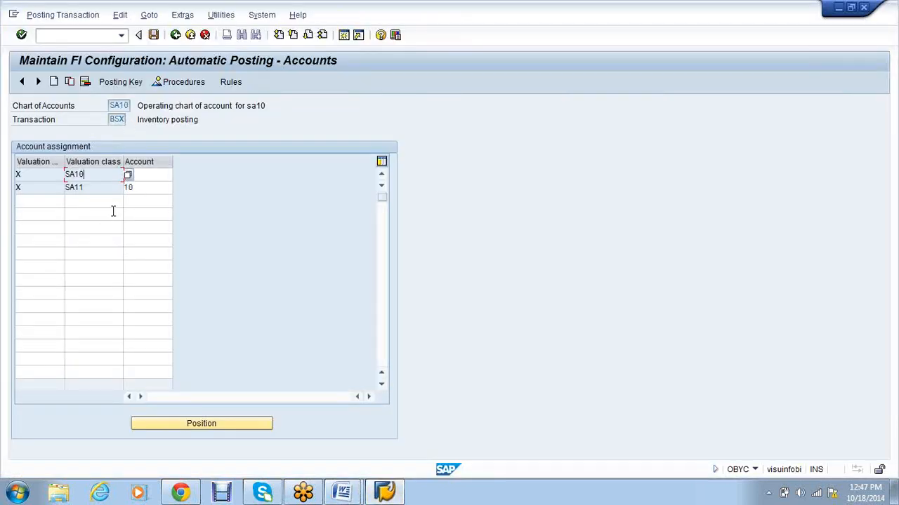
left_click(106, 192)
left_click(104, 177)
left_click(103, 188)
Step: Select the Transaction type/Process keys line in Word, then highlight BSX in SAP
key("alt+Tab")
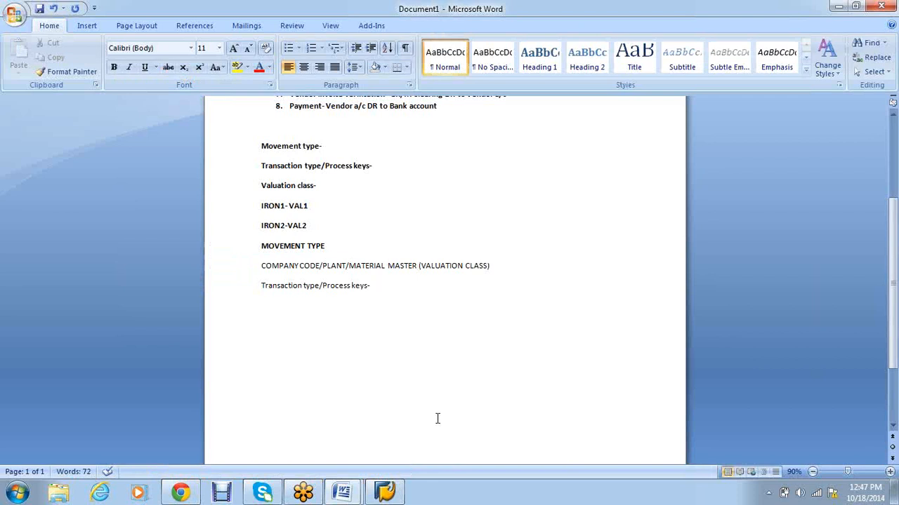
key("alt+Tab")
key("alt+Tab")
left_click_drag(372, 286, 260, 288)
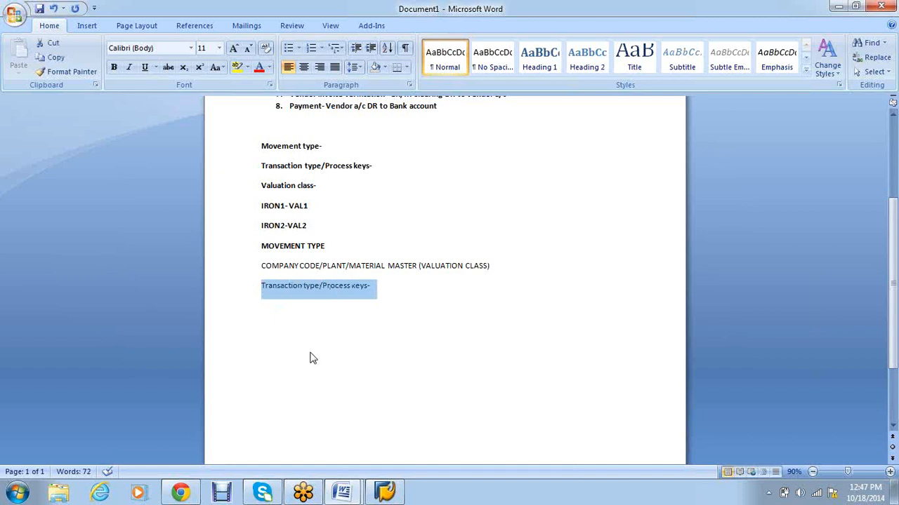
key("alt+Tab")
left_click_drag(110, 120, 124, 120)
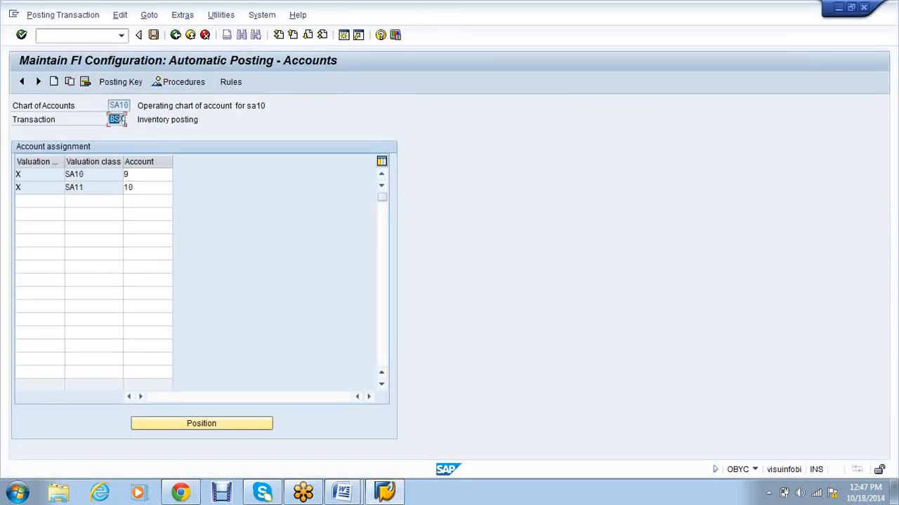
Step: Review the SA10 and SA11 rows with their accounts 9 and 10
left_click(125, 122)
left_click(146, 174)
left_click(146, 187)
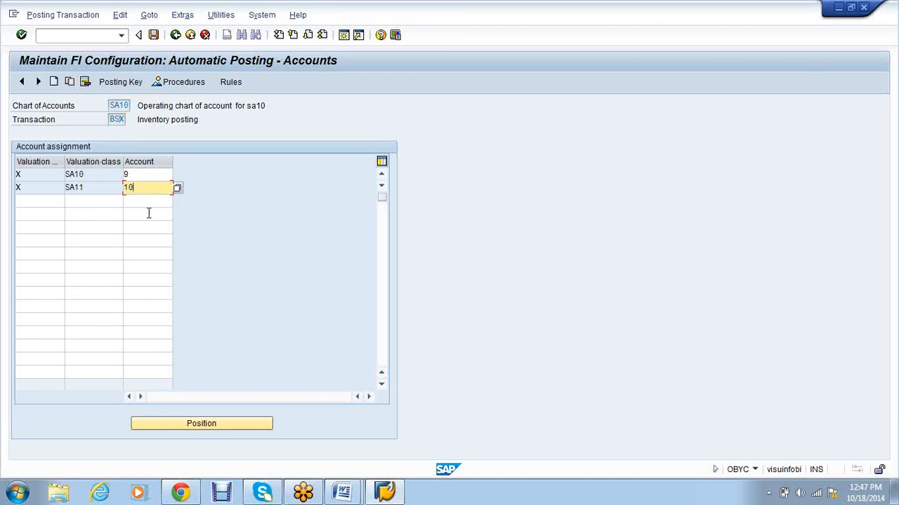
left_click_drag(95, 176, 66, 187)
left_click(66, 188)
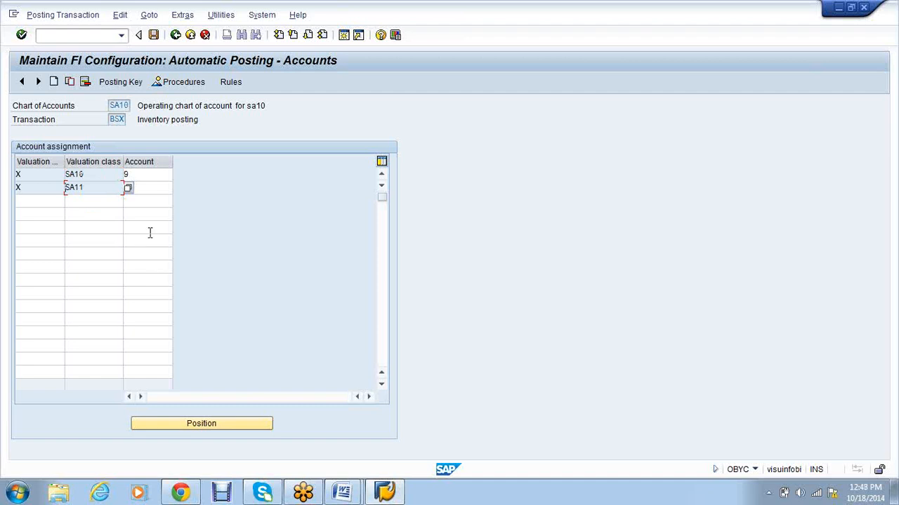
left_click(82, 204)
left_click_drag(96, 176, 57, 174)
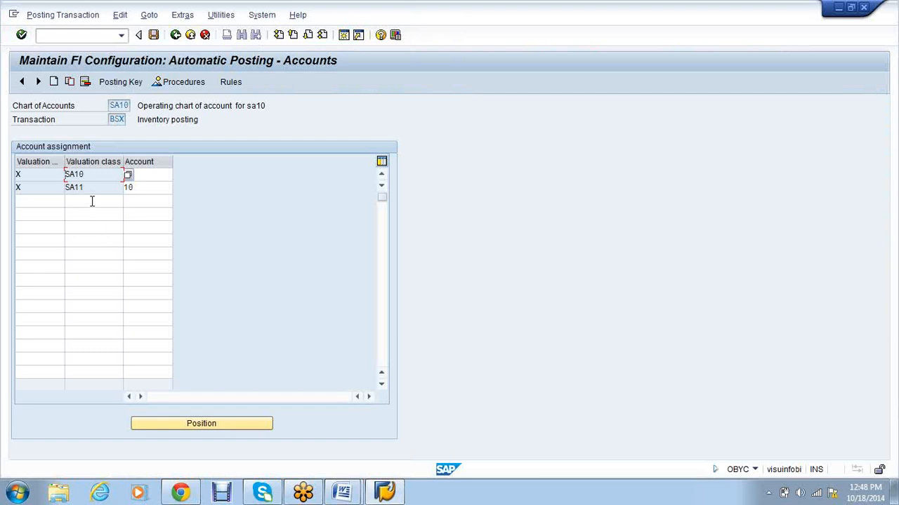
Step: Enter valuation class SA12 in the third row, then check the Word notes
left_click(92, 202)
type("SA")
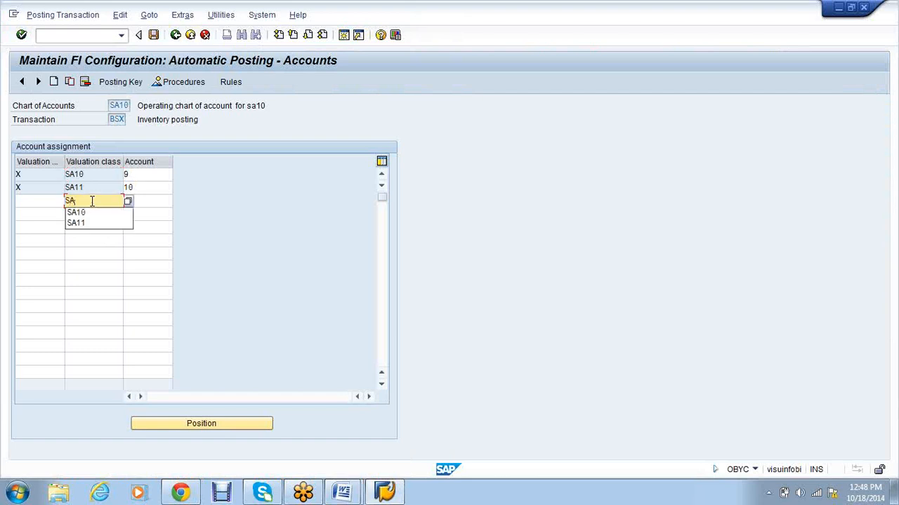
type("12")
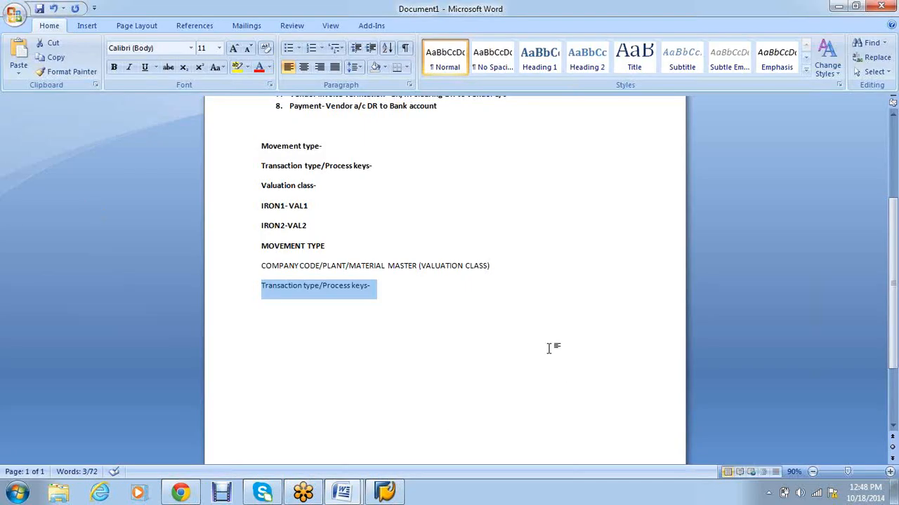
left_click(390, 265)
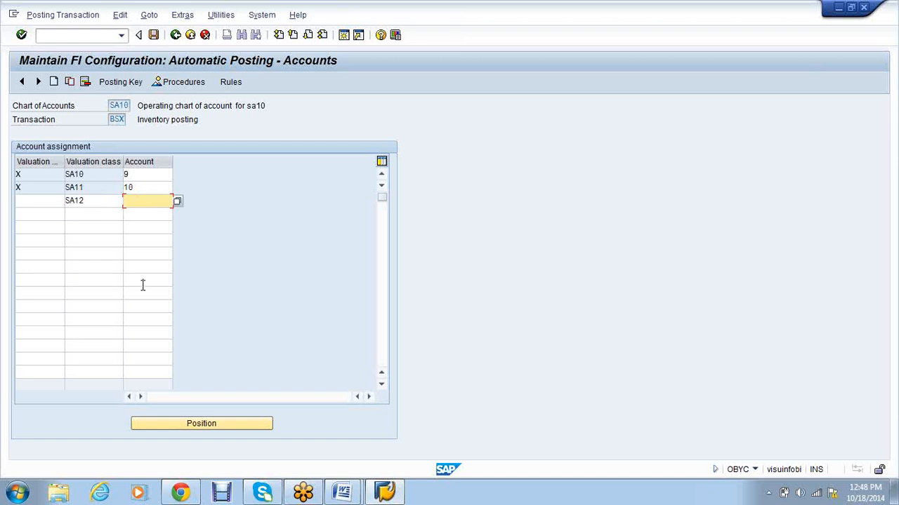
key("alt+Tab")
left_click(110, 178)
Step: Widen the Valuation modif. column, abandon the SA12 entry, and rerun OBYC
left_click(158, 176)
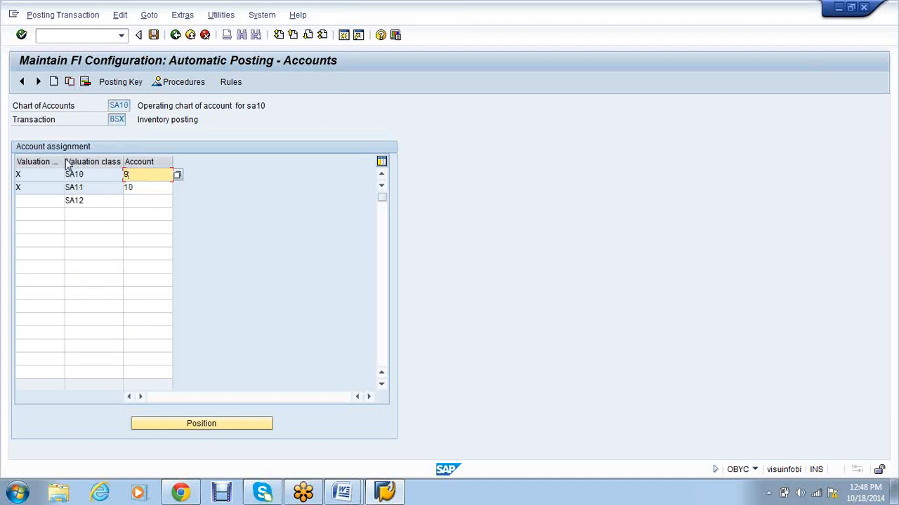
left_click_drag(63, 162, 92, 161)
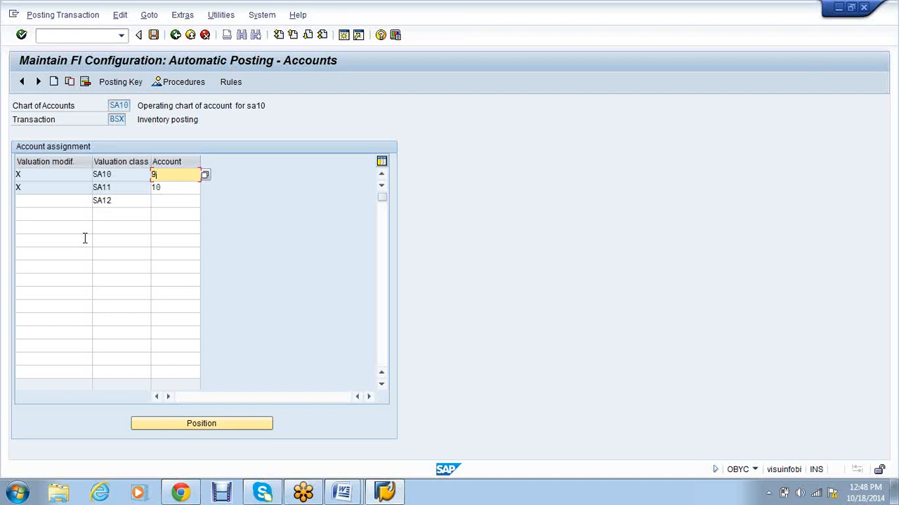
left_click(43, 174)
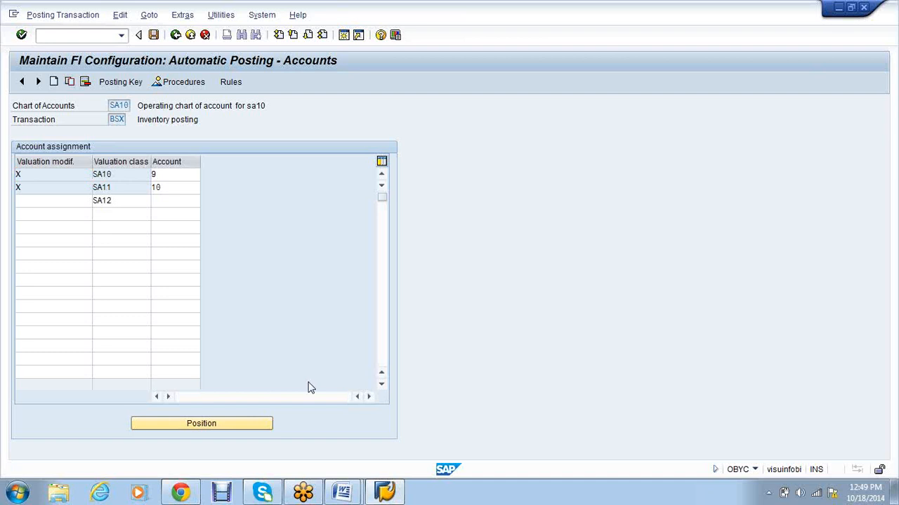
left_click(205, 35)
type("obyc")
key("Return")
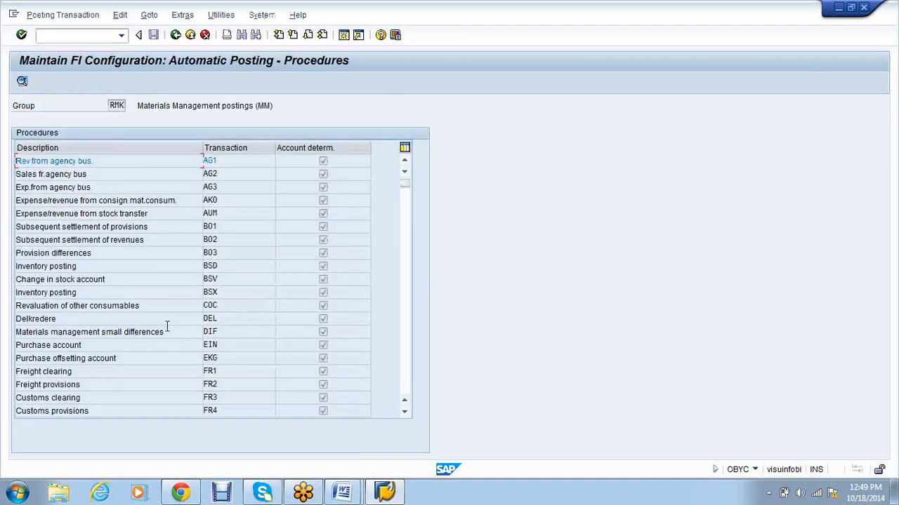
Step: Open the BSX inventory posting for chart of accounts INT and review its valuation-class accounts 790000 and 792500
double_click(180, 293)
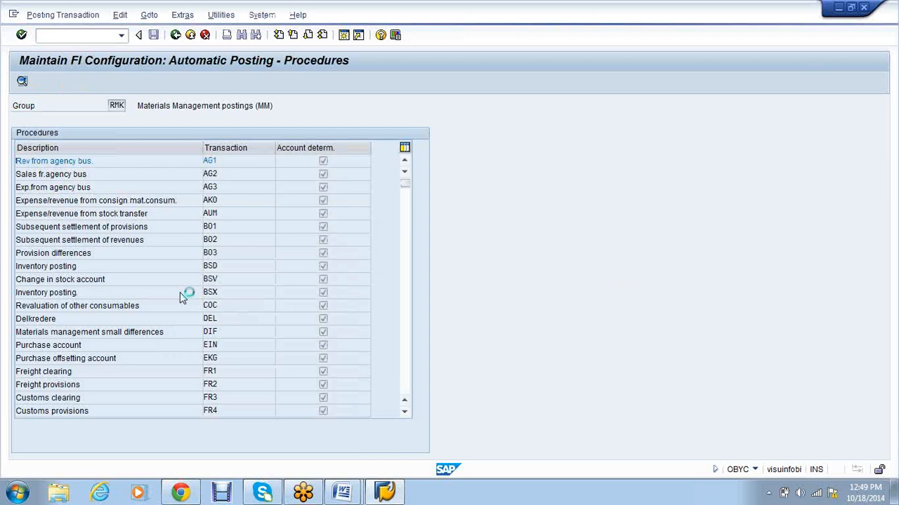
type("1000")
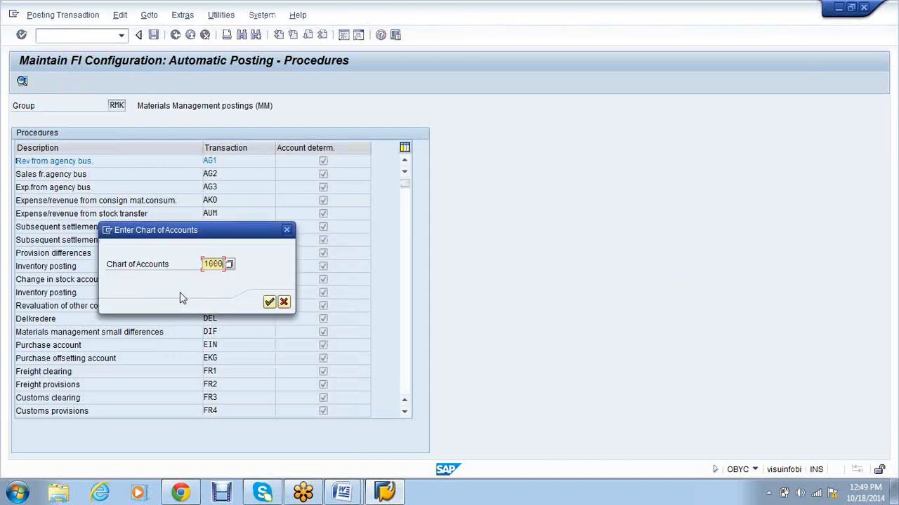
key("BackSpace")
key("BackSpace")
key("BackSpace")
type("INT")
key("Return")
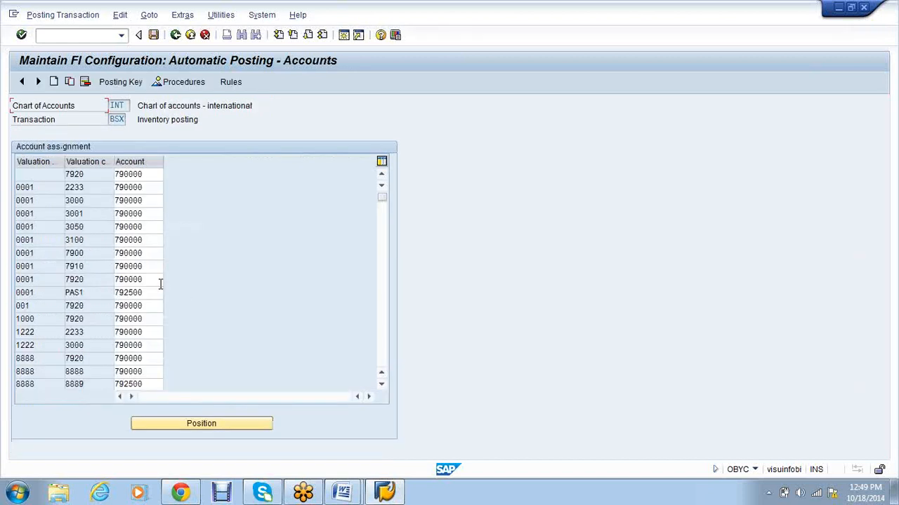
scroll(137, 273, "down", 1)
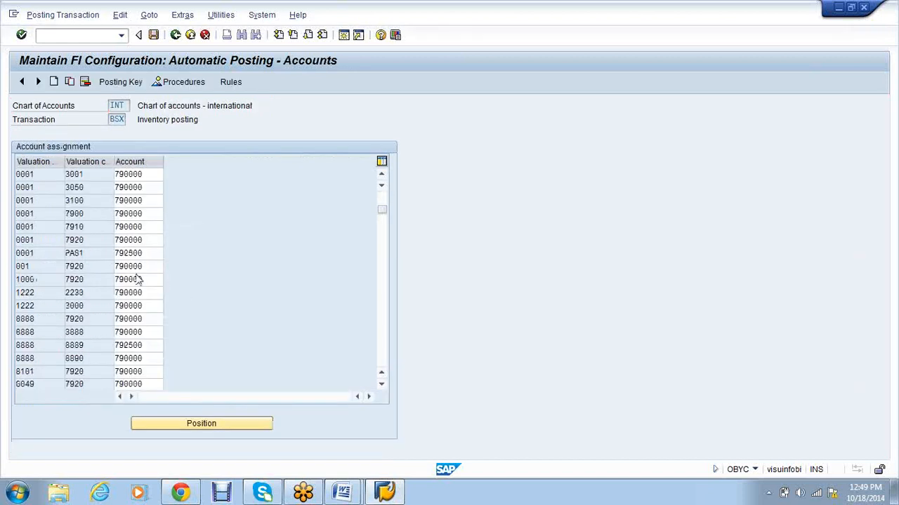
scroll(137, 274, "down", 1)
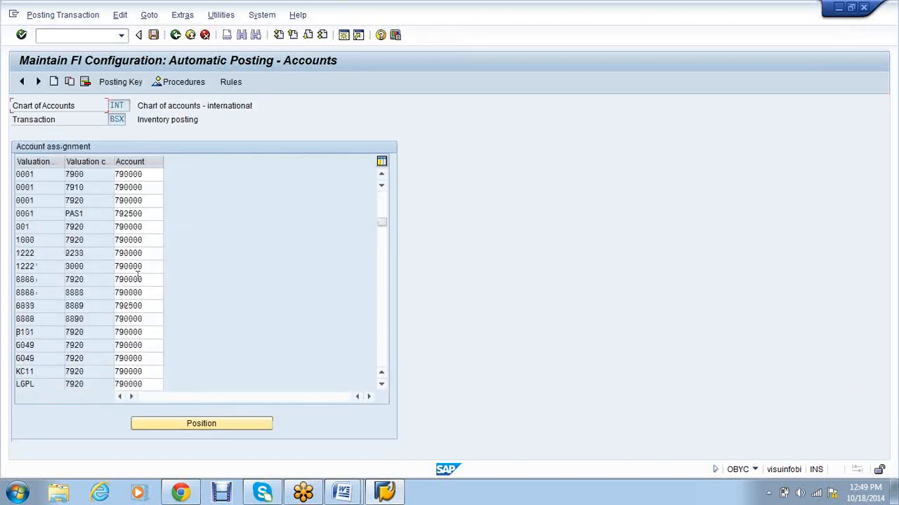
scroll(138, 274, "up", 2)
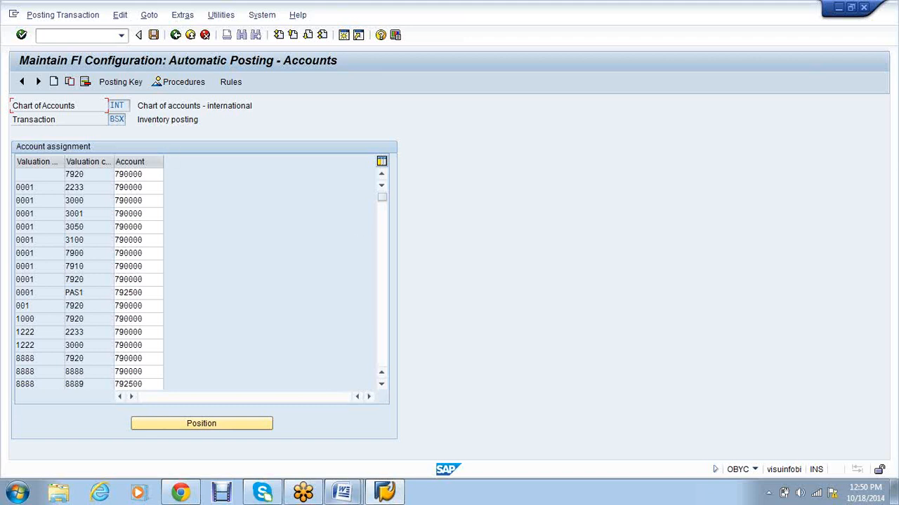
Step: In the Word notes, add 'GR/IR Clearing account' under 'Transaction type/Process keys-' and remove the blank line above it
mouse_move(342, 491)
left_click(456, 417)
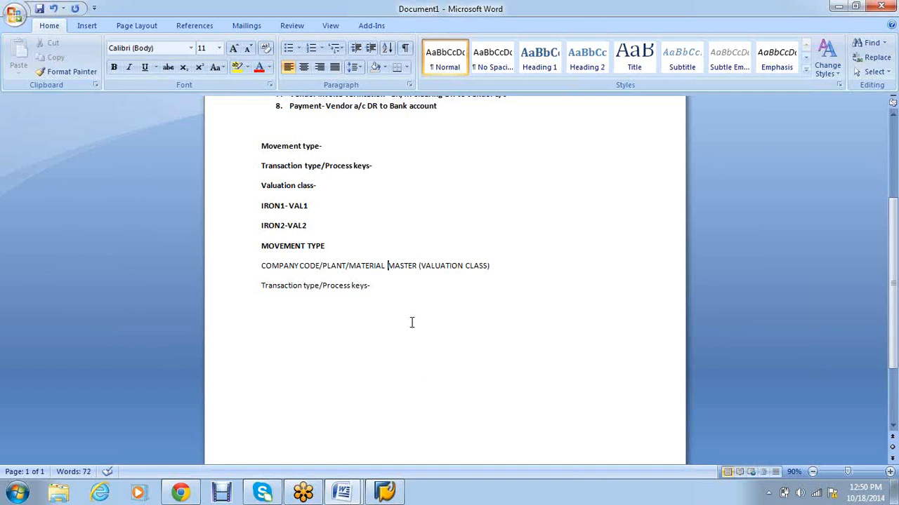
left_click(397, 292)
key("Return")
key("Return")
type("GR/IR Clearing account")
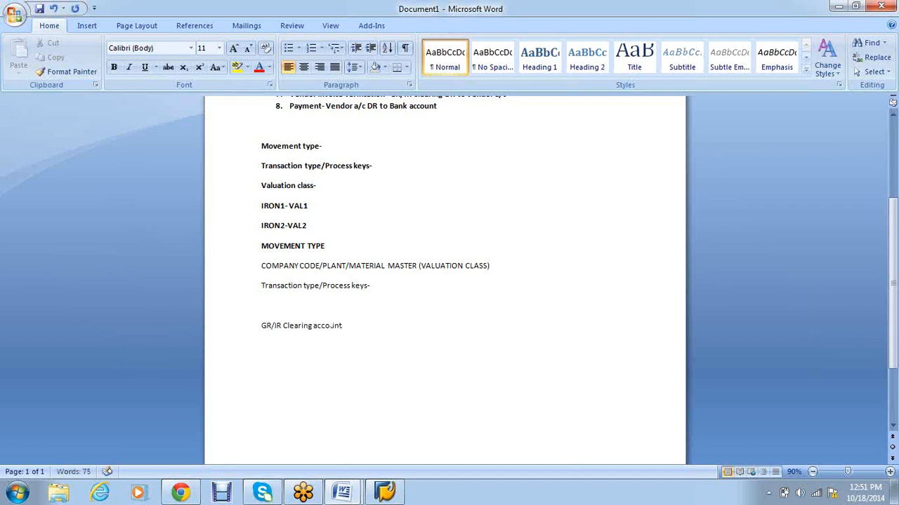
key("Return")
left_click_drag(343, 326, 263, 329)
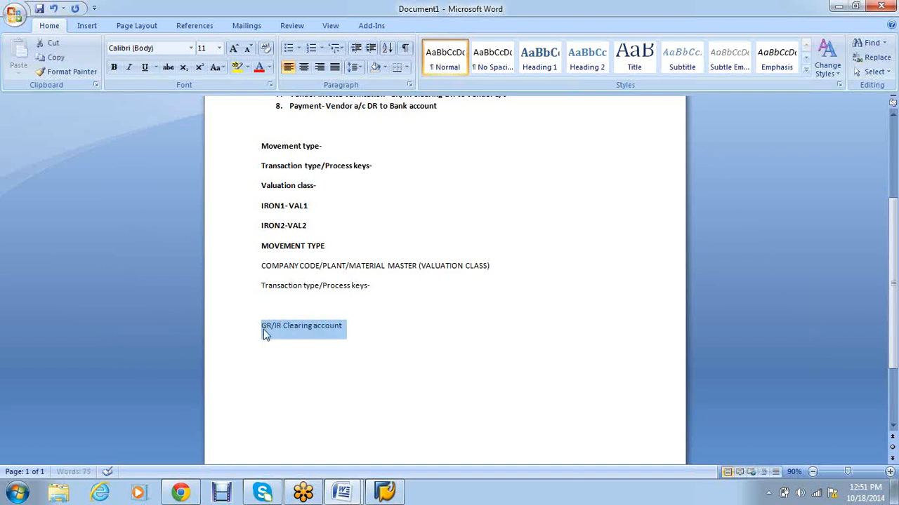
left_click(302, 301)
key("Delete")
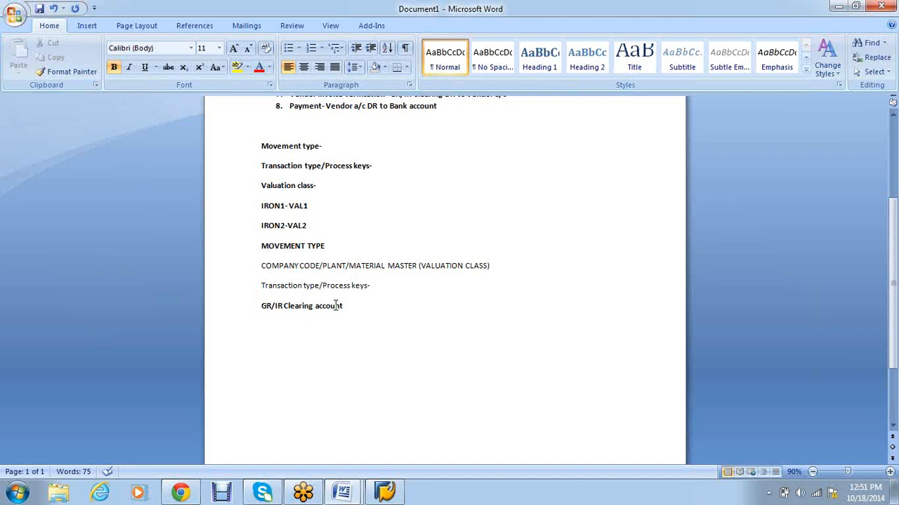
scroll(335, 305, "up", 3)
Step: Make the 'GR/IR Clearing' text in P2P list items 6 and 7 red
left_click_drag(490, 192, 439, 192)
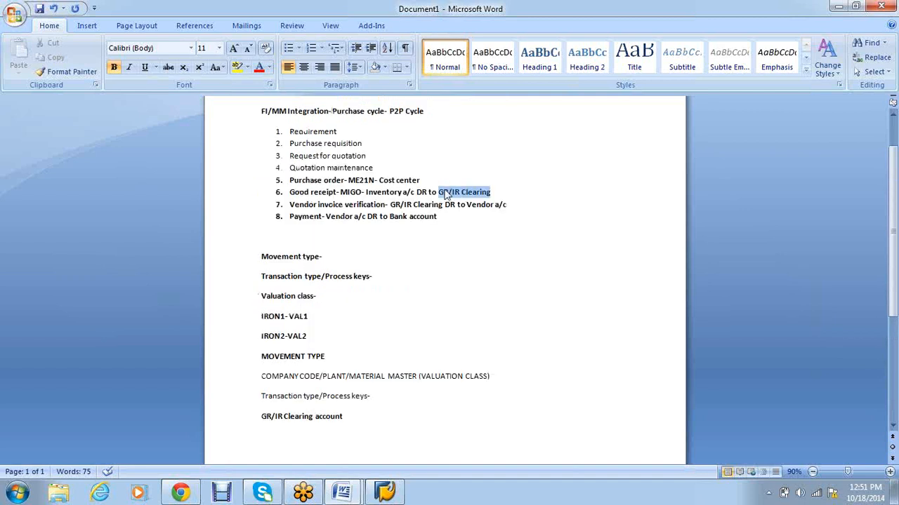
left_click(268, 68)
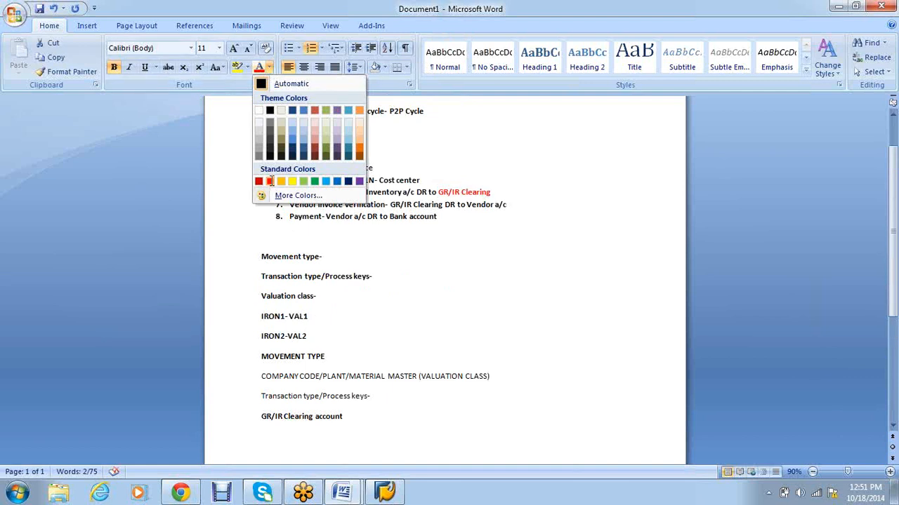
left_click(269, 181)
left_click_drag(443, 204, 396, 206)
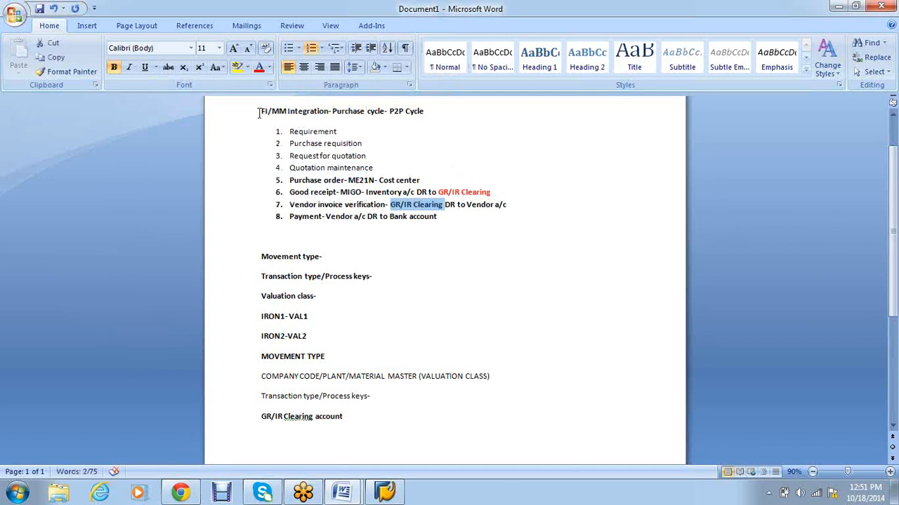
left_click(257, 73)
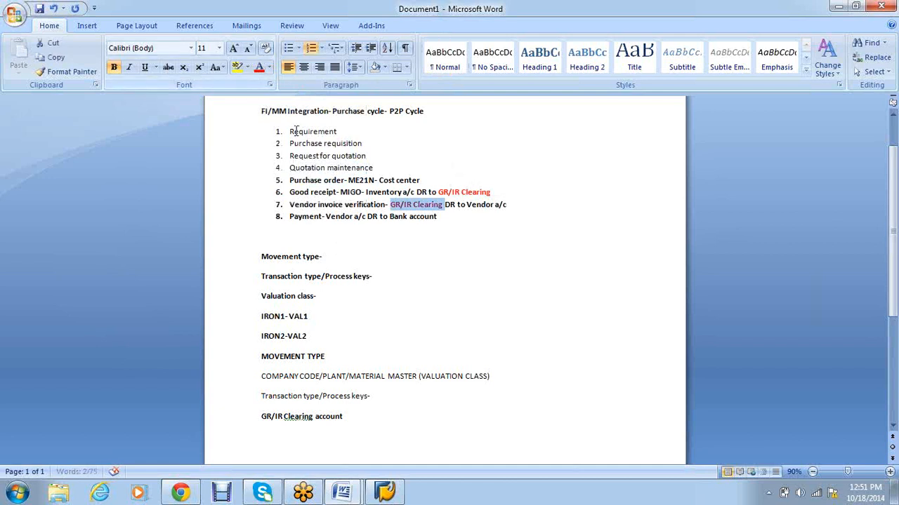
left_click(451, 274)
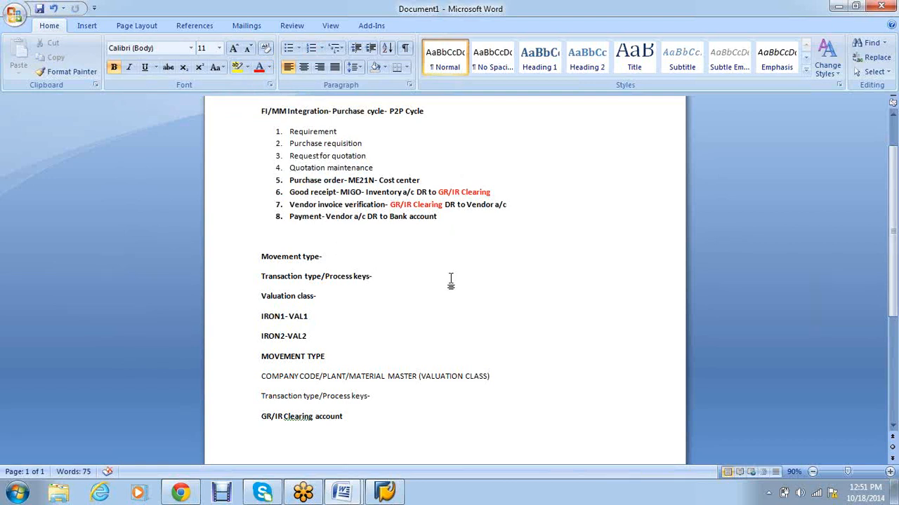
scroll(457, 316, "down", 1)
Step: Type the goods receipt entry: 'GOOD RECEIPT- 100', 'INVENOTORY DR 100', 'To GR/IR Clearing 100'
scroll(458, 323, "down", 1)
left_click(281, 402)
type("G")
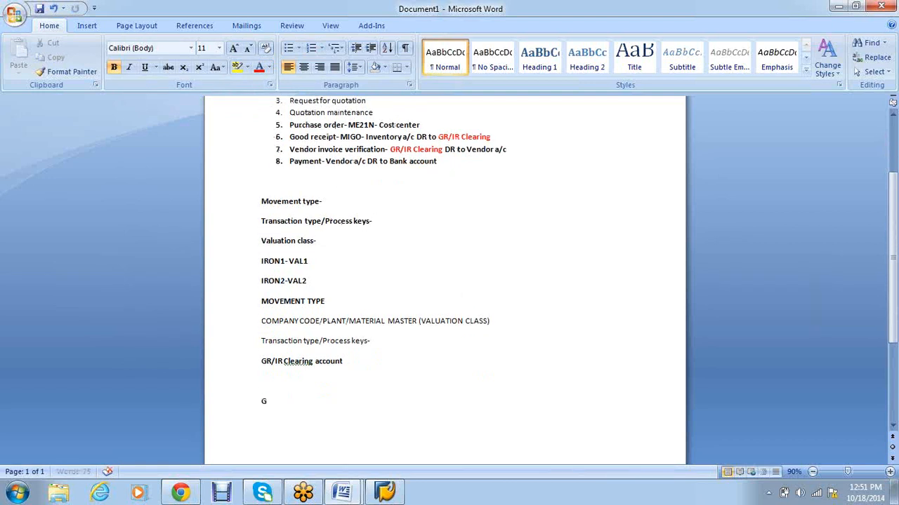
type("OOD RECEIPT-  100")
key("Return")
type("INVENOR")
key("BackSpace")
type("TORY")
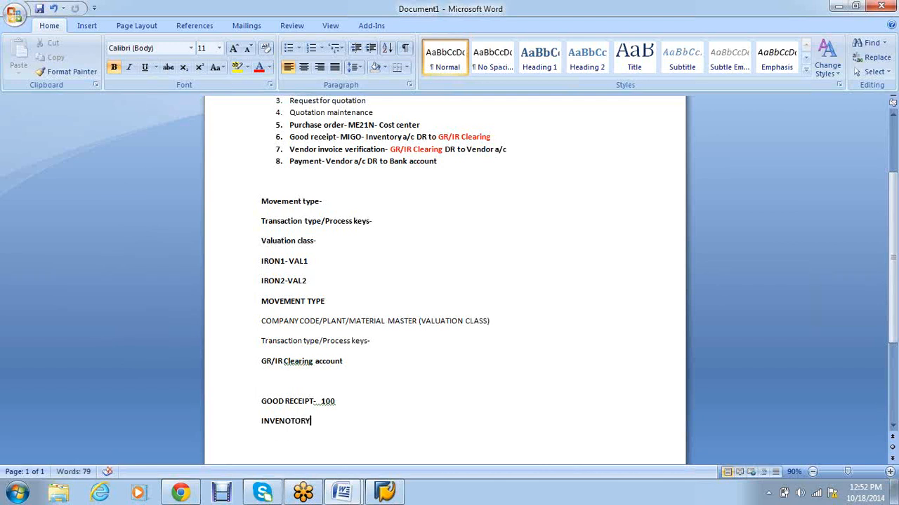
type(" DR 100")
key("Return")
type("To GR/IR Cl")
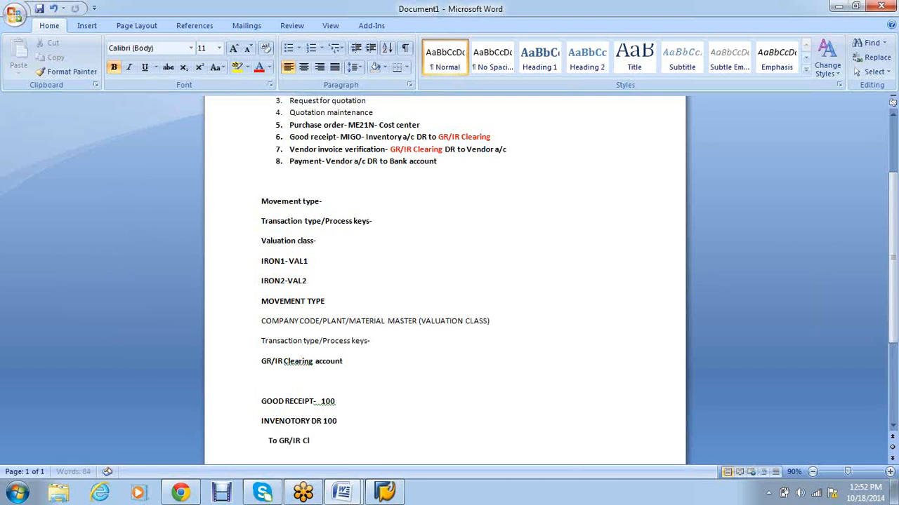
type("earing 100")
Step: Remove bold from the 'INVENOTORY DR 100' and 'To GR/IR Clearing 100' lines
scroll(348, 372, "down", 2)
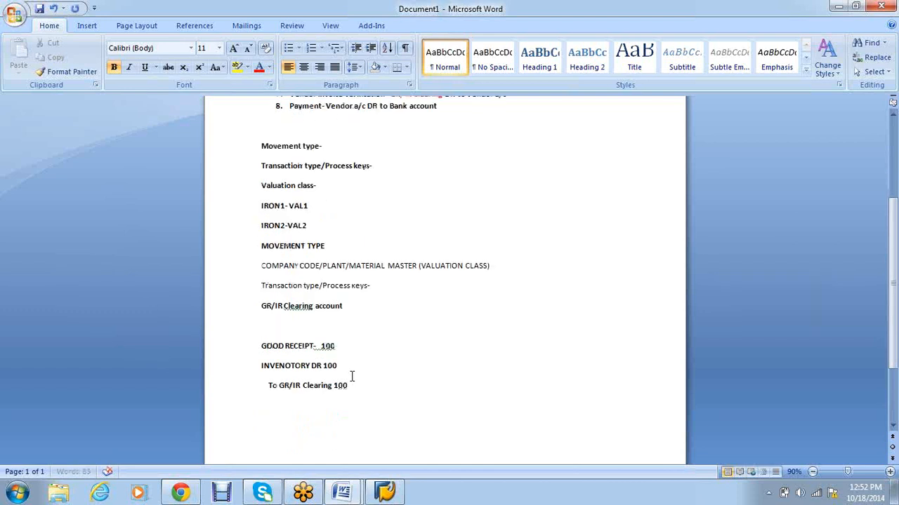
scroll(352, 377, "down", 1)
left_click_drag(353, 376, 263, 339)
key("ctrl+b")
left_click(309, 415)
left_click(360, 360)
key("Return")
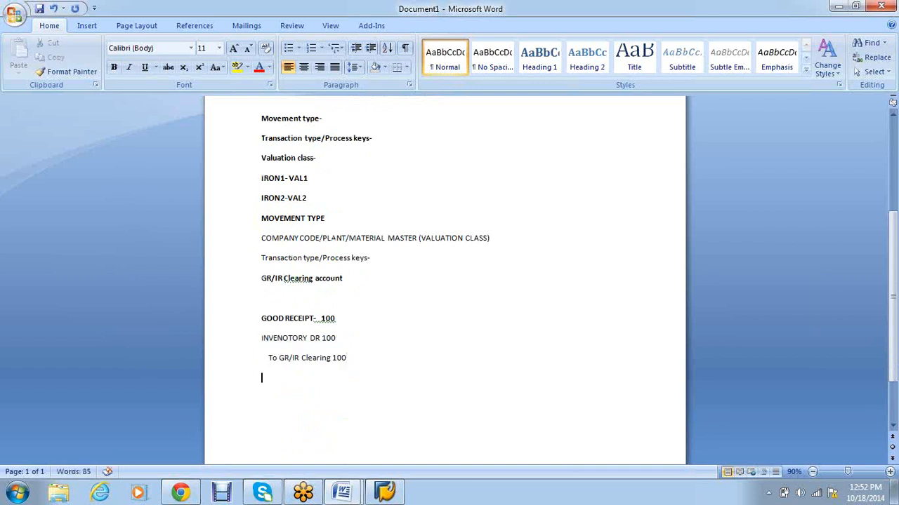
Step: Add a bold 'INVOICE VERFICATION' heading below the goods receipt entry
type("IN")
key("BackSpace")
type("NVOICE VERFICATION")
left_click_drag(351, 383, 252, 377)
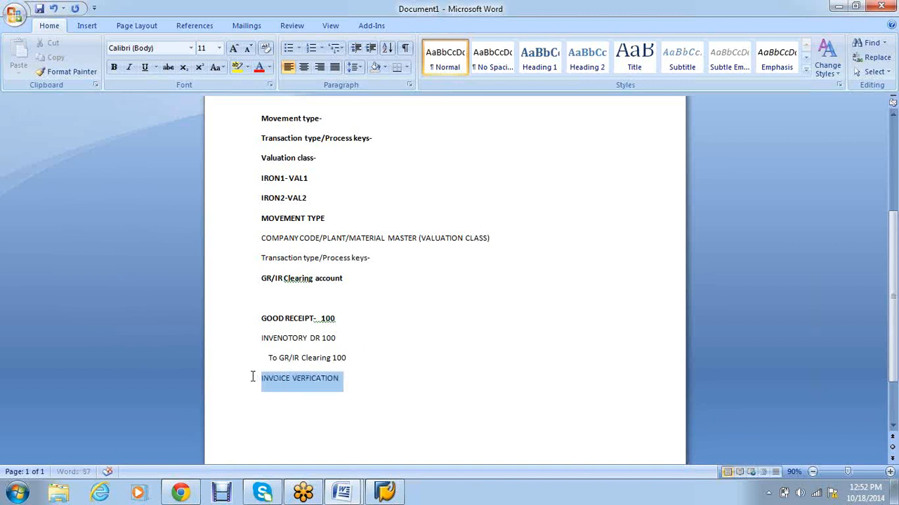
key("ctrl+b")
left_click(281, 397)
left_click(365, 381)
key("Return")
Step: Enter the debit line 'GR/IR Clearing DR 100' under the heading
type("GR")
key("BackSpace")
key("BackSpace")
type("GR/IR Clearing")
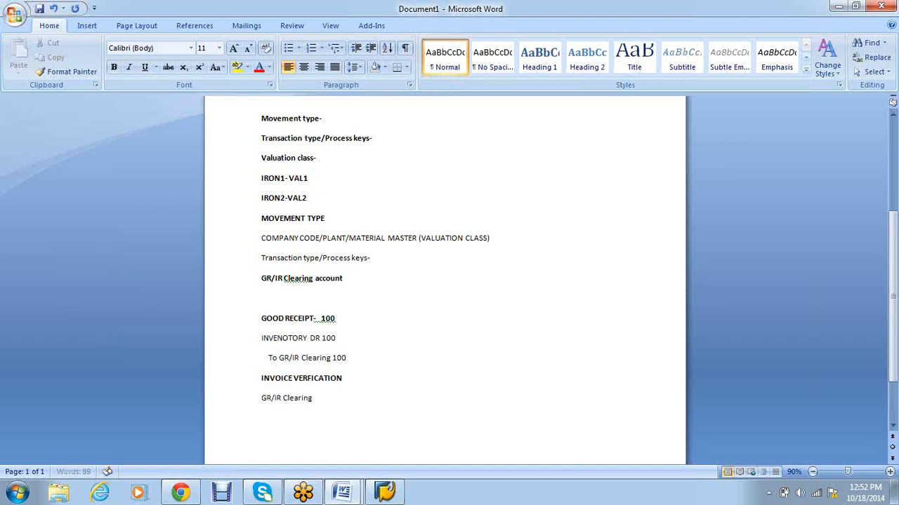
type(" 100")
left_click(314, 398)
type("R")
key("BackSpace")
type("DR")
left_click(362, 401)
Step: Add an indented 'To Vendor' line beneath 'GR/IR Clearing DR 100'
key("Return")
key("Tab")
type("O")
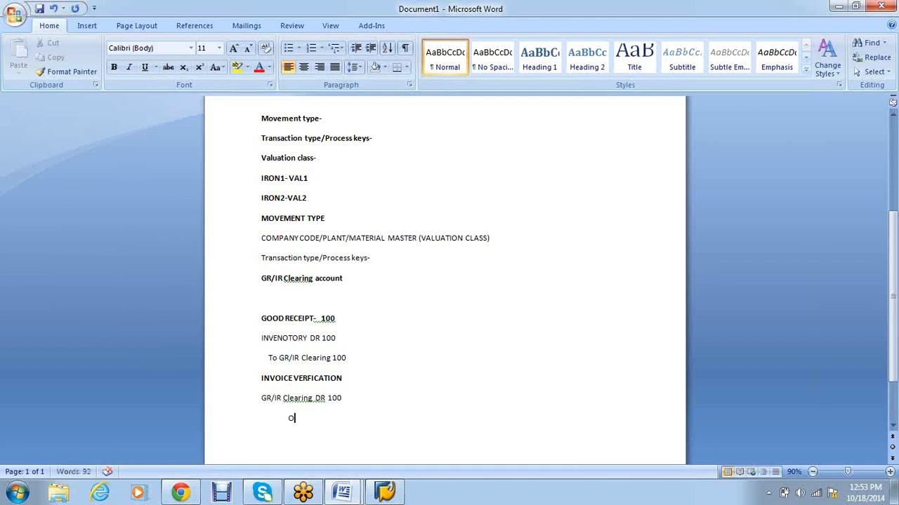
key("BackSpace")
type("To Vendor")
Step: Highlight the 'GR/IR Clearing DR 100' and 'To GR/IR Clearing 100' lines in yellow
scroll(343, 407, "down", 2)
left_click_drag(349, 343, 261, 343)
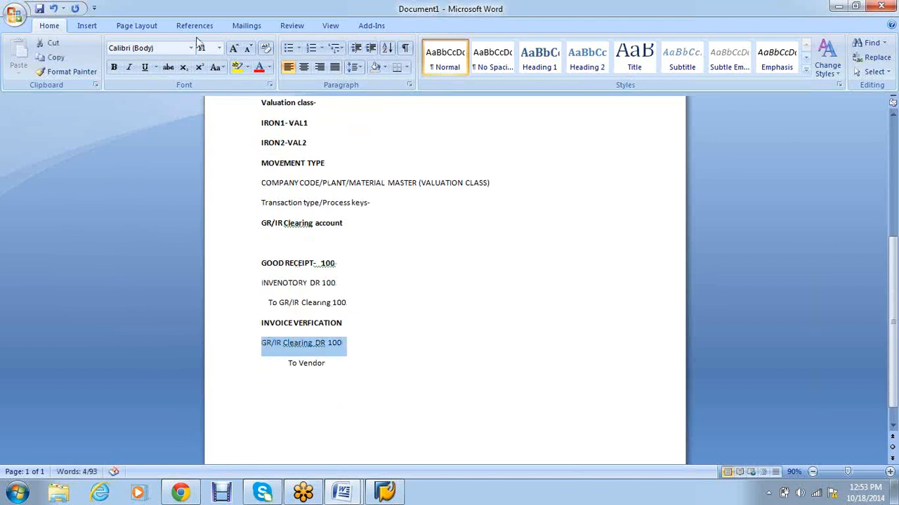
left_click(230, 65)
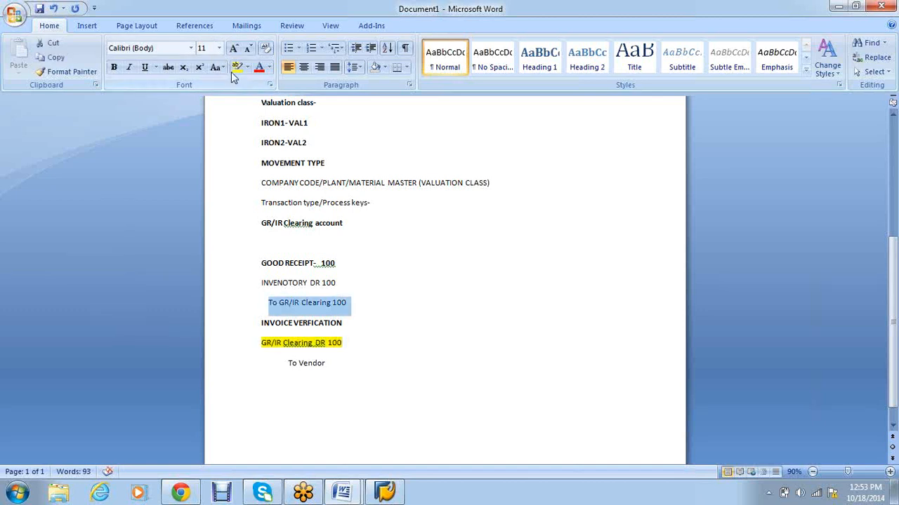
left_click(237, 68)
scroll(409, 311, "down", 1)
Step: Delete the blank line above GOOD RECEIPT and accept the grammar suggestion on the Clearing DR wording
left_click(309, 226)
key("Delete")
left_click(345, 319)
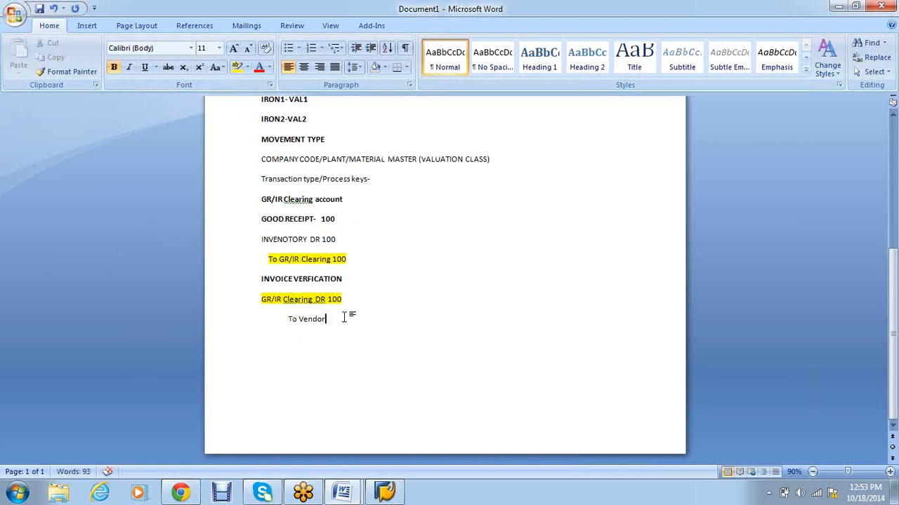
right_click(317, 300)
left_click(355, 312)
key("Return")
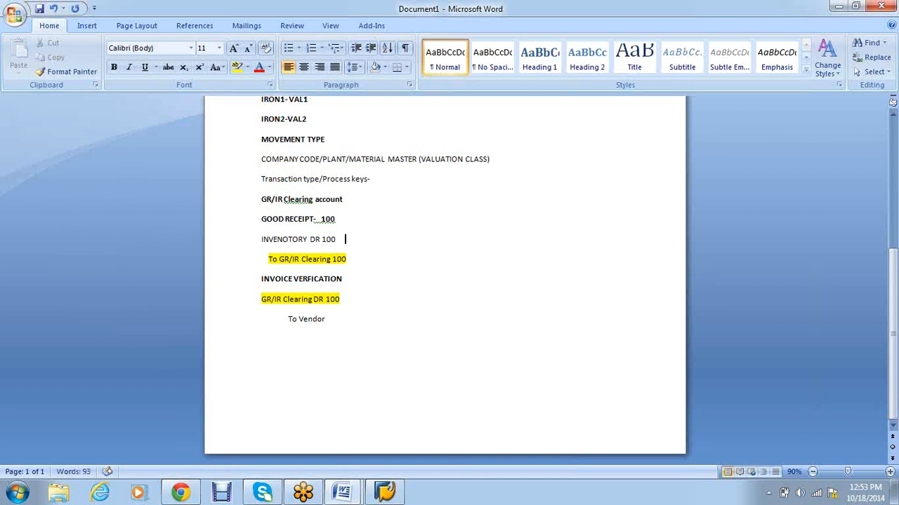
Step: Append '90 -' after the amount on the 'GR/IR Clearing DR 100' line
key("BackSpace")
key("BackSpace")
key("Down")
key("Down")
key("Down")
key("End")
type("90")
type("-")
type("110")
Step: Finish the '90 - 110-' figures on the GR/IR Clearing DR 100 line and select the line's text
type("-")
left_click_drag(353, 278, 261, 279)
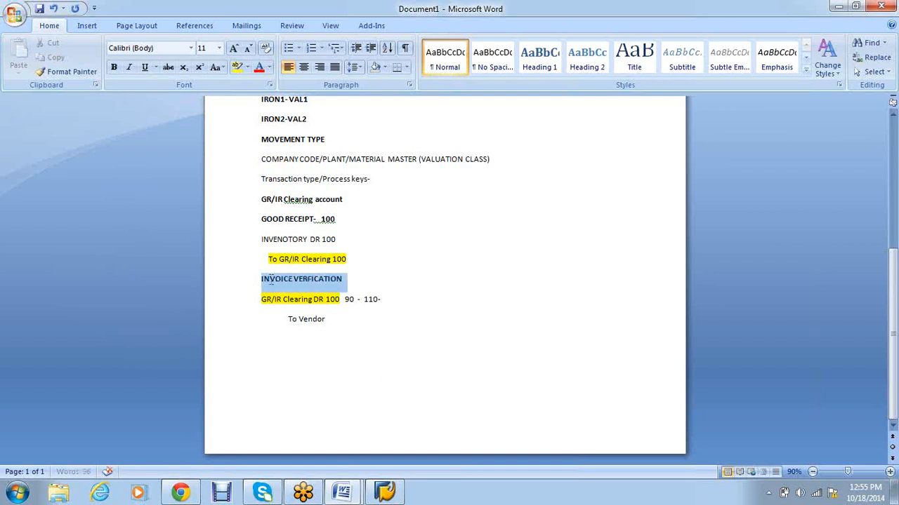
left_click(404, 294)
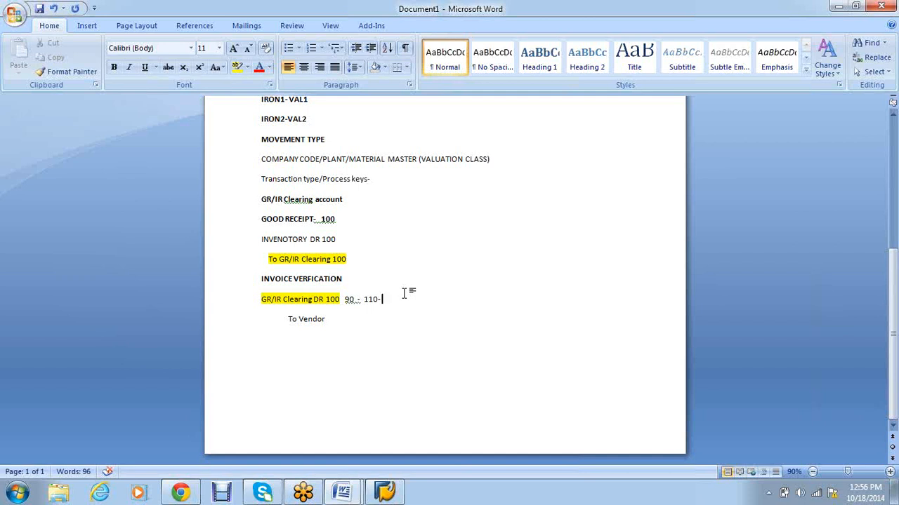
left_click_drag(355, 299, 261, 279)
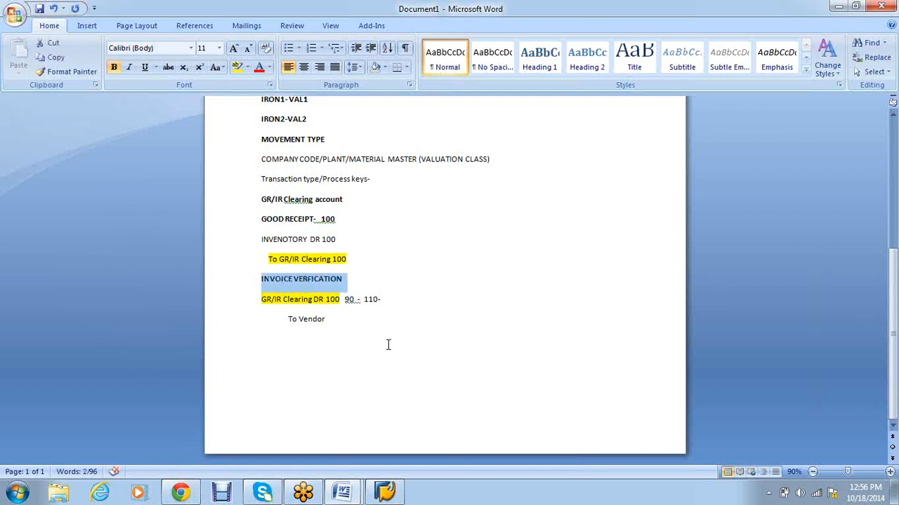
left_click(372, 258)
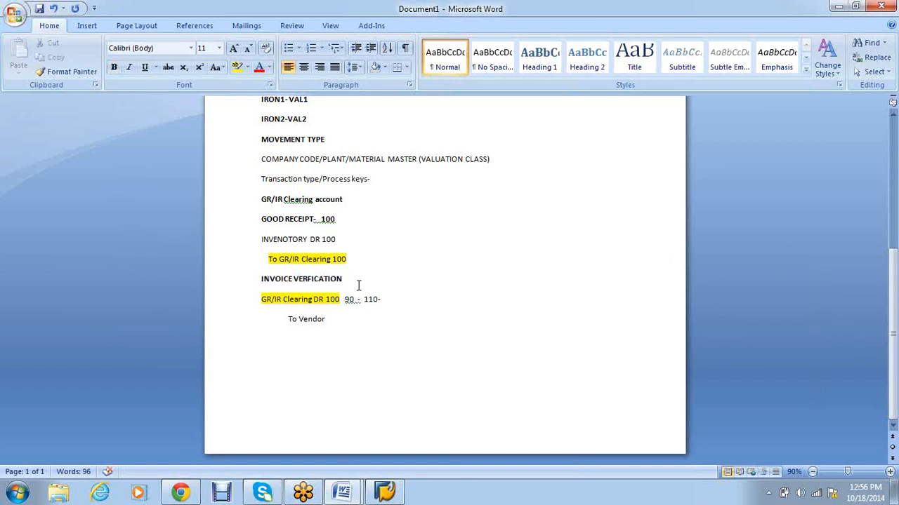
left_click_drag(344, 279, 293, 279)
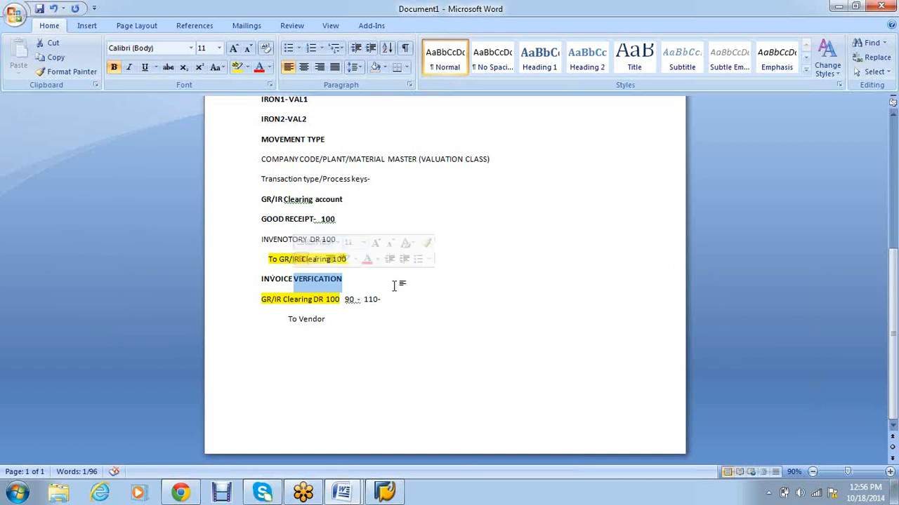
double_click(349, 299)
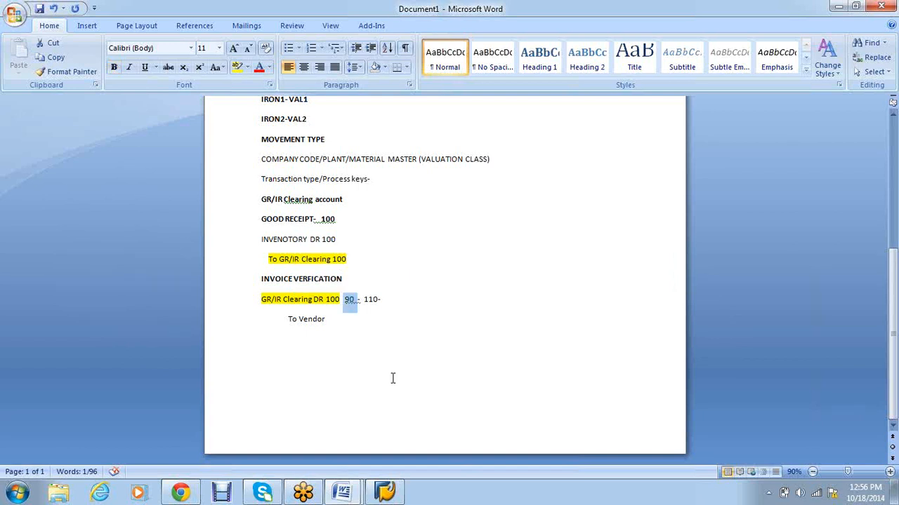
left_click_drag(378, 299, 365, 299)
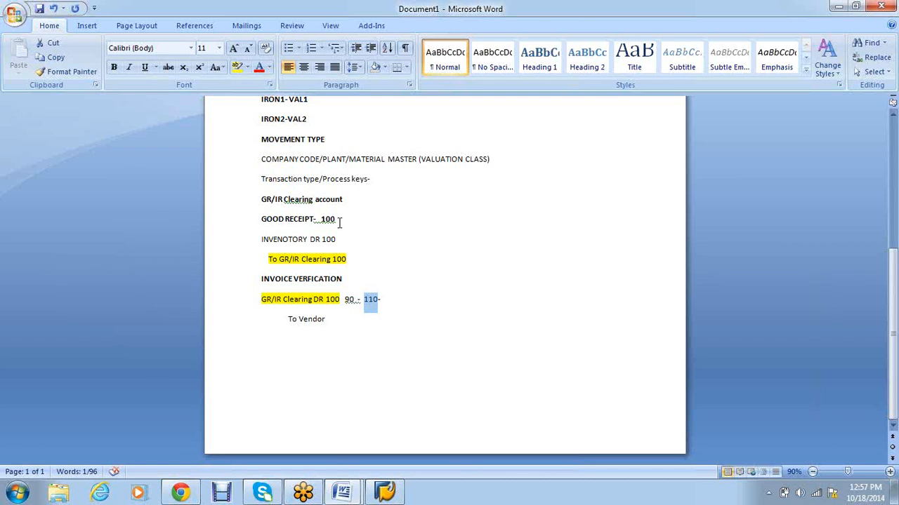
left_click(353, 278)
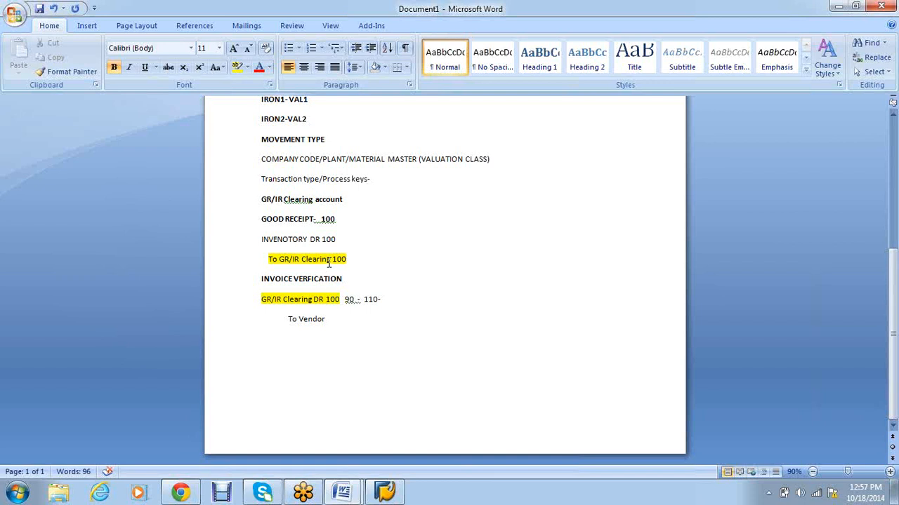
Step: Select 'GR/IR Clearing' on the yellow-highlighted debit line of the invoice verification entry
left_click_drag(331, 261, 278, 263)
left_click_drag(311, 299, 260, 300)
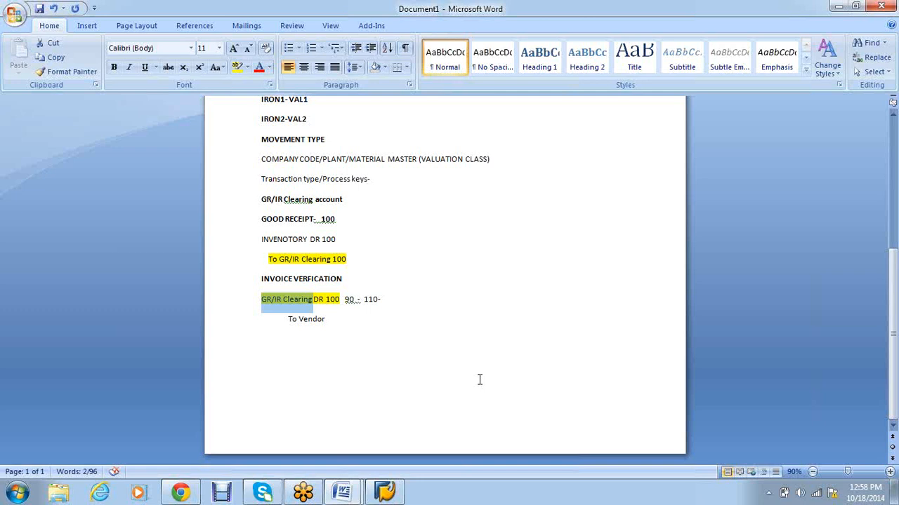
left_click(390, 363)
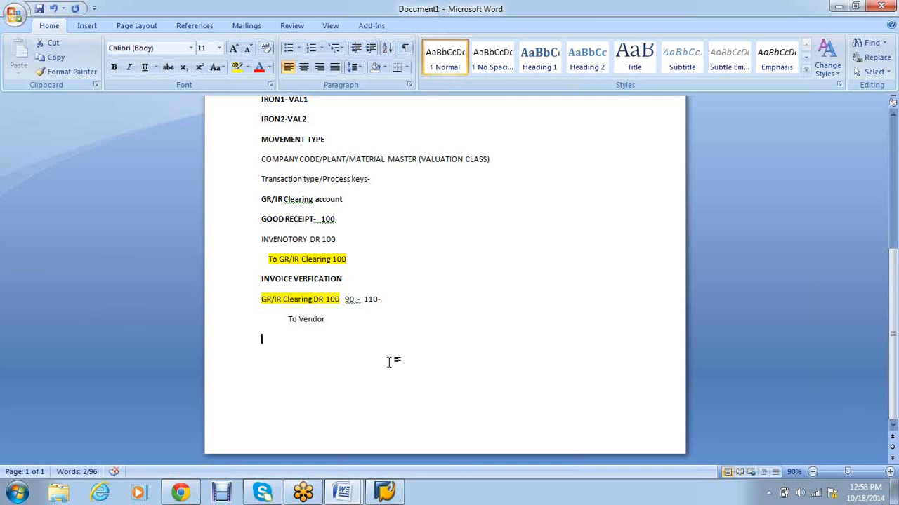
left_click_drag(314, 302, 254, 302)
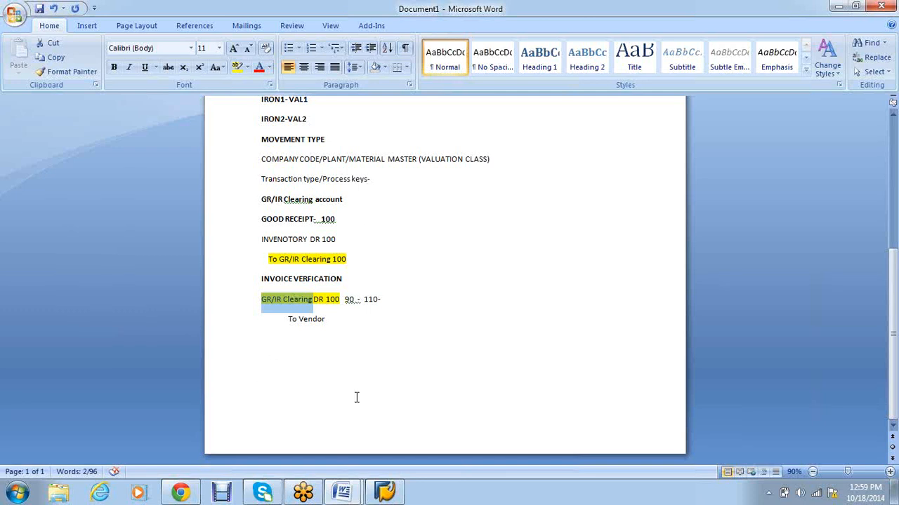
Step: Type 'Valuation area' on the empty line under 'To Vendor' and make it bold
left_click(287, 347)
type("Va")
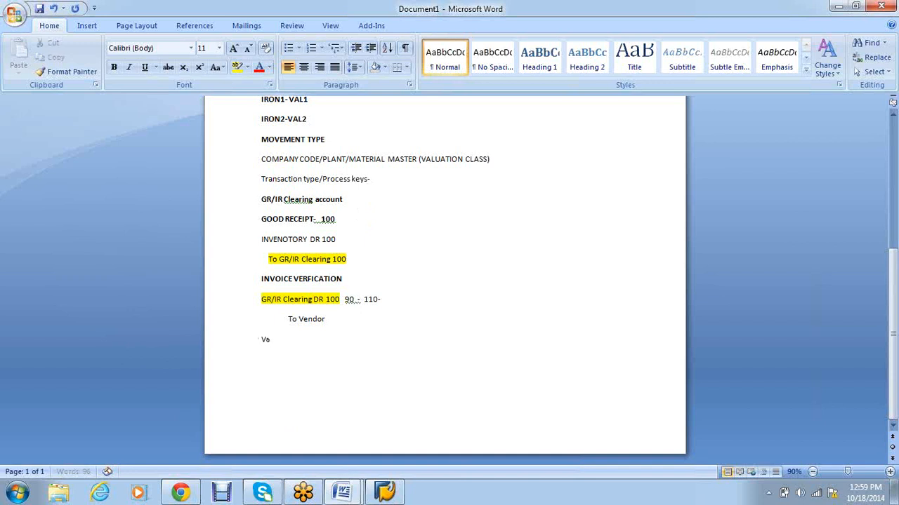
type("luation area")
left_click(246, 346)
key("ctrl+b")
left_click(337, 383)
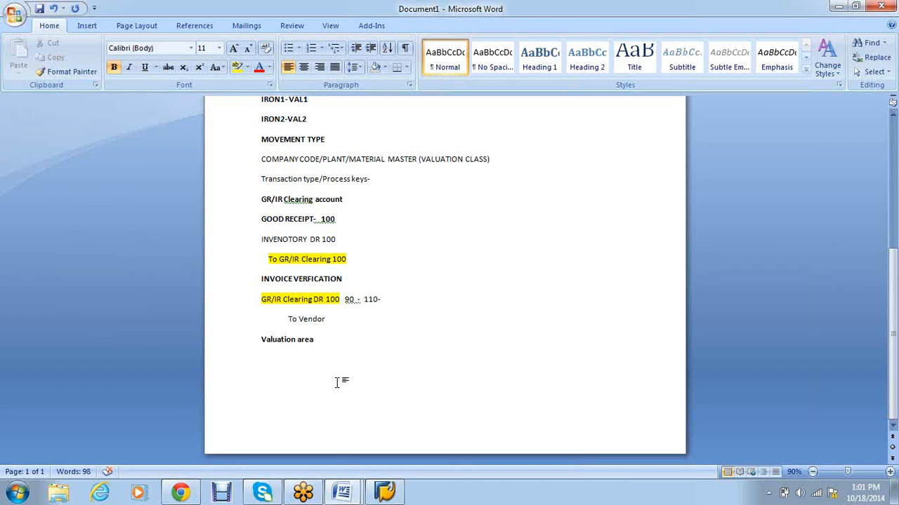
Step: Add a trailing dash to the 'Valuation area' line and start a new line below it
type("-")
key("Return")
Step: Type 'Valuation grouping code' as the next bold line under 'Valuation area-'
type("Valuation grouping code")
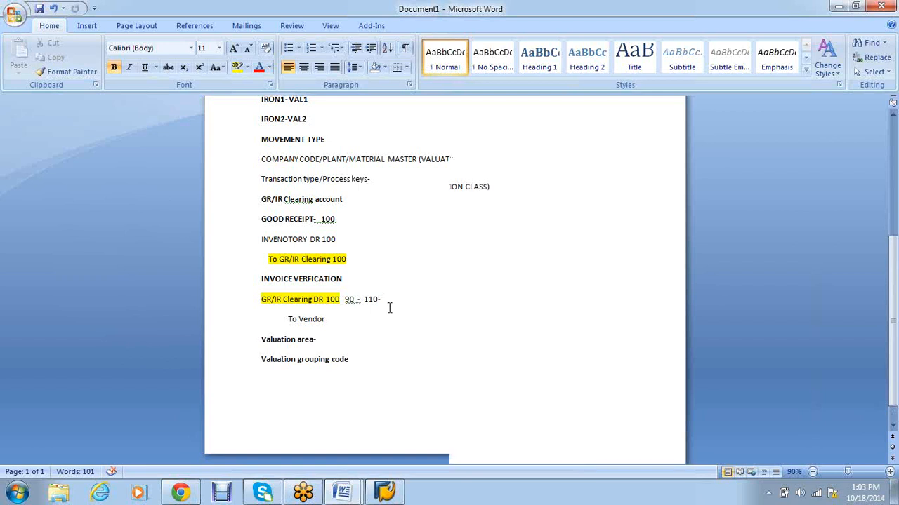
scroll(388, 307, "up", 2)
left_click_drag(308, 182, 278, 188)
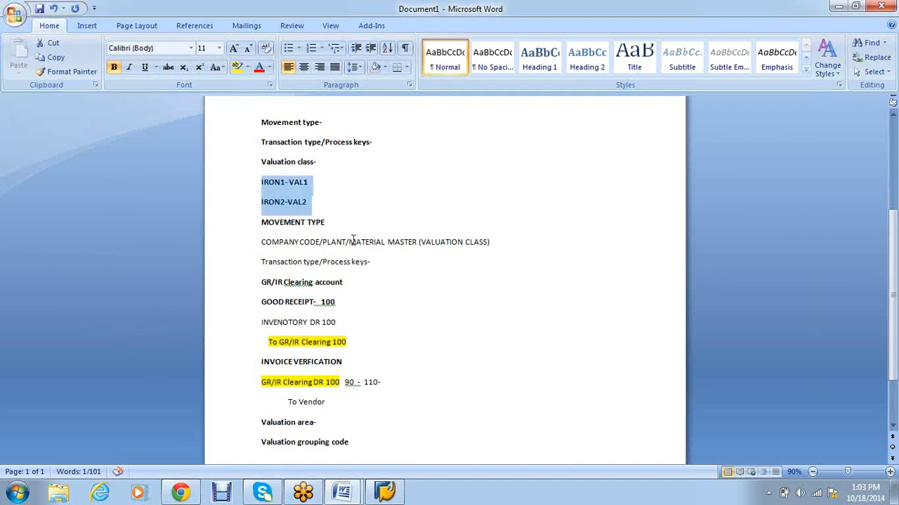
left_click(391, 203)
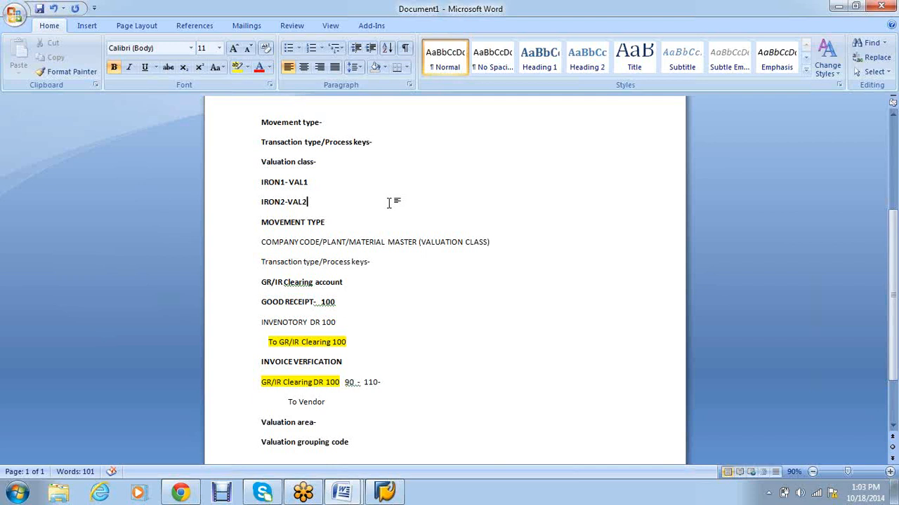
left_click(391, 142)
Step: Add the lines PLANT1 and PLANT2 below 'Transaction type/Process keys-'
key("Return")
type("PLANT1")
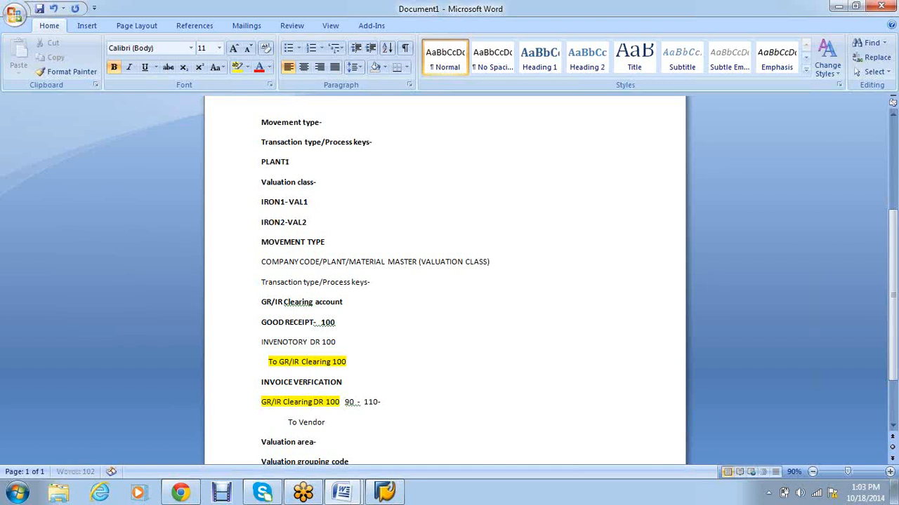
key("Return")
type("PLANT2")
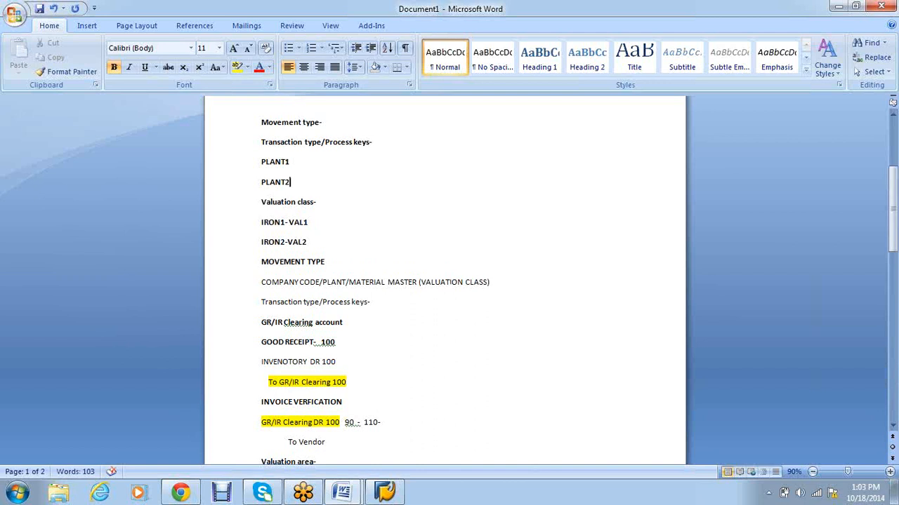
Step: Below IRON2-VAL2, add a 'VALUATION CLASS' heading followed by GOLD1
left_click(340, 243)
key("Return")
key("Return")
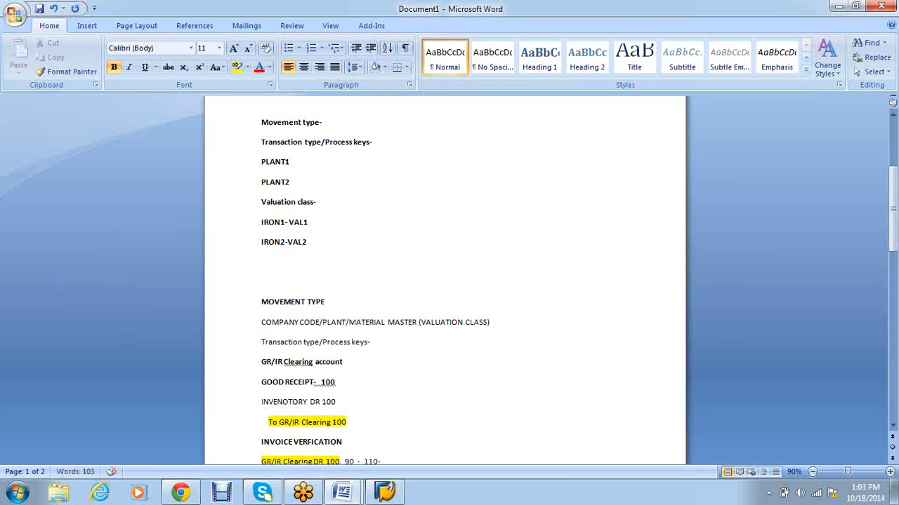
type("VALU")
key("BackSpace")
key("BackSpace")
key("BackSpace")
key("BackSpace")
key("Up")
key("Return")
type("VALUATION CLASS")
key("Return")
type("GOLD1")
key("Return")
Step: Write the valuation class entries as GOLD1-VALG1 and GOLD2-VALG2
type("GOLD")
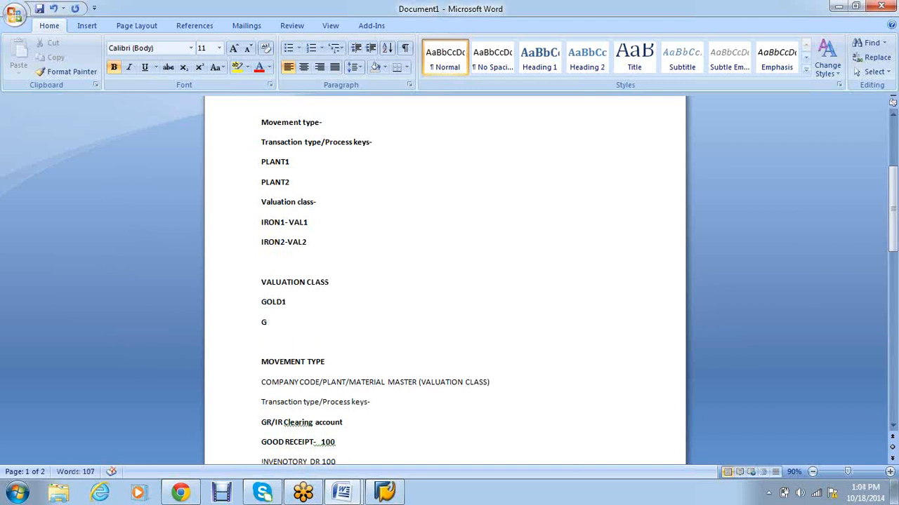
type("2")
type("-")
type("VAL1")
left_click(286, 322)
type("-VLA")
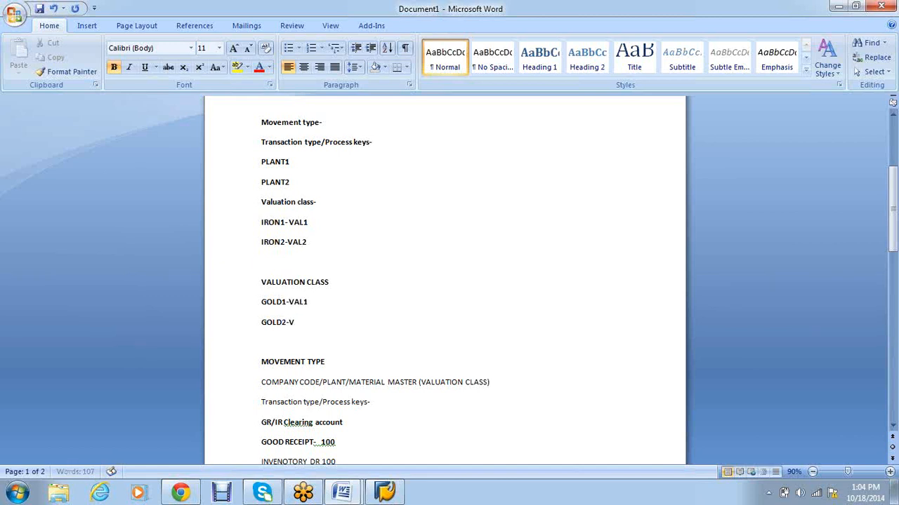
key("BackSpace")
key("BackSpace")
type("AL")
key("Up")
type("G")
key("Down")
type("G2")
key("Return")
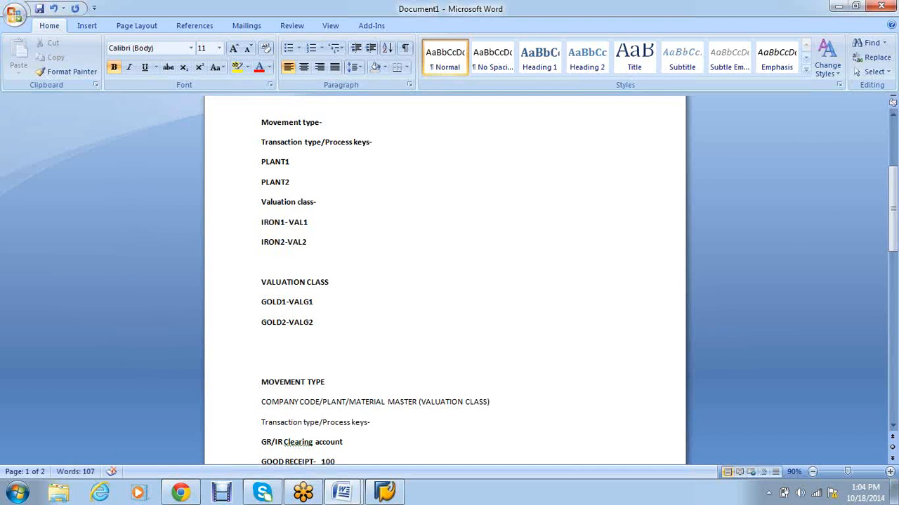
Step: Append the valuation modifiers so the lines read 'PLANT1- X' and 'PLANT2-Y'
left_click(326, 161)
type("- X")
key("Down")
type("-")
type("T")
key("BackSpace")
type("Y")
Step: Remove the empty line above VALUATION CLASS, then return to SAP's posting procedures list
left_click(295, 263)
key("Delete")
left_click(344, 307)
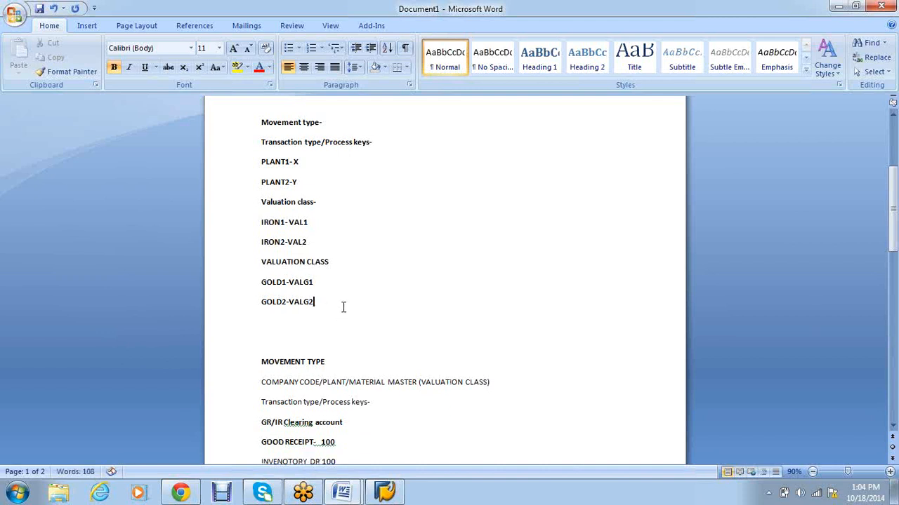
key("Return")
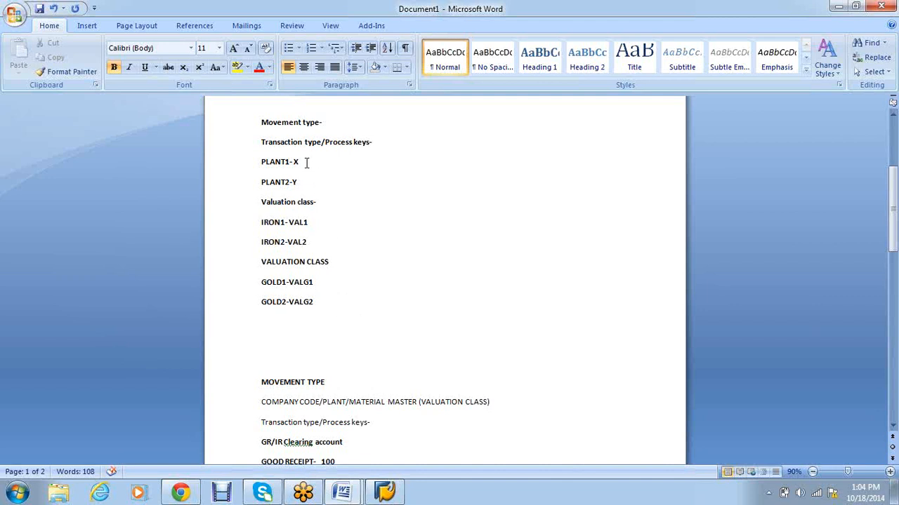
left_click(327, 204)
left_click(284, 123)
left_click(385, 492)
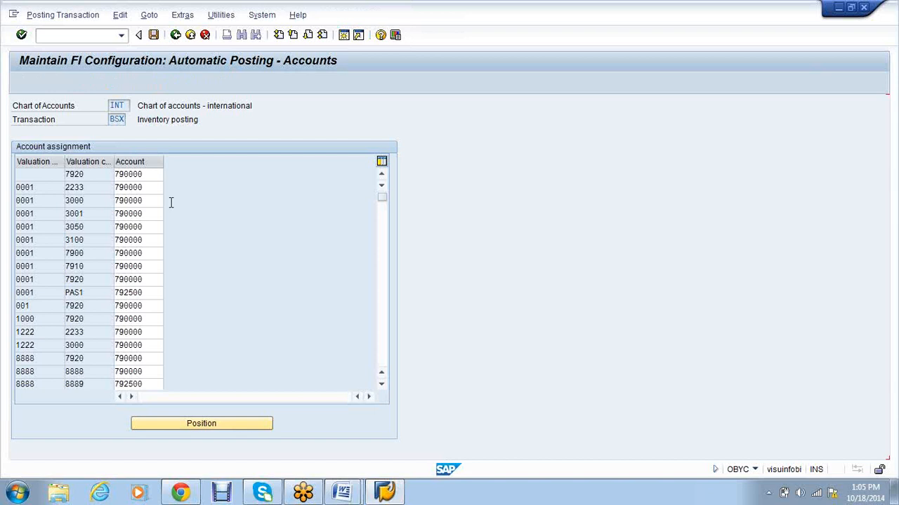
key("F3")
Step: Rerun /nOBYC and open the BSX inventory posting assignments for chart of accounts SA10
double_click(134, 294)
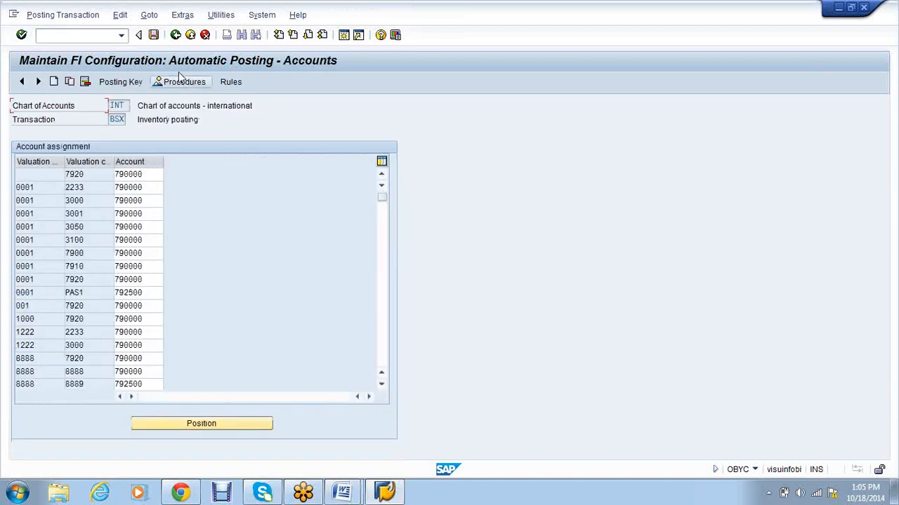
left_click(176, 35)
left_click(87, 38)
type("/nobyc")
key("Return")
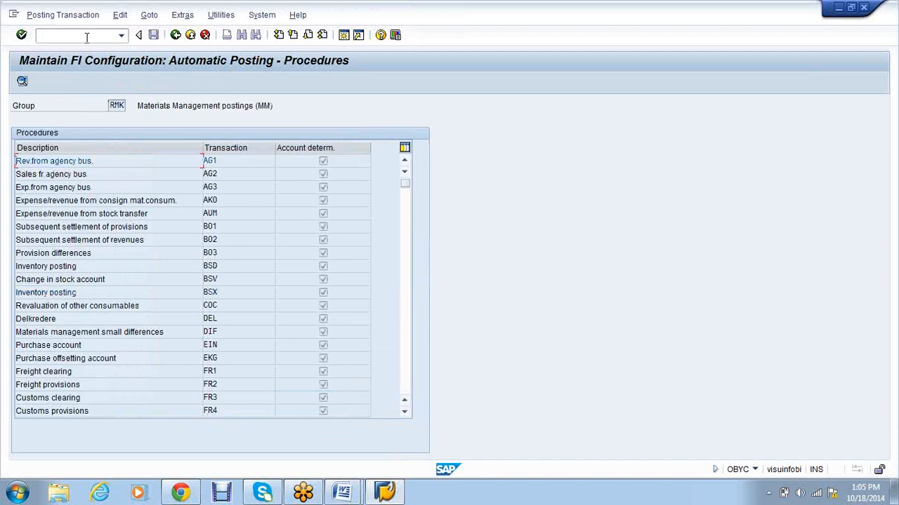
left_click(200, 293)
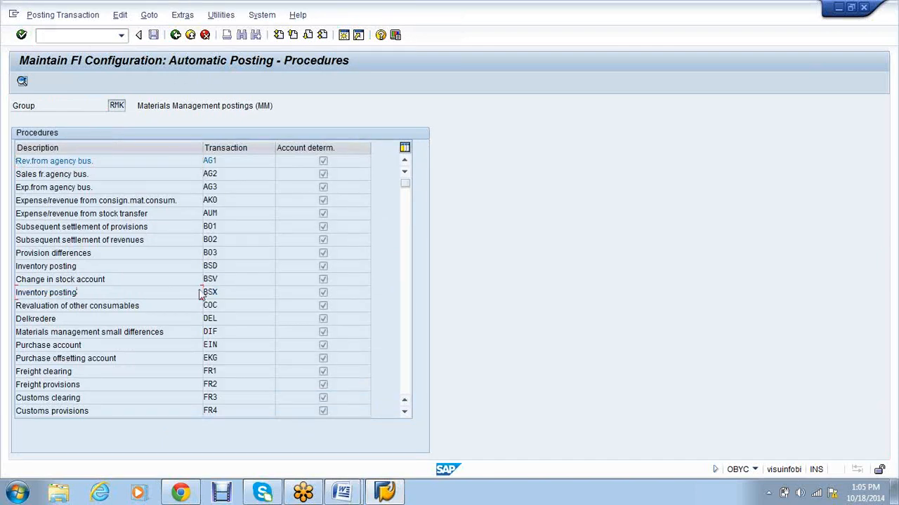
double_click(200, 292)
type("S")
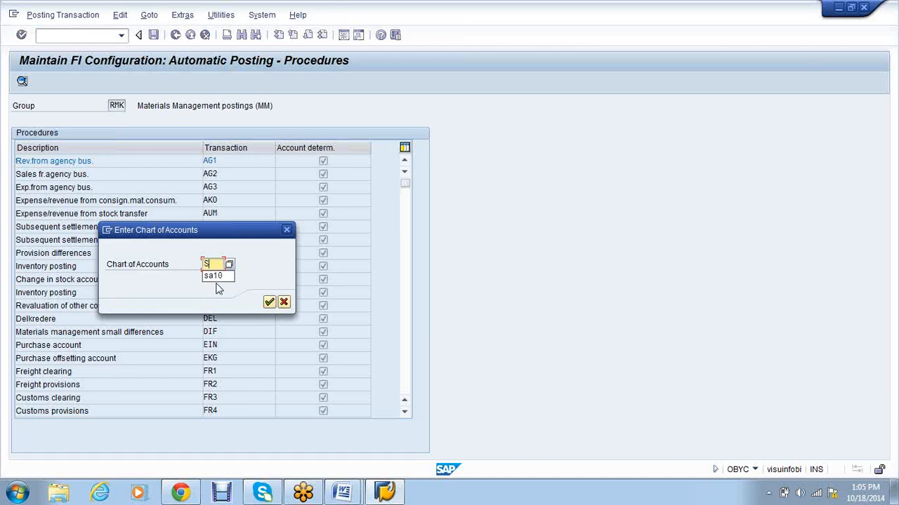
type("A10")
key("Return")
key("Return")
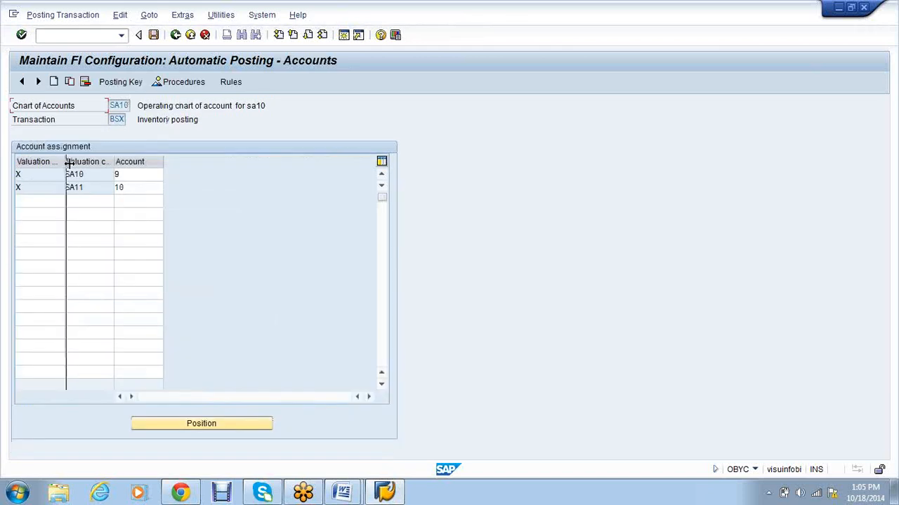
Step: Set account 9 for the X / SA10 assignment row
left_click_drag(67, 162, 79, 162)
left_click(55, 179)
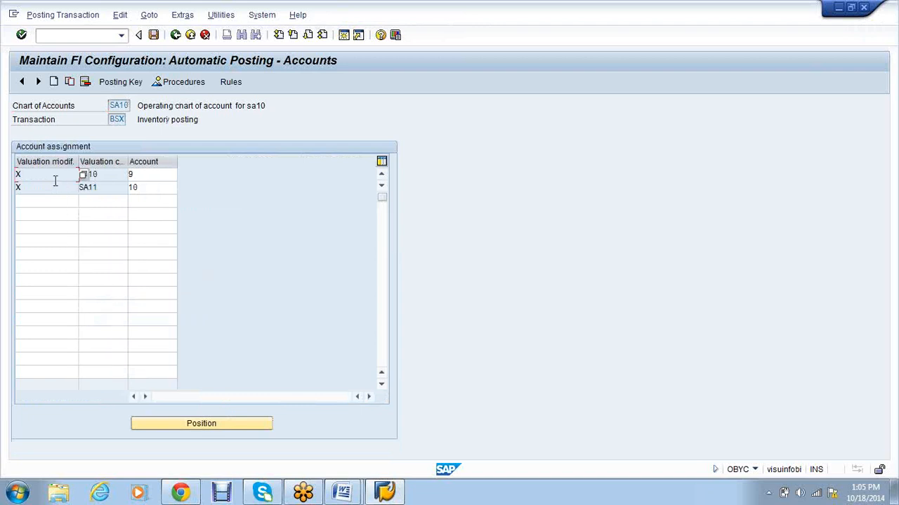
left_click(112, 174)
left_click(147, 173)
type("9")
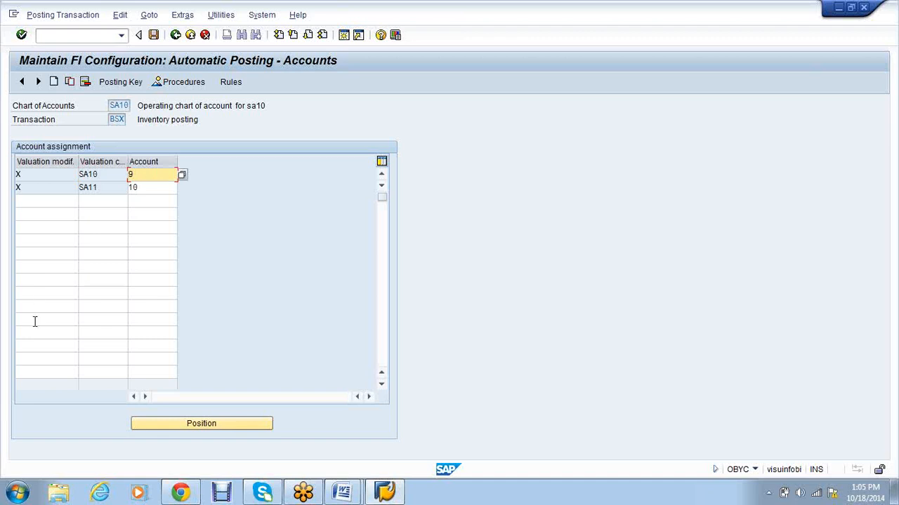
Step: Add assignment rows with valuation modifier Y for classes VAG1 and VAG2
left_click(22, 204)
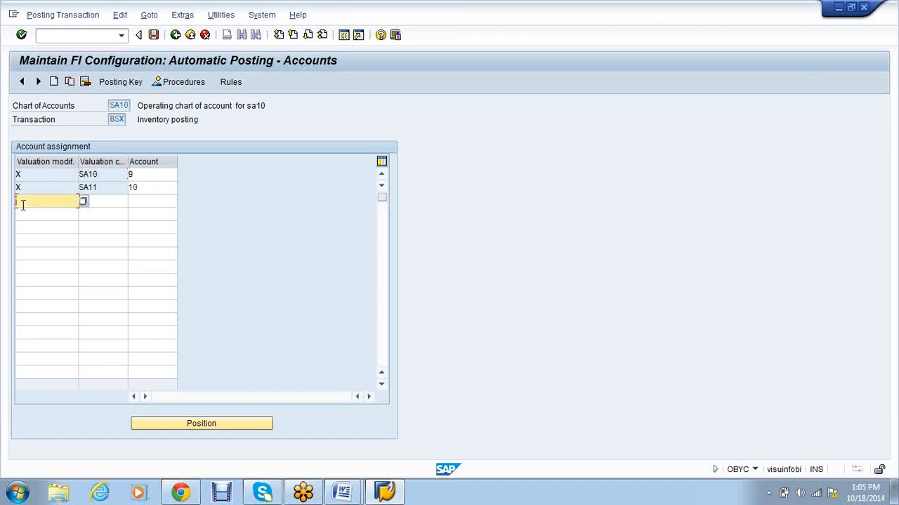
type("Y")
key("Tab")
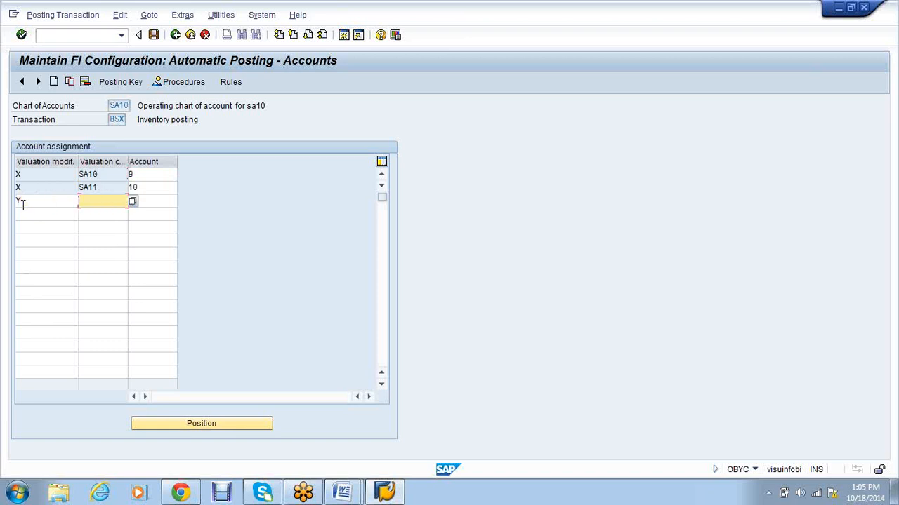
type("VAL3")
key("BackSpace")
key("BackSpace")
type("G1")
left_click(30, 216)
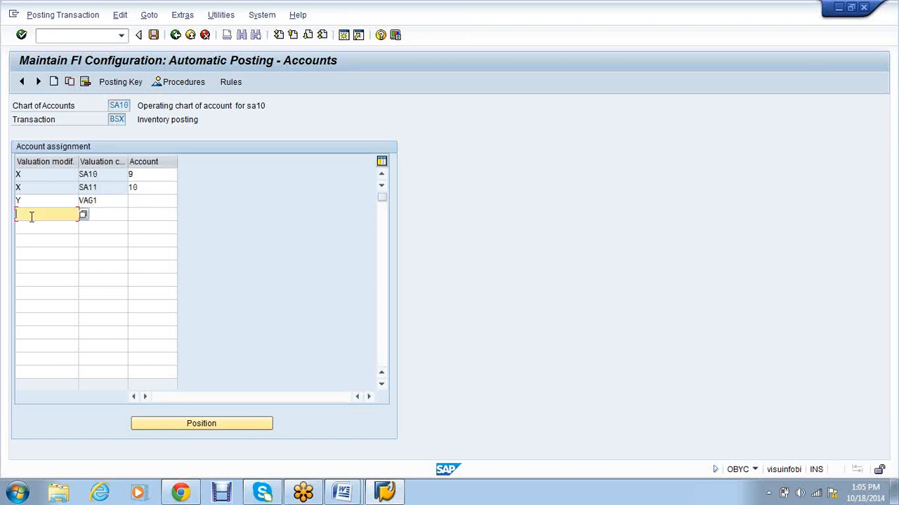
type("Y")
key("Tab")
type("VAG2")
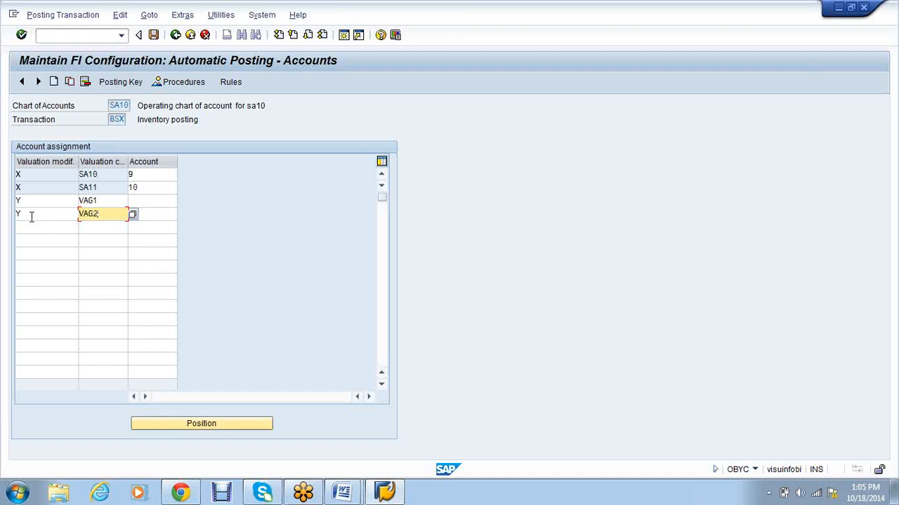
left_click(148, 200)
left_click(150, 212)
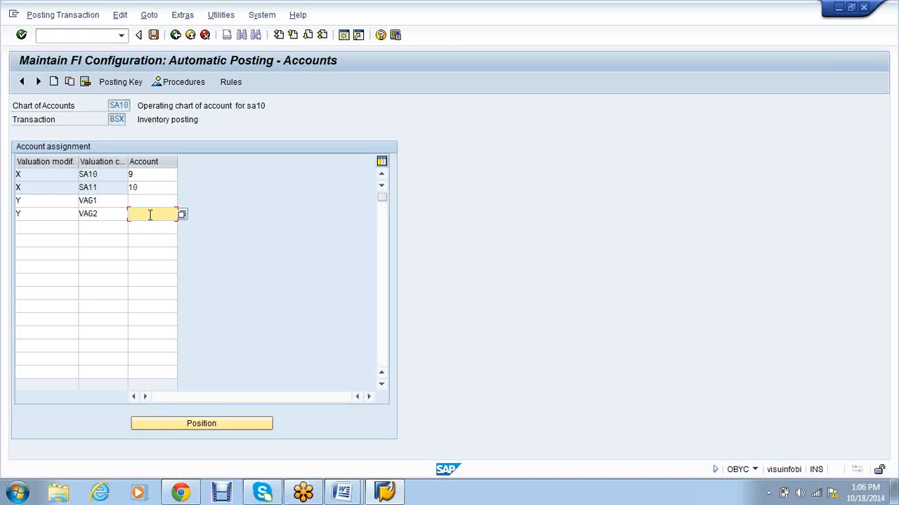
Step: Bring the second Document1 Word notes in front of the SAP posting screen
left_click(342, 495)
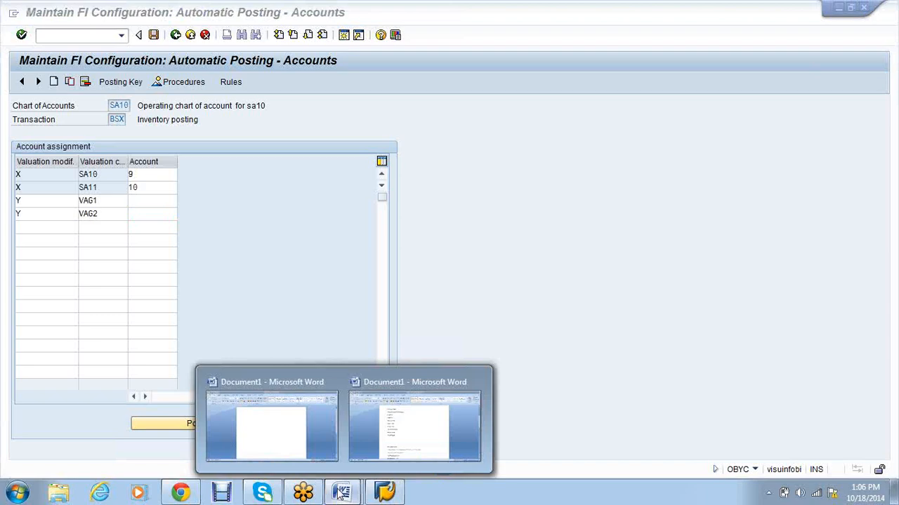
left_click(374, 421)
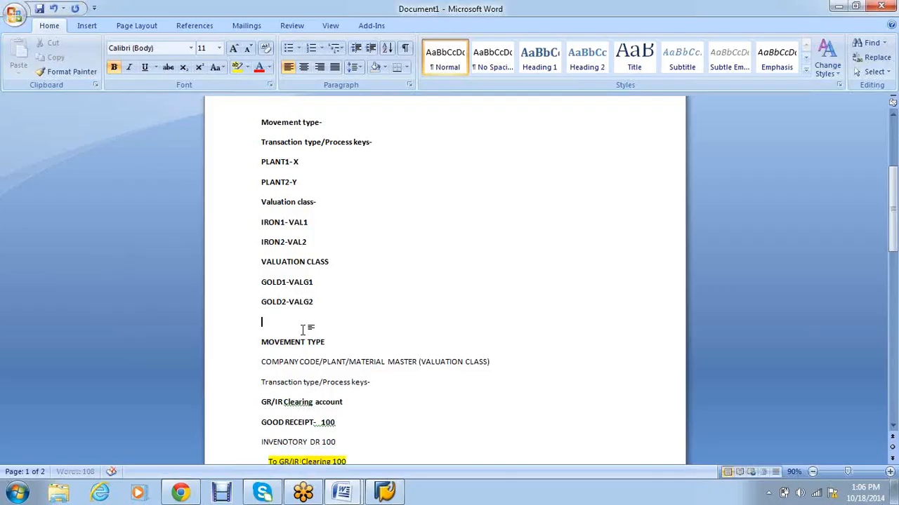
Step: Delete the blank line under GOLD2-VALG2 in the notes and return to the SAP BSX table
key("Delete")
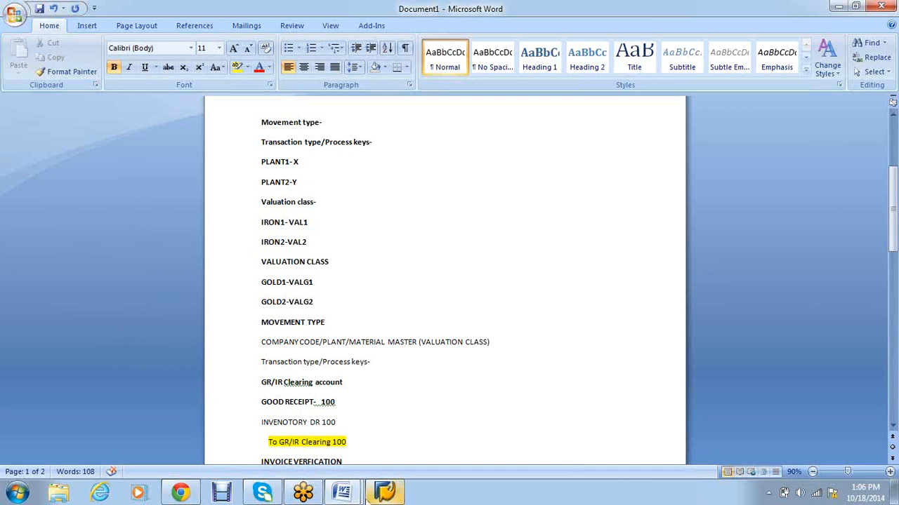
left_click(366, 497)
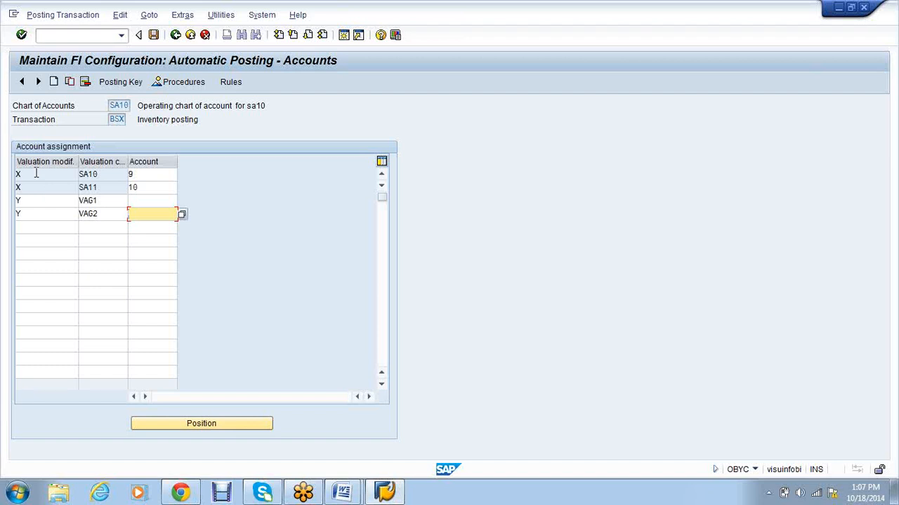
left_click(83, 174)
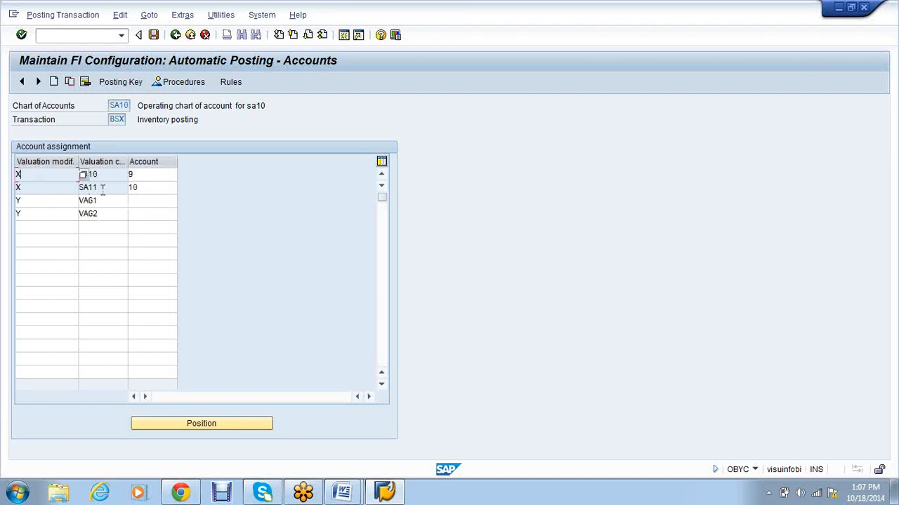
Step: Discard the unfinished BSX entries and reopen GBB offsetting-entry accounts for chart SA10 via OBYC
left_click(174, 37)
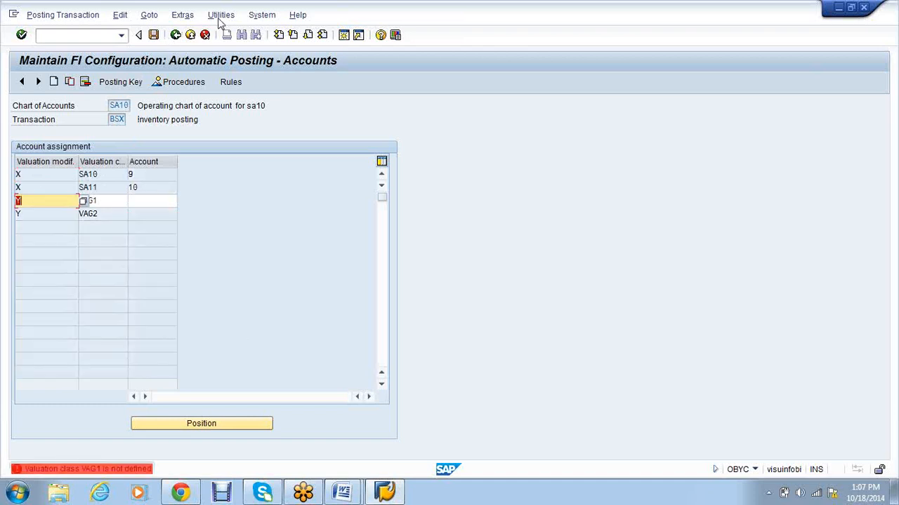
left_click(205, 35)
type("obyc")
key("Return")
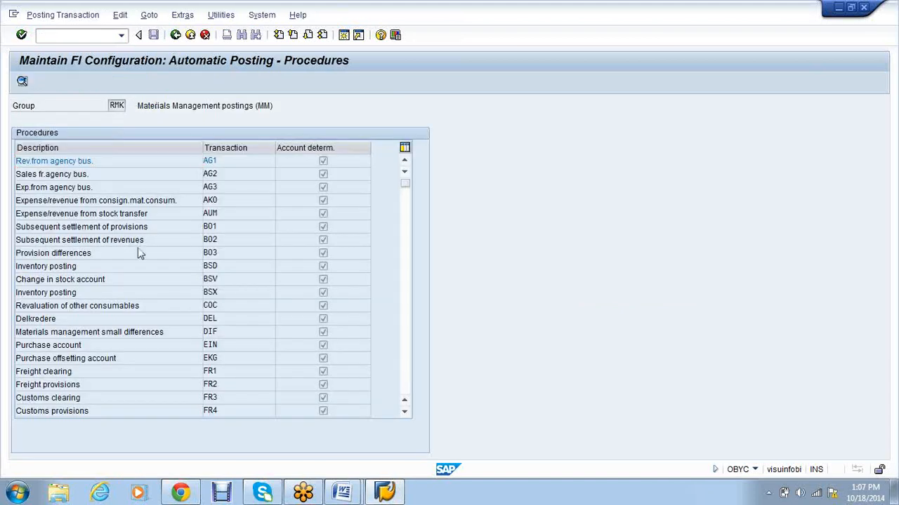
scroll(140, 254, "down", 3)
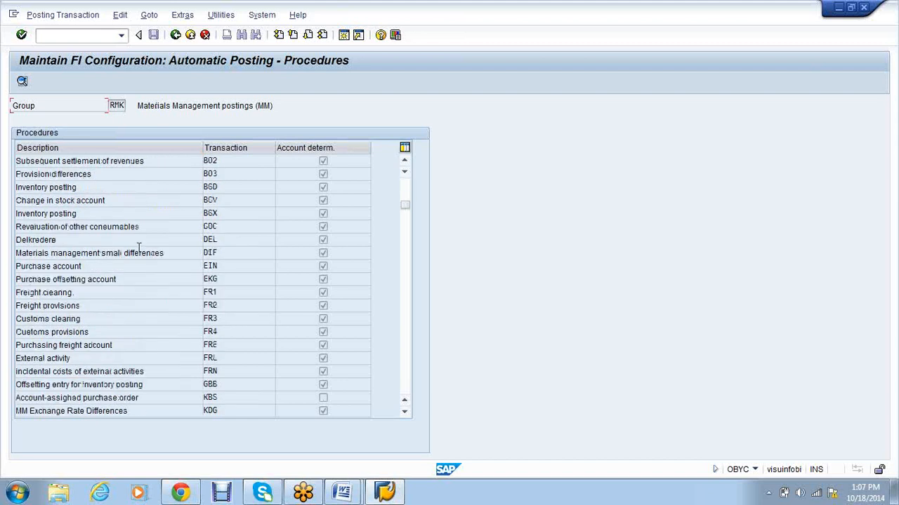
double_click(142, 345)
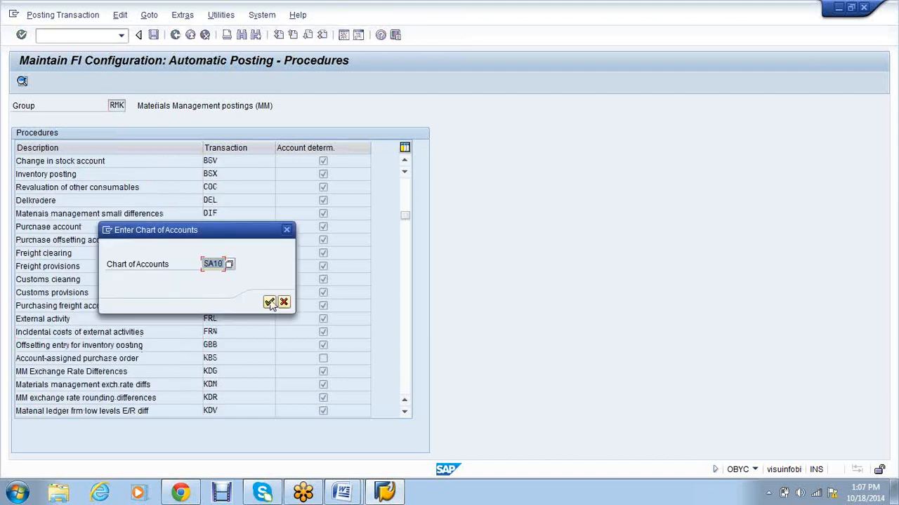
left_click(269, 302)
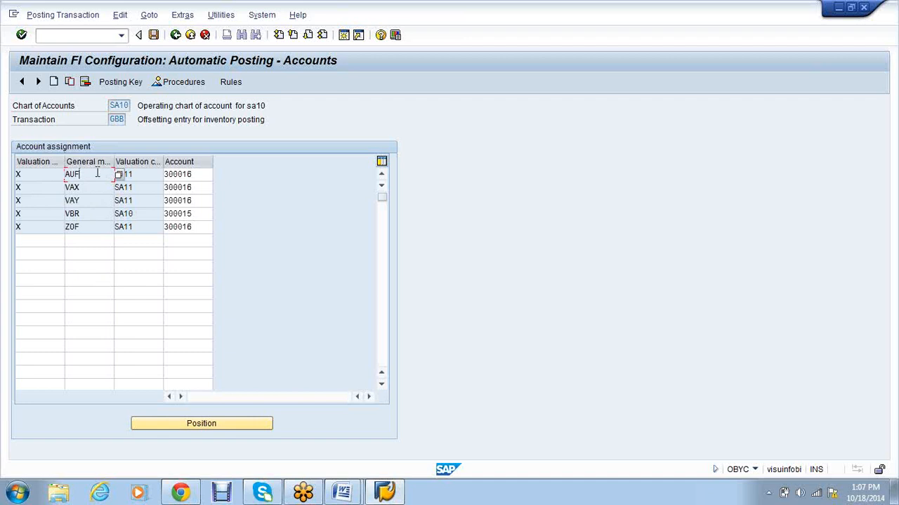
Step: Read the F1 help for general modification and widen that GBB table column
key("F1")
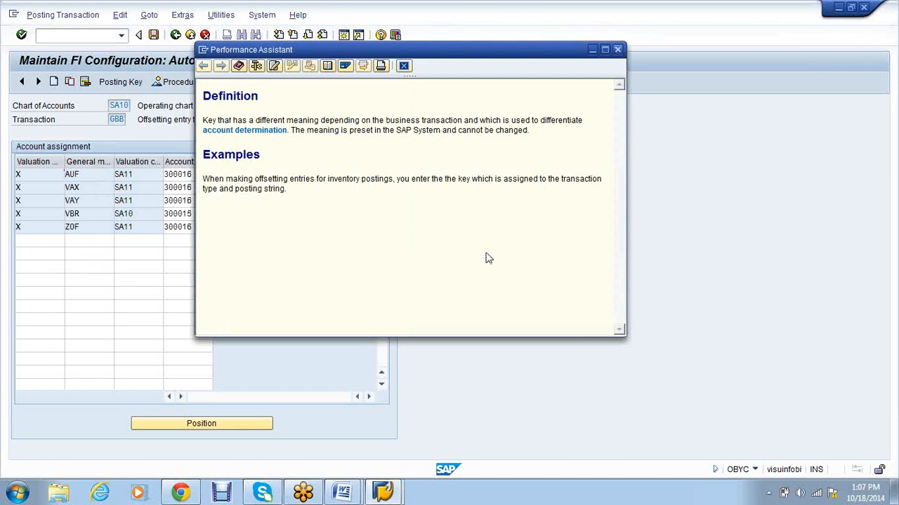
left_click_drag(114, 162, 132, 161)
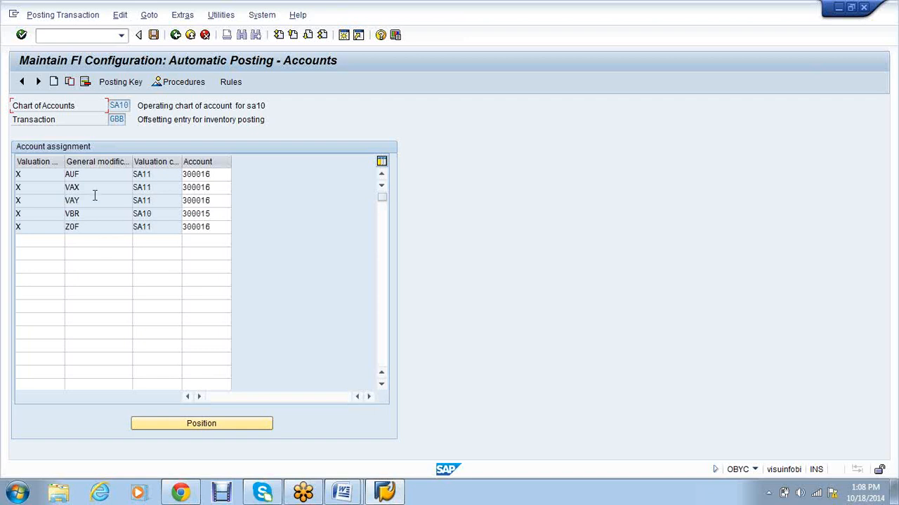
Step: Review the first GBB row: modification AUF, valuation class SA11, account 300016
left_click(45, 176)
left_click(125, 118)
left_click(152, 175)
left_click(219, 175)
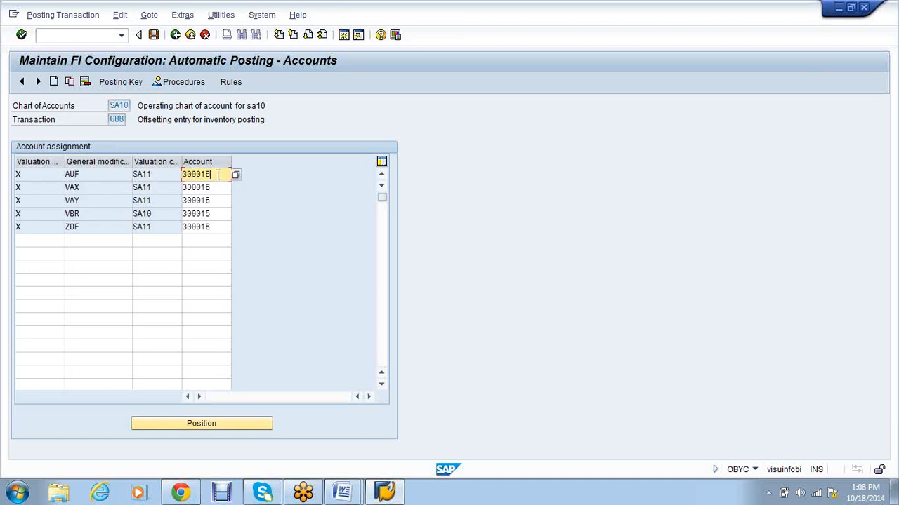
left_click(88, 174)
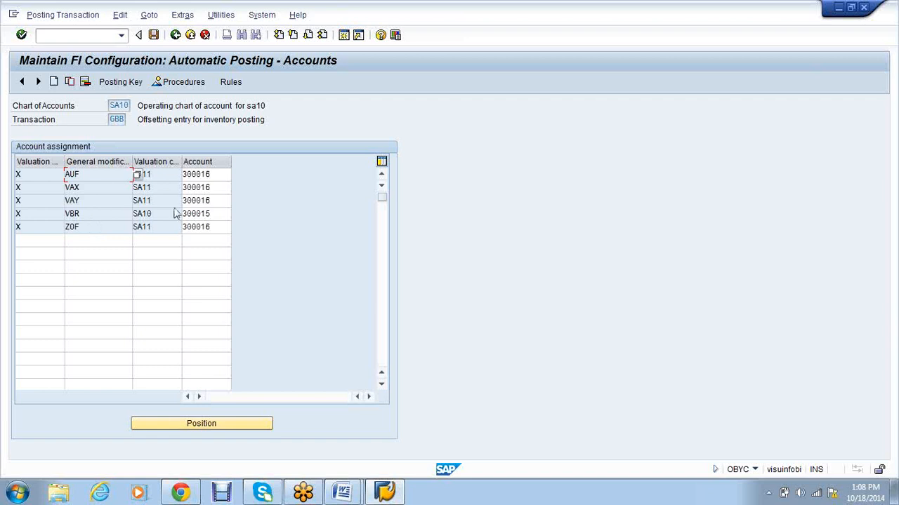
Step: Go through the AUF, VAX, VAY, VBR and ZOF rows, then start New Entries for GBB
left_click(119, 119)
left_click(96, 175)
left_click(97, 188)
left_click(96, 201)
left_click(94, 213)
left_click(94, 226)
left_click(54, 82)
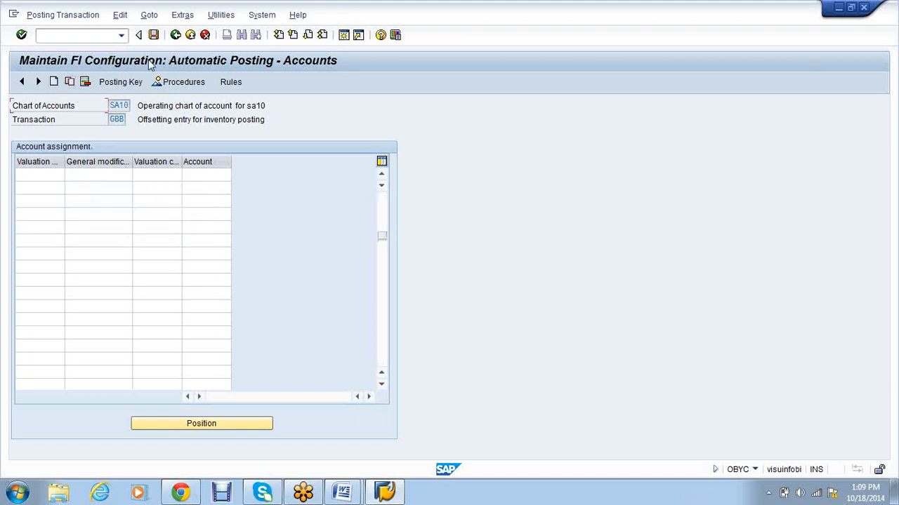
Step: Rerun OBYC and reopen the GBB offsetting-entry account assignments for chart of accounts SA10
type("o")
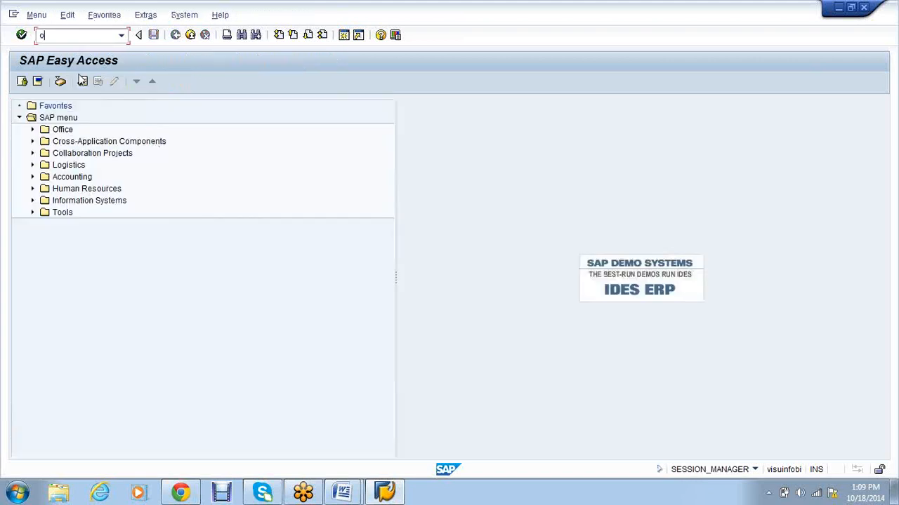
type("byc")
key("Return")
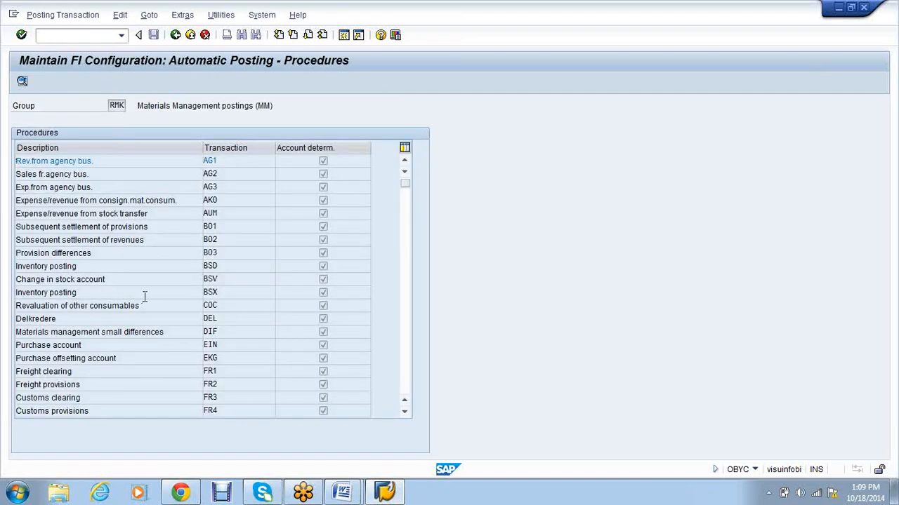
scroll(144, 296, "down", 3)
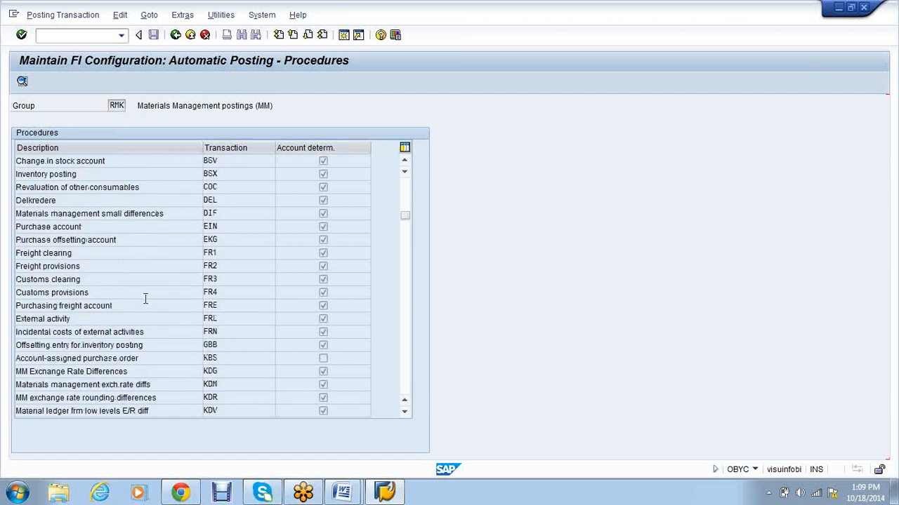
scroll(145, 299, "down", 1)
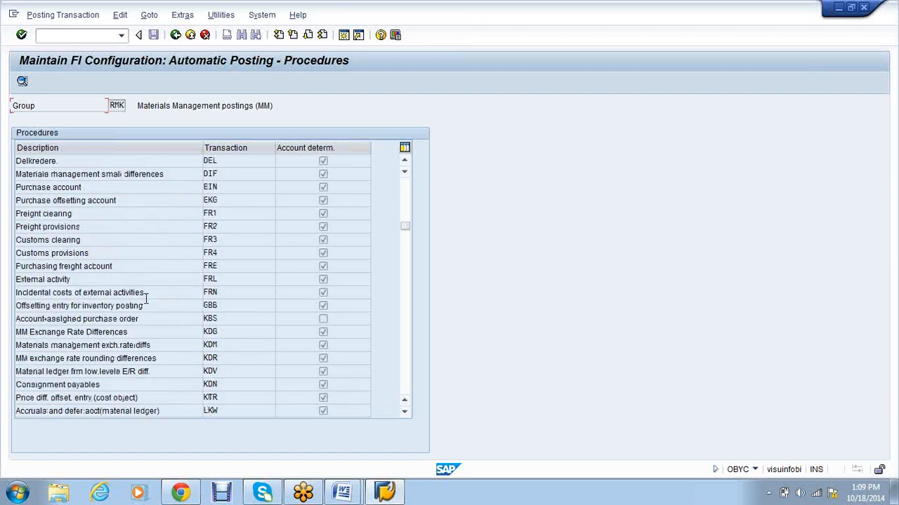
scroll(148, 302, "down", 1)
scroll(147, 303, "down", 1)
scroll(148, 302, "up", 3)
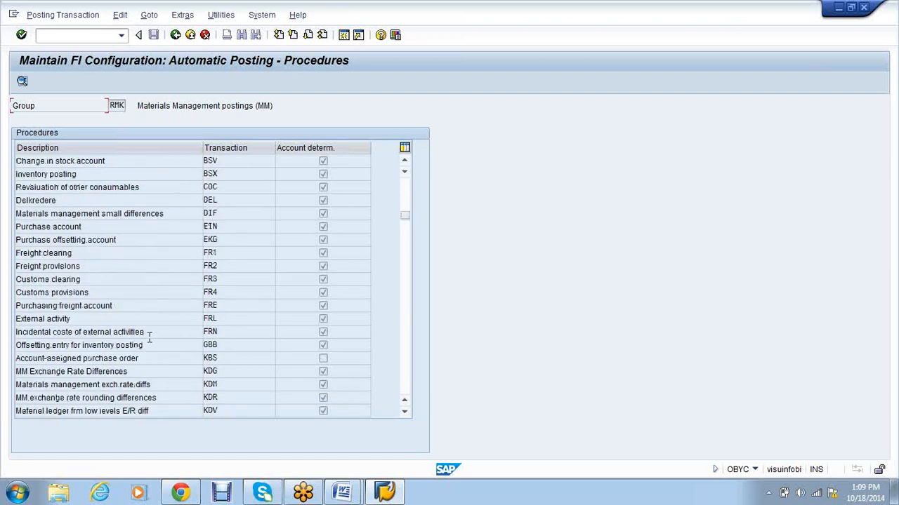
left_click(143, 345)
double_click(142, 348)
key("Return")
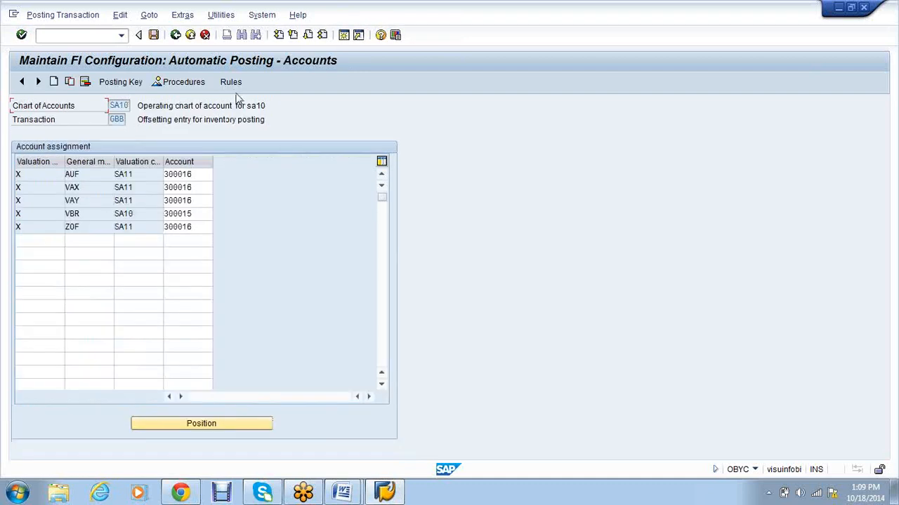
Step: Check GBB's determination rules, return to the procedures list, and reopen GBB's accounts
left_click(233, 87)
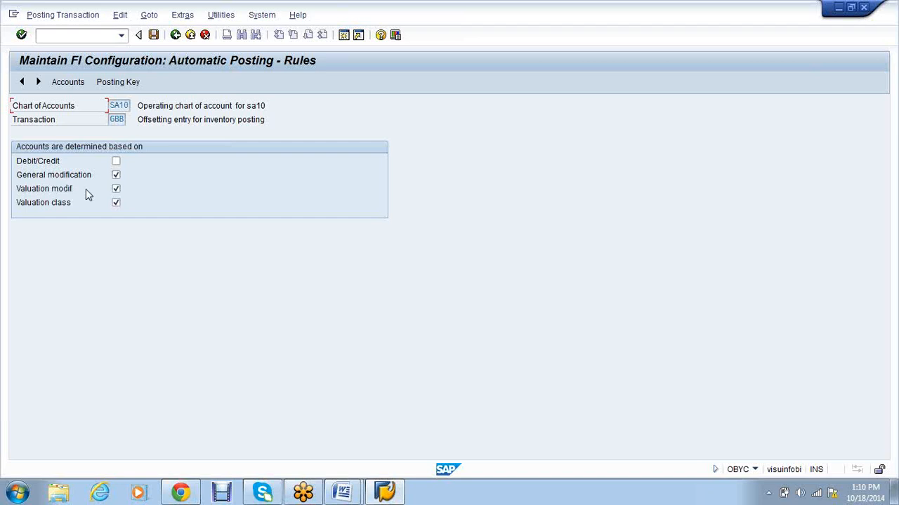
left_click(176, 36)
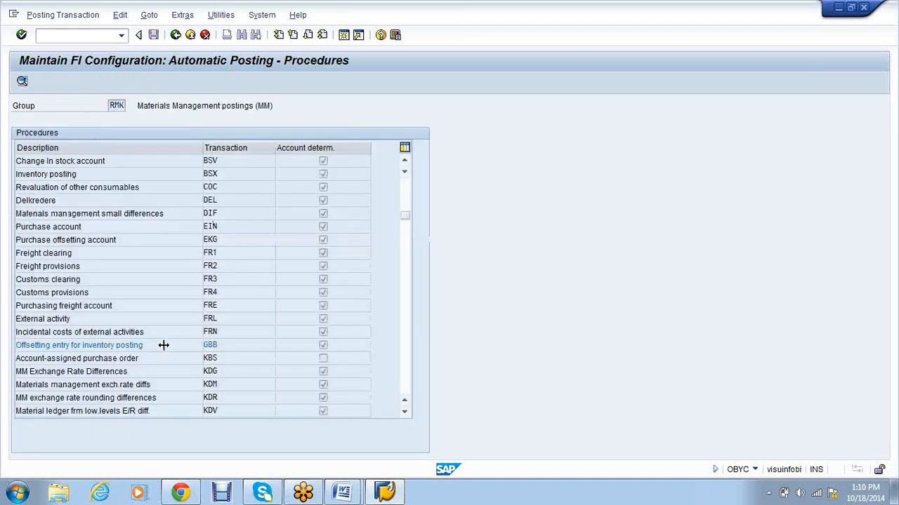
double_click(163, 345)
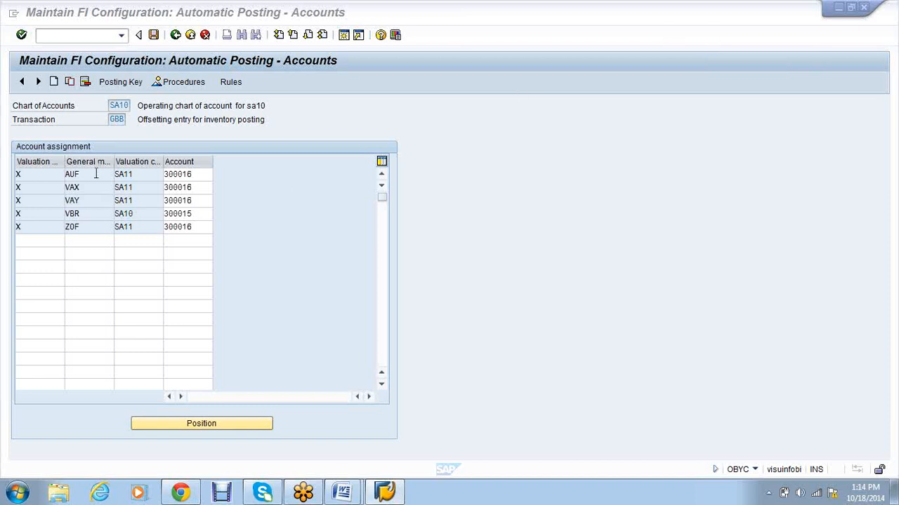
Step: Display GBB's rules for SA10, confirming debit/credit is not a determination criterion
left_click(231, 83)
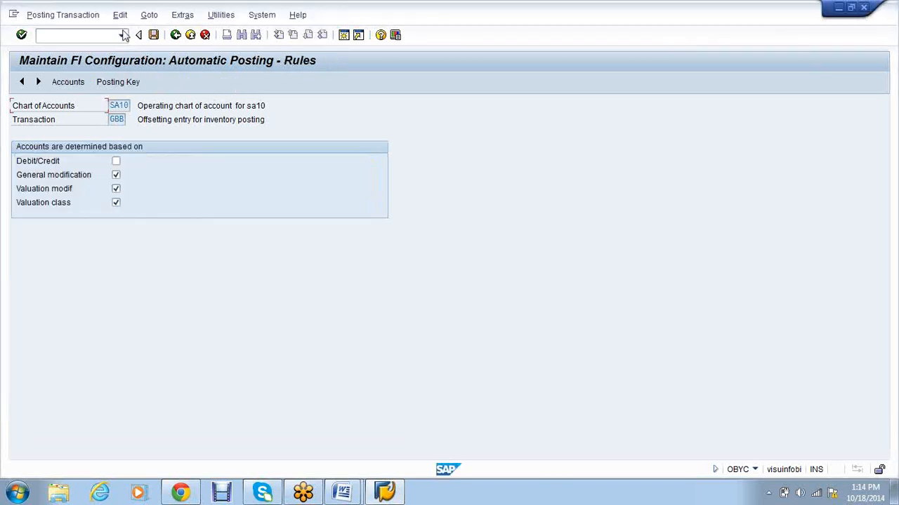
Step: Reopen GBB's accounts, inspect the VBR row's account 300015, then return to the procedures list
left_click(191, 35)
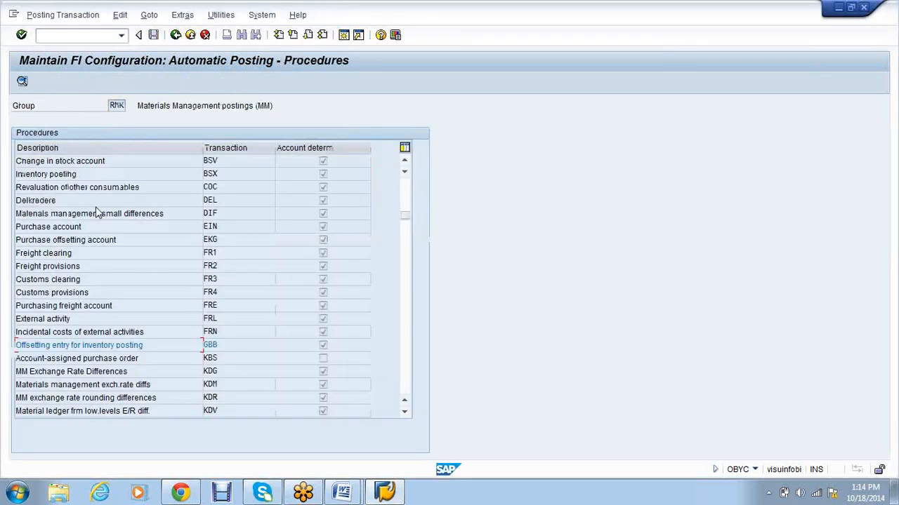
double_click(135, 344)
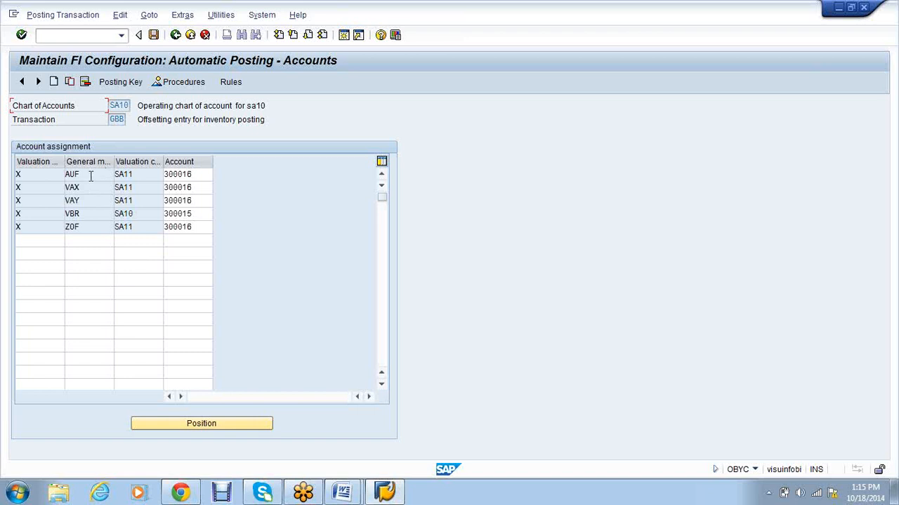
left_click(83, 217)
left_click_drag(204, 214, 167, 213)
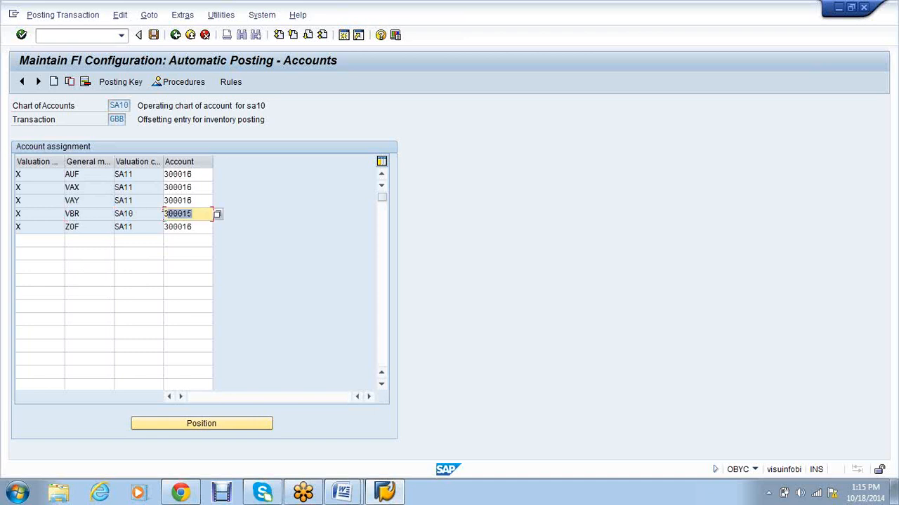
left_click(140, 334)
left_click(223, 88)
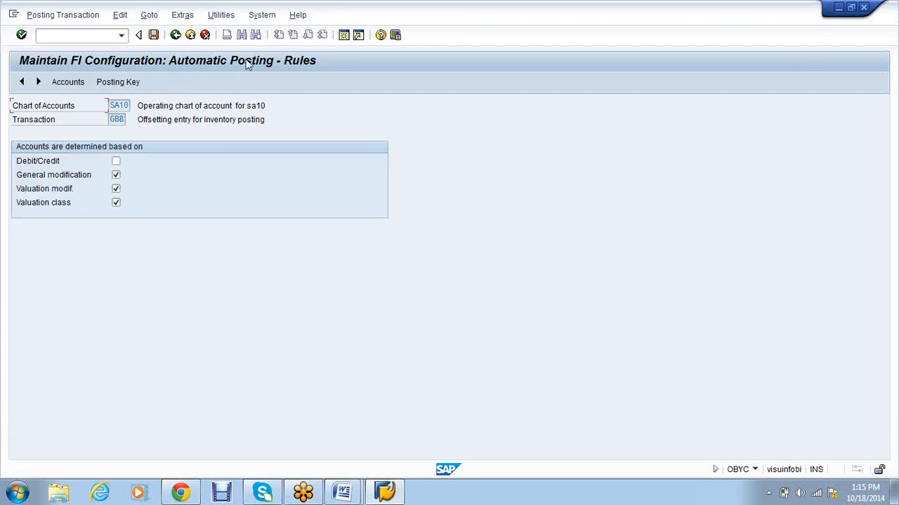
left_click(175, 34)
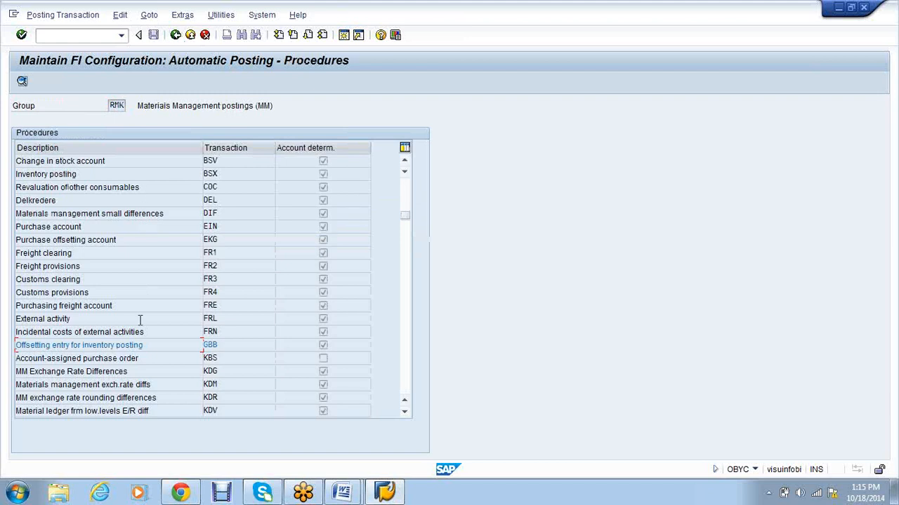
Step: Reopen the GBB account assignments for SA10, then bring the Word notes document forward
double_click(118, 345)
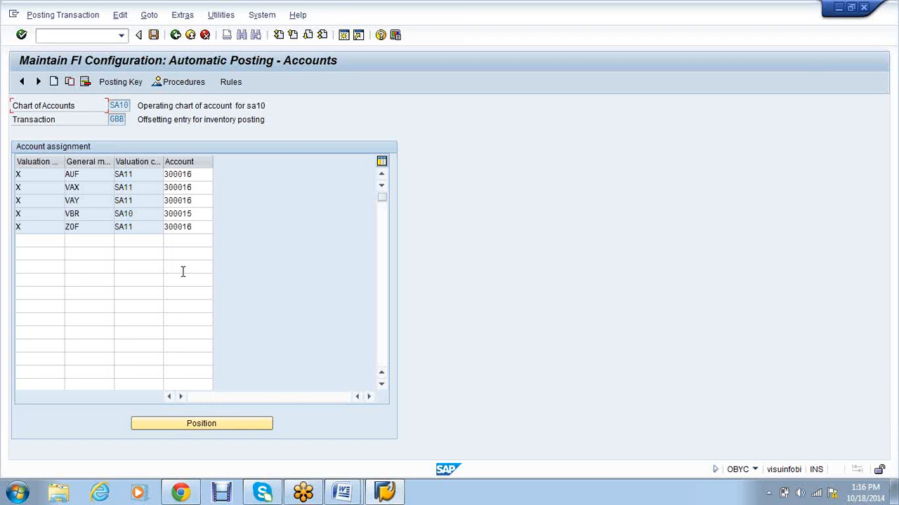
left_click(354, 494)
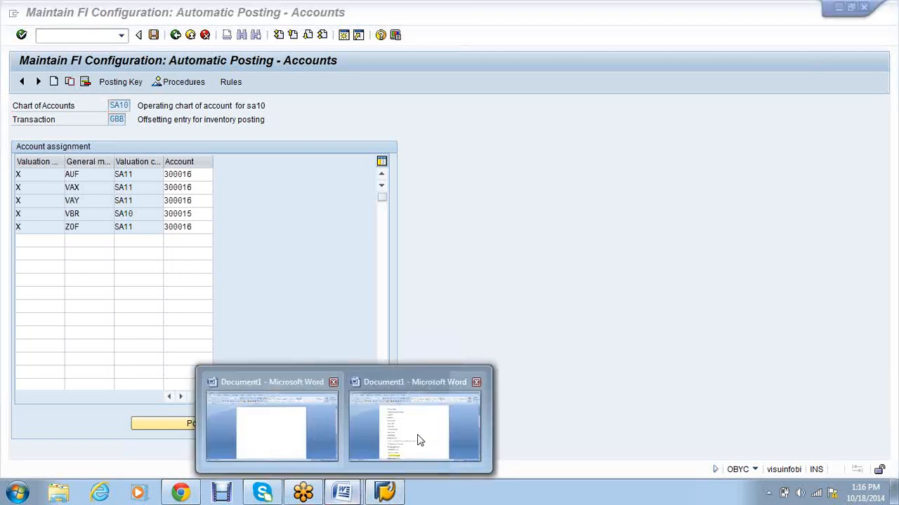
left_click(419, 440)
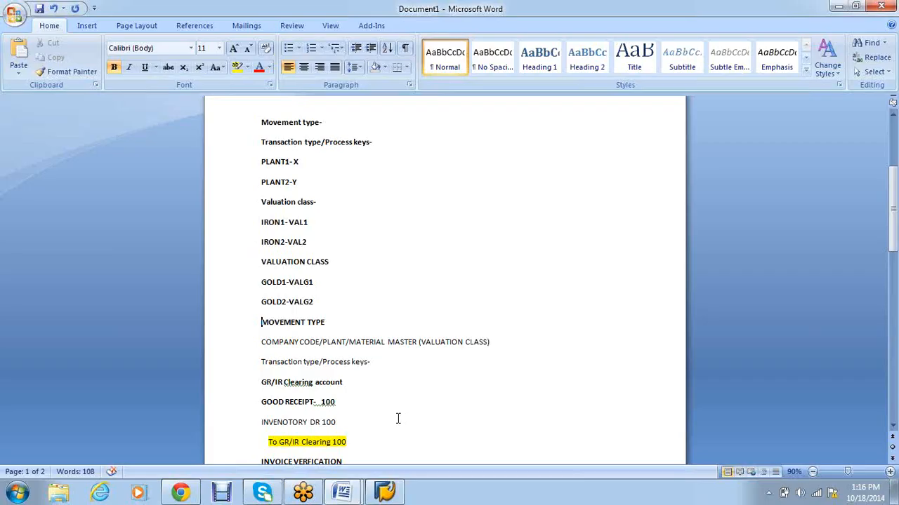
Step: Review the FI/MM Integration list in the Word notes, then bring back the SAP GBB accounts screen
scroll(462, 328, "up", 3)
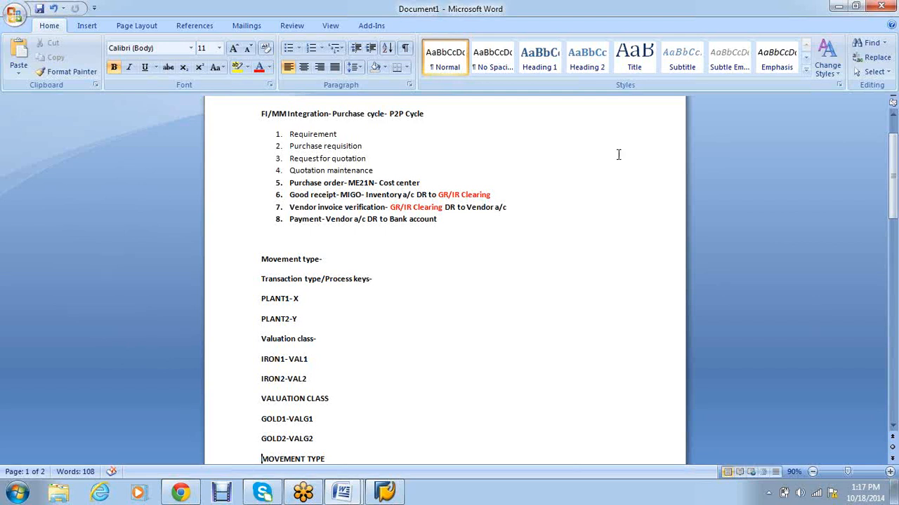
left_click(385, 492)
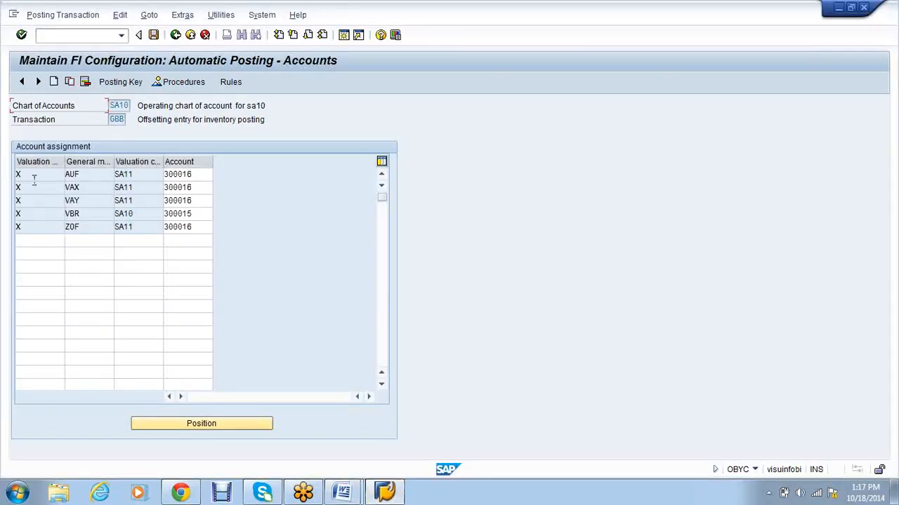
left_click(30, 189)
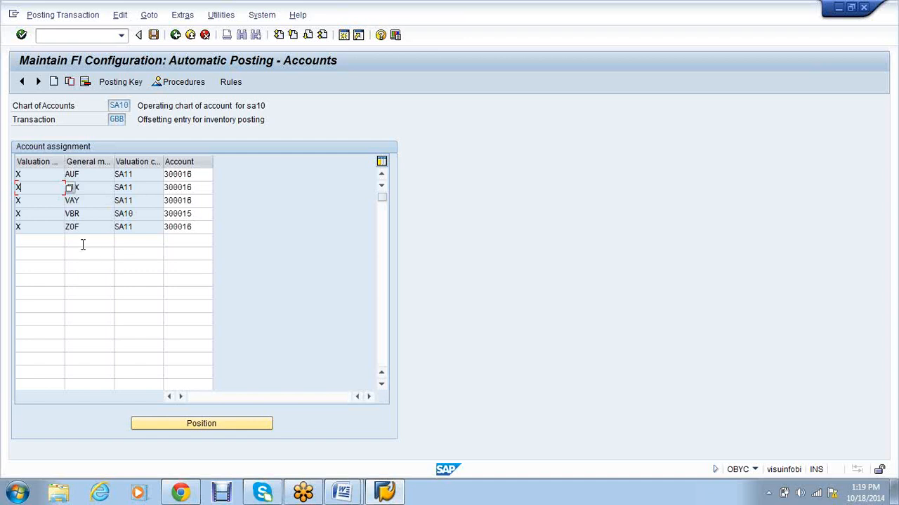
left_click_drag(65, 163, 106, 163)
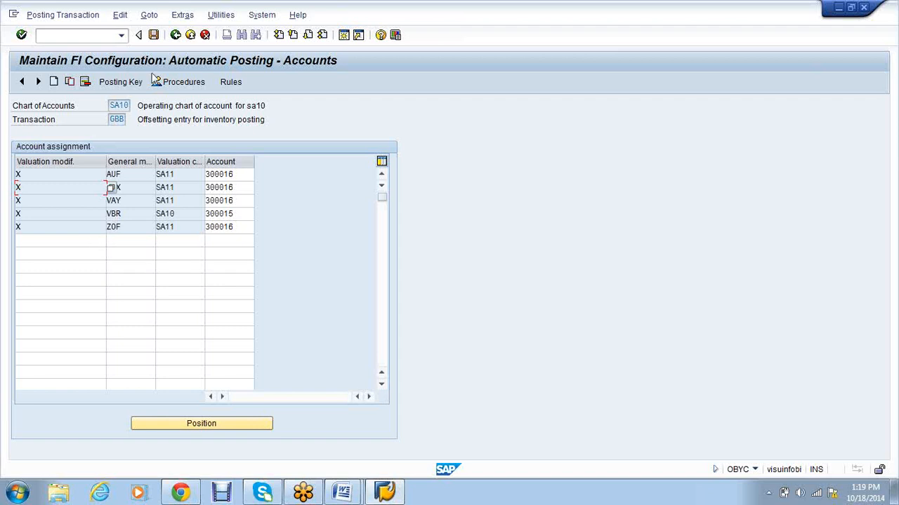
Step: Go back to the RMK automatic posting procedures list
left_click(175, 35)
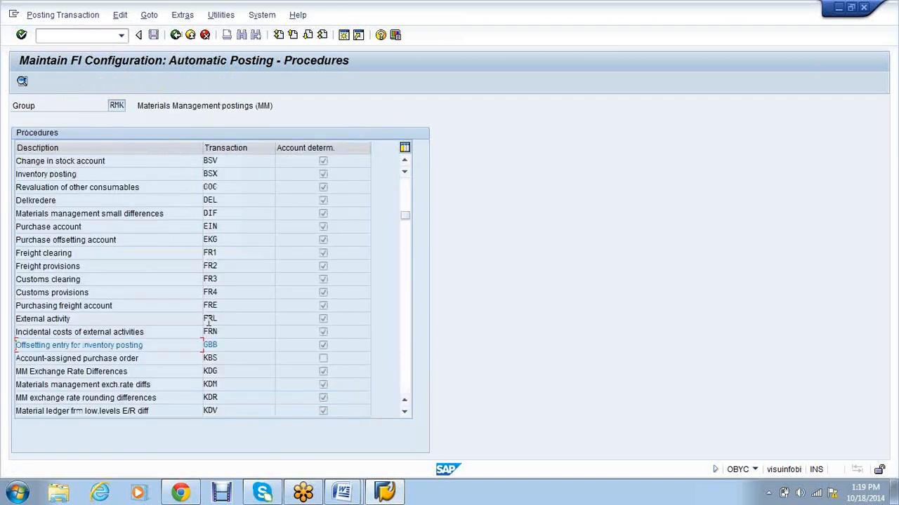
Step: Browse the procedures table and mark the BSX inventory posting transaction
scroll(195, 281, "up", 1)
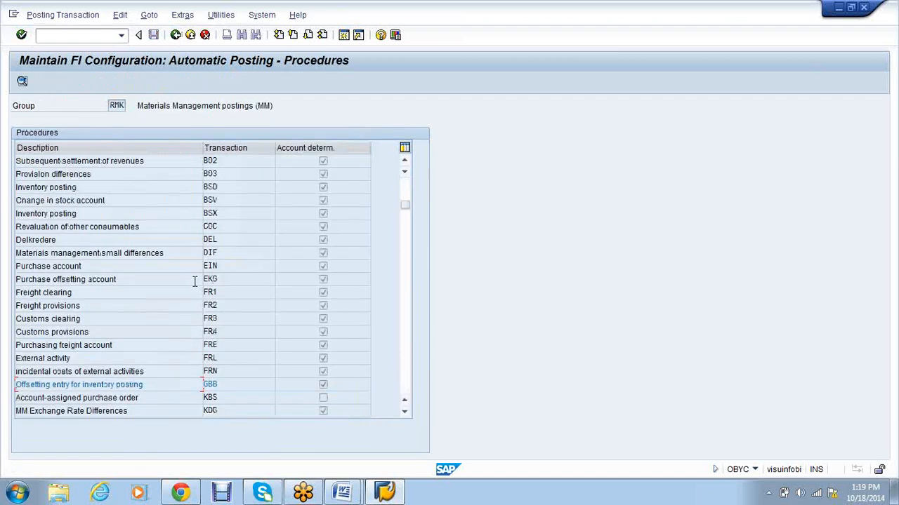
scroll(195, 281, "down", 1)
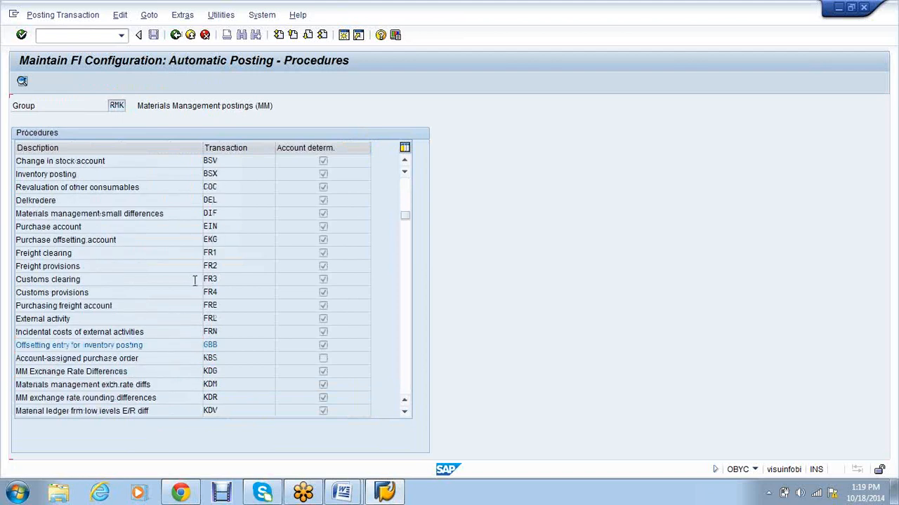
scroll(196, 283, "down", 1)
scroll(197, 286, "down", 1)
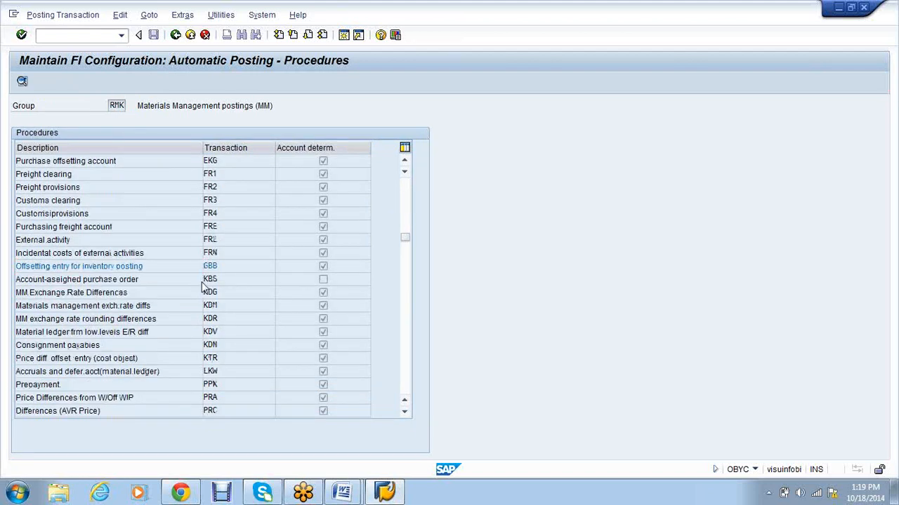
scroll(210, 288, "down", 1)
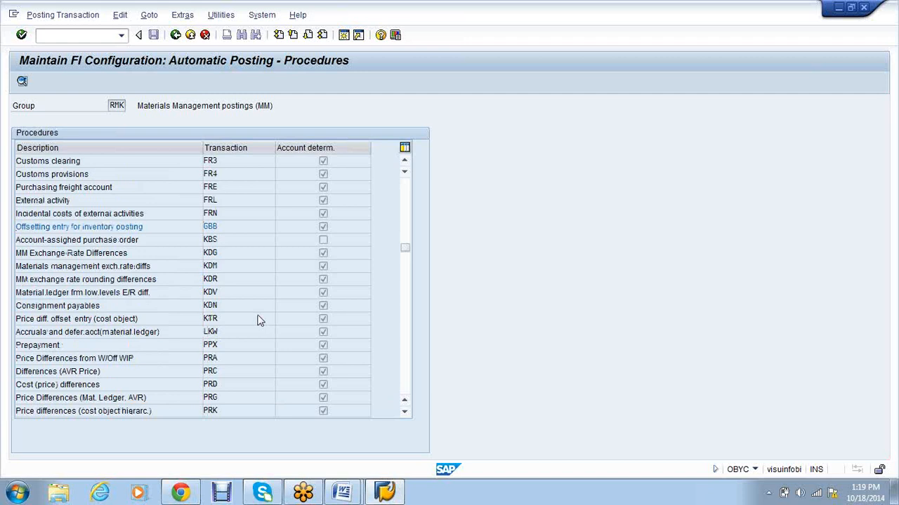
scroll(257, 318, "down", 2)
scroll(255, 319, "up", 7)
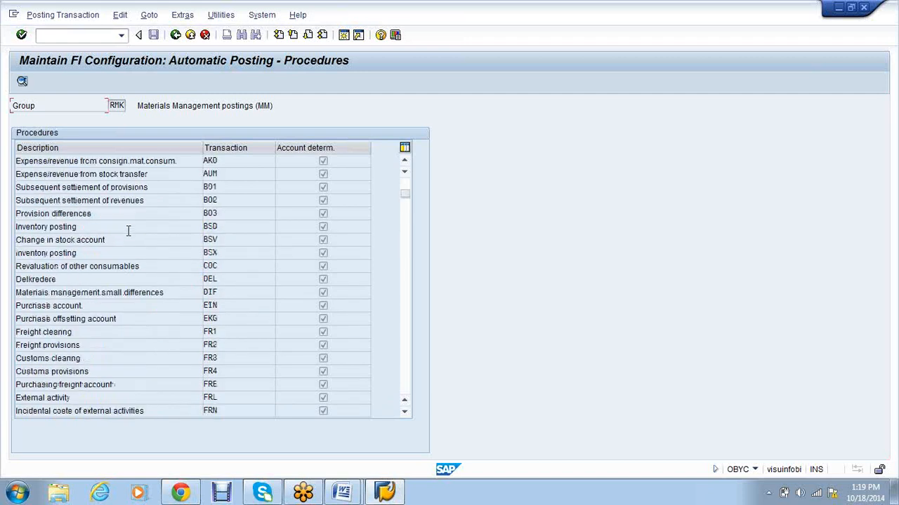
left_click(90, 255)
Step: Scroll to the end of the list and mark the WRX GR/IR clearing account transaction
scroll(90, 255, "down", 1)
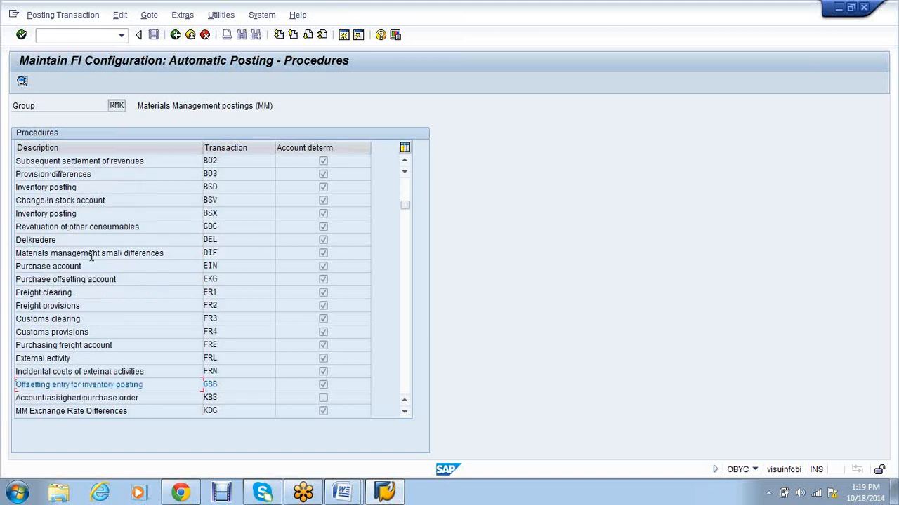
scroll(140, 406, "down", 1)
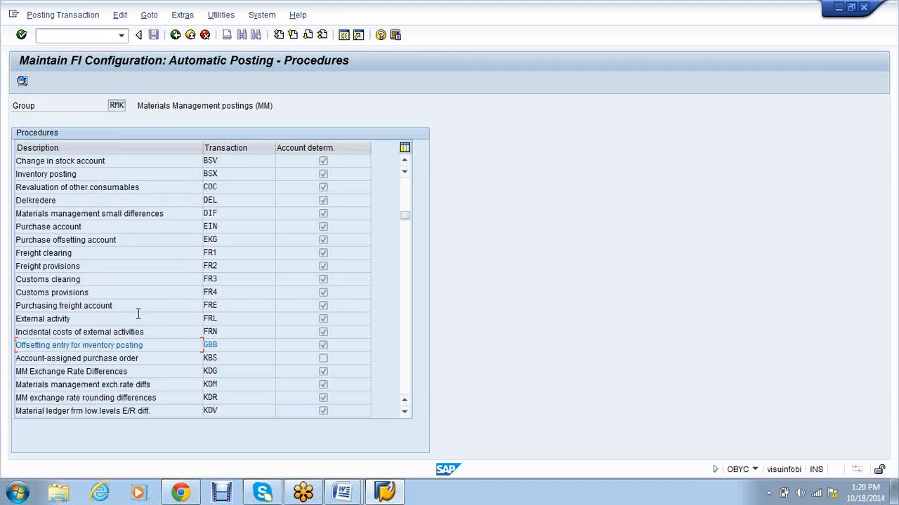
scroll(139, 315, "down", 2)
scroll(138, 316, "down", 3)
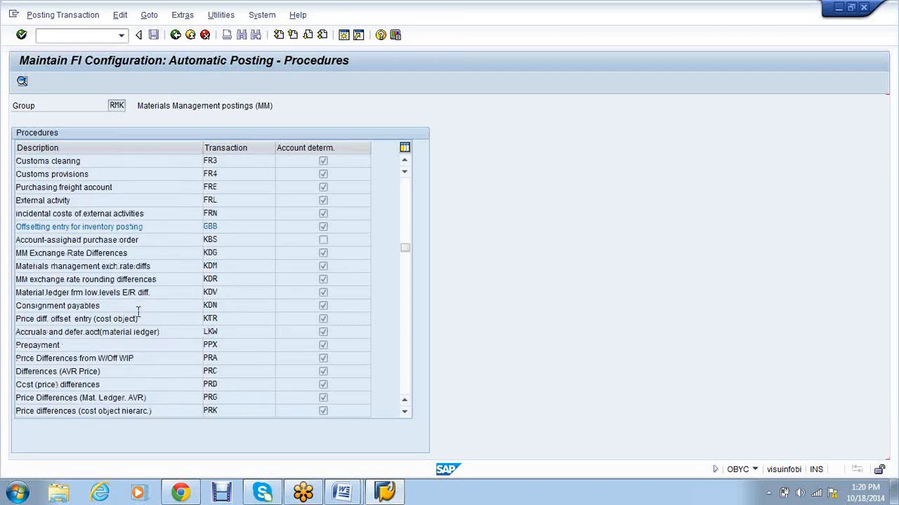
scroll(139, 312, "down", 1)
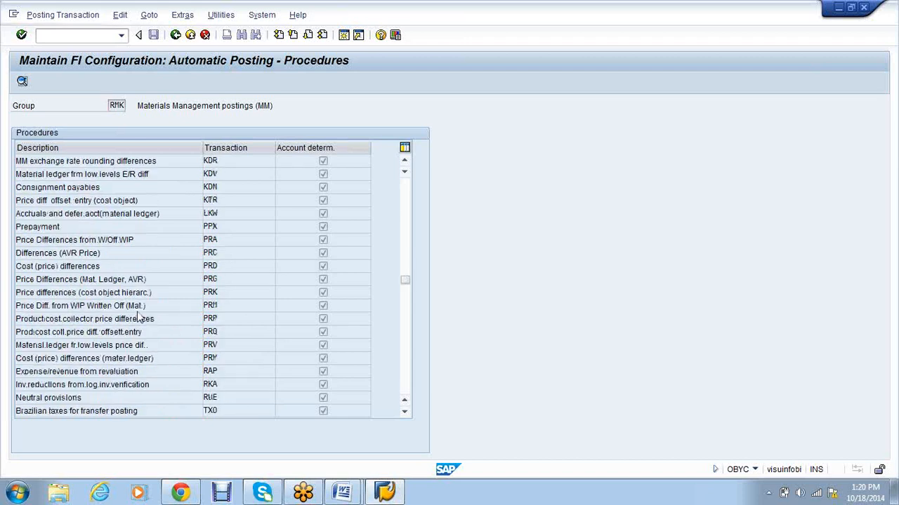
scroll(138, 313, "down", 1)
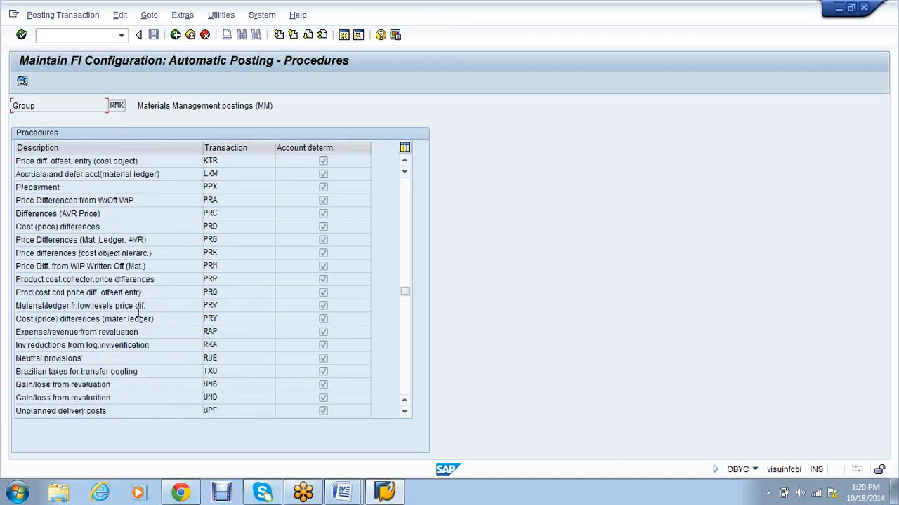
scroll(138, 316, "down", 2)
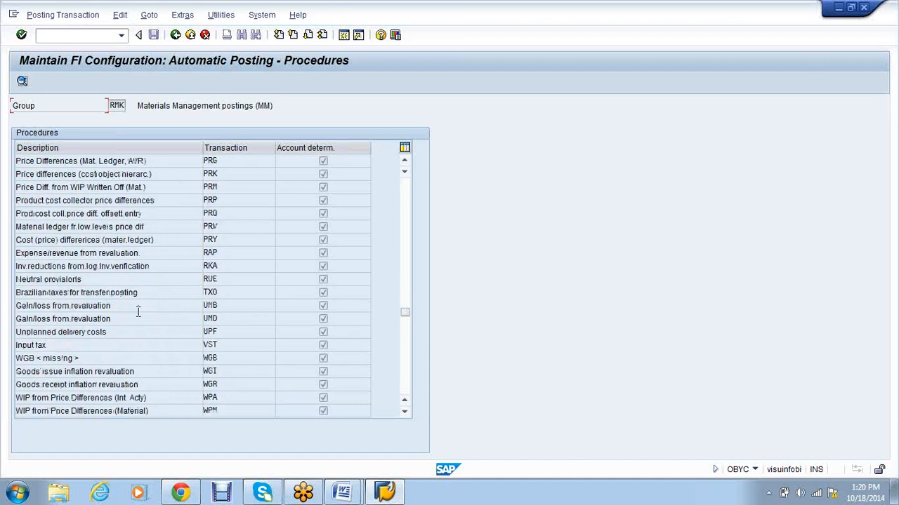
scroll(138, 313, "down", 1)
left_click(107, 384)
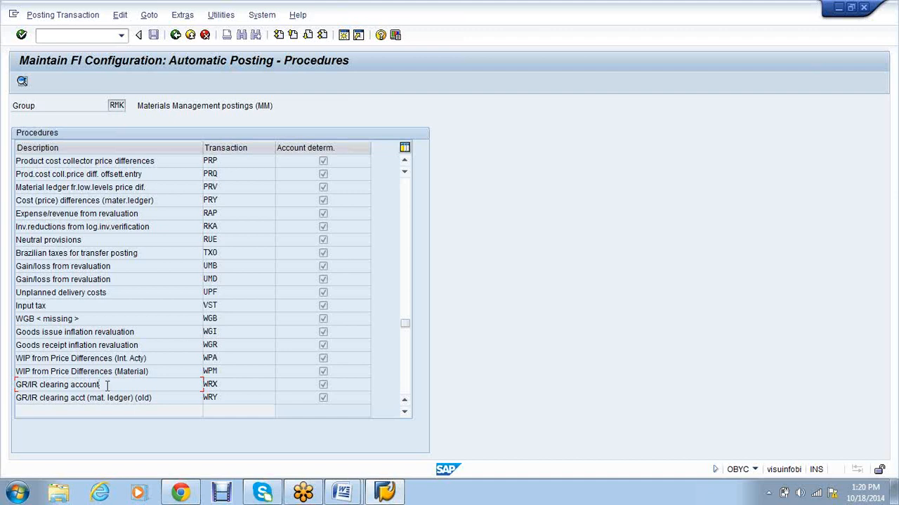
Step: Bring the Word notes forward and select item 6's text from 'receipt' to 'GR/IR Clearing'
left_click(337, 495)
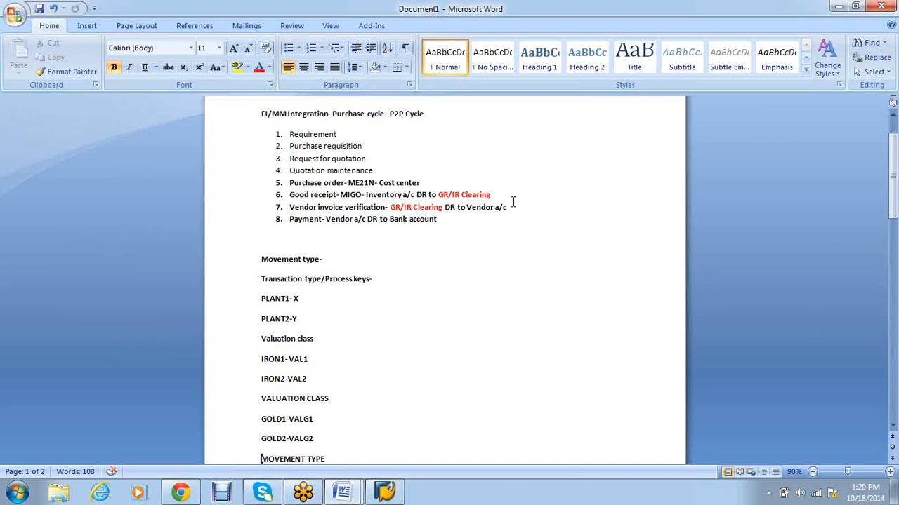
left_click_drag(474, 196, 327, 205)
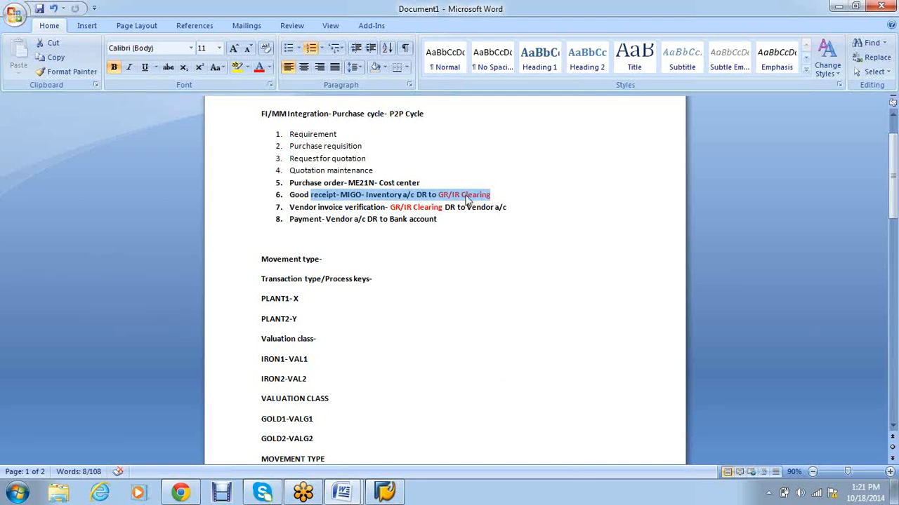
Step: Append '- BSX/WRX' to list item 6 in the notes and switch back to SAP
left_click(509, 194)
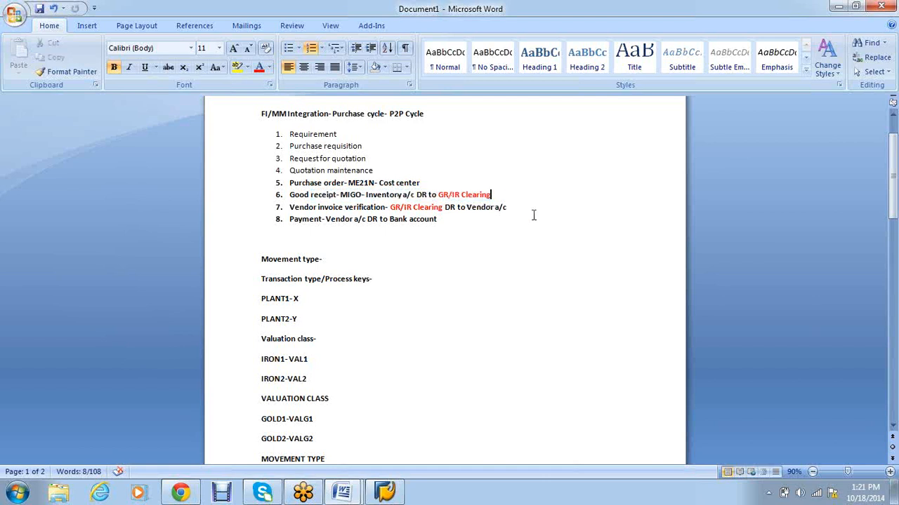
type("- BSX/WRX")
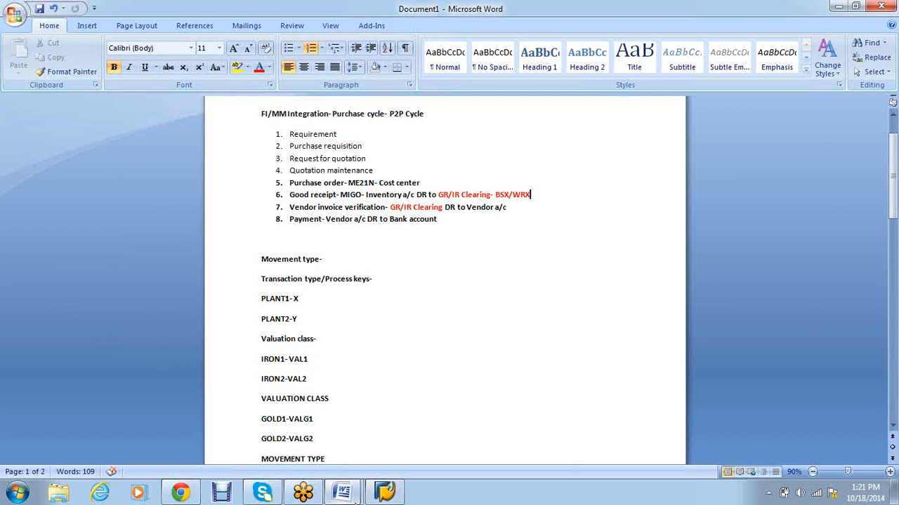
left_click(355, 496)
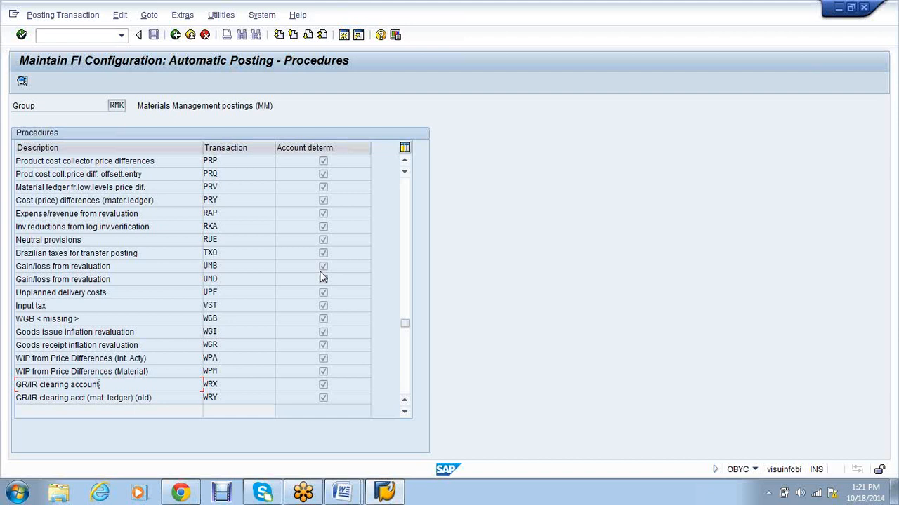
left_click(92, 37)
Step: Give the new plant VS01 entry, 'Plant for VS01', factory calendar 01
type("/nob")
key("Return")
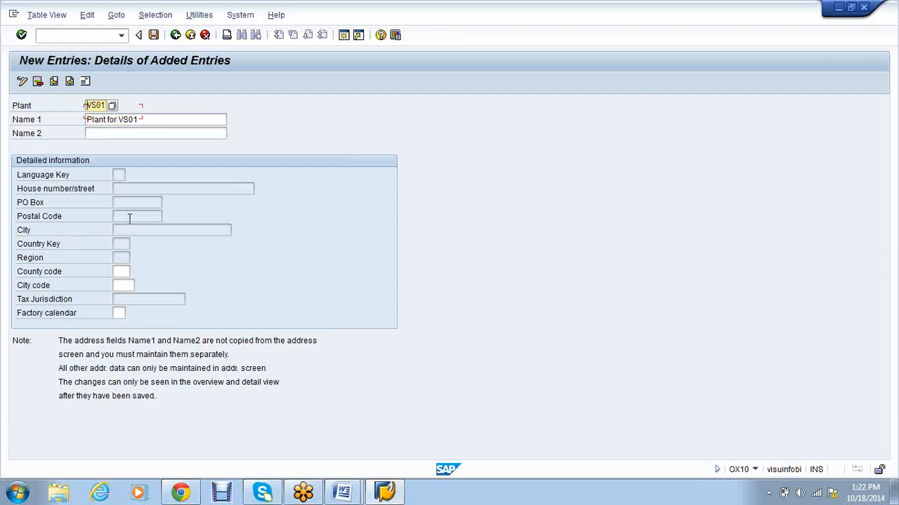
left_click(120, 314)
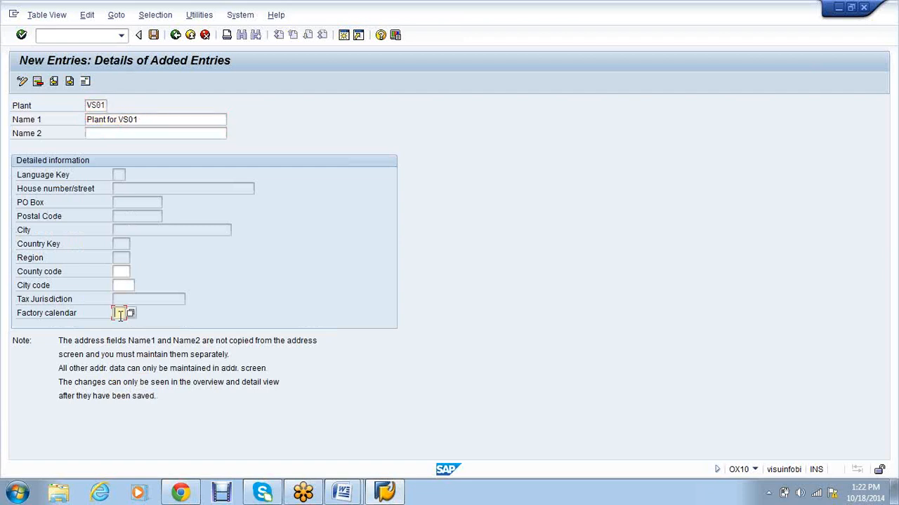
left_click(121, 325)
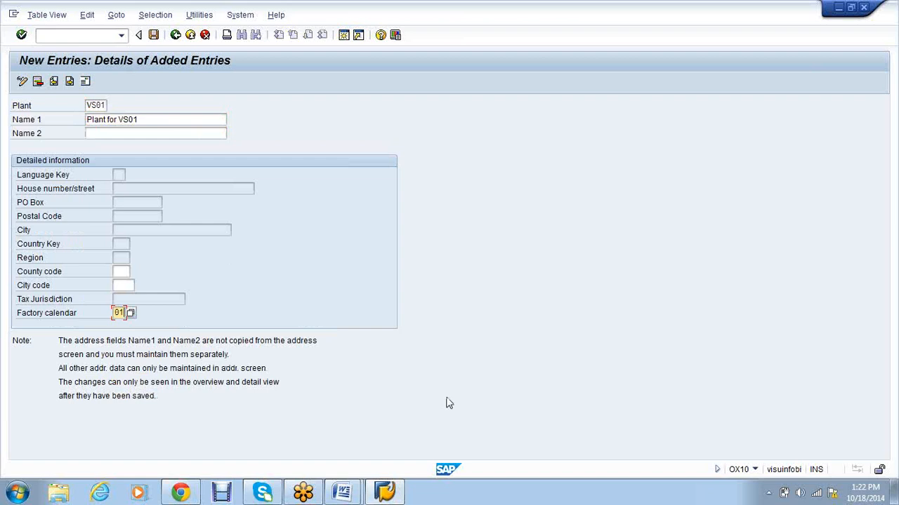
left_click(346, 39)
Step: In a second session, open FS00 for company code VS01, then return to the plant session
type("FS00")
key("Return")
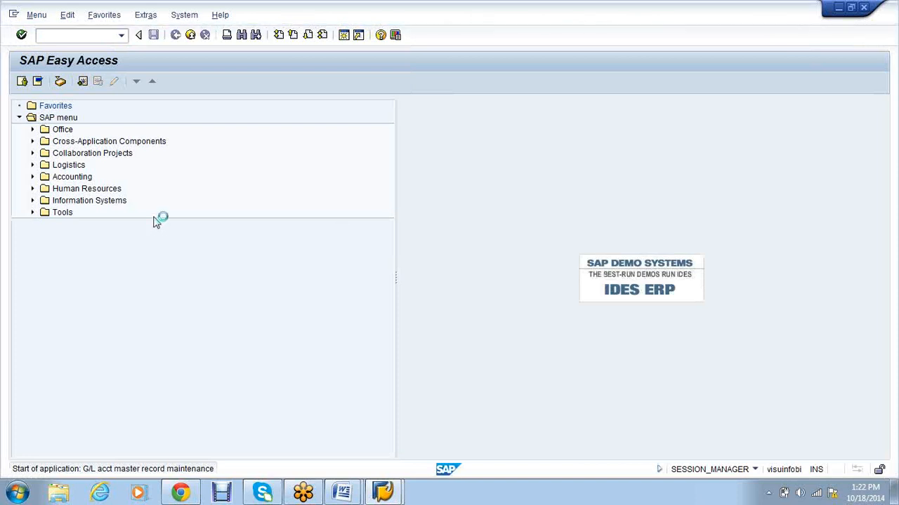
left_click(133, 120)
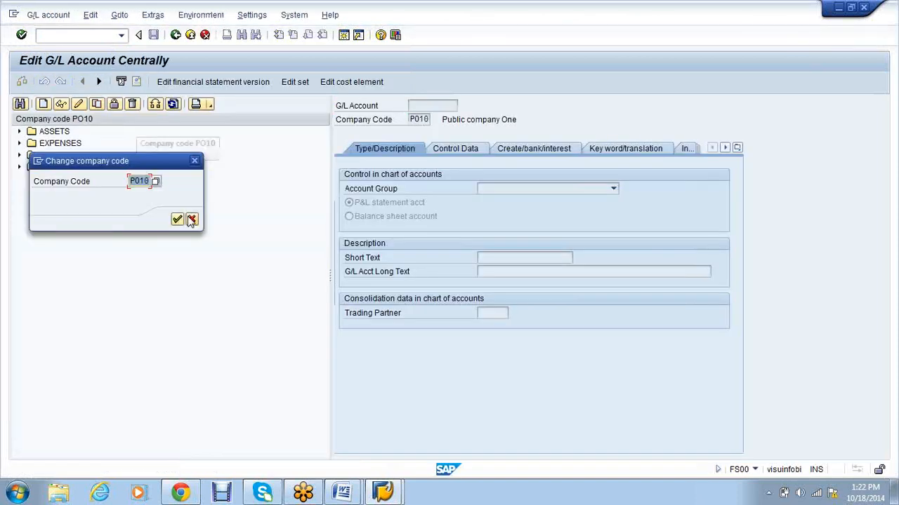
type("vs01")
key("Return")
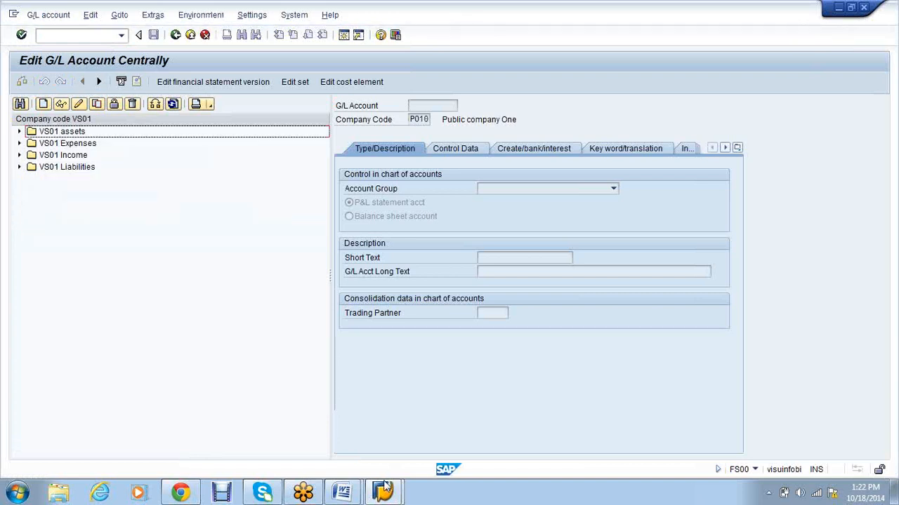
left_click(385, 493)
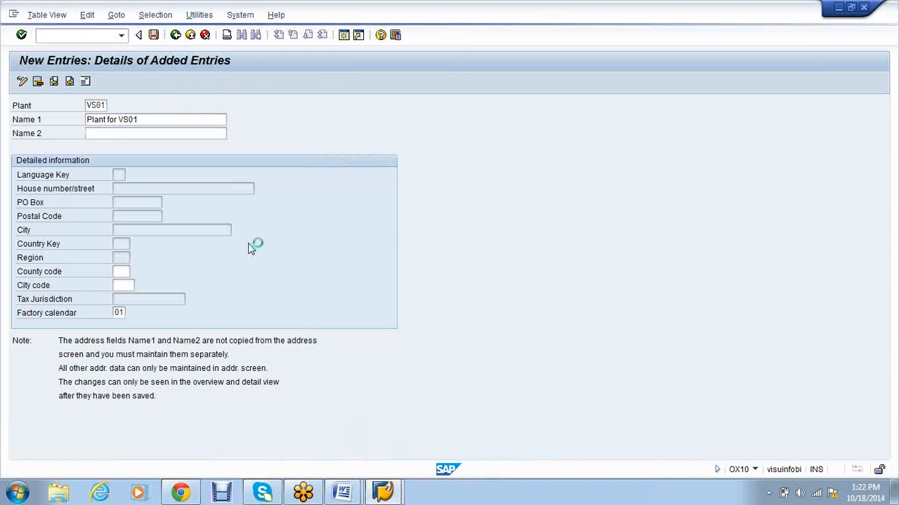
Step: Enter plant address name VS01 with street 12 and house number 21
type("VS01")
key("Tab")
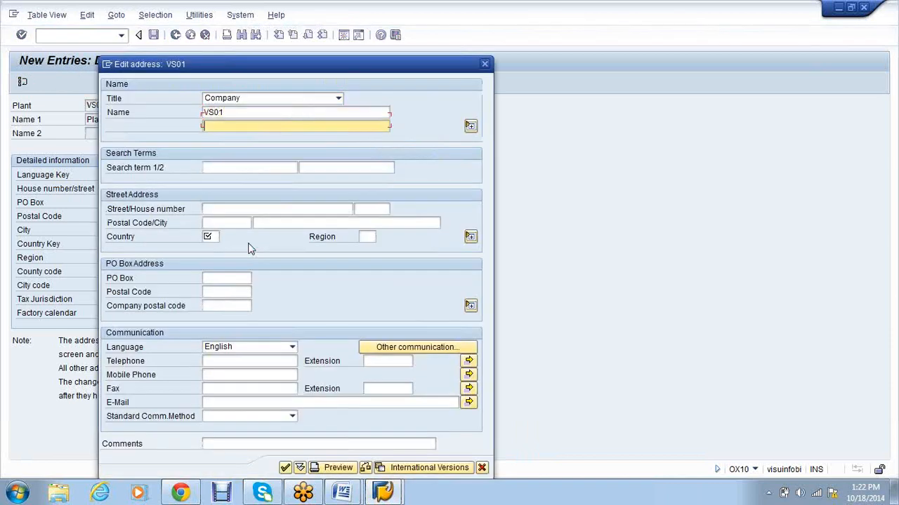
key("Tab")
key("Tab")
key("Tab")
type("12")
key("Tab")
type("21")
key("Tab")
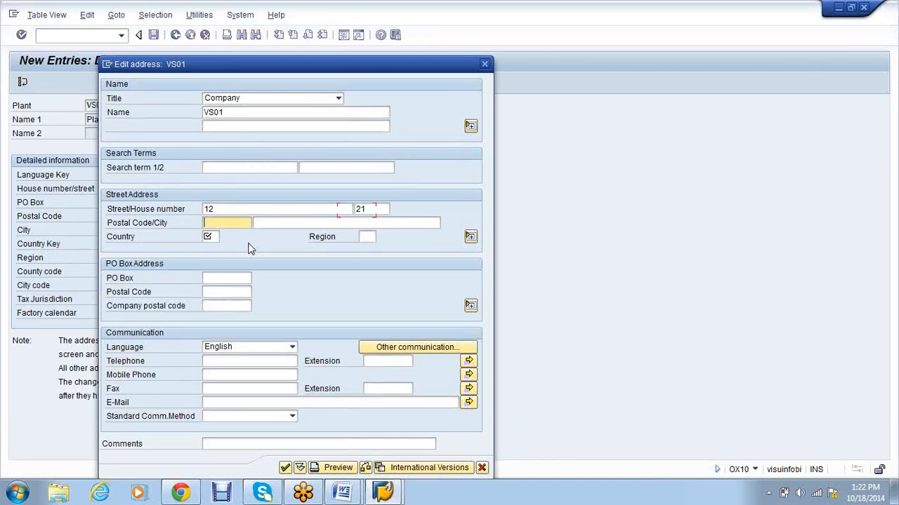
Step: Complete the address with postal code 999123, city Bangalore, country IN, and confirm it
type("999")
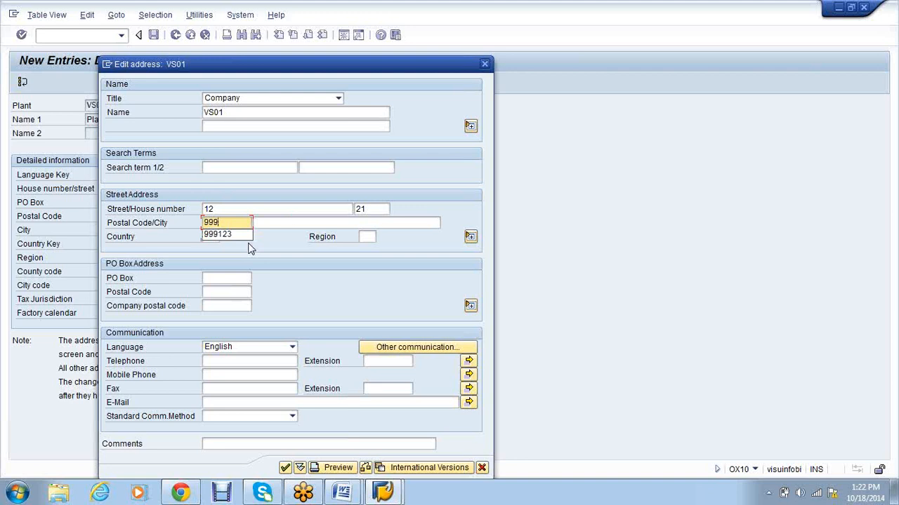
key("Down")
key("Return")
key("Tab")
type("b")
key("Down")
key("Return")
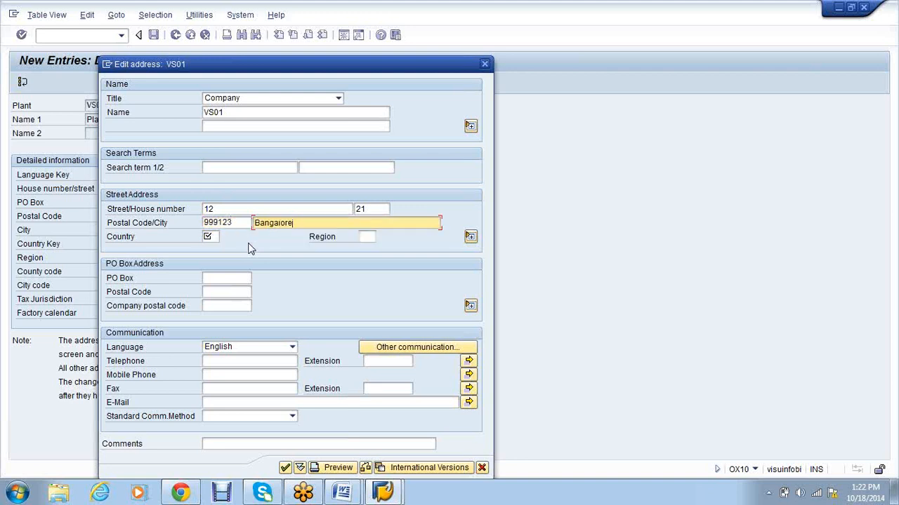
key("Tab")
type("i")
key("Down")
key("Return")
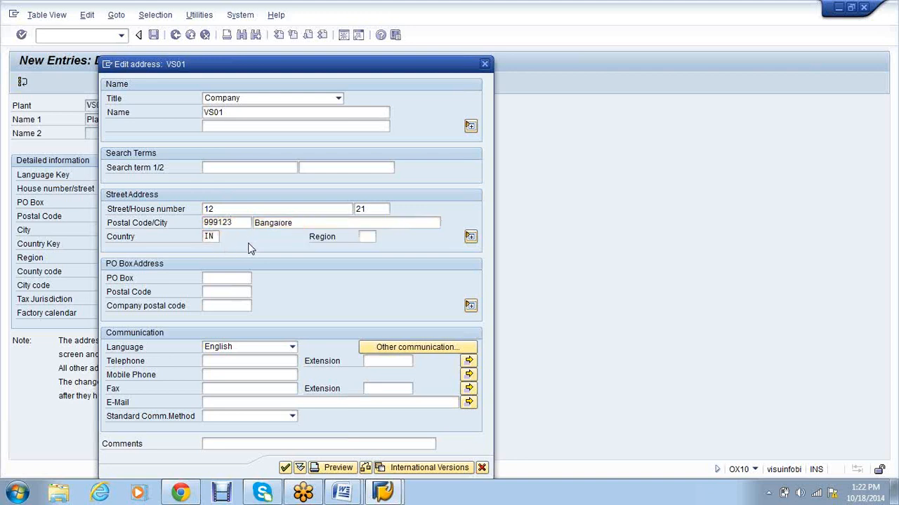
key("Return")
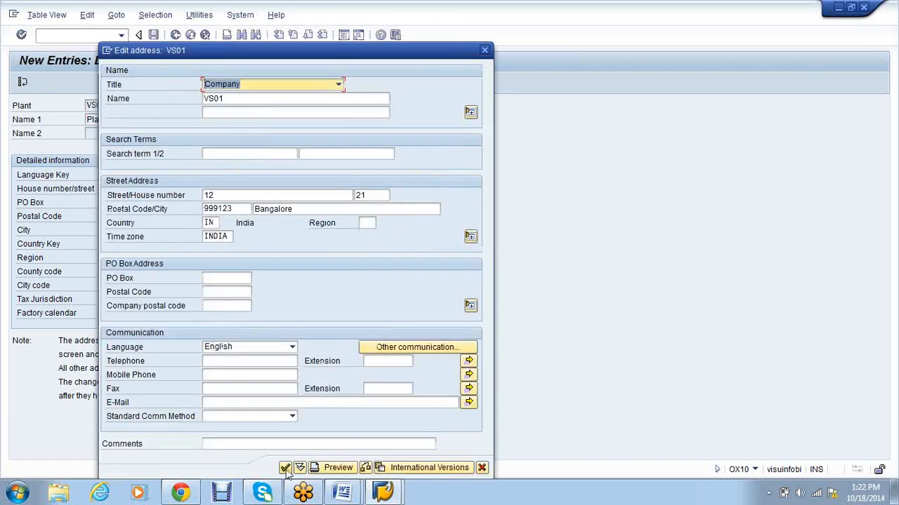
left_click(285, 468)
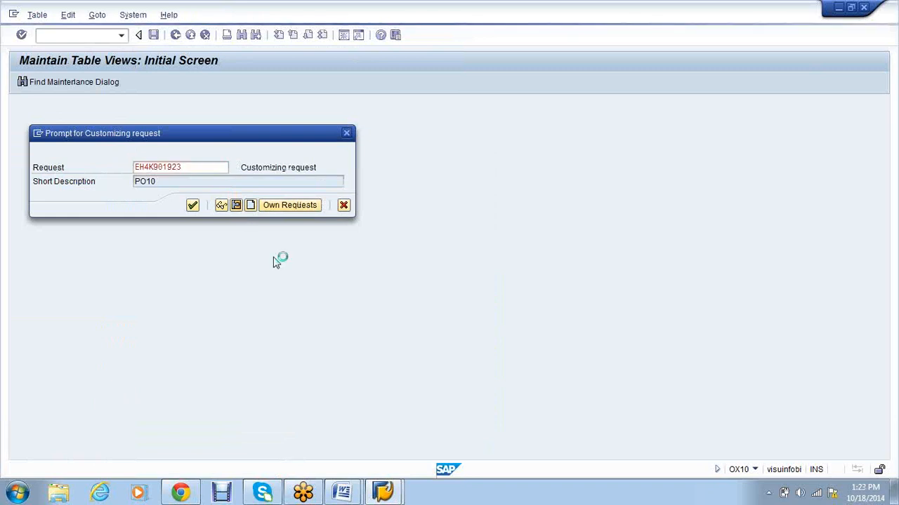
Step: Save plant VS01 under the VS01-Project request and open the storage-location transaction
double_click(103, 238)
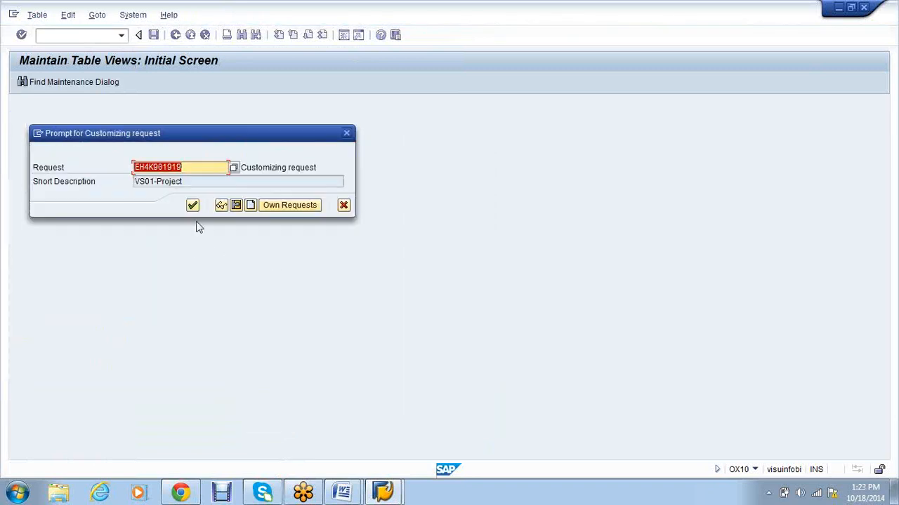
left_click(196, 210)
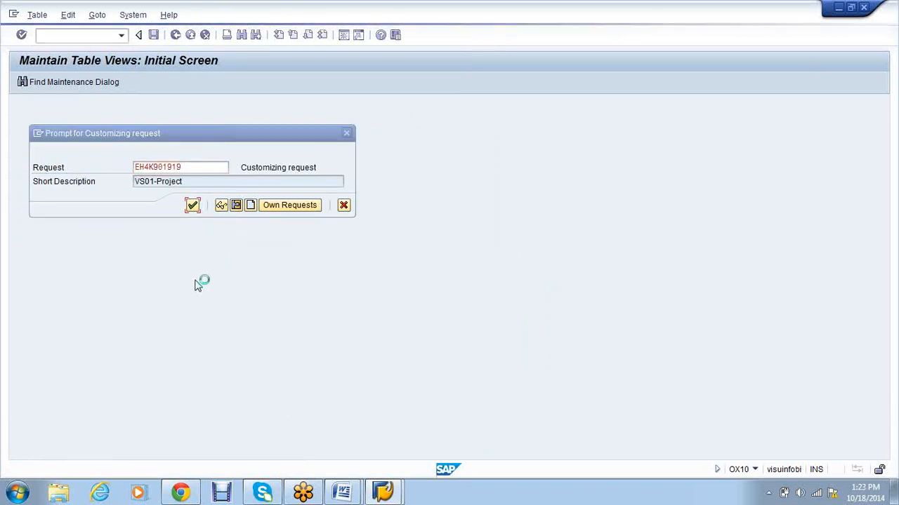
left_click(82, 31)
type("/n")
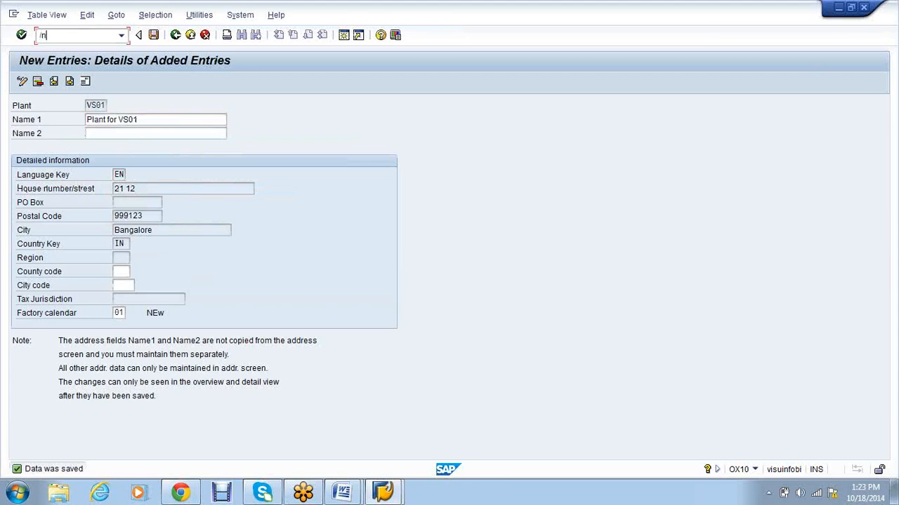
type("ox10")
key("Return")
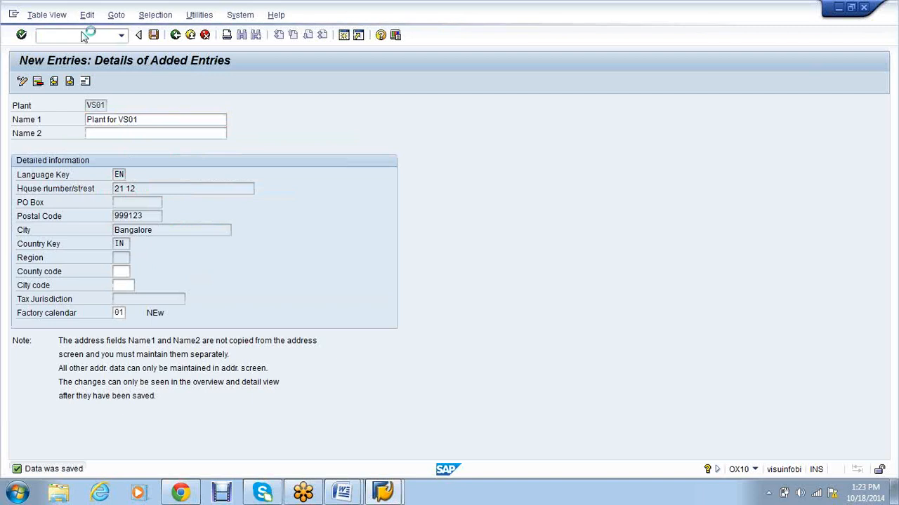
Step: Create storage location VS01 'STR LOC- VS01' for plant VS01 and save it to the request
type("vs01")
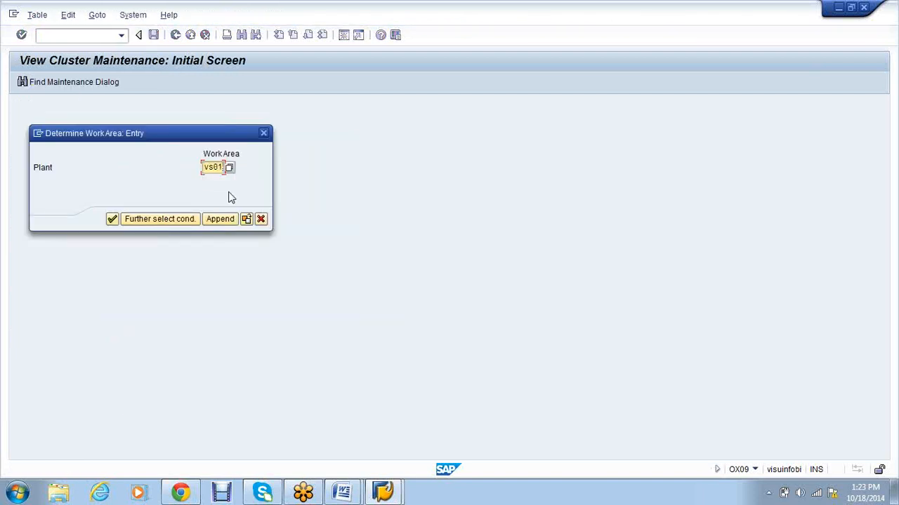
key("Return")
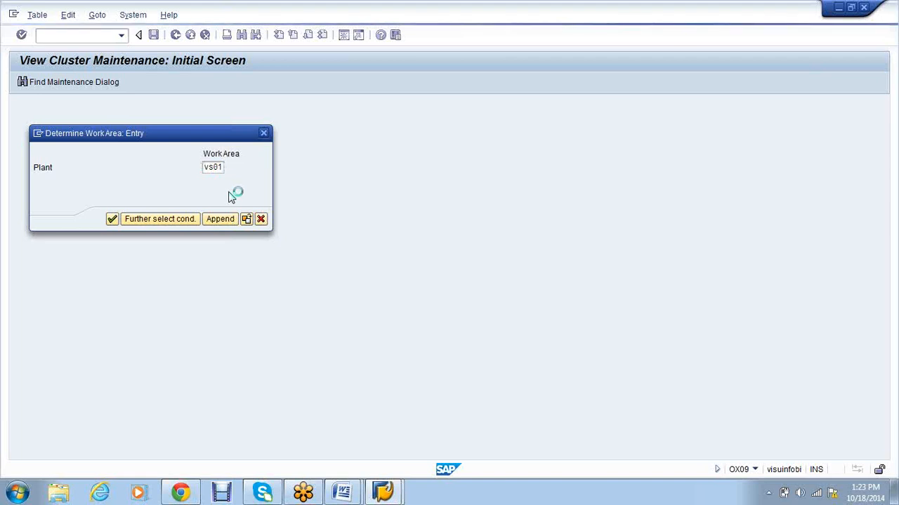
key("F5")
type("VS01")
key("Tab")
type("s")
key("Down")
key("Return")
key("BackSpace")
key("BackSpace")
type("V")
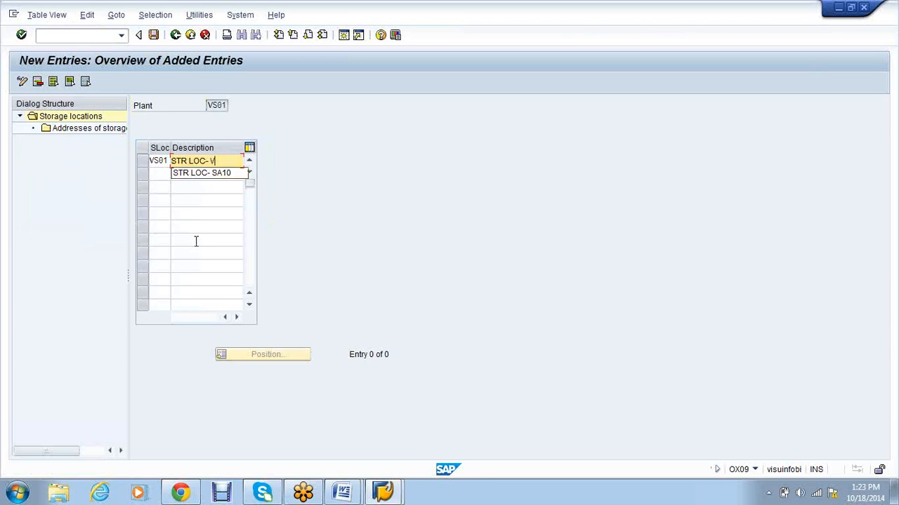
type("S01")
key("Return")
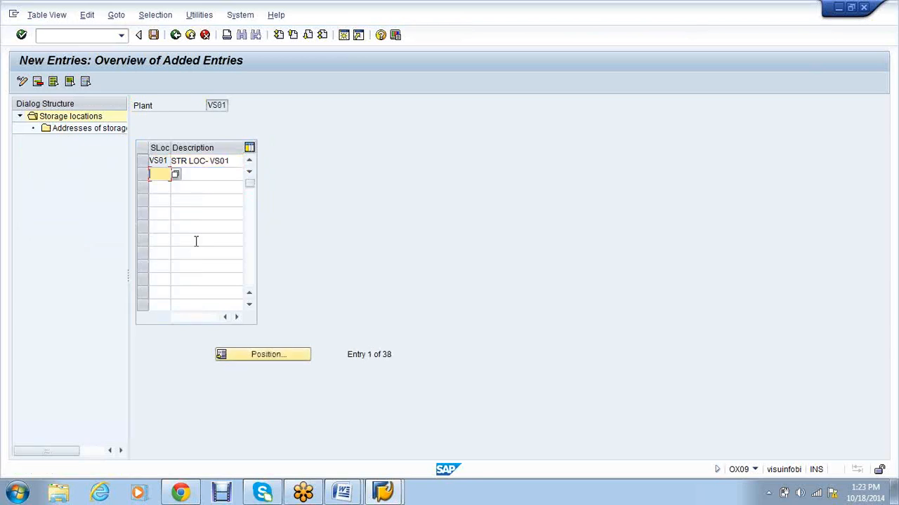
key("ctrl+s")
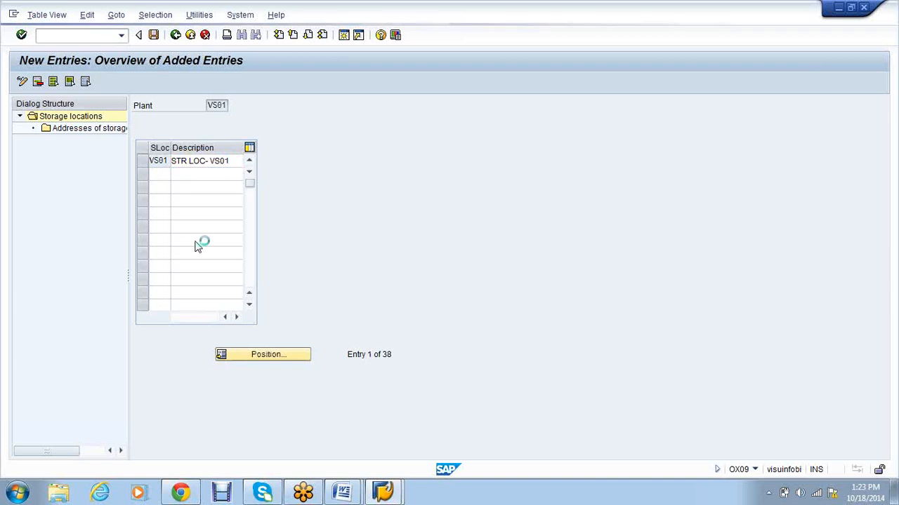
key("Return")
Step: Open purchasing organization maintenance and start a new entry
left_click(77, 34)
type("/no")
type("x10")
key("Return")
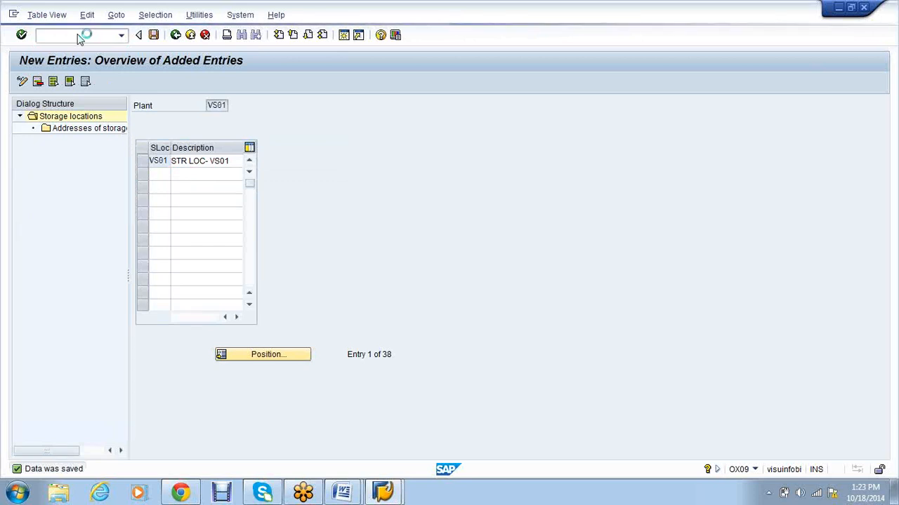
left_click(63, 82)
Step: Add purchasing organization VS01 described 'PO for VS01' and save it to the request
type("VS01")
key("Tab")
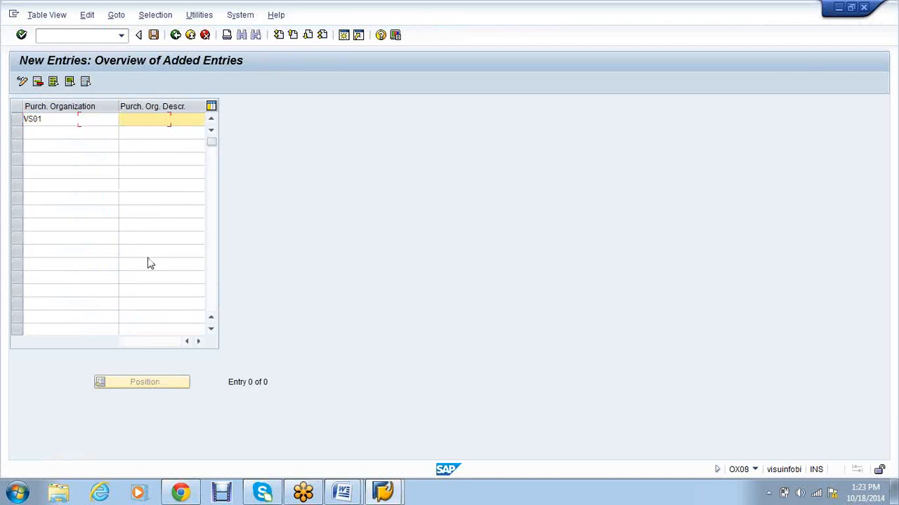
type("P")
key("Down")
key("Return")
key("BackSpace")
key("BackSpace")
key("BackSpace")
key("BackSpace")
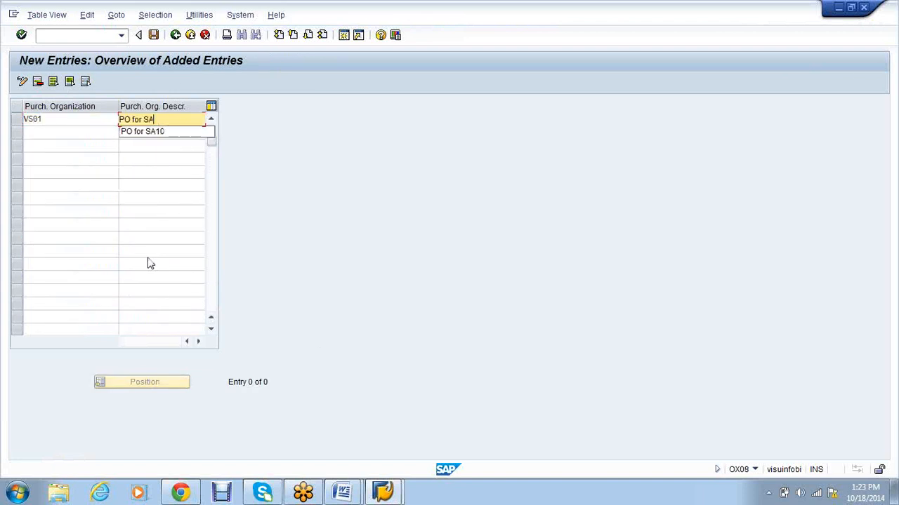
type("VS01")
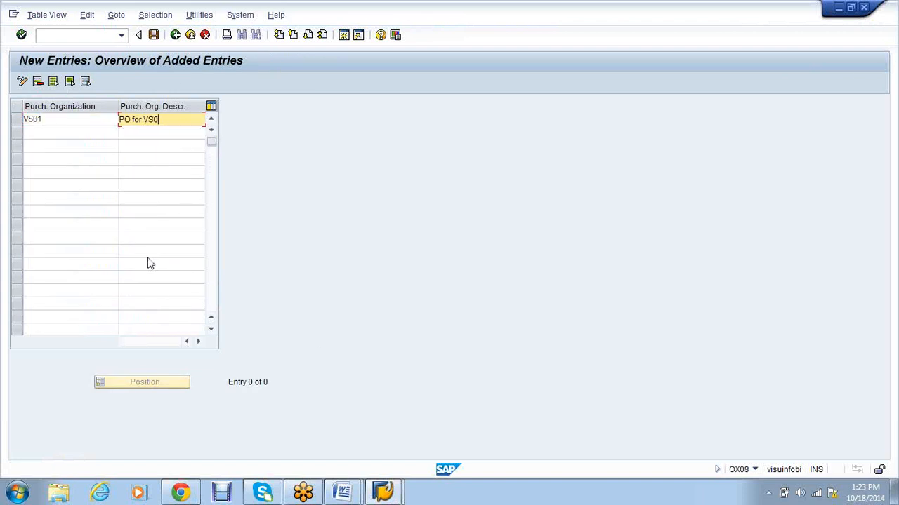
key("Return")
key("ctrl+s")
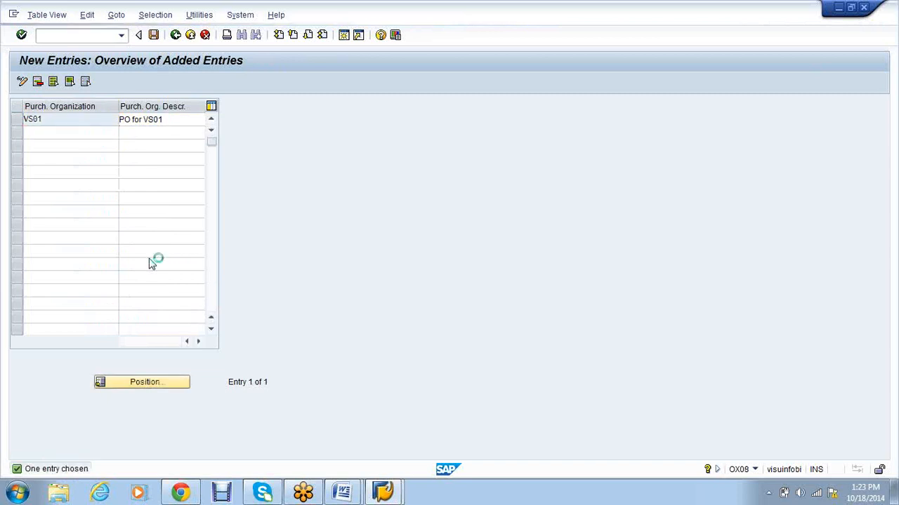
left_click(193, 219)
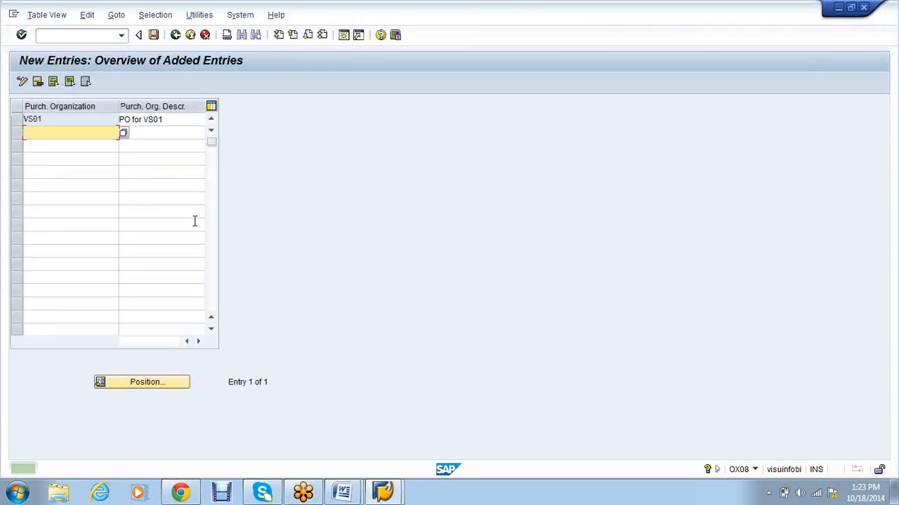
Step: Run /novx and start a new division entry
left_click(78, 34)
type("/novxb")
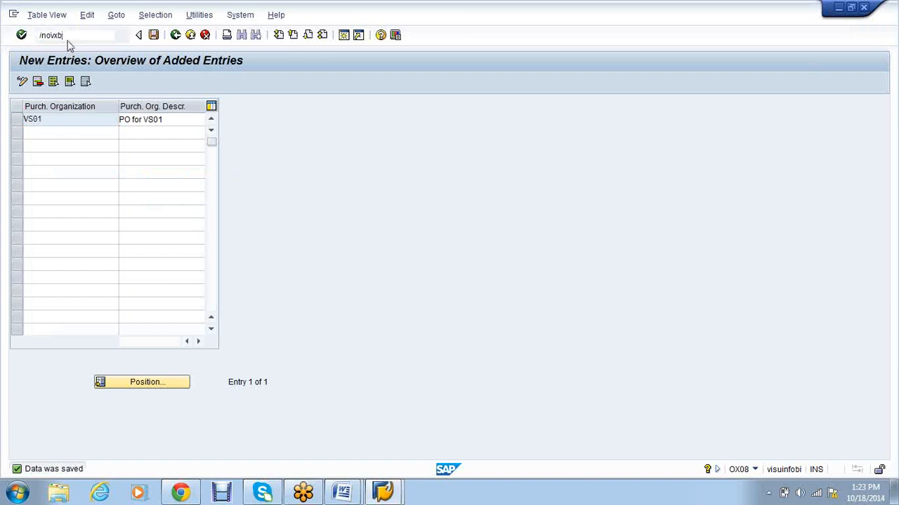
key("Return")
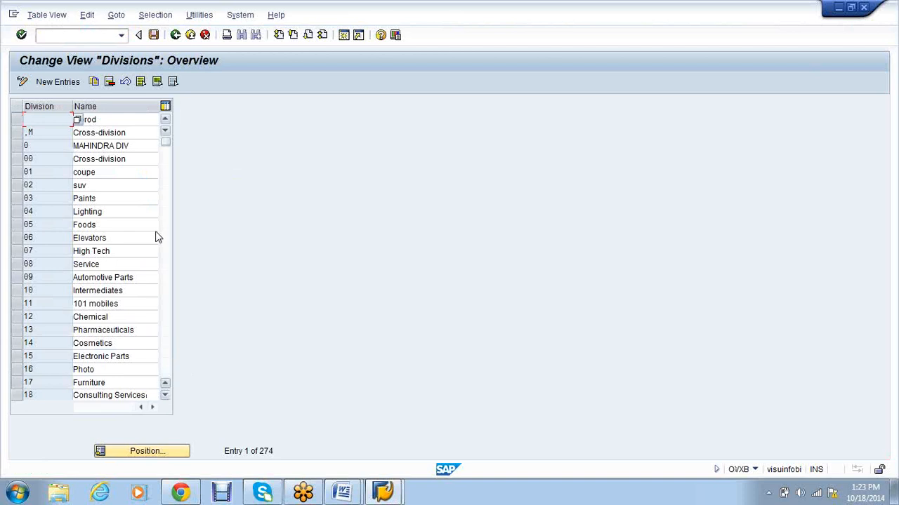
key("F5")
Step: Enter division code VS and note 'DIV- VS' in the Word notes document
type("VS")
key("Tab")
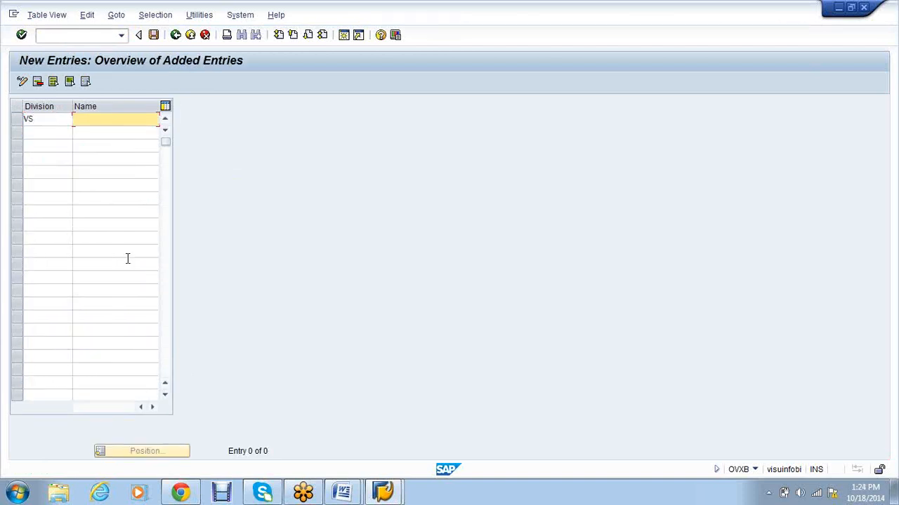
left_click(15, 495)
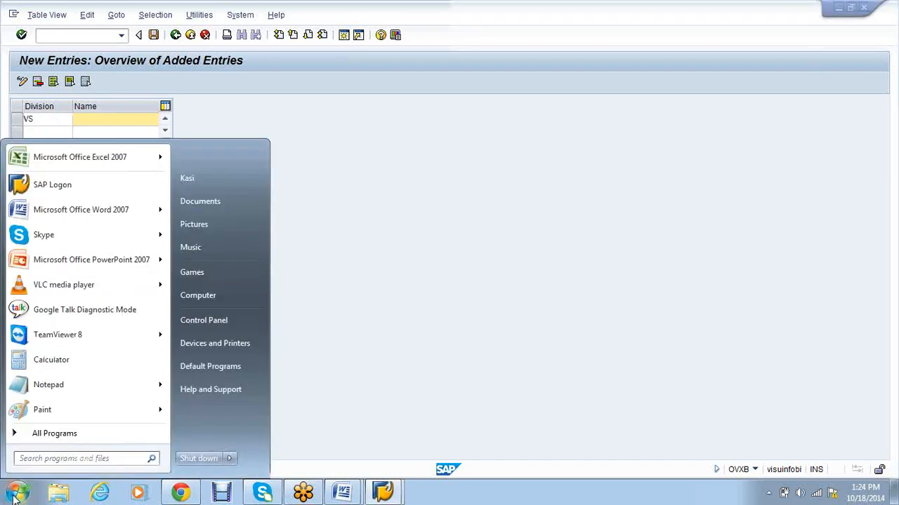
left_click(43, 209)
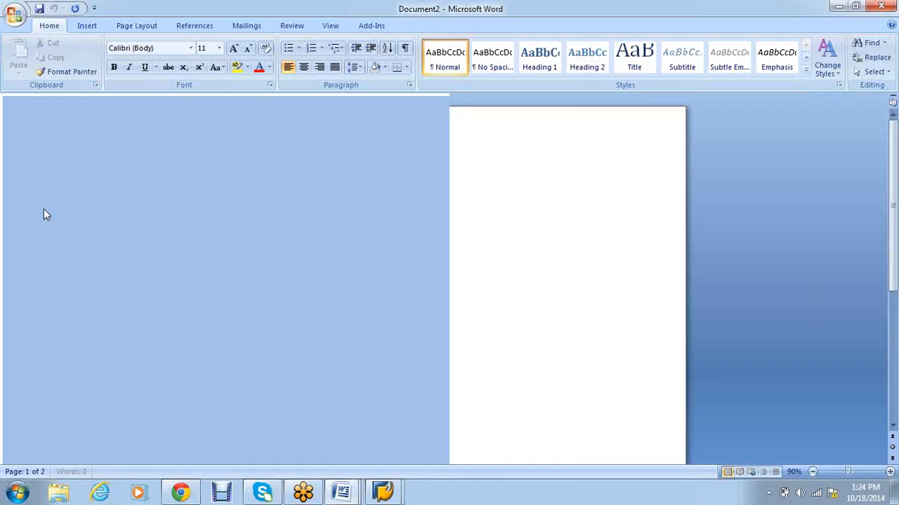
type("DIV- VS")
key("alt+Tab")
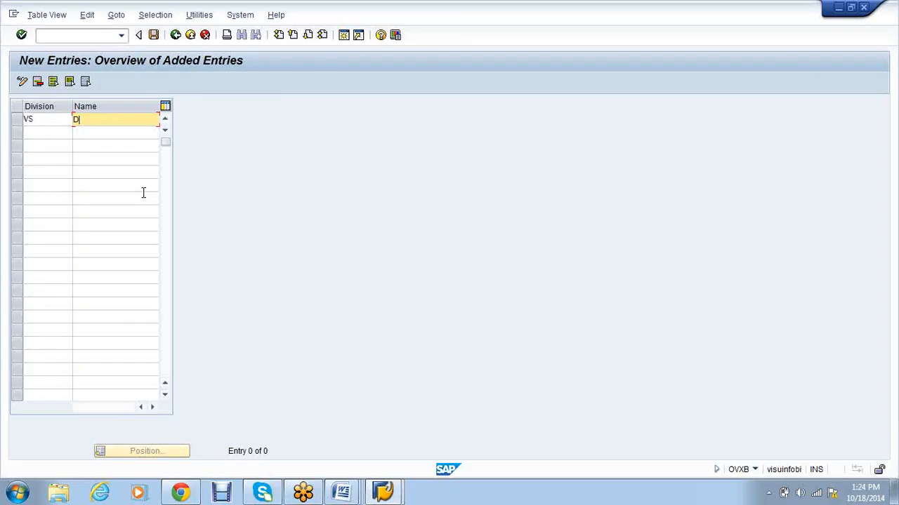
Step: Name division VS 'VS01-Division' by editing the earlier SA10-Division entry, and confirm it
left_click(108, 135)
left_click(82, 120)
key("BackSpace")
key("BackSpace")
type("VS")
key("Down")
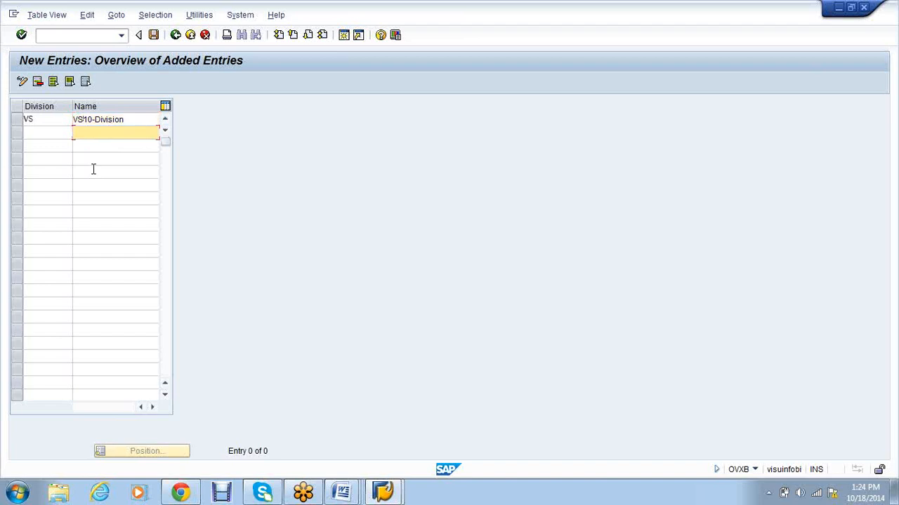
left_click(88, 119)
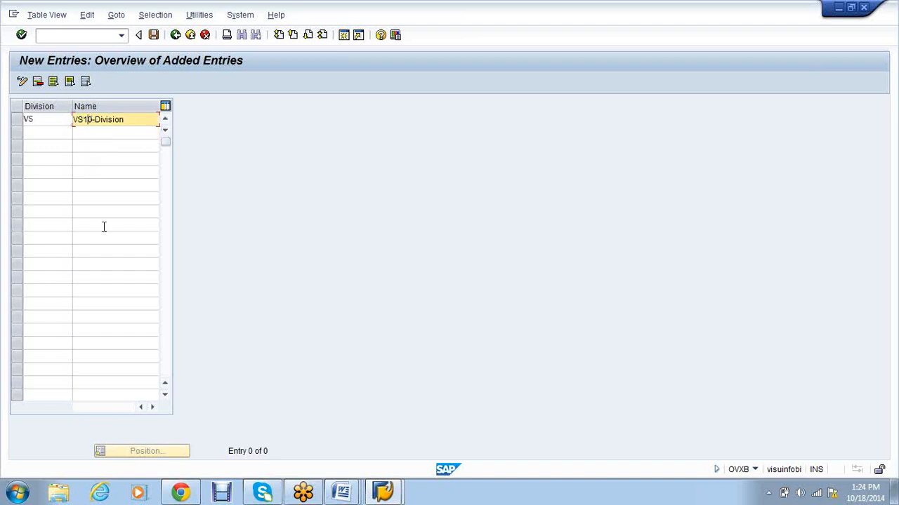
key("Delete")
key("BackSpace")
type("01")
key("Return")
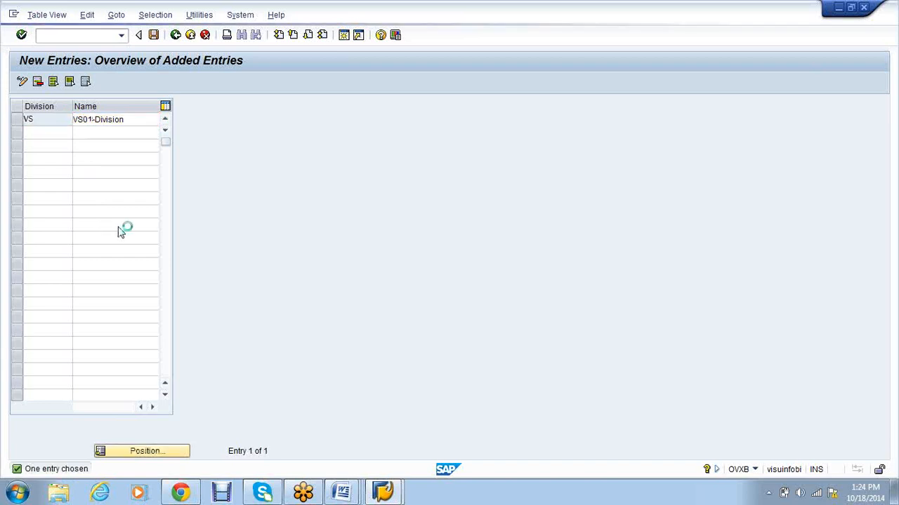
Step: Open the plant-to-company-code assignment with /nox18
left_click(52, 33)
type("/nox18")
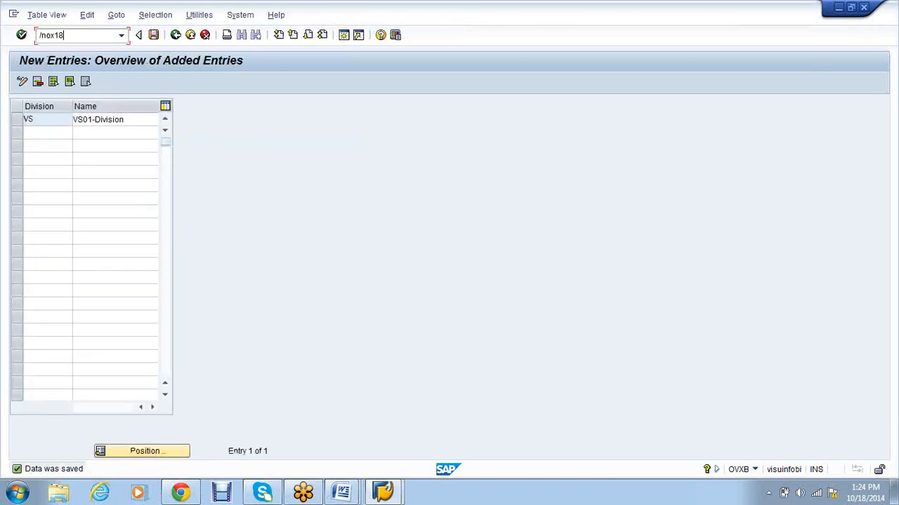
key("Return")
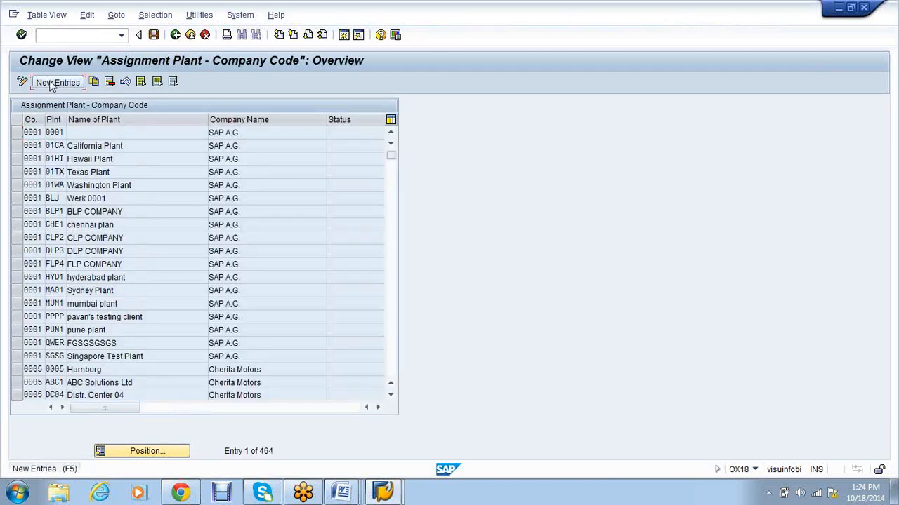
Step: Assign plant VS01 to company code VS01 (VSDY textiles) and save it under the customizing request
left_click(50, 83)
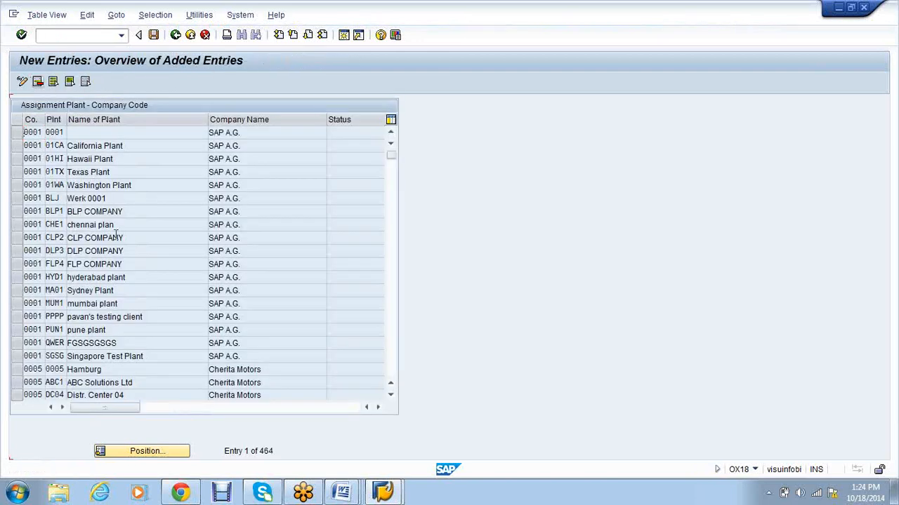
type("vs01")
key("Tab")
type("vs01")
key("Return")
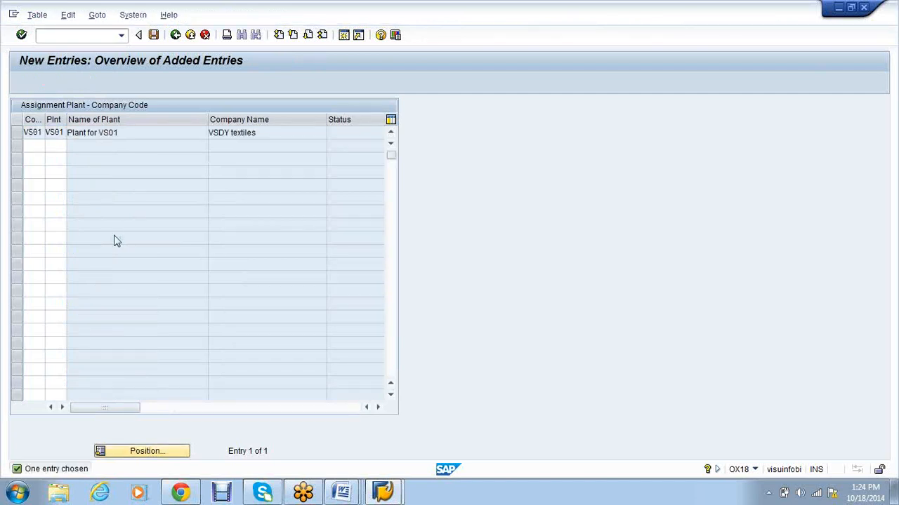
key("ctrl+s")
key("Return")
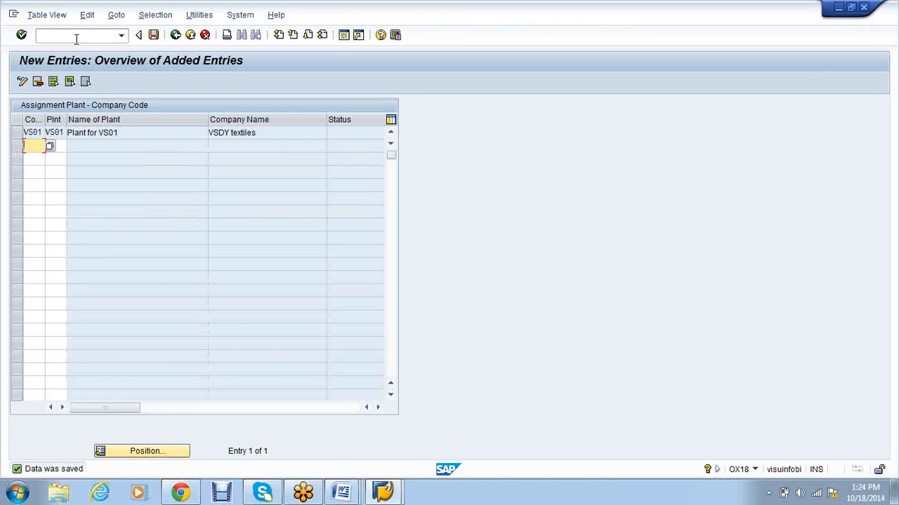
key("F3")
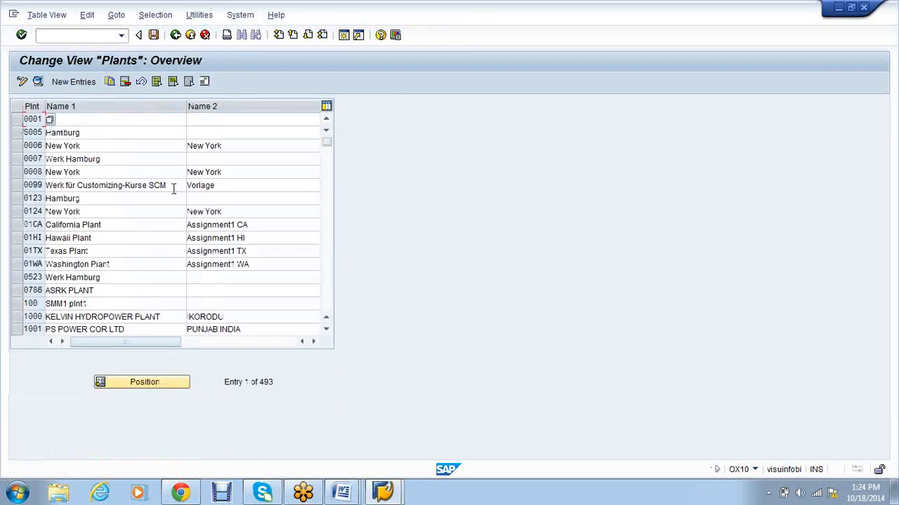
Step: Discard the new plant entry, run /nox10, and assign purchasing organization VS01 to company code VS01
key("F5")
left_click(204, 34)
type("/nox10")
key("Return")
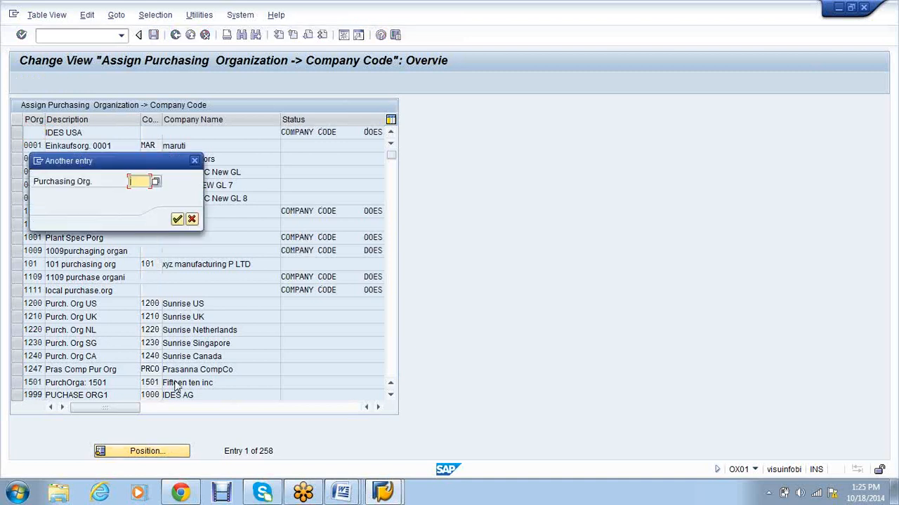
type("vs01")
key("Return")
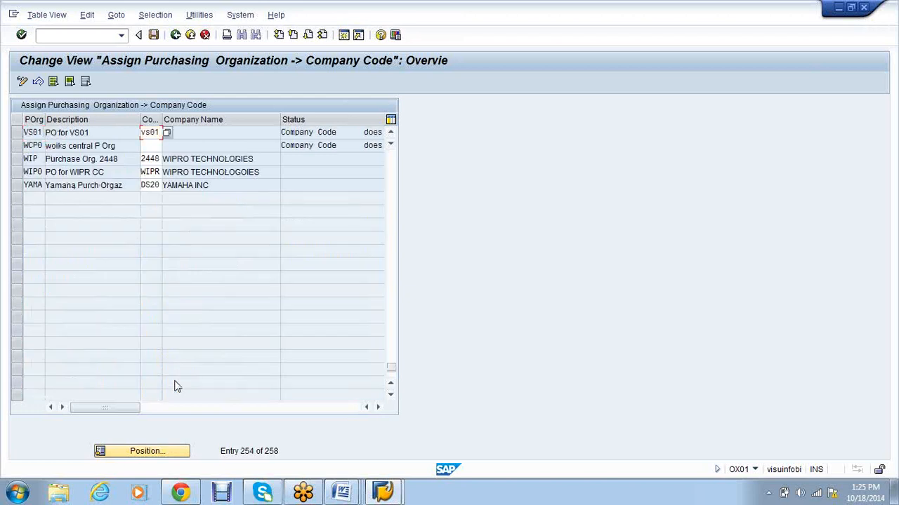
key("Return")
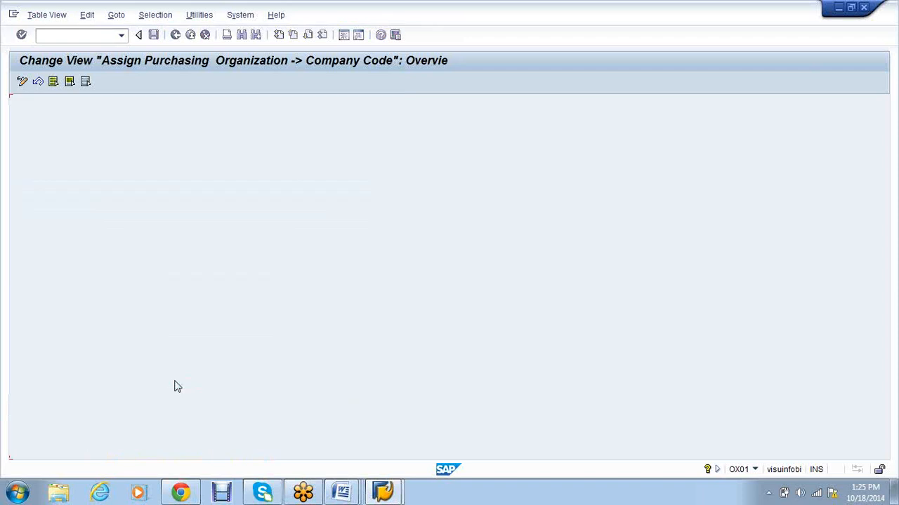
Step: Open the purchasing organization to plant assignment with /nox17
left_click(57, 34)
type("/nox17")
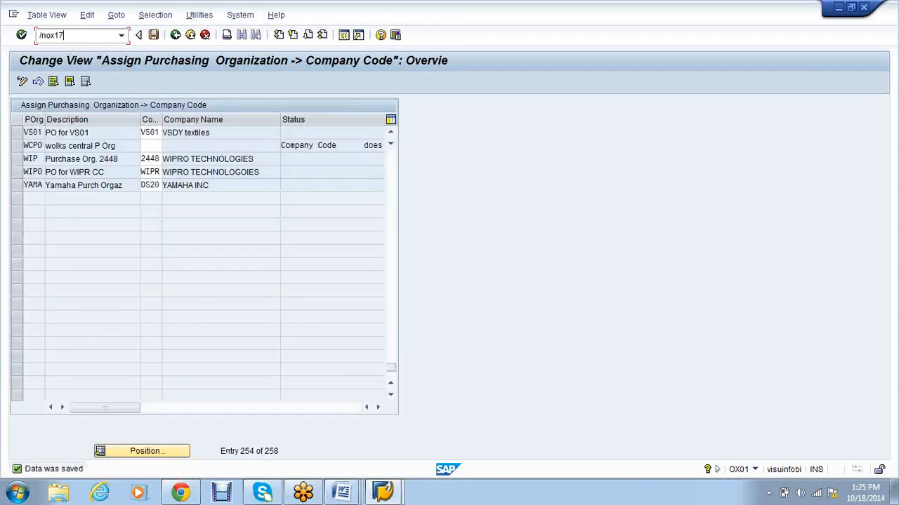
key("Return")
Step: Add a new entry assigning purchasing organization VS01 to plant VS01 and save it
left_click(40, 82)
type("vs01")
key("Tab")
type("vs01")
key("Return")
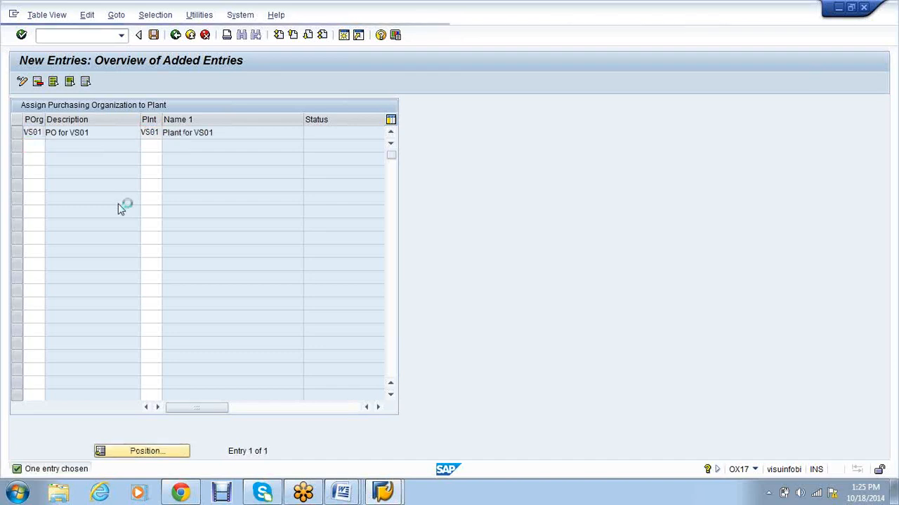
key("Return")
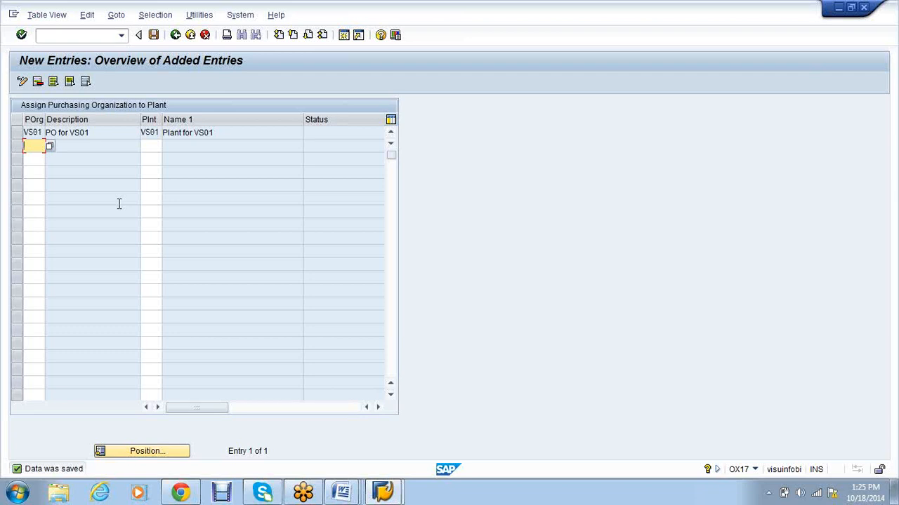
Step: Go to the SPRO customizing menu with /nspro
left_click(54, 36)
type("/n")
type("spro")
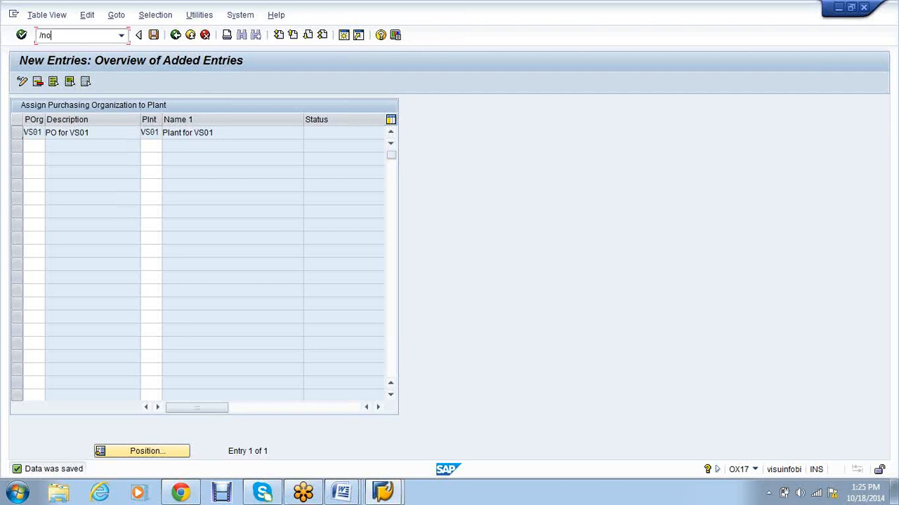
key("Return")
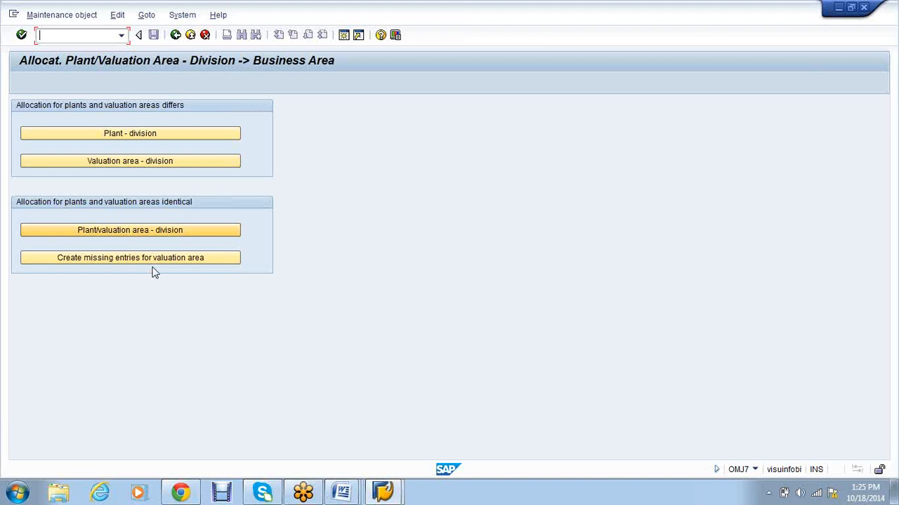
Step: Allocate plant VS01, division VS to business area SA10 and save under the customizing request
left_click(93, 236)
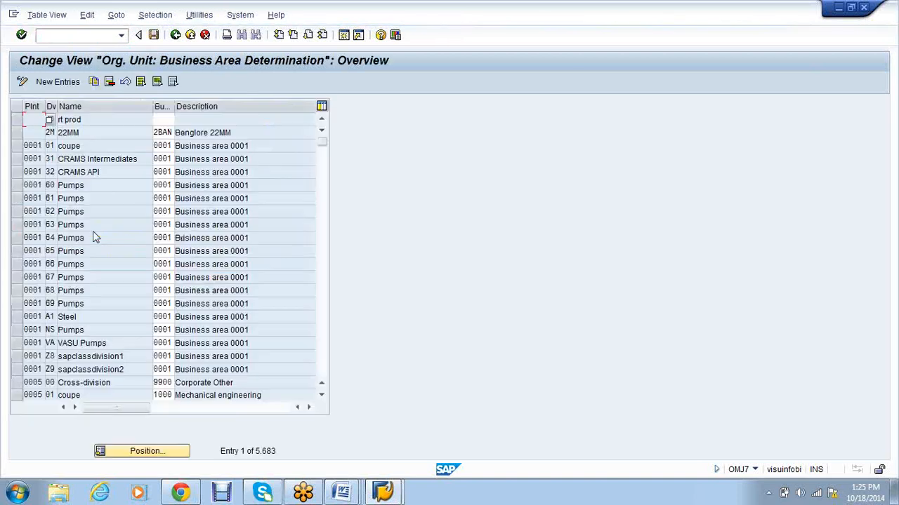
left_click(56, 80)
type("vs01")
key("Tab")
type("vs")
key("Tab")
type("vs01")
key("Return")
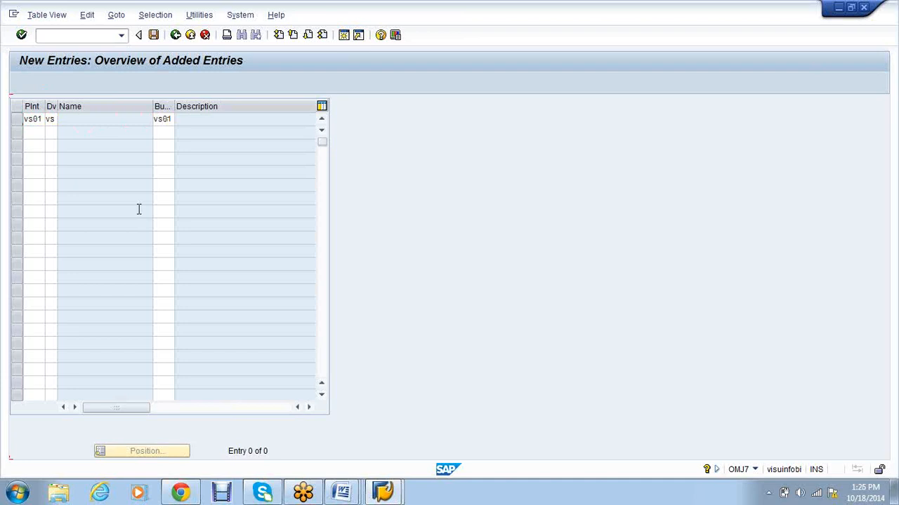
left_click(169, 140)
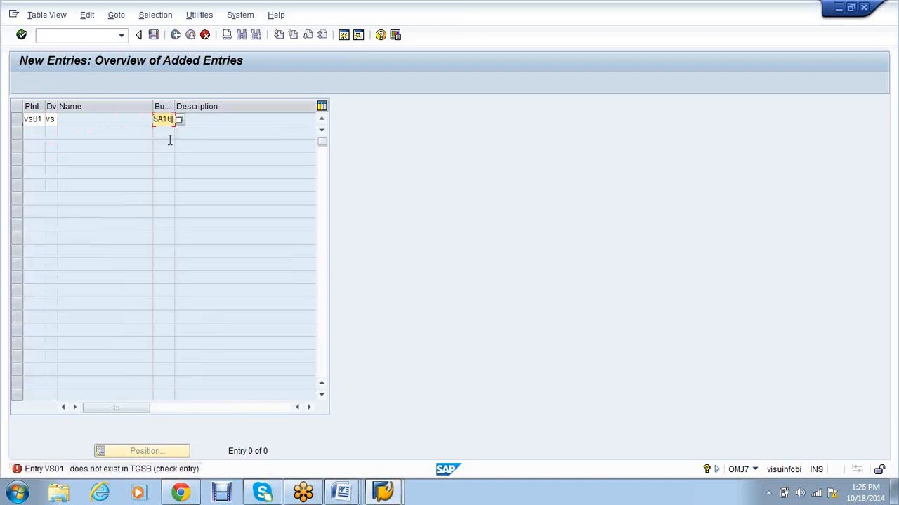
key("Return")
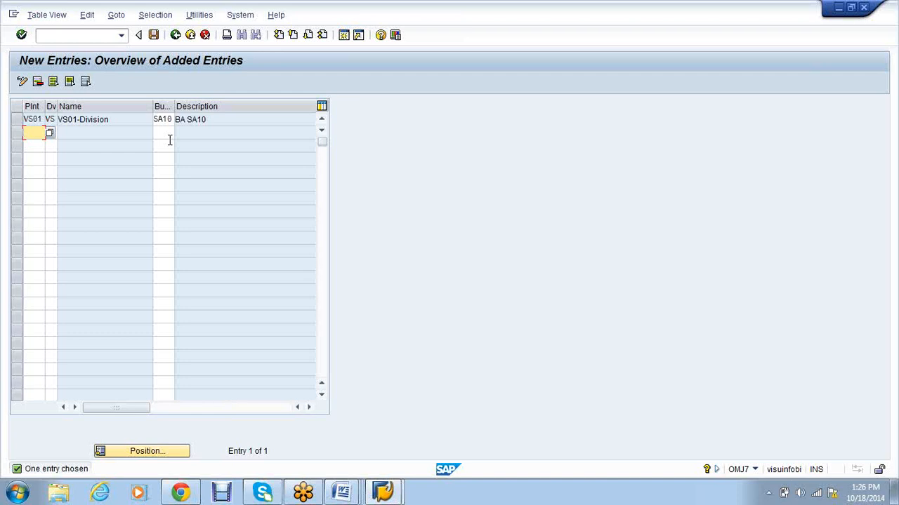
key("ctrl+s")
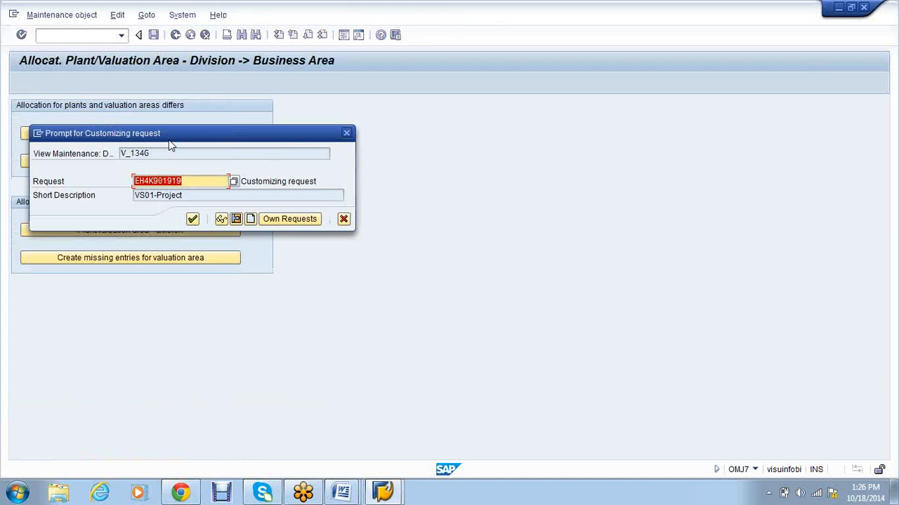
key("Return")
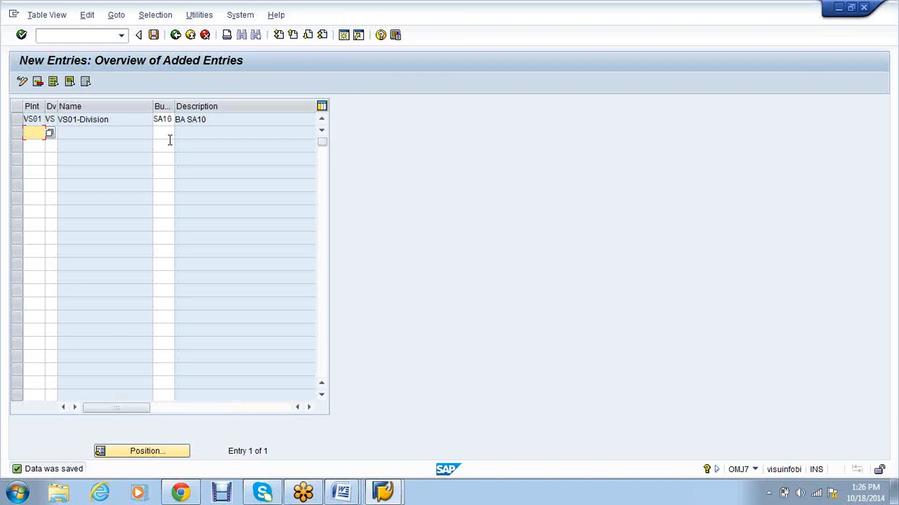
Step: Open the Materials Management company codes view with /nomsy
left_click(80, 35)
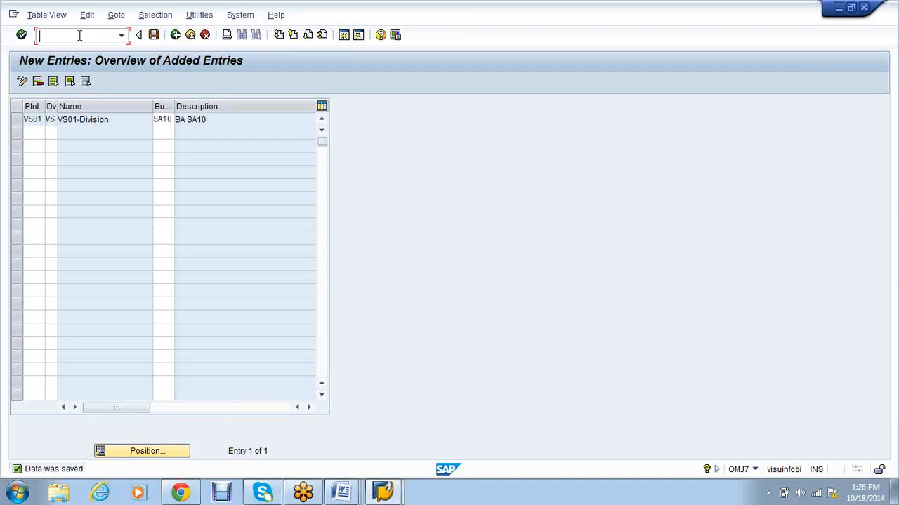
type("/nomsy")
key("Return")
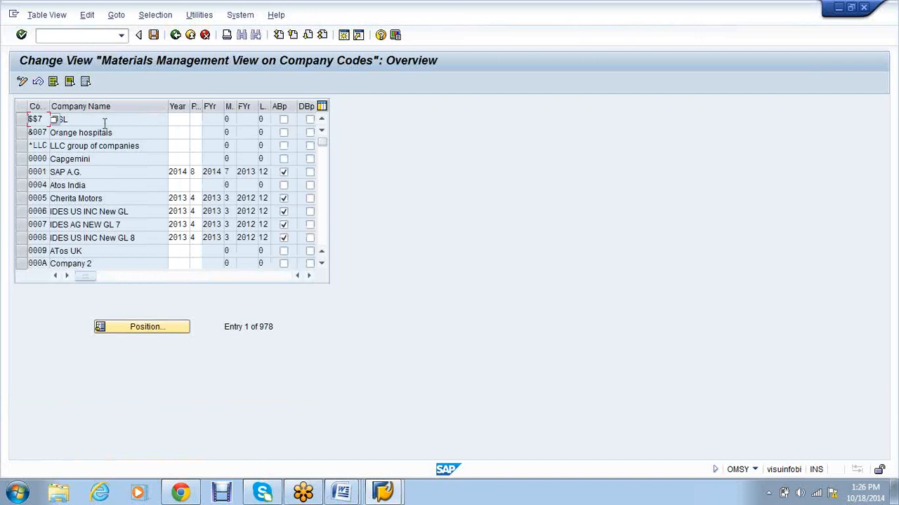
Step: Position the list on company code VS01 and enter 2014 as its current year
left_click(141, 334)
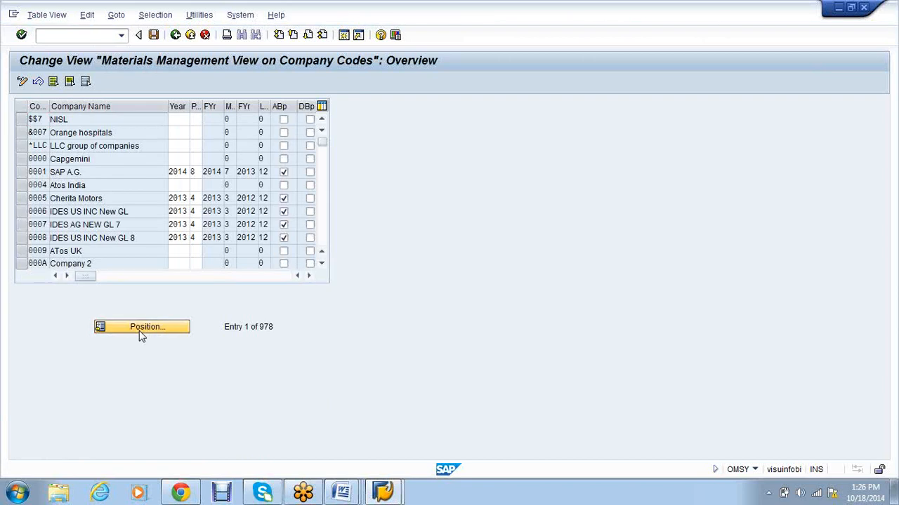
type("vs01")
key("Return")
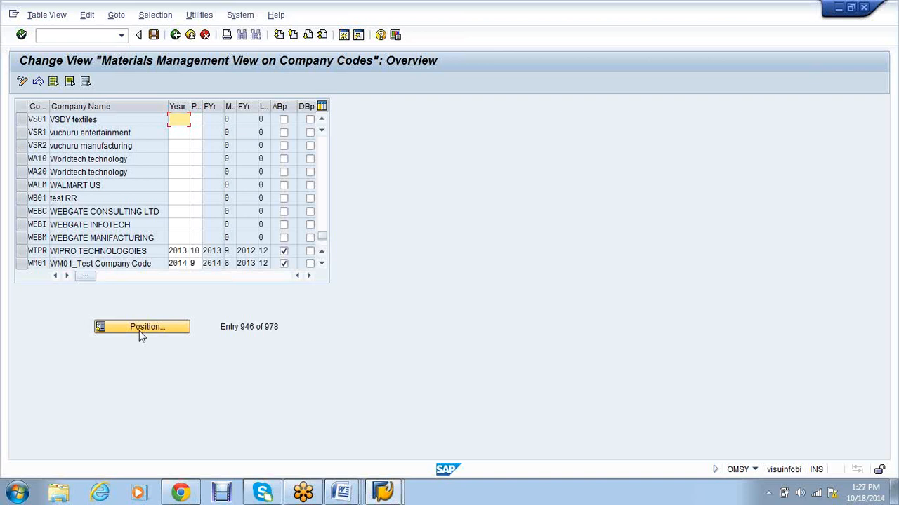
type("2014")
key("Tab")
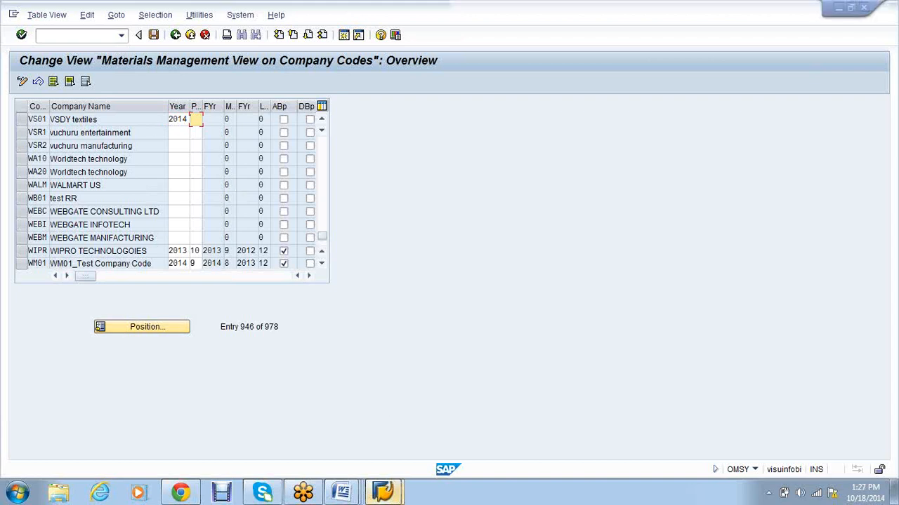
left_click(383, 494)
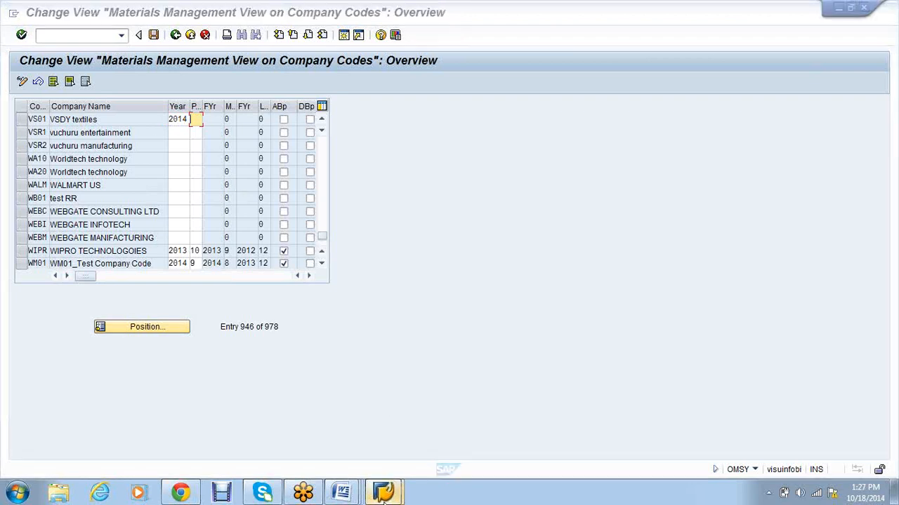
Step: In the G/L session, leave the account master and start a G/L posting transaction
left_click(362, 443)
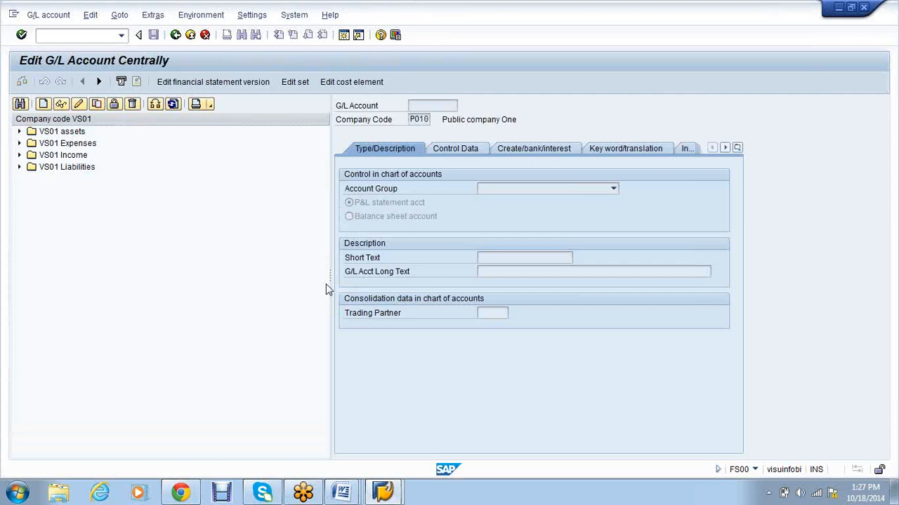
key("F3")
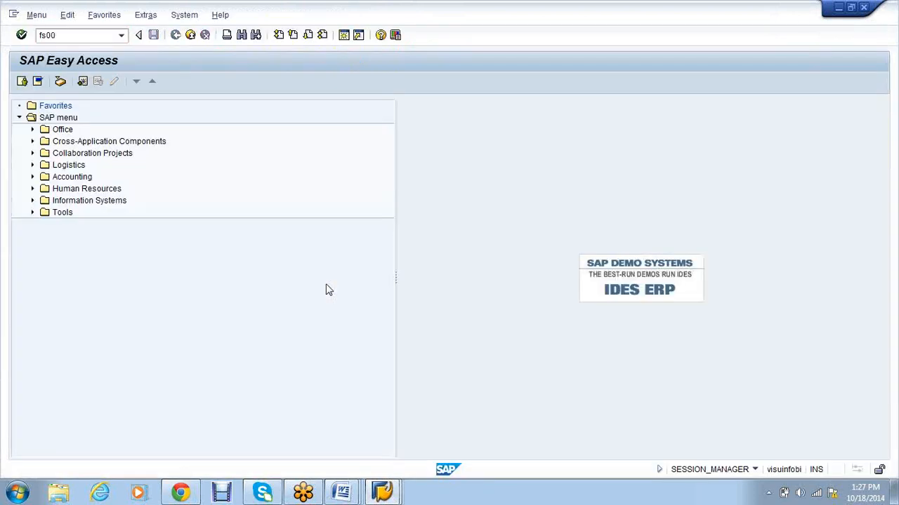
key("Return")
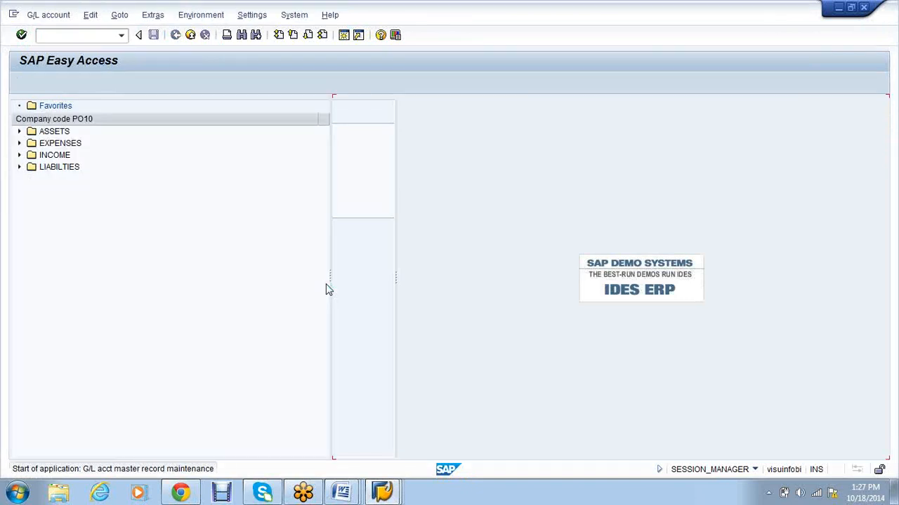
type("/nf-0")
key("Return")
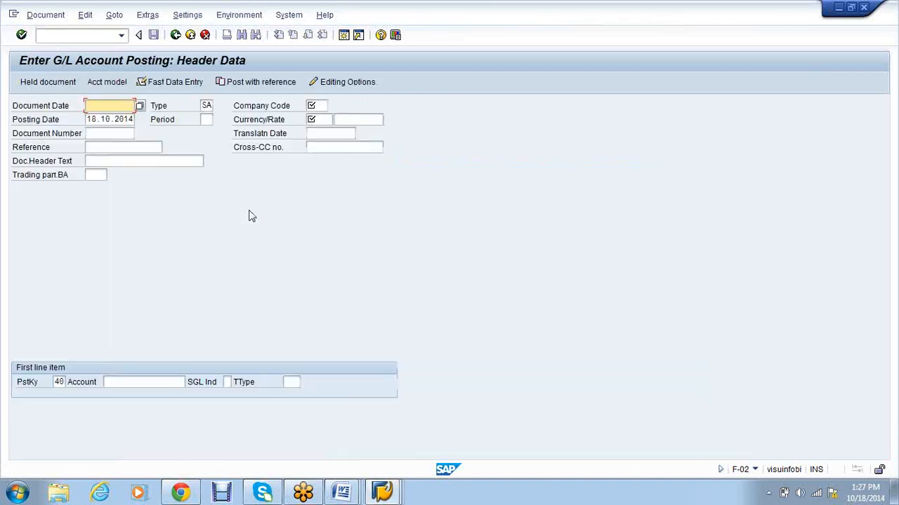
Step: Run the FBL3N G/L line item display for company code VS01
key("alt+Tab")
key("alt+Tab")
left_click(70, 36)
type("/nf")
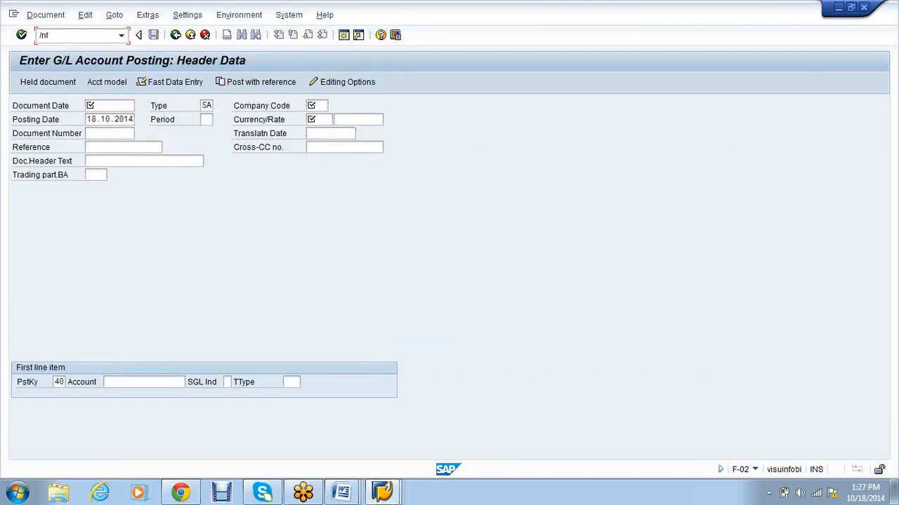
type("bl3n")
key("Return")
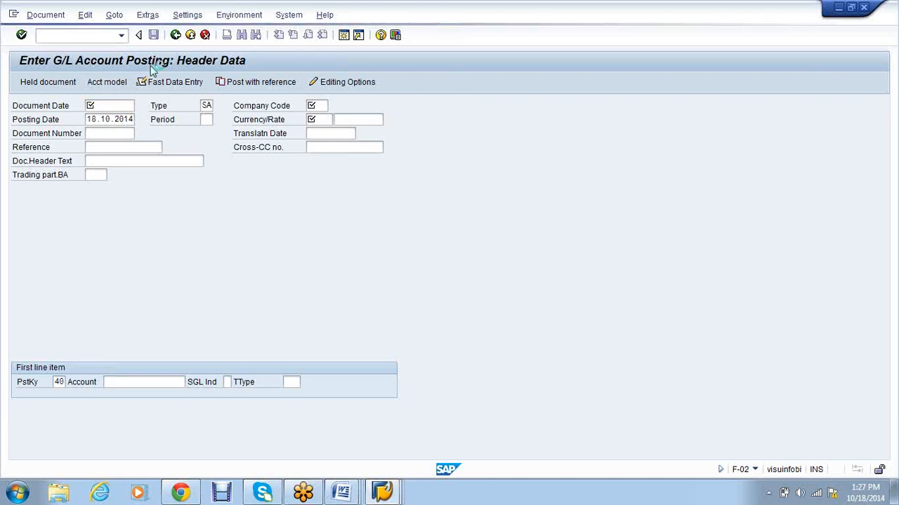
type("vs01")
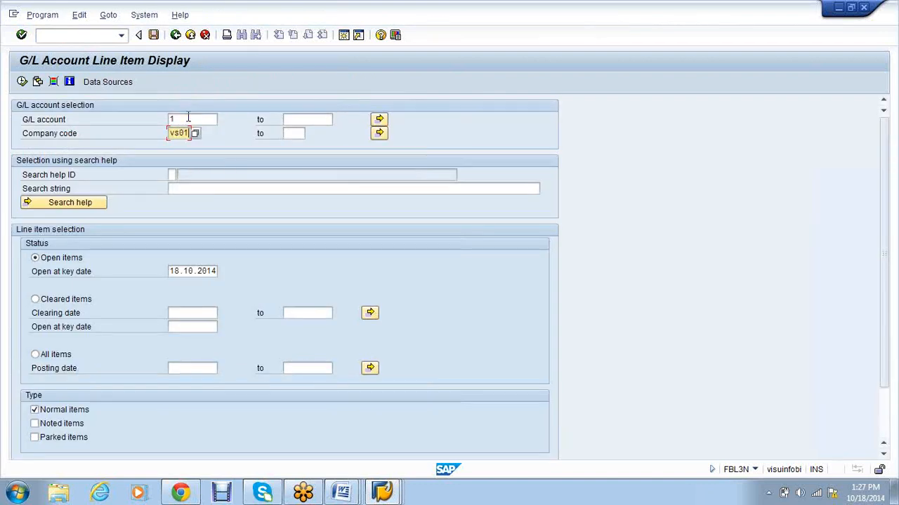
left_click(22, 82)
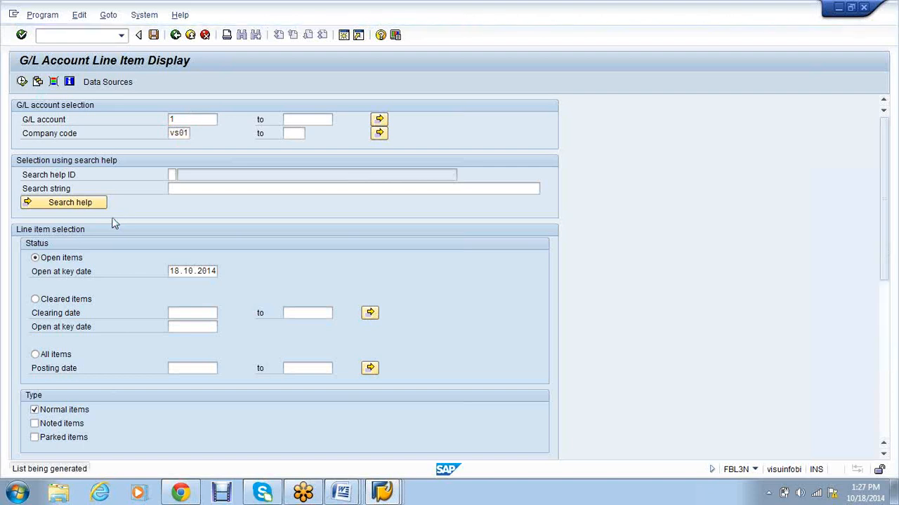
Step: Check VS01's current posting period (7) in F-02, then return to the company codes view
left_click(62, 36)
type("/nf-02")
key("Return")
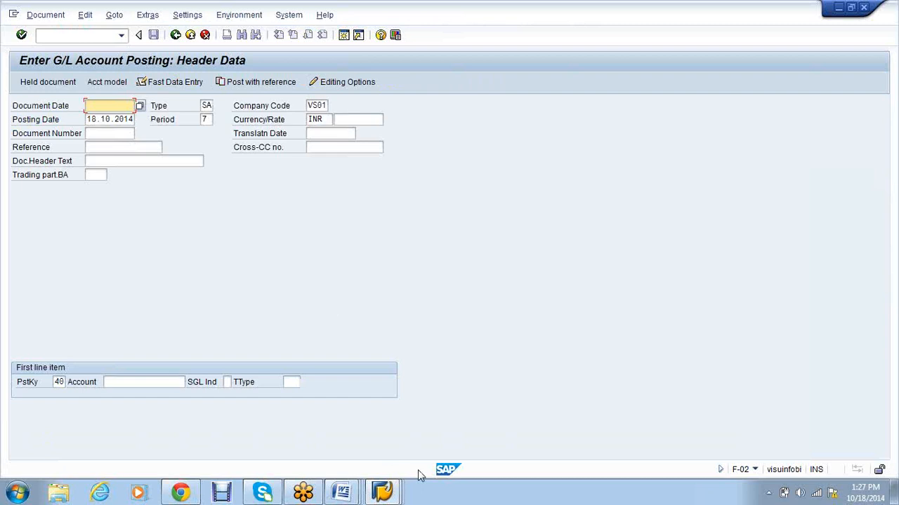
left_click(398, 491)
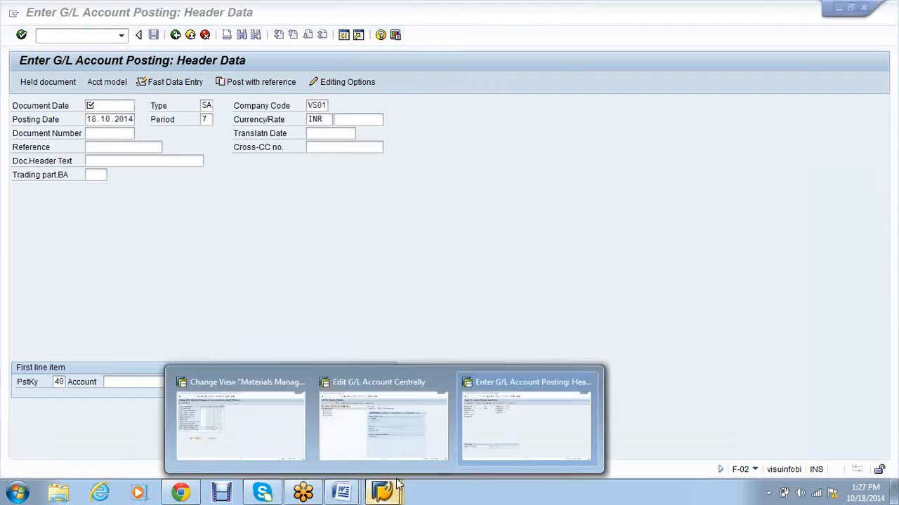
left_click(252, 399)
Step: Enter period 7 for VS01, allow posting to the previous period, and save under the customizing request
type("7")
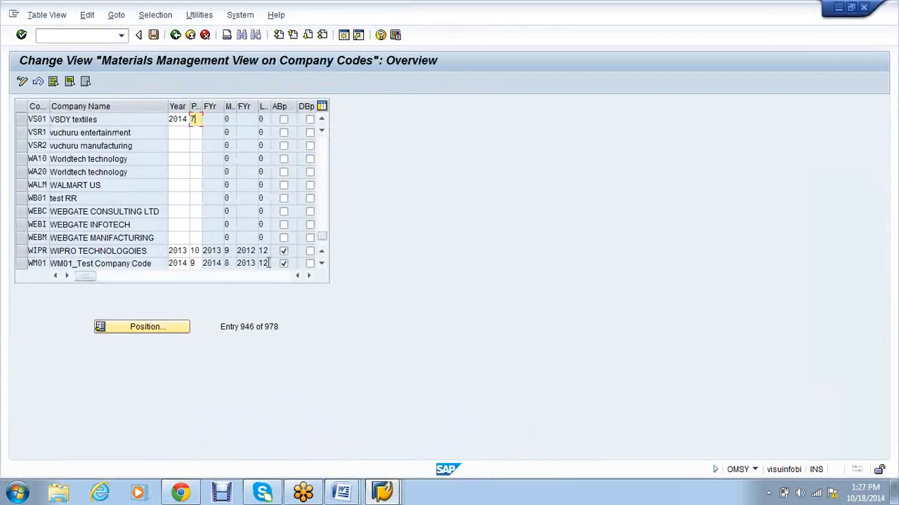
left_click(283, 119)
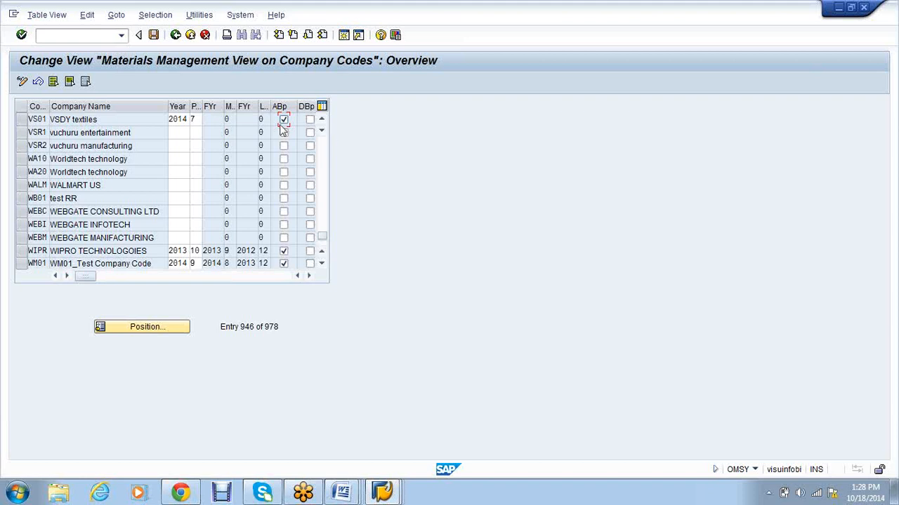
left_click(153, 35)
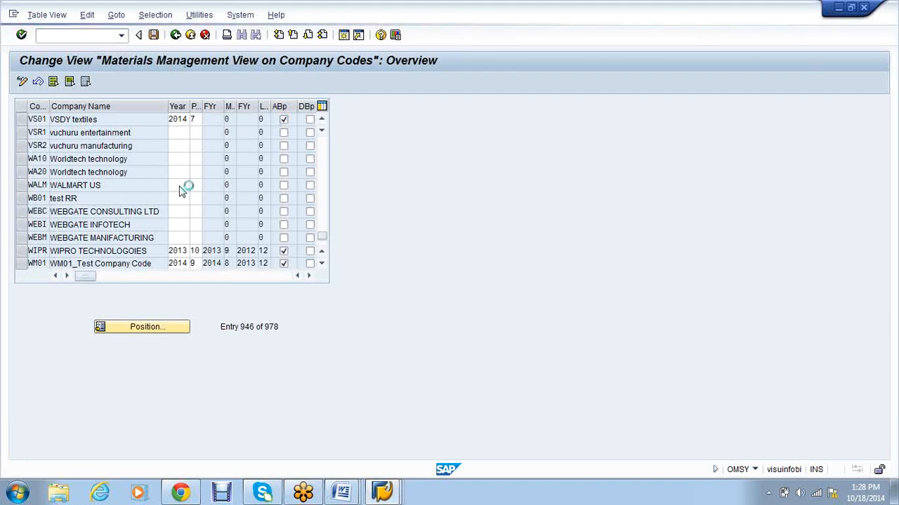
left_click(192, 220)
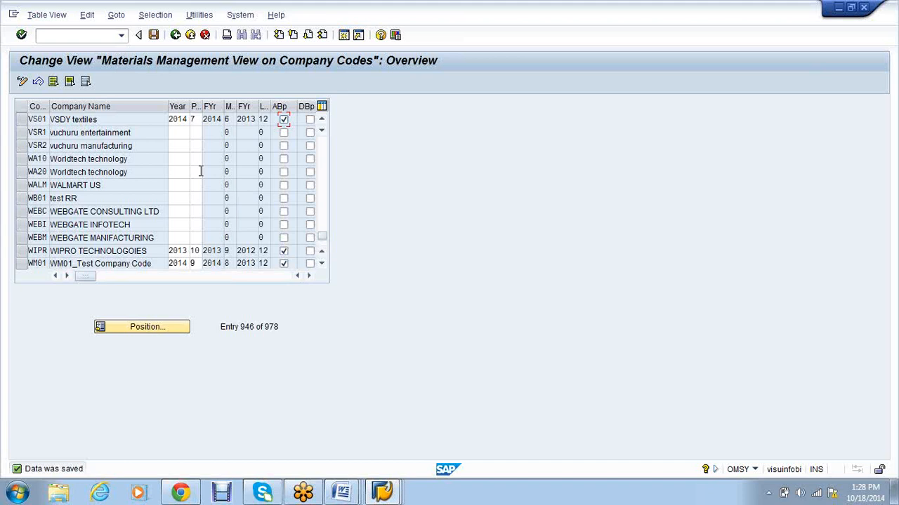
left_click(55, 40)
type("/noms")
type("y")
Step: Position the material types list on ROH Raw Material-SAP ARCS and copy it as a new type
key("Return")
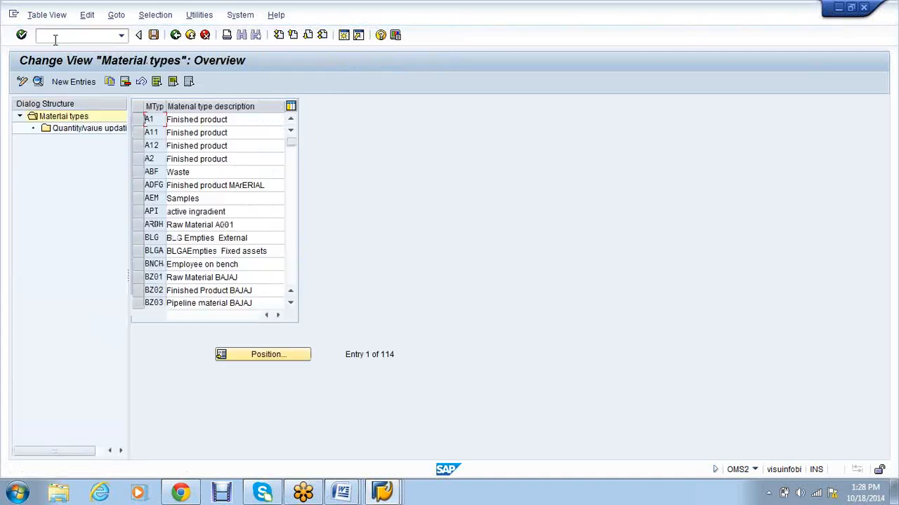
left_click(267, 356)
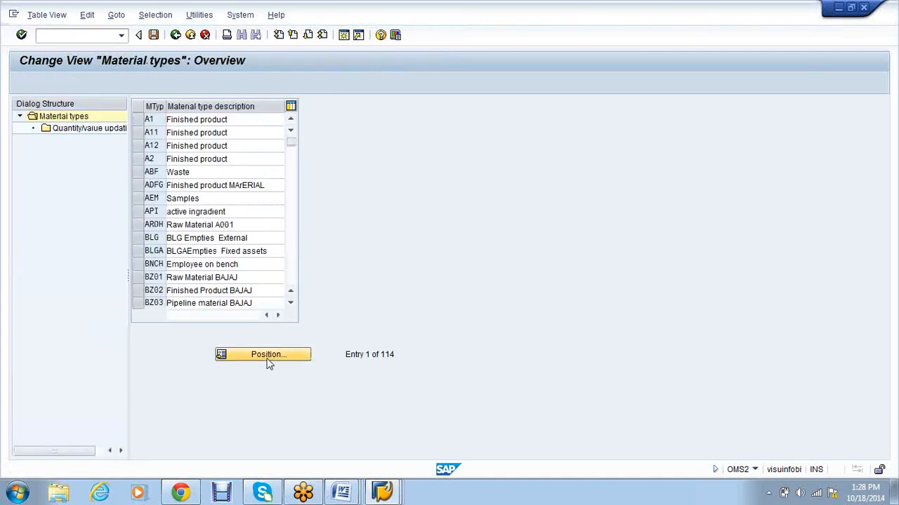
key("Return")
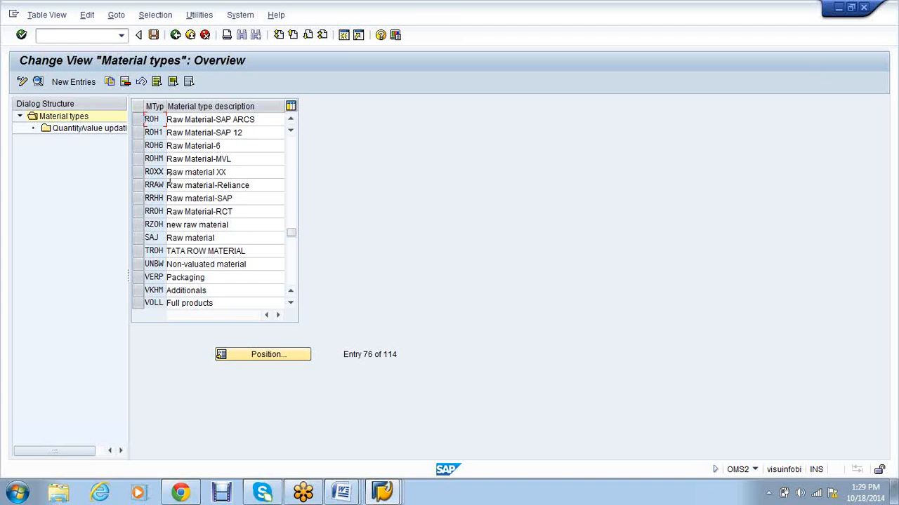
left_click(137, 120)
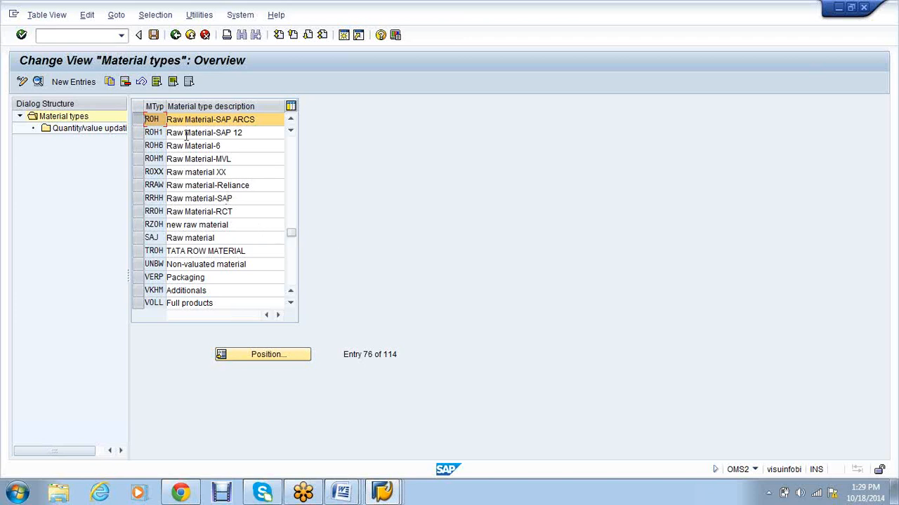
left_click(109, 82)
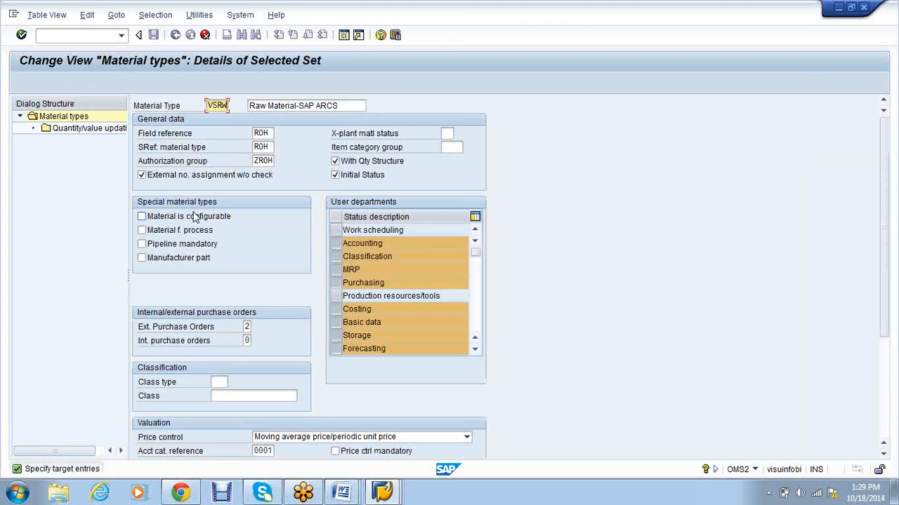
Step: Change the copied type's code to VSR1, copy all 465 dependent entries, and save it
key("BackSpace")
key("BackSpace")
type("R1")
key("Return")
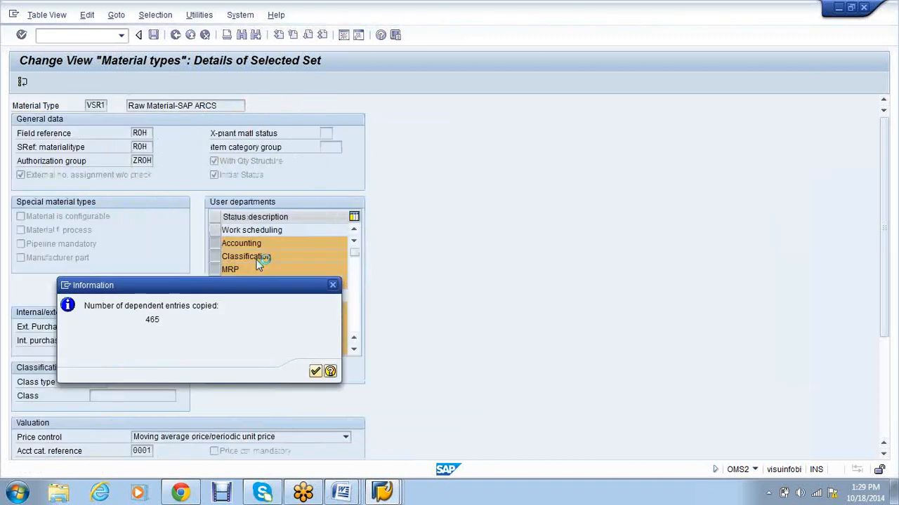
key("Return")
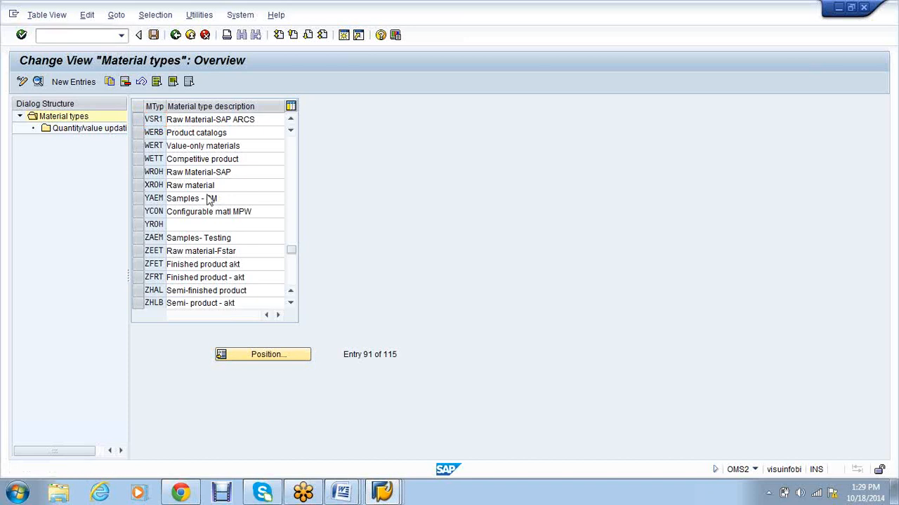
key("ctrl+s")
key("Return")
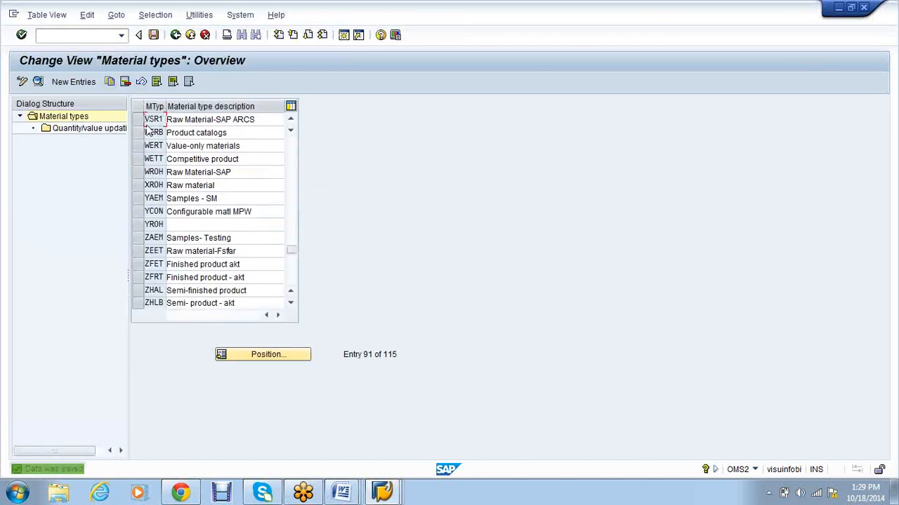
double_click(77, 133)
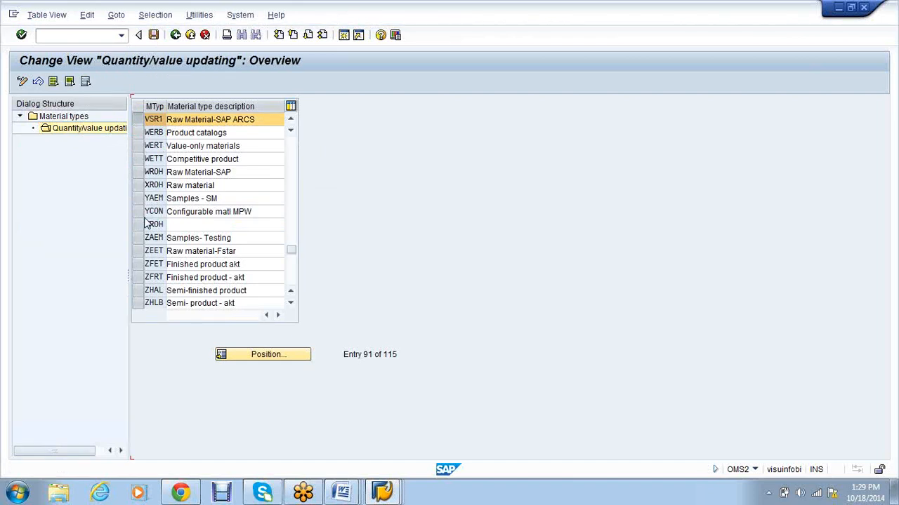
Step: Find valuation area VS01, tick value updating for VSR1, save, and return to Material types
left_click(265, 355)
type("VS01")
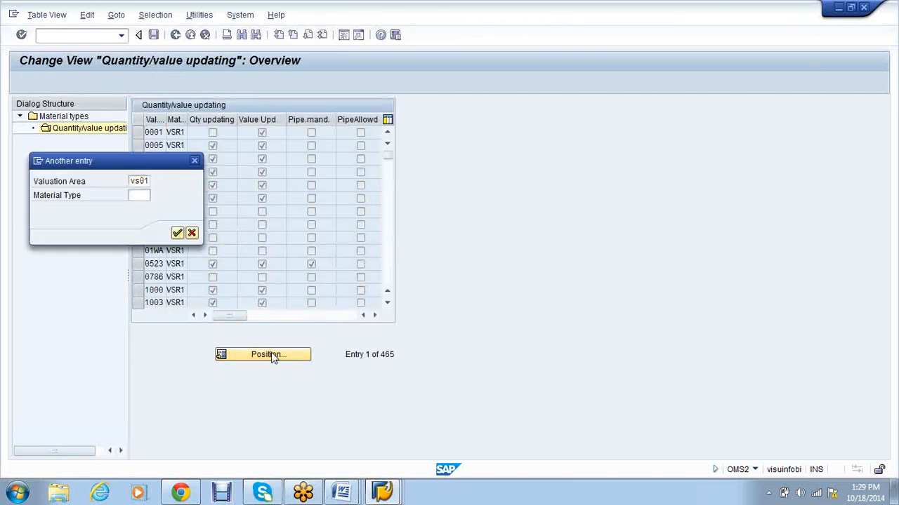
key("Return")
left_click(262, 133)
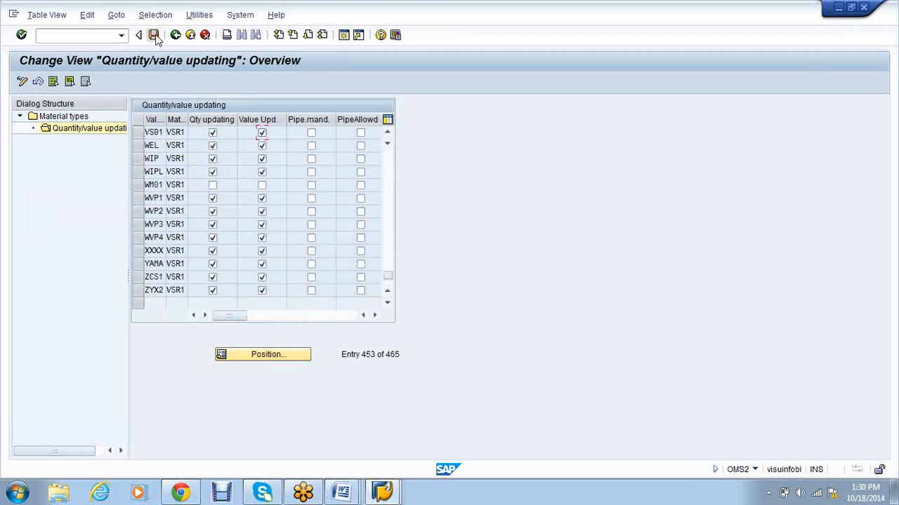
key("ctrl+s")
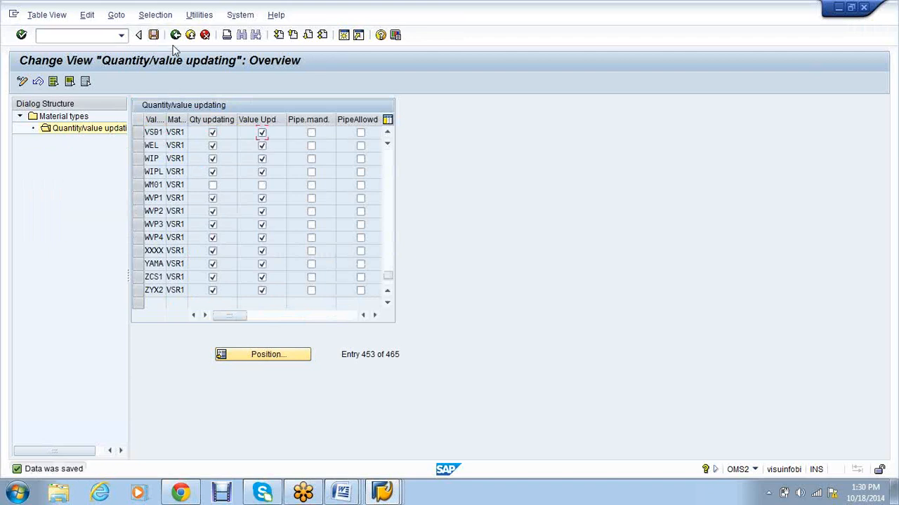
left_click(176, 36)
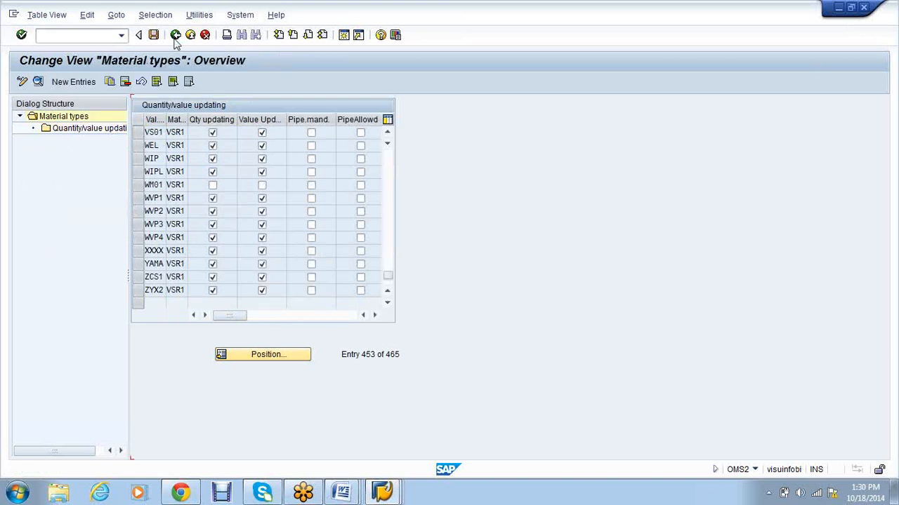
left_click(266, 355)
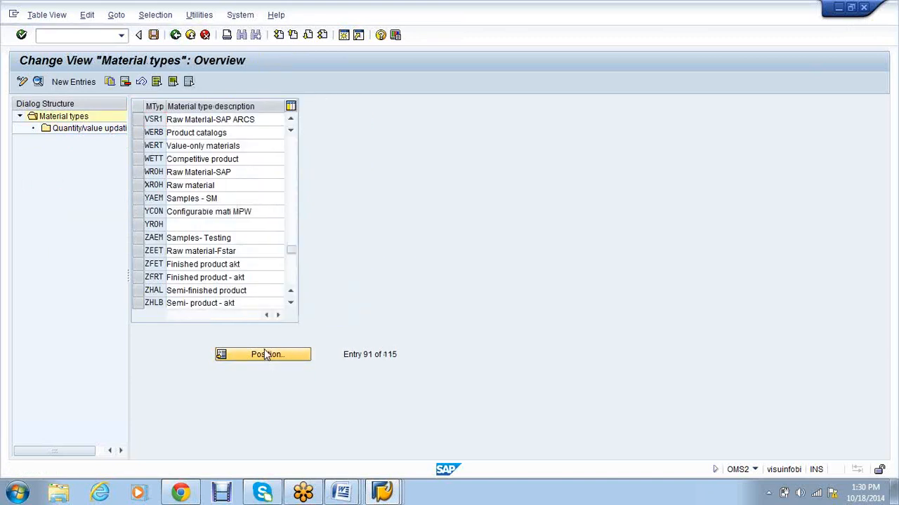
Step: Copy material type FERT (Finished product - ARCS) as new material type VSR2
type("fert")
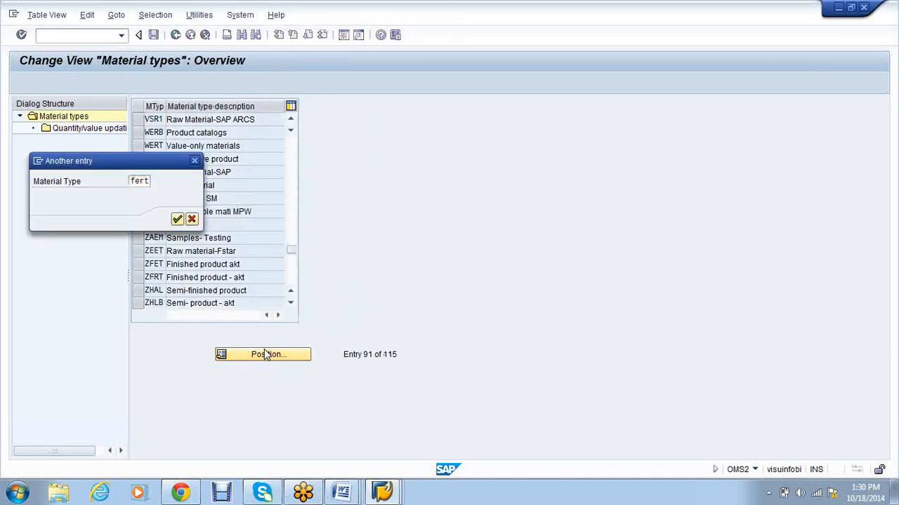
key("Return")
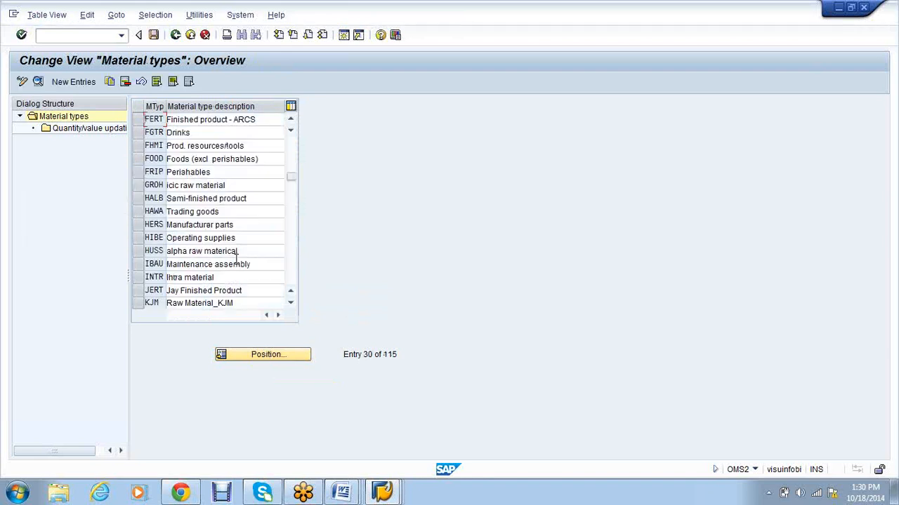
left_click(137, 120)
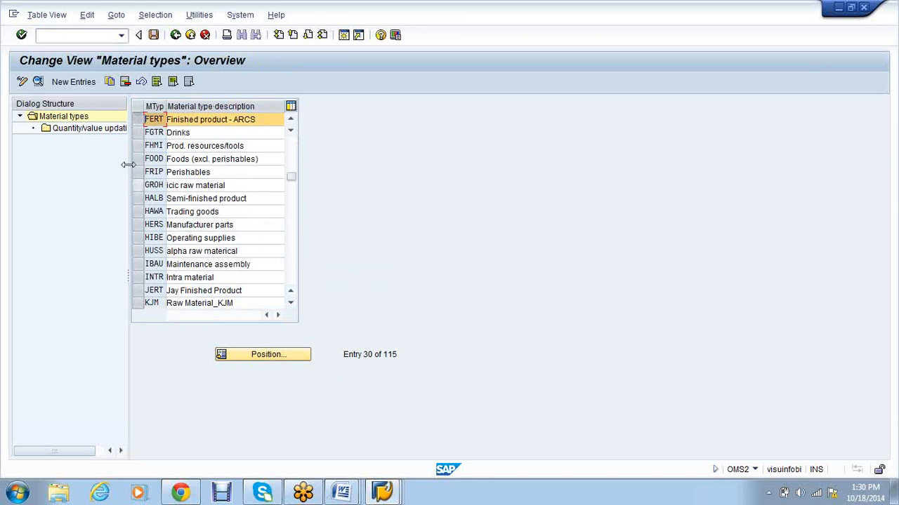
left_click(110, 82)
type("VSR2")
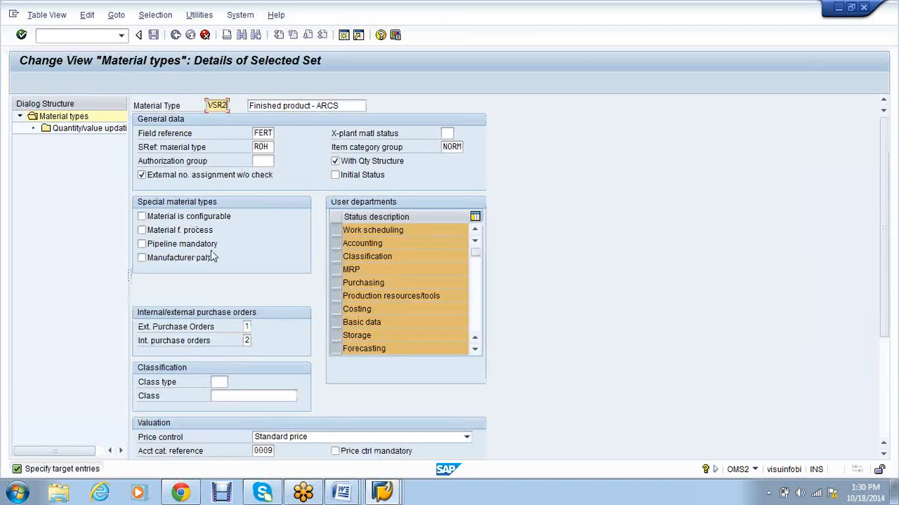
left_click(341, 494)
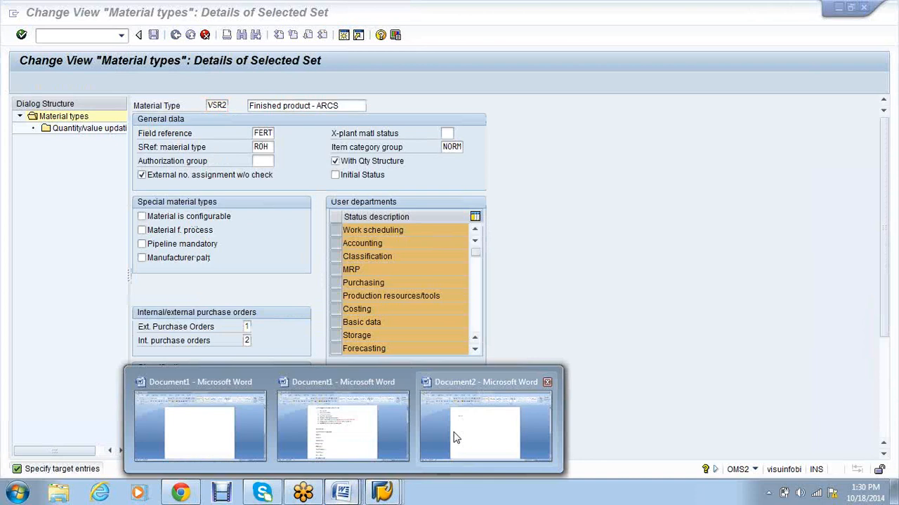
Step: In Word's Document2, complete 'R1- RAW' and add 'R2-FINI', then confirm copying VSR2's dependent entries
left_click(453, 438)
type("AW")
key("Return")
type("R1")
key("BackSpace")
type("2-FINI")
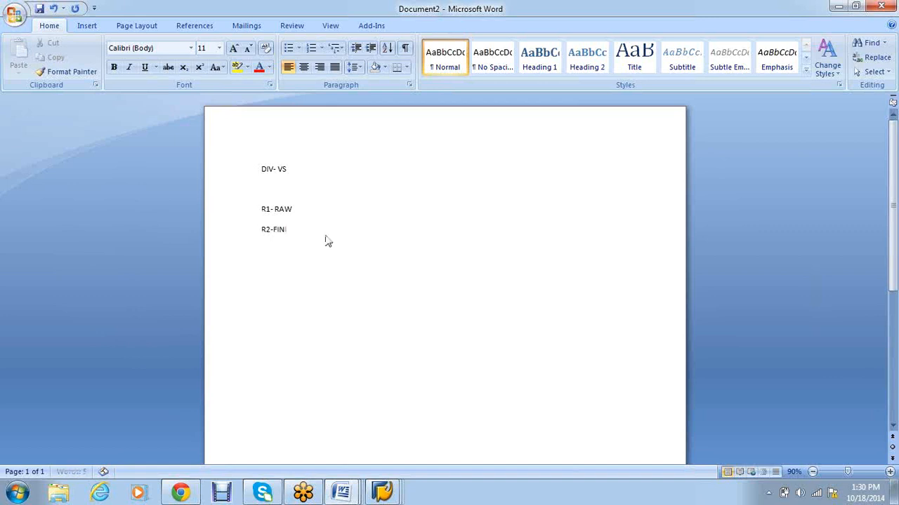
key("alt+Tab")
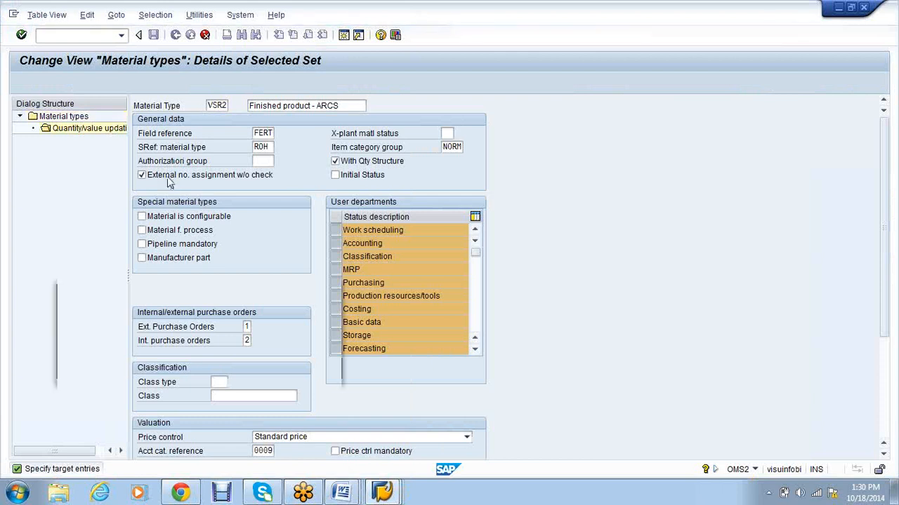
key("Return")
key("Return")
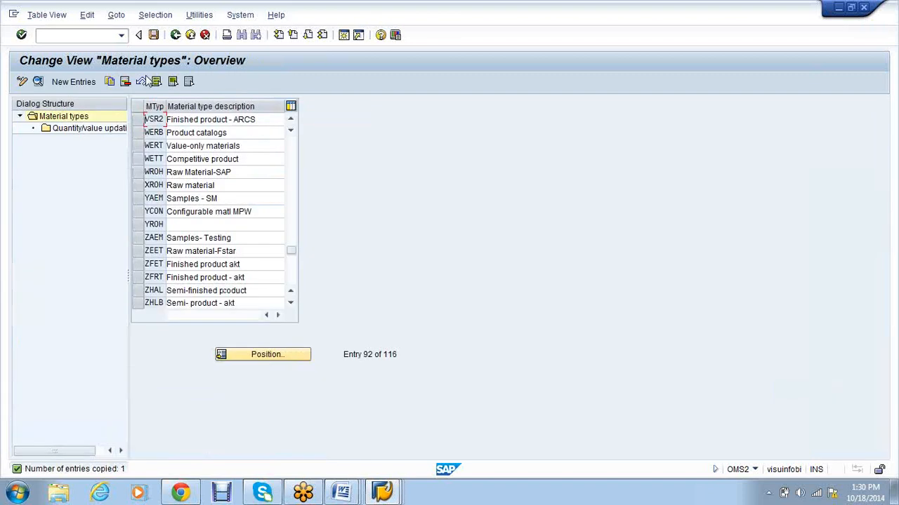
Step: Save VSR2, then tick quantity and value updating for VS01/VSR2 and save
key("ctrl+s")
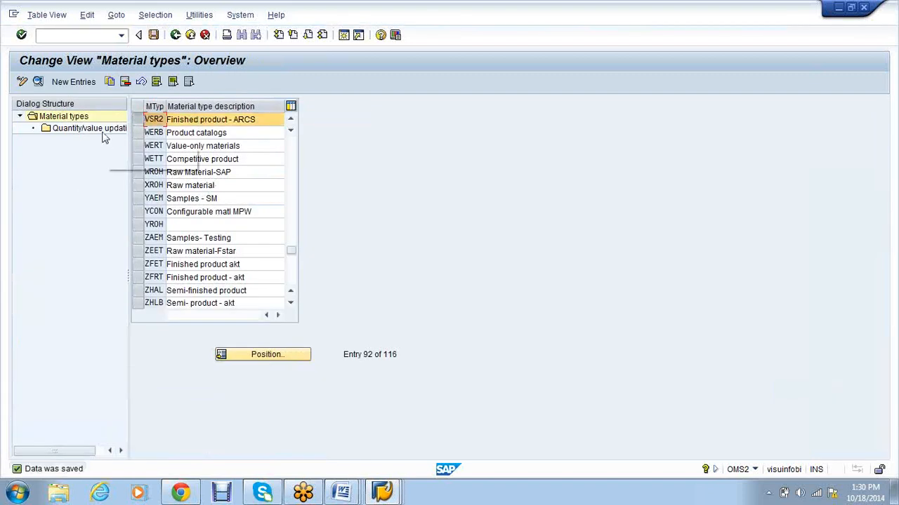
left_click(101, 132)
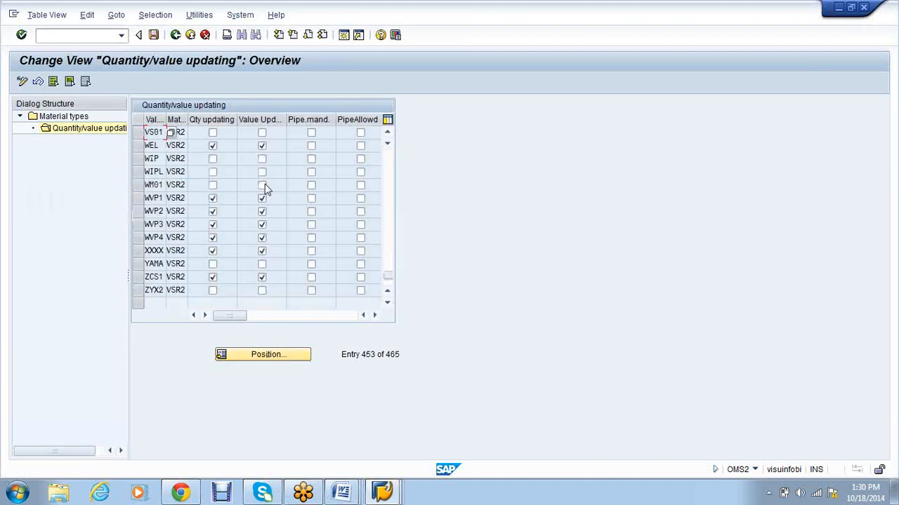
left_click(212, 132)
left_click(263, 134)
left_click(153, 35)
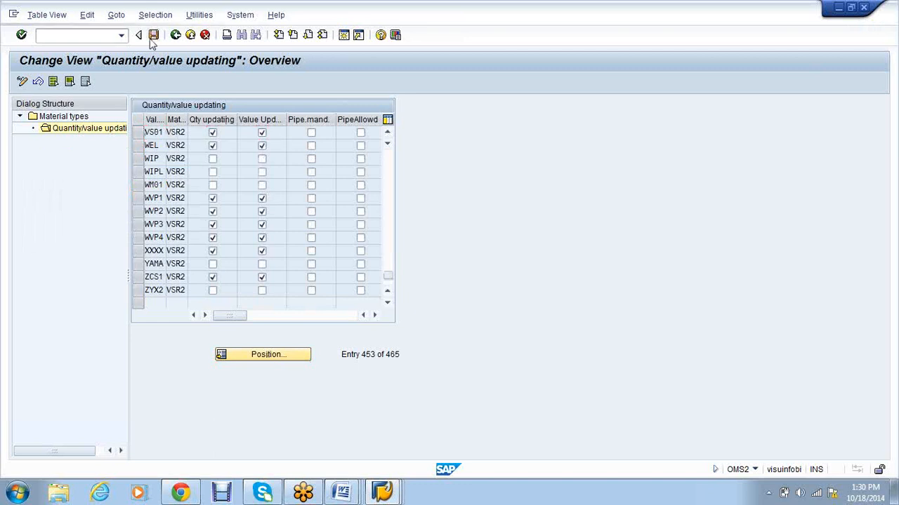
left_click(77, 35)
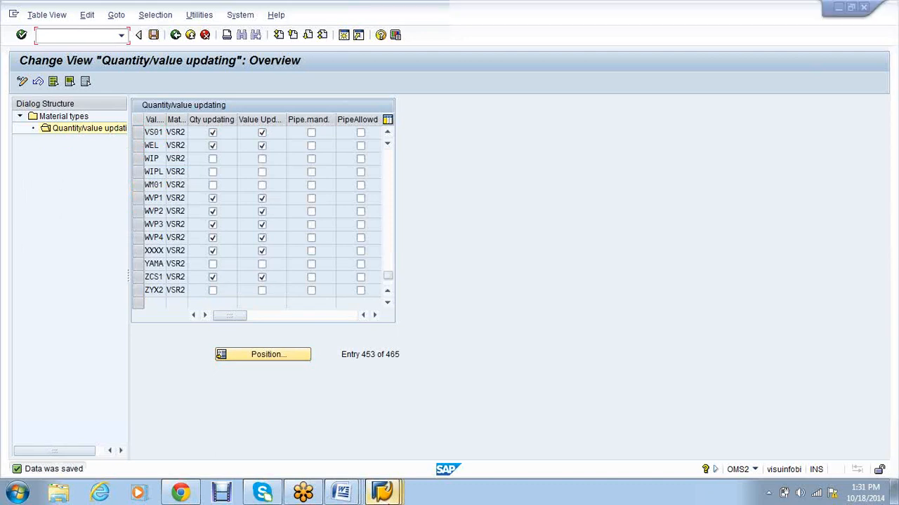
left_click(383, 492)
Step: In the other SAP session, expand Reference IMG: Materials Management > Inventory Management and Physical Inventory
left_click(526, 425)
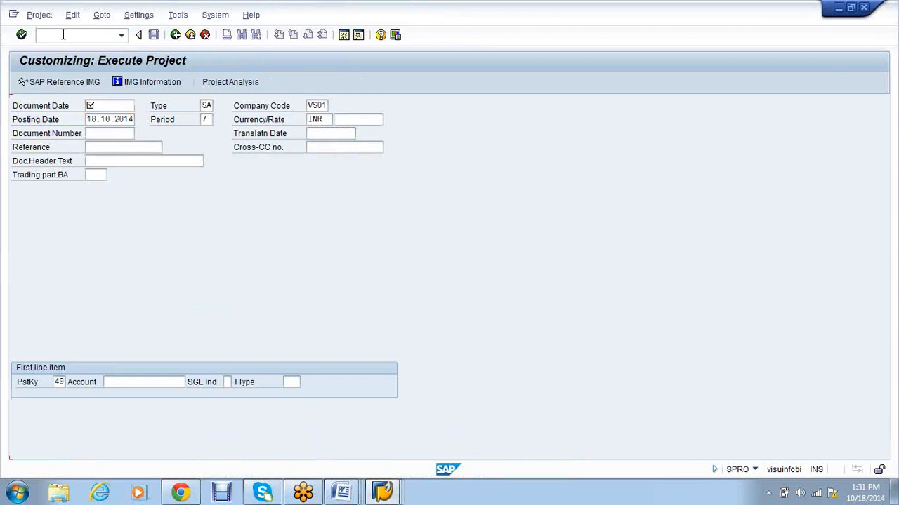
left_click(42, 87)
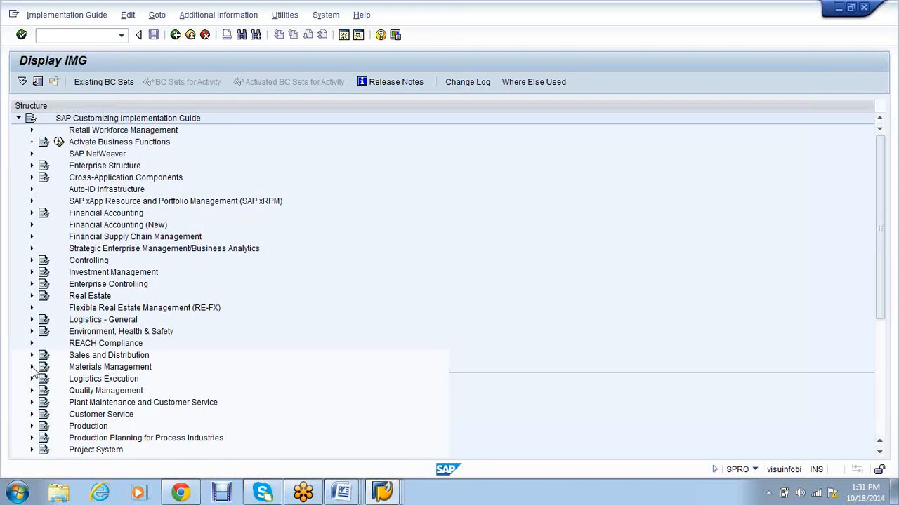
left_click(31, 367)
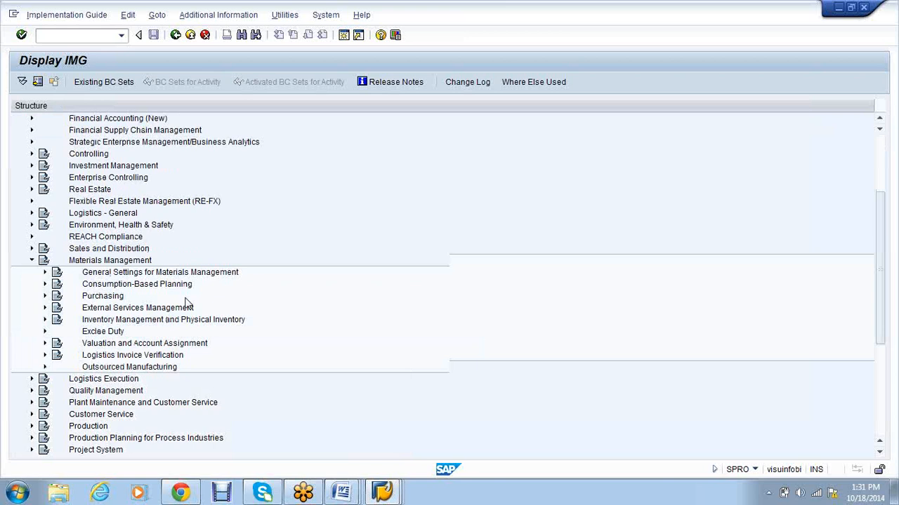
scroll(44, 241, "down", 2)
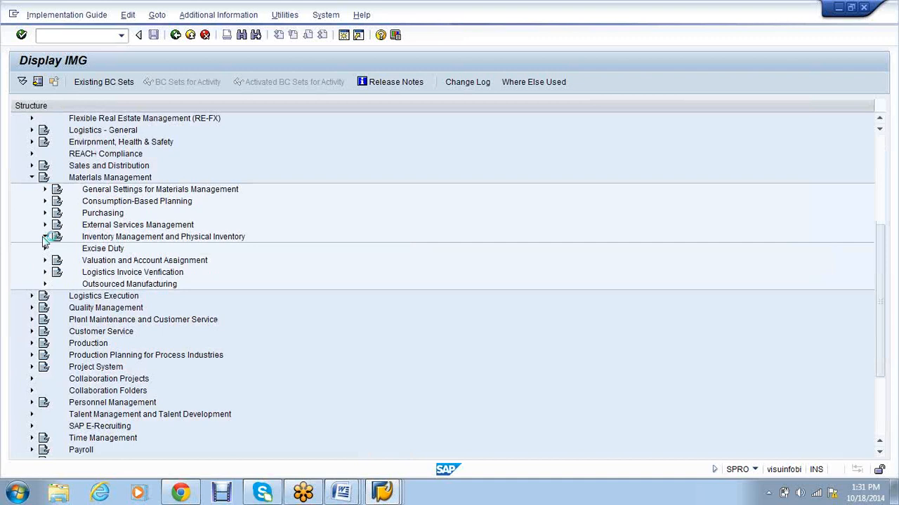
left_click(44, 237)
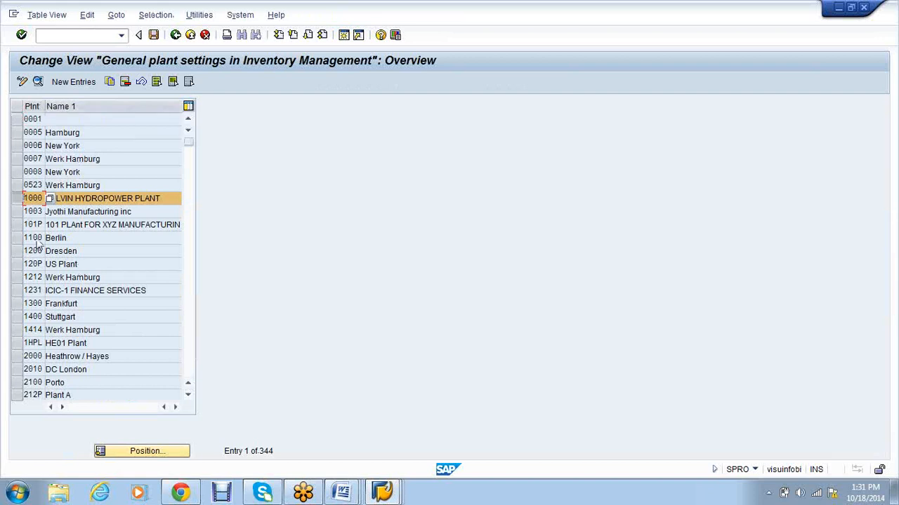
Step: Copy plant 1000's general Inventory Management settings to new plant VS01 and save
left_click(111, 82)
type("vs01")
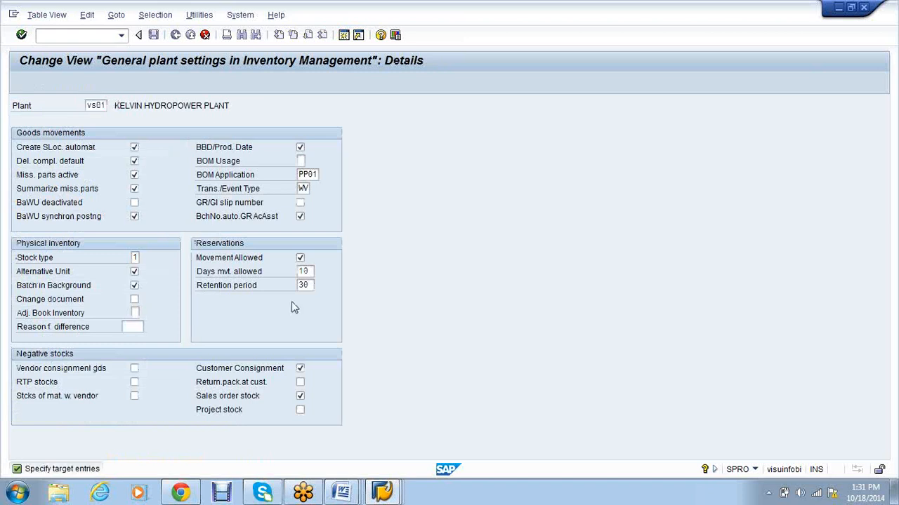
key("Return")
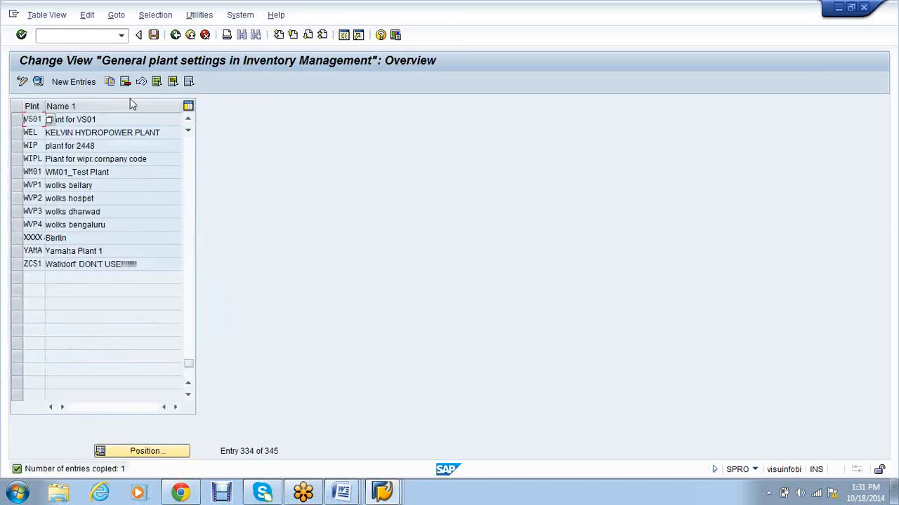
left_click(149, 35)
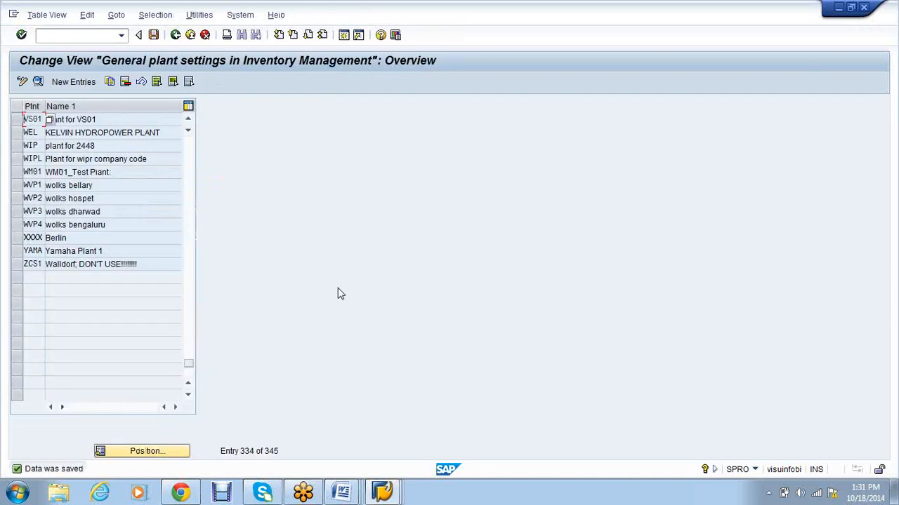
mouse_move(398, 499)
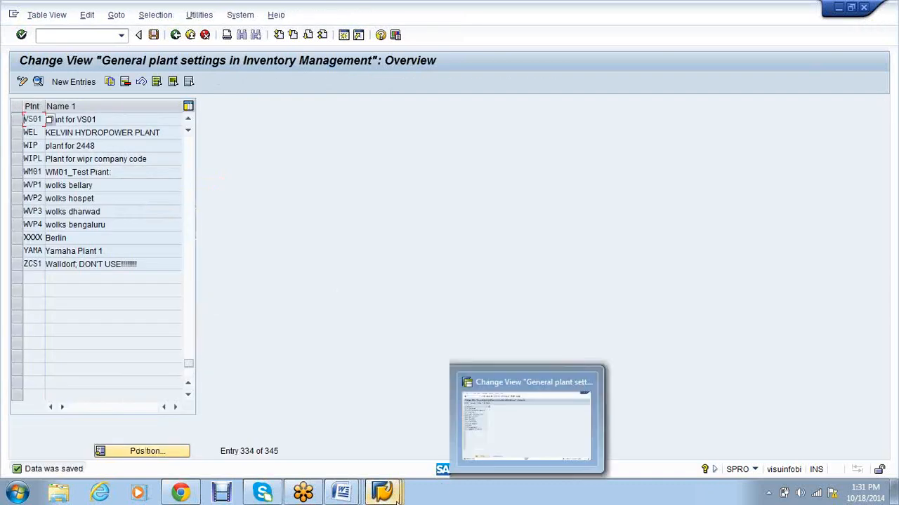
left_click(346, 40)
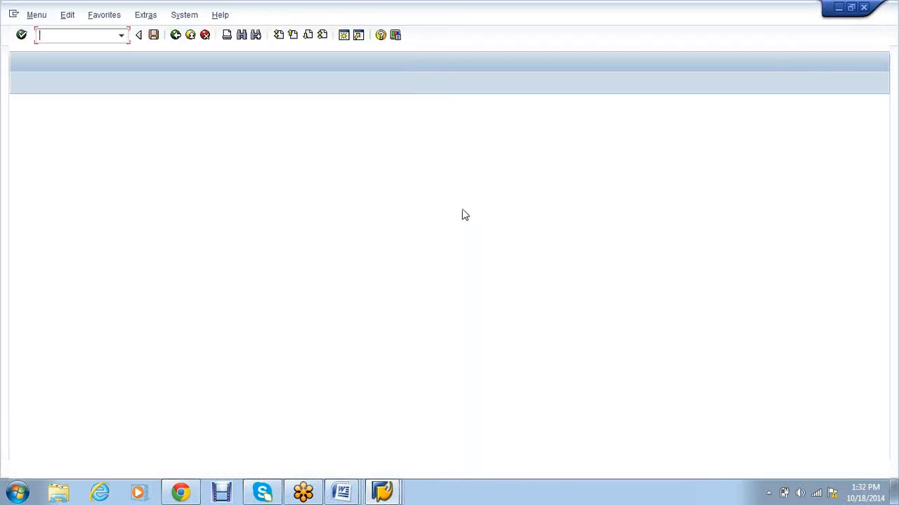
Step: Via SPRO, expand Financial Accounting Global Settings > Tax on Sales/Purchases > Basic Settings in the reference IMG
type("spro")
key("Return")
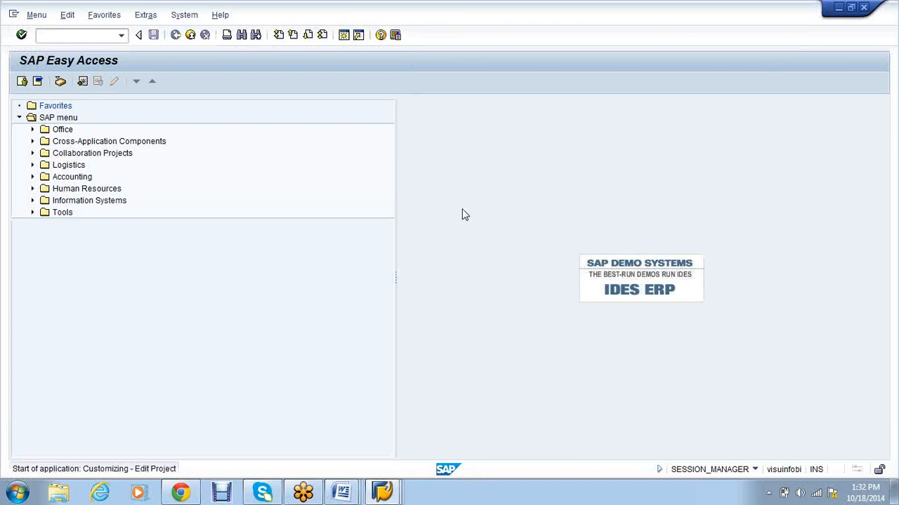
key("F5")
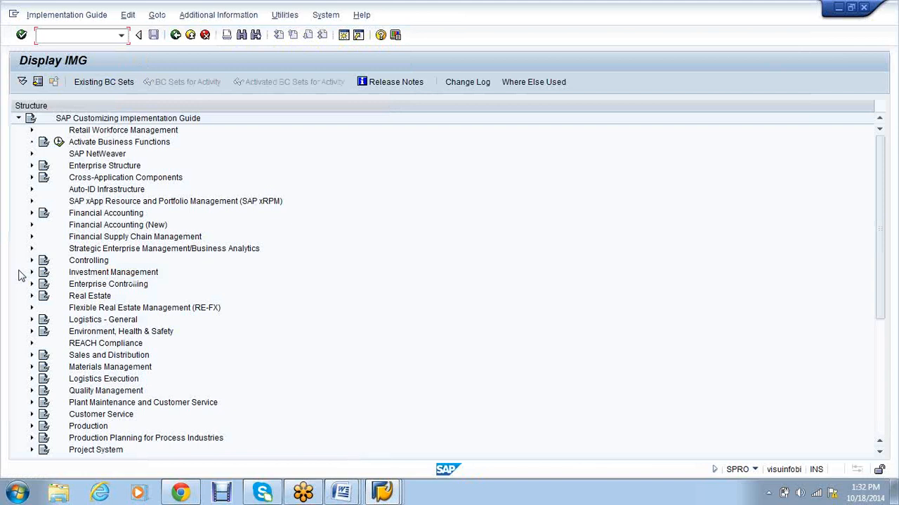
left_click(30, 212)
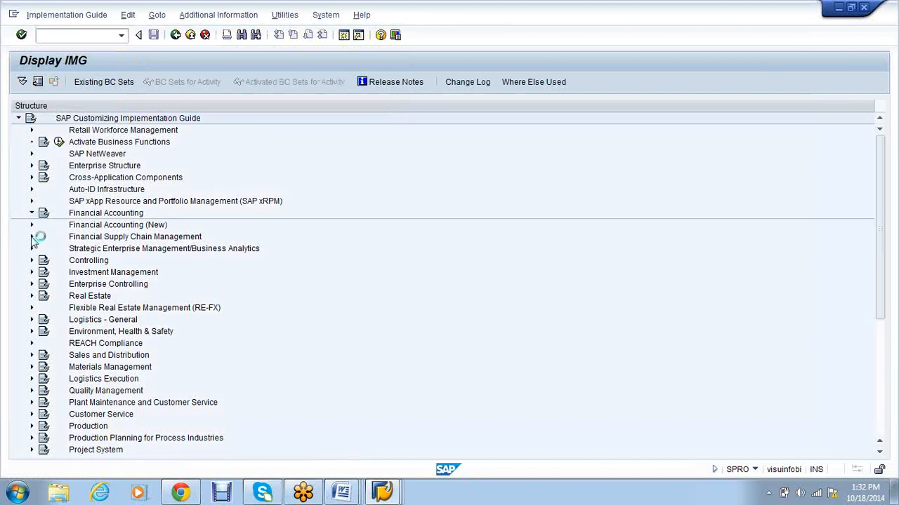
left_click(44, 237)
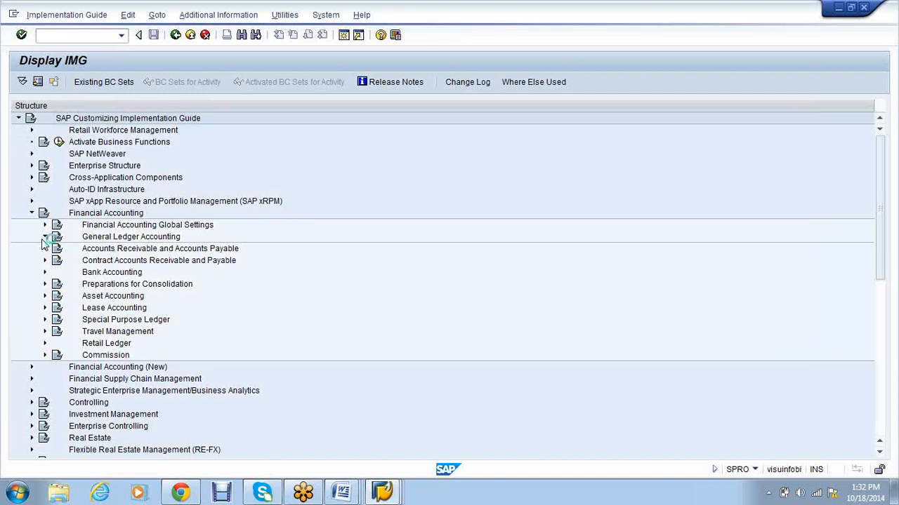
left_click(44, 225)
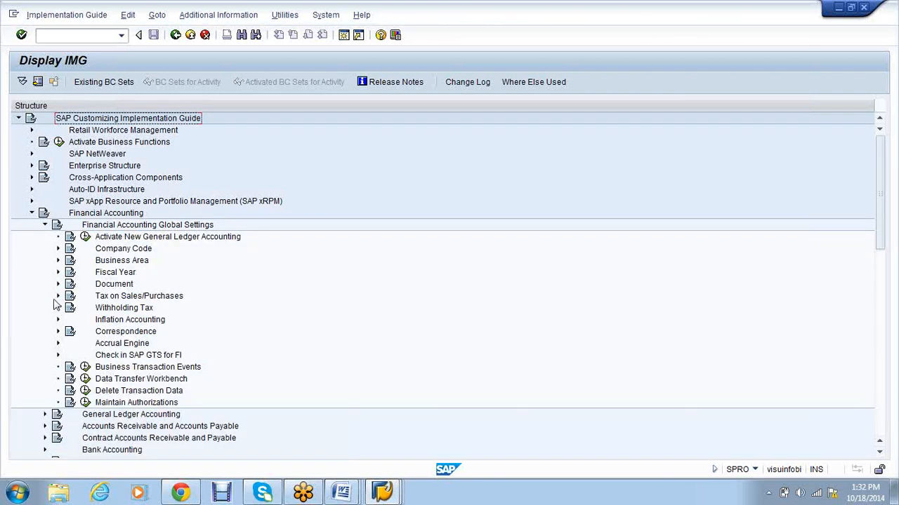
left_click(57, 296)
left_click(71, 307)
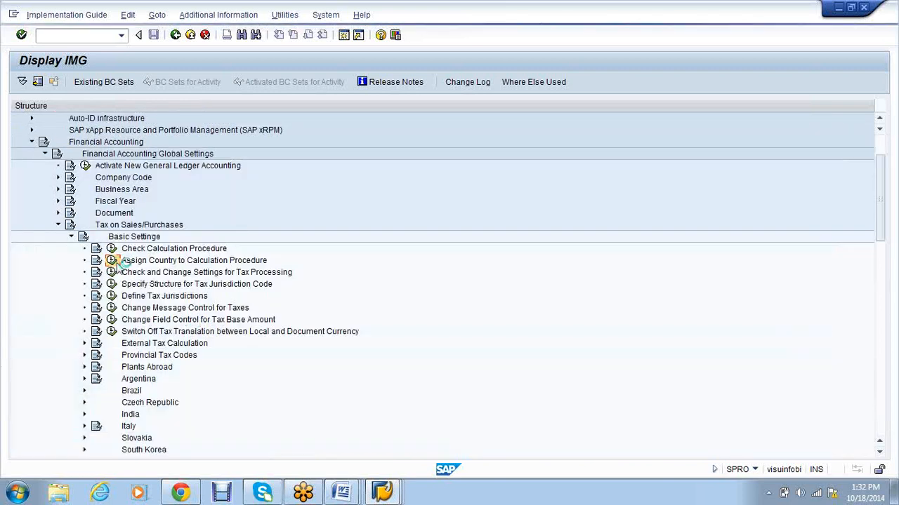
left_click(113, 261)
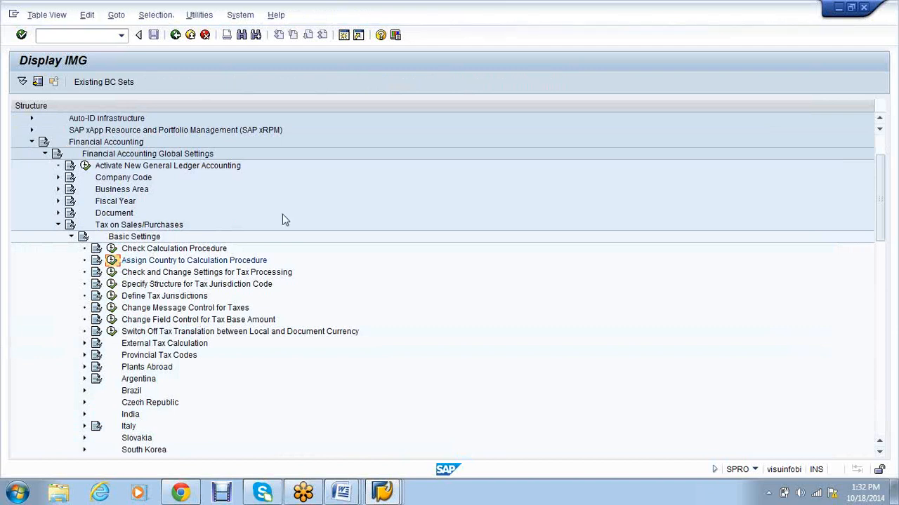
Step: Position the country table on India (IN) and assign it calculation procedure VS01
left_click(149, 382)
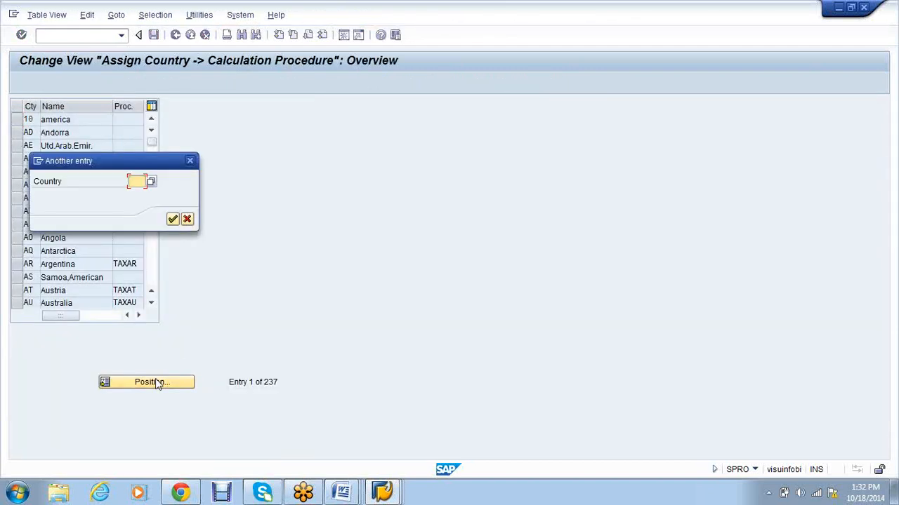
type("IN")
key("Return")
key("BackSpace")
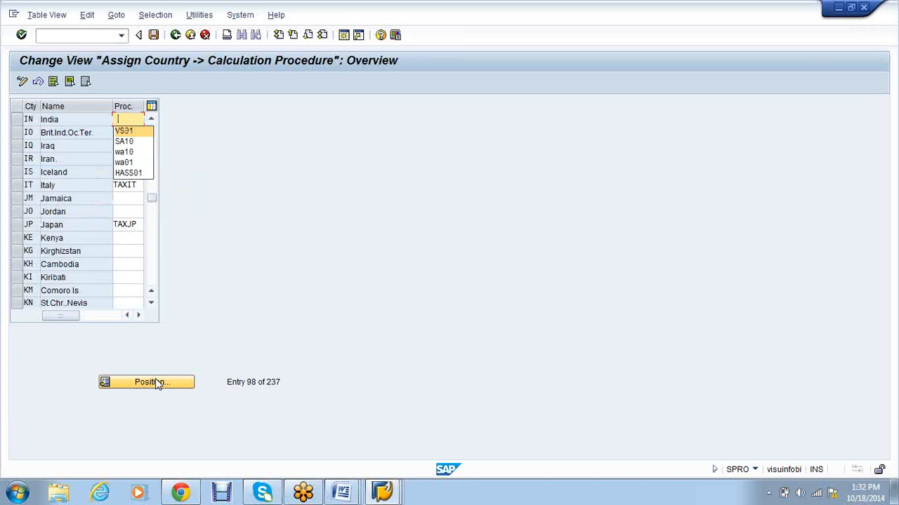
key("Return")
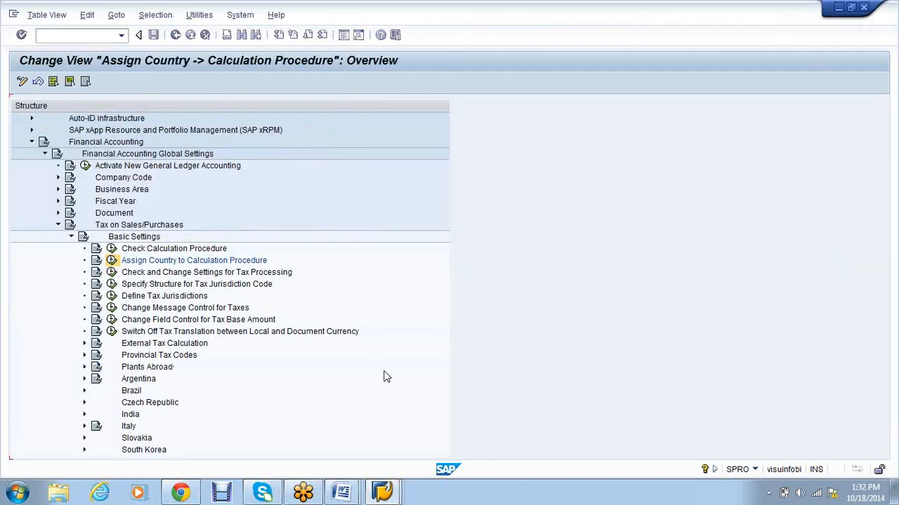
mouse_move(358, 495)
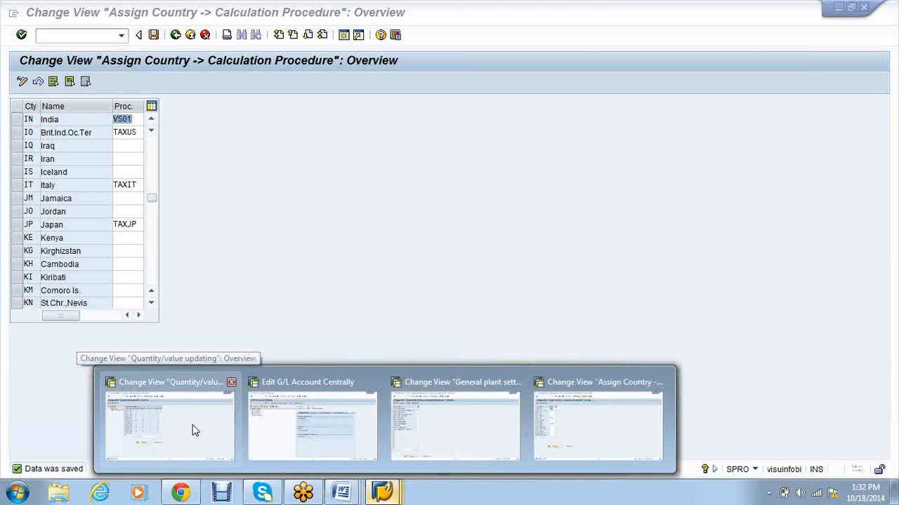
Step: In the other SAP session, start the invoice verification tax defaults transaction
left_click(195, 430)
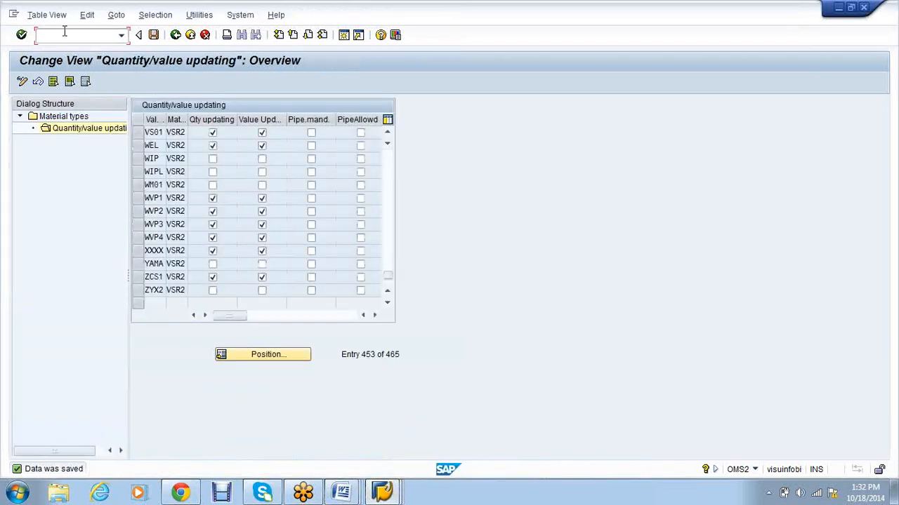
left_click(64, 31)
type("/noms2")
key("Return")
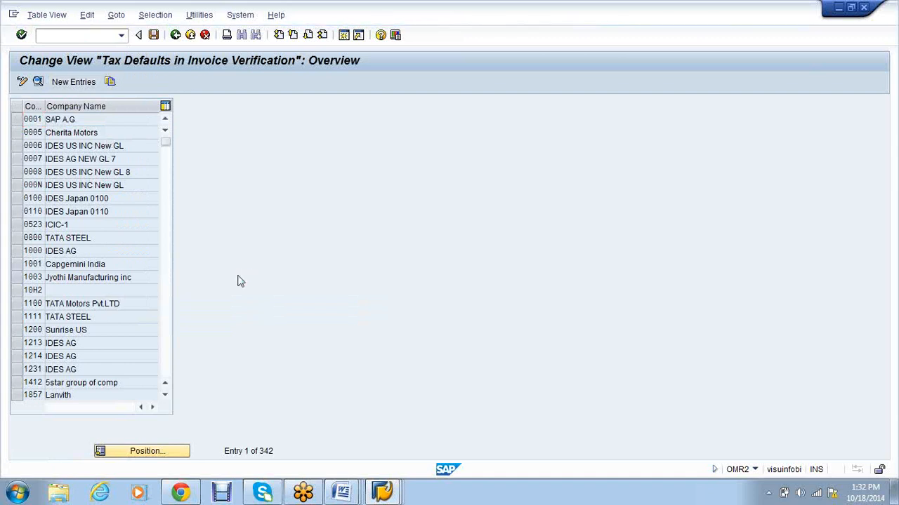
Step: Add company code VS01 with domestic tax code P0 and save it to the customizing request
key("F5")
type("vs01")
key("Tab")
key("Tab")
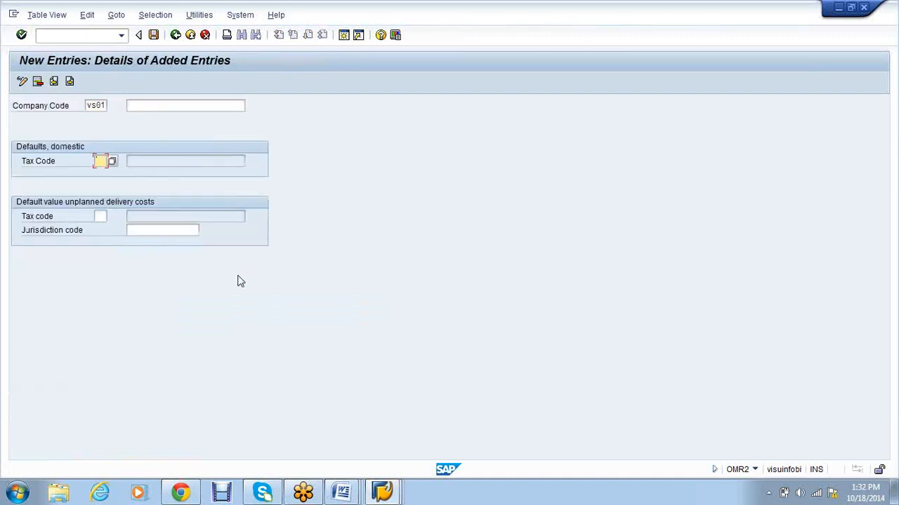
type("P0")
key("Return")
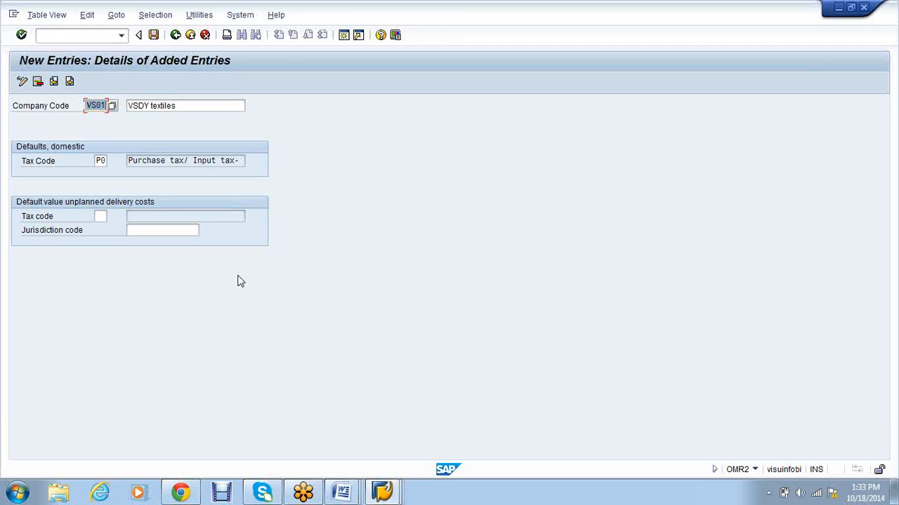
key("ctrl+s")
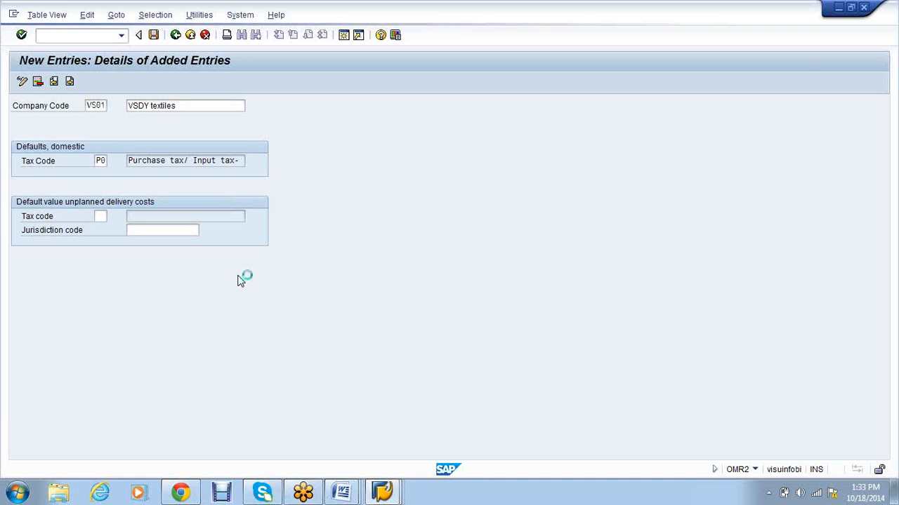
key("Return")
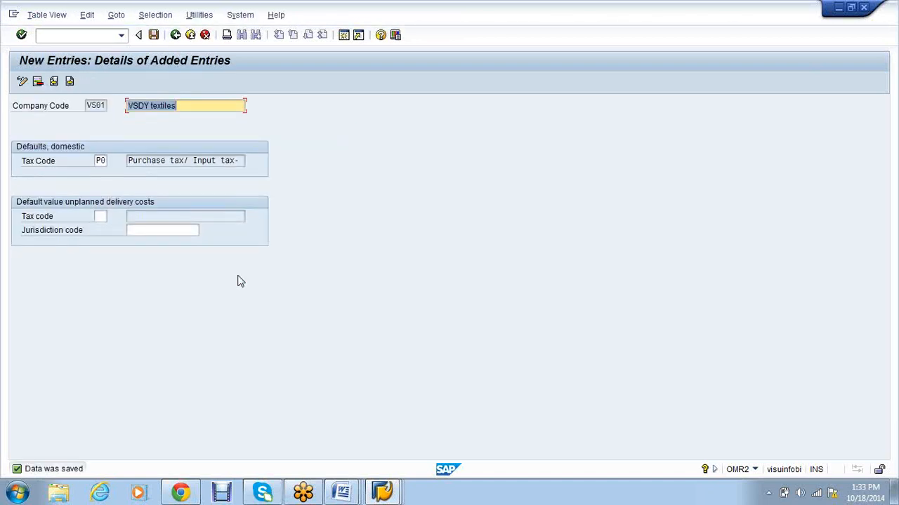
left_click(65, 32)
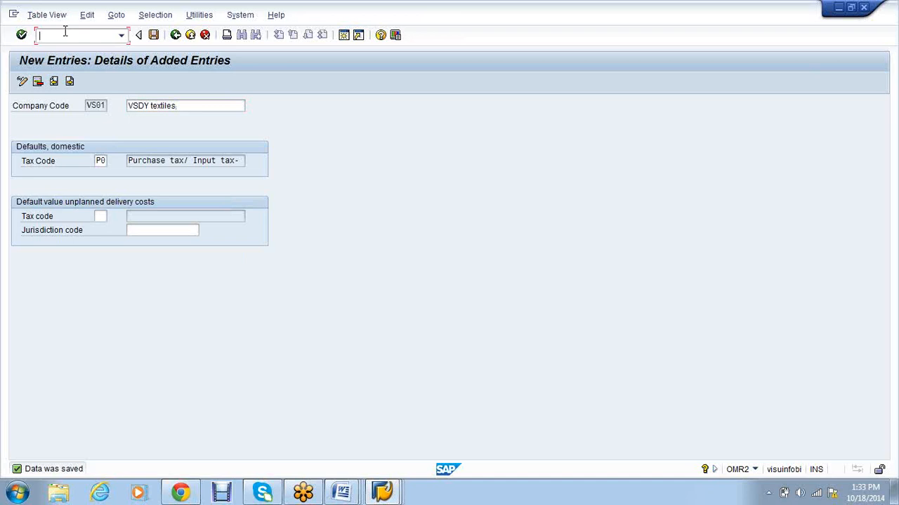
left_click(392, 500)
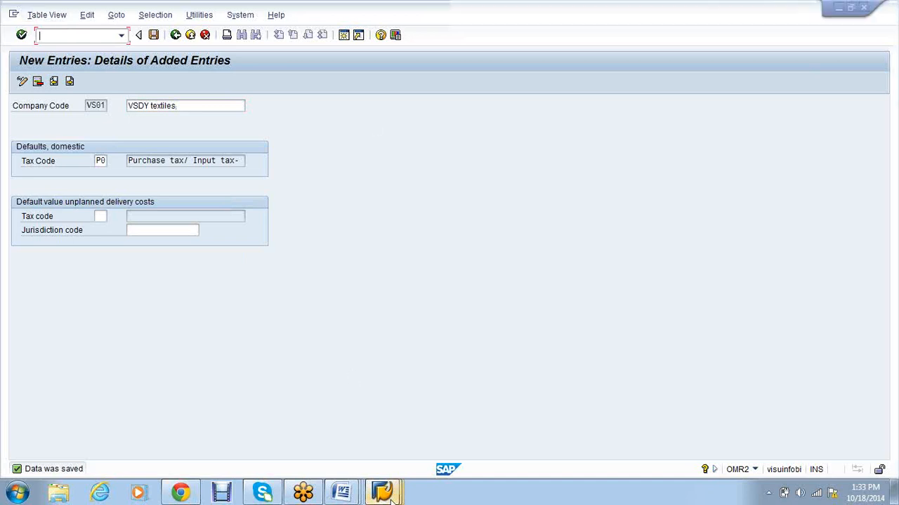
Step: Switch to the General plant settings session and go back to the IMG tree
left_click(392, 500)
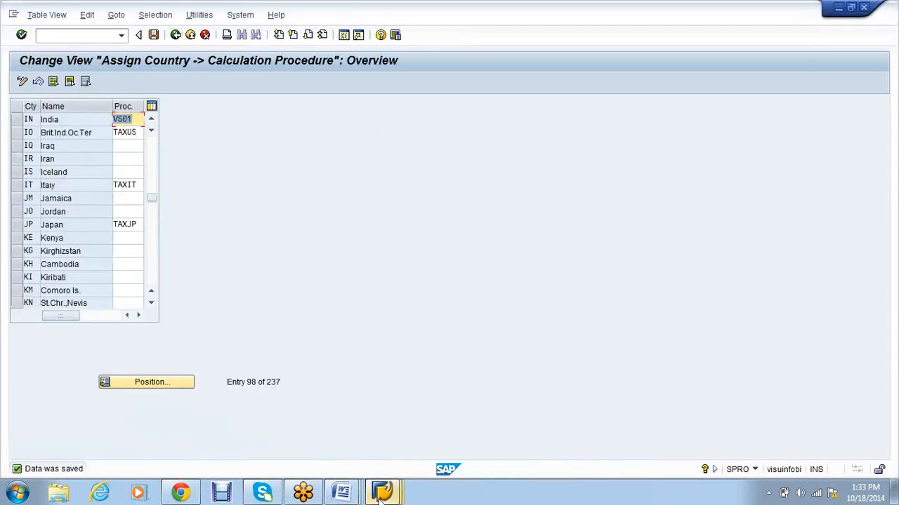
left_click(395, 497)
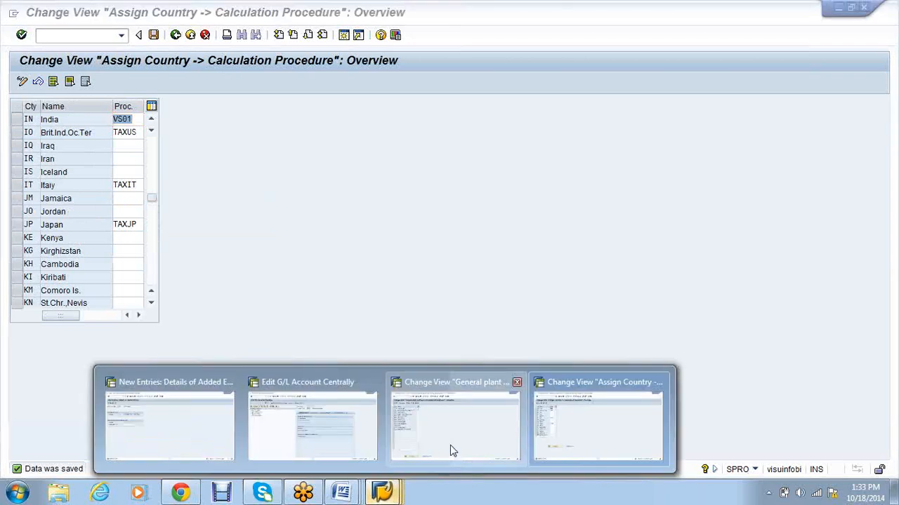
left_click(453, 448)
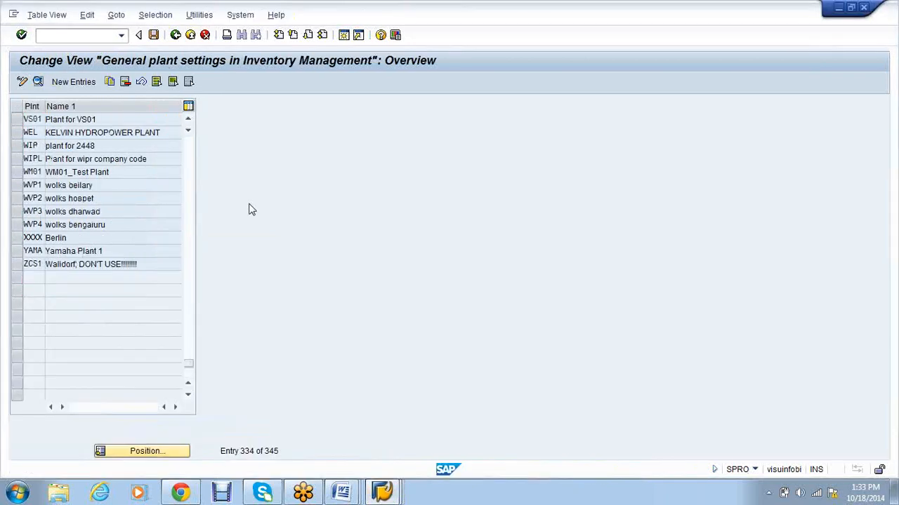
key("F3")
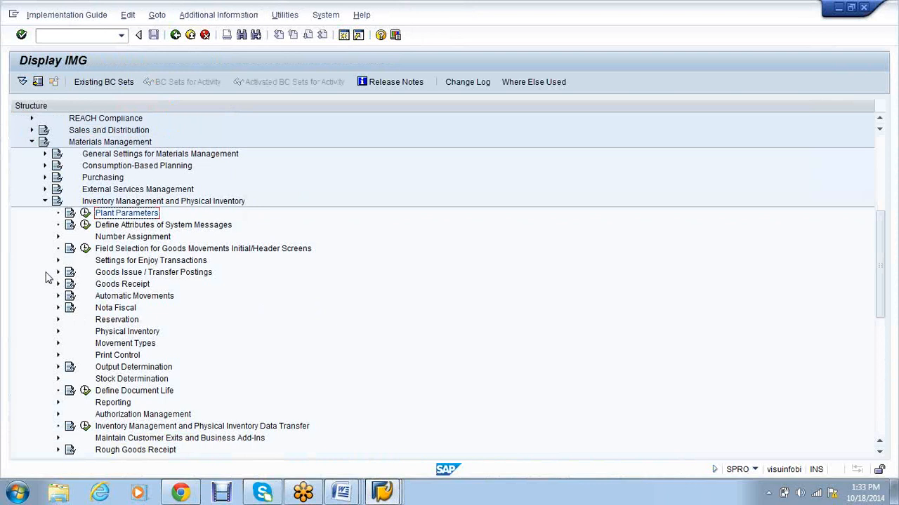
Step: Collapse Inventory Management and run Set Tolerance Limits for Price Variance under Purchasing > Purchase Order
left_click(44, 201)
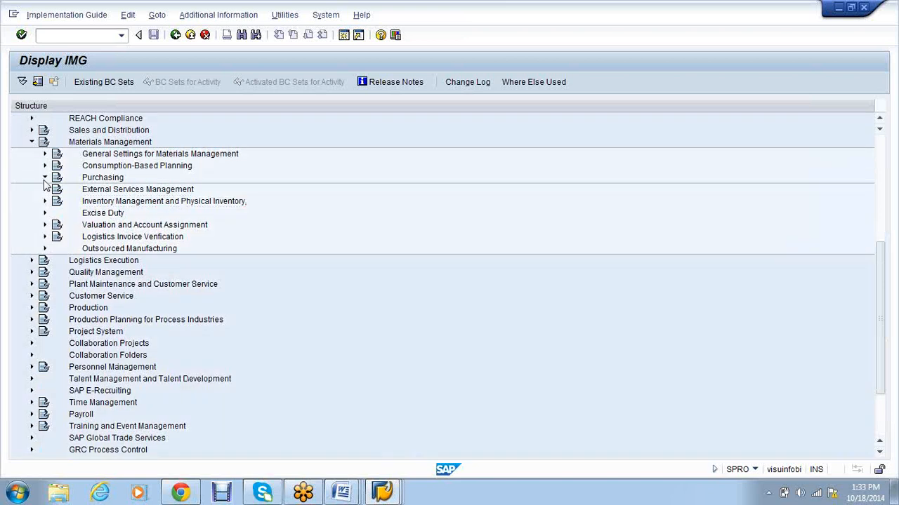
left_click(45, 177)
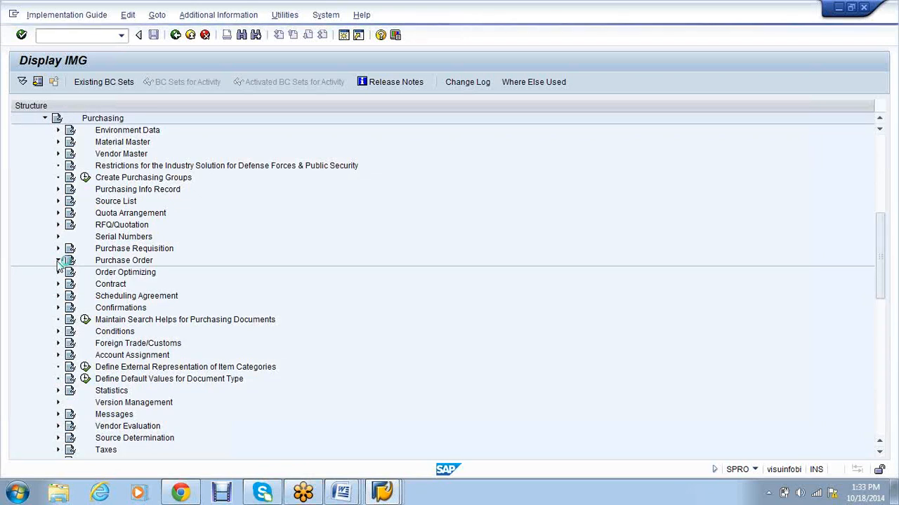
left_click(58, 260)
left_click(99, 250)
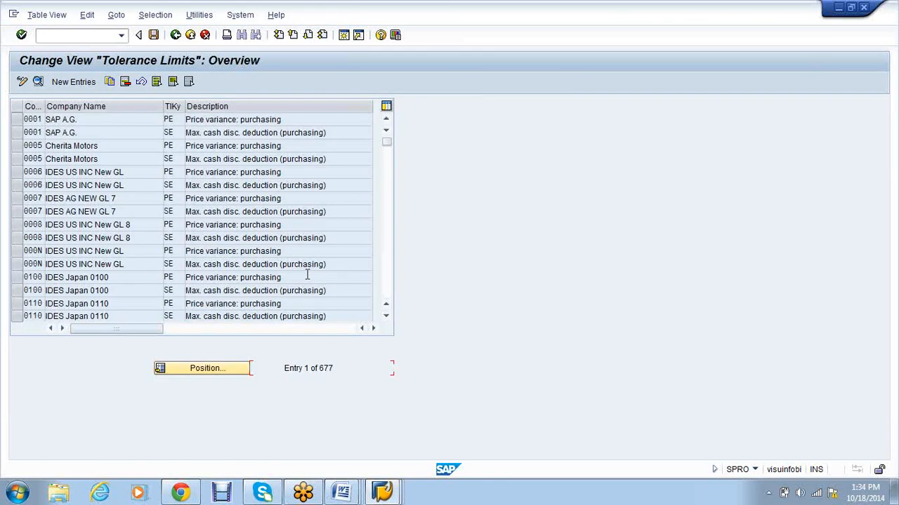
Step: Copy company code 0001's PE and SE tolerance entries to company code VS01 and save
left_click(17, 121)
left_click(17, 133)
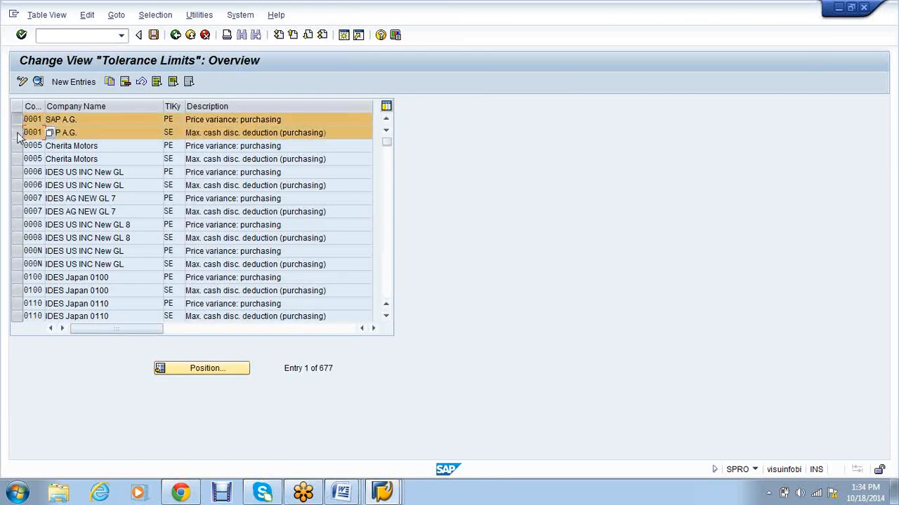
left_click(110, 82)
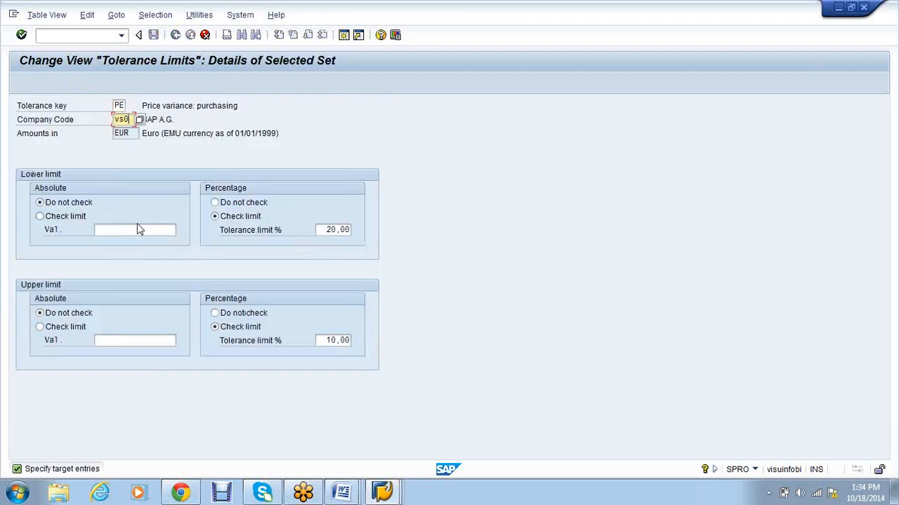
key("Return")
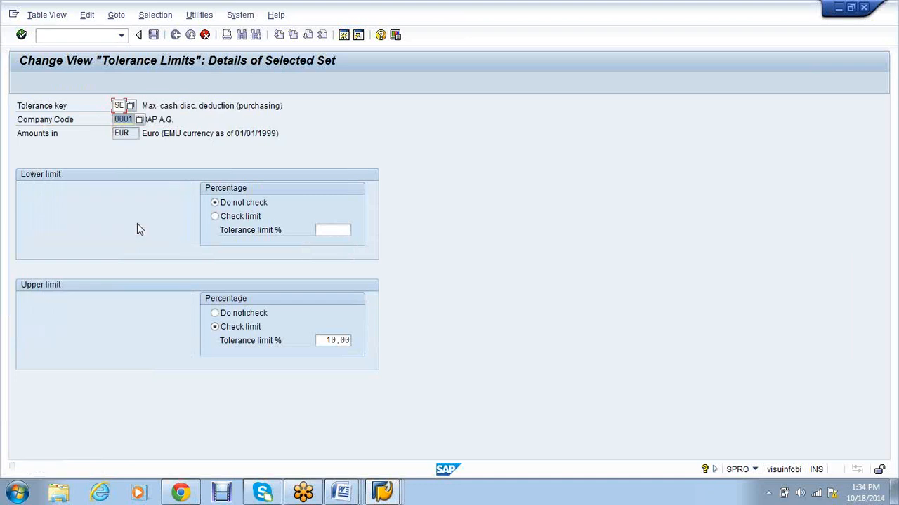
type("vs01")
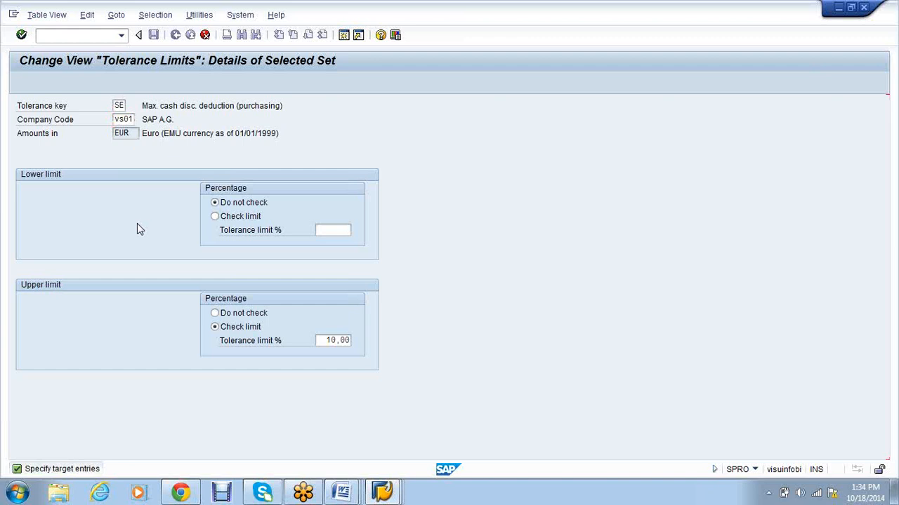
key("Return")
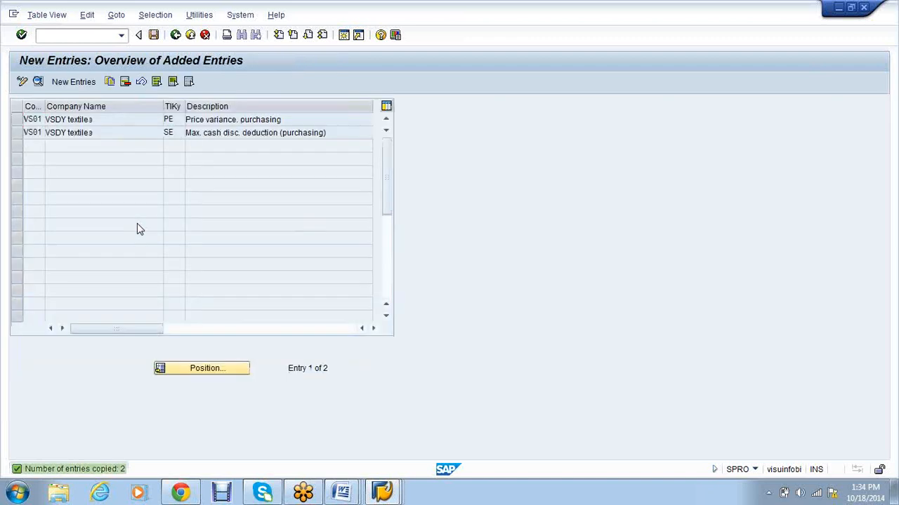
key("ctrl+s")
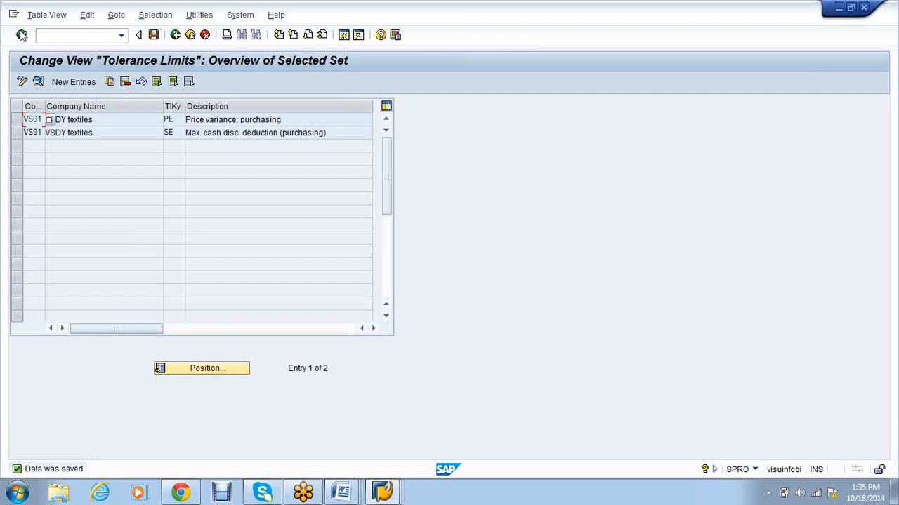
Step: Start the purchasing tolerance limits transaction with /nomo
left_click(46, 31)
type("/nomo")
key("Return")
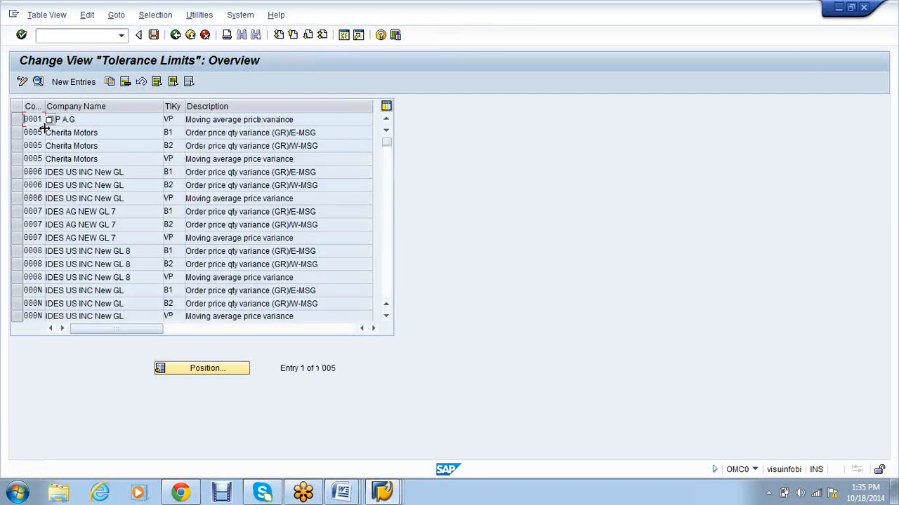
Step: Copy company code 0005's B1, B2 and VP tolerance rows to VS01 and save under a customizing request
left_click_drag(17, 133, 19, 160)
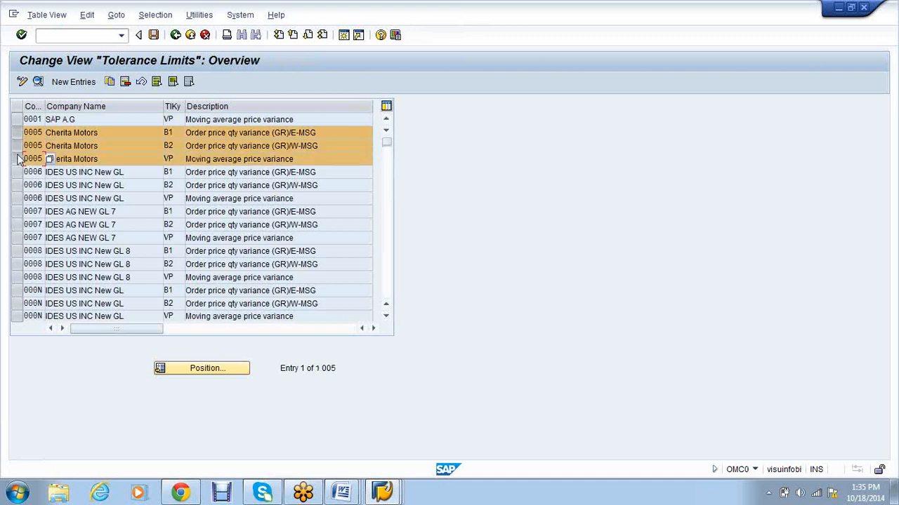
left_click(110, 83)
type("vs")
key("BackSpace")
key("BackSpace")
key("BackSpace")
type("vs")
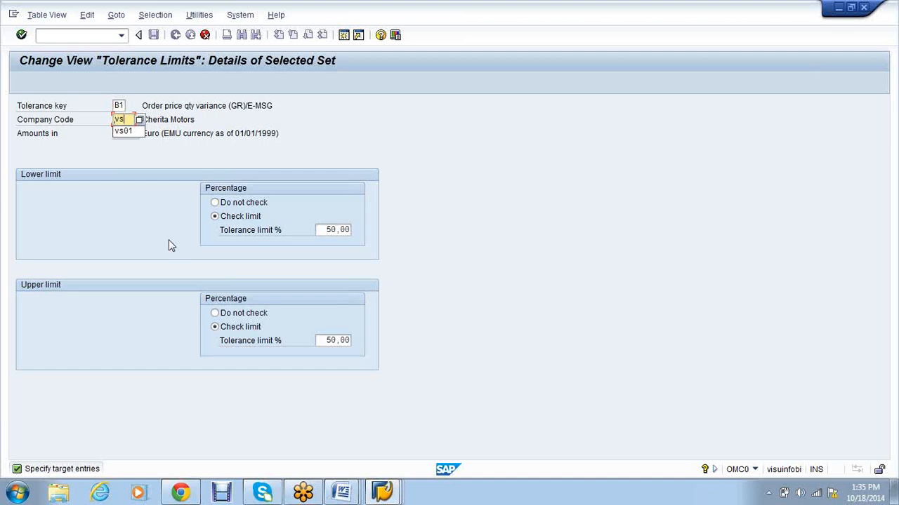
key("Down")
key("Return")
key("Return")
key("Return")
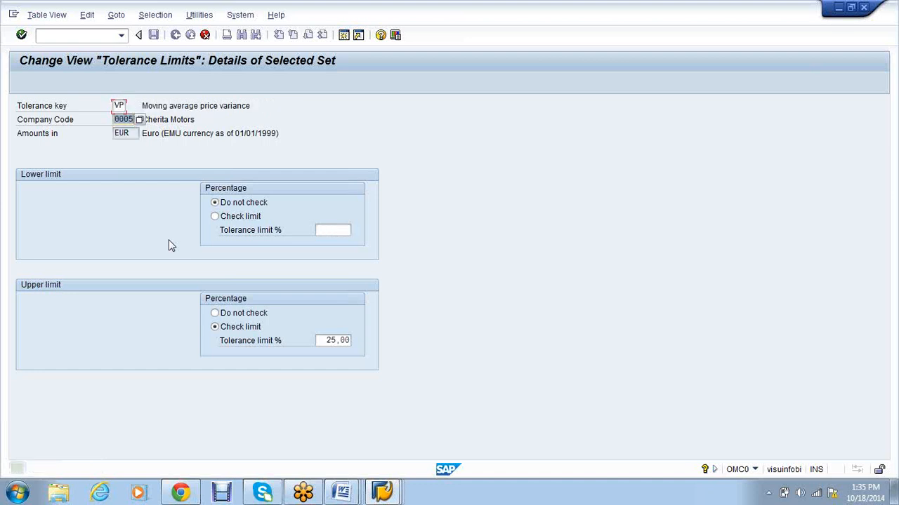
type("vs01")
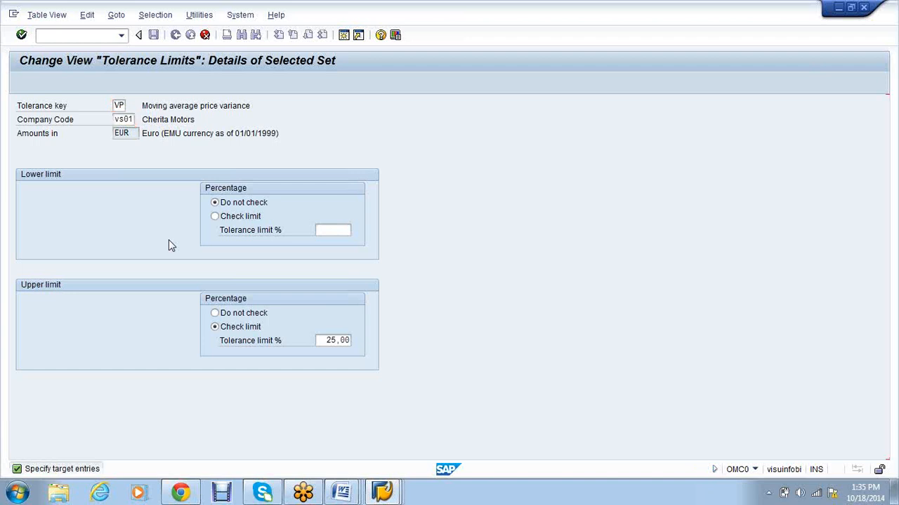
key("Return")
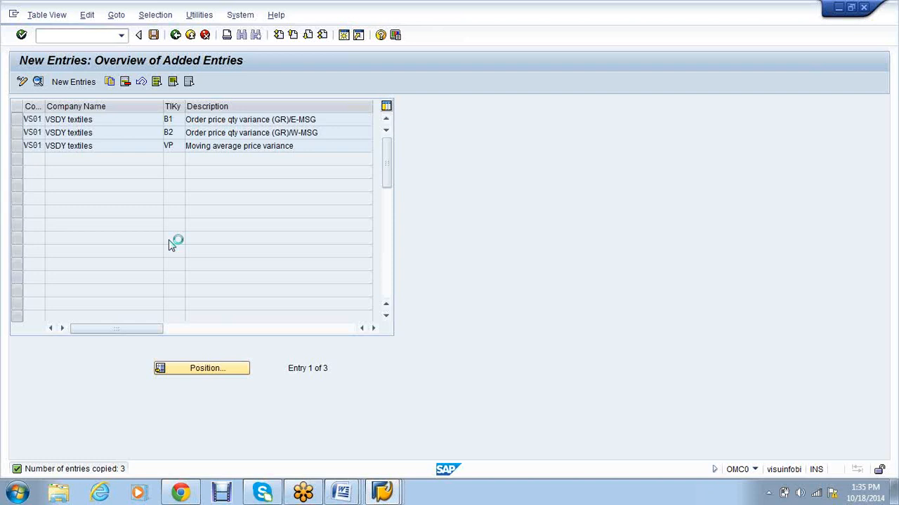
key("ctrl+s")
key("Return")
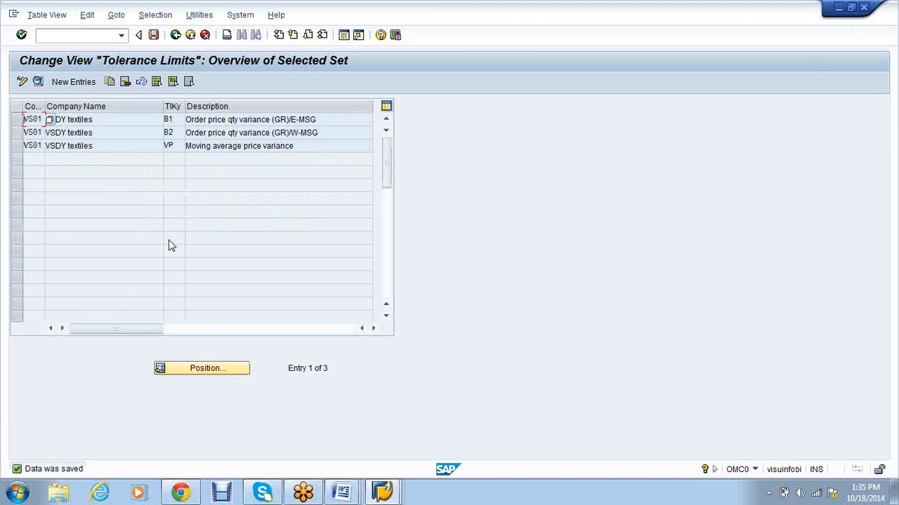
Step: Launch the invoice tolerance limits transaction with /nomr6
left_click(105, 34)
type("/nomr6")
key("Return")
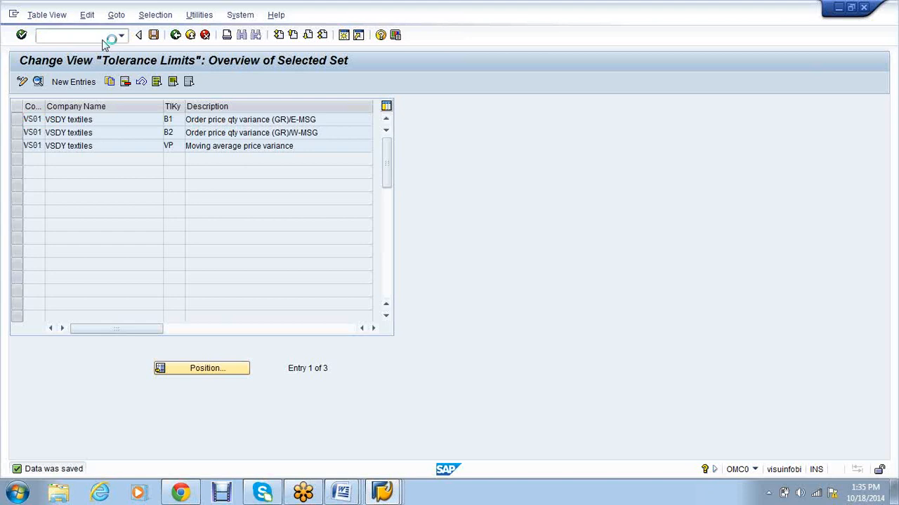
Step: Copy company code 0005's BD and ST invoice tolerance rows to VS01 and save
left_click(20, 162)
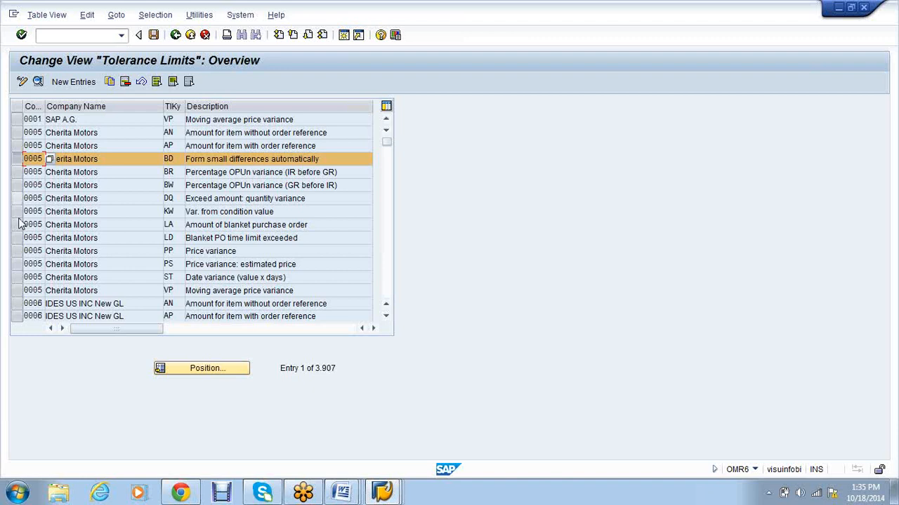
left_click(18, 278)
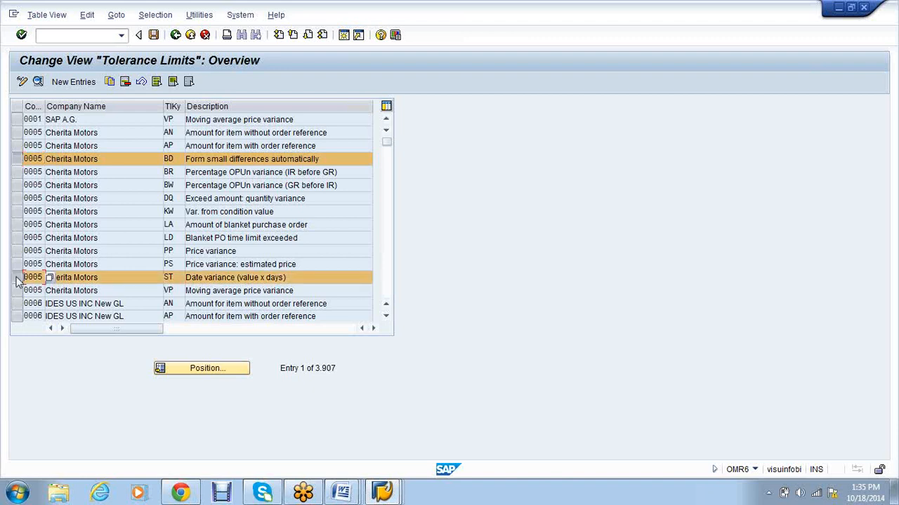
left_click(110, 82)
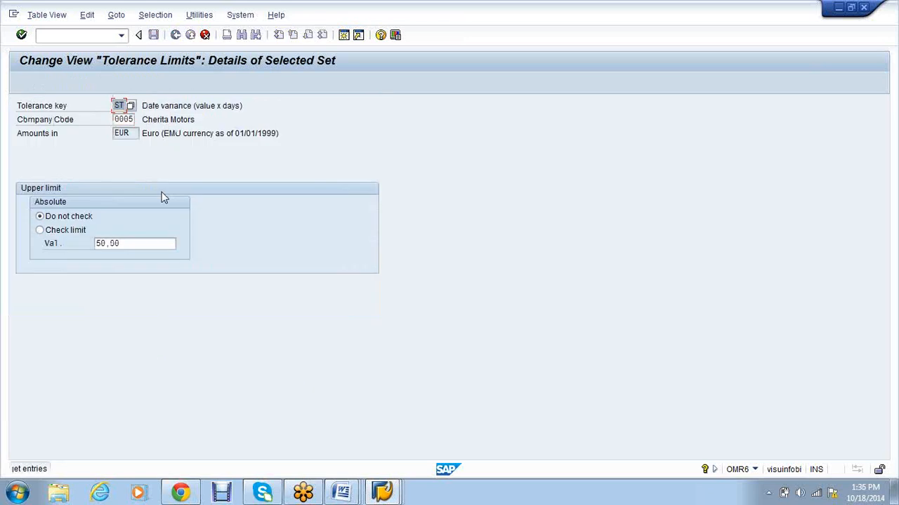
type("vs01")
key("Return")
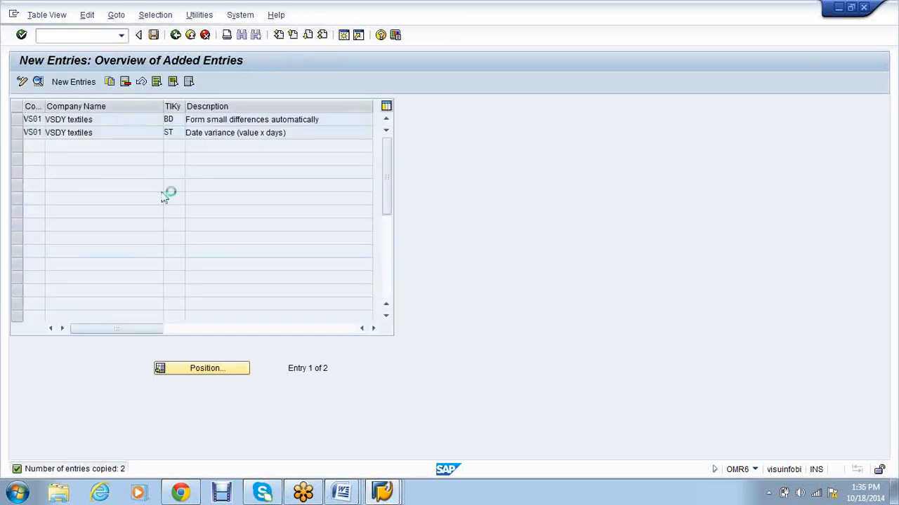
key("ctrl+s")
key("Return")
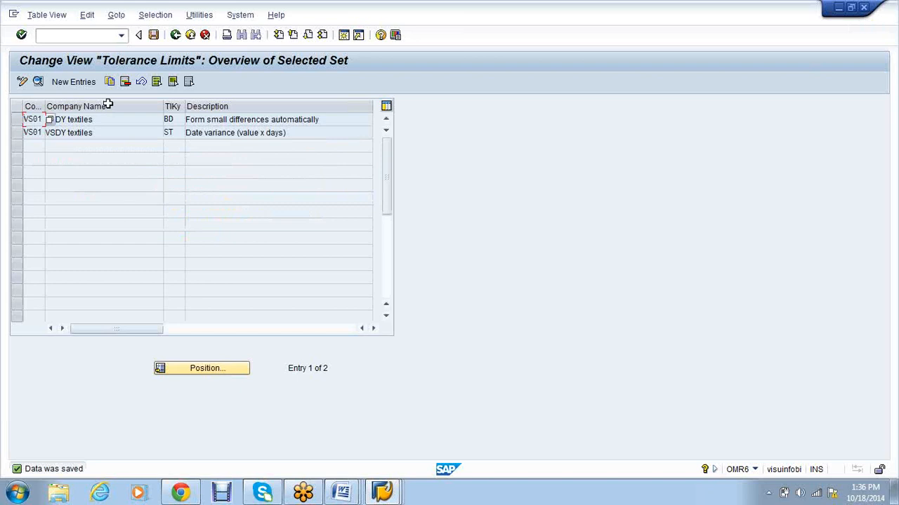
Step: Start the valuation area account determination transaction (OMWD)
left_click(67, 35)
type("/nomwd")
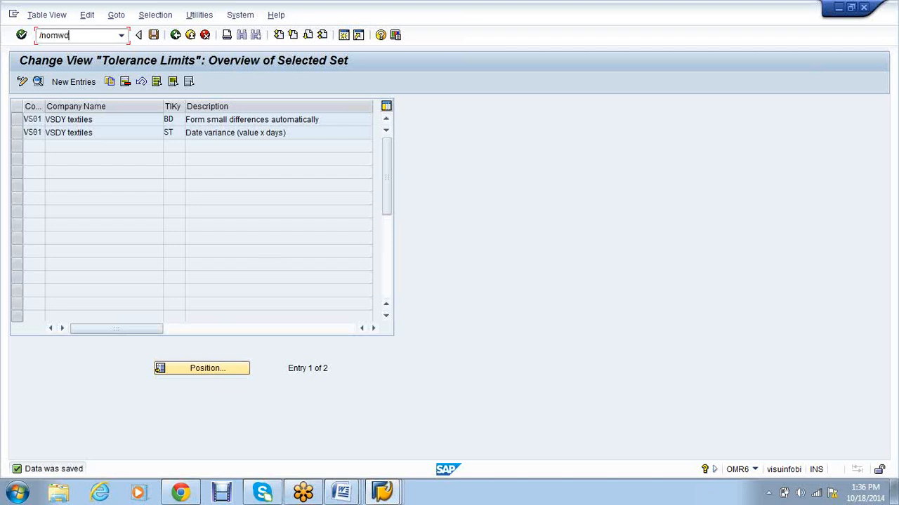
key("Return")
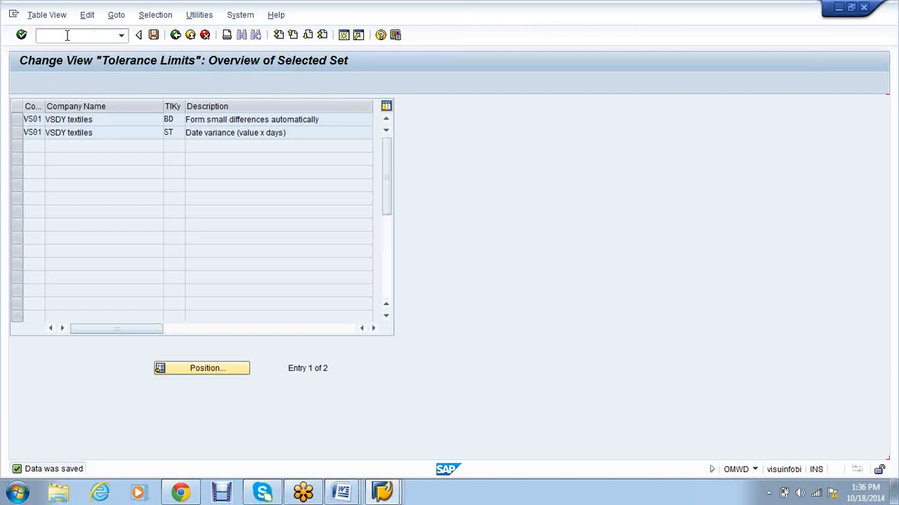
Step: Give valuation area VS01 valuation grouping code X and save, then run /noms
left_click(177, 370)
type("vs01")
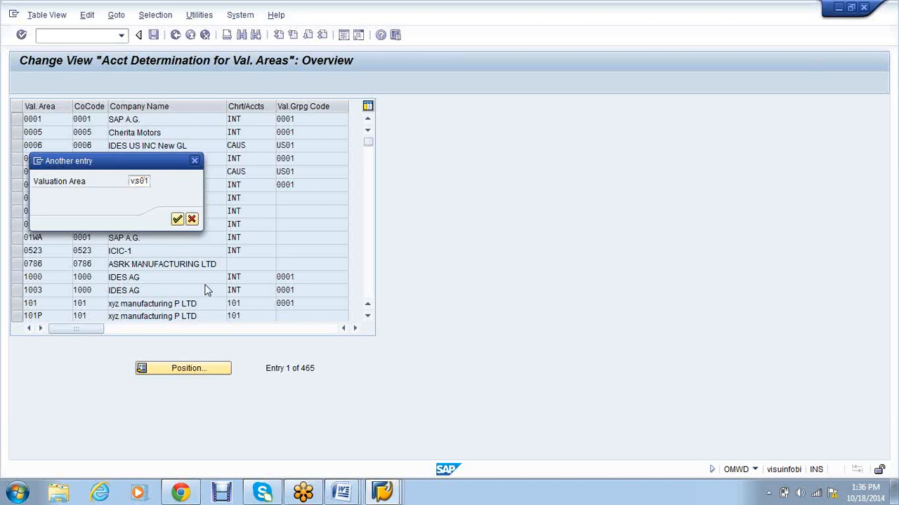
key("Return")
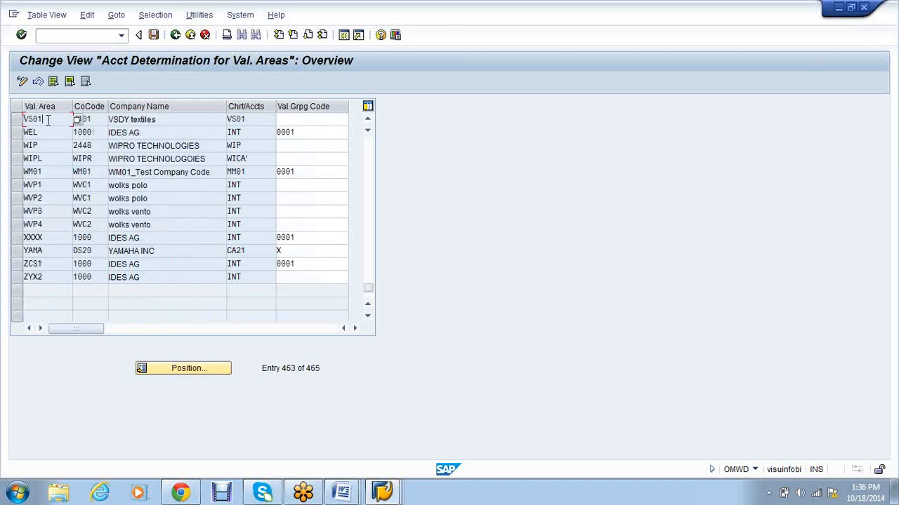
left_click(94, 121)
key("Tab")
type("X")
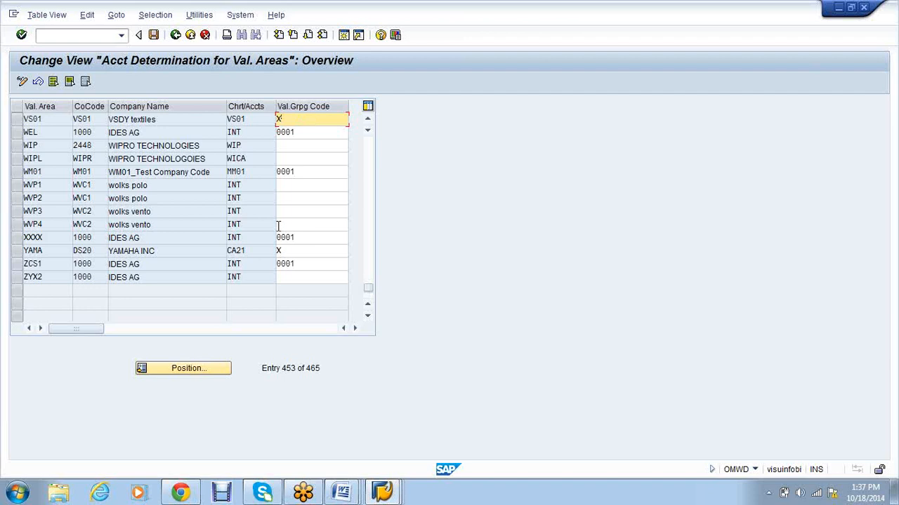
key("Return")
left_click(154, 38)
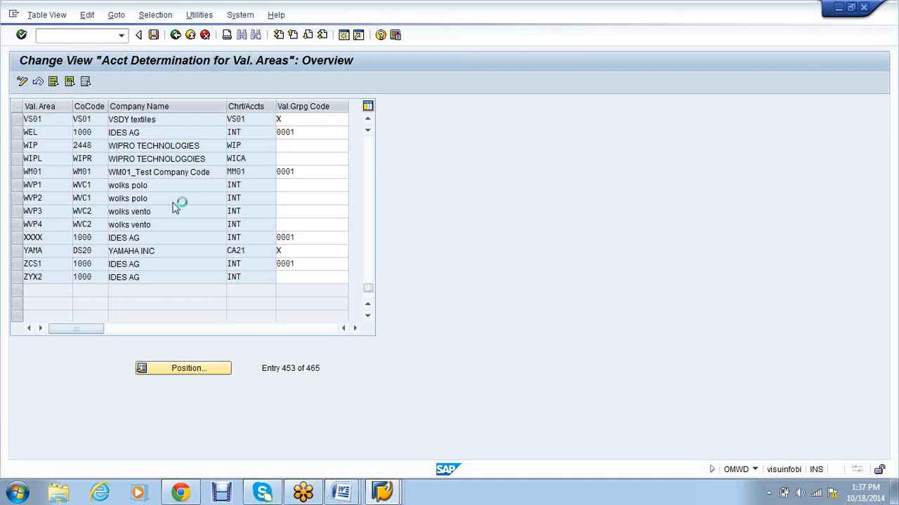
type("/n")
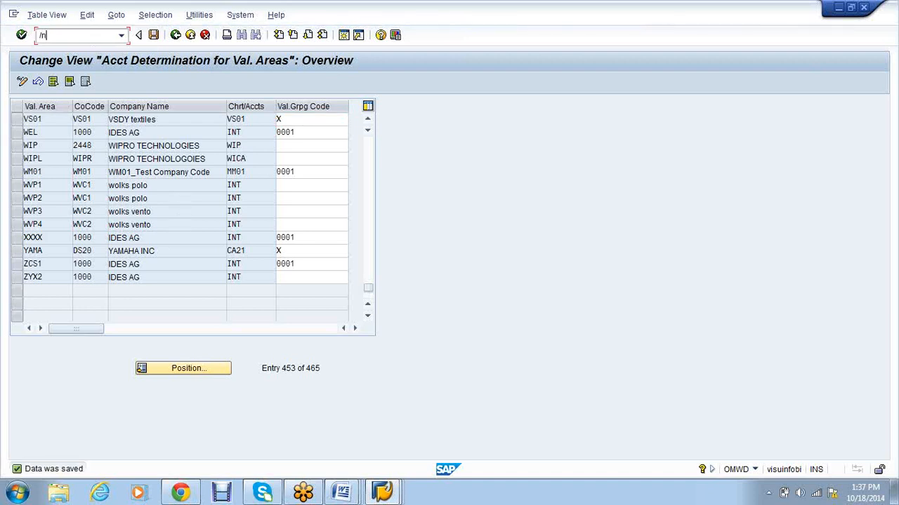
type("omsk")
key("Return")
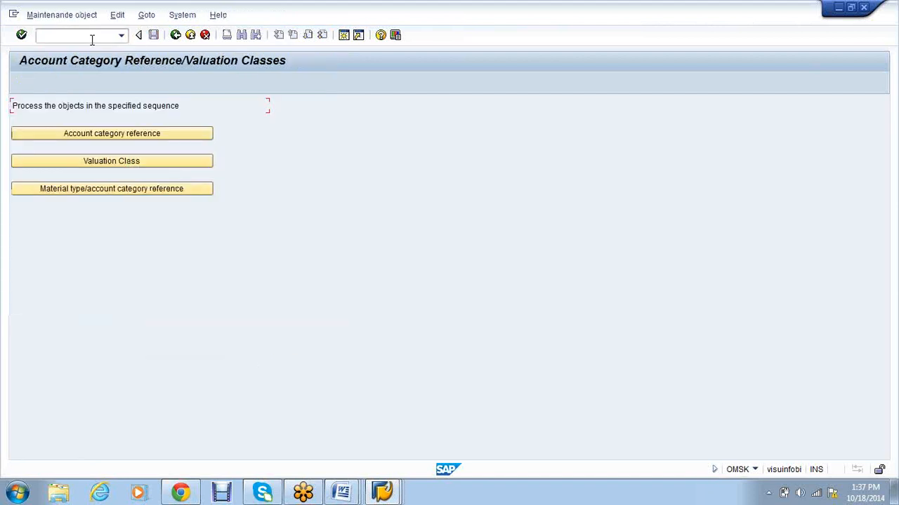
Step: Open the valuation class settings and confirm the customizing request
left_click(111, 161)
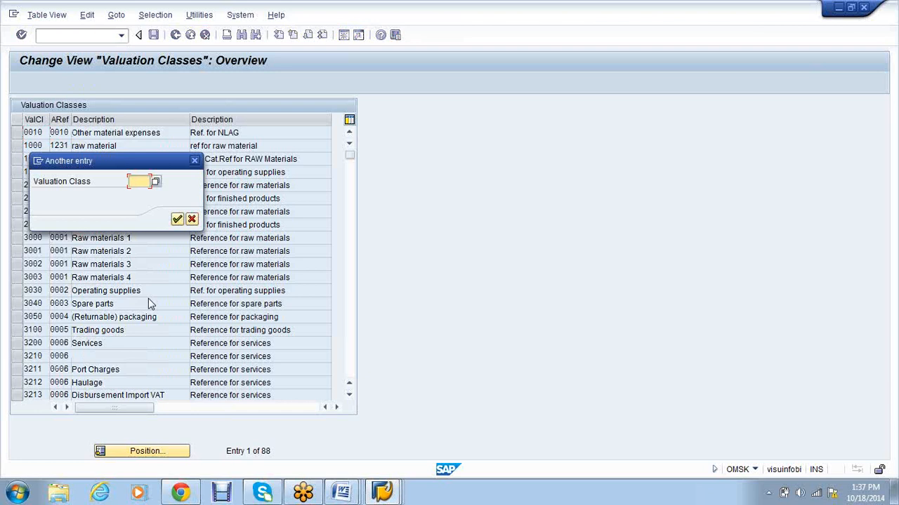
key("Return")
scroll(154, 257, "up", 2)
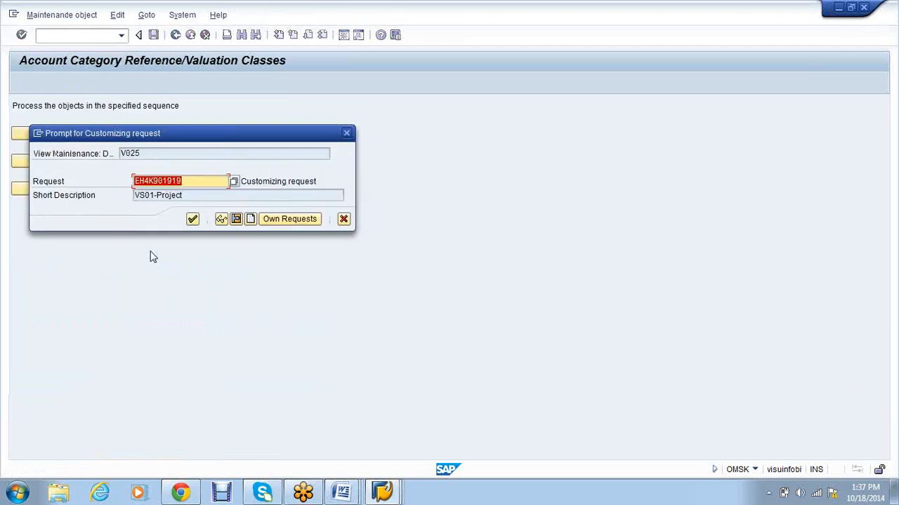
key("Return")
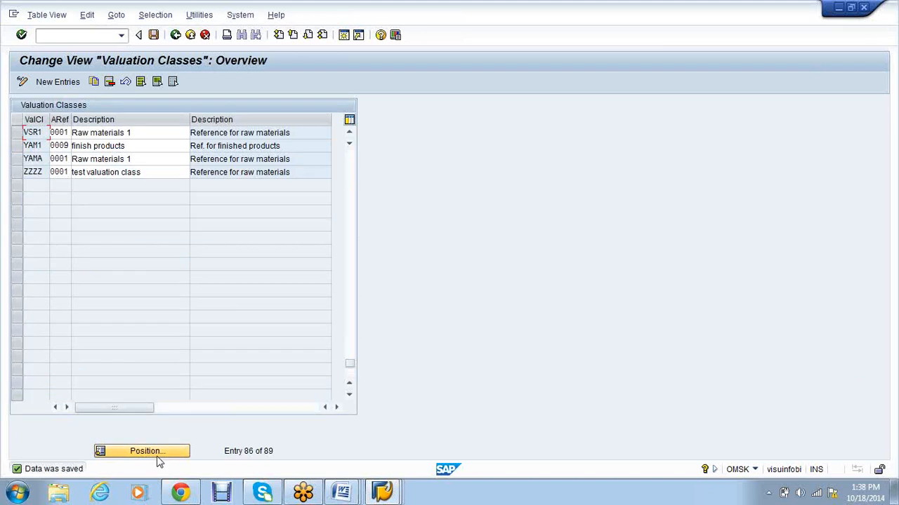
Step: Position on valuation class 7920 and copy it as valuation class VSR2
left_click(158, 452)
type("7920")
key("Return")
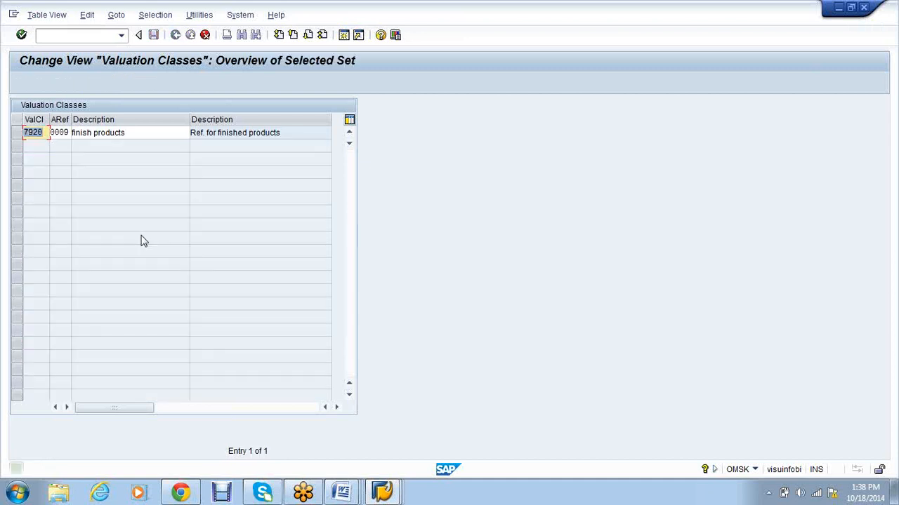
type("VSr2")
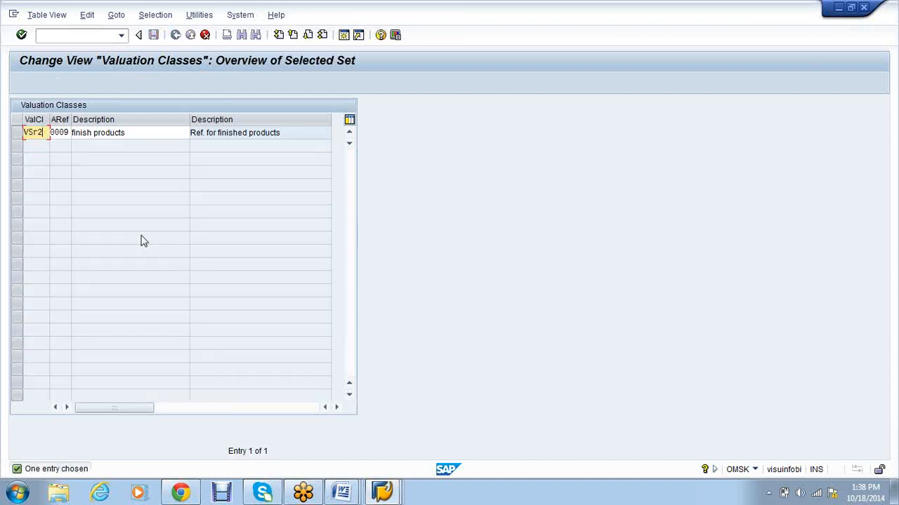
key("Return")
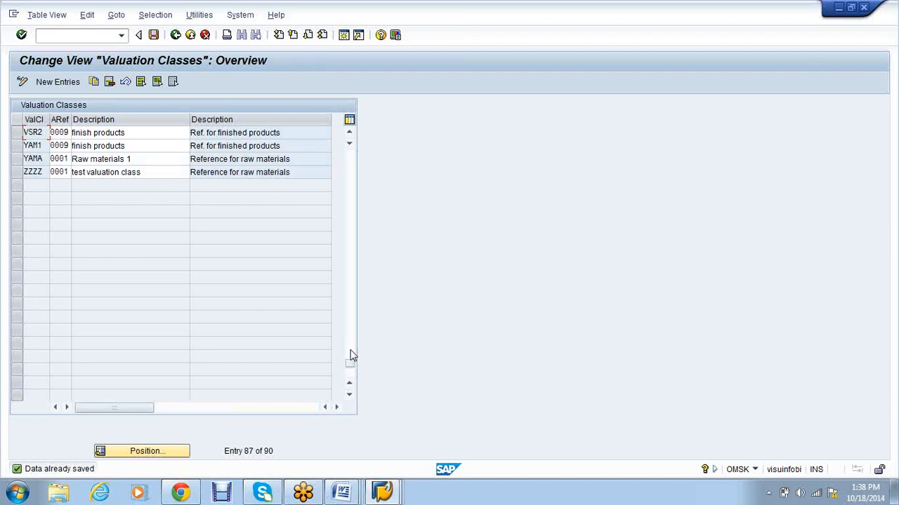
Step: Switch back to the G/L account creation window
left_click(393, 491)
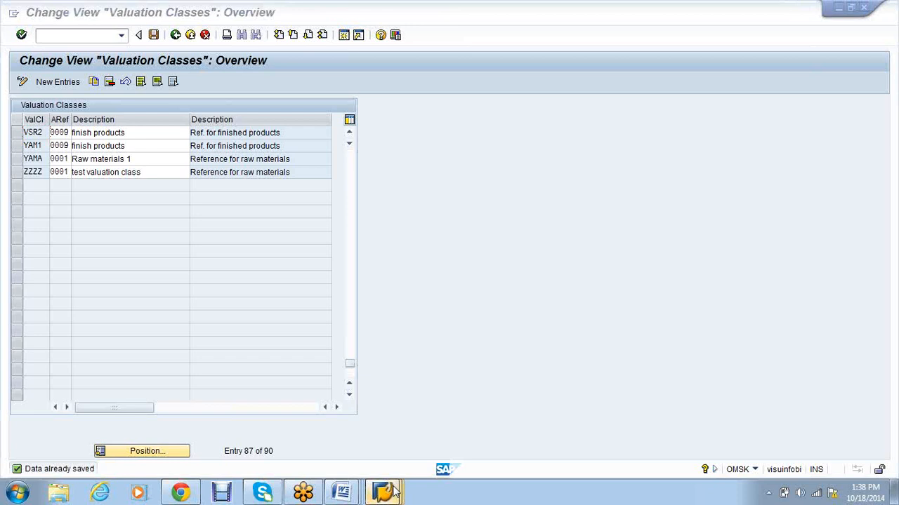
mouse_move(393, 491)
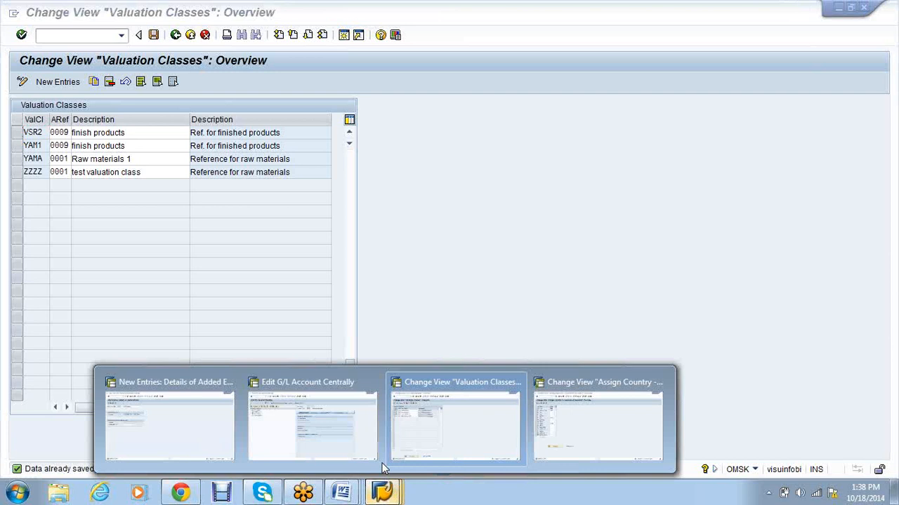
left_click(312, 421)
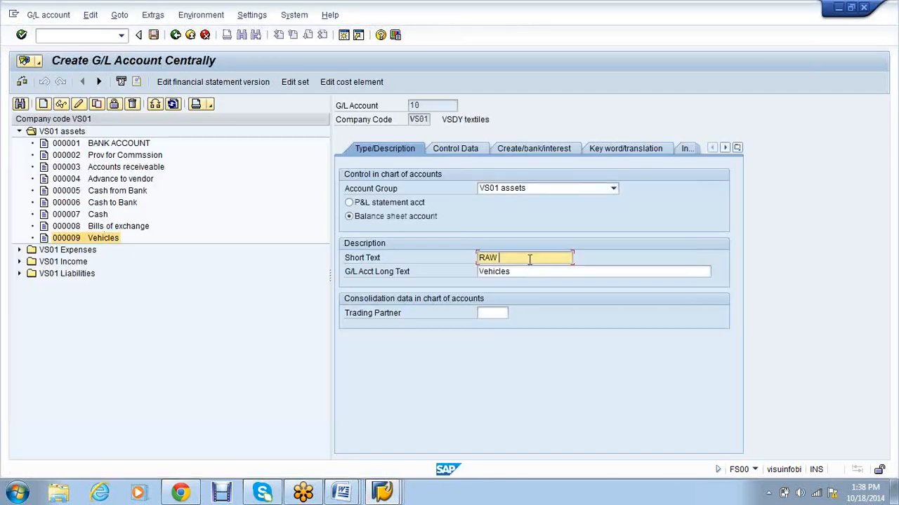
Step: Set account 10's short and long text to RAW MATERIALS
type("MATERIALS")
left_click_drag(542, 257, 478, 257)
key("ctrl+c")
key("Tab")
key("ctrl+v")
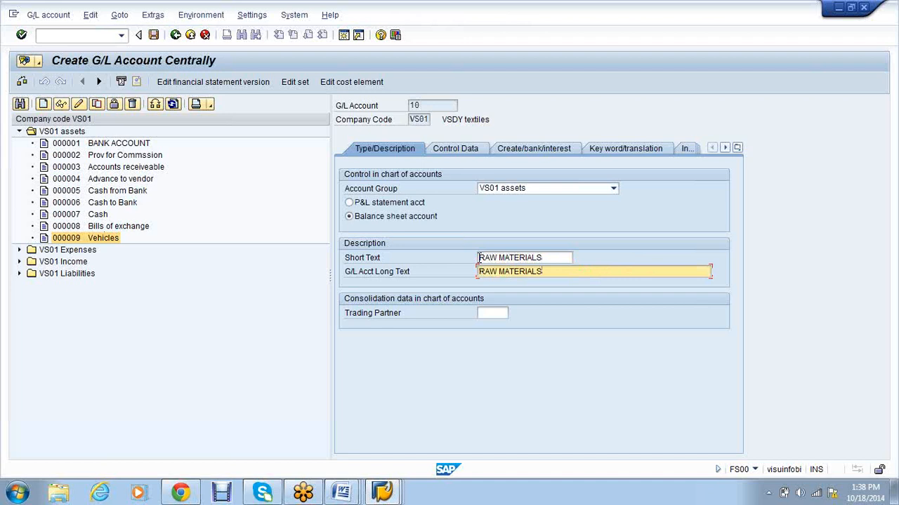
Step: On Control Data, blank the reconciliation account type and keep balances only in local currency
left_click(457, 152)
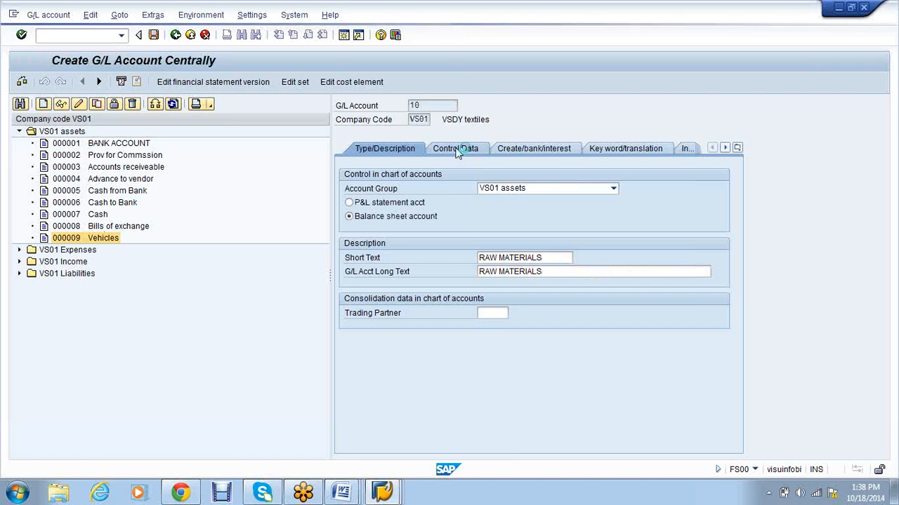
left_click(564, 271)
left_click(524, 320)
left_click(541, 285)
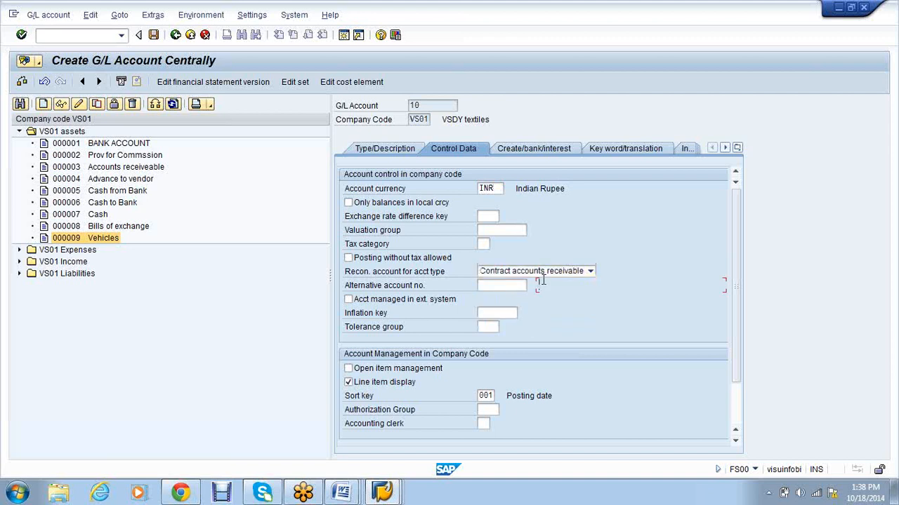
left_click(542, 273)
left_click(527, 328)
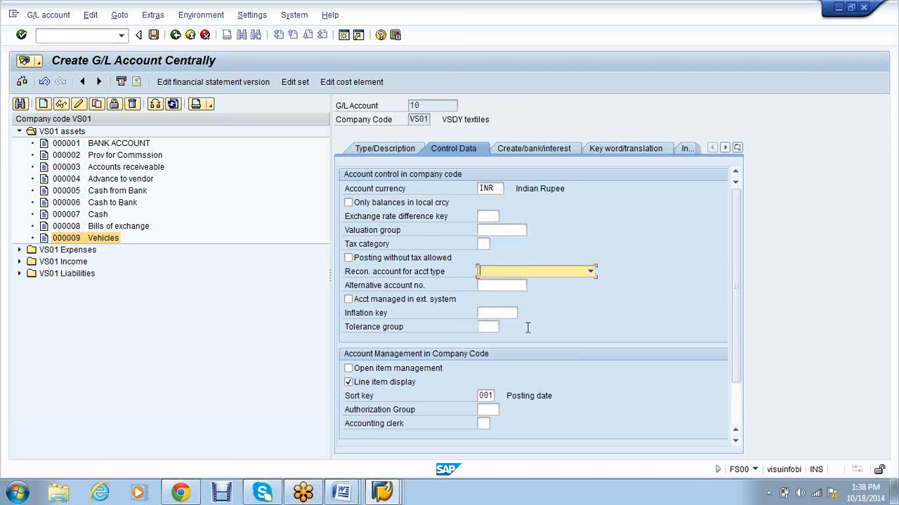
left_click(349, 202)
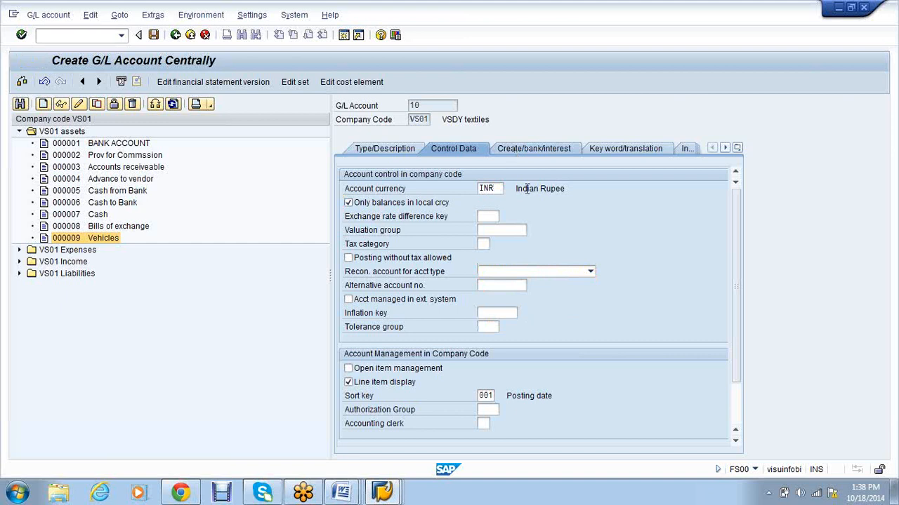
Step: Make RAW MATERIALS post automatically only, then copy it to a new account
left_click(532, 148)
left_click(348, 202)
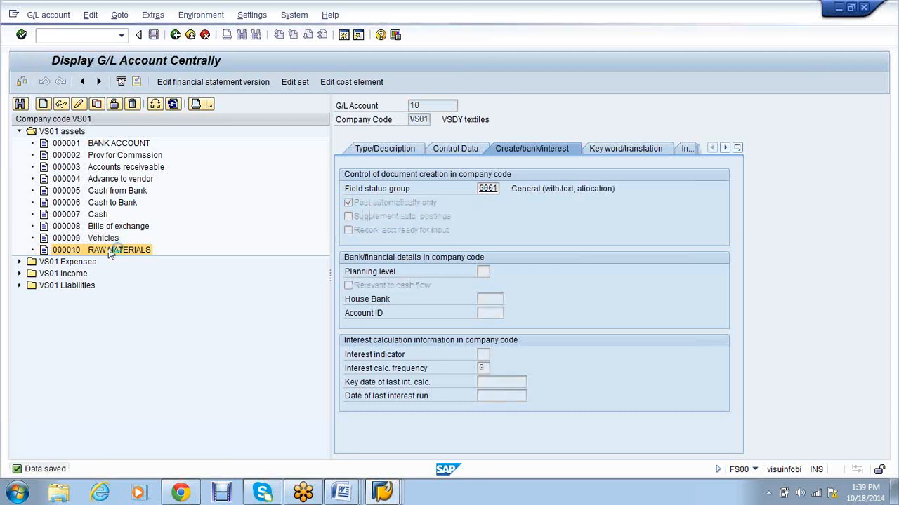
left_click(158, 210)
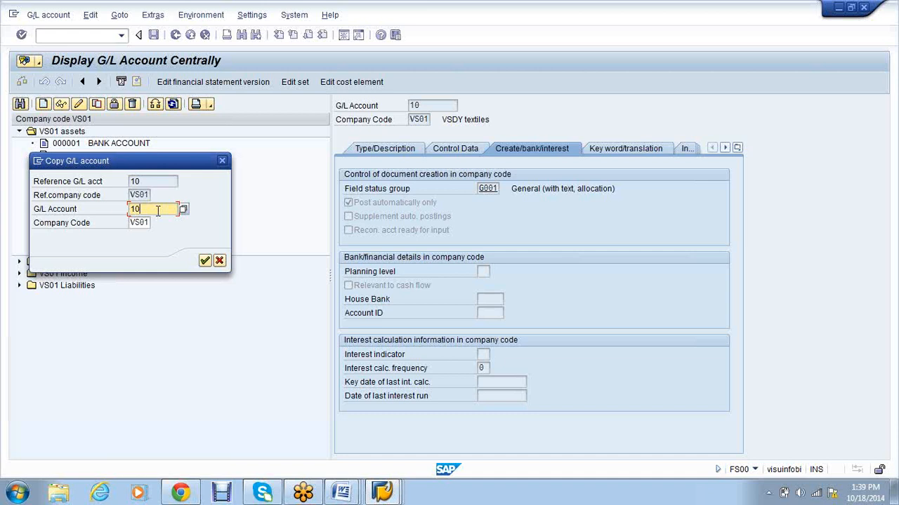
Step: Create account 11 with short and long text FINISHED GOODS and save it
key("BackSpace")
type("1")
key("Return")
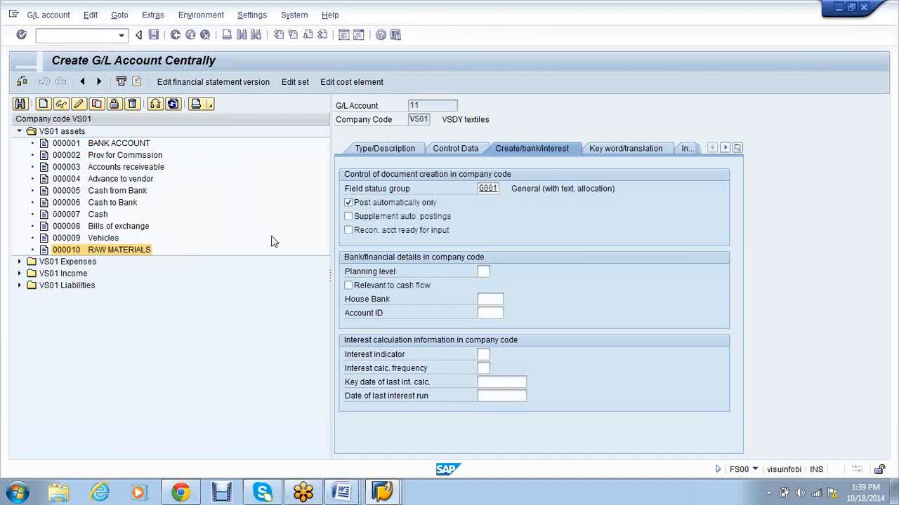
left_click(553, 258)
type("FINISHED GOODS")
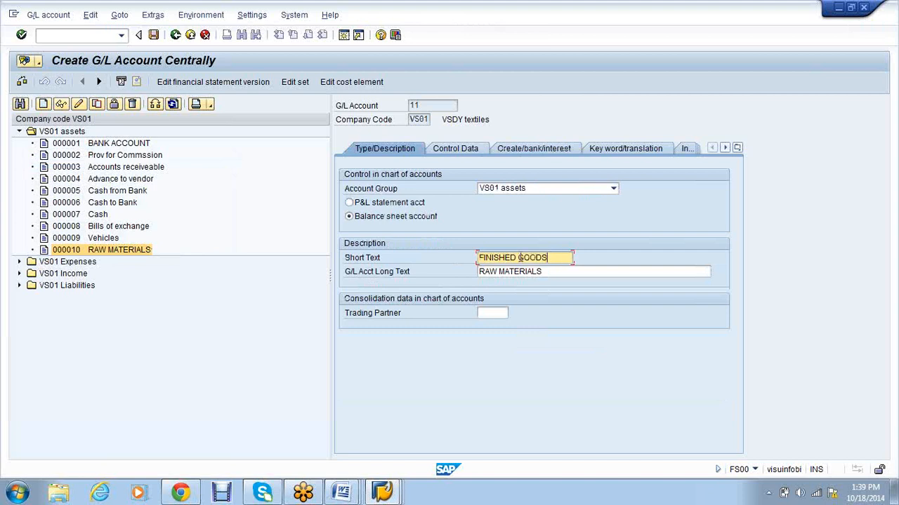
left_click_drag(557, 258, 472, 260)
key("Tab")
key("ctrl+v")
key("ctrl+s")
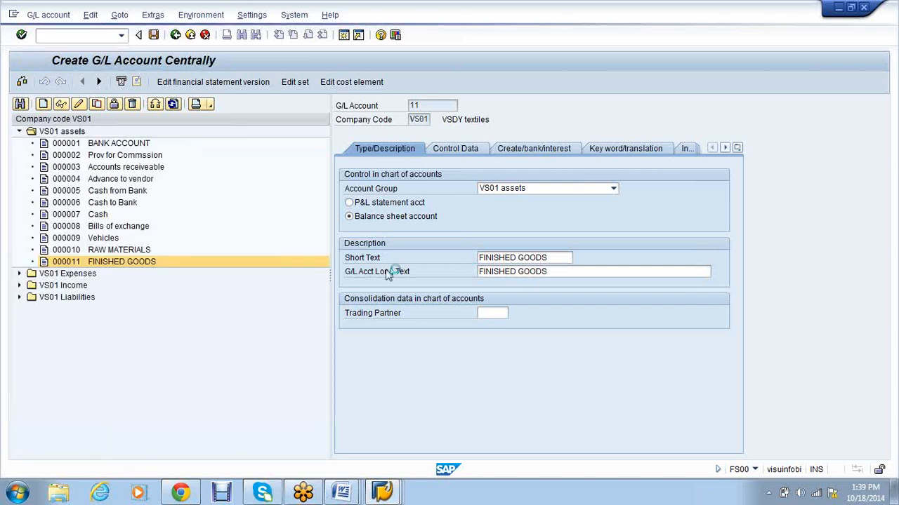
Step: Under VS01 Liabilities, copy Accumulated DEP account 100006 to new account 100007
left_click(19, 131)
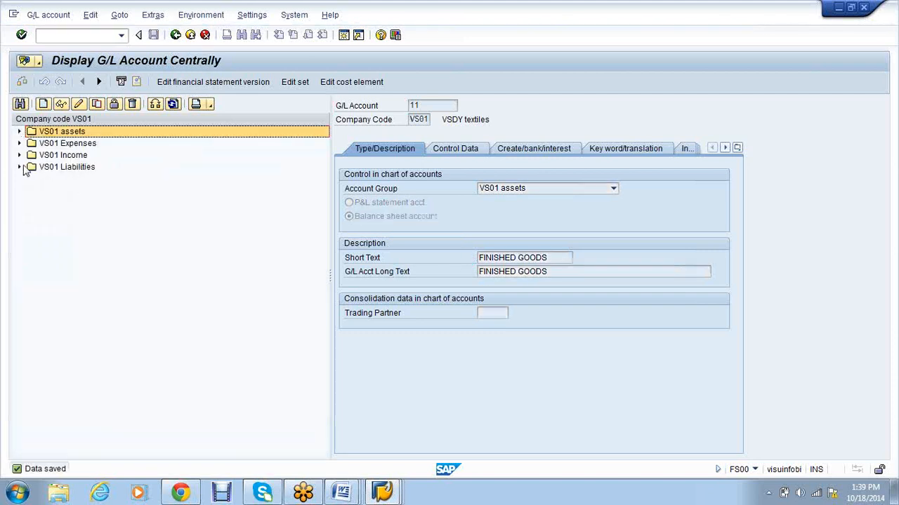
left_click(19, 167)
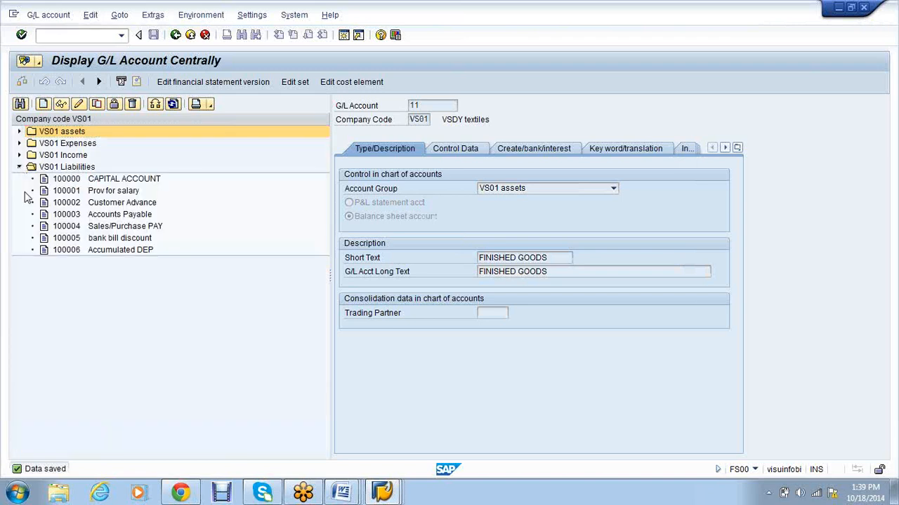
left_click(95, 253)
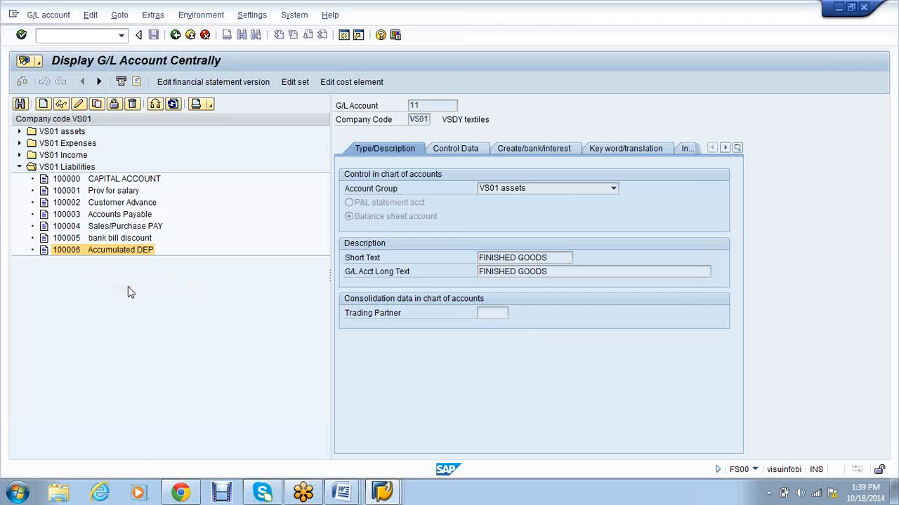
key("Right")
key("BackSpace")
type("7")
key("Return")
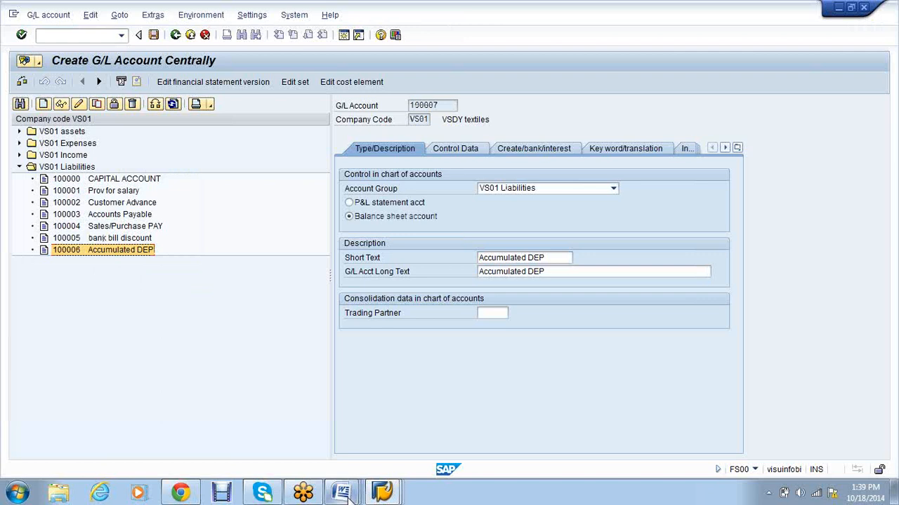
Step: Set account 100007's short and long text to GR/IR CLEARING
left_click(341, 494)
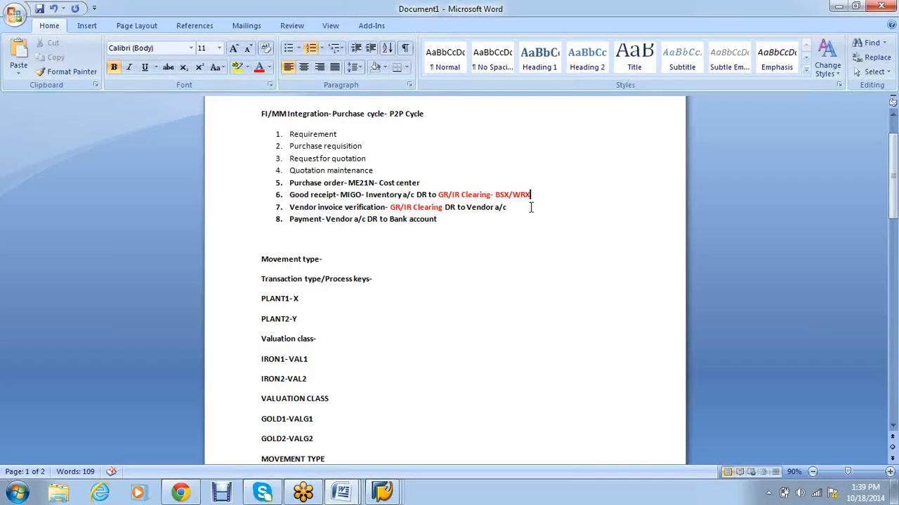
mouse_move(381, 494)
left_click(312, 414)
type("GR")
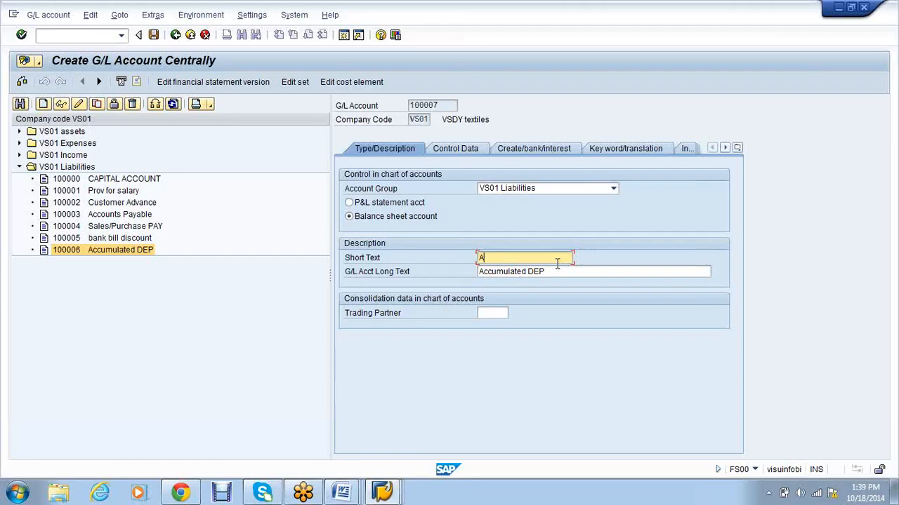
type("/IR CLEARING")
left_click_drag(557, 258, 457, 259)
key("ctrl+c")
key("Tab")
key("ctrl+v")
Step: Blank the reconciliation account type and set tax category * to allow all tax types
left_click(456, 150)
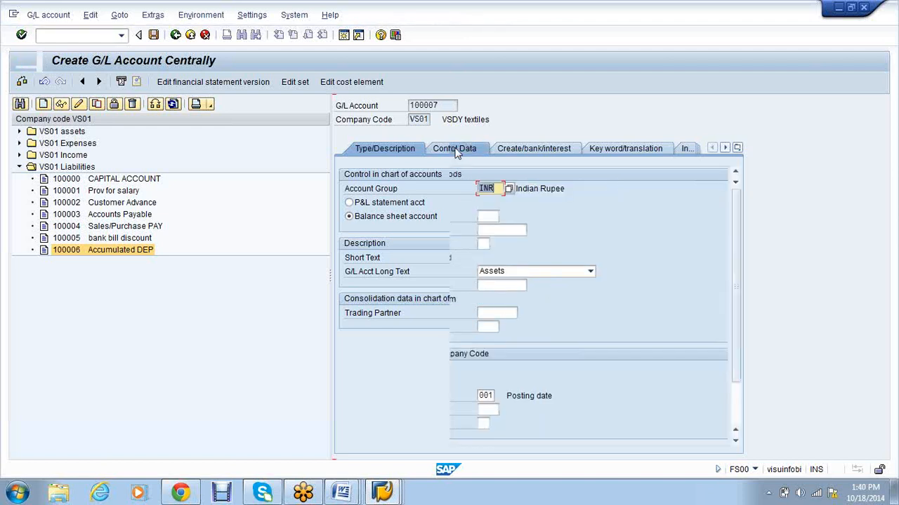
left_click(589, 272)
left_click(542, 326)
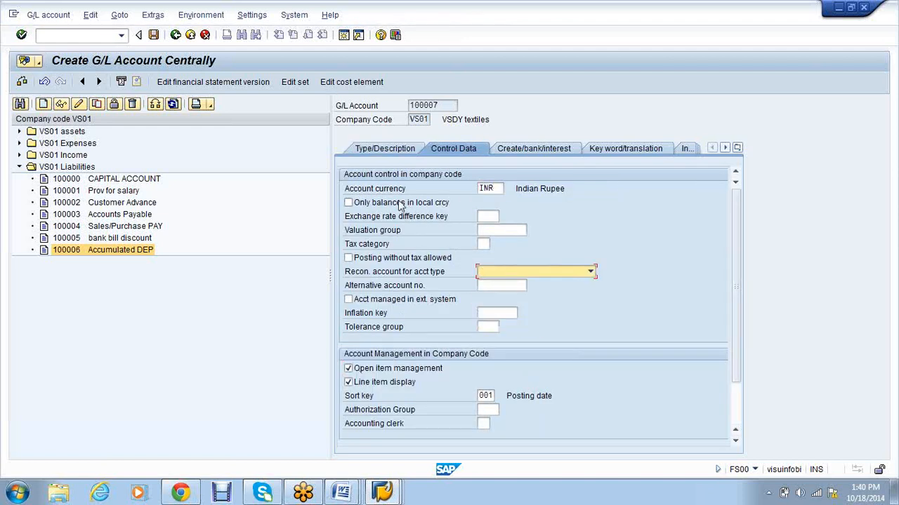
left_click(482, 245)
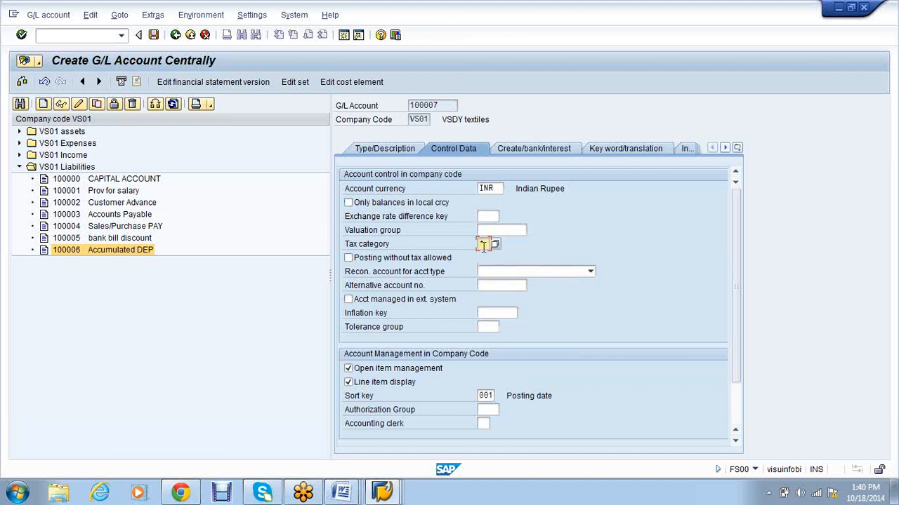
type("*")
key("Return")
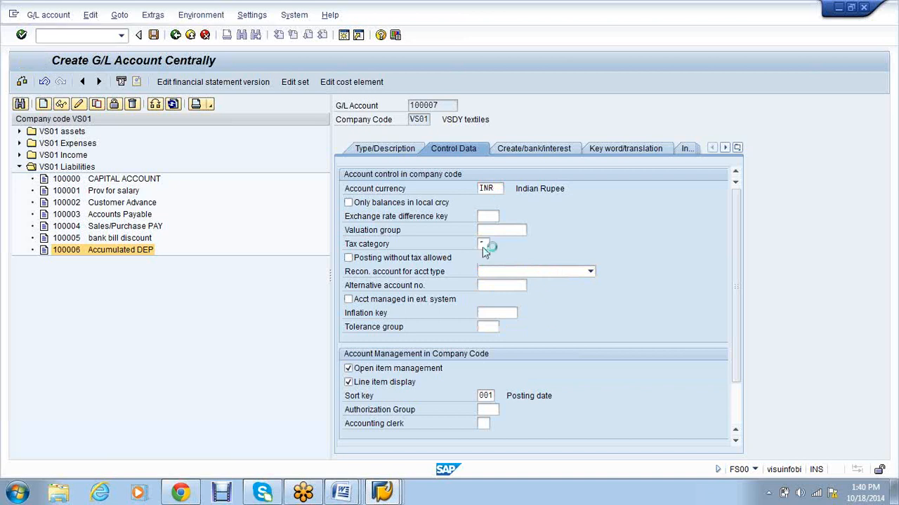
Step: Set field status group G001, allow automatic posting only, and save the account
left_click(536, 148)
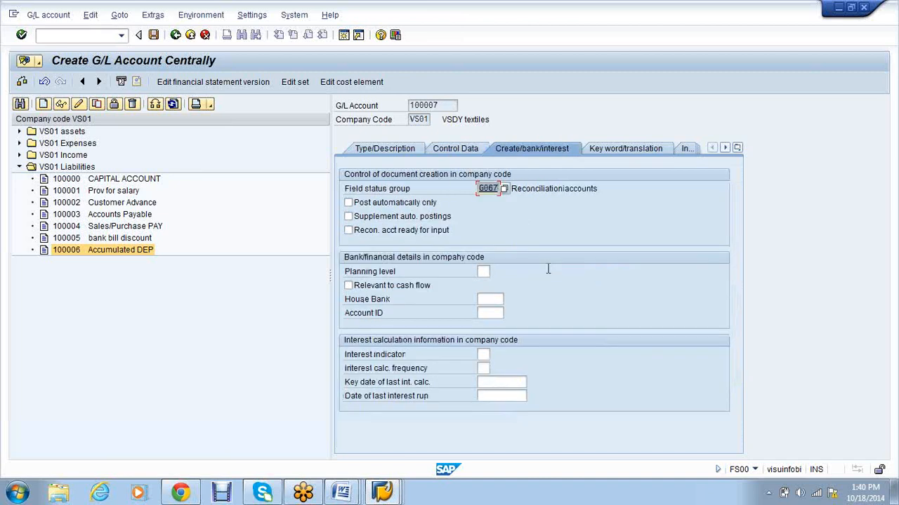
type("G001")
key("Return")
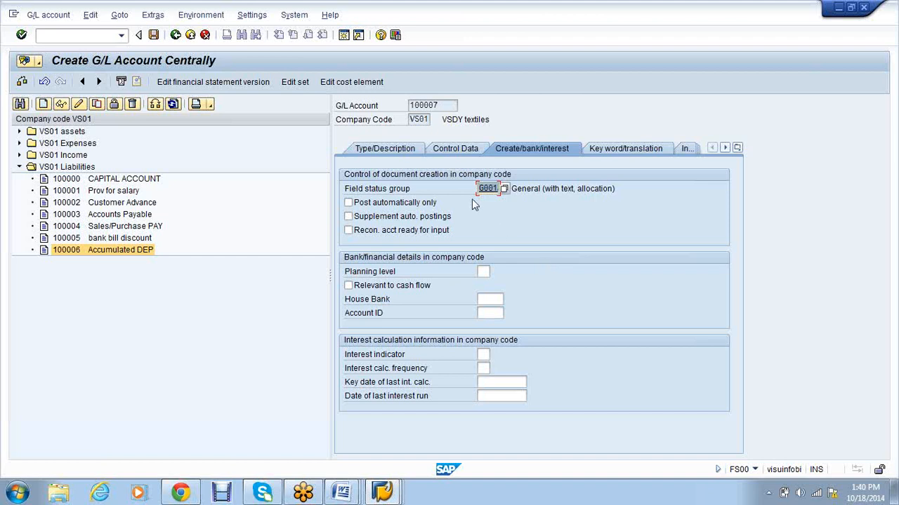
left_click(351, 204)
left_click(353, 206)
key("ctrl+s")
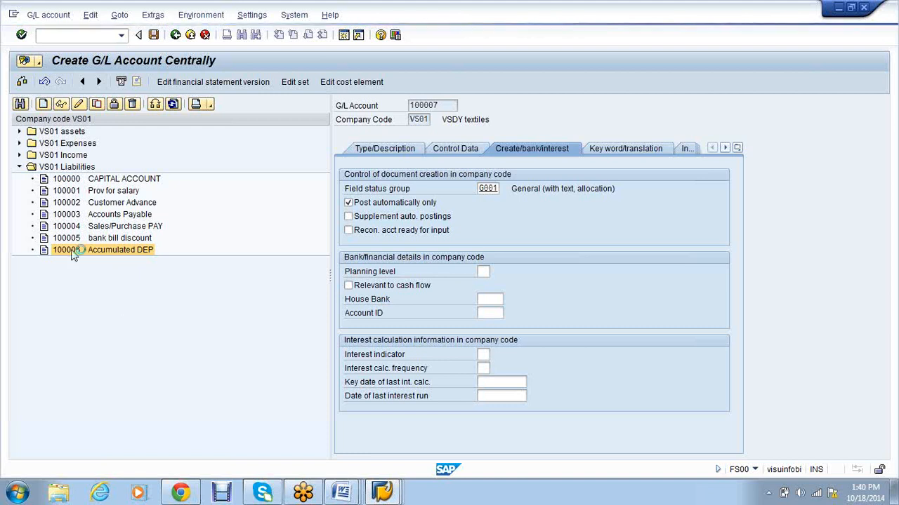
Step: Open the Wages account's context menu under VS01 Expenses
left_click(19, 167)
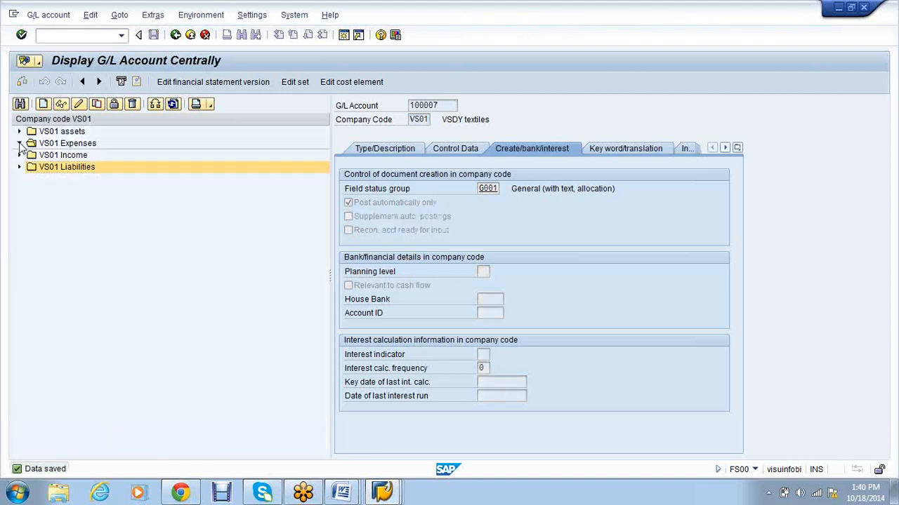
left_click(20, 143)
right_click(98, 299)
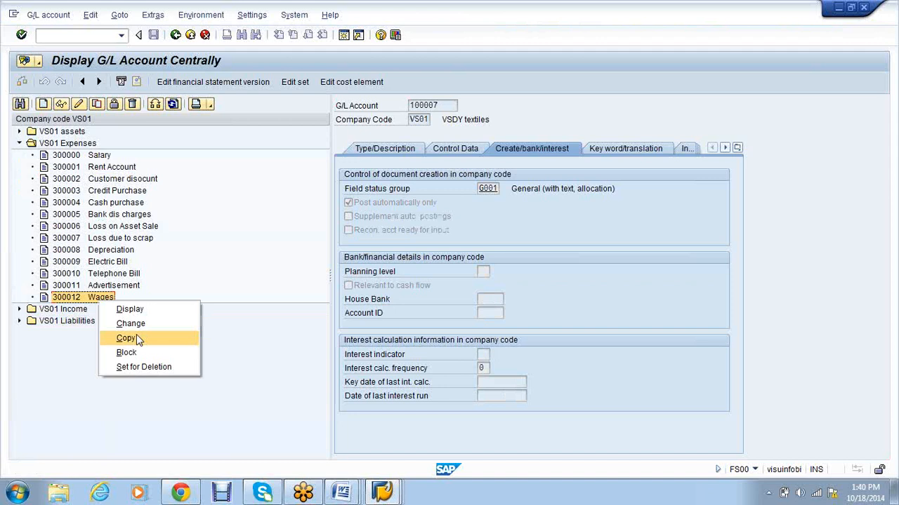
Step: Copy Wages into account 300013 with short and long text RAW CONSUMPTION
left_click(126, 338)
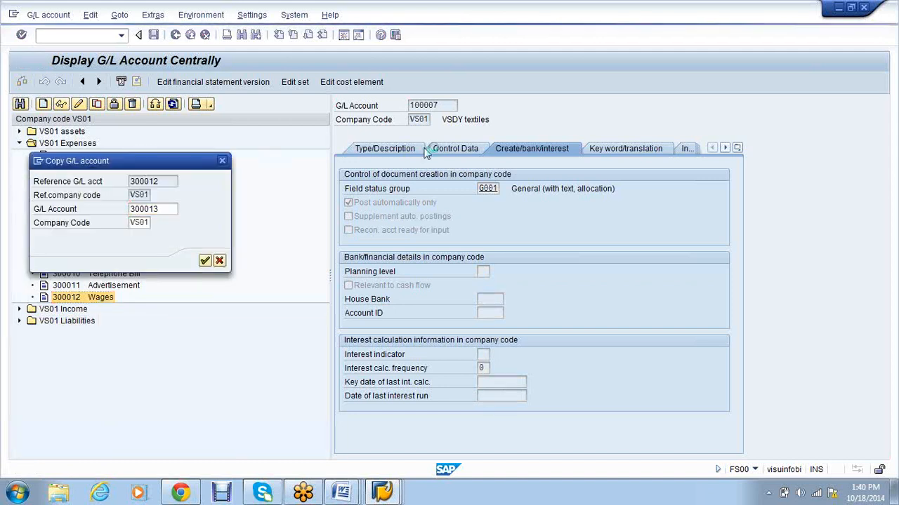
left_click(534, 253)
key("BackSpace")
key("BackSpace")
key("BackSpace")
key("BackSpace")
key("BackSpace")
type("RAW ")
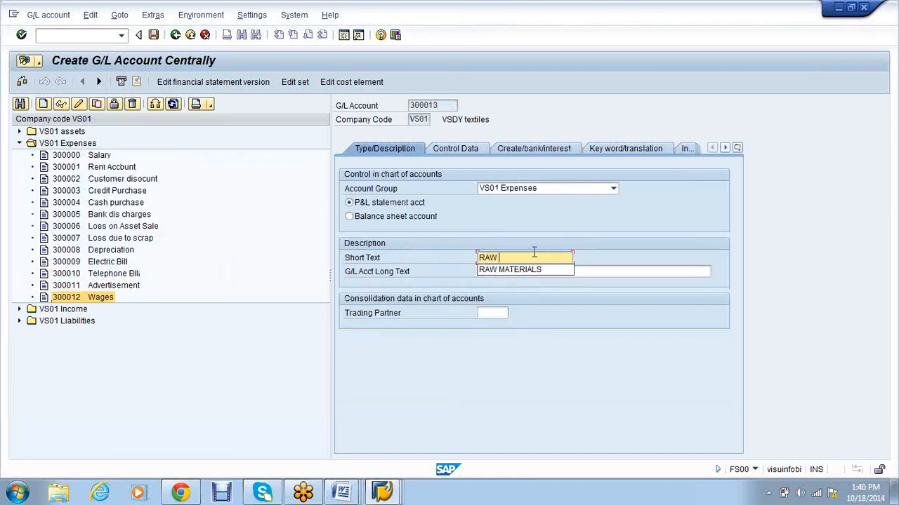
type("CON")
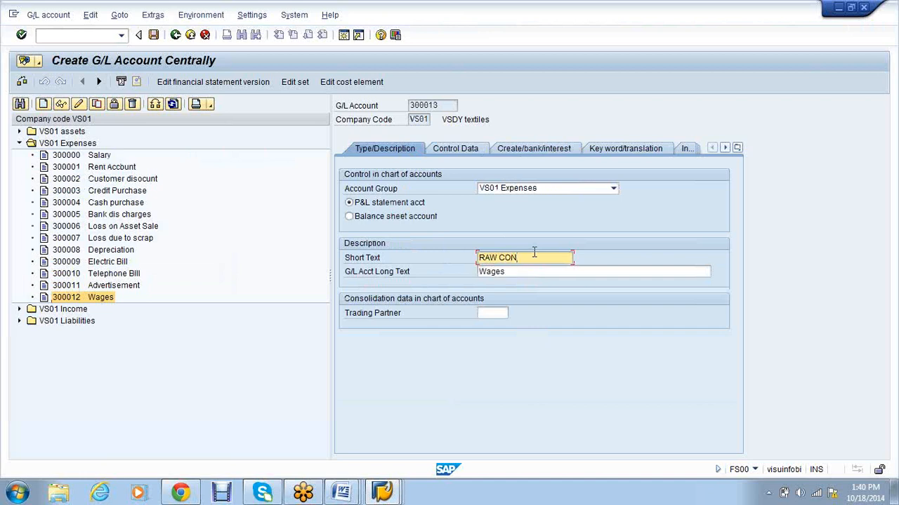
type("SUMPTIOM")
key("BackSpace")
type("N")
left_click_drag(560, 260, 474, 260)
key("Tab")
key("ctrl+v")
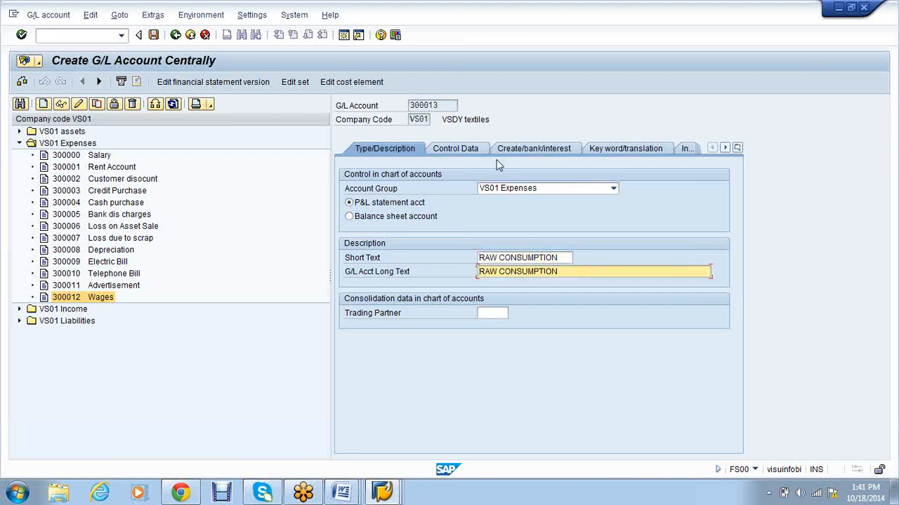
Step: Choose field status group G003 Material consumption accounts and save the account
left_click(443, 150)
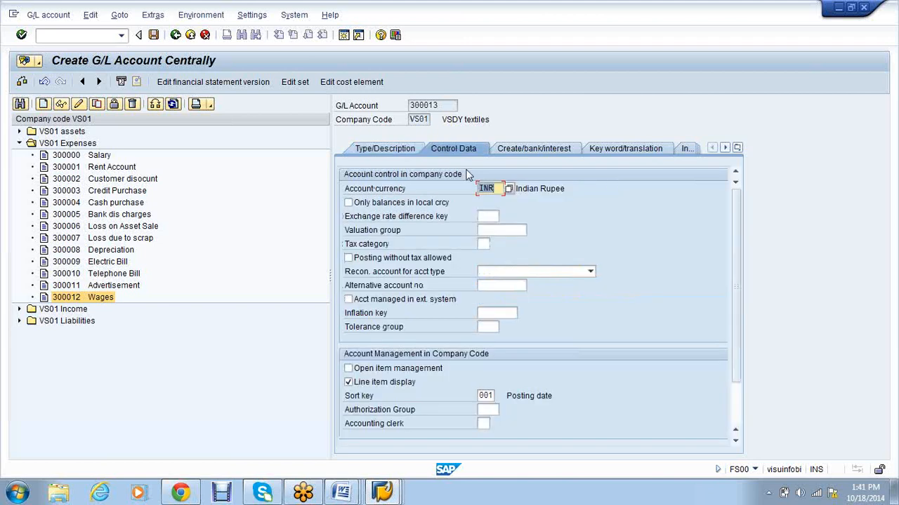
left_click(522, 150)
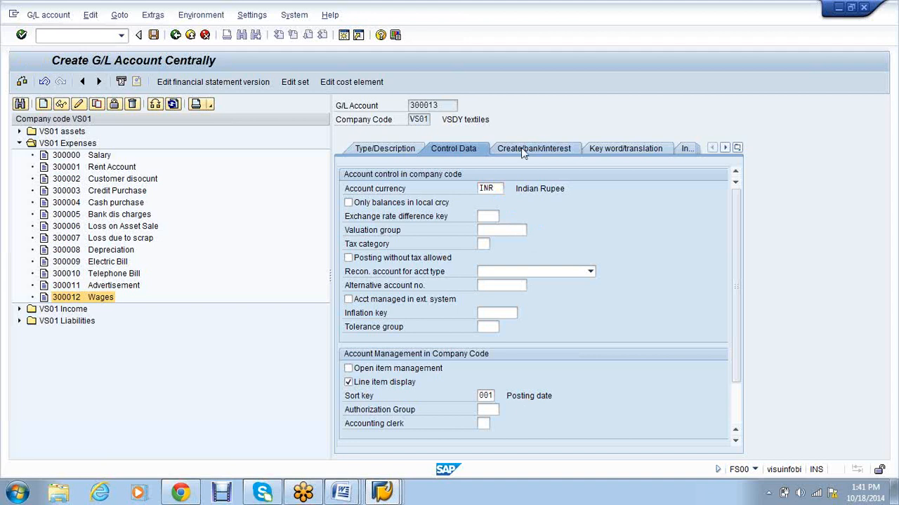
left_click(459, 151)
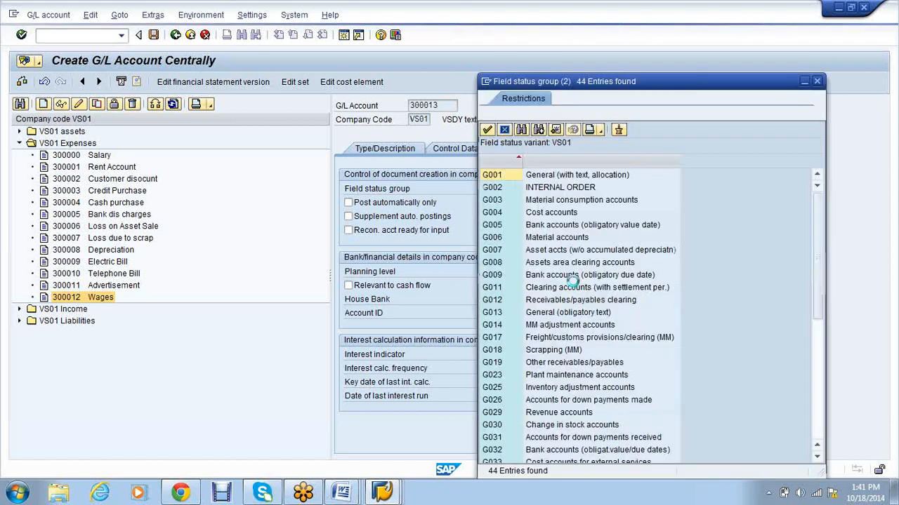
double_click(578, 199)
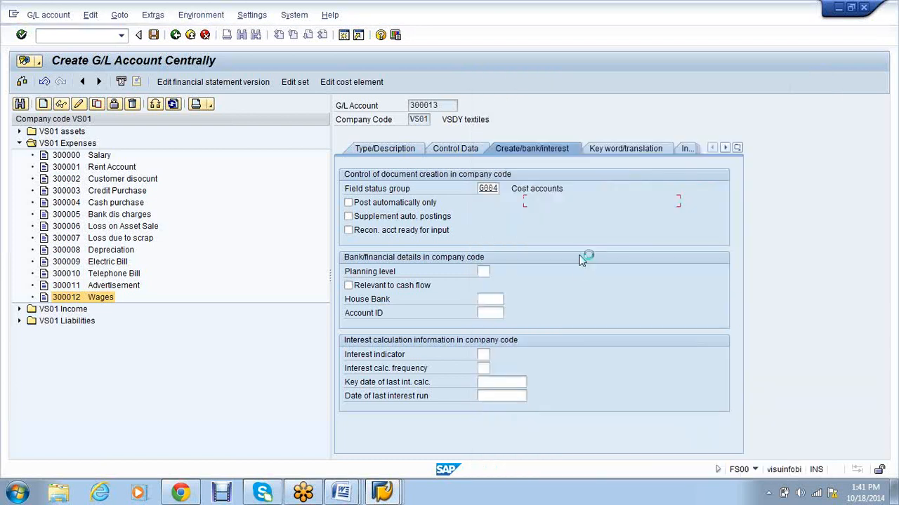
key("Return")
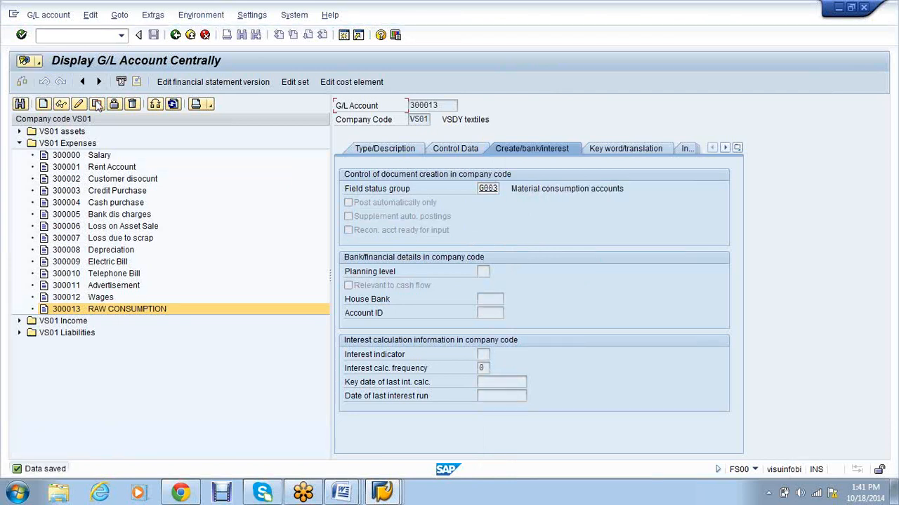
right_click(119, 316)
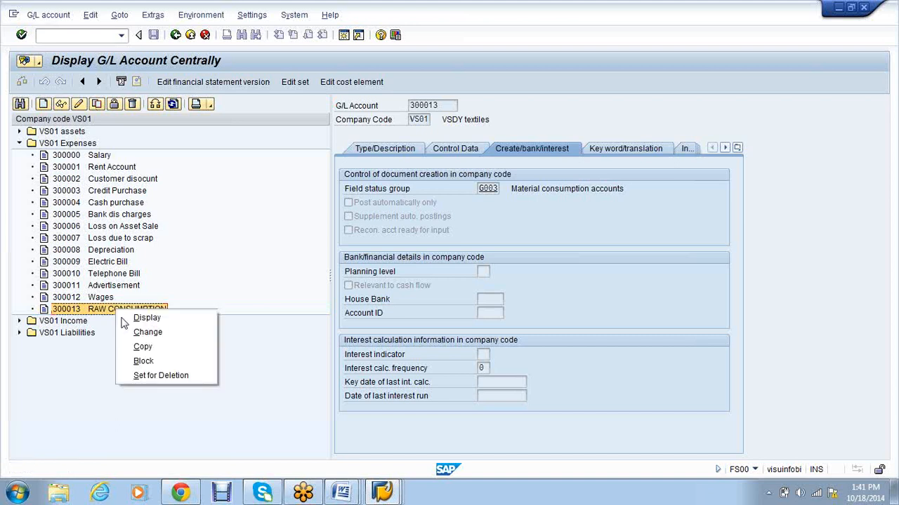
Step: Copy RAW CONSUMPTION to account 300014 with short and long text INC/DEC STOCK
type("300014")
key("Return")
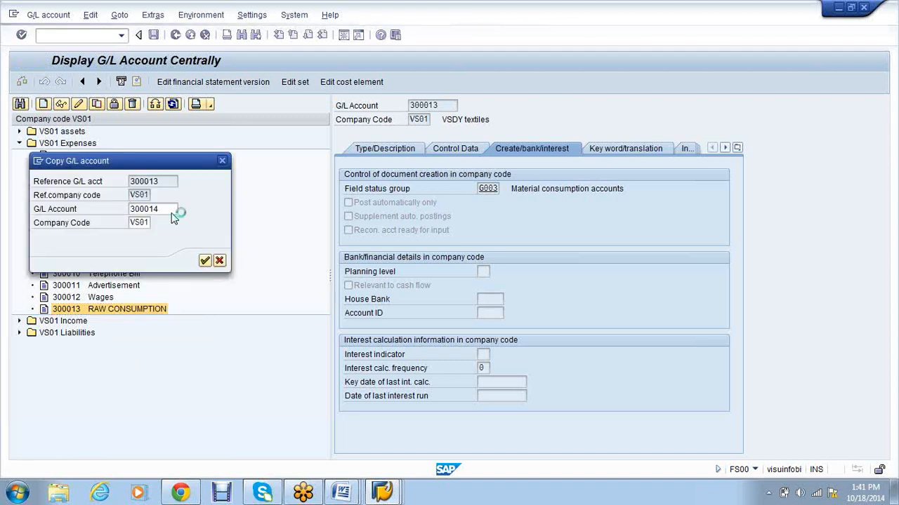
left_click(567, 257)
type("INC/DEC")
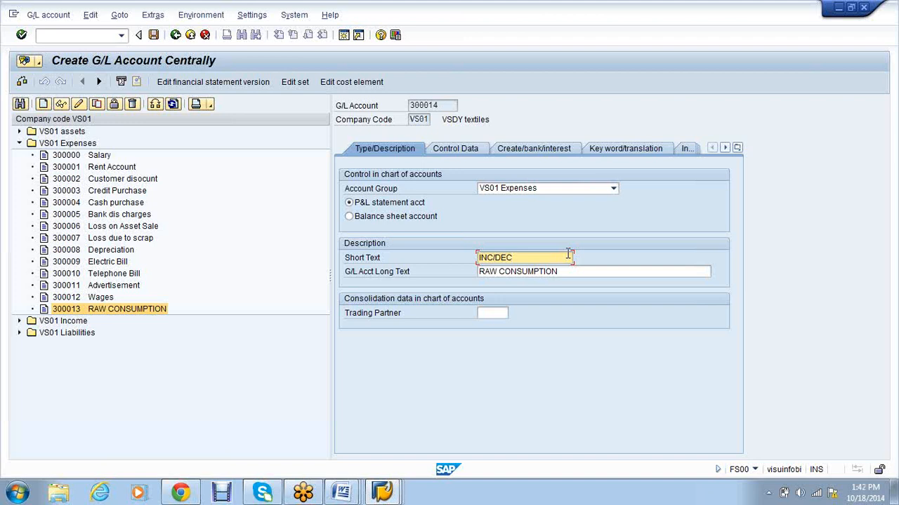
type("STOCK")
left_click_drag(548, 259, 480, 258)
key("ctrl+c")
left_click(481, 258)
key("Tab")
key("ctrl+v")
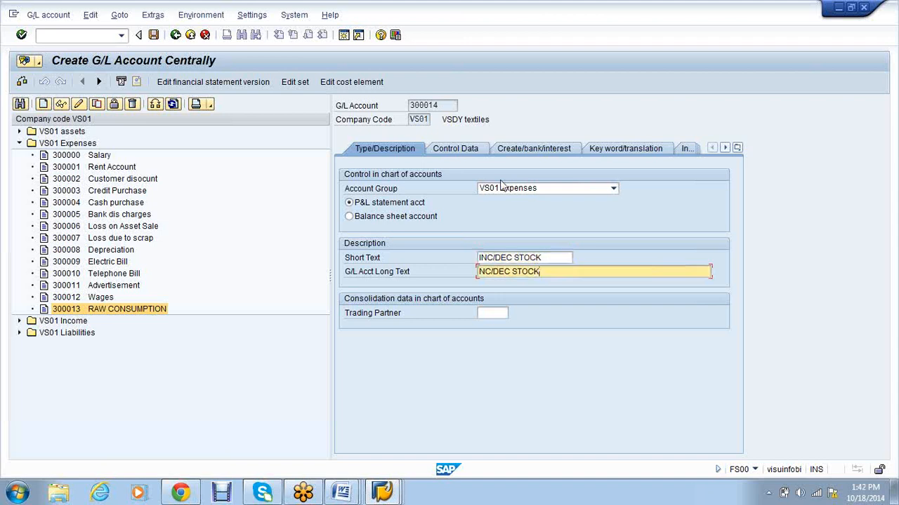
Step: Set field status group G030 Change in stock accounts and save the account
left_click(439, 151)
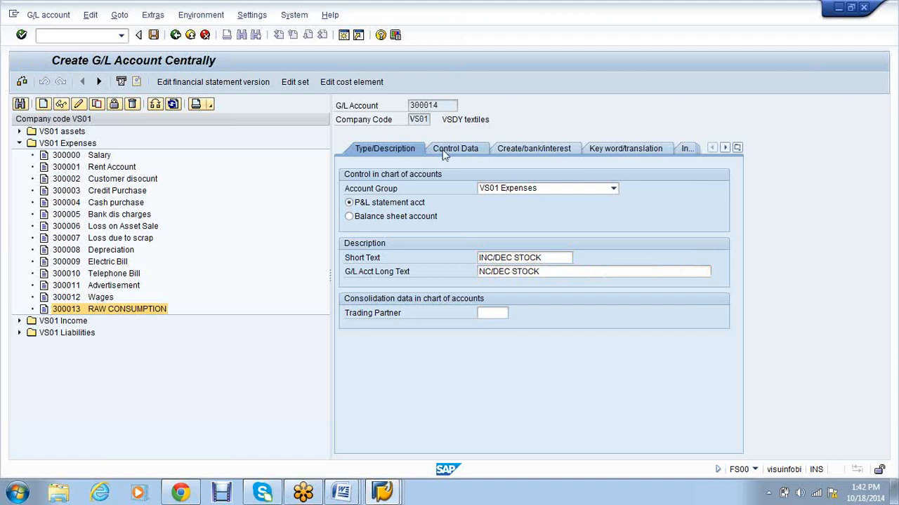
left_click(523, 145)
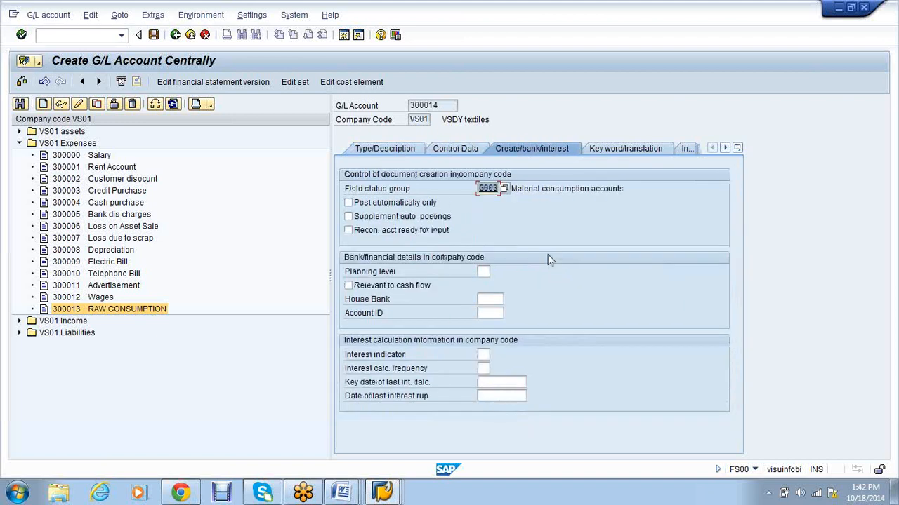
left_click(504, 188)
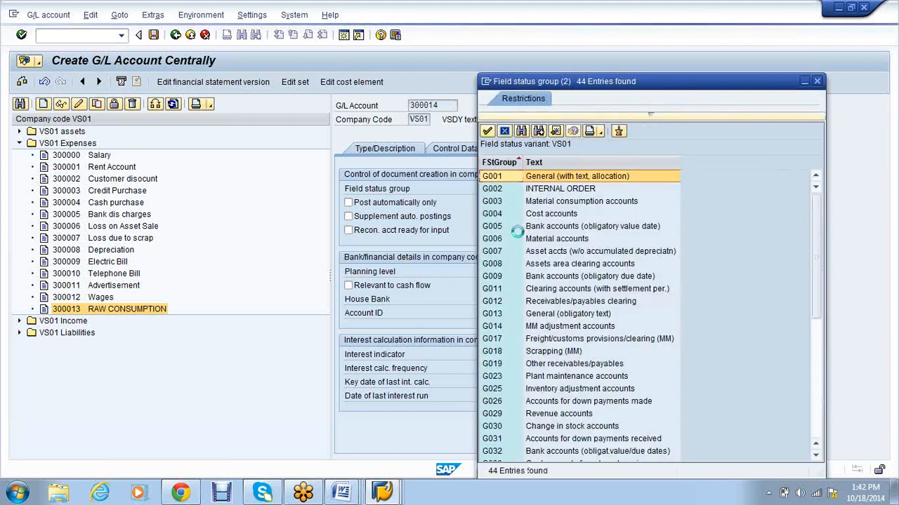
scroll(534, 316, "down", 1)
left_click(544, 388)
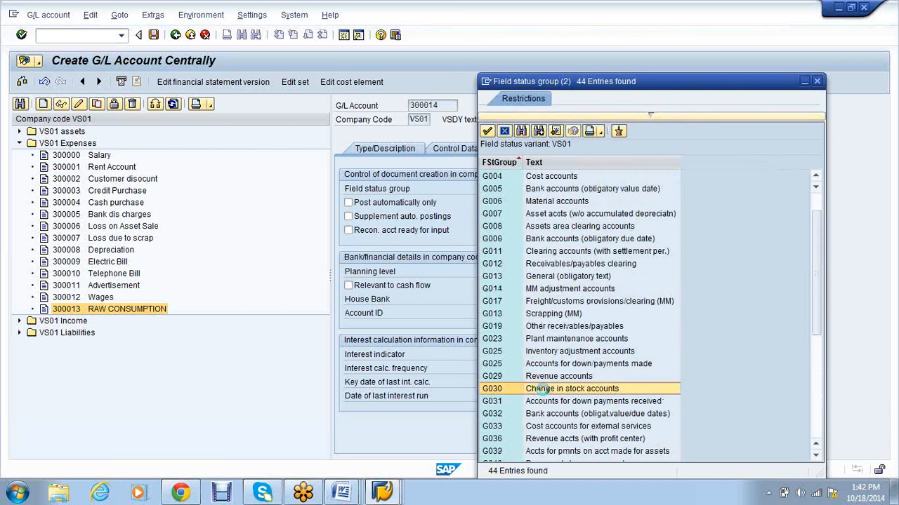
double_click(545, 388)
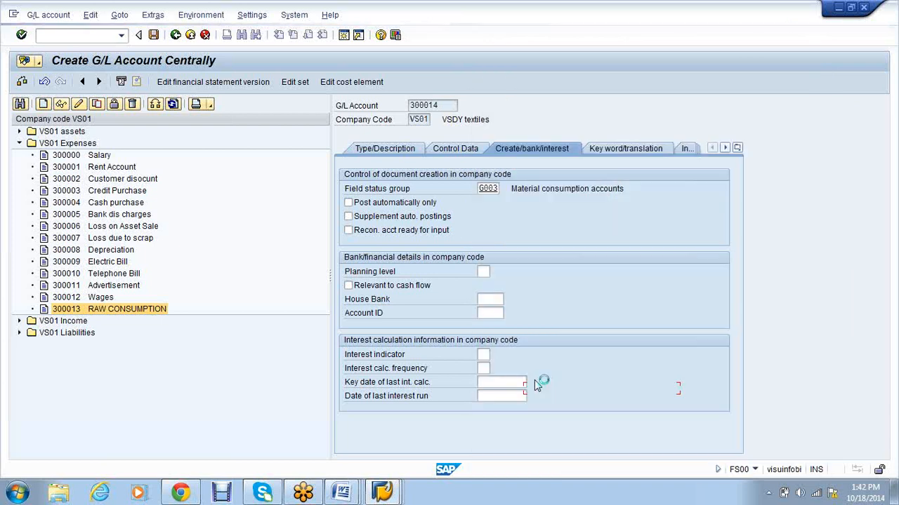
left_click(152, 35)
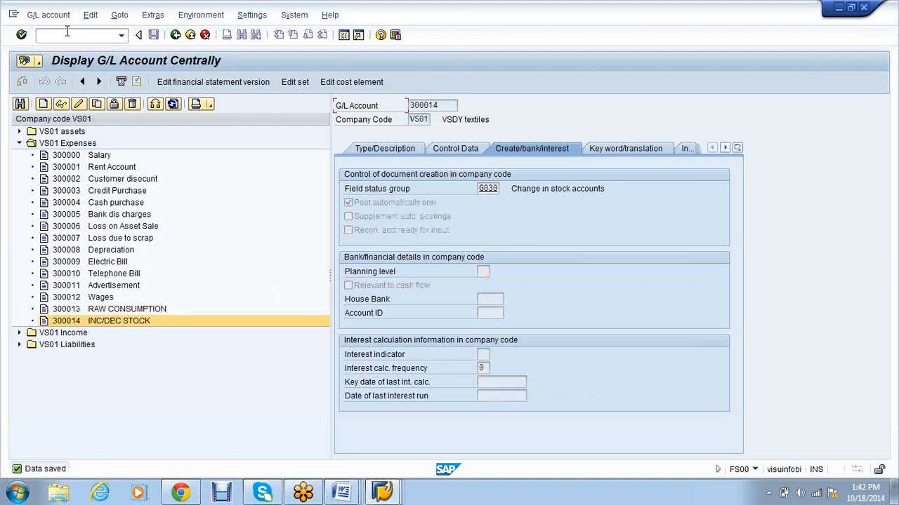
type("/nob")
type("c4")
Step: Set the BSX inventory posting rules for chart VS01 to use valuation modifier and valuation class
key("Return")
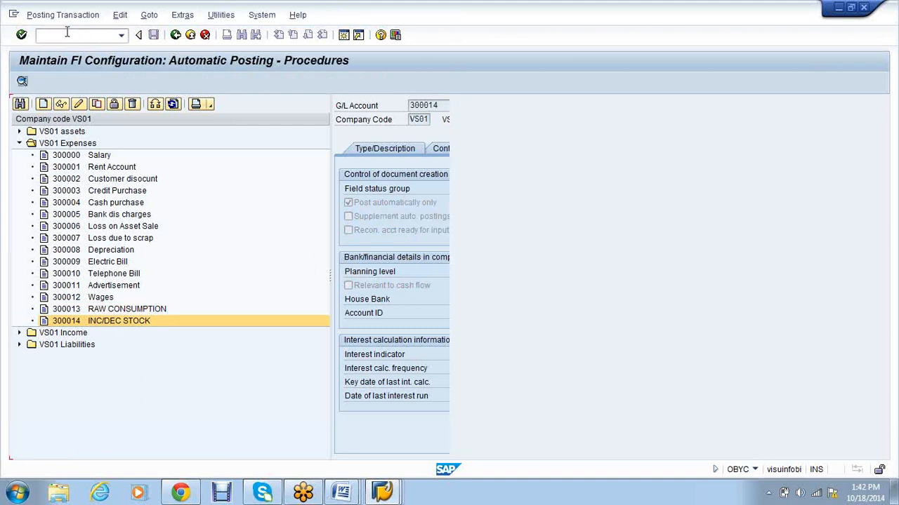
double_click(99, 292)
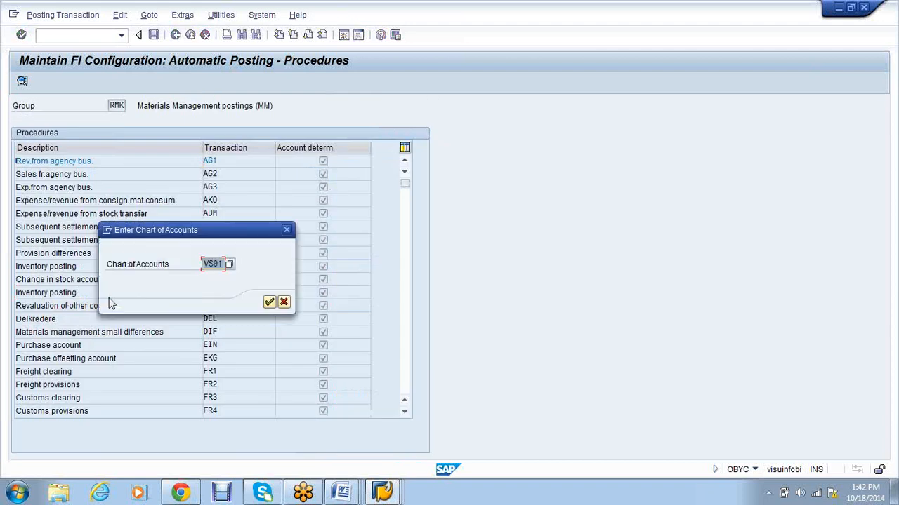
left_click(269, 306)
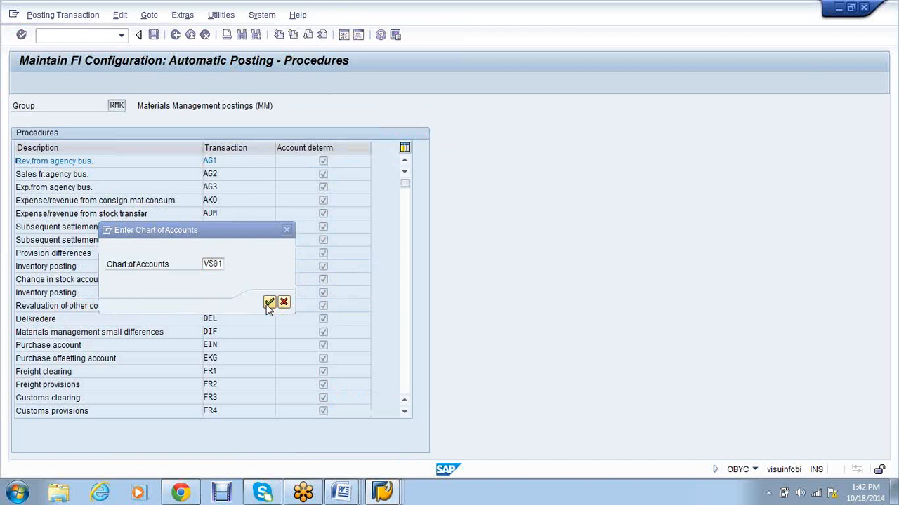
left_click(116, 175)
left_click(116, 189)
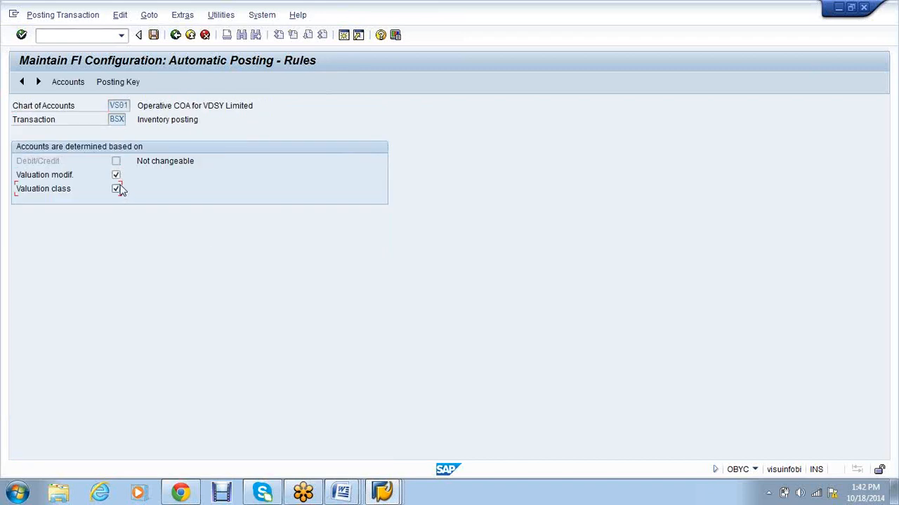
left_click(116, 174)
left_click(115, 175)
Step: Save the BSX rules and start account row X / VSR1
left_click(153, 35)
type("1")
key("Tab")
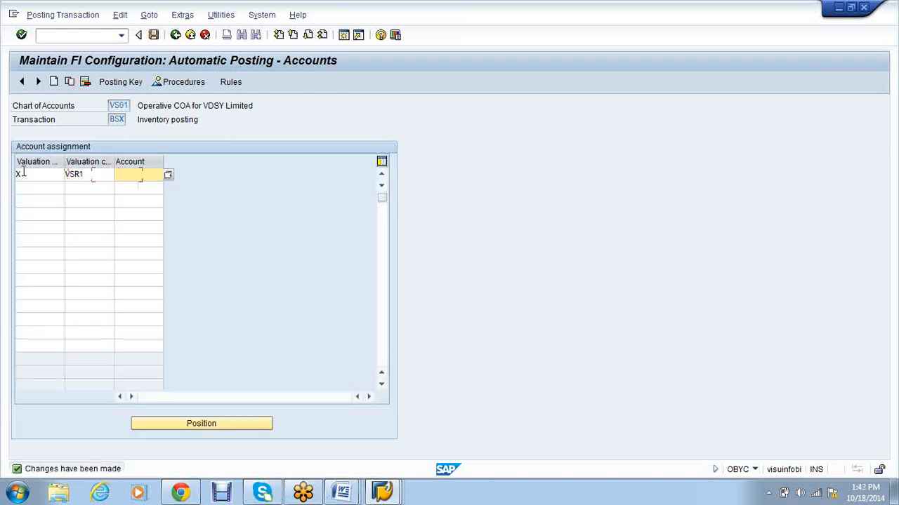
Step: Add a second BSX row X / VSR2 after checking the valuation classes overview
left_click(386, 493)
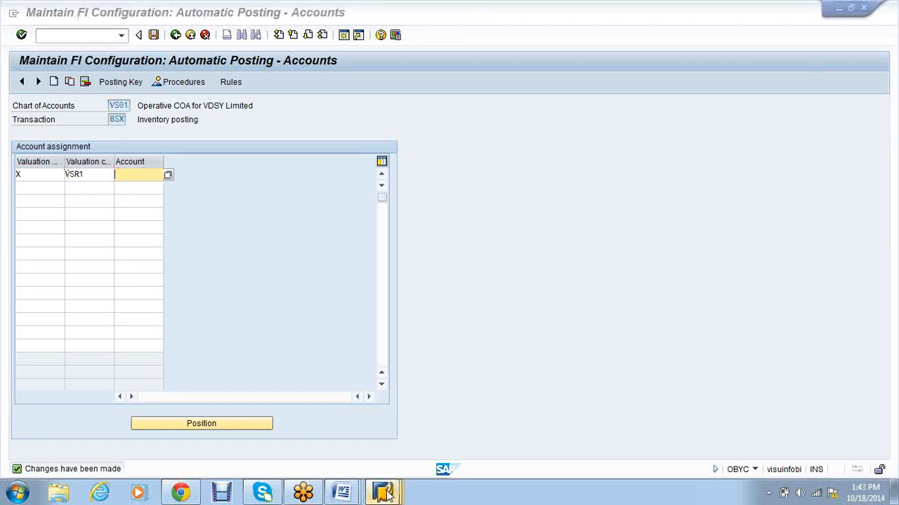
left_click(330, 435)
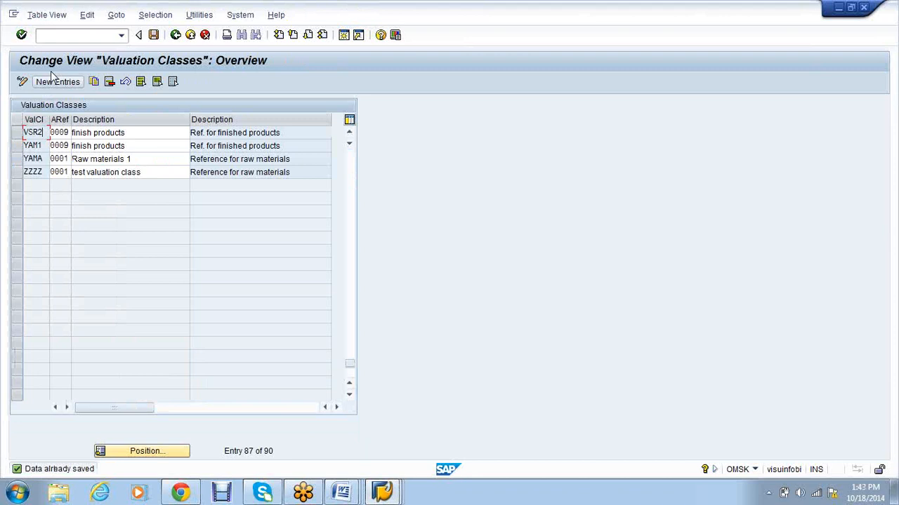
left_click(52, 74)
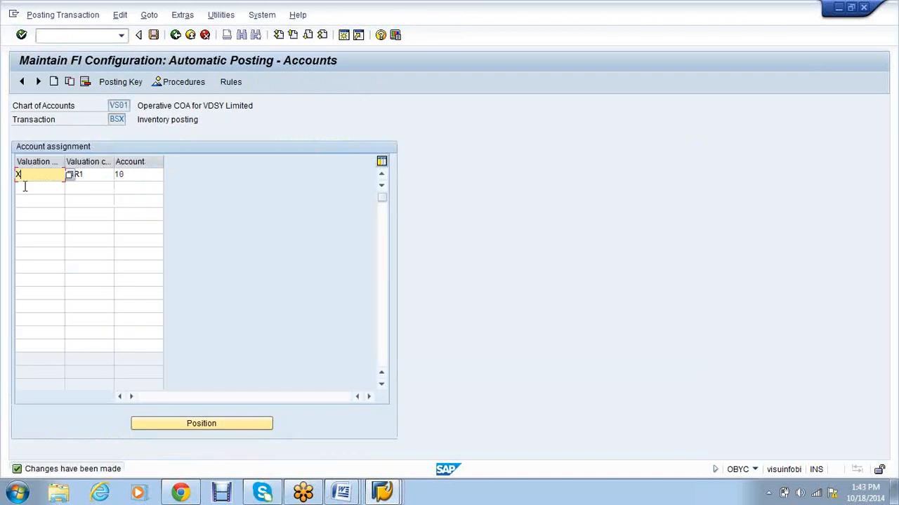
type("X")
key("Tab")
type("VSR2")
key("Tab")
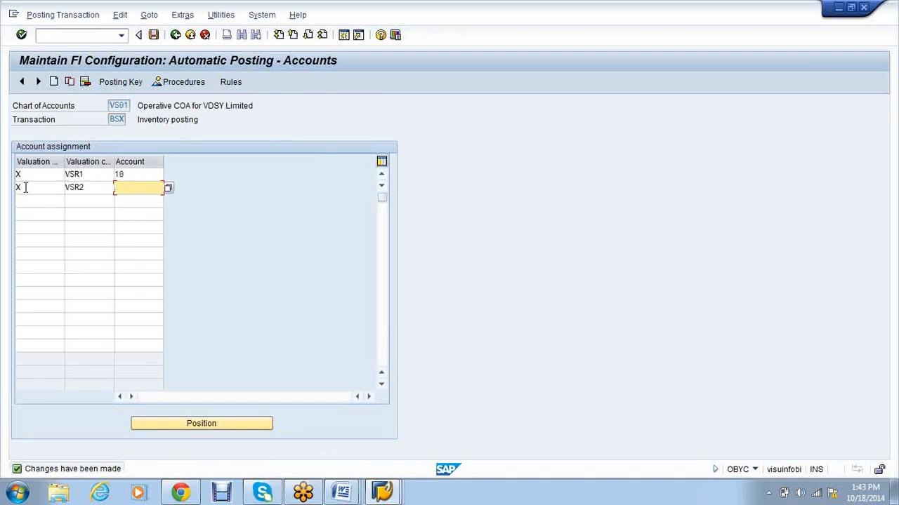
Step: Save the BSX accounts (VSR1 to 10, VSR2 to 11) and return to the procedures list
key("alt+Tab")
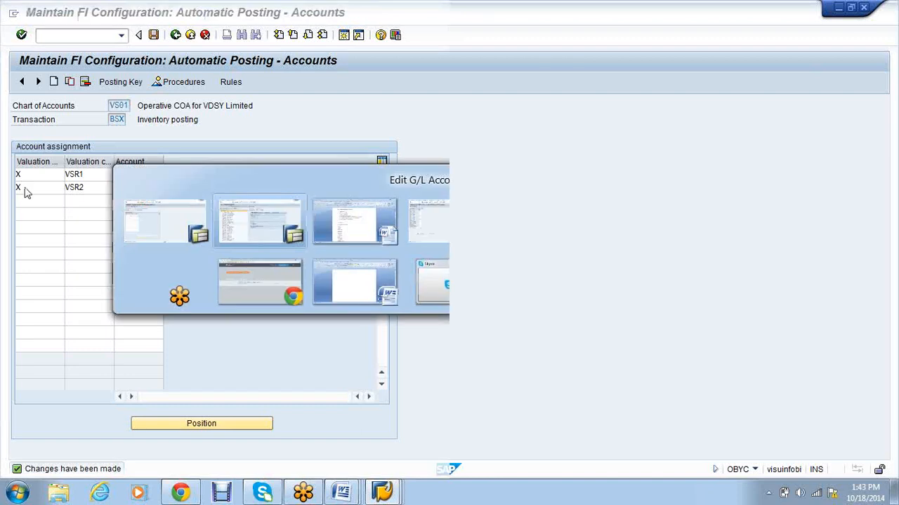
key("Escape")
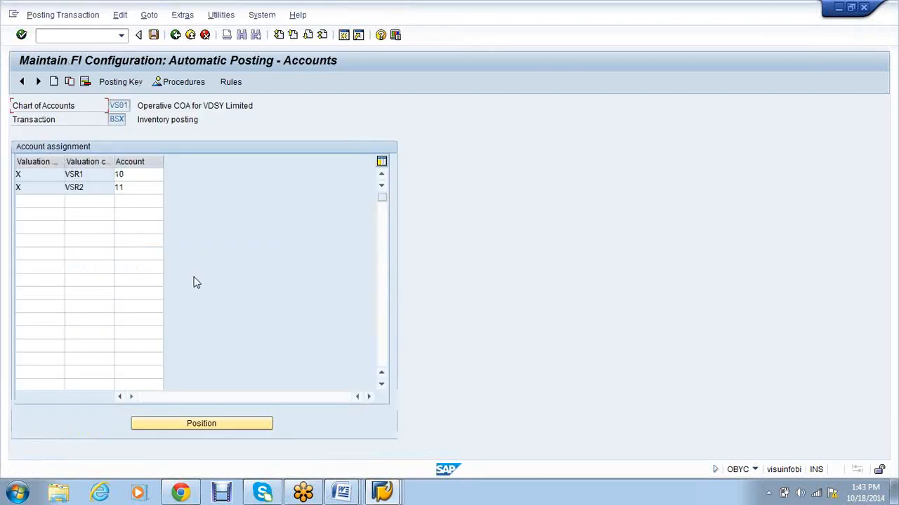
key("F3")
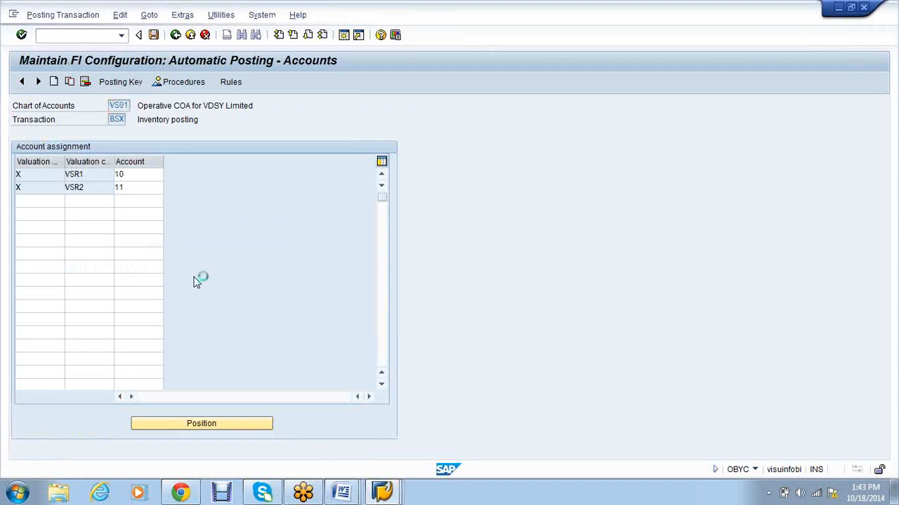
left_click(197, 220)
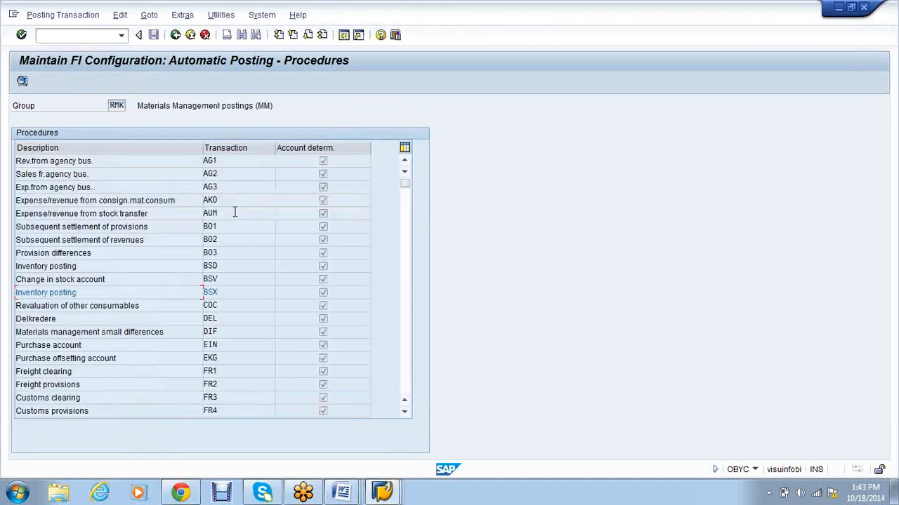
Step: Open the GR/IR clearing WRX rules and save them
scroll(236, 212, "down", 1)
scroll(235, 212, "down", 3)
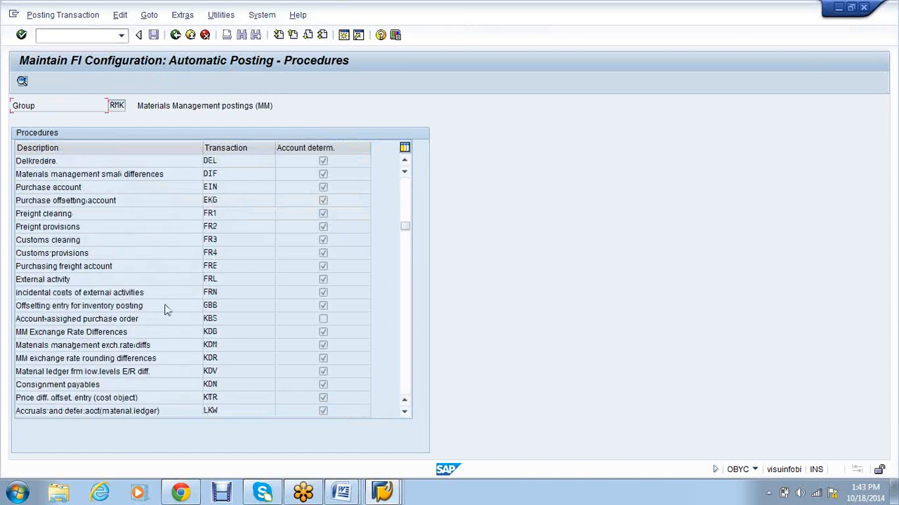
scroll(166, 310, "down", 1)
scroll(168, 314, "down", 2)
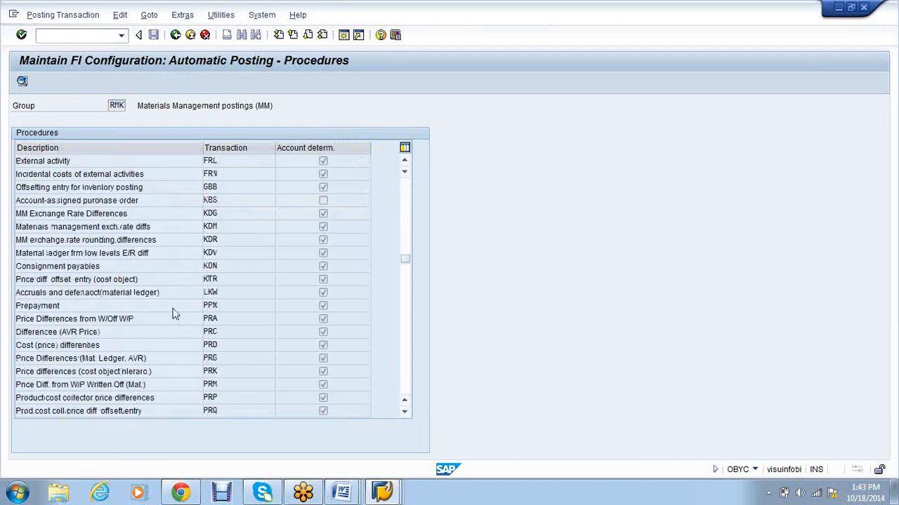
scroll(169, 313, "down", 5)
double_click(156, 311)
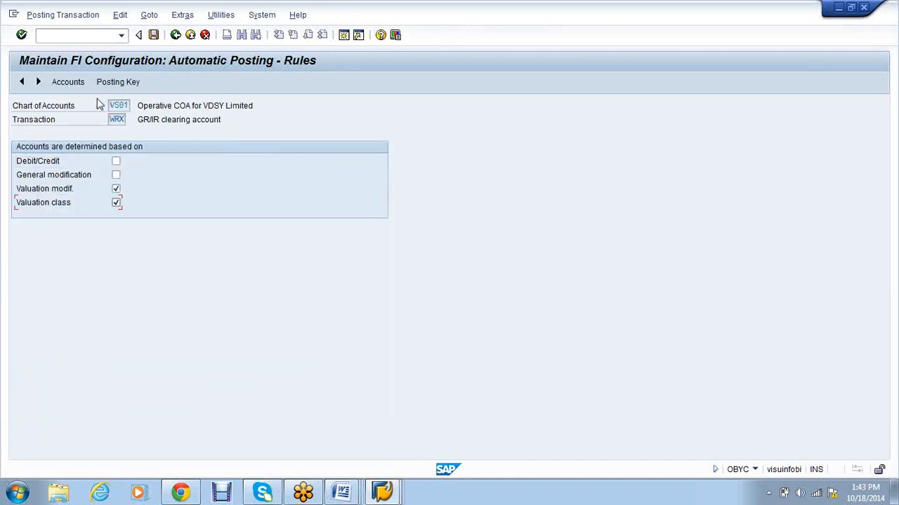
left_click(154, 35)
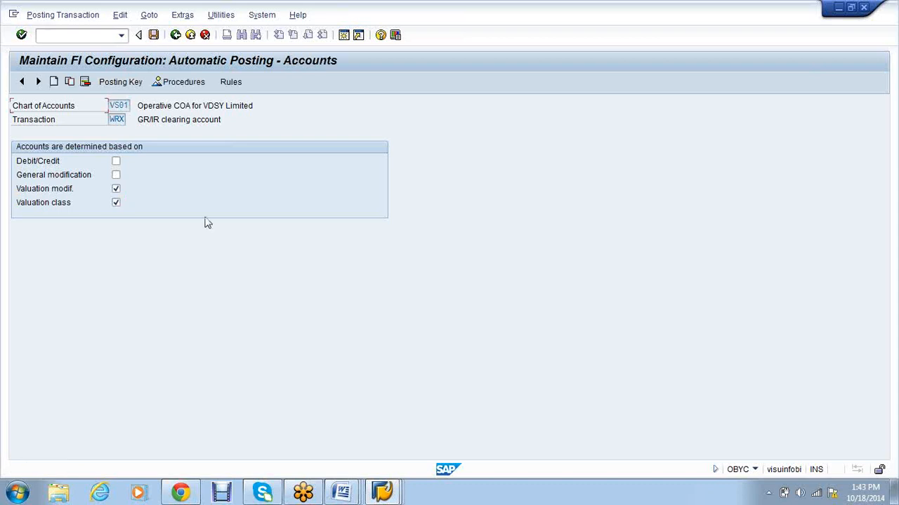
Step: Assign WRX row X / VSR1 to liabilities account 100007 and save
left_click(22, 172)
type("X")
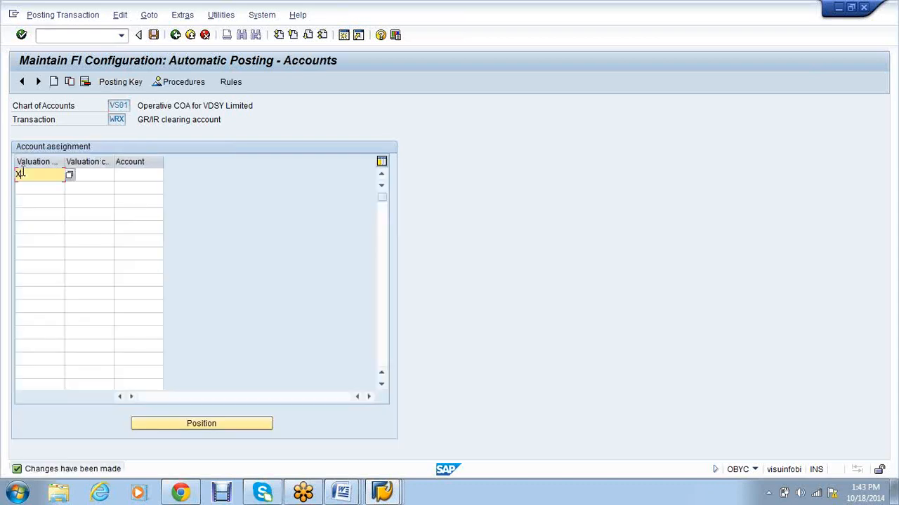
key("Tab")
left_click(86, 187)
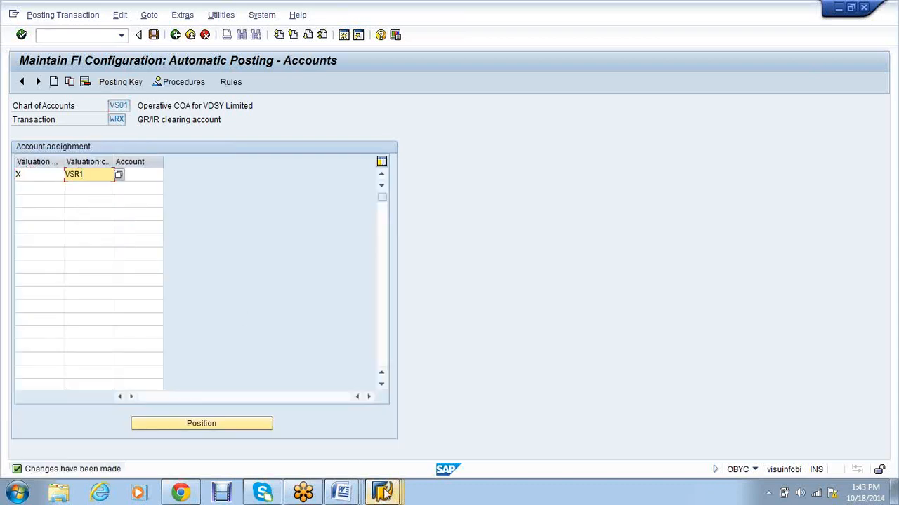
left_click(385, 491)
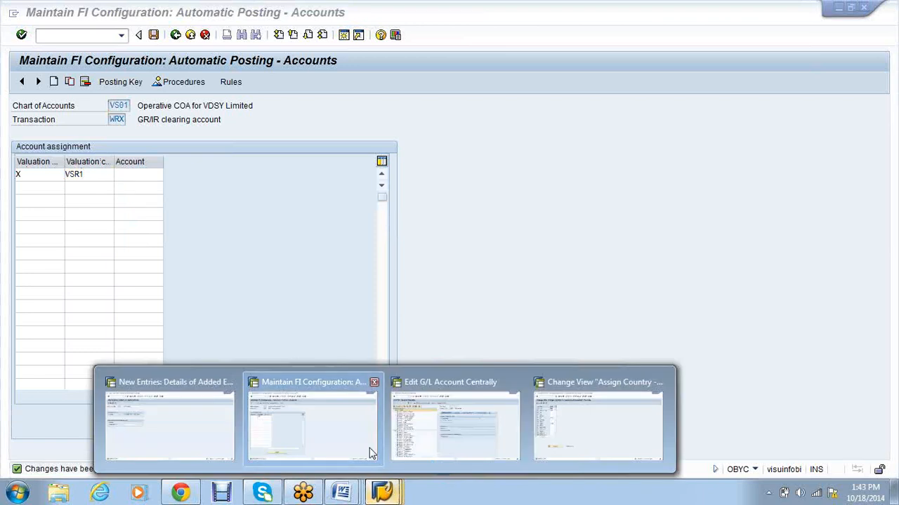
left_click(450, 444)
left_click(19, 274)
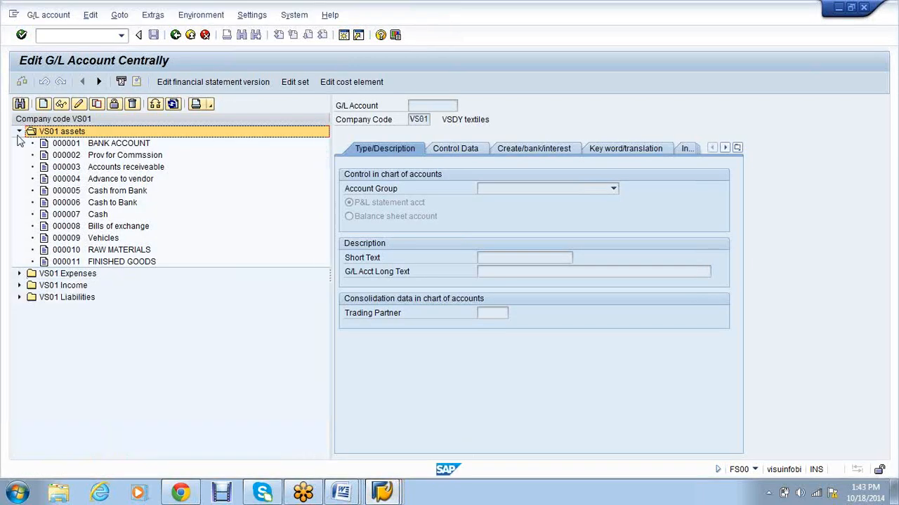
left_click(19, 132)
left_click(19, 167)
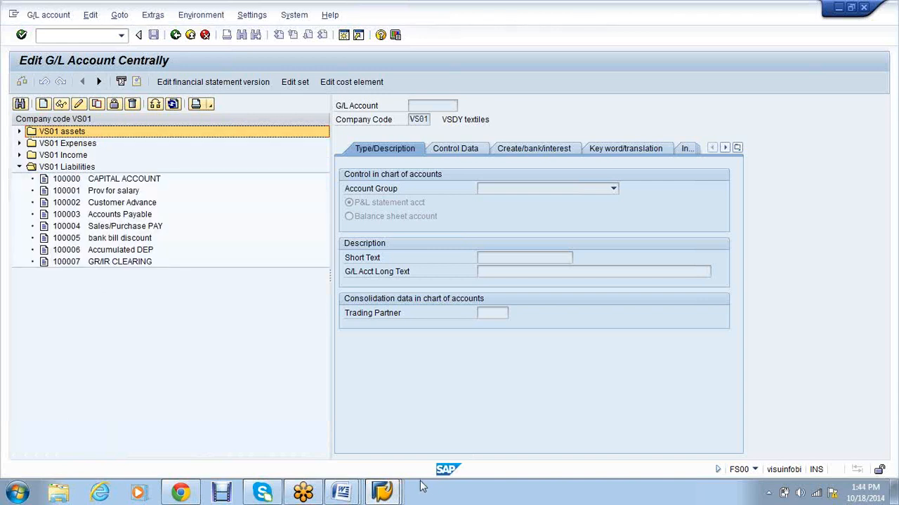
mouse_move(419, 485)
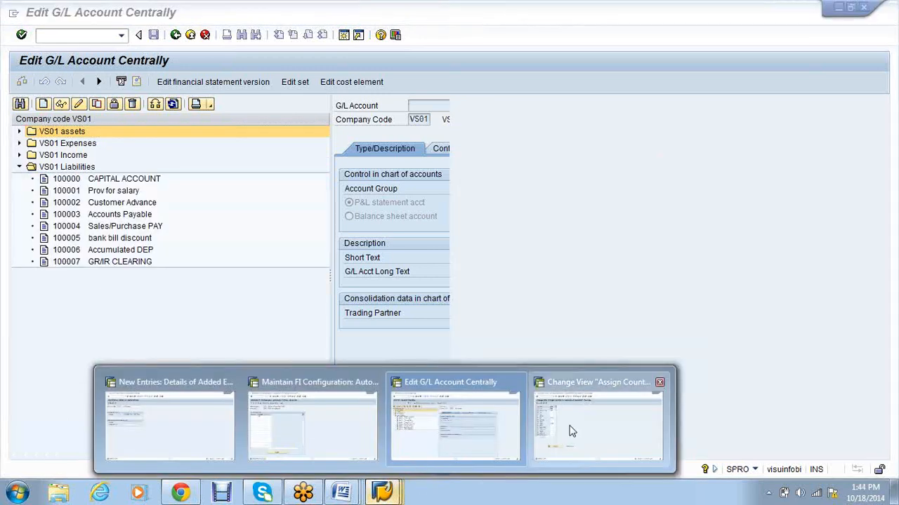
left_click(571, 429)
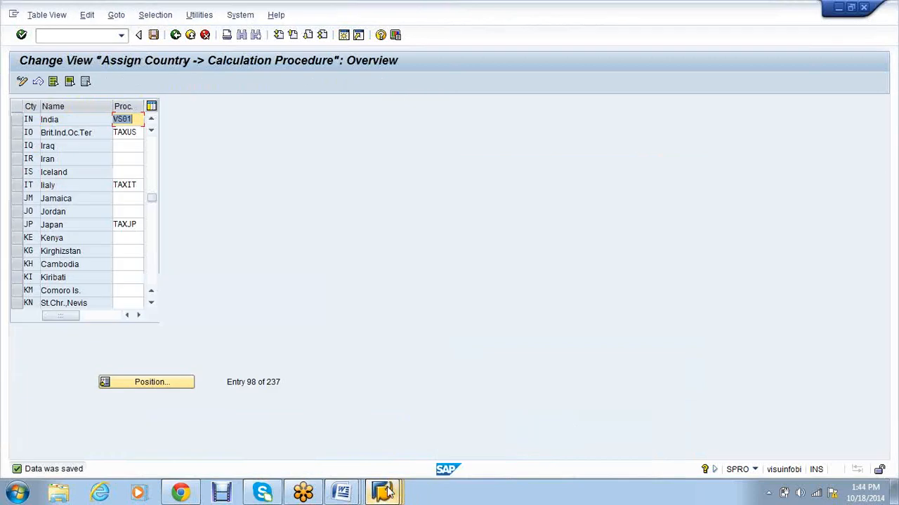
left_click(143, 224)
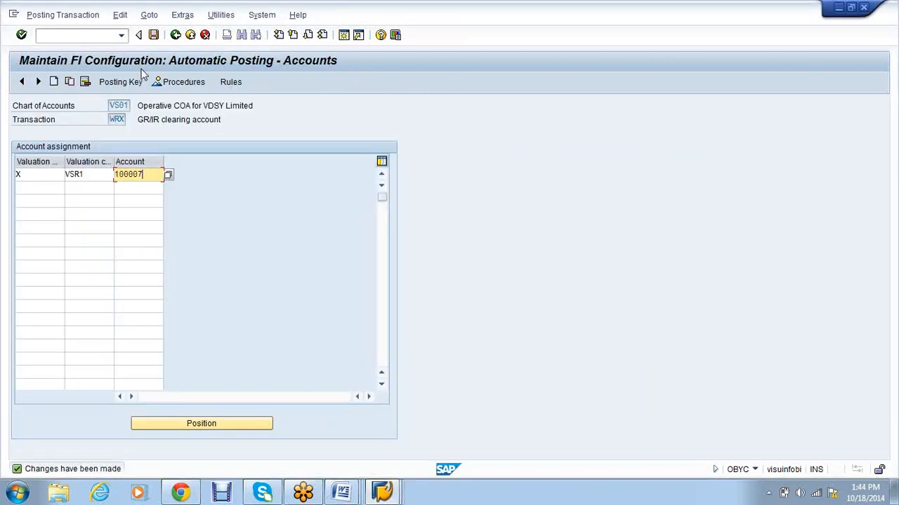
left_click(153, 34)
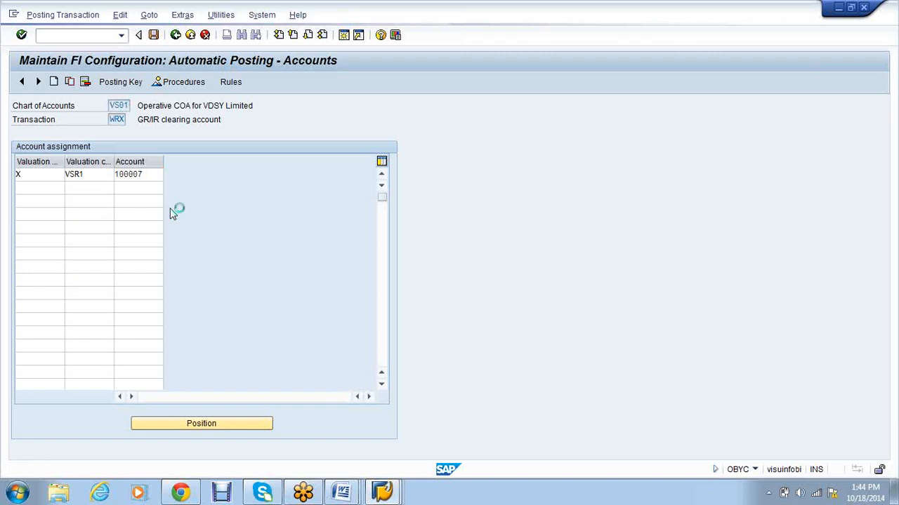
Step: Add WRX row X / VSR2 with account 100007, save and confirm the customizing request
left_click(35, 188)
type("X")
key("Tab")
key("space")
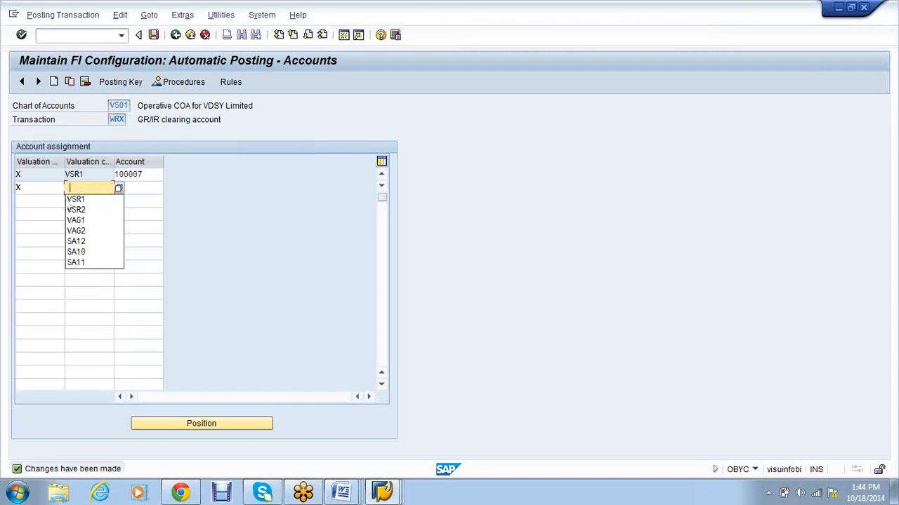
left_click(77, 209)
key("Tab")
key("space")
left_click(130, 199)
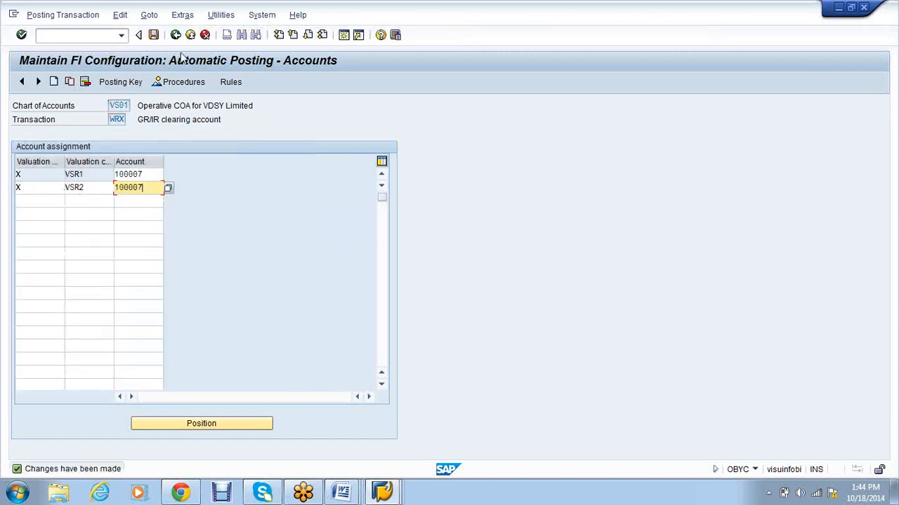
left_click(153, 35)
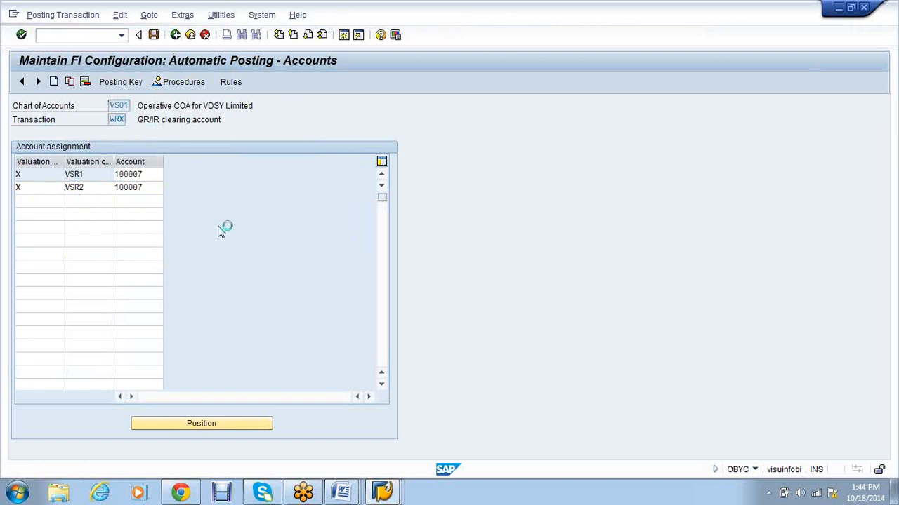
key("Return")
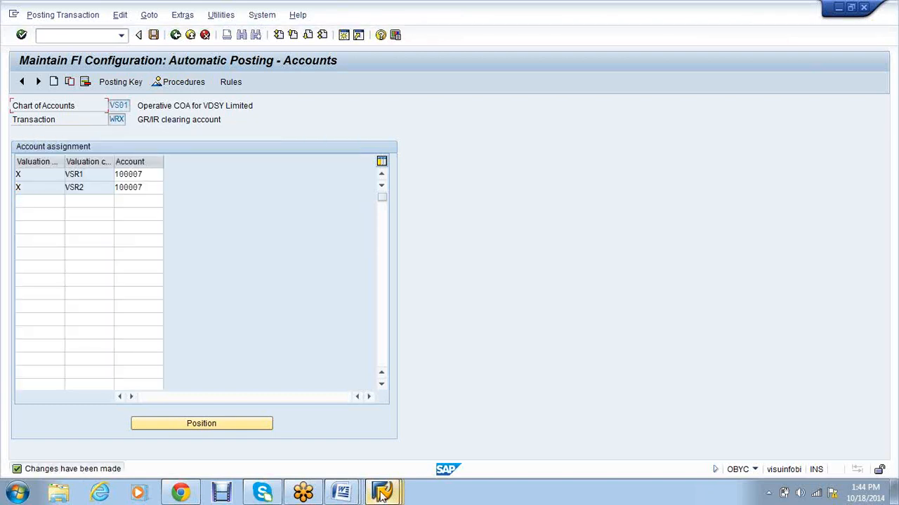
Step: Return from the G/L account window to the automatic posting procedures list
left_click(382, 495)
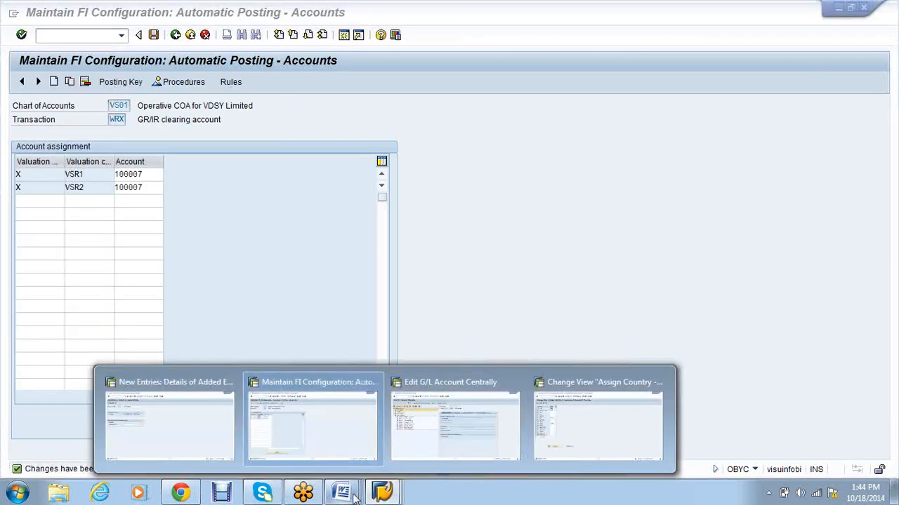
mouse_move(353, 496)
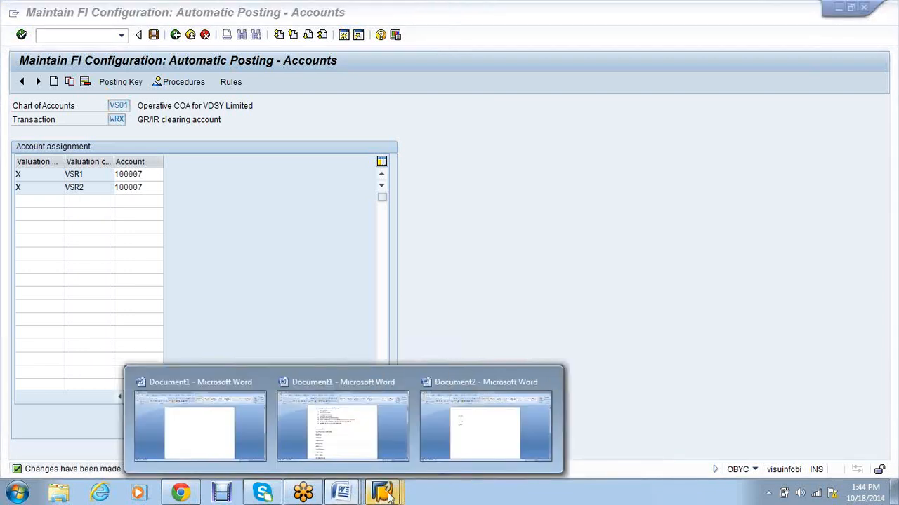
mouse_move(382, 495)
left_click(417, 455)
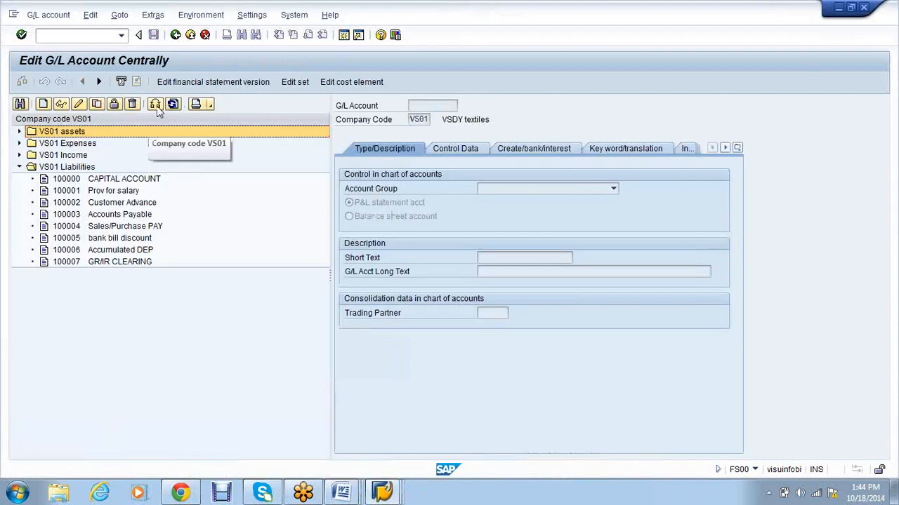
mouse_move(397, 496)
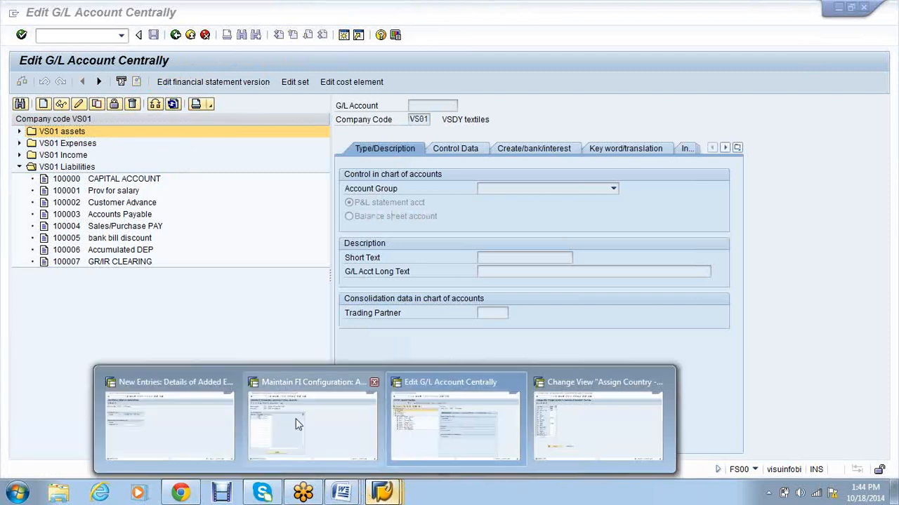
left_click(297, 421)
left_click(181, 81)
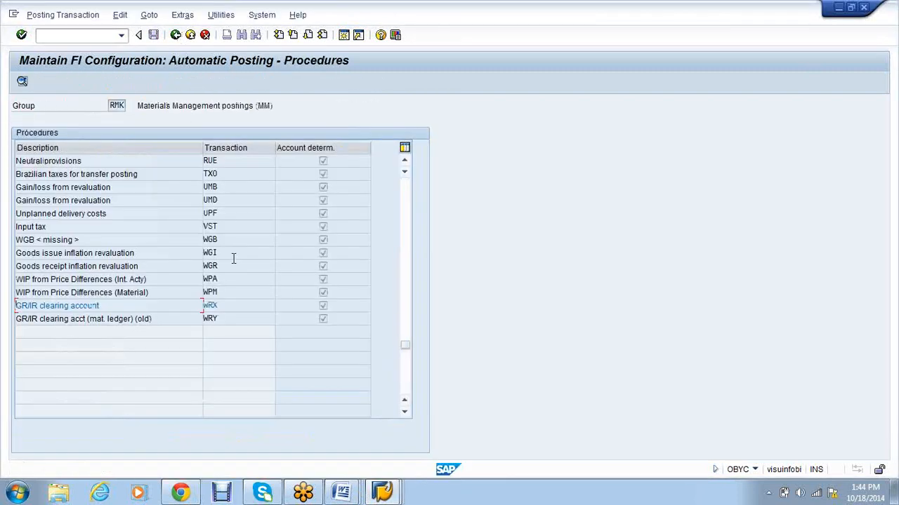
Step: Set the GBB offsetting-entry rules to use general and valuation modification, and save
scroll(231, 258, "up", 2)
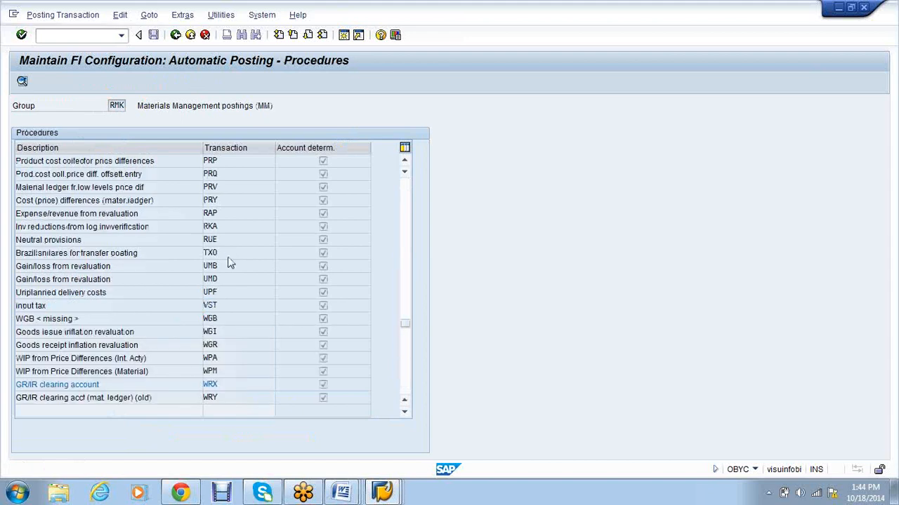
scroll(229, 263, "up", 3)
scroll(229, 263, "up", 2)
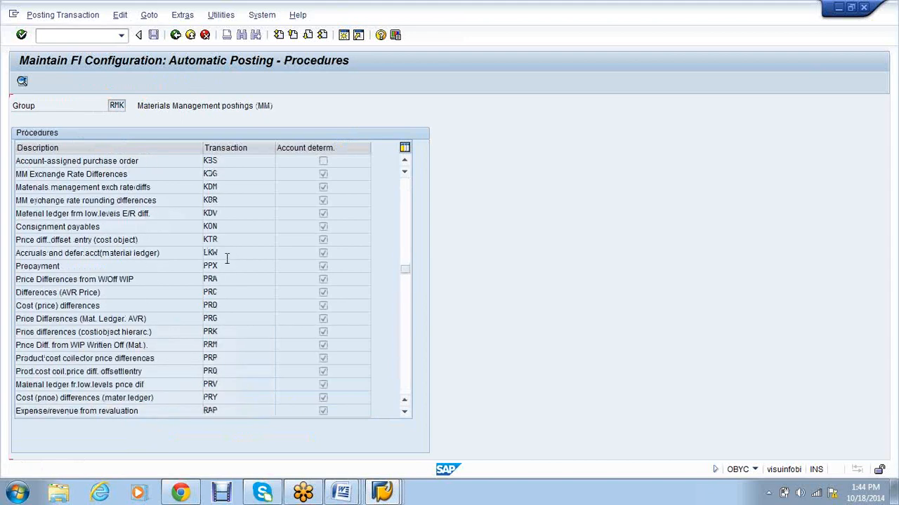
scroll(227, 259, "up", 2)
scroll(227, 259, "up", 2)
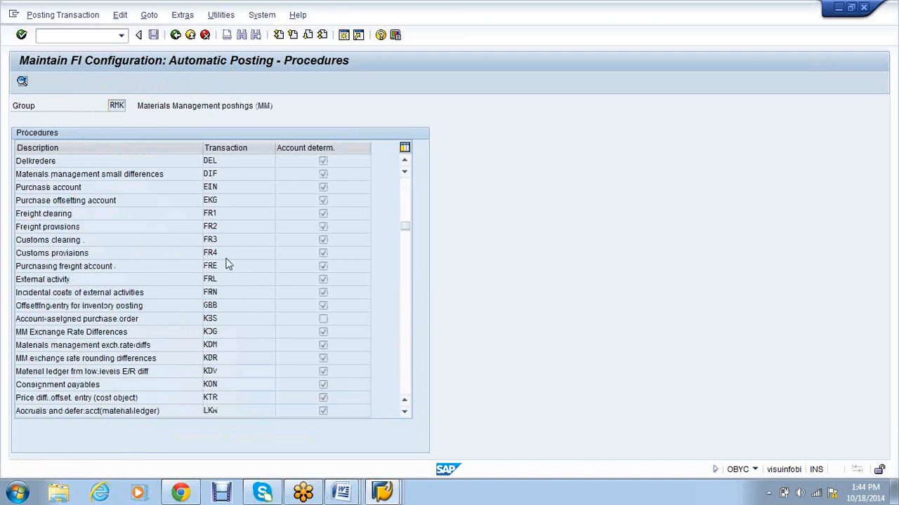
scroll(228, 263, "up", 2)
scroll(226, 266, "down", 1)
double_click(166, 347)
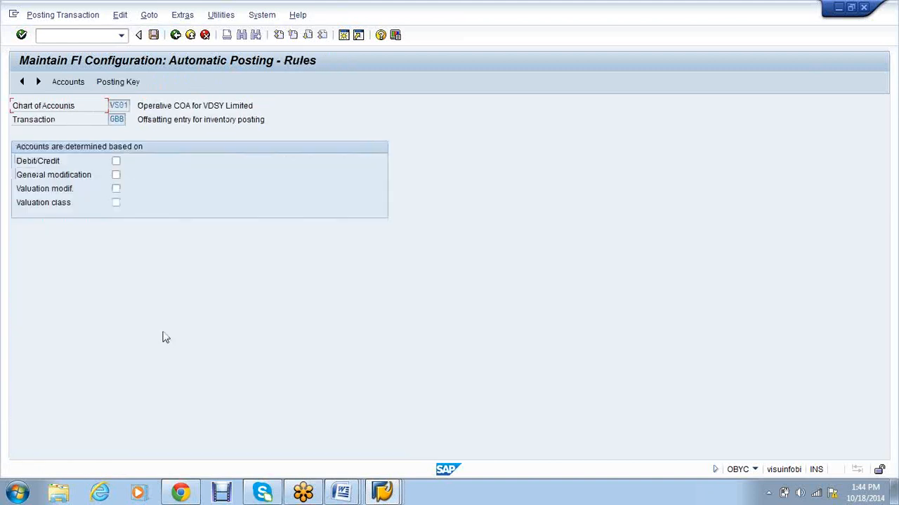
left_click(115, 175)
left_click(117, 189)
left_click(152, 38)
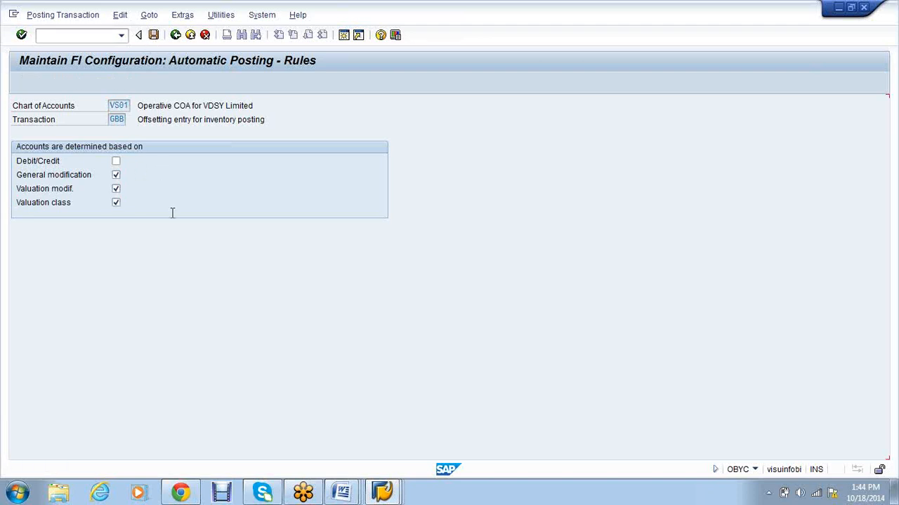
Step: Start GBB row X / VBR / VSR1, then switch to the Edit G/L Account Centrally window
type("VBR")
key("Tab")
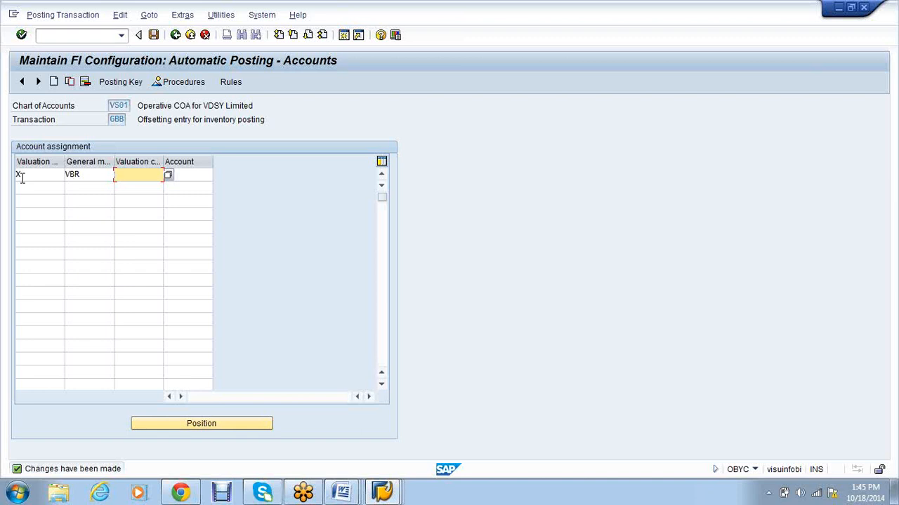
type("VSR1")
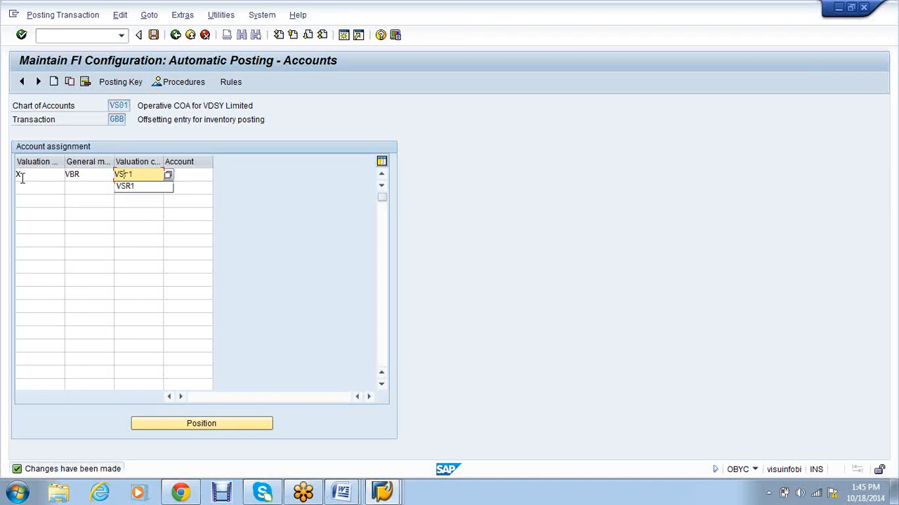
key("Tab")
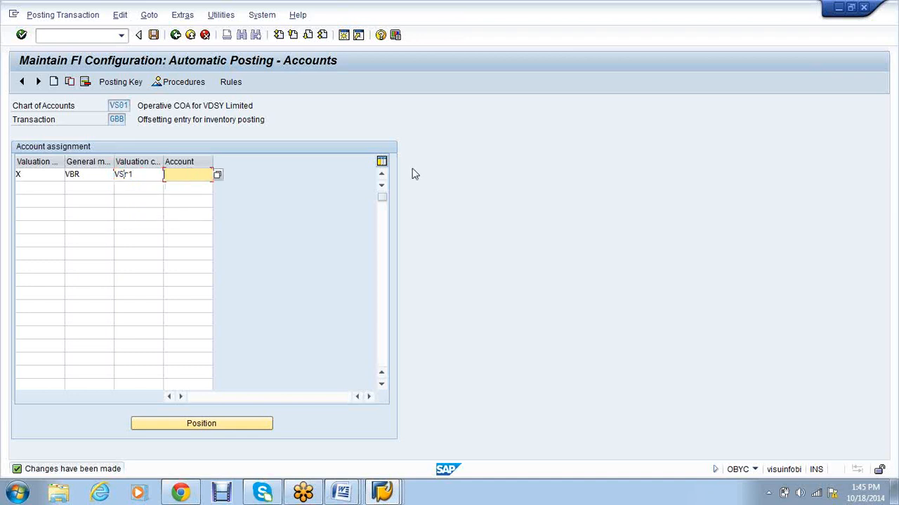
left_click(379, 494)
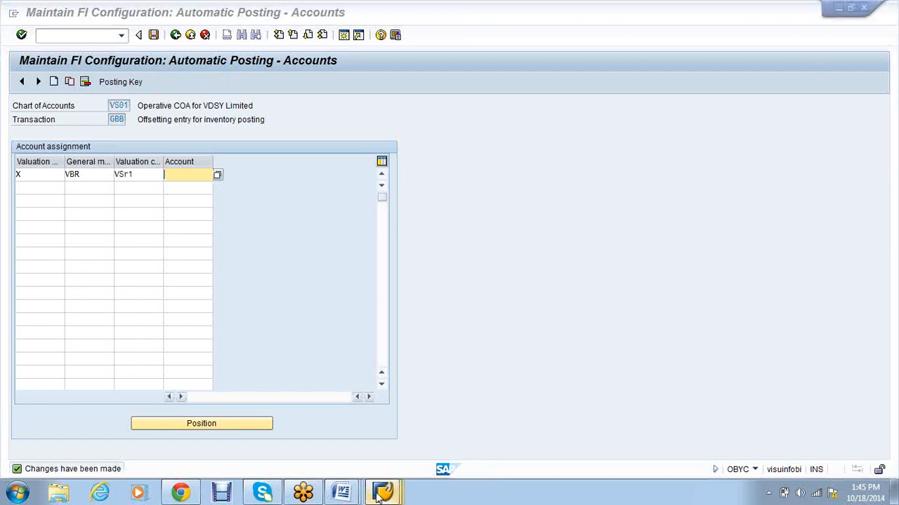
left_click(415, 433)
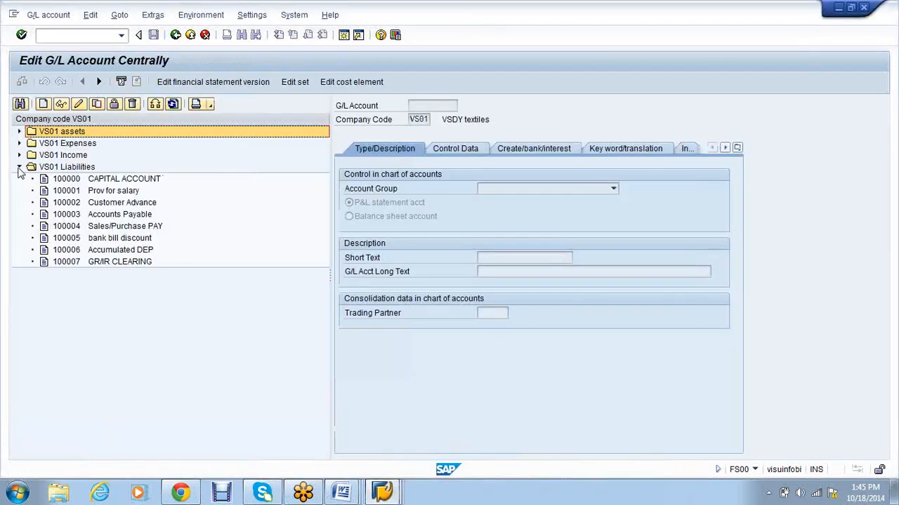
Step: Look up account 300013 RAW CONSUMPTION under the VS01 Expenses group
left_click(20, 167)
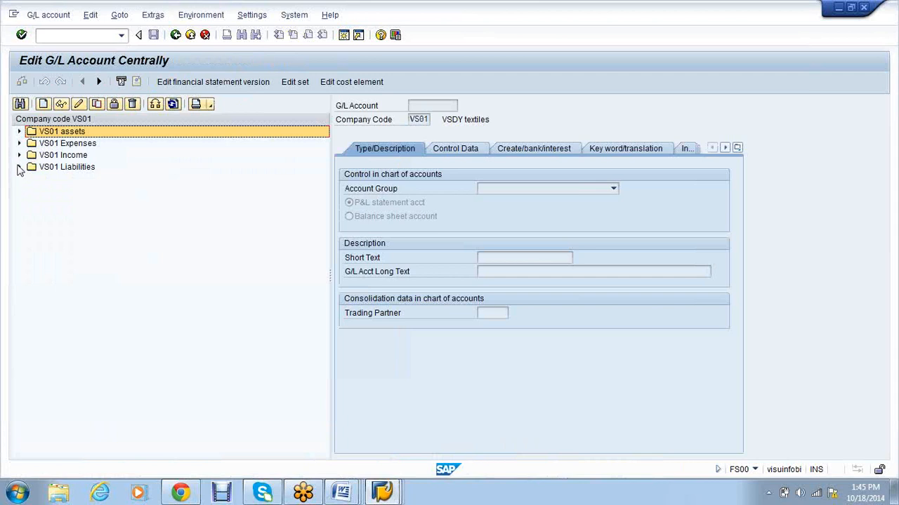
left_click(19, 143)
left_click(118, 309)
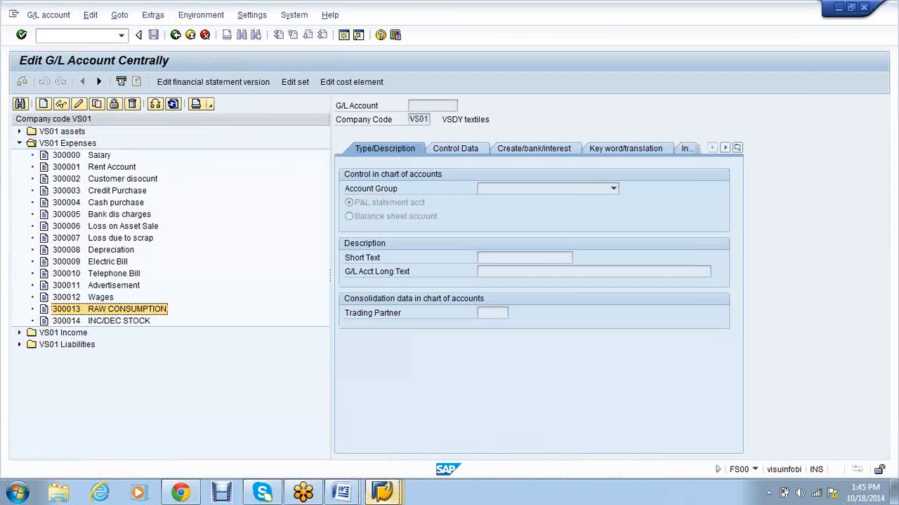
Step: Return to the OBYC accounts screen, then bring up the Word purchase-cycle notes
left_click(399, 500)
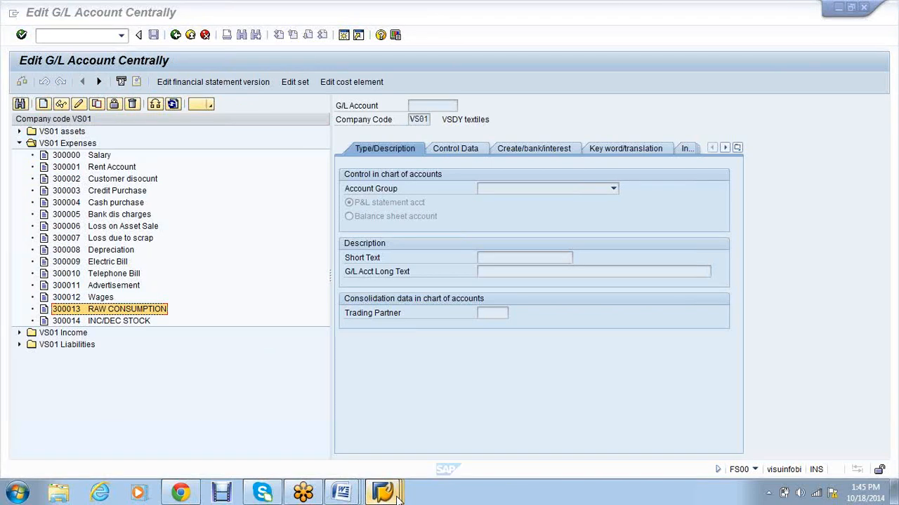
left_click(321, 426)
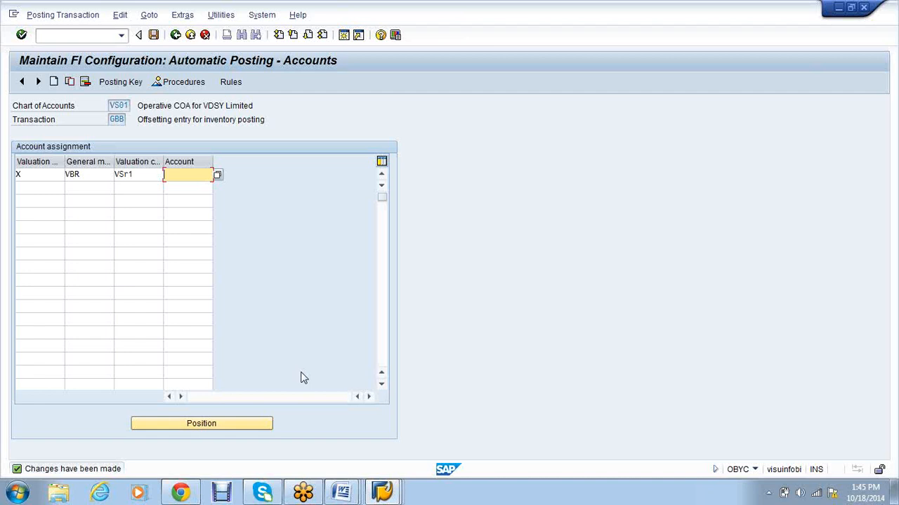
left_click(343, 494)
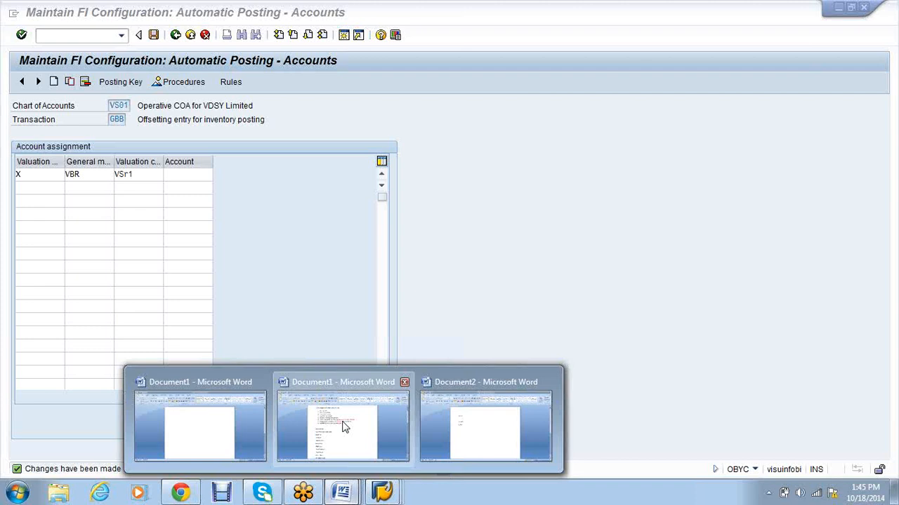
left_click(344, 427)
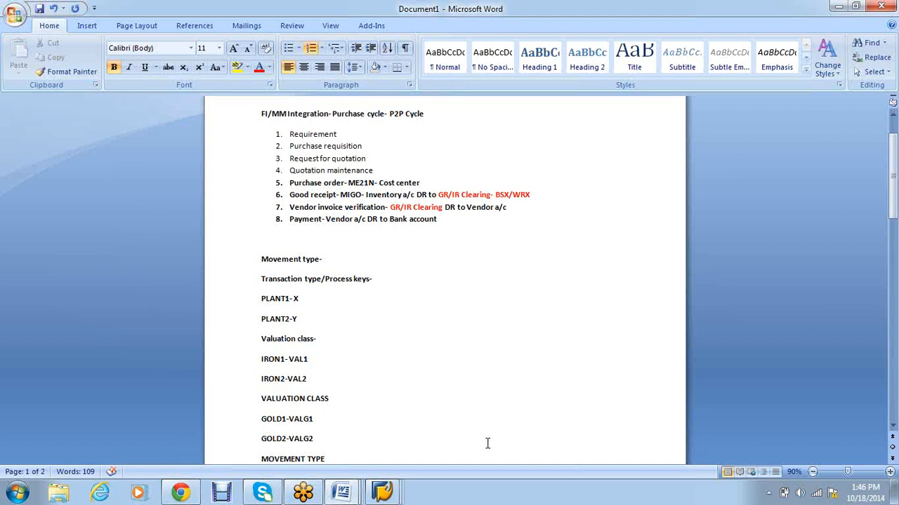
left_click(394, 496)
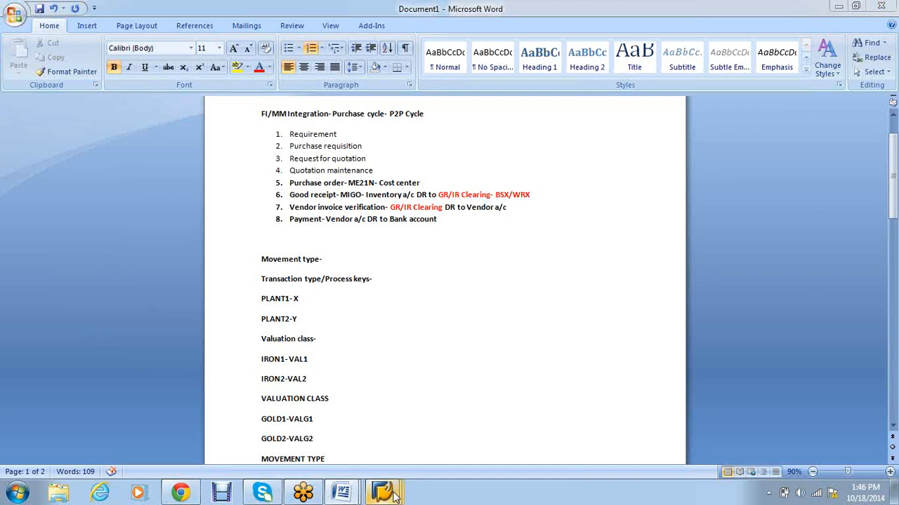
left_click(394, 496)
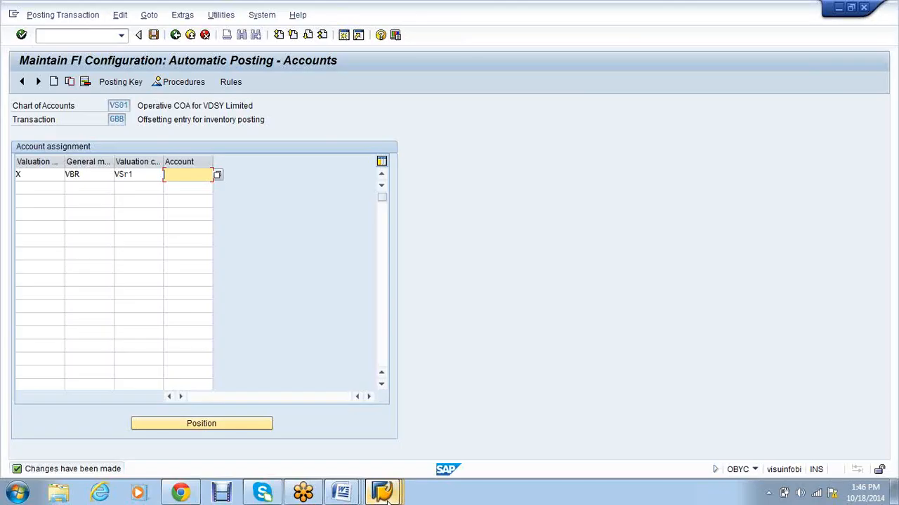
left_click(306, 423)
Step: Post GBB row X / VBR / VSR1 to 300013 and start row X / AUF / VSR2
key("alt+Tab")
type("13")
left_click(42, 189)
type("X")
key("Tab")
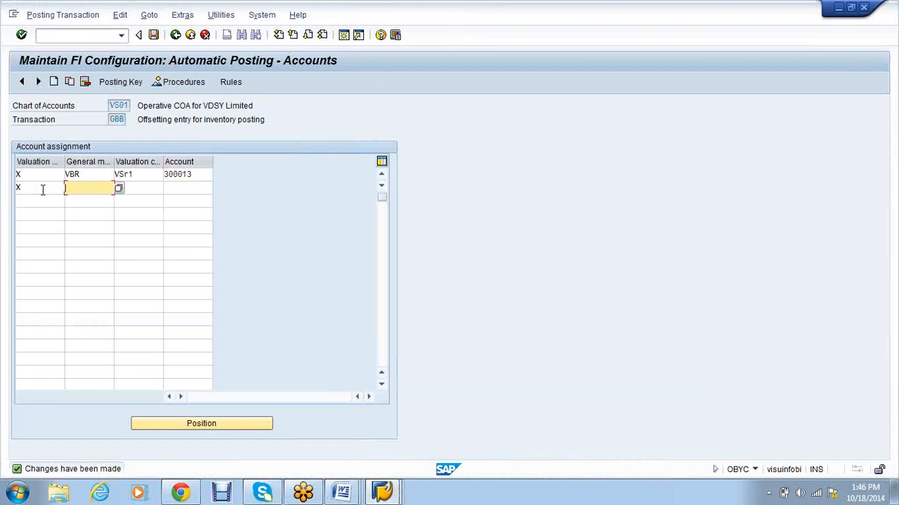
type("AUF")
key("Tab")
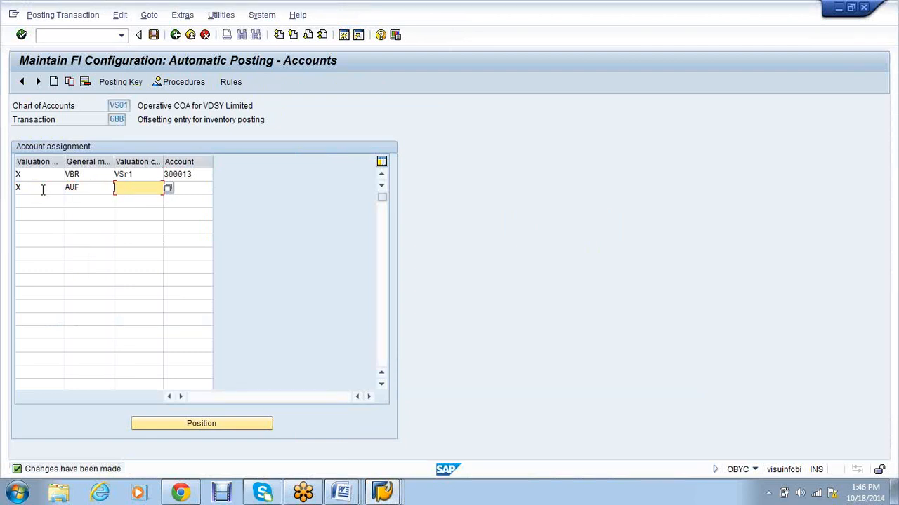
type("VSR2")
key("Tab")
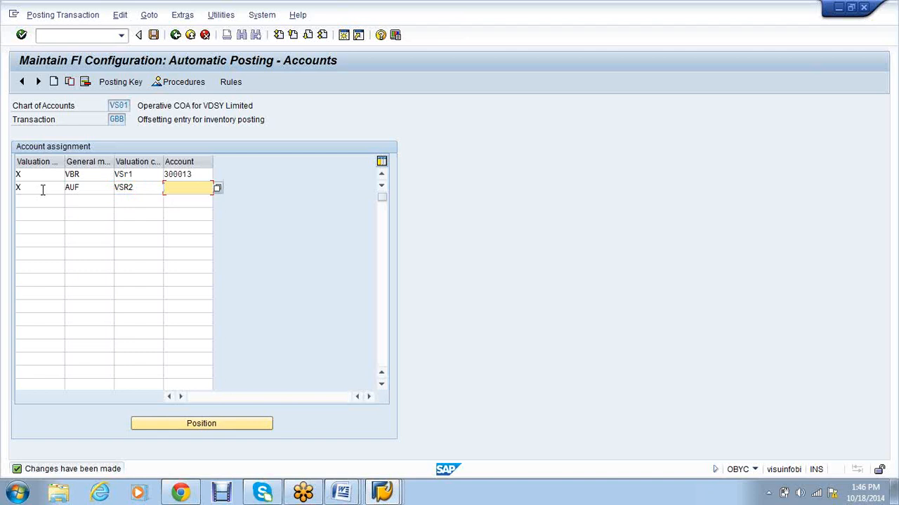
Step: Give the AUF row account 300014 and add row X / ZOF / VSR2 posting to 300014
left_click(384, 496)
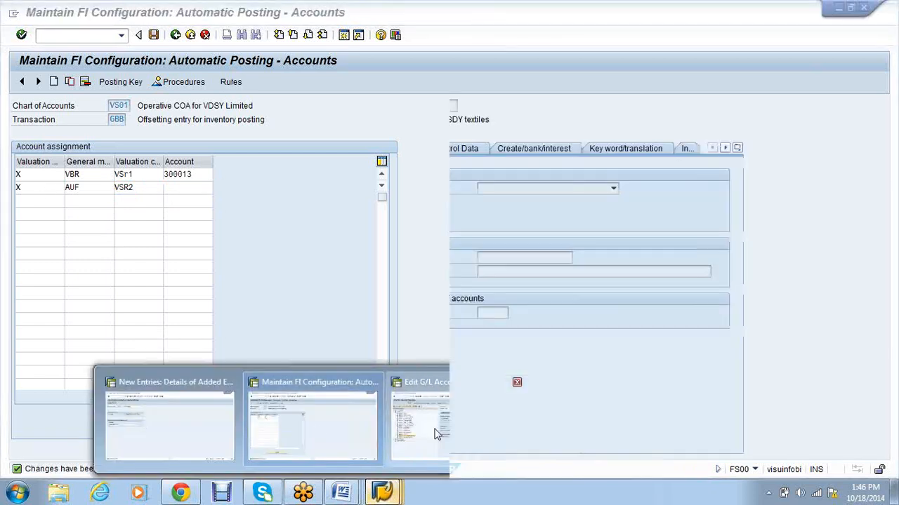
left_click(435, 431)
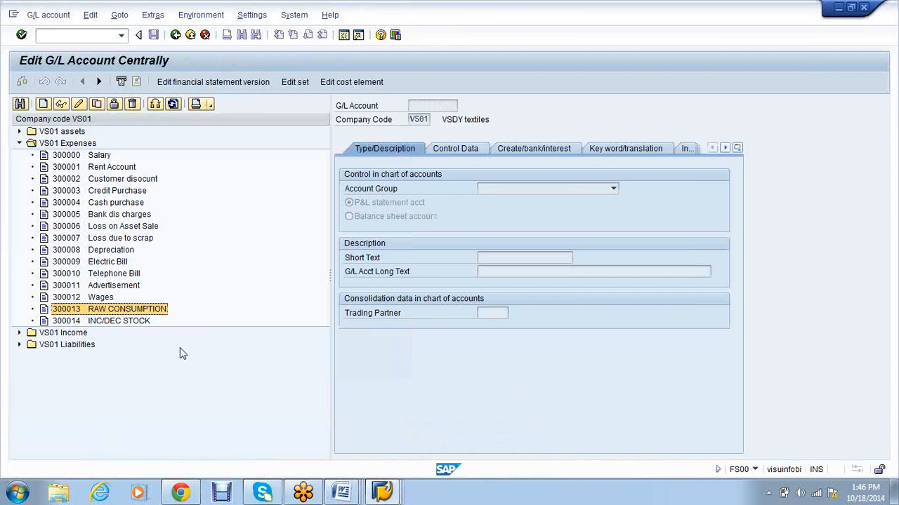
key("alt+Tab")
type("14")
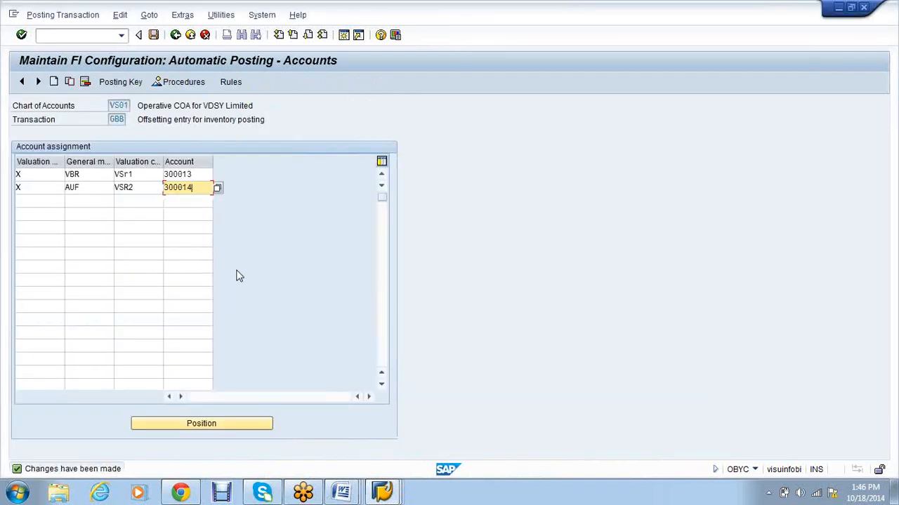
left_click(36, 202)
type("X")
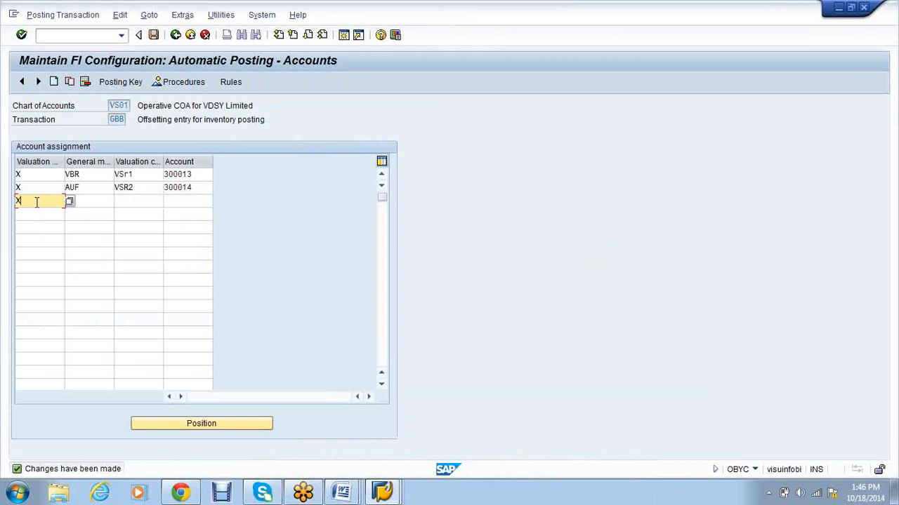
key("Tab")
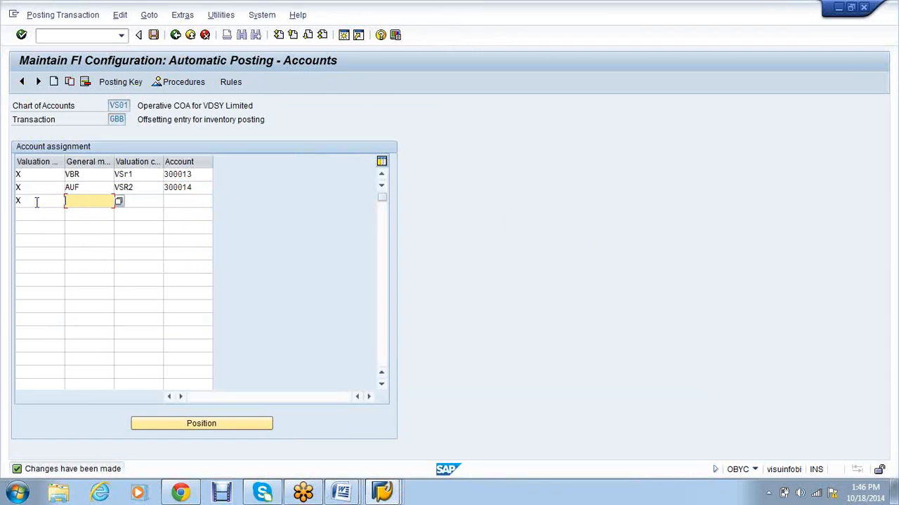
type("ZOF")
key("Tab")
type("VSr2")
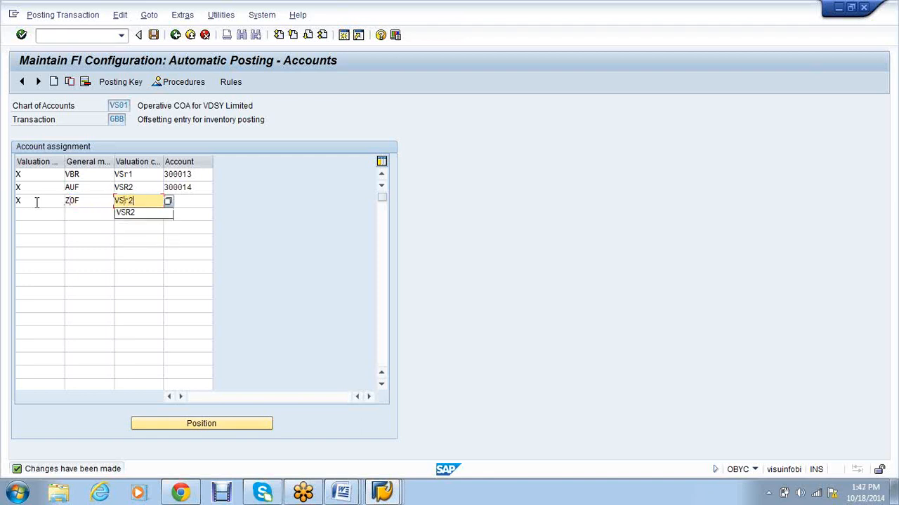
key("Tab")
type("3")
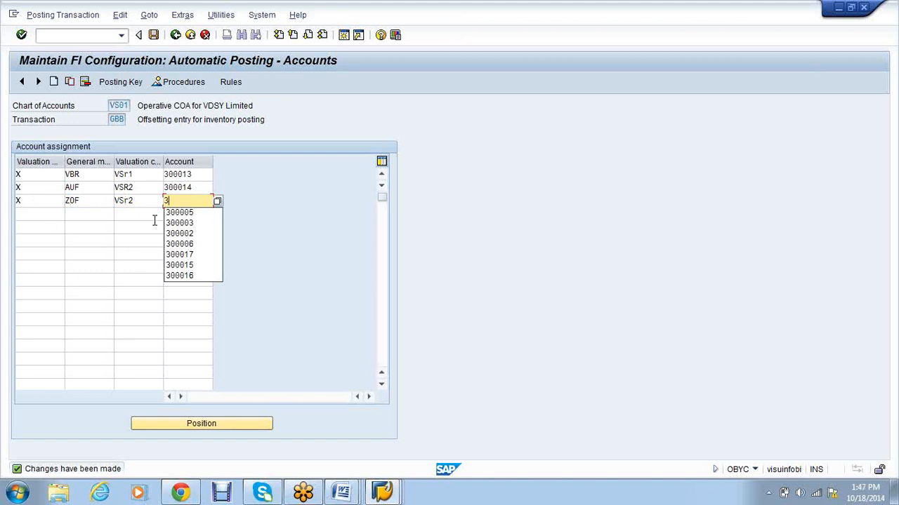
type("00014")
Step: Add GBB row X / VAY / VSR2 posting to account 300014
left_click(25, 214)
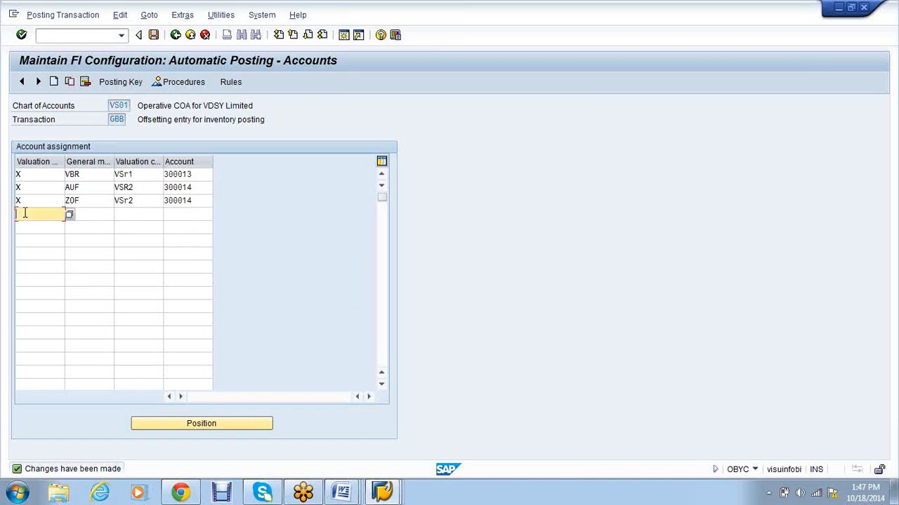
type("X")
key("Tab")
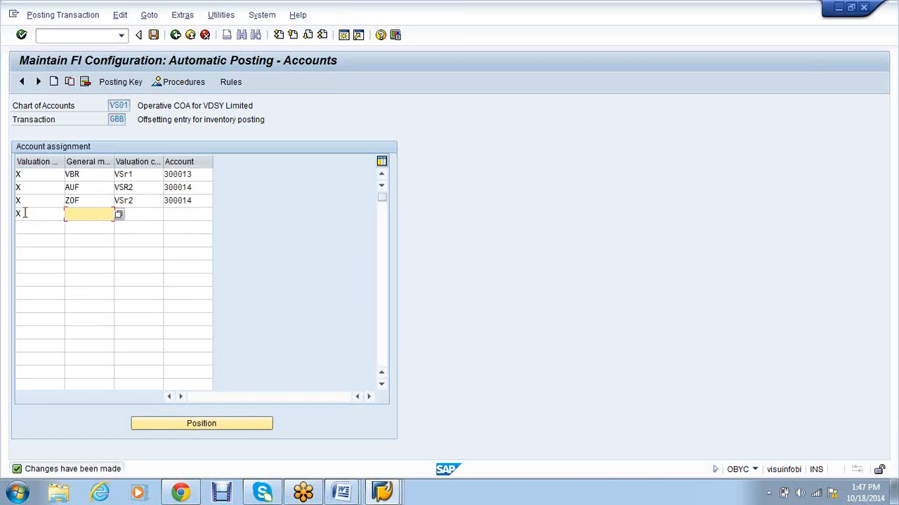
type("VAY")
key("Tab")
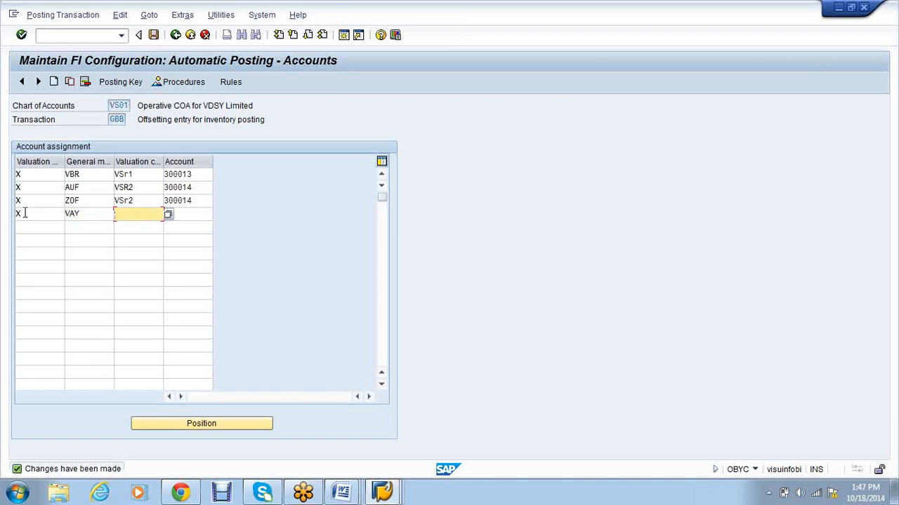
type("VSR2")
key("Tab")
type("3")
key("Down")
key("Return")
key("BackSpace")
key("BackSpace")
type("14")
key("Tab")
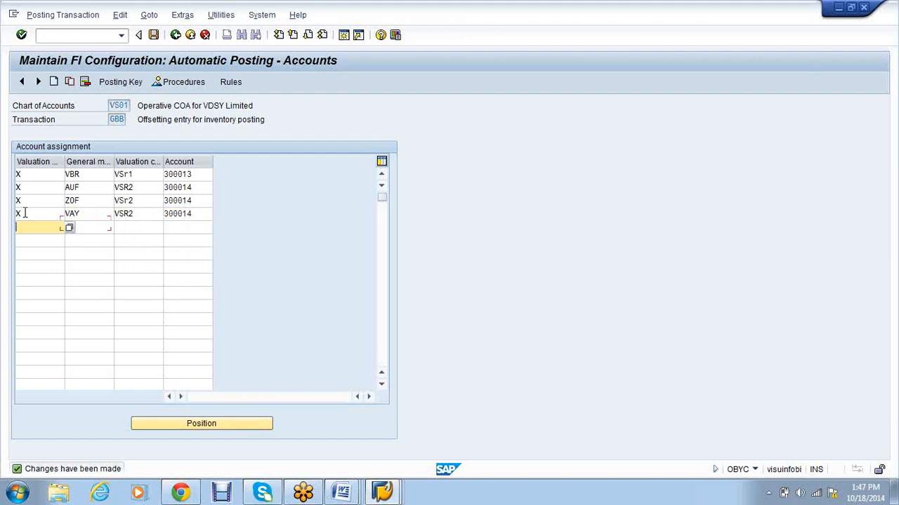
Step: Add GBB row X / VAX / VSR2 posting to account 300014 and confirm
type("X")
key("Tab")
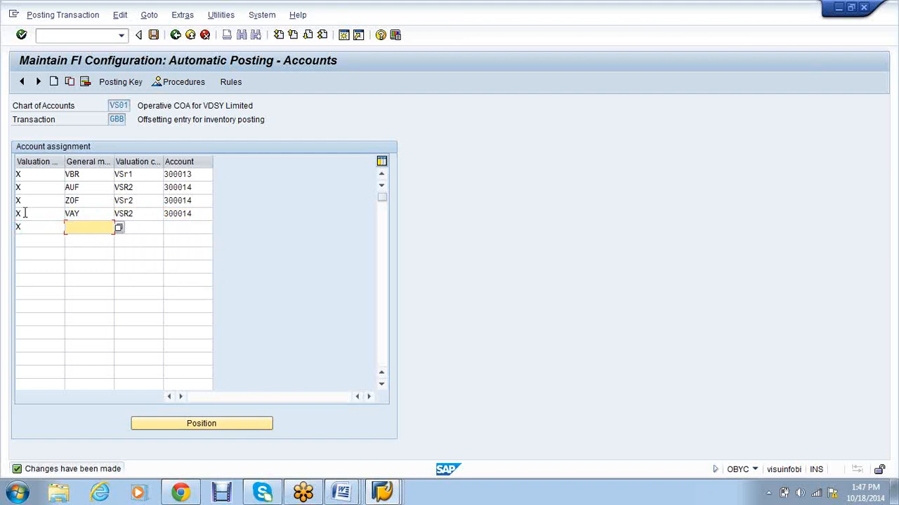
type("VAX")
key("Tab")
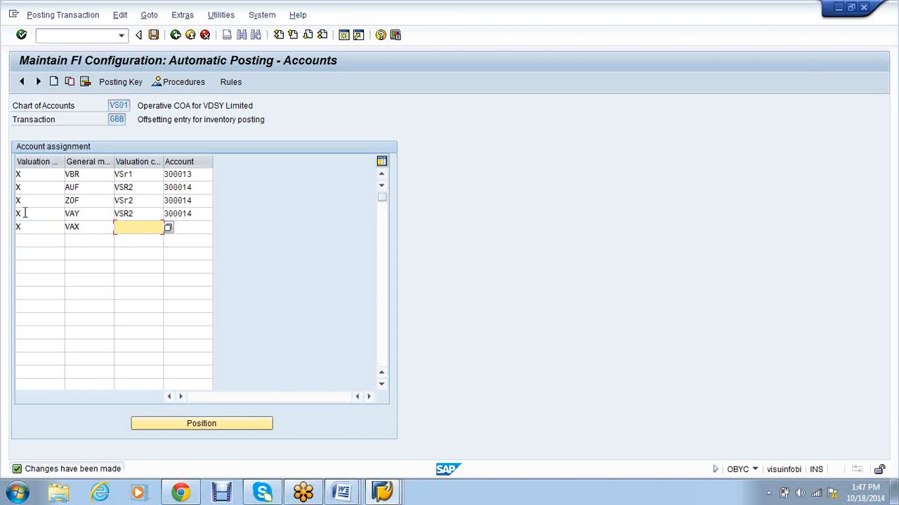
type("VSR2")
key("Tab")
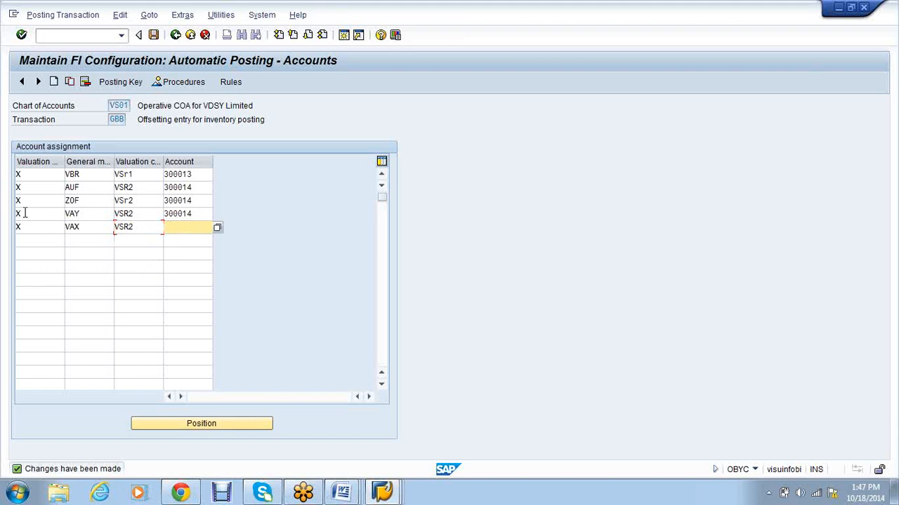
key("Down")
key("Down")
key("Down")
key("Down")
key("Down")
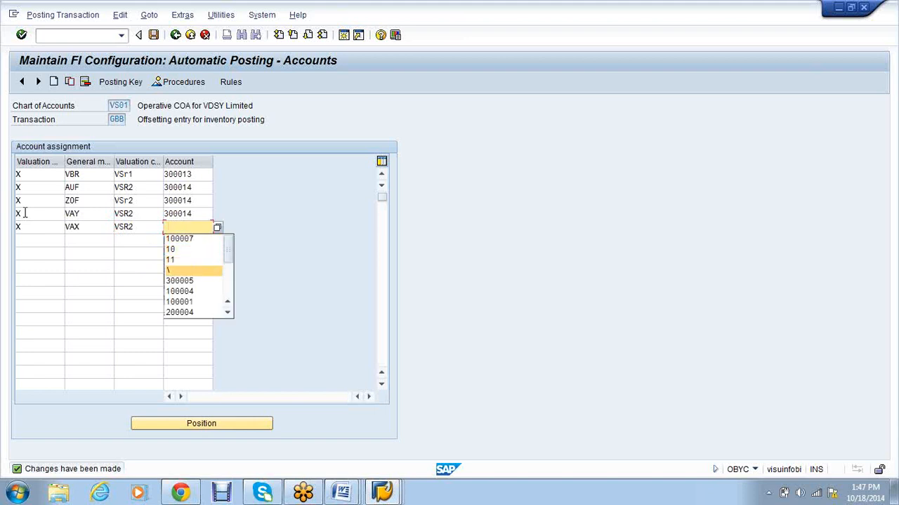
key("Return")
key("BackSpace")
key("BackSpace")
type("14")
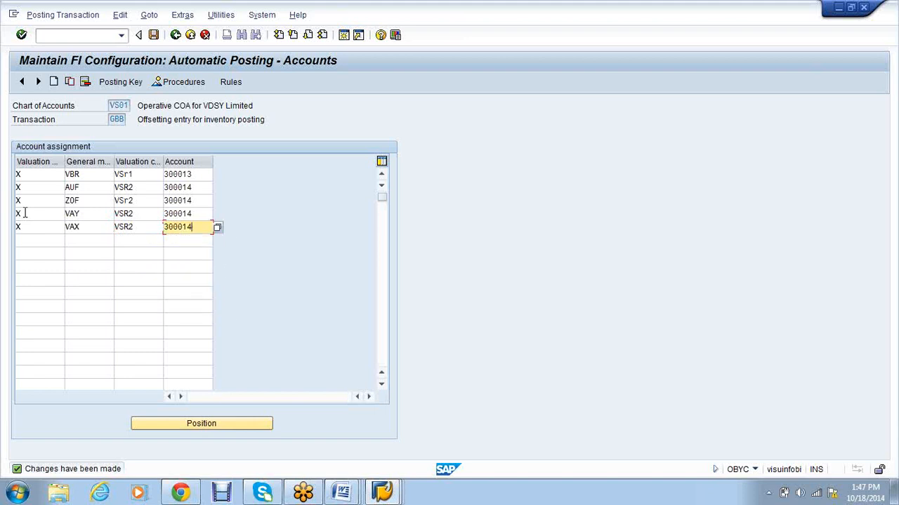
key("Return")
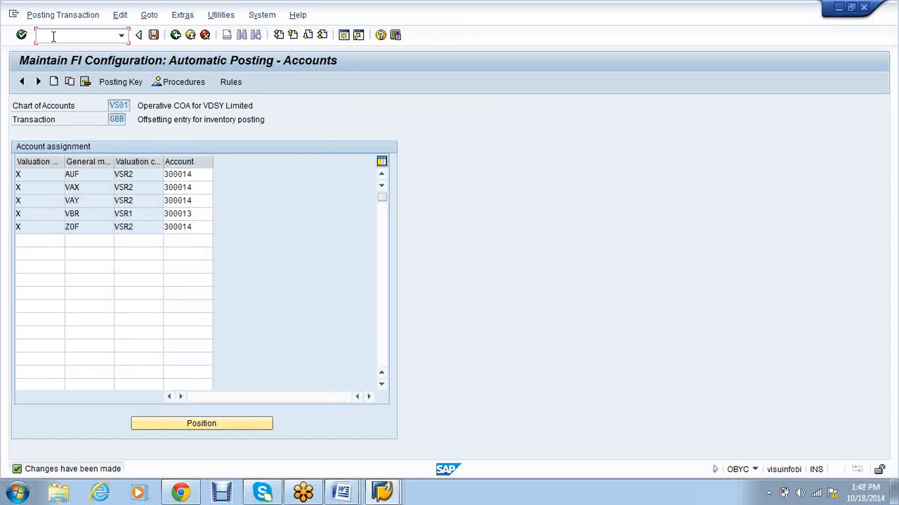
Step: Open document type WE (Goods receipt) and view its number range information
type("/n")
type("obyc")
key("Return")
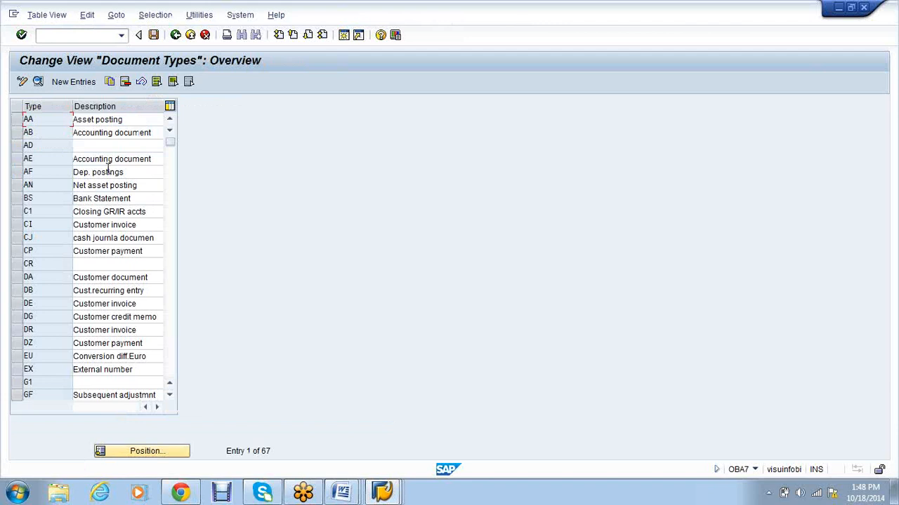
scroll(108, 168, "down", 13)
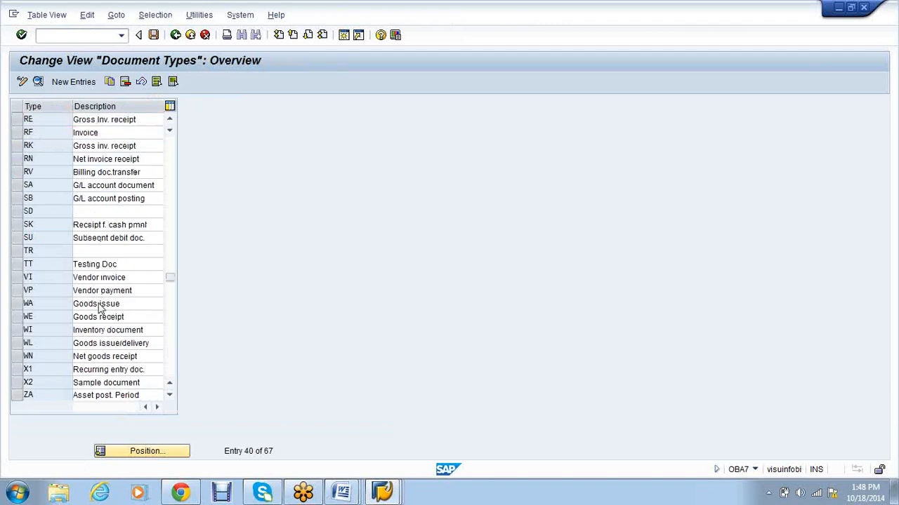
double_click(102, 305)
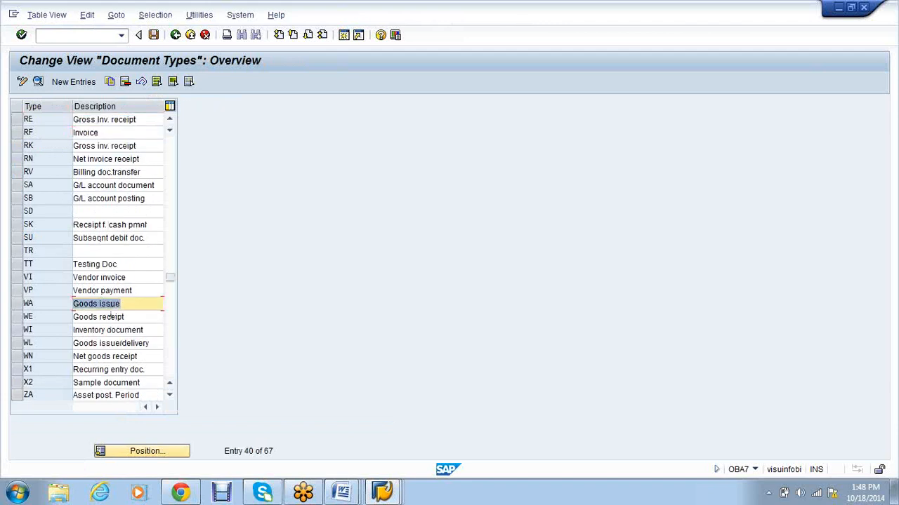
double_click(111, 317)
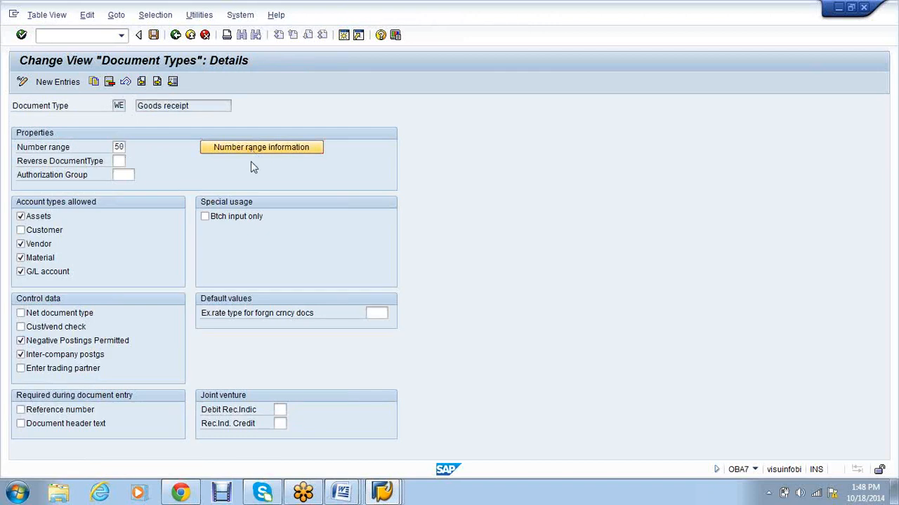
left_click(261, 147)
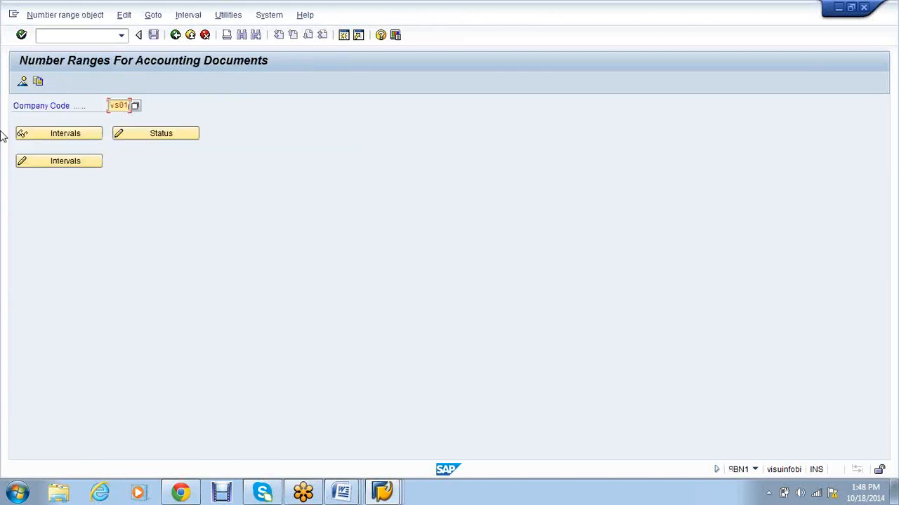
Step: Add 2014 interval 50 running from 10000000 to 19999999
left_click(32, 156)
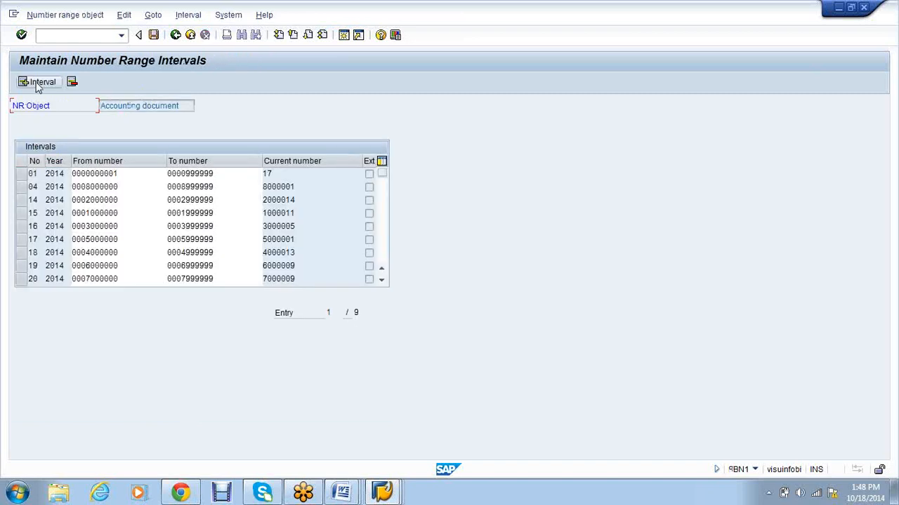
left_click(39, 83)
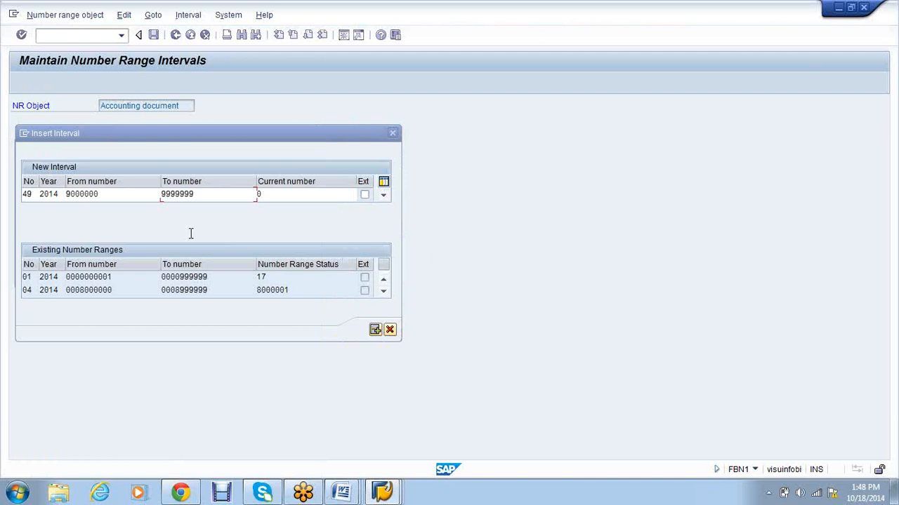
key("Return")
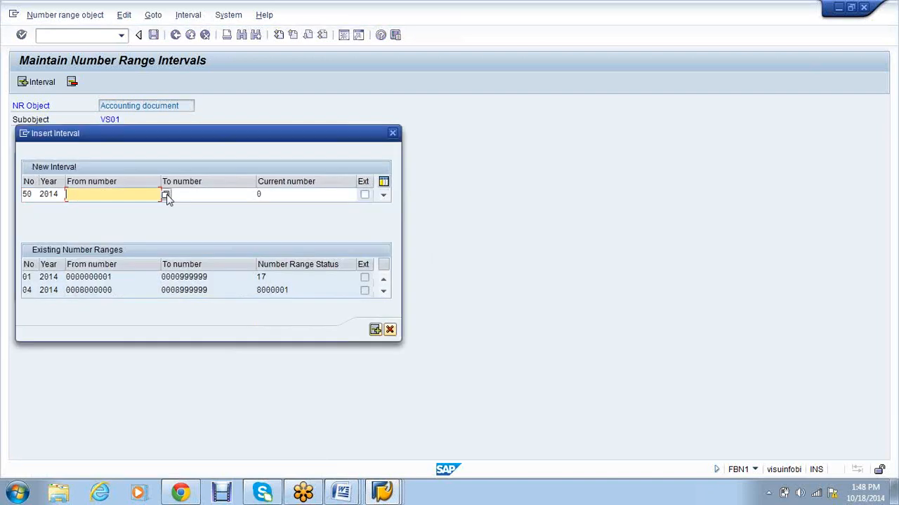
left_click(167, 195)
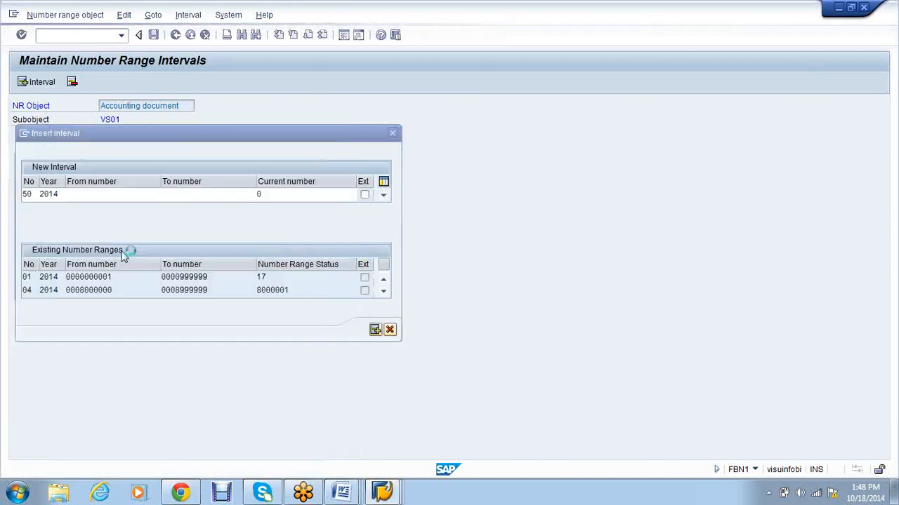
type("10000000")
key("Tab")
type("19999999")
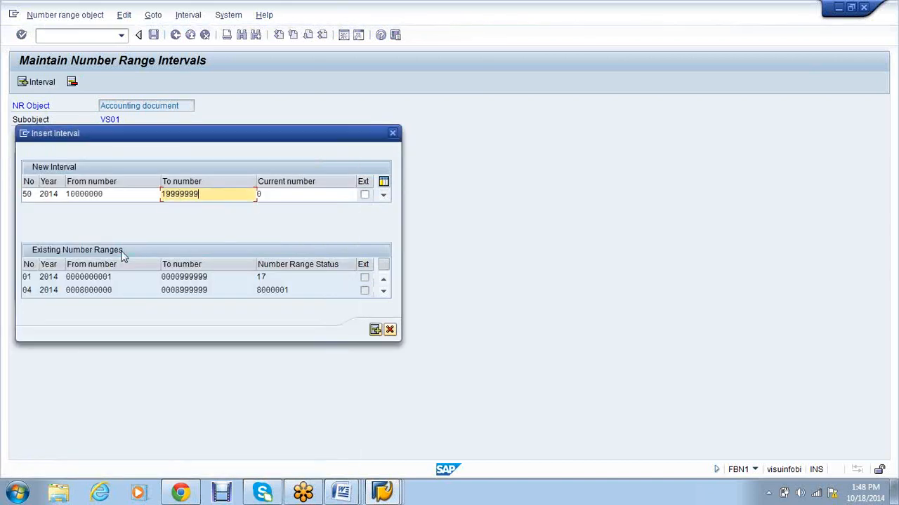
left_click(375, 330)
Step: Add 2014 interval 51 from free number 20000000 to 299999999 and save the number ranges
key("F6")
type("51")
key("Tab")
type("2014")
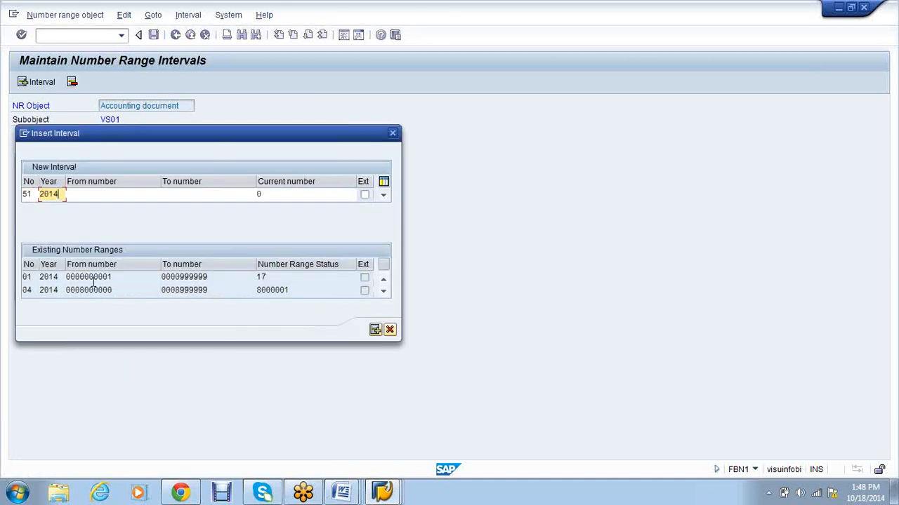
key("Tab")
left_click(165, 196)
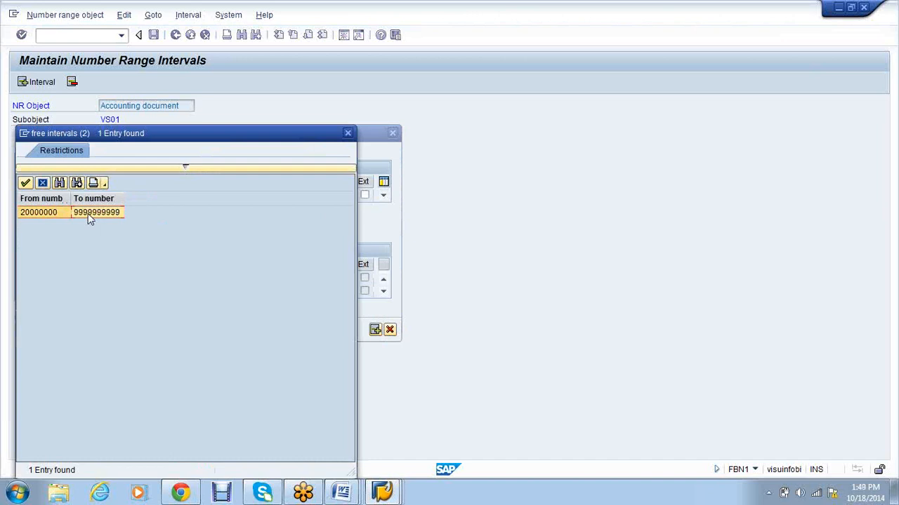
double_click(88, 214)
key("Tab")
type("29999")
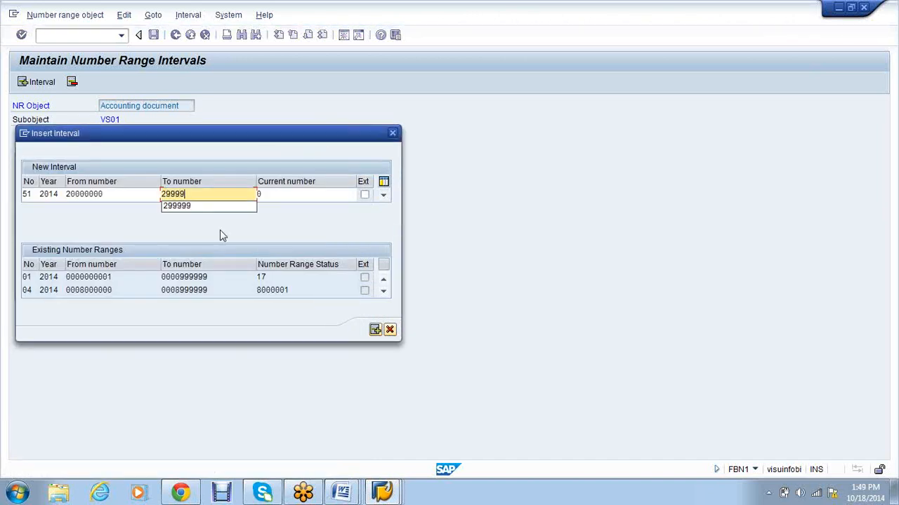
type("999")
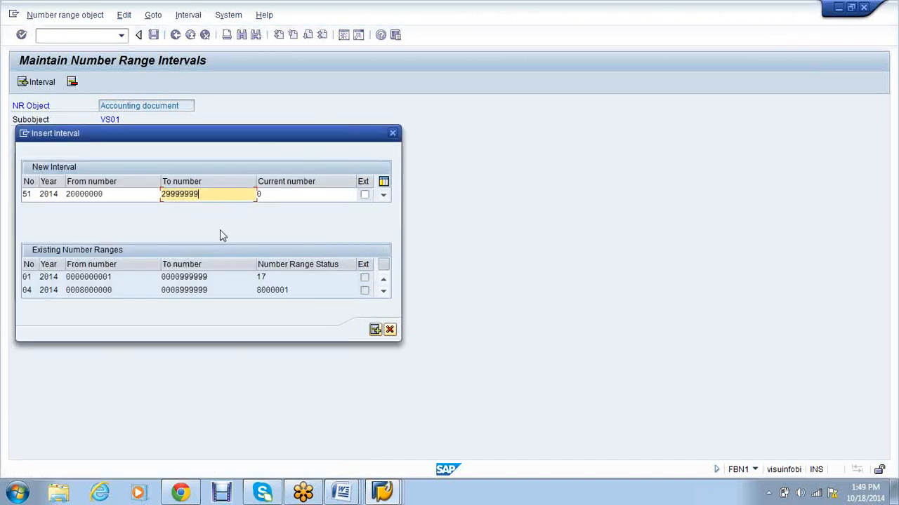
type("9")
key("Return")
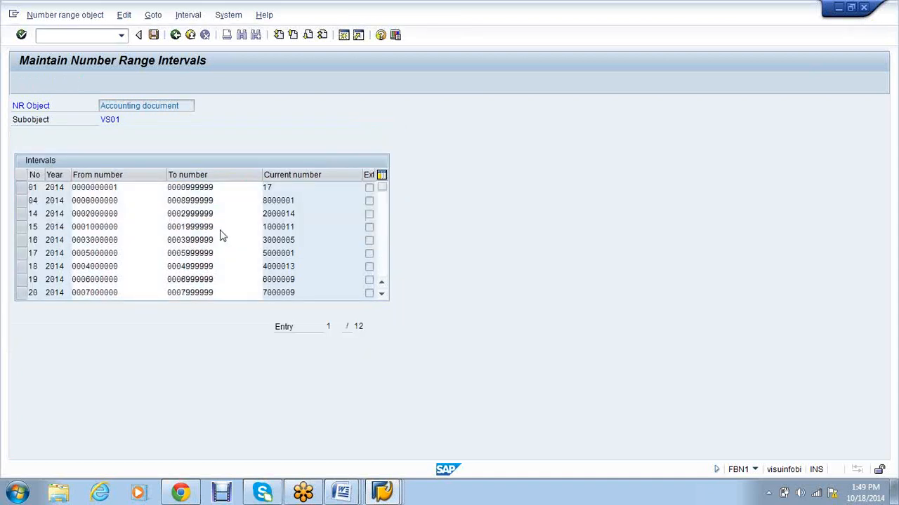
key("ctrl+s")
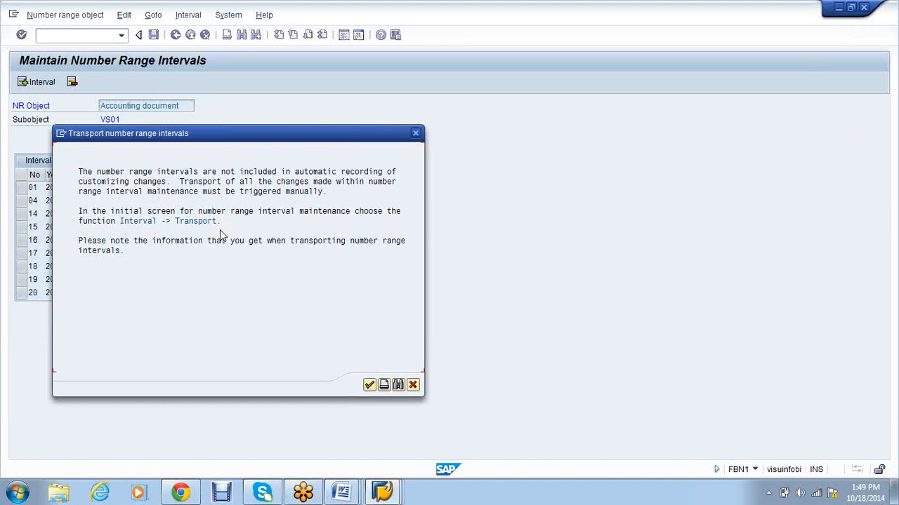
key("Return")
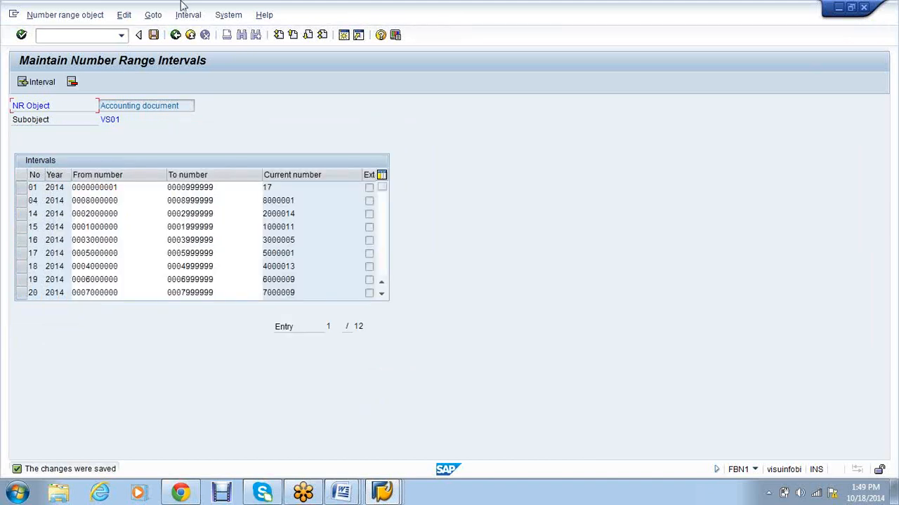
Step: Start vendor creation with /nxk01 and expand Logistics > Materials Management in another session
left_click(81, 36)
type("/nxk01")
key("Return")
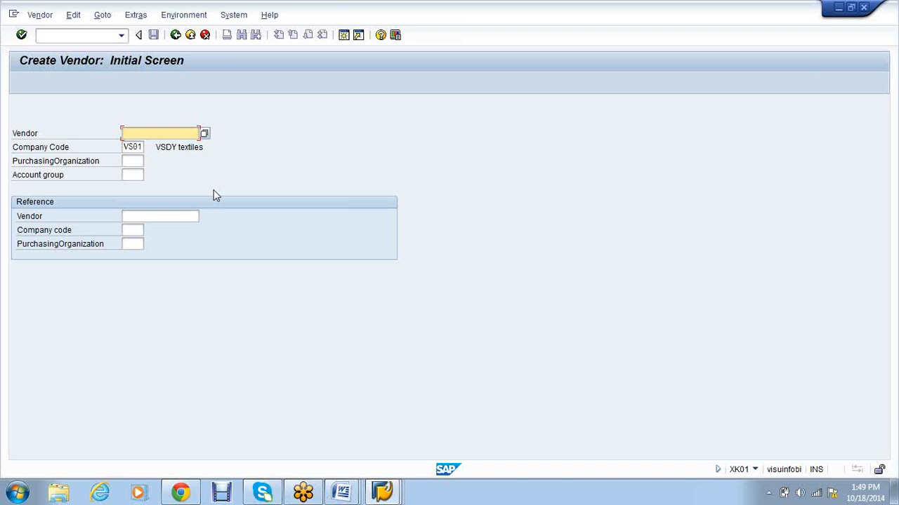
left_click(401, 478)
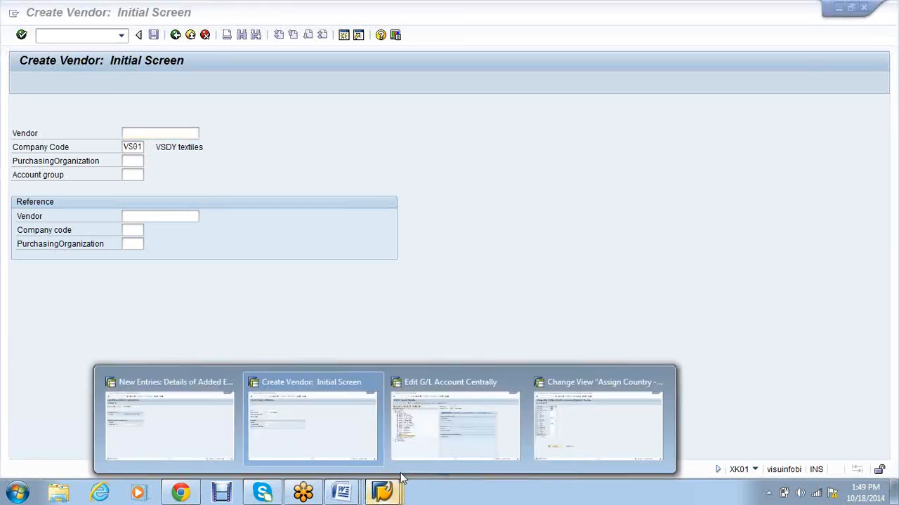
left_click(421, 421)
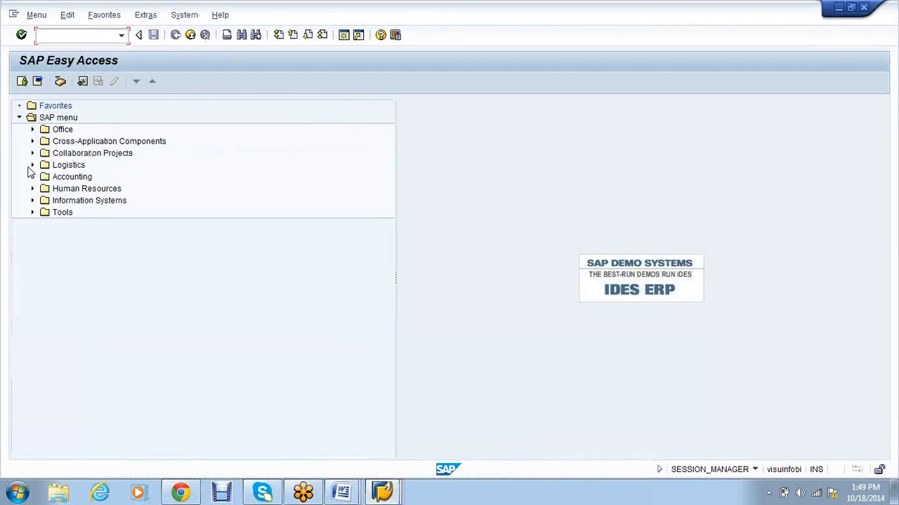
left_click(31, 165)
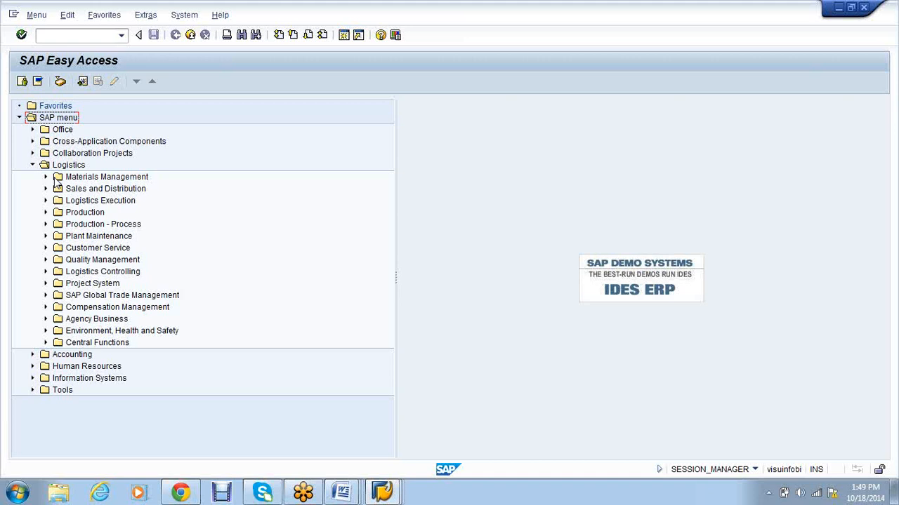
left_click(58, 179)
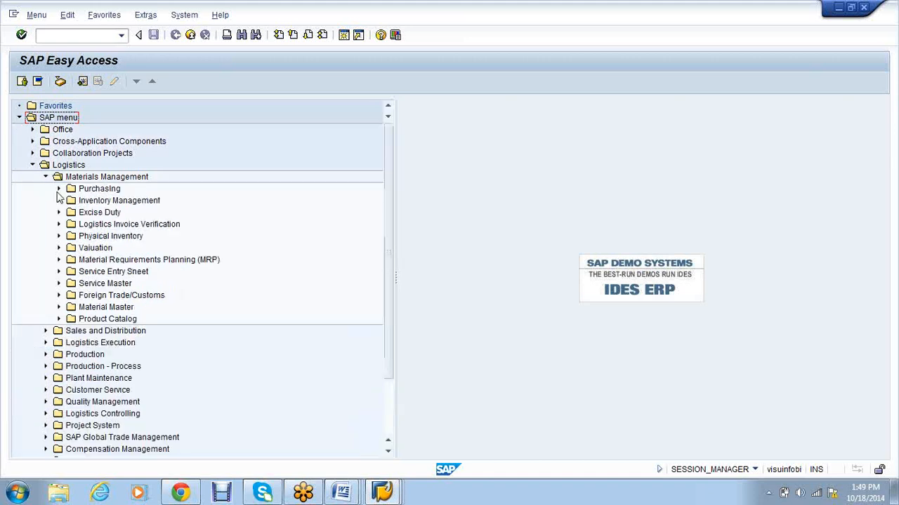
left_click(397, 494)
left_click(316, 408)
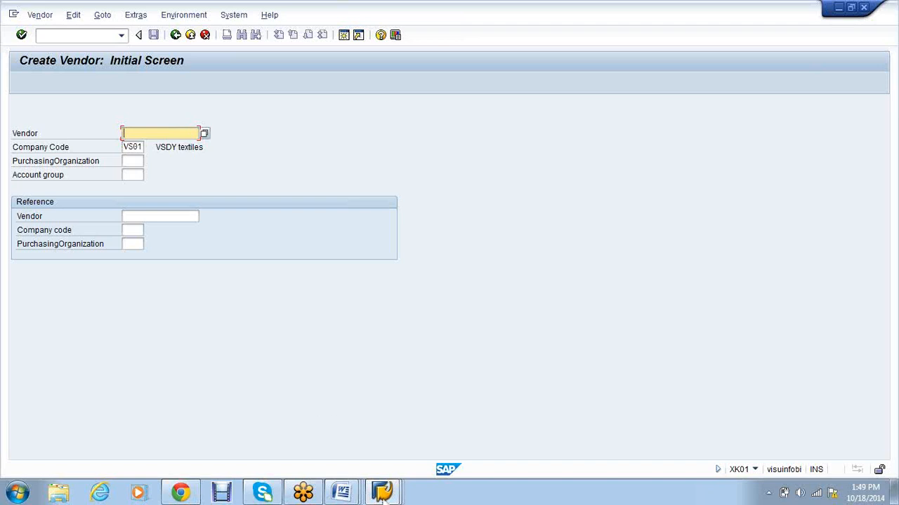
Step: Launch material creation with /nmm01 in the SAP Easy Access session
left_click(394, 495)
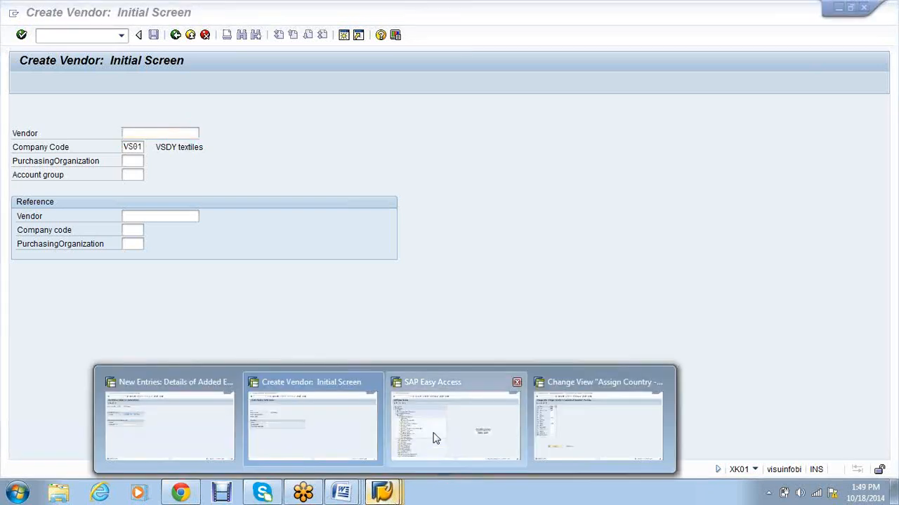
left_click(433, 381)
left_click(94, 36)
type("/nmm01")
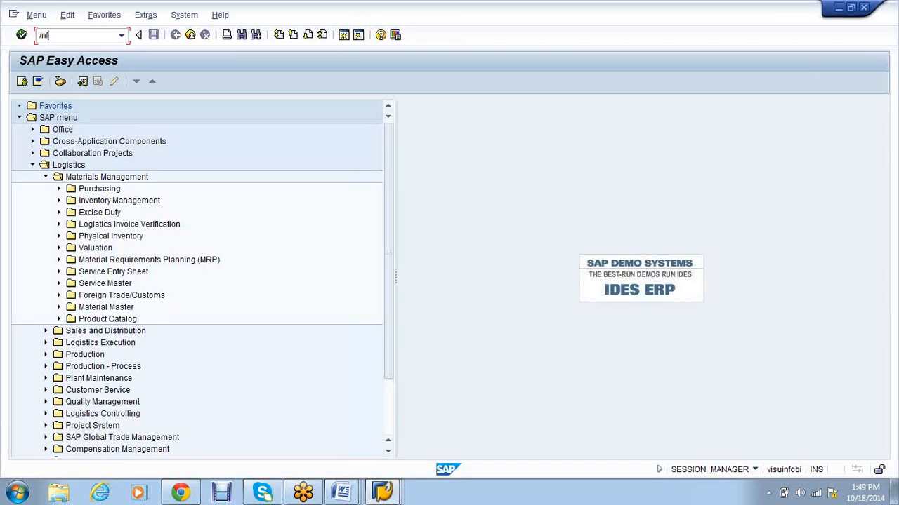
key("Return")
Step: In the Create Vendor session, enter vs01 as purchasing organization and account group, then list the account groups
left_click(133, 162)
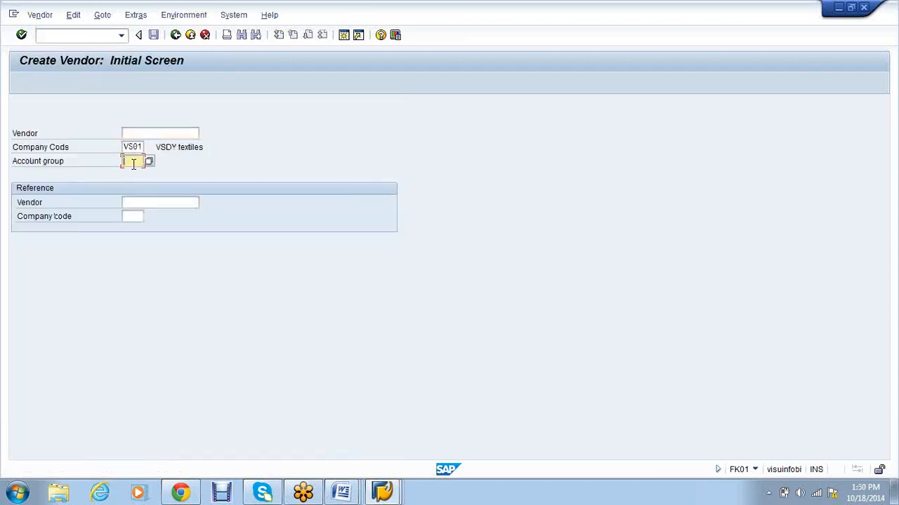
left_click(382, 492)
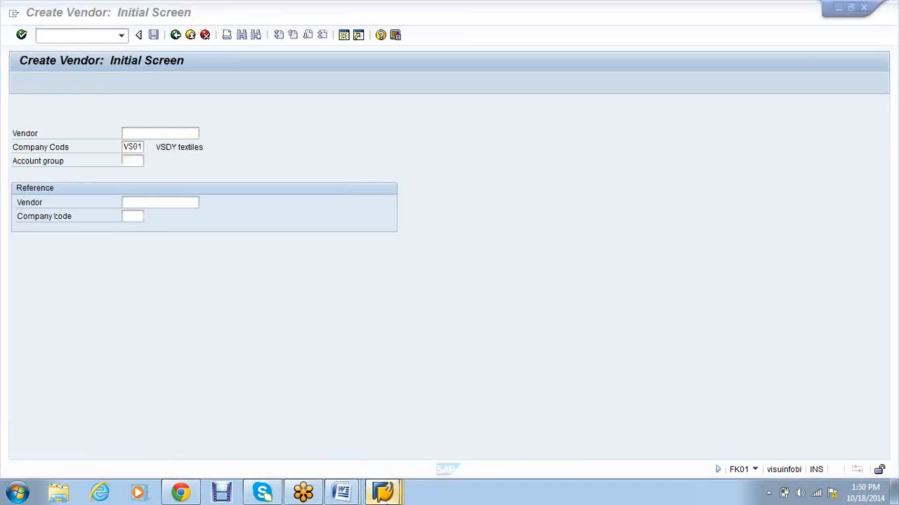
left_click(316, 433)
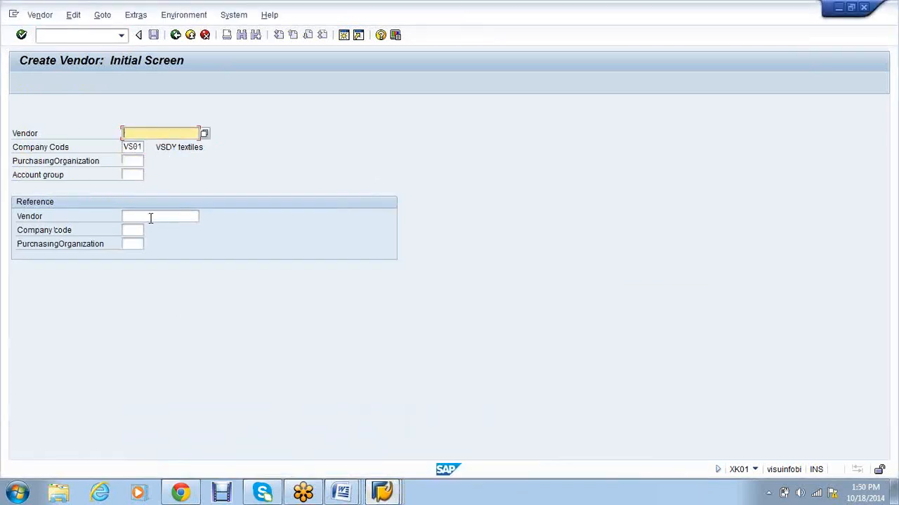
left_click(135, 162)
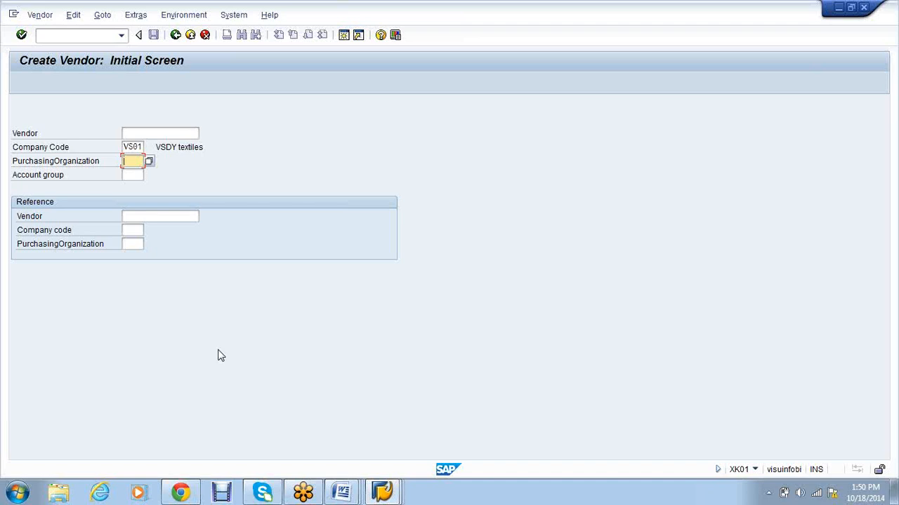
type("vs01")
key("Tab")
type("vs01")
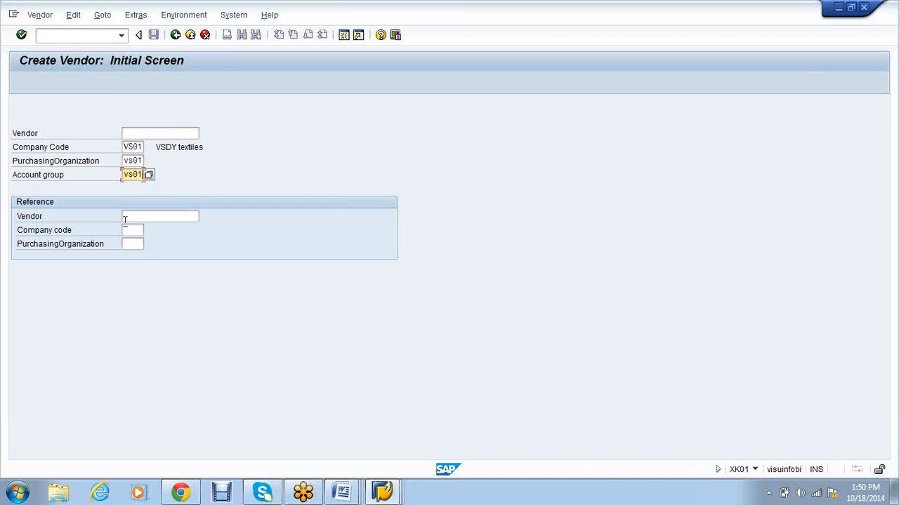
key("Return")
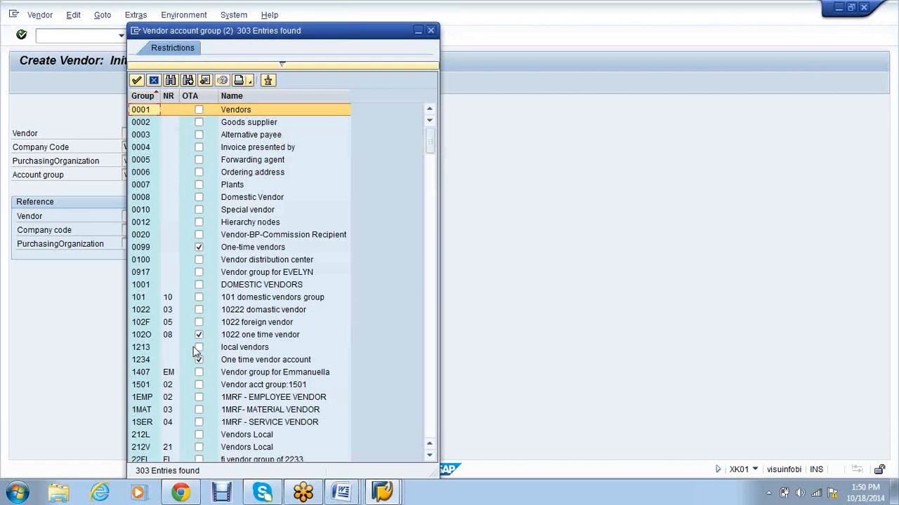
scroll(197, 353, "down", 2)
Step: Browse the vendor account group value list, then close it
scroll(196, 351, "down", 15)
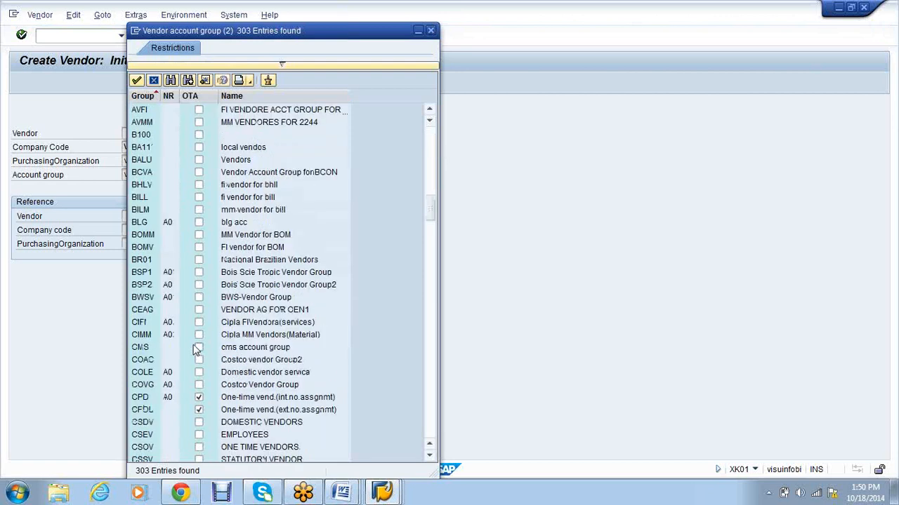
scroll(197, 350, "down", 20)
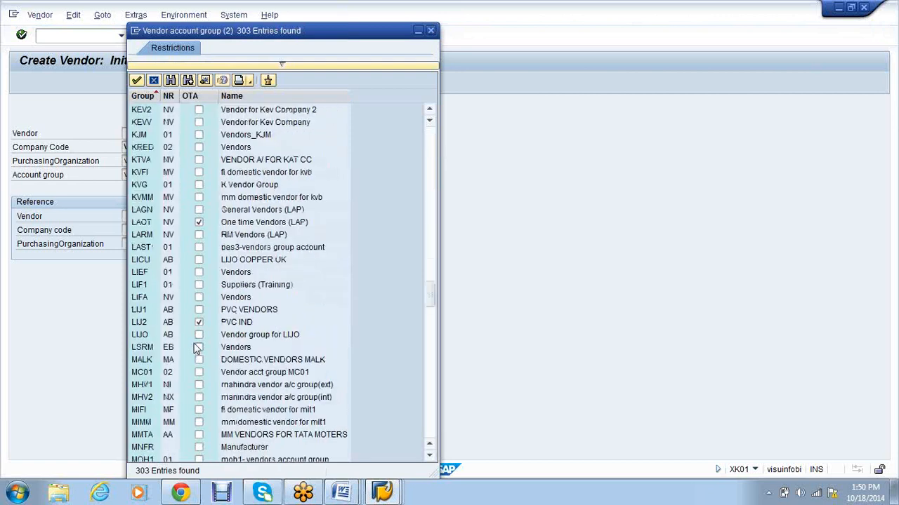
scroll(196, 349, "down", 20)
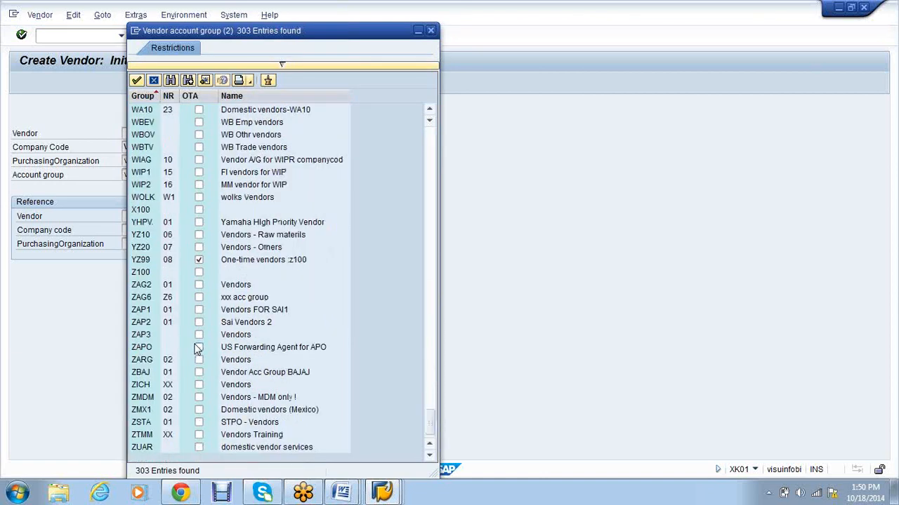
scroll(197, 349, "up", 3)
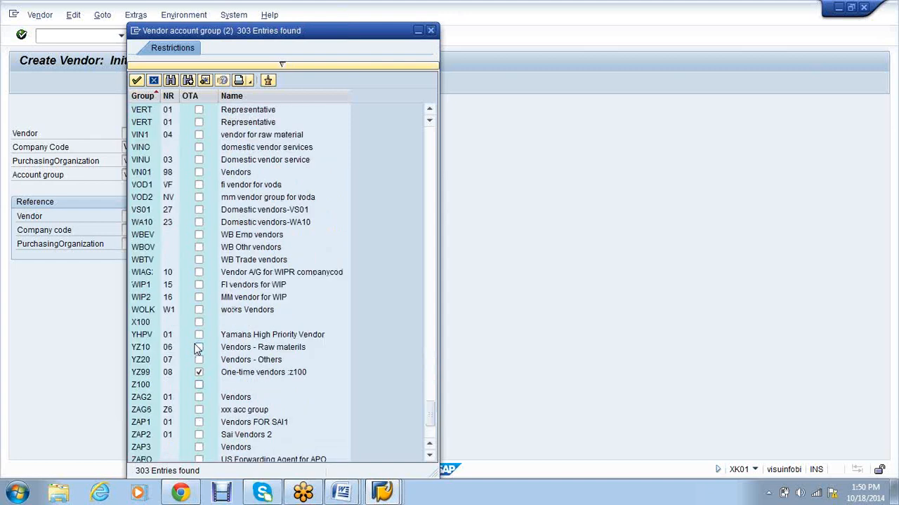
scroll(197, 349, "up", 2)
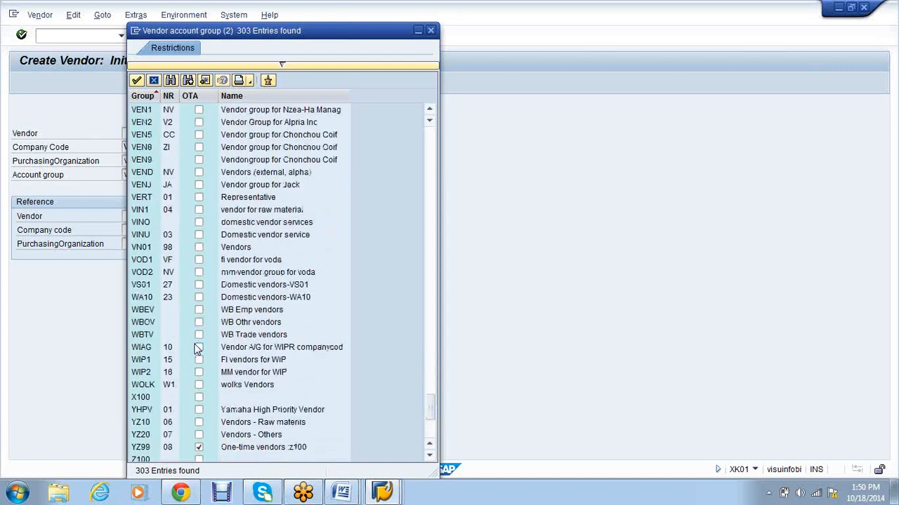
scroll(197, 349, "up", 1)
scroll(198, 349, "up", 6)
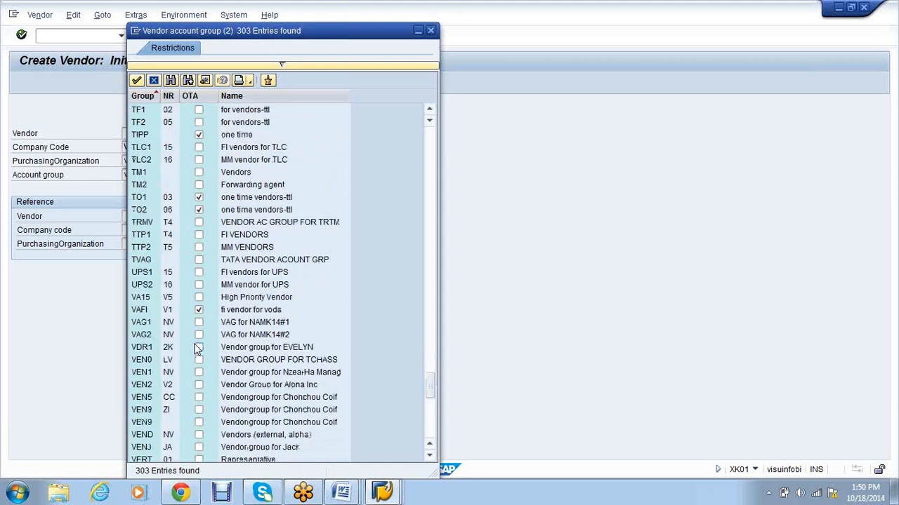
scroll(197, 349, "up", 5)
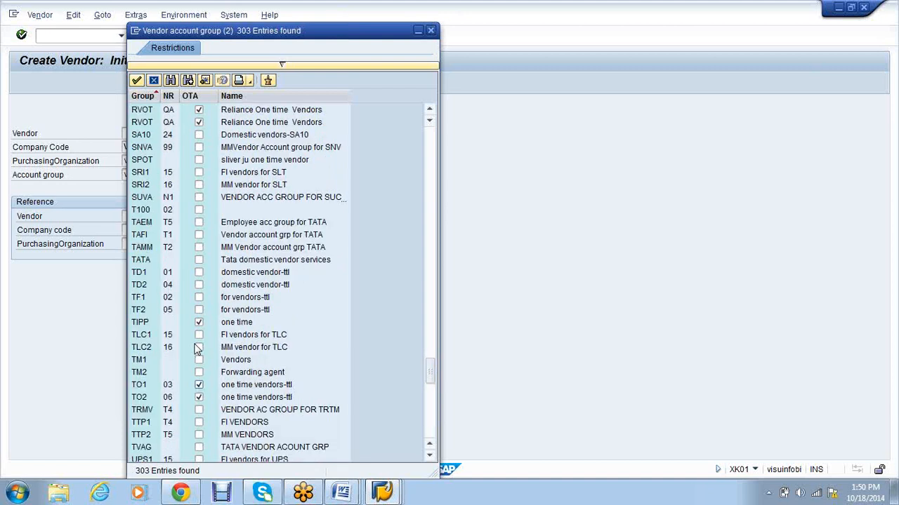
scroll(198, 349, "up", 3)
scroll(197, 349, "up", 7)
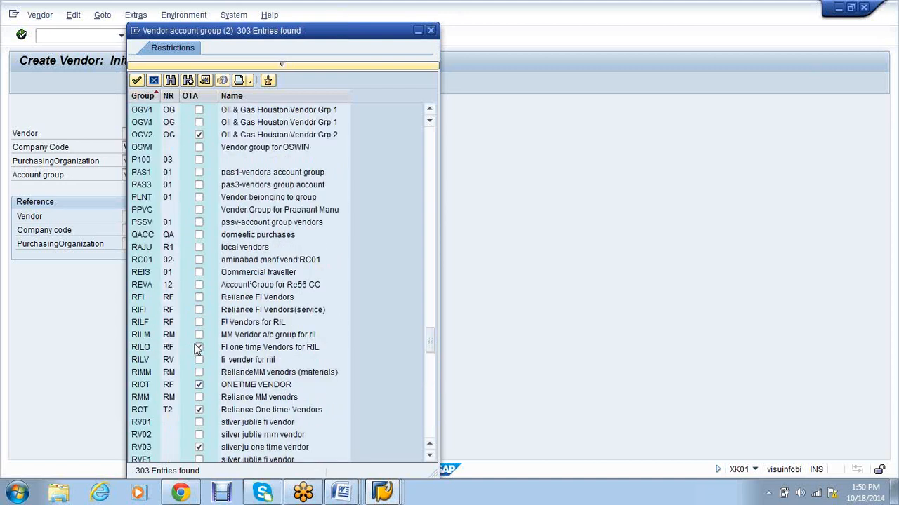
scroll(197, 349, "up", 7)
left_click(430, 30)
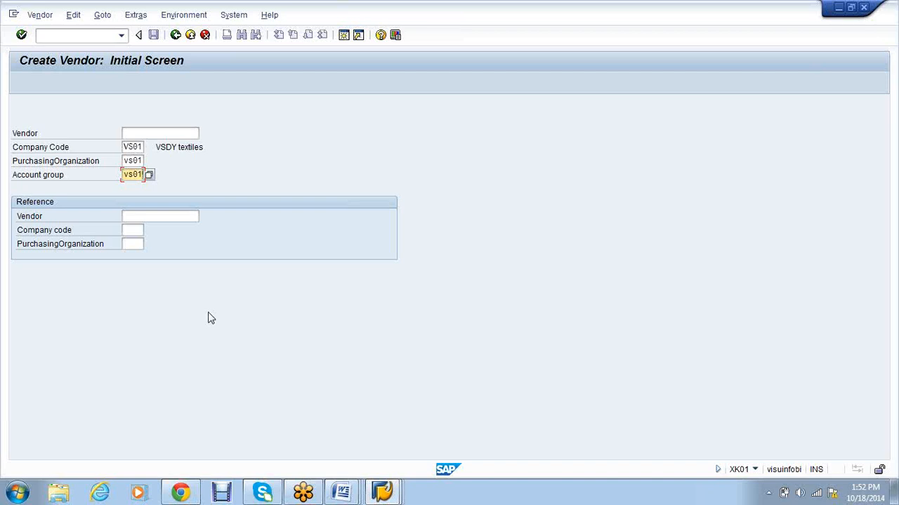
Step: Validate the Create Vendor entries, revealing number range 27 is undefined for KREDITOR
key("Return")
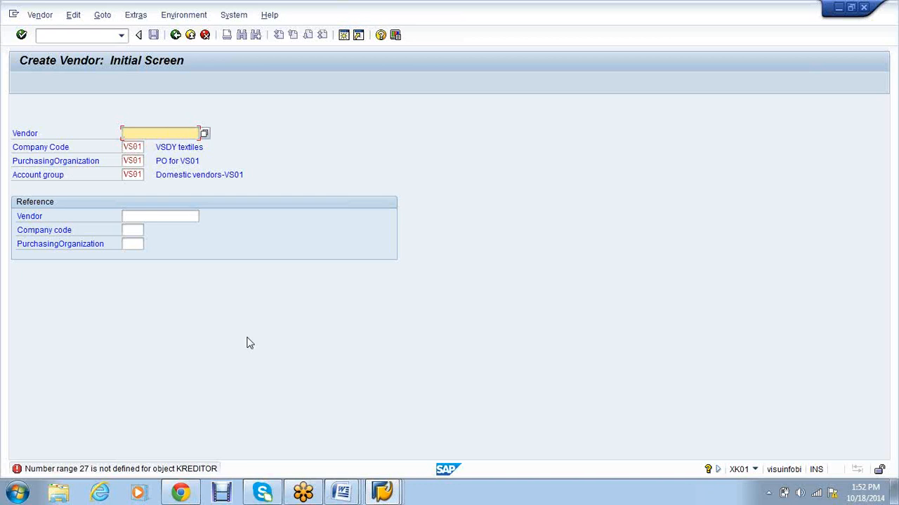
left_click(384, 496)
Step: Via /nspro, navigate the IMG through Financial Accounting AR/AP to Create Number Ranges for Vendor Accounts
left_click(73, 34)
type("/nspro")
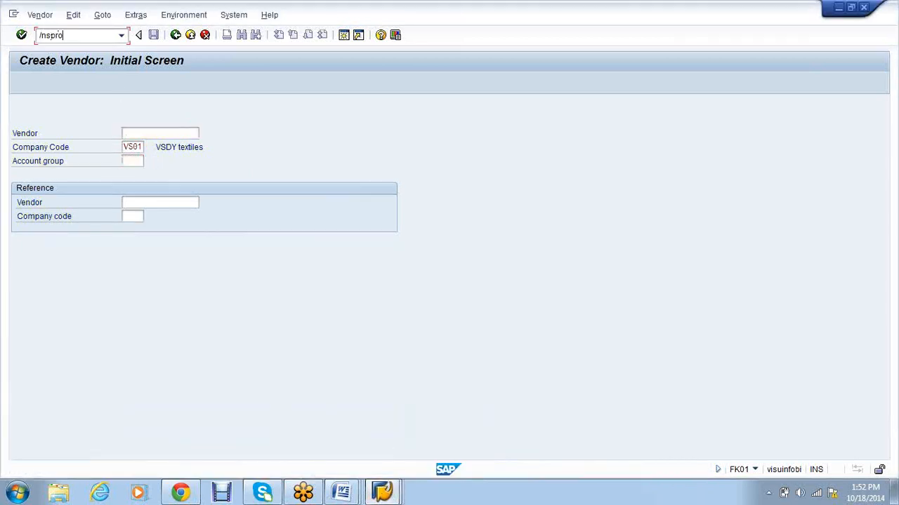
key("Return")
left_click(79, 84)
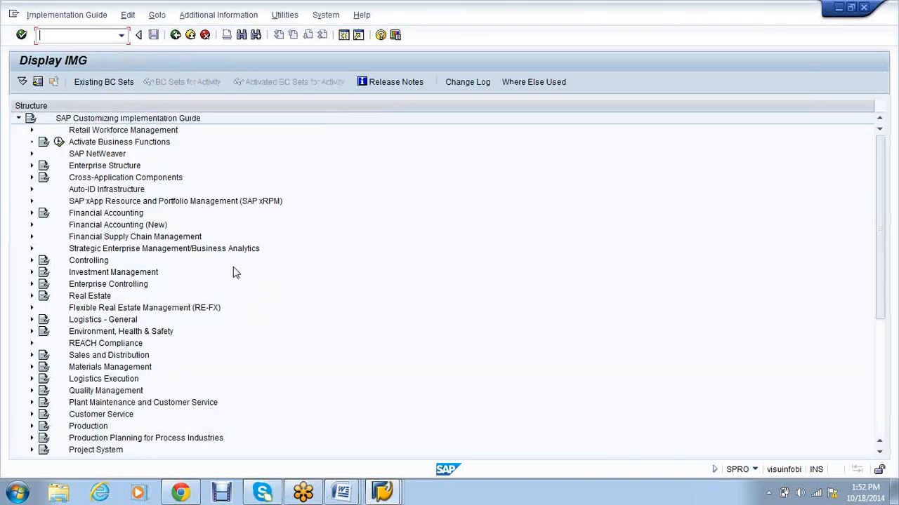
left_click(31, 213)
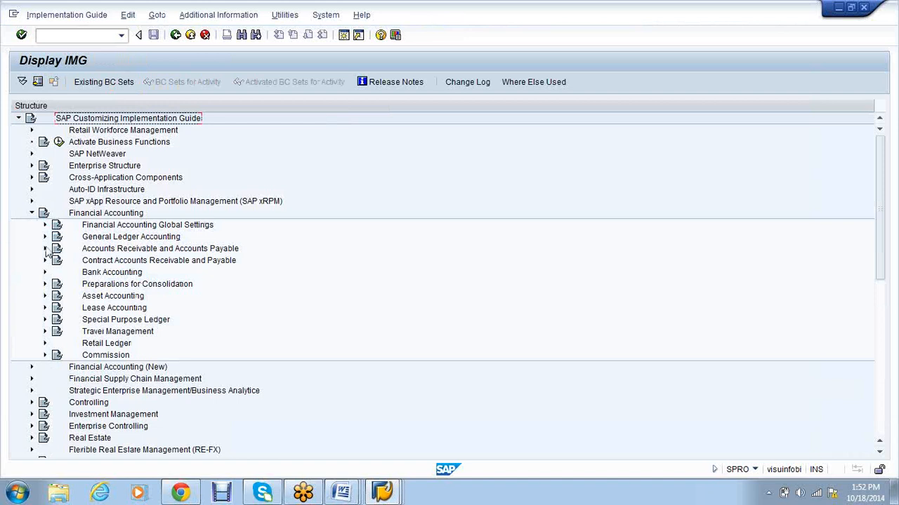
left_click(44, 249)
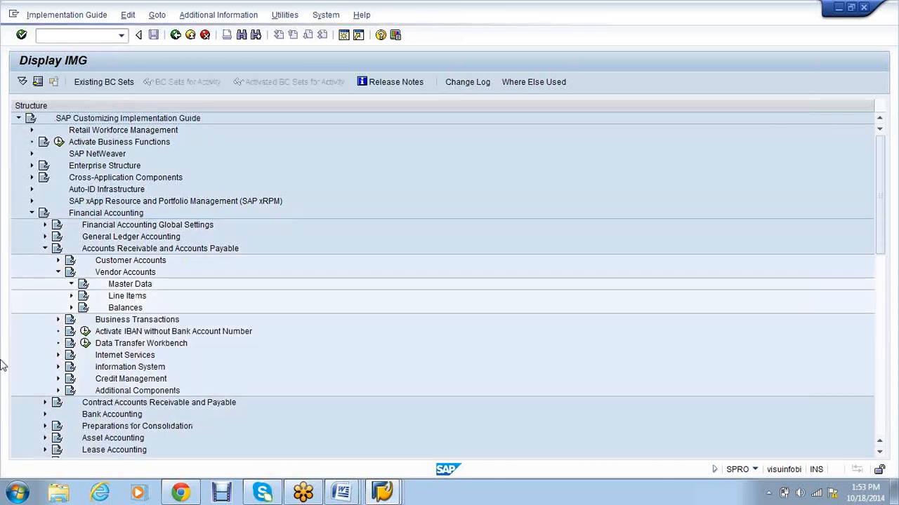
left_click(71, 284)
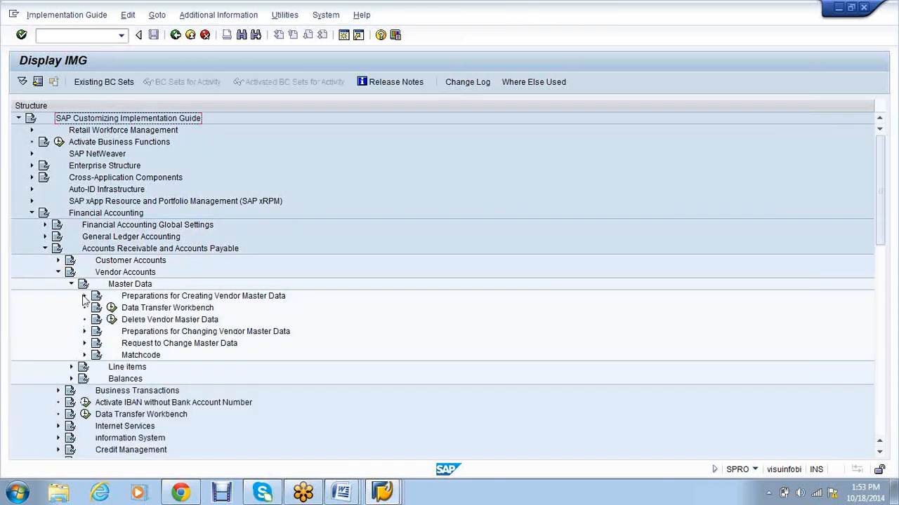
left_click(84, 296)
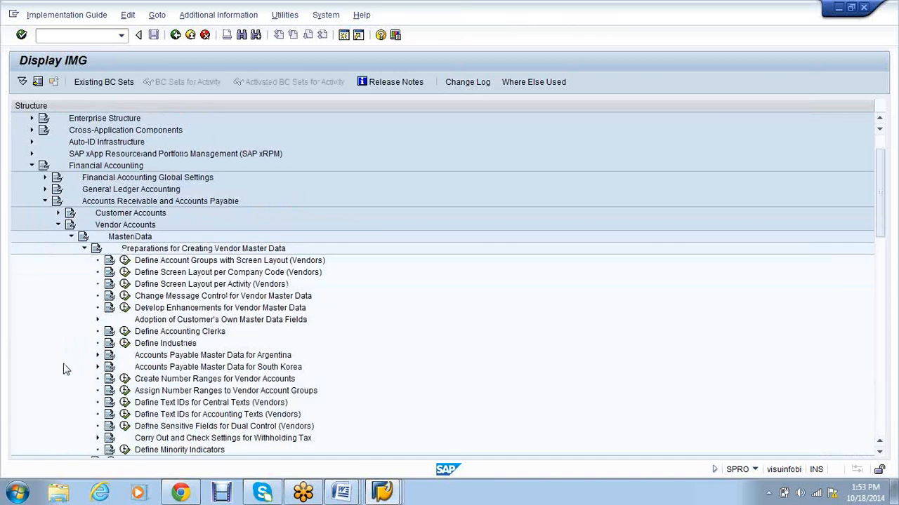
left_click(124, 379)
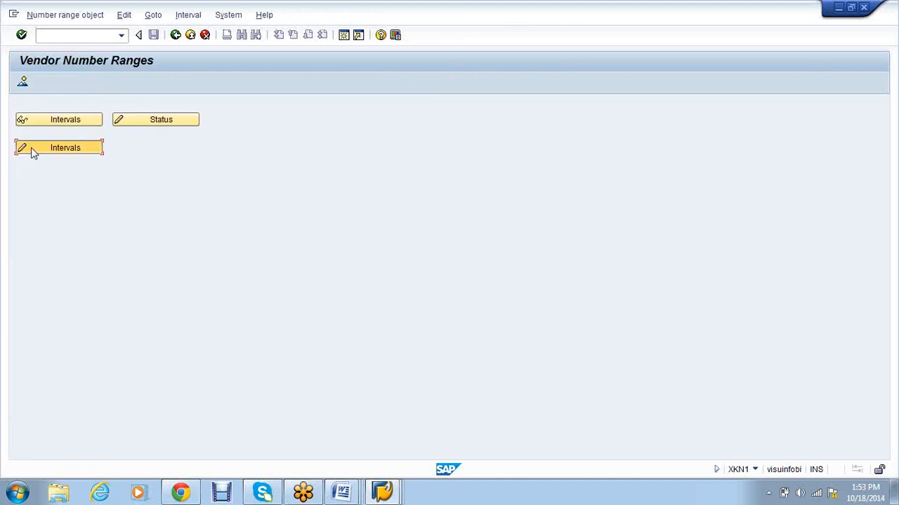
left_click(65, 119)
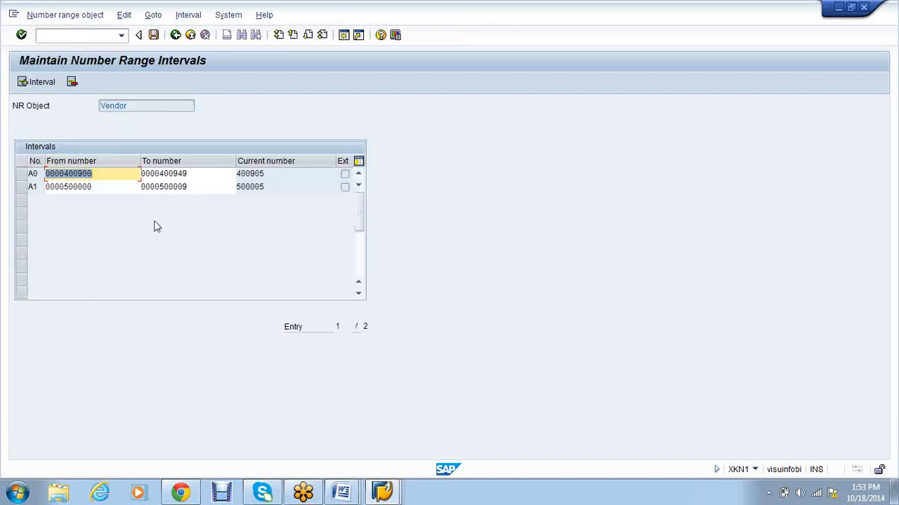
left_click(175, 34)
left_click(77, 156)
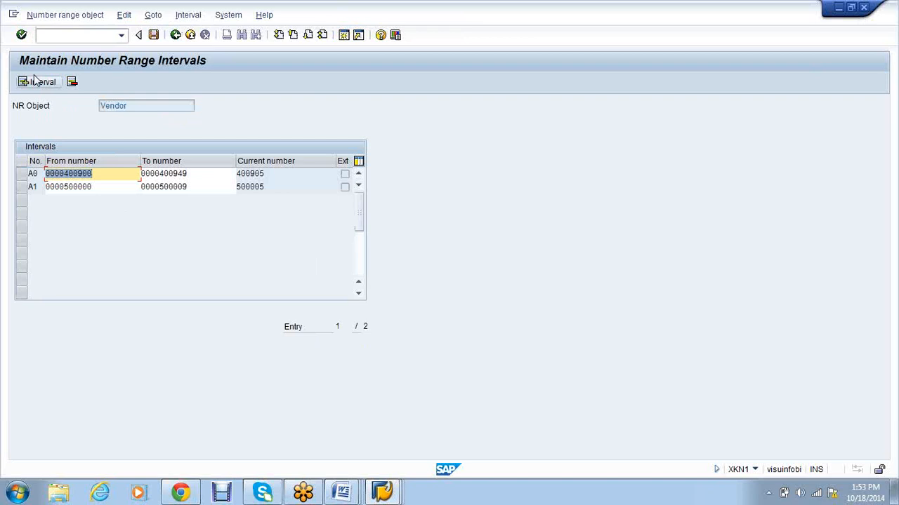
left_click(36, 81)
left_click(35, 81)
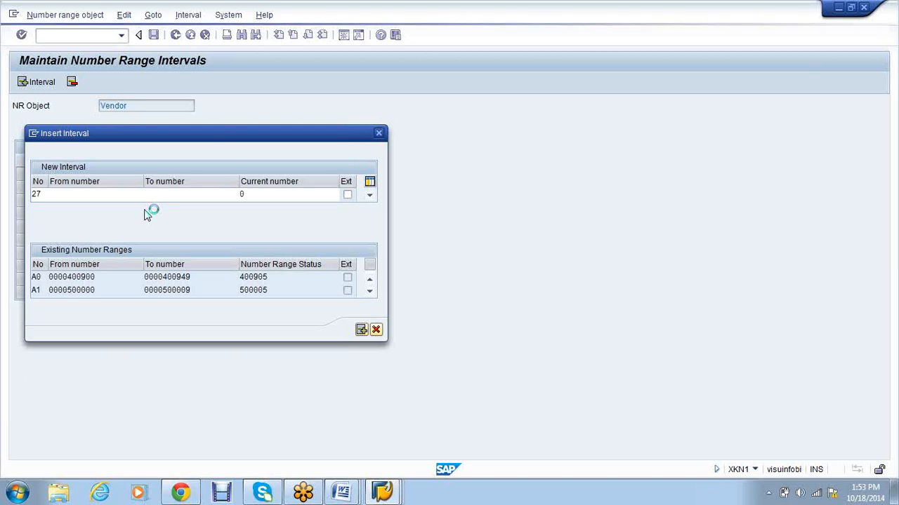
left_click(119, 241)
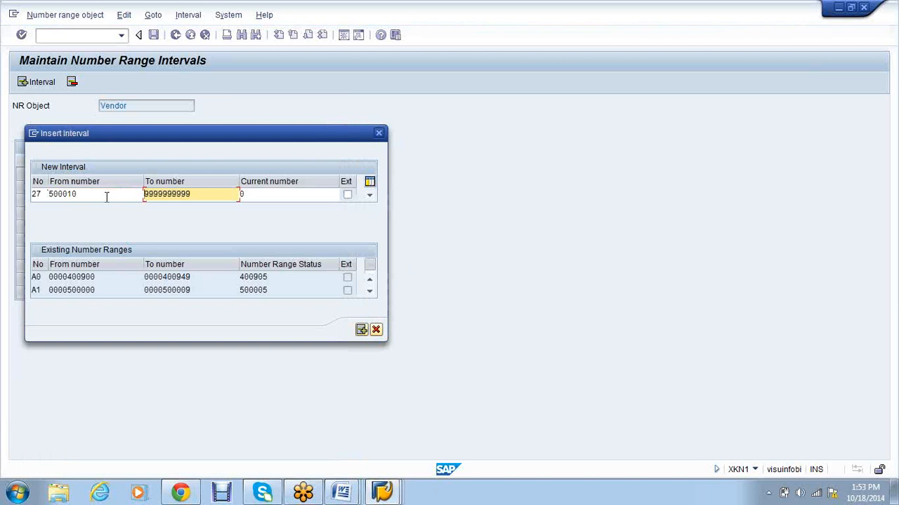
left_click(107, 196)
key("BackSpace")
key("BackSpace")
key("BackSpace")
key("BackSpace")
key("BackSpace")
key("BackSpace")
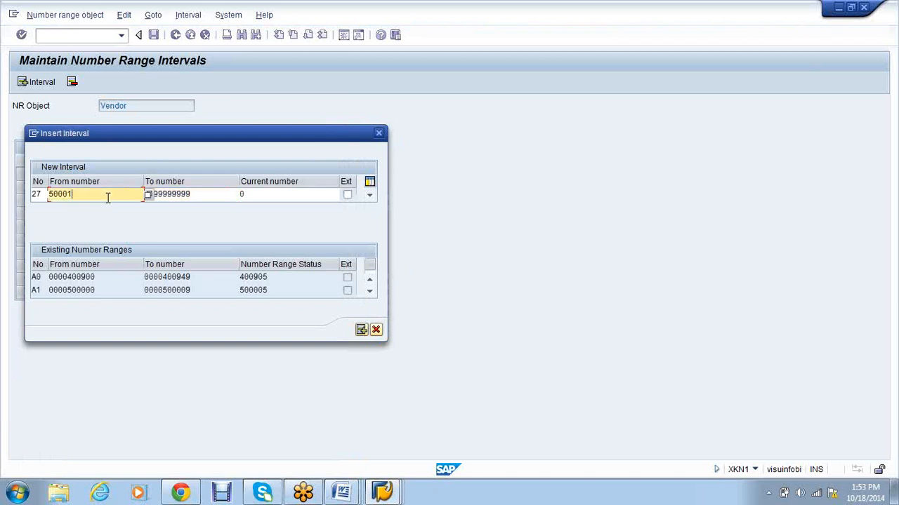
type("99999999")
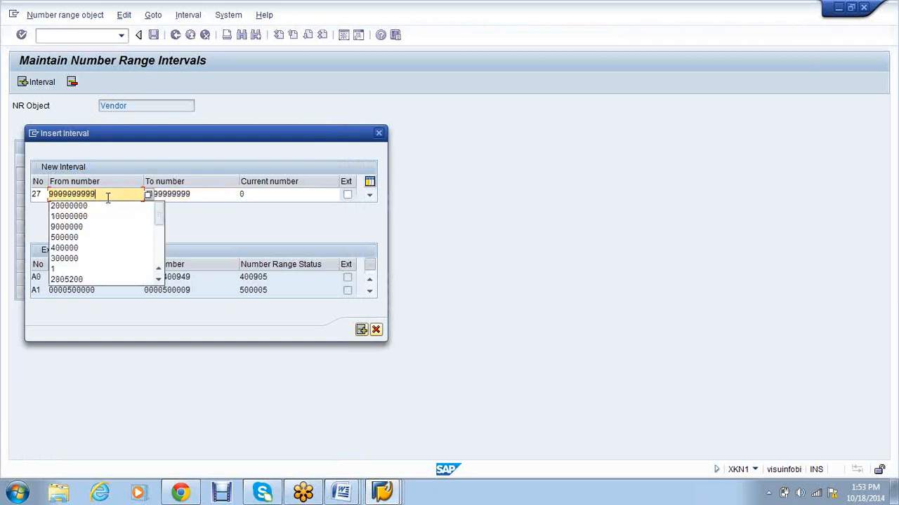
type("00")
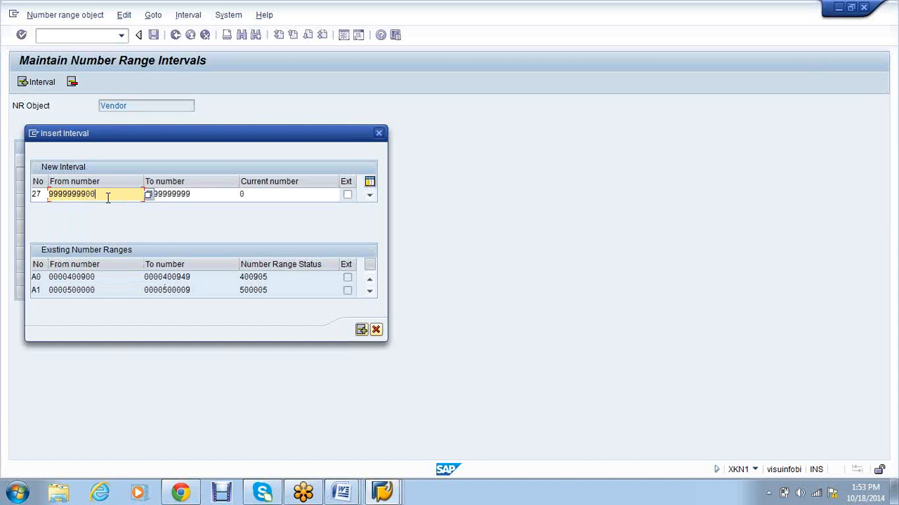
key("Return")
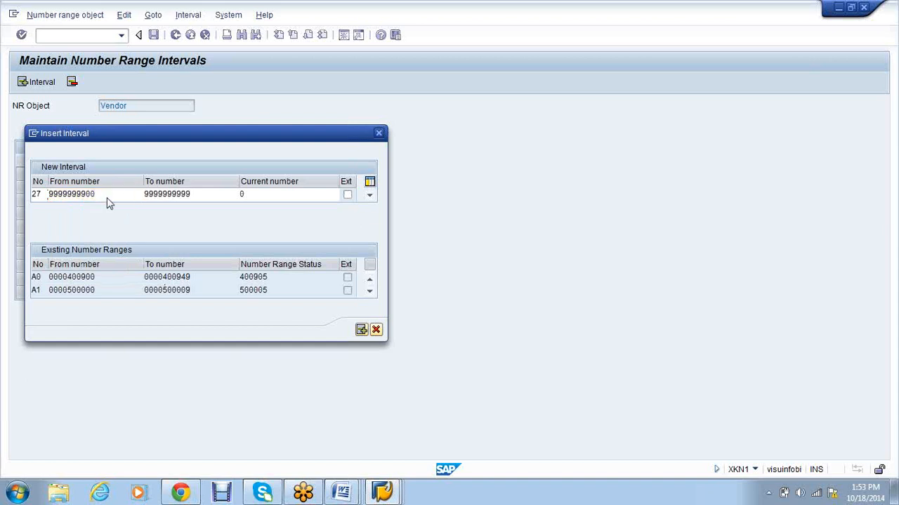
left_click(153, 34)
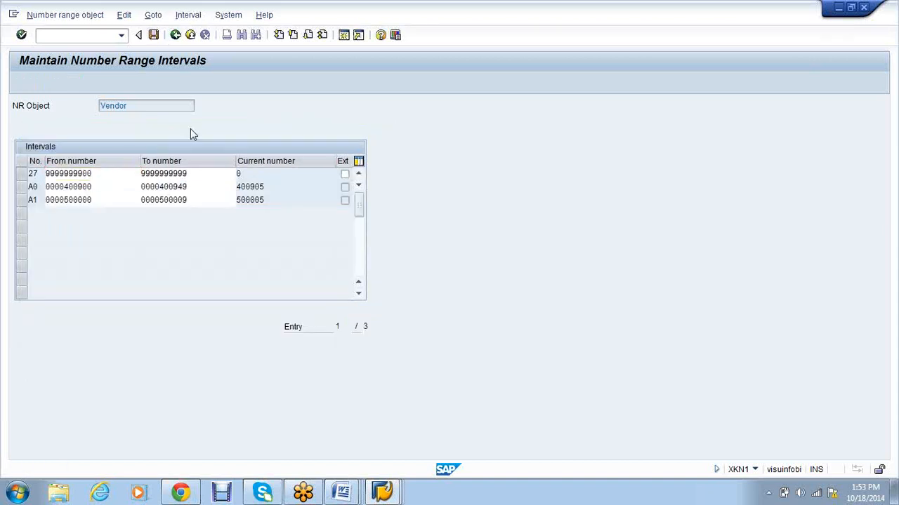
Step: Save the new interval and dismiss the transport notice
left_click(369, 385)
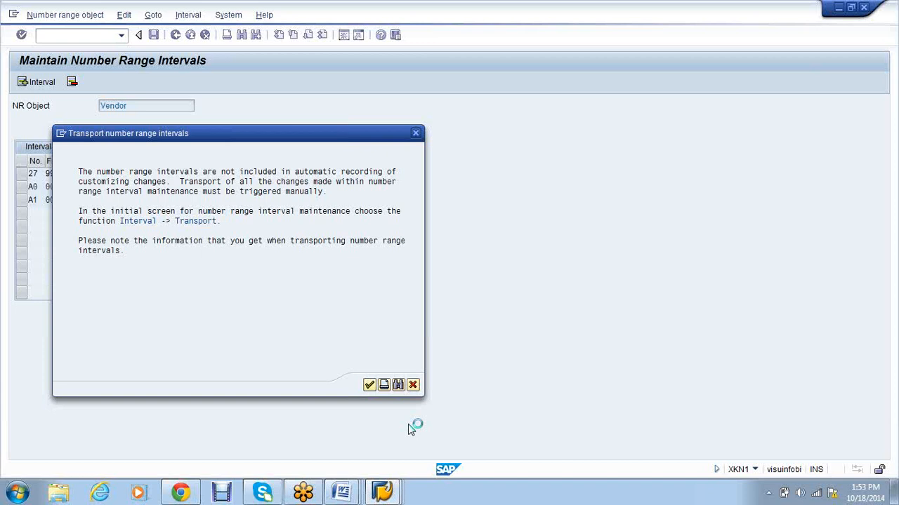
key("Return")
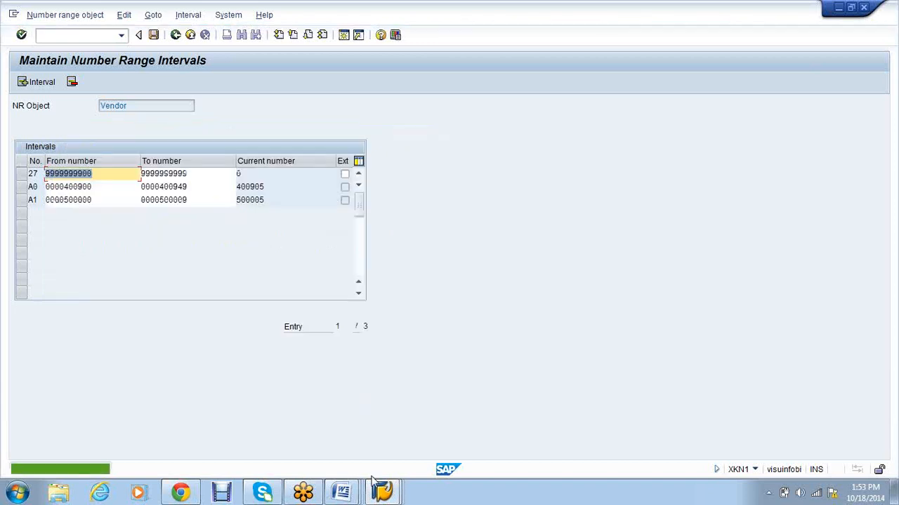
left_click(379, 489)
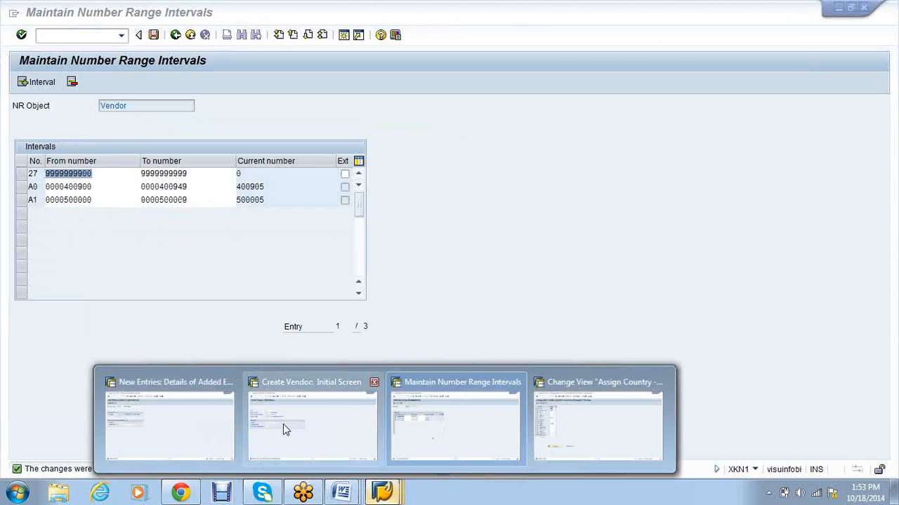
left_click(170, 424)
Step: Enter vendor name MM TEST VENODR, search term VS01 and the street details
left_click(321, 424)
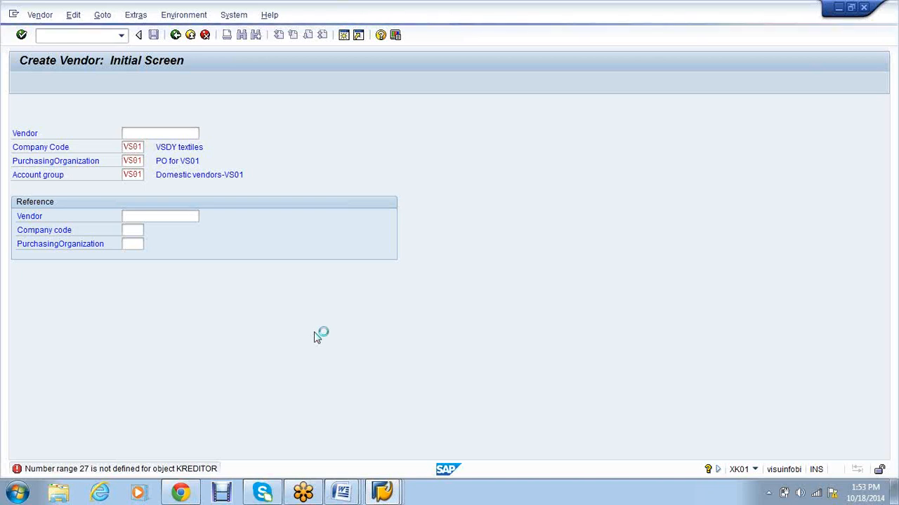
type("MM TEST")
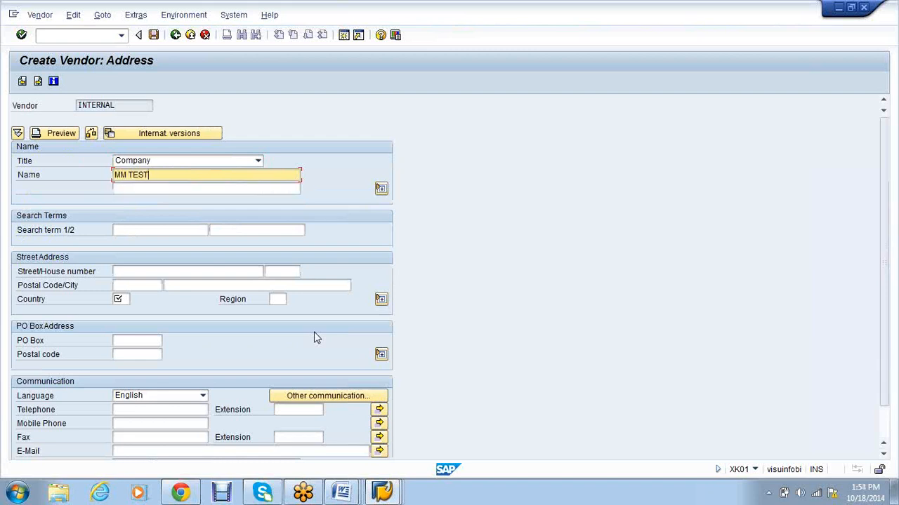
type(" VENODR")
key("Tab")
key("Tab")
type("VS01")
key("Tab")
key("Tab")
type("11")
key("Tab")
type("12")
key("Tab")
type("1")
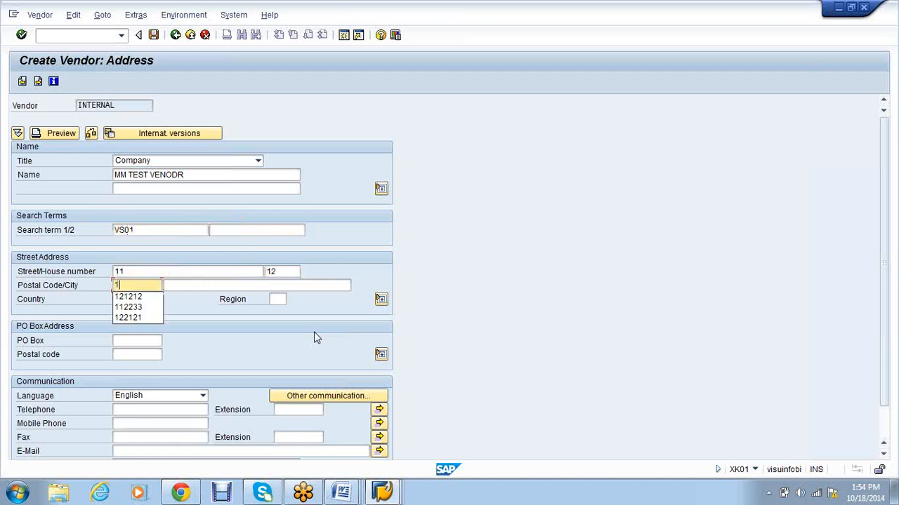
Step: Fill postal code 112233, city Bangalore and country IN, then advance to the Control screen
key("Return")
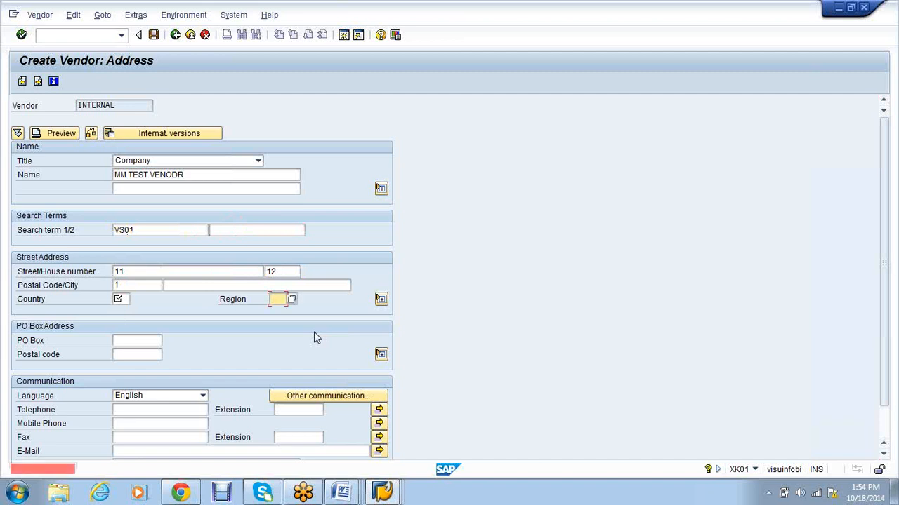
left_click(207, 286)
left_click(141, 285)
type("1")
left_click(139, 295)
left_click(173, 297)
type("IN")
key("Return")
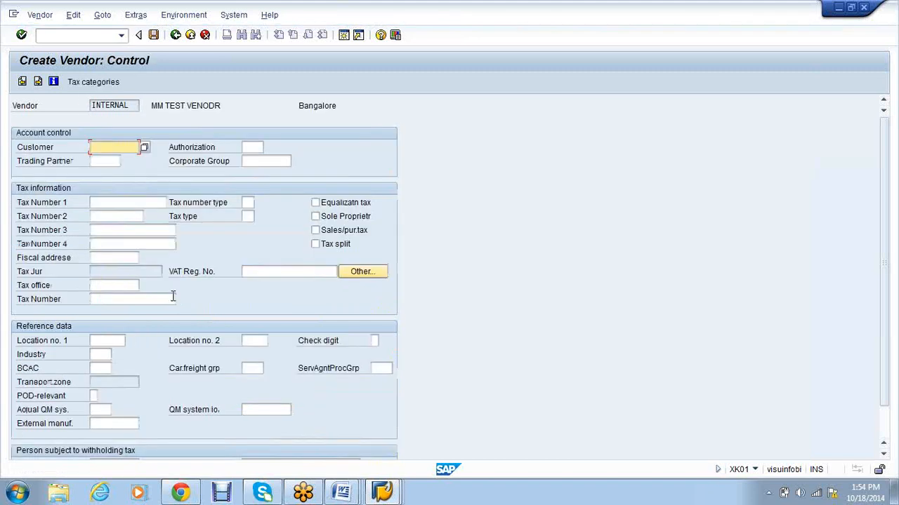
key("Return")
key("Return")
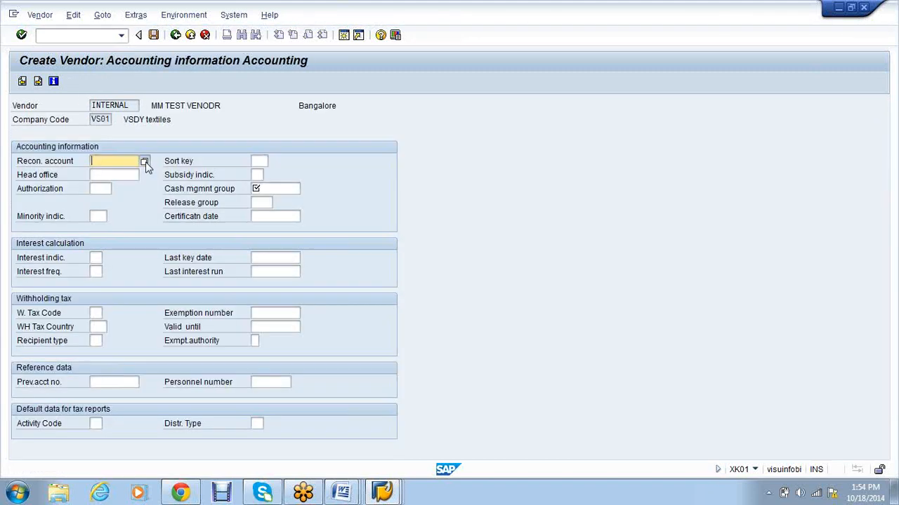
Step: Assign reconciliation account 100003 and move through the payment and correspondence screens
left_click(144, 162)
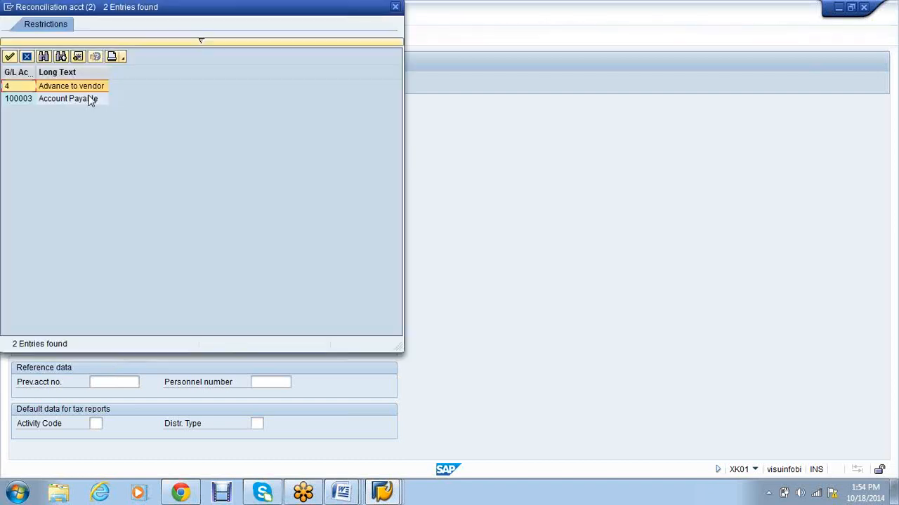
double_click(90, 99)
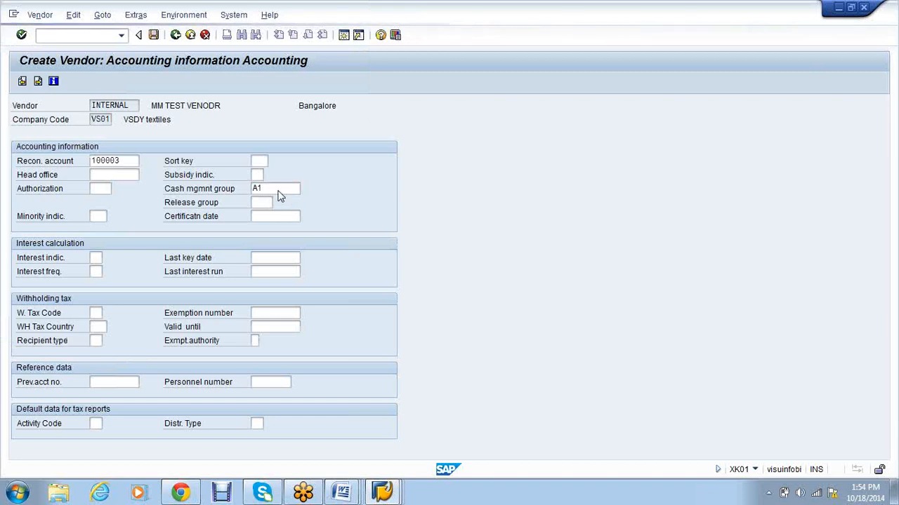
key("Return")
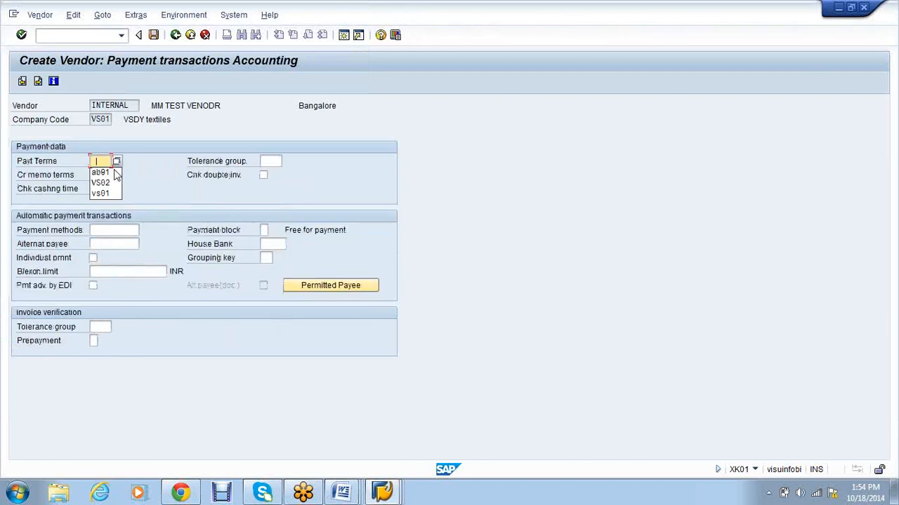
left_click(113, 193)
key("Return")
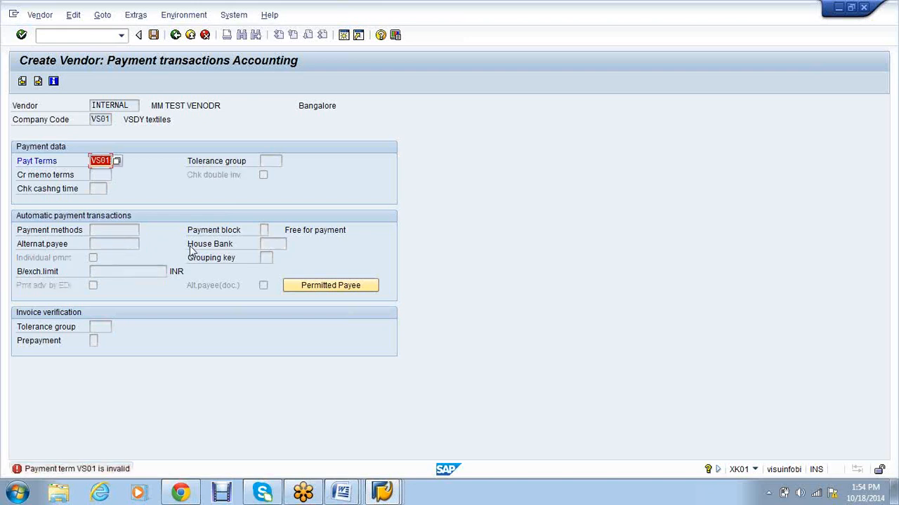
key("BackSpace")
key("Return")
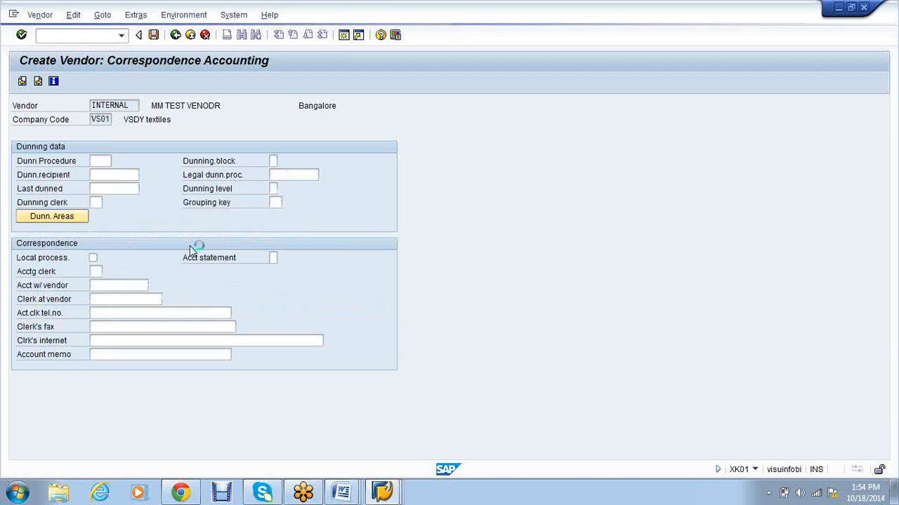
key("Return")
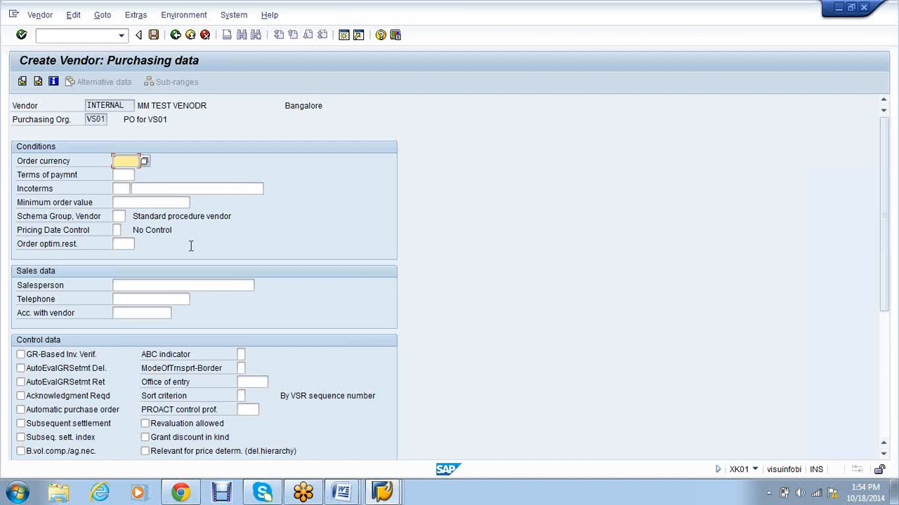
Step: Set order currency INR, enable GR-based invoice verification, and save the vendor
type("IN")
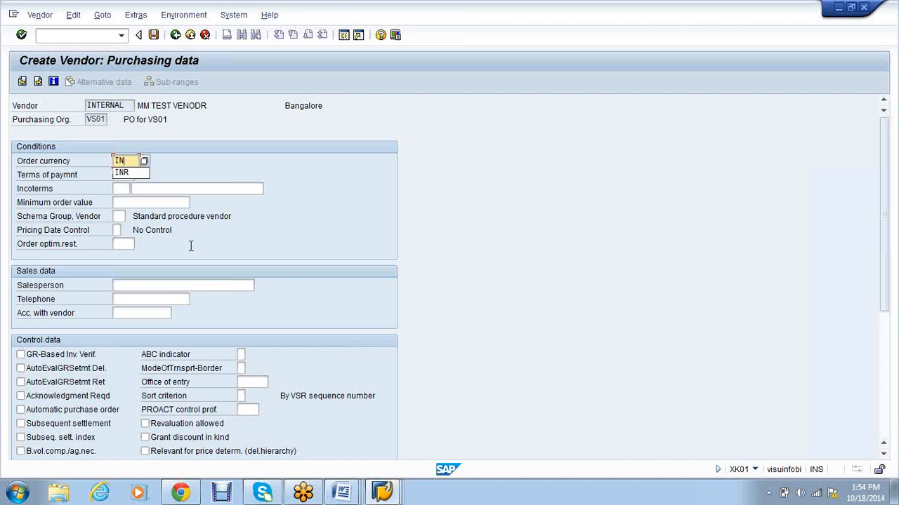
type("R")
left_click(55, 359)
left_click(56, 358)
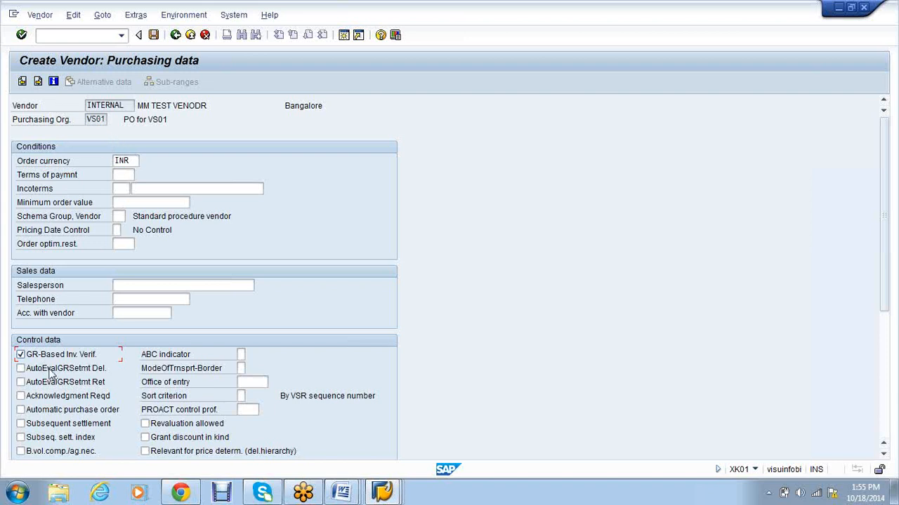
left_click(153, 35)
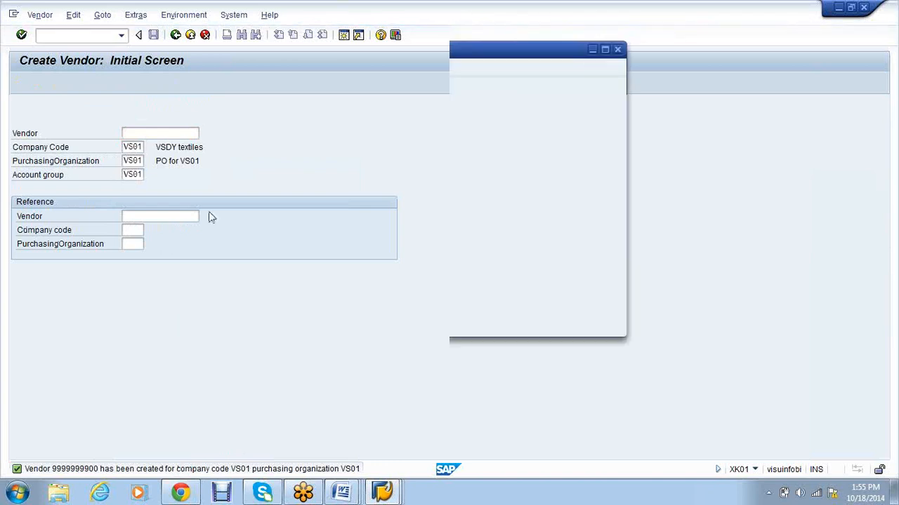
double_click(267, 96)
right_click(270, 104)
left_click(283, 119)
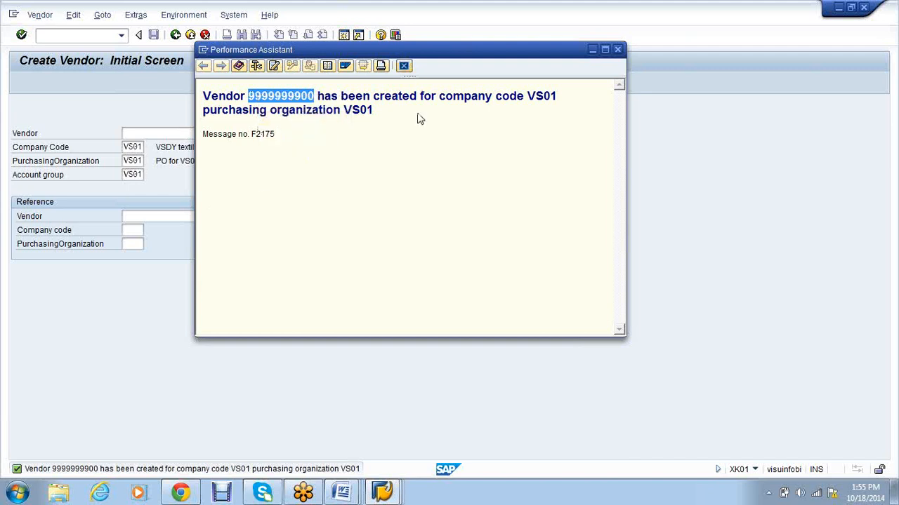
left_click(433, 363)
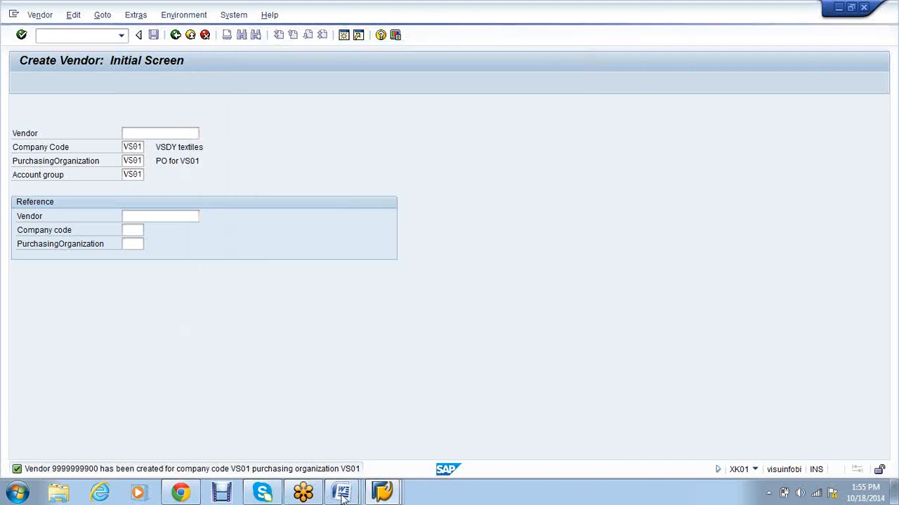
left_click(342, 493)
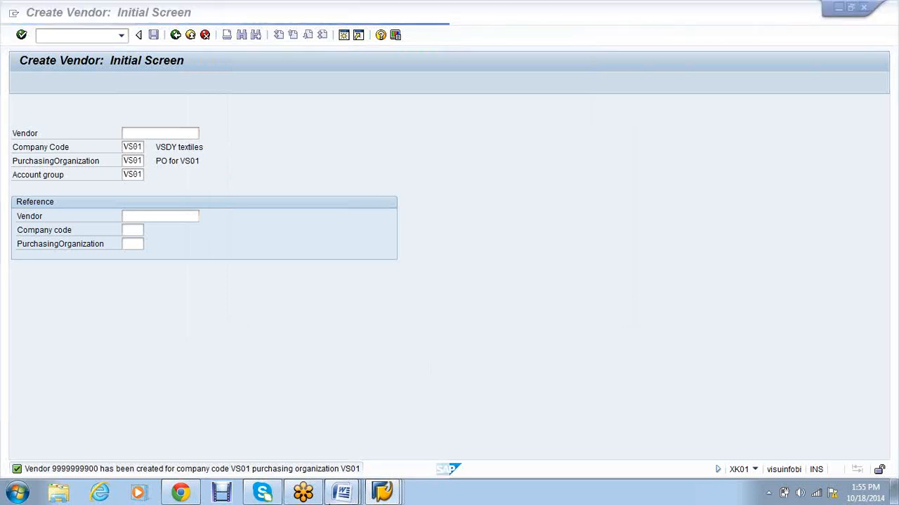
key("ctrl+v")
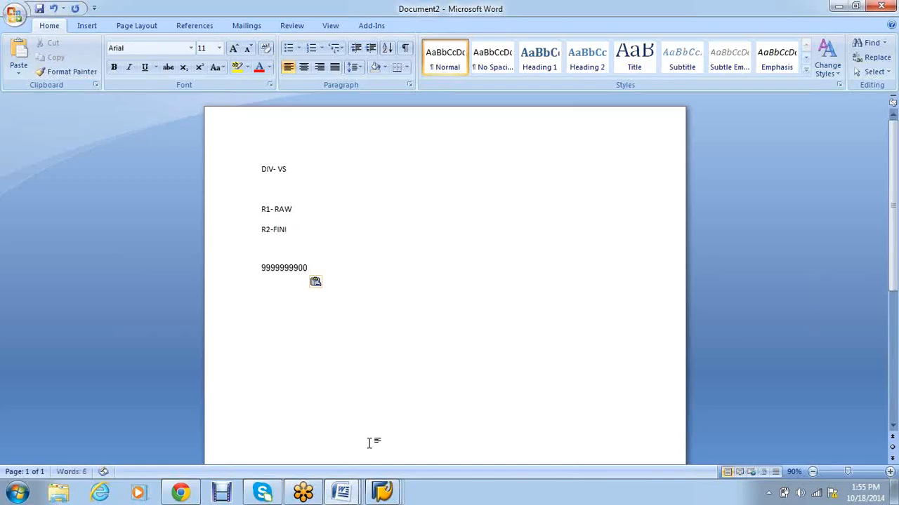
mouse_move(382, 491)
left_click(317, 425)
left_click(51, 38)
type("/nmm01")
key("Return")
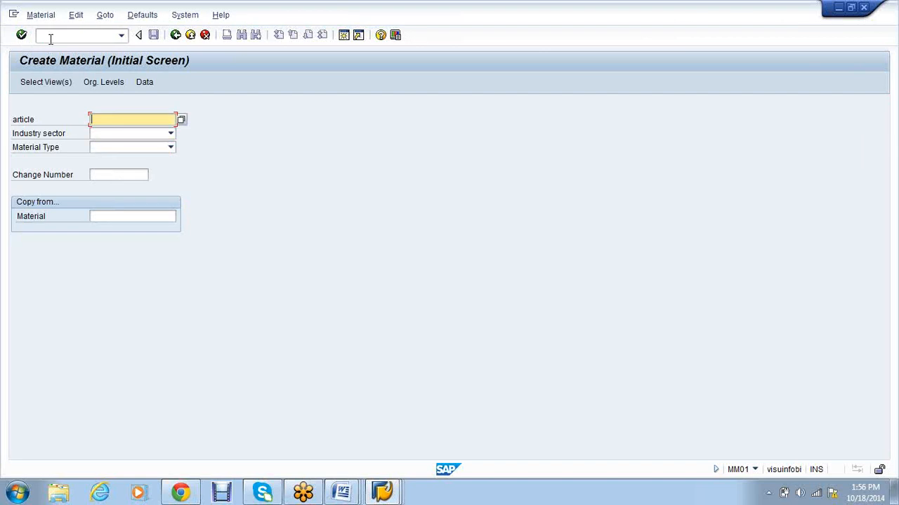
Step: Set the industry sector to Mechanical Engineering
left_click(170, 134)
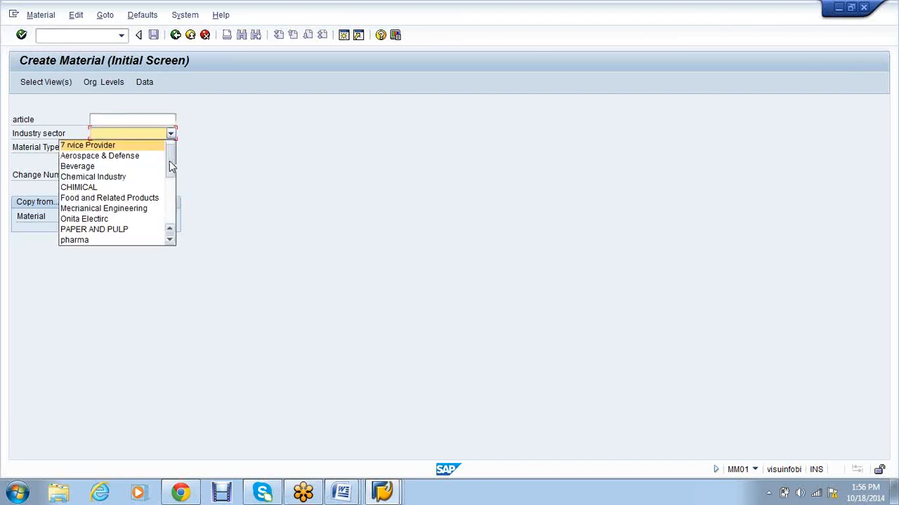
scroll(171, 167, "down", 1)
mouse_move(171, 167)
left_mouse_down()
mouse_move(169, 201)
mouse_move(169, 171)
left_mouse_up()
left_click(106, 167)
Step: Choose material type Raw material and select the Basic Data 1 view
left_click(169, 147)
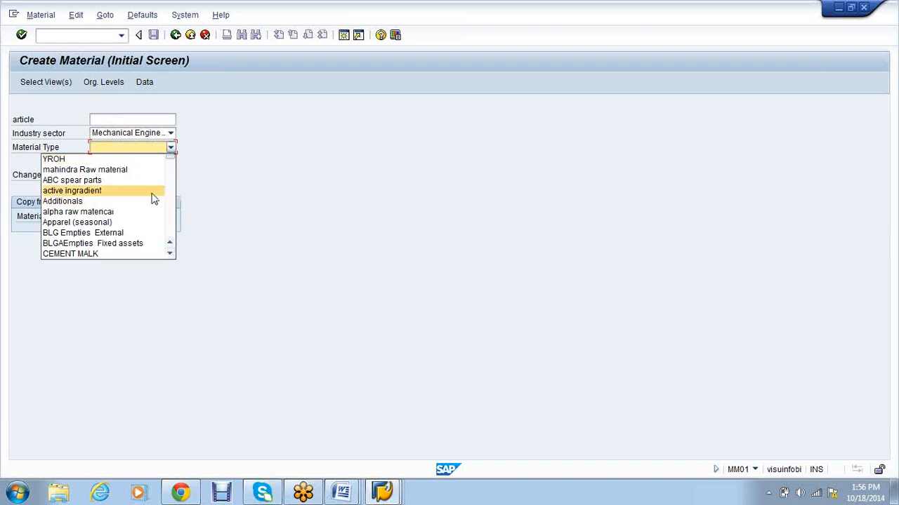
scroll(153, 200, "down", 1)
scroll(153, 200, "down", 8)
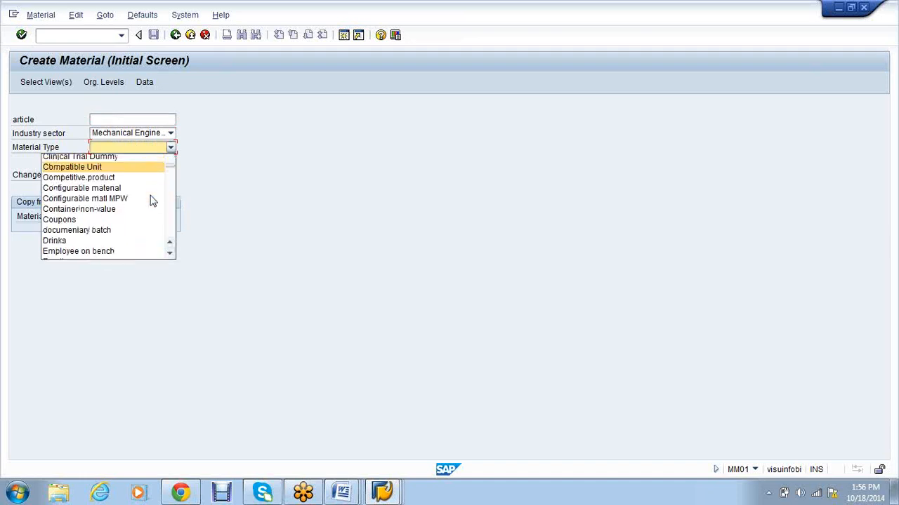
scroll(153, 201, "down", 3)
scroll(153, 200, "down", 12)
scroll(153, 200, "down", 6)
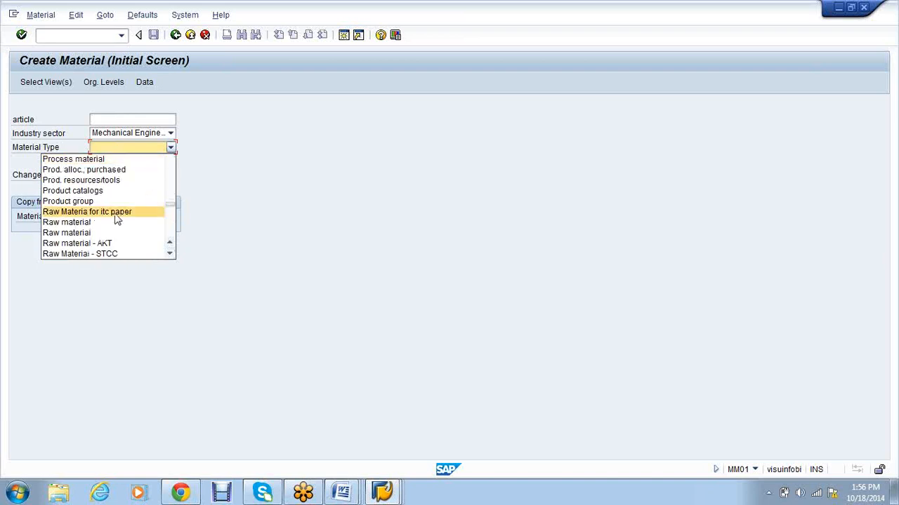
left_click(115, 222)
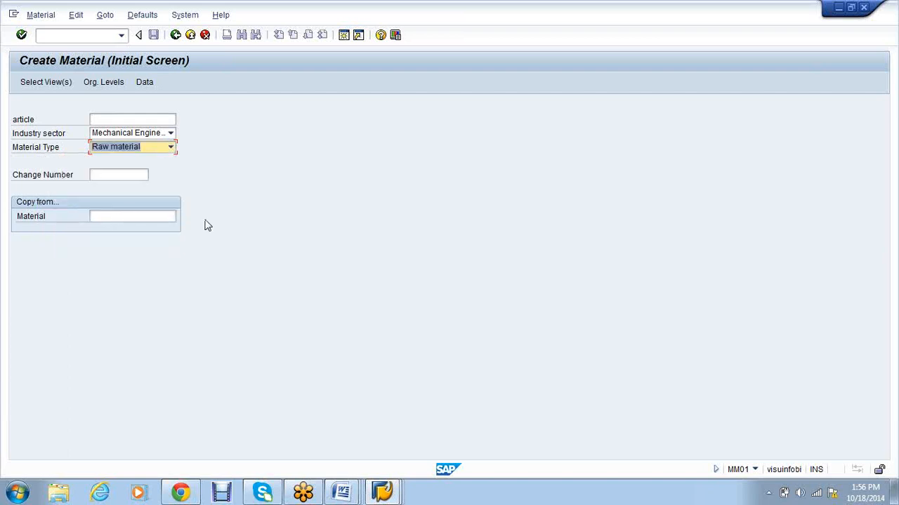
key("Return")
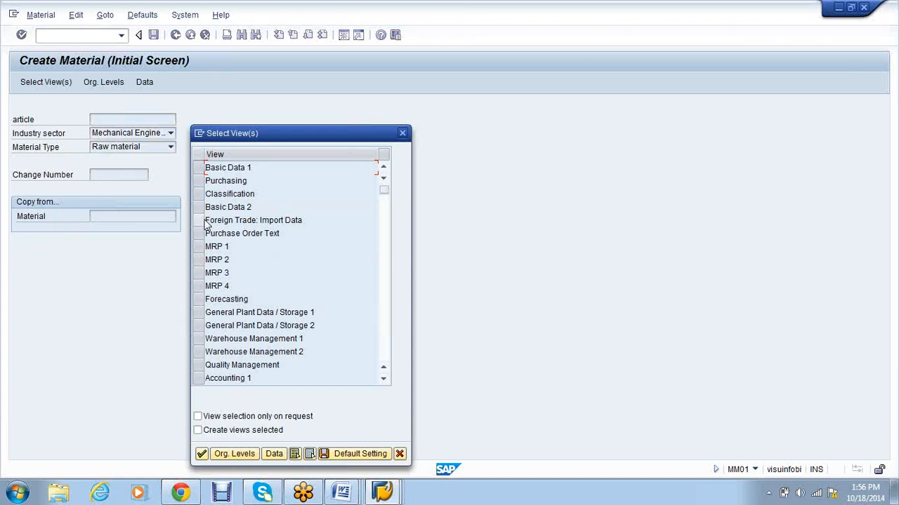
left_click(199, 168)
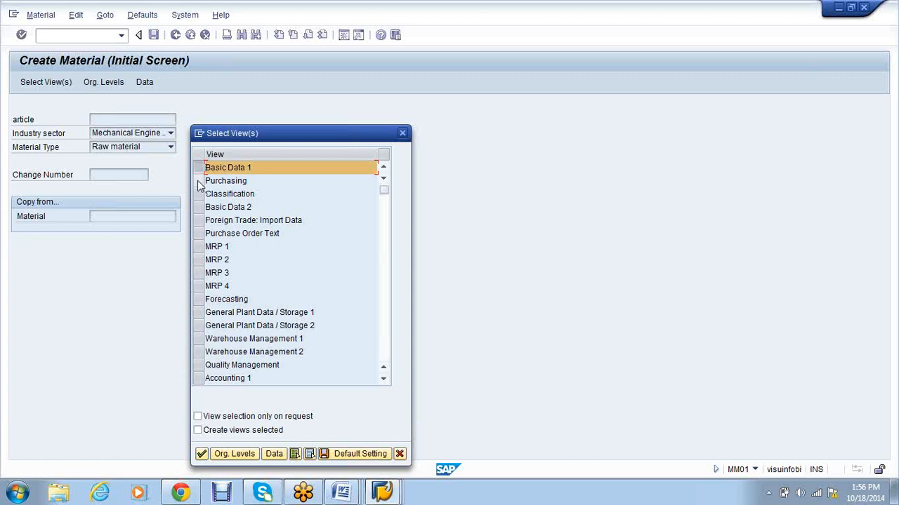
Step: Select the Basic Data 1, Purchasing, General Plant Data/Storage 1 and Accounting 1 views
left_click(199, 180)
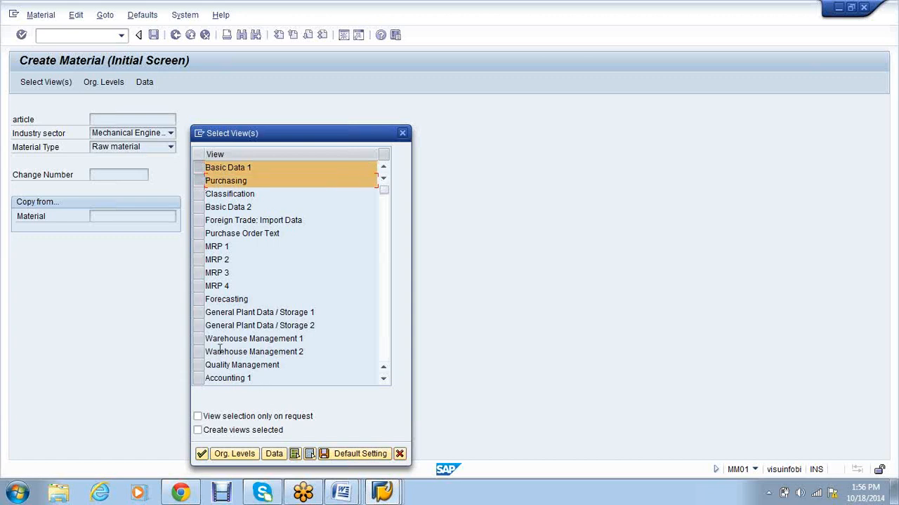
left_click(200, 314)
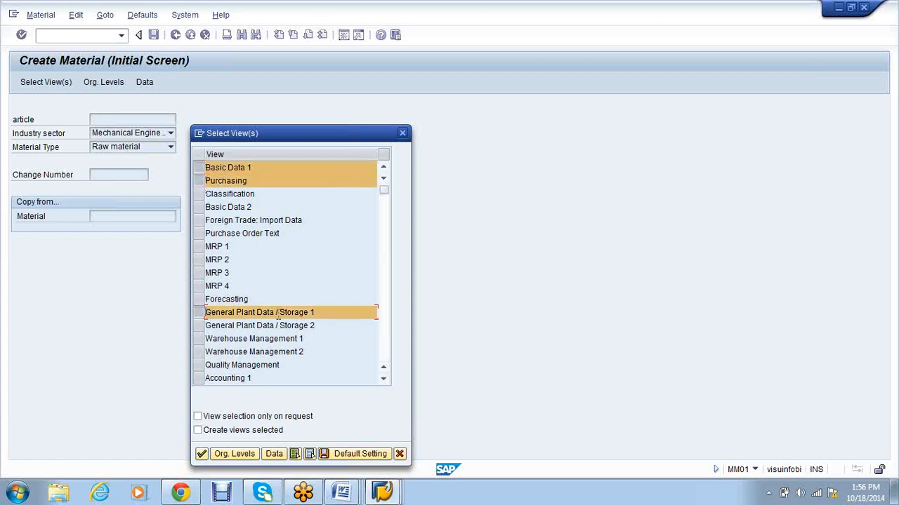
left_click(383, 379)
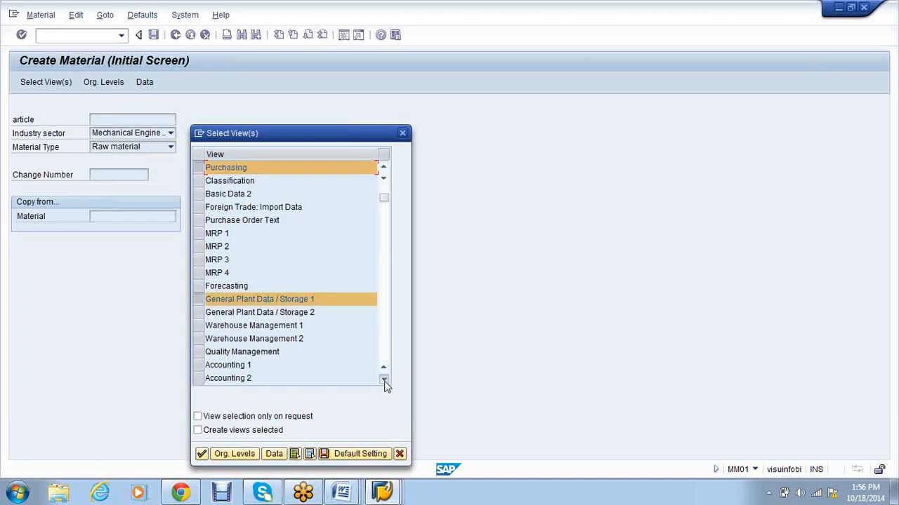
left_click(383, 380)
left_click(383, 379)
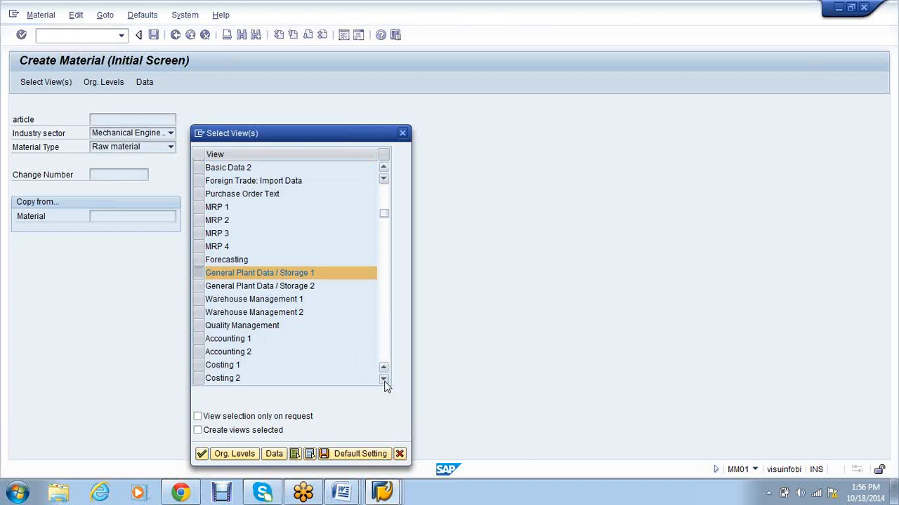
left_click(383, 379)
left_click(198, 312)
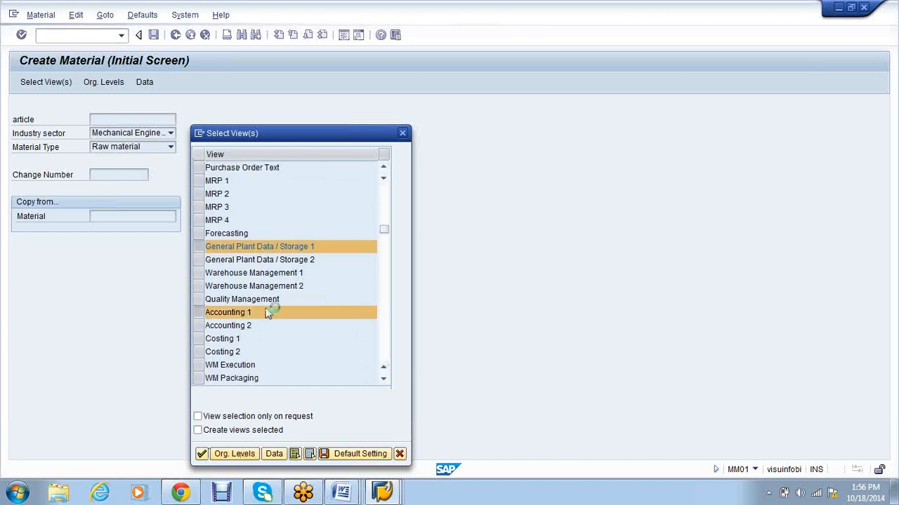
Step: Enter plant VS01 and storage location VS01 as organizational levels and confirm
type("vs0")
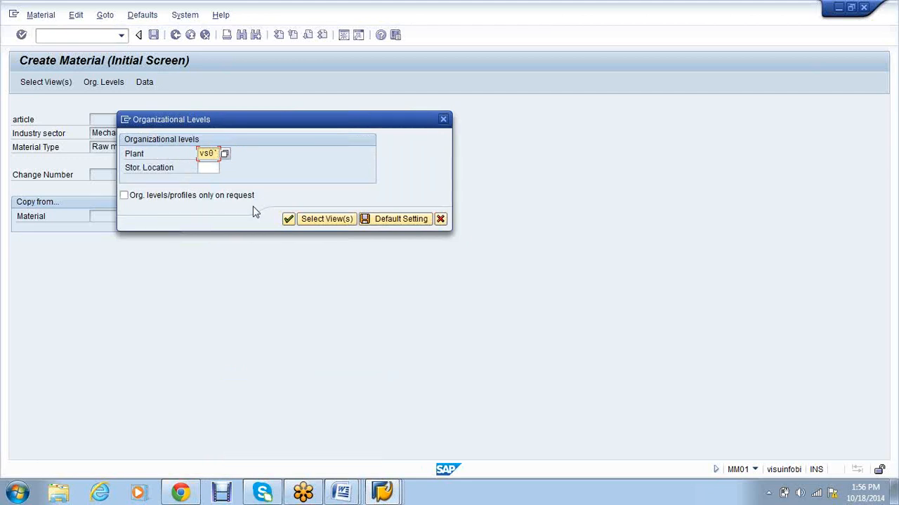
key("Tab")
type("1")
key("Tab")
type("v")
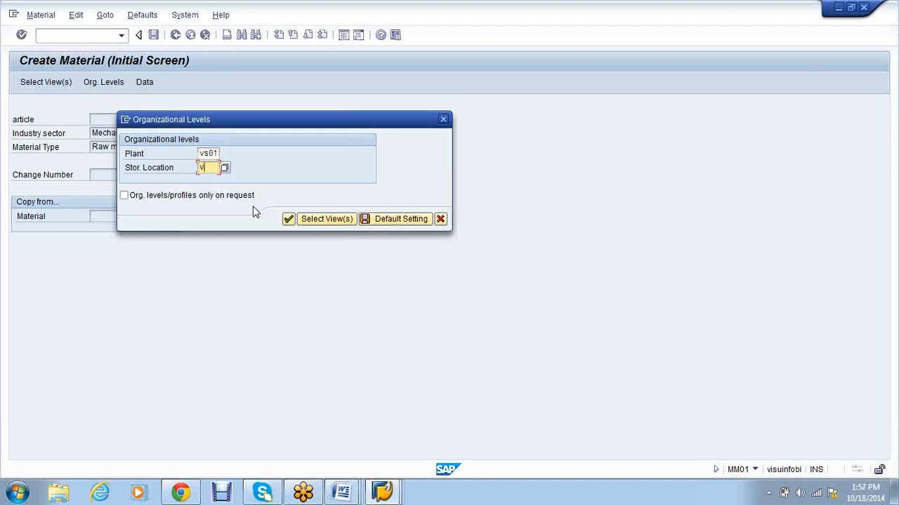
type("s01")
left_click(288, 219)
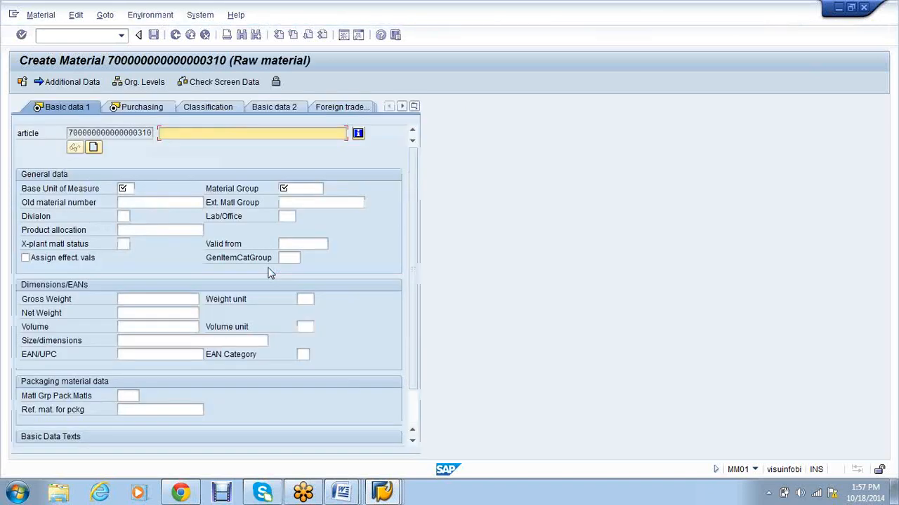
Step: Describe the material as IRON with base unit KG and material group 0001
type("IRON")
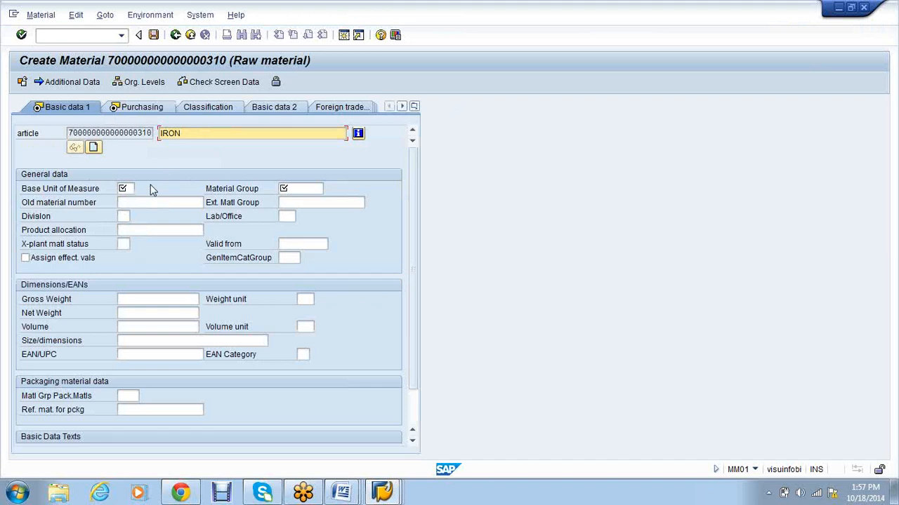
left_click(131, 188)
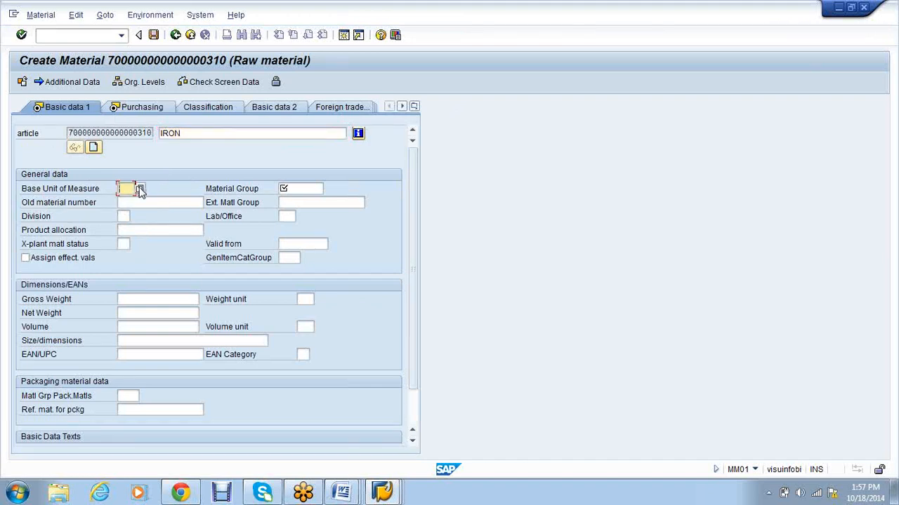
type("KG")
key("Tab")
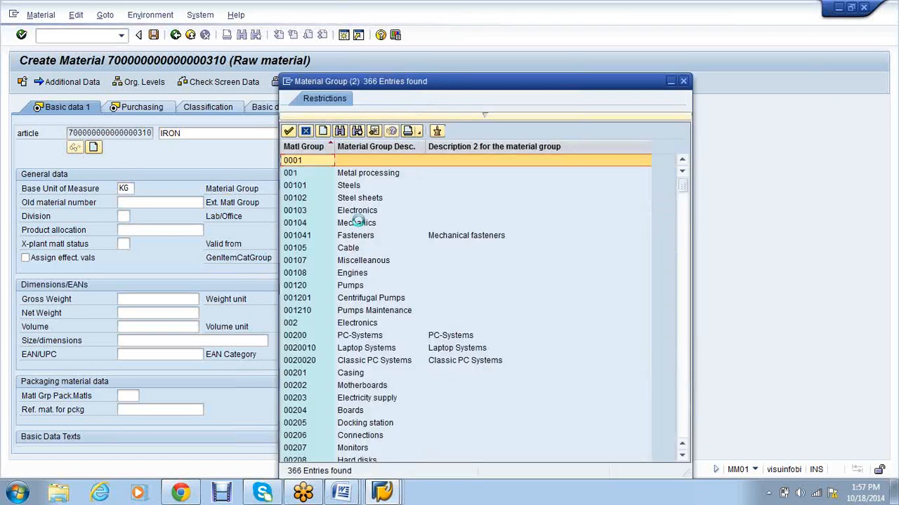
double_click(378, 164)
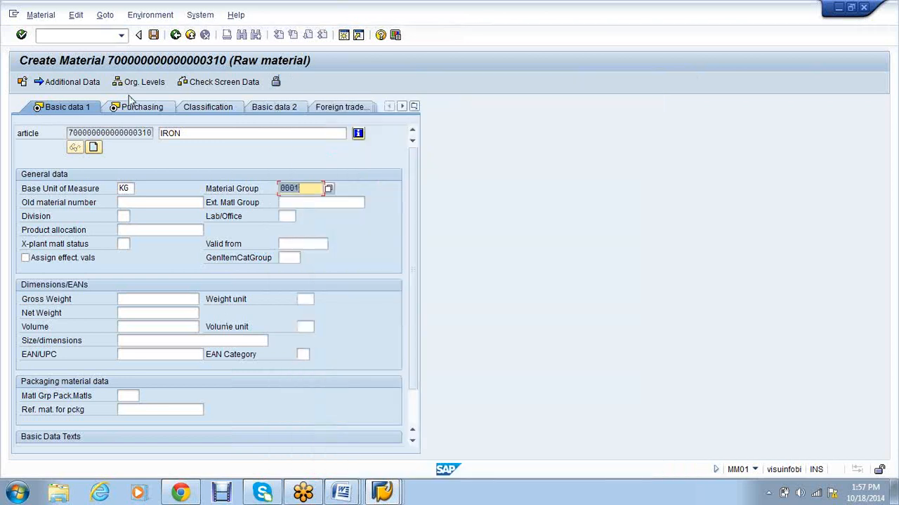
Step: On the Purchasing view, set the purchasing group to 000
left_click(130, 106)
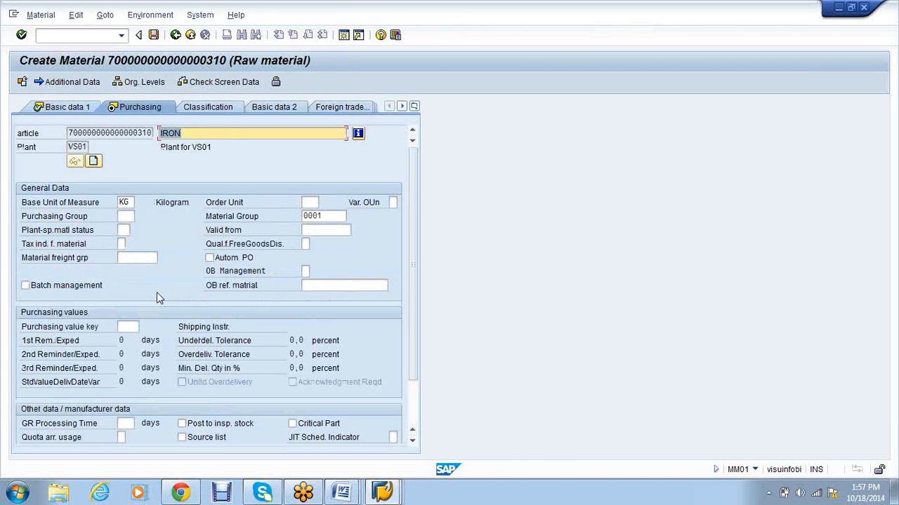
left_click(134, 217)
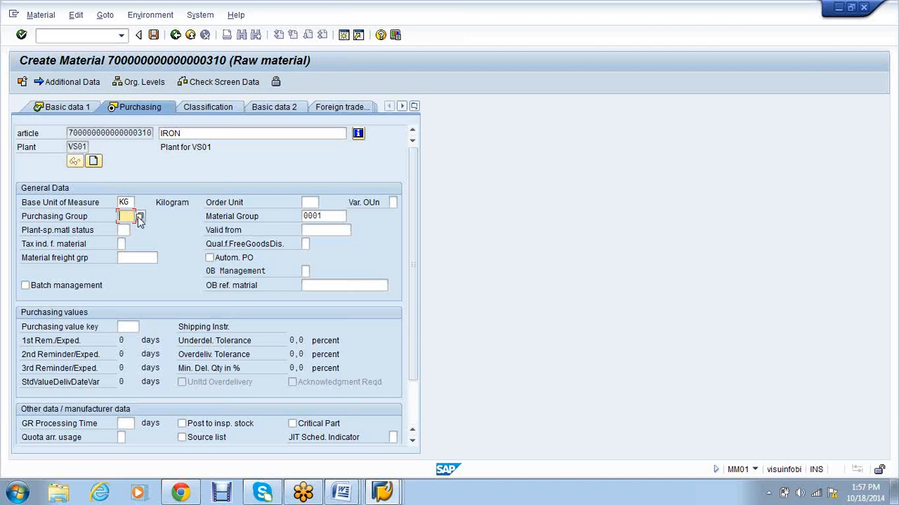
left_click(139, 218)
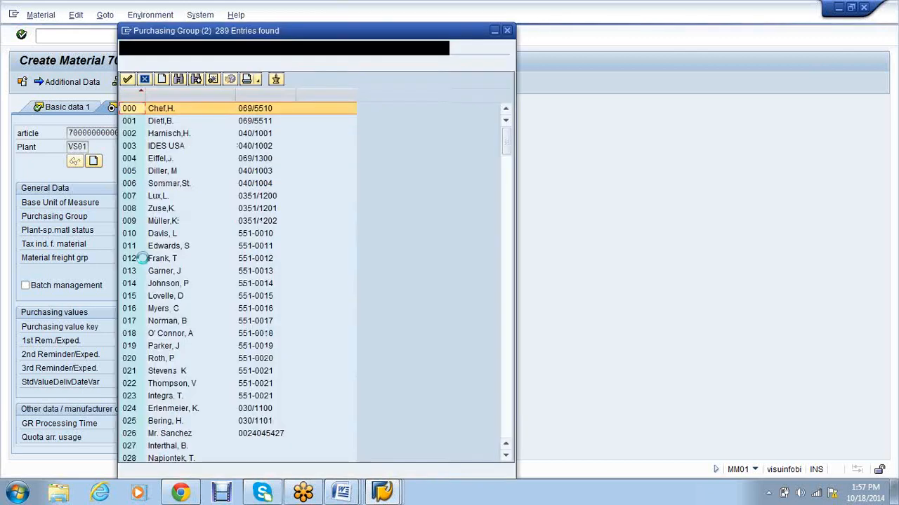
left_click(415, 106)
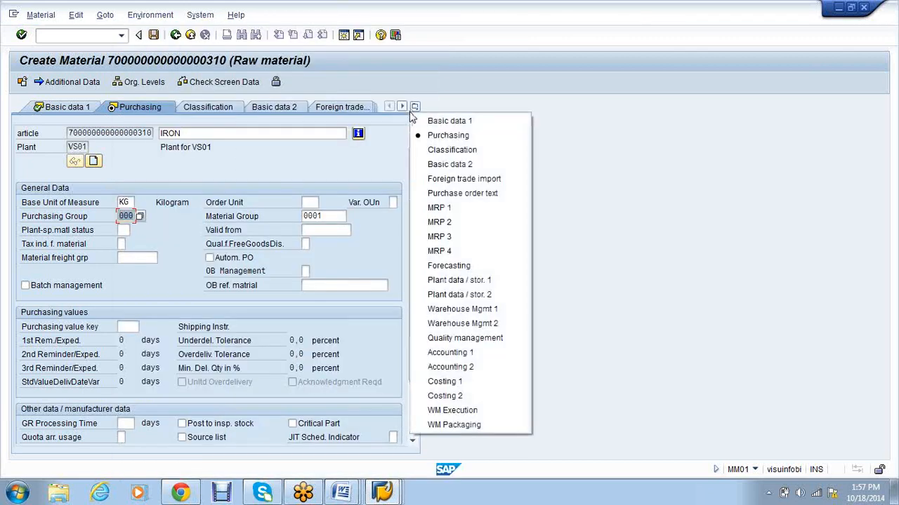
left_click(488, 280)
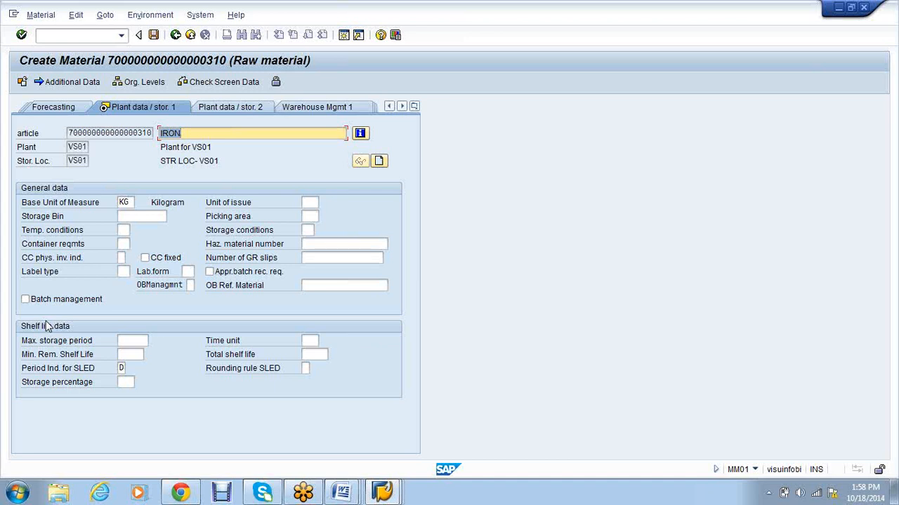
Step: Jump to IRON's Accounting 1 view for plant VS01 (currency INR, price control S)
left_click(415, 107)
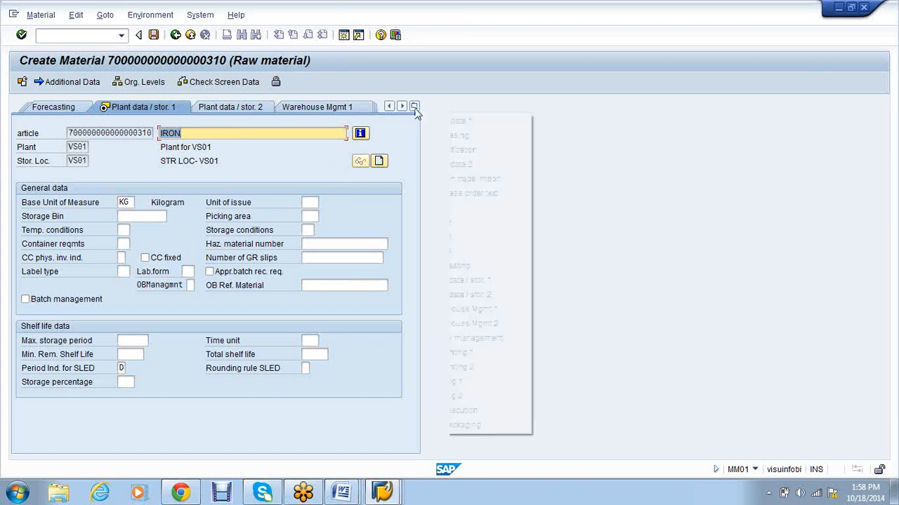
left_click(445, 349)
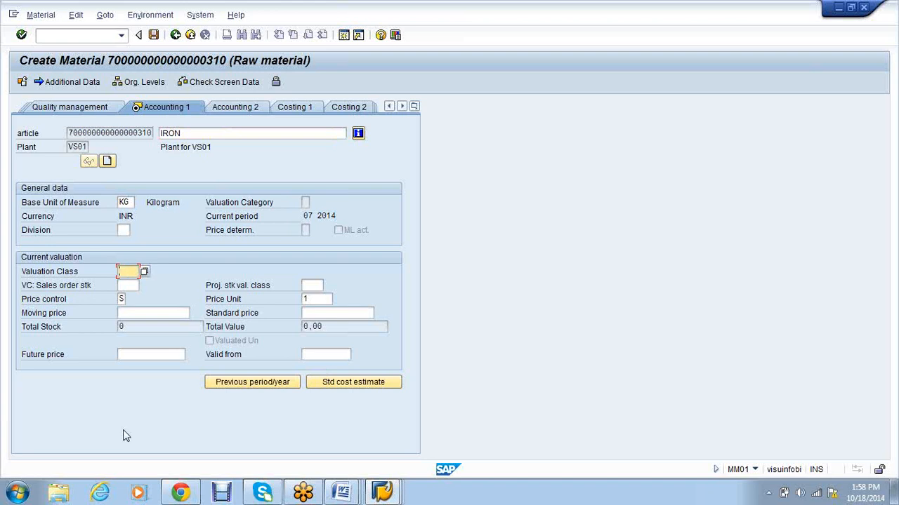
Step: Set valuation class VSR1 and price control S (Standard price)
type("VSr1")
key("Return")
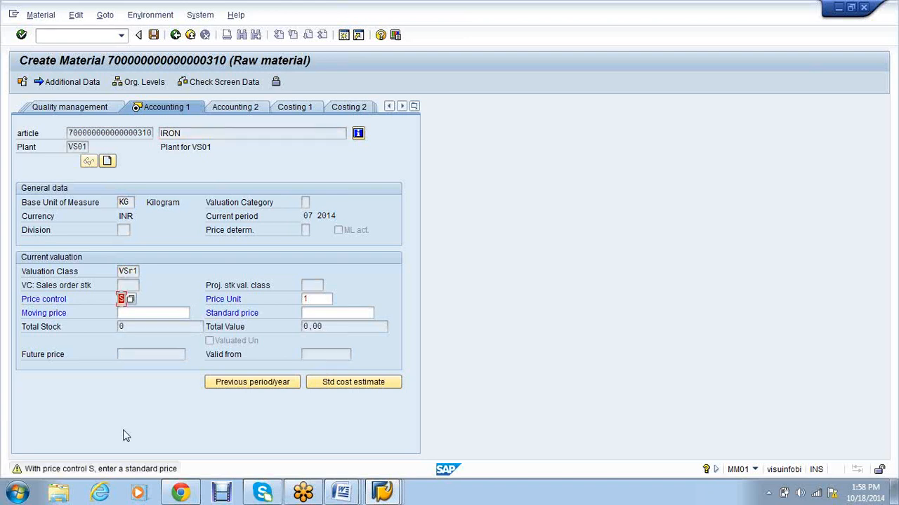
left_click(130, 306)
left_click(129, 306)
key("F4")
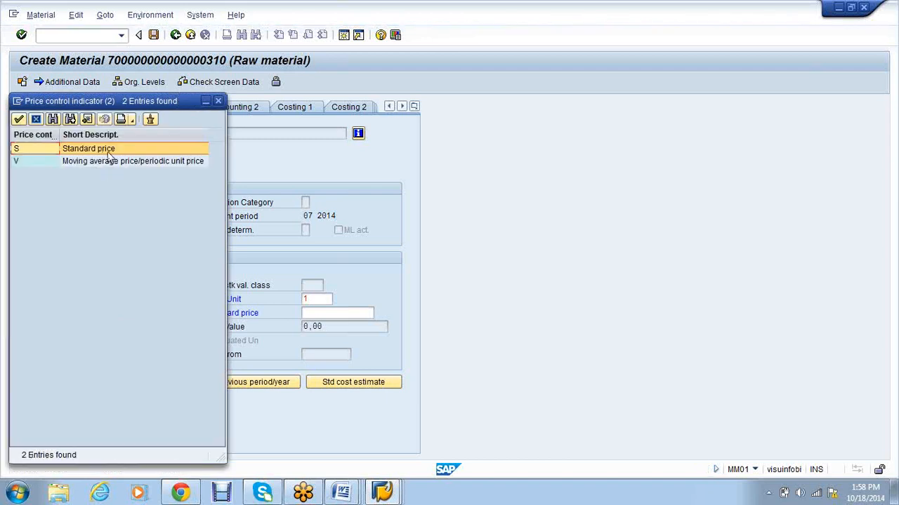
double_click(108, 151)
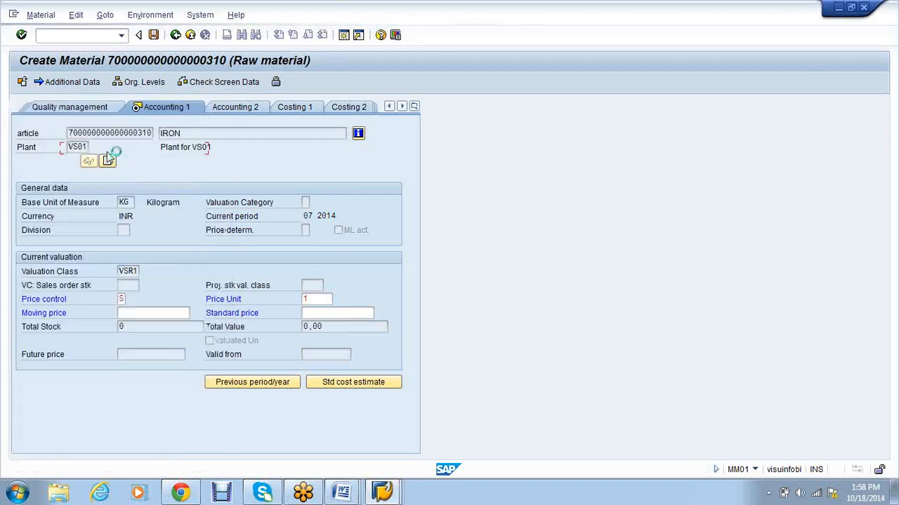
Step: Enter a standard price of 100 and stay on the accounting data at the last-screen prompt
left_click(337, 313)
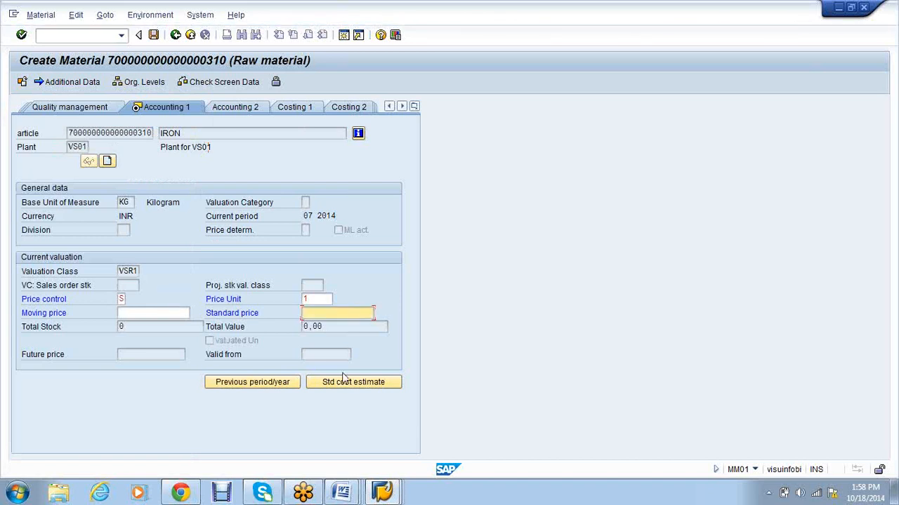
type("100")
key("Return")
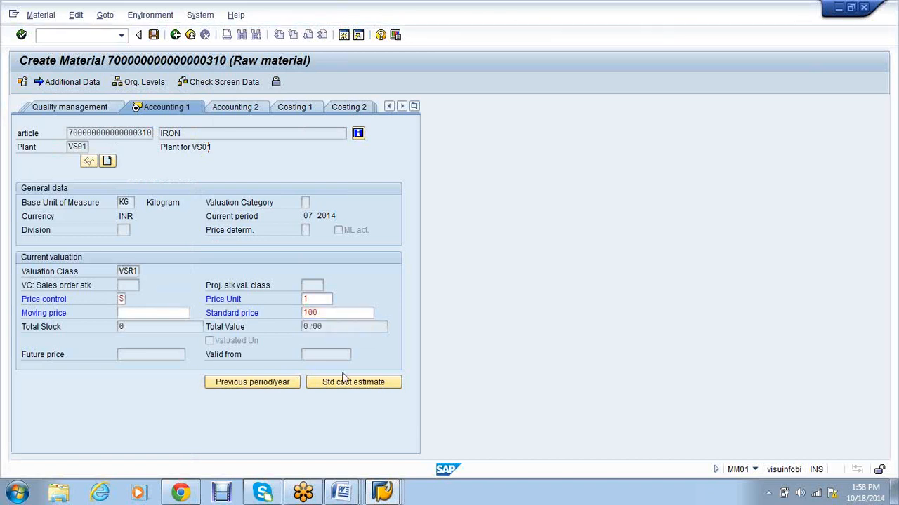
left_click(344, 379)
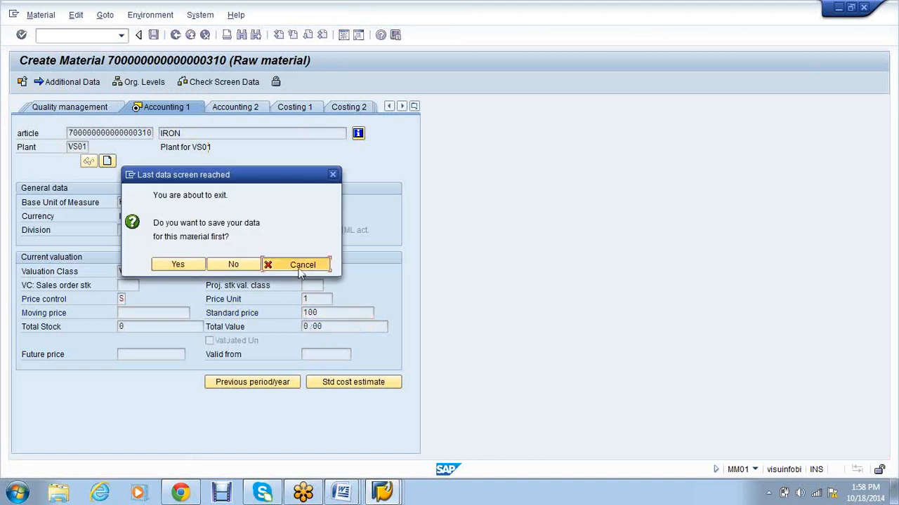
left_click(299, 267)
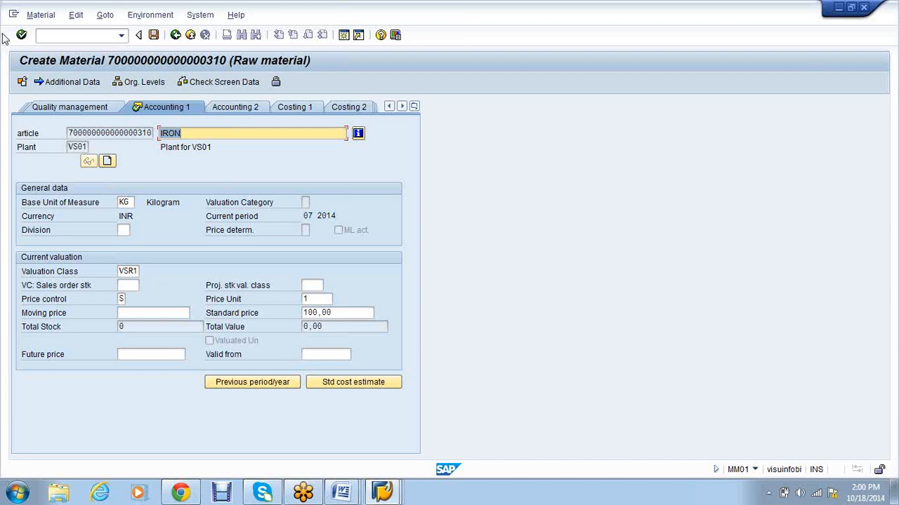
left_click(153, 34)
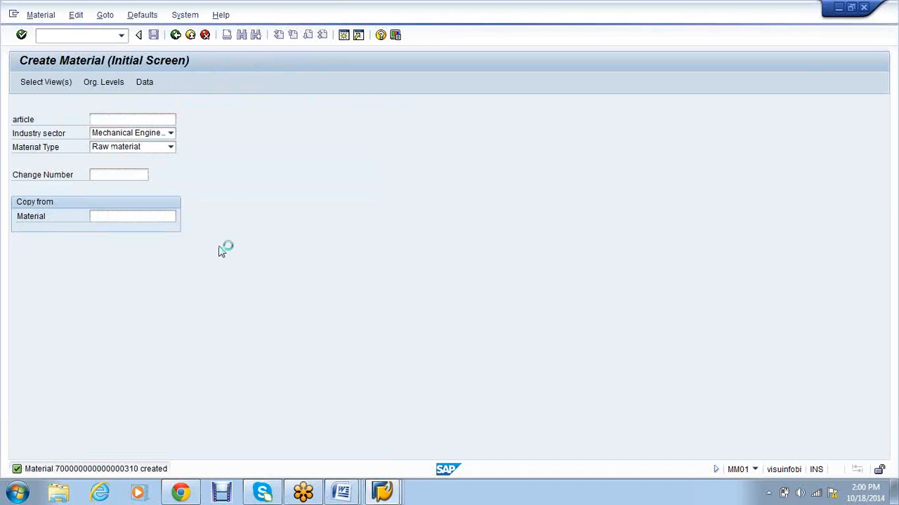
left_click_drag(370, 93, 252, 95)
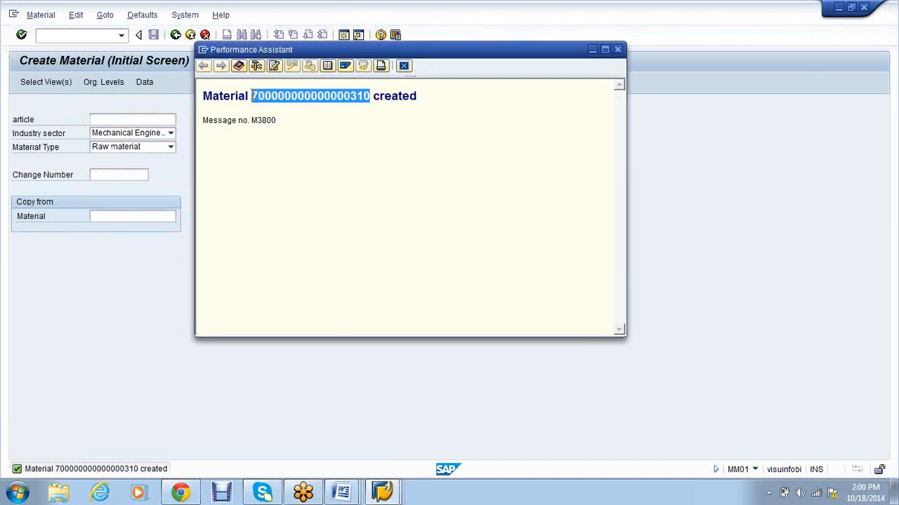
right_click(272, 99)
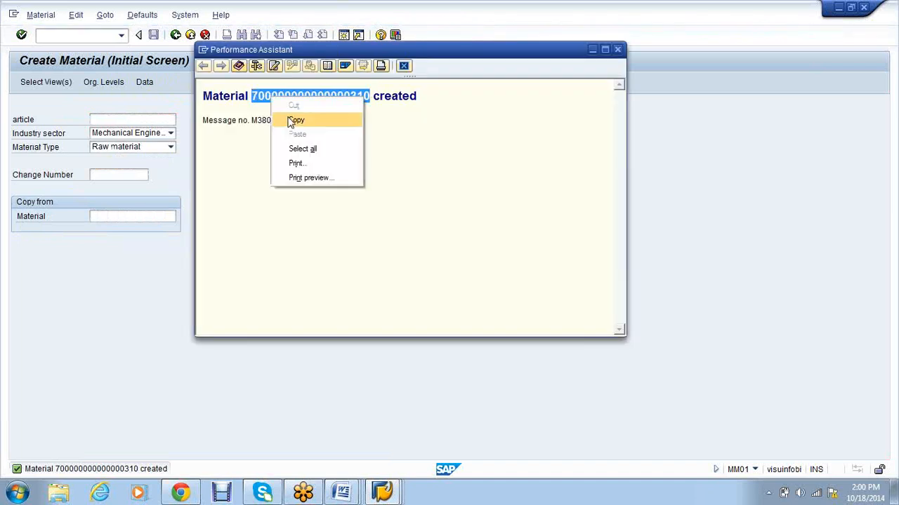
left_click(291, 121)
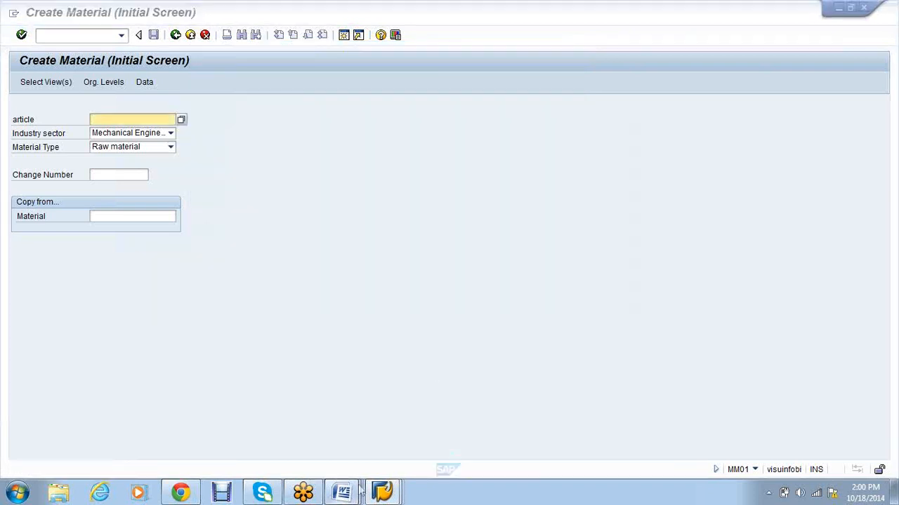
left_click(355, 491)
type("-VEndor")
Step: Display the posting periods for company code VS01 with MMRV
left_click(397, 495)
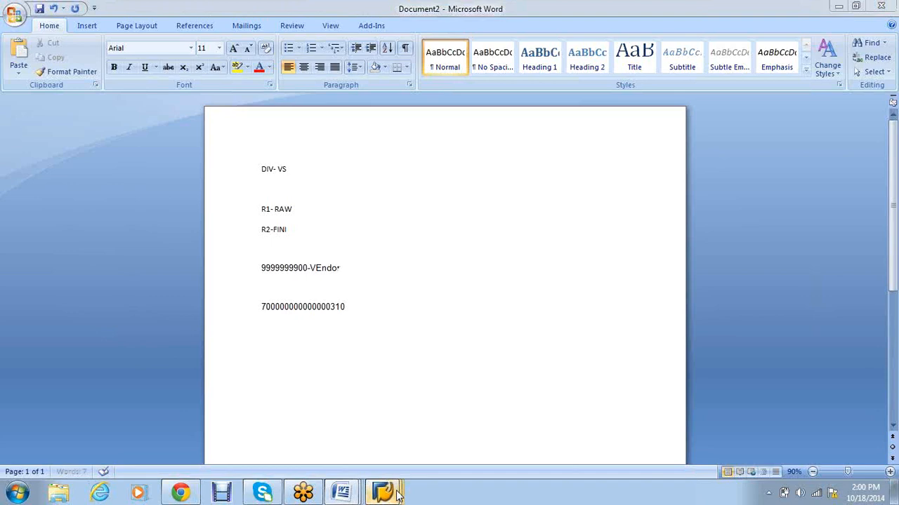
left_click(320, 432)
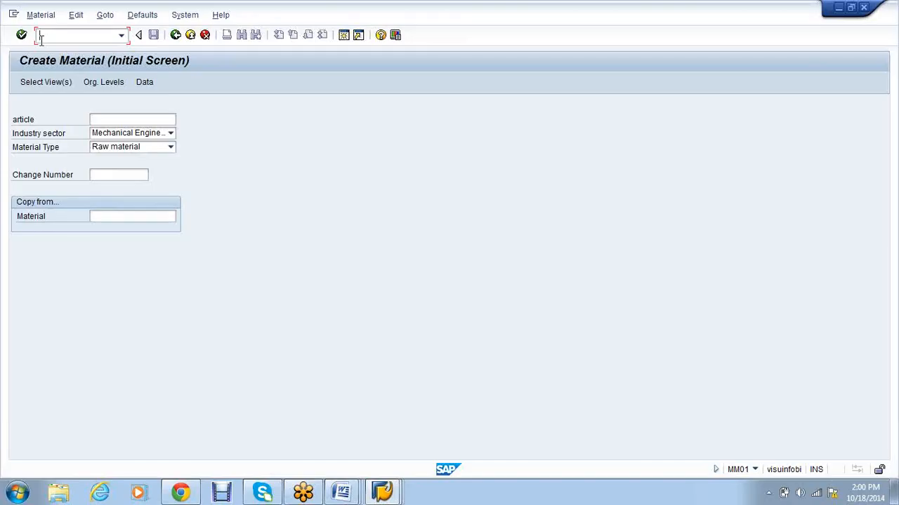
type("/nmm0")
key("Return")
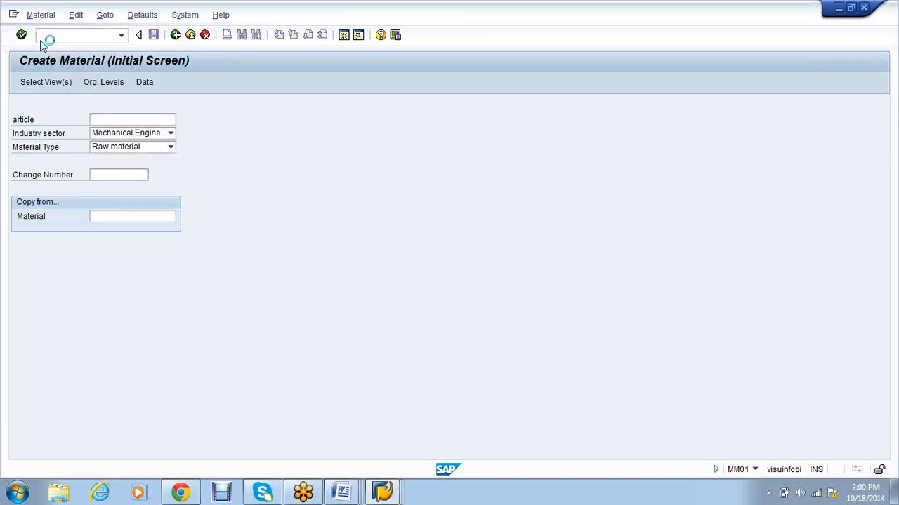
left_click(214, 191)
key("Return")
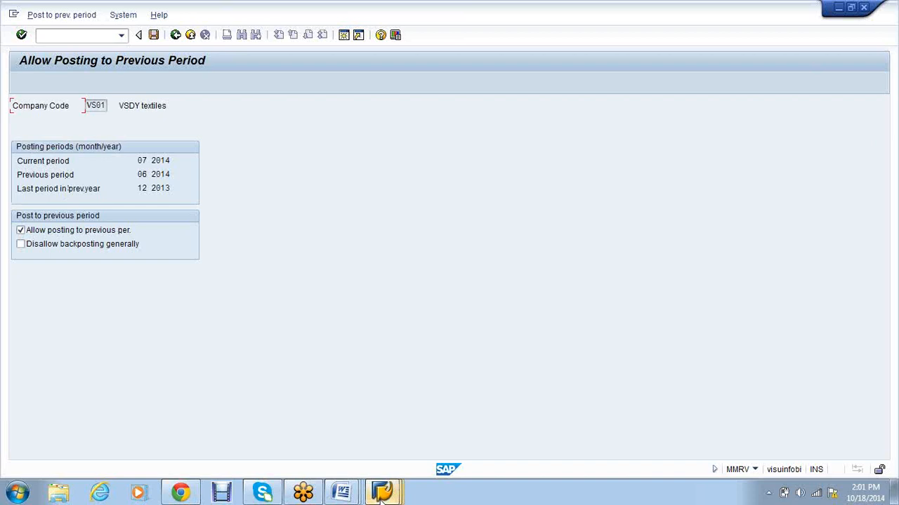
Step: Open MMPV period closing and move through its company code, period and fiscal year fields
mouse_move(382, 492)
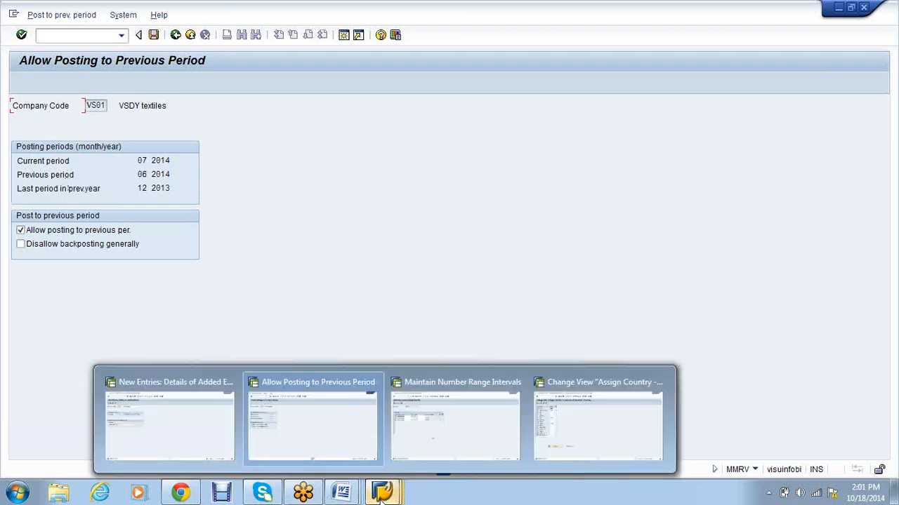
left_click(455, 421)
left_click(70, 38)
type("/nmmpv")
key("Return")
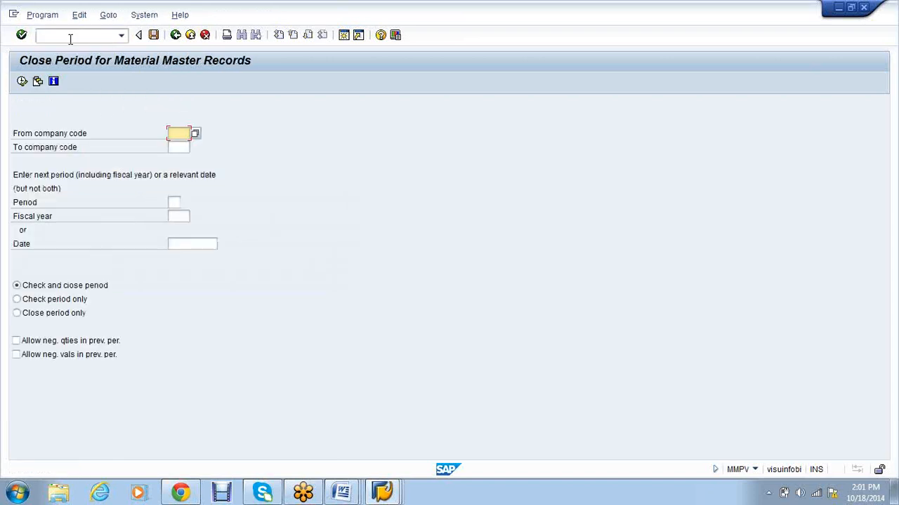
left_click(186, 149)
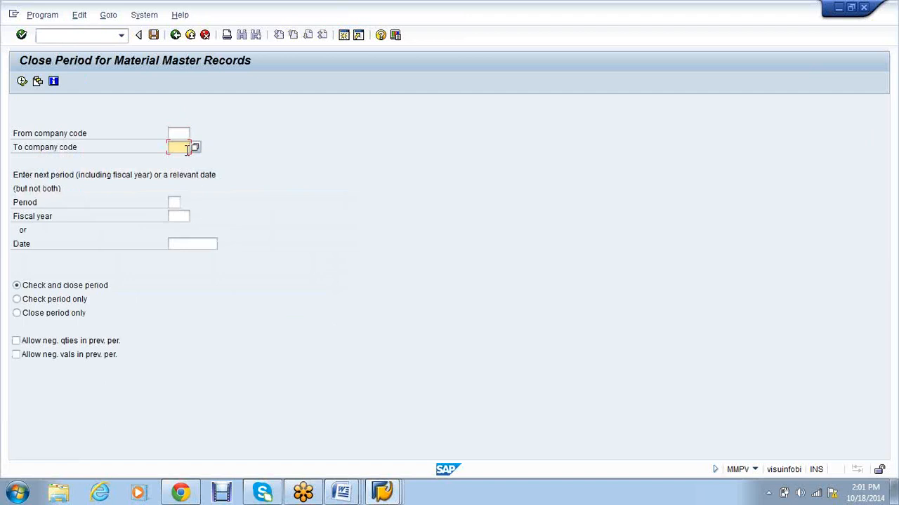
left_click(174, 202)
left_click(179, 217)
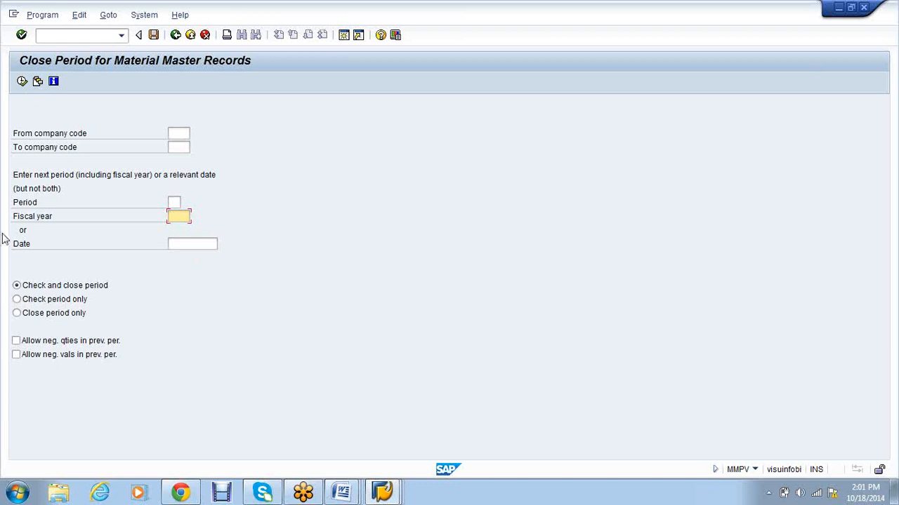
left_click(174, 201)
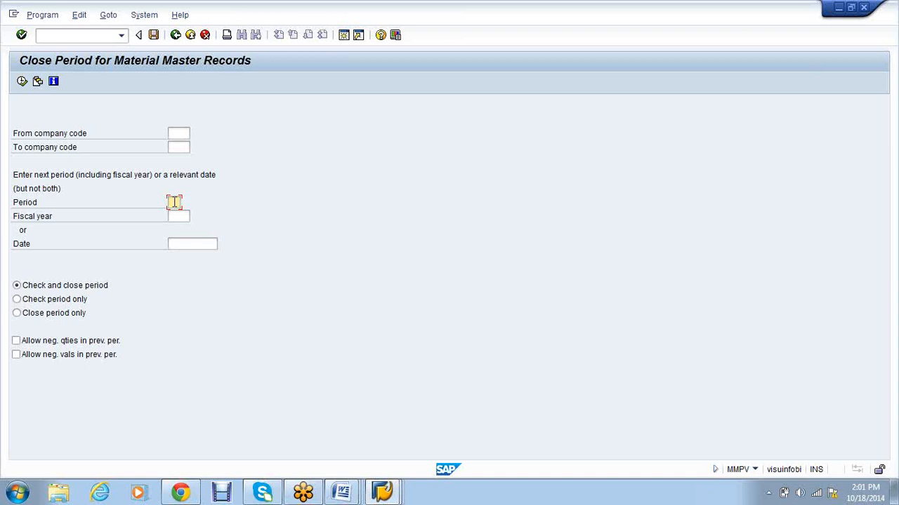
Step: Look over the tax code and posting period windows, then start purchase order creation with /nME21N
left_click(382, 491)
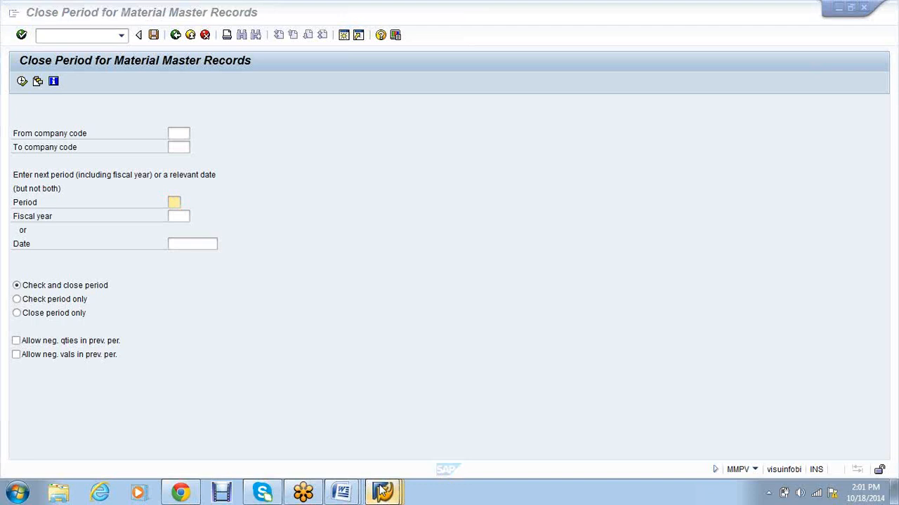
left_click(374, 494)
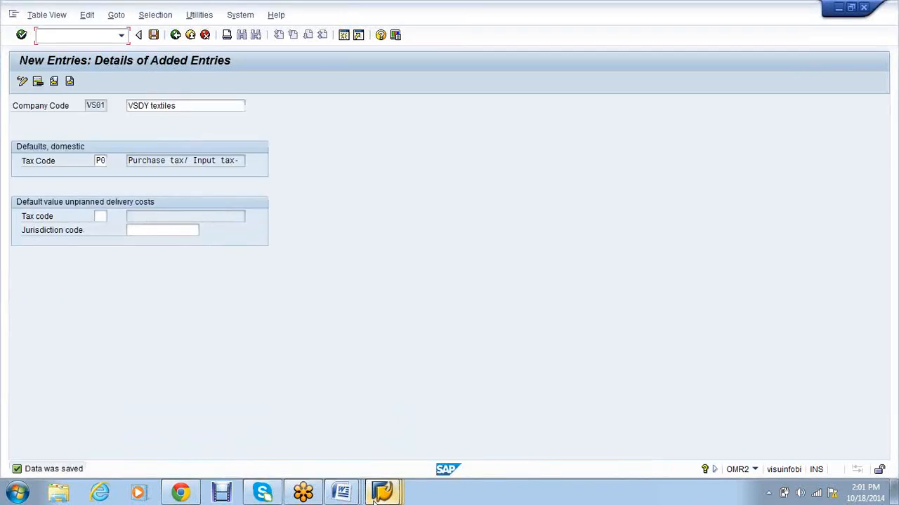
mouse_move(379, 494)
left_click(327, 445)
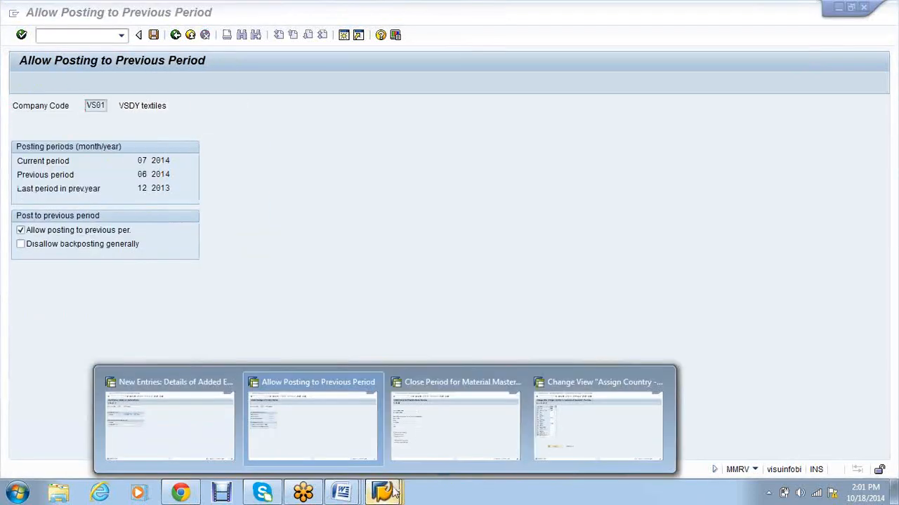
left_click(454, 421)
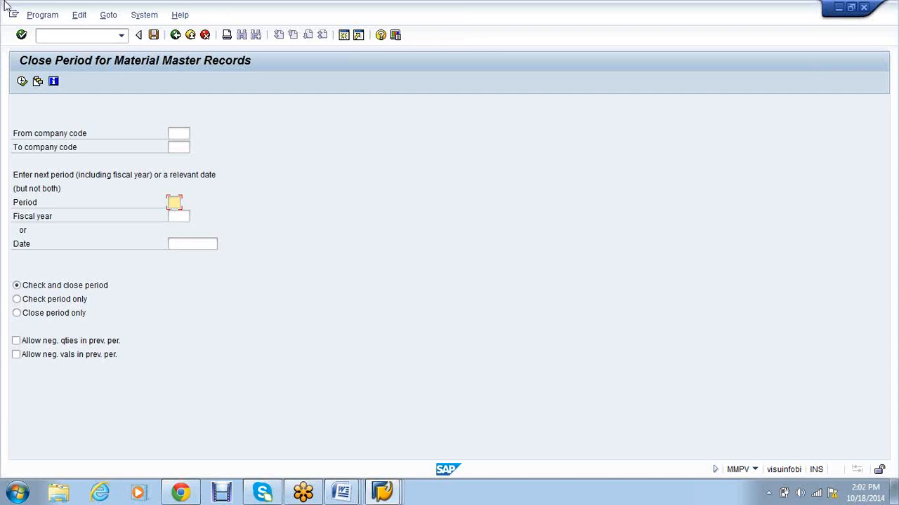
left_click(60, 39)
type("/nme21n")
key("Return")
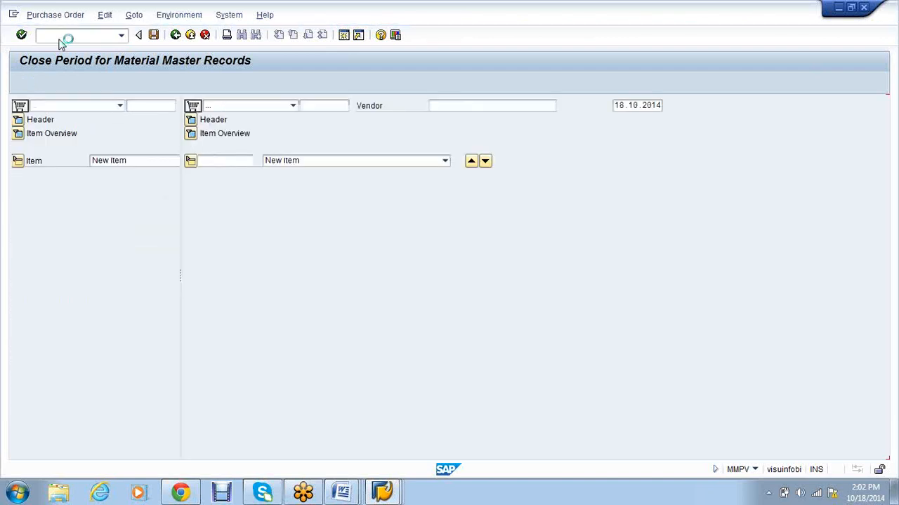
Step: Copy the vendor number from the Word notes into the purchase order's vendor field
left_click(337, 106)
left_click(463, 107)
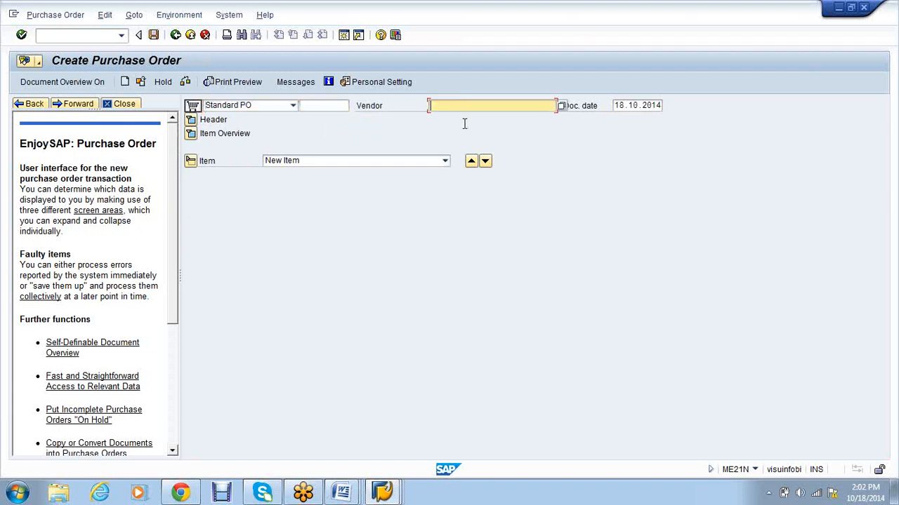
left_click(385, 495)
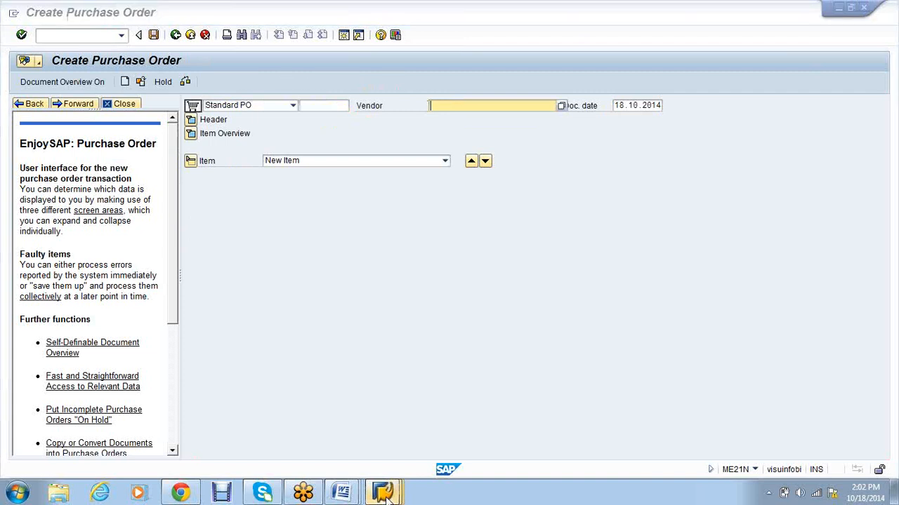
left_click(355, 496)
left_click_drag(307, 268, 261, 271)
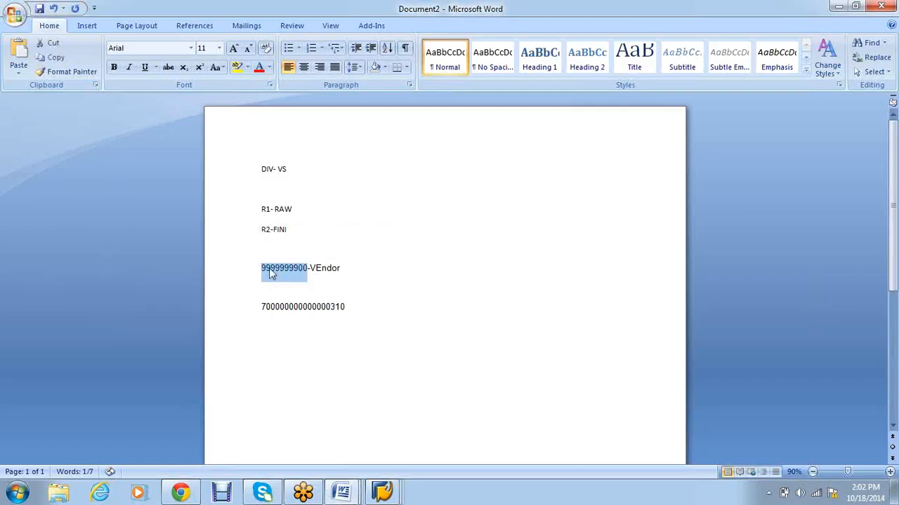
right_click(271, 274)
left_click(301, 290)
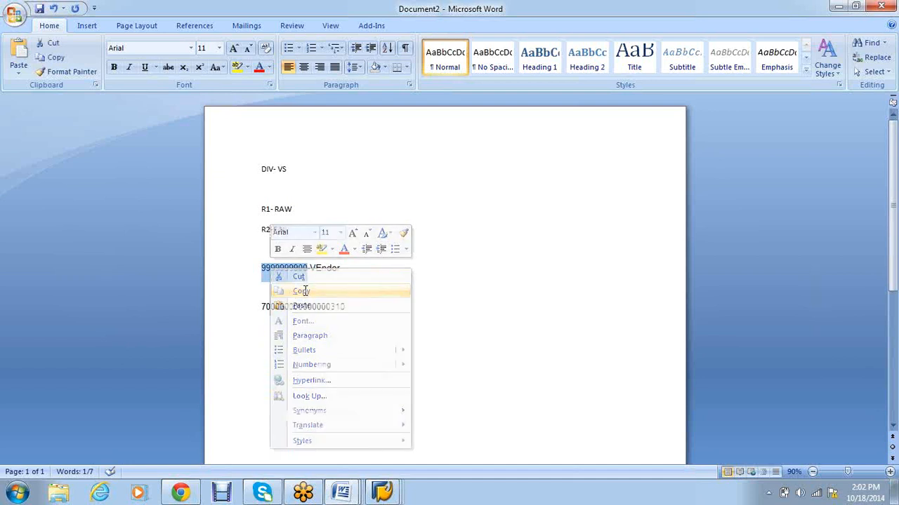
left_click(382, 494)
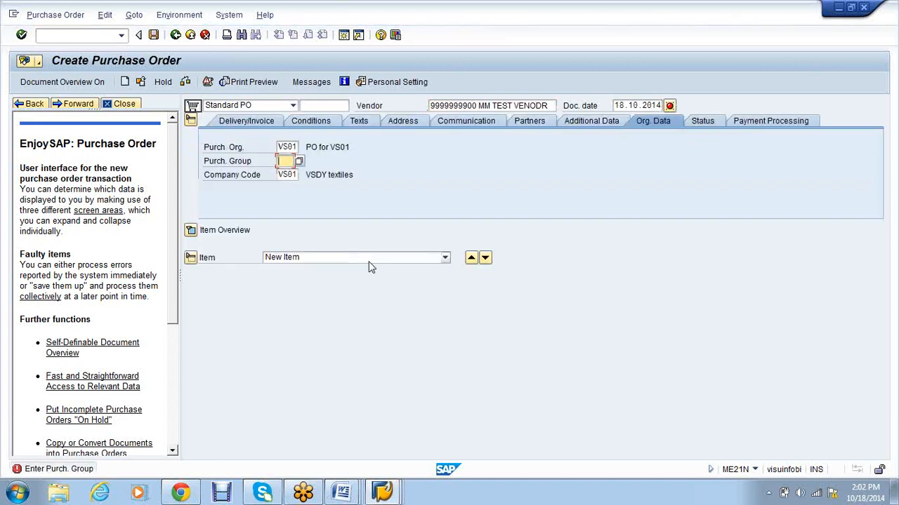
Step: Enter purchasing group 000 and payment terms 0001, and start item 1 in the item overview
key("Return")
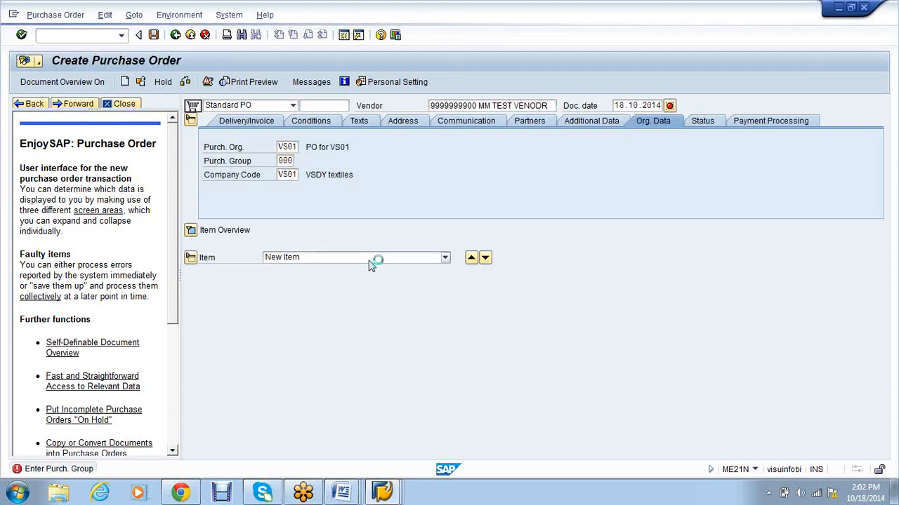
type("0001")
key("Return")
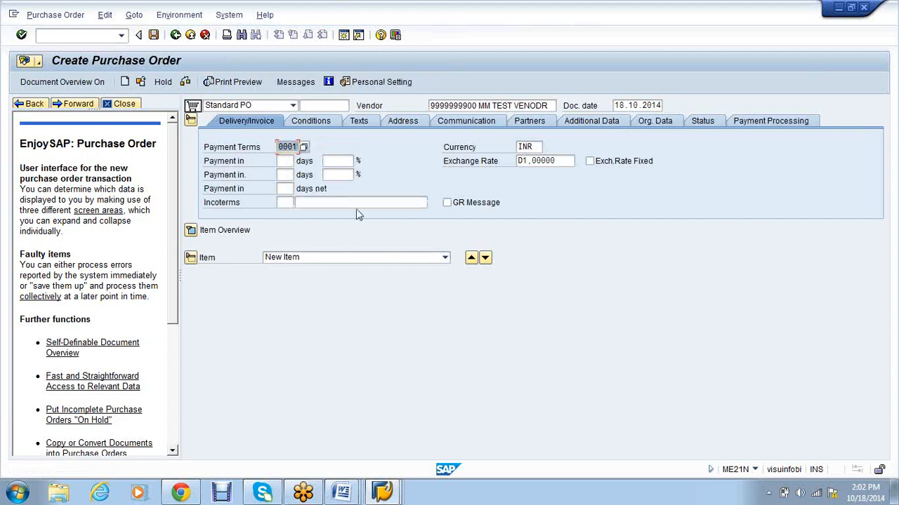
left_click(191, 232)
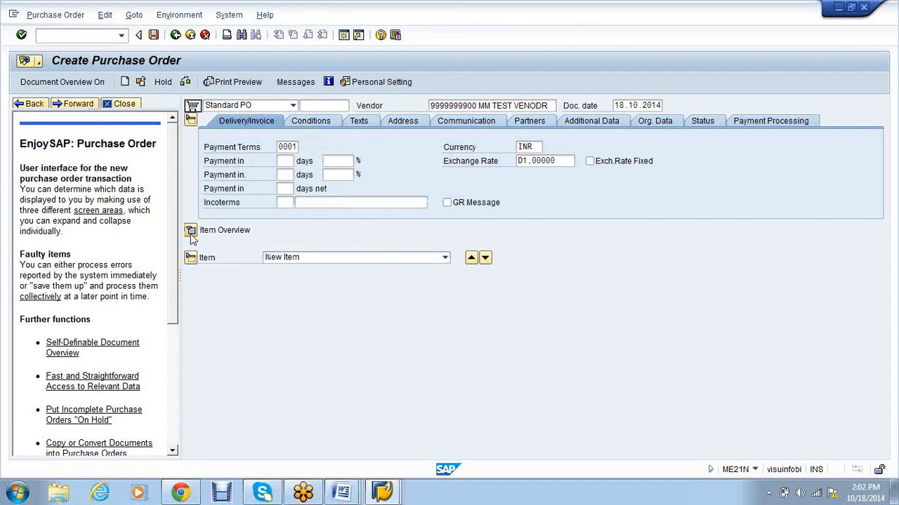
left_click(238, 244)
type("1")
key("Tab")
key("Tab")
key("Tab")
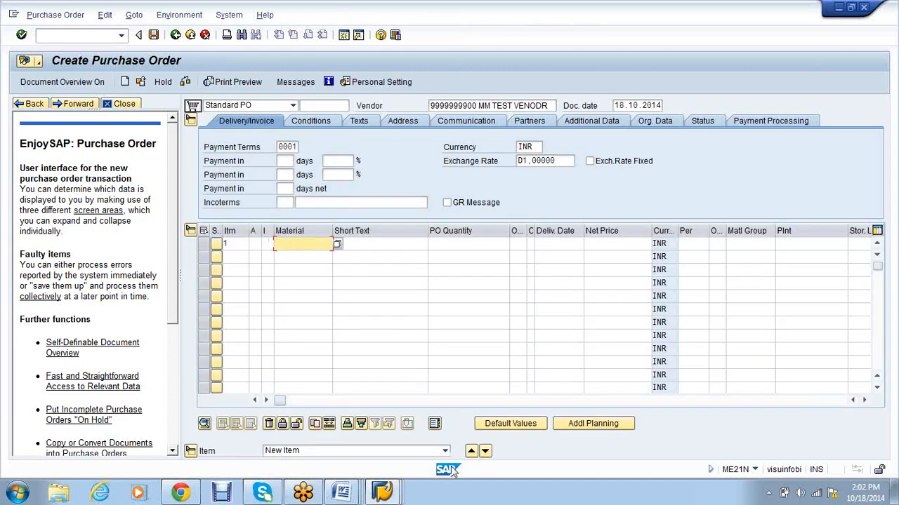
left_click(356, 500)
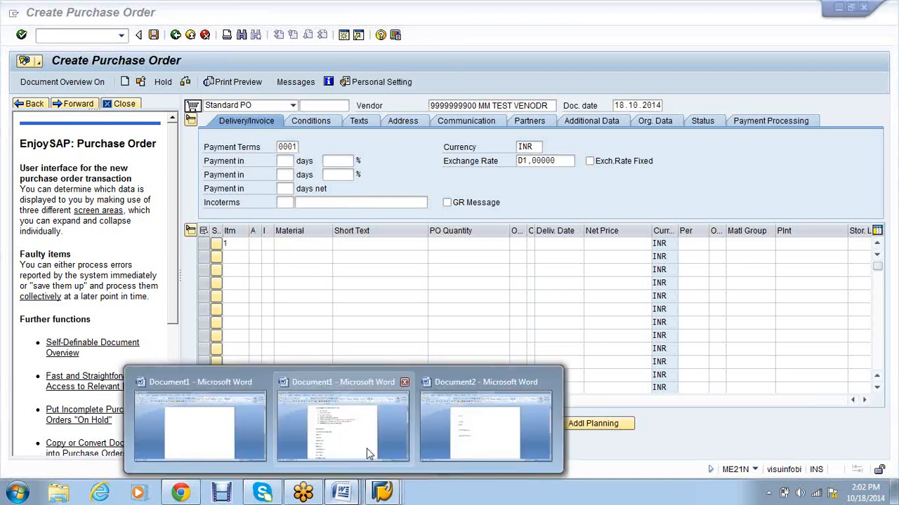
Step: Clear the mistyped material entry and copy the IRON material number from Word through Notepad
left_click(302, 450)
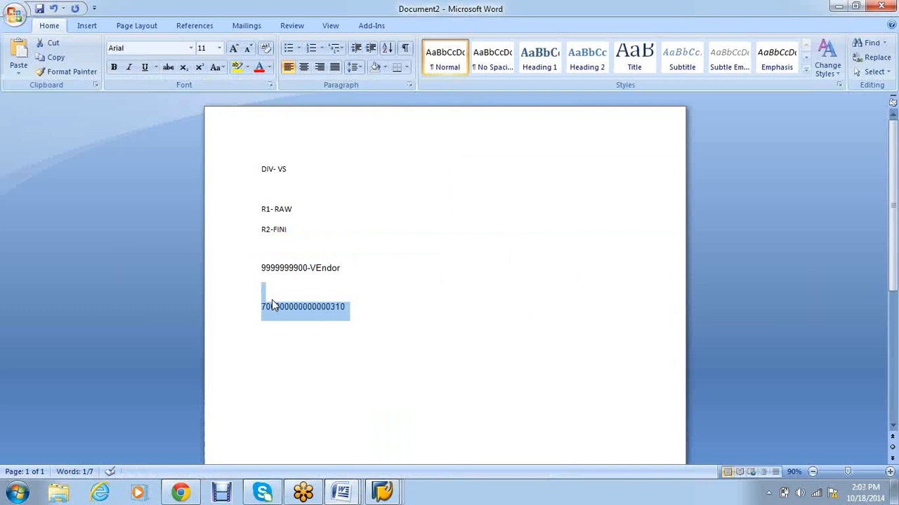
key("alt+Tab")
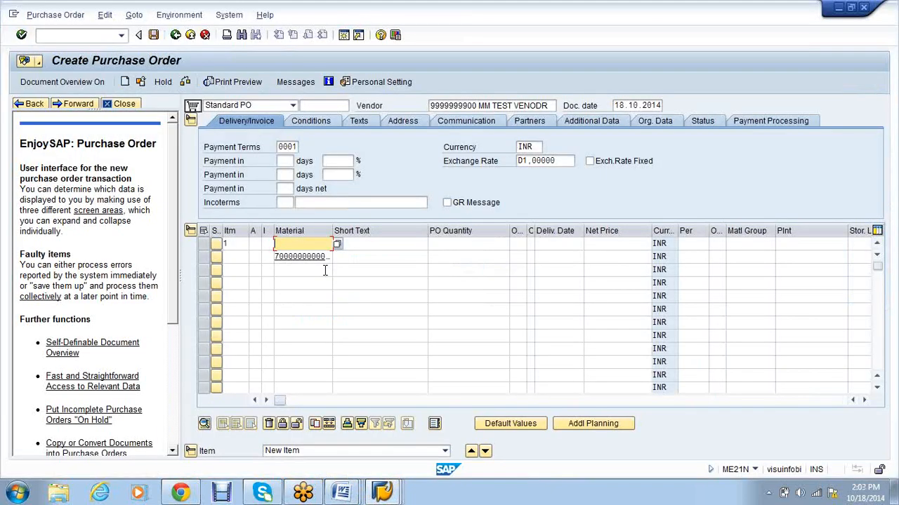
left_click(325, 258)
type("31")
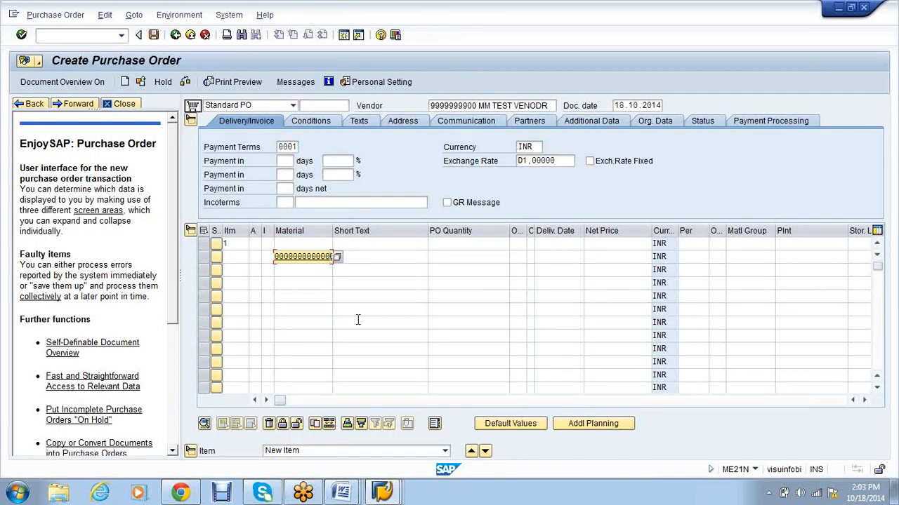
key("BackSpace")
key("BackSpace")
key("BackSpace")
key("BackSpace")
key("BackSpace")
key("BackSpace")
key("BackSpace")
key("alt+Tab")
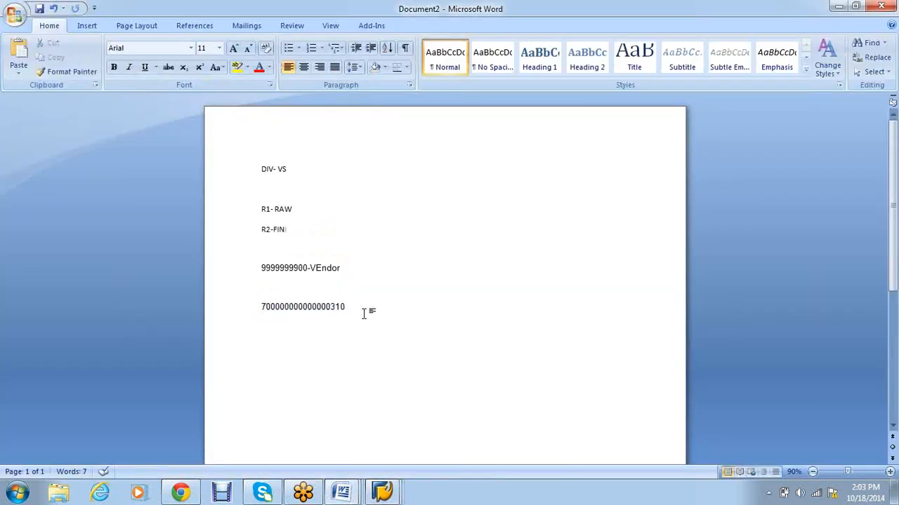
left_click_drag(353, 307, 259, 309)
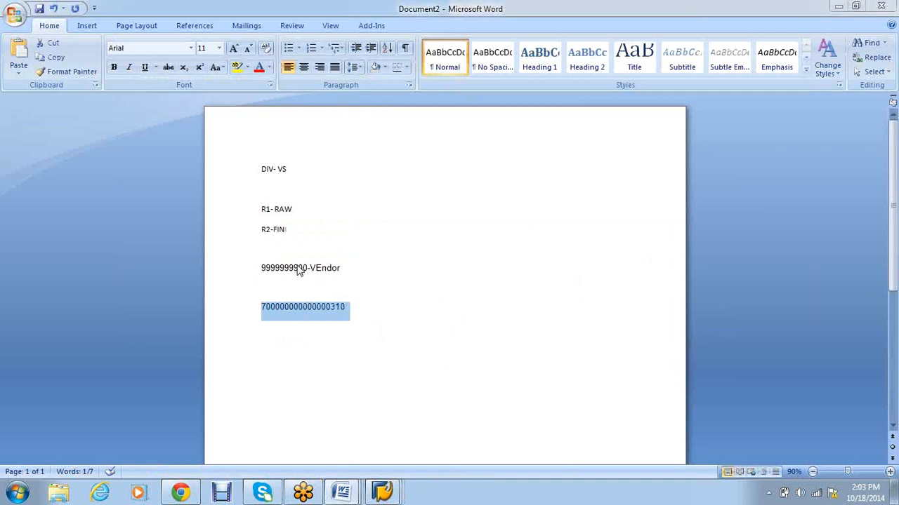
key("alt+Tab")
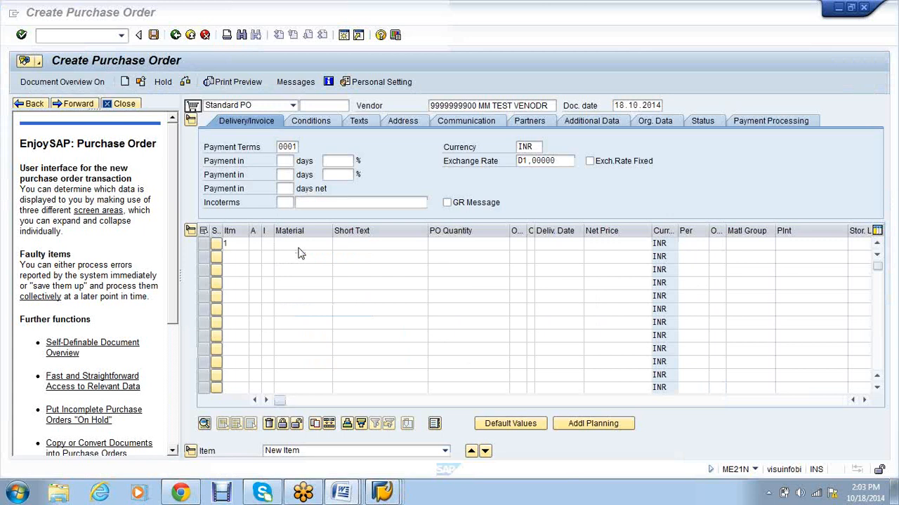
key("alt+Tab")
right_click(307, 306)
left_click(338, 146)
key("super")
left_click(19, 261)
key("ctrl+v")
left_click_drag(316, 110, 220, 109)
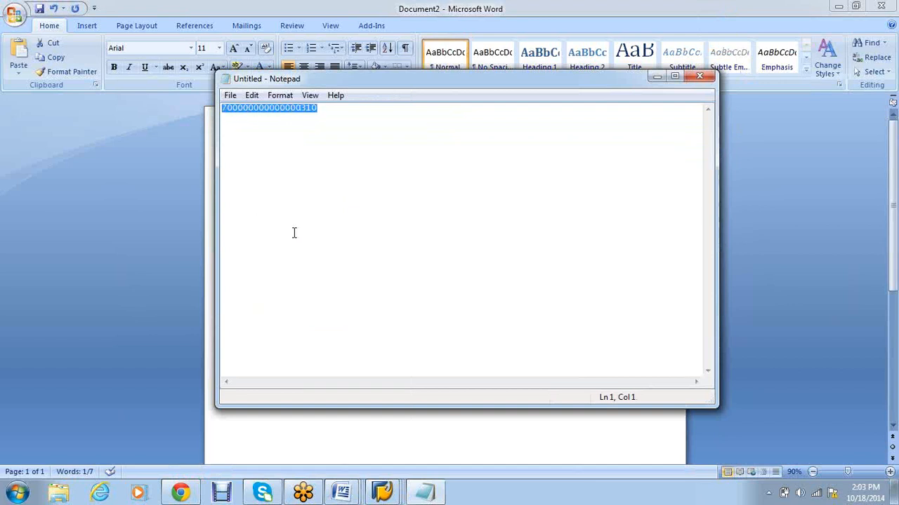
Step: Fill item 1 with the IRON material, quantity 10, delivery date 21.11.2014 and plant vs01
left_click(370, 495)
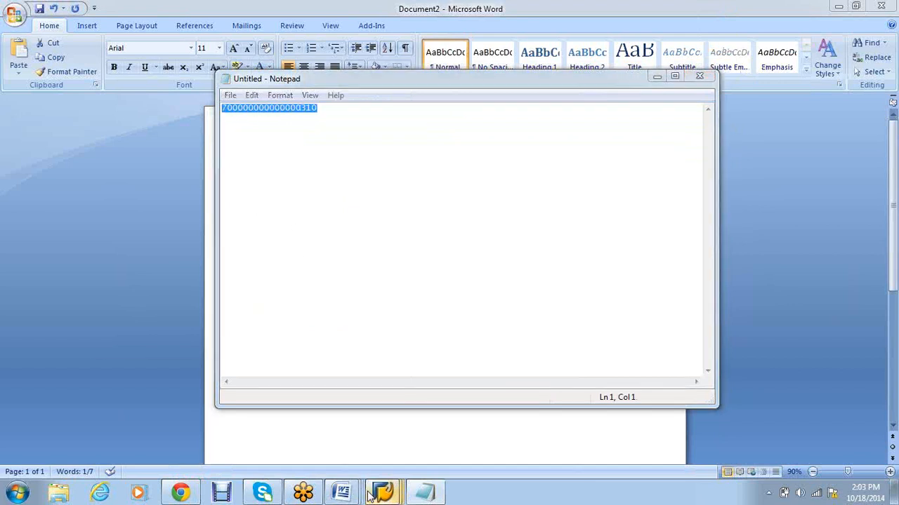
left_click(440, 440)
key("ctrl+v")
key("Tab")
key("Tab")
type("10")
key("Tab")
key("Tab")
key("Tab")
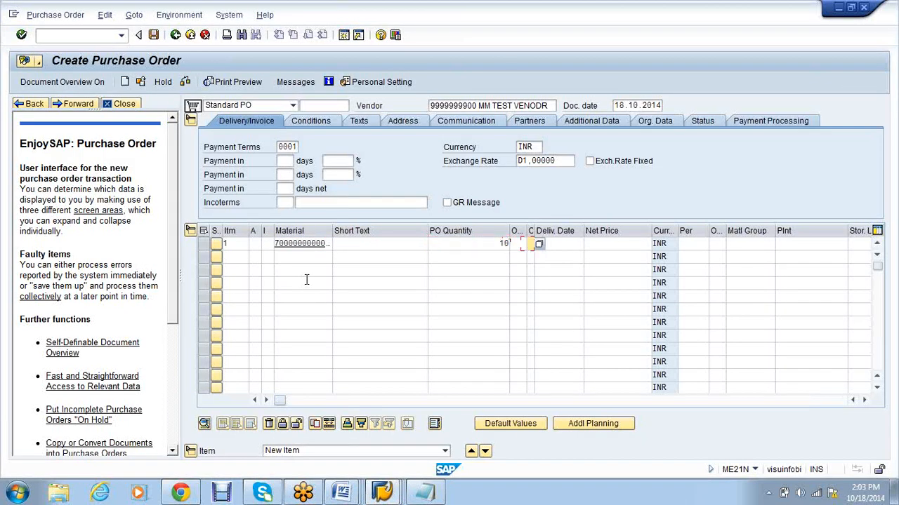
key("Down")
key("Return")
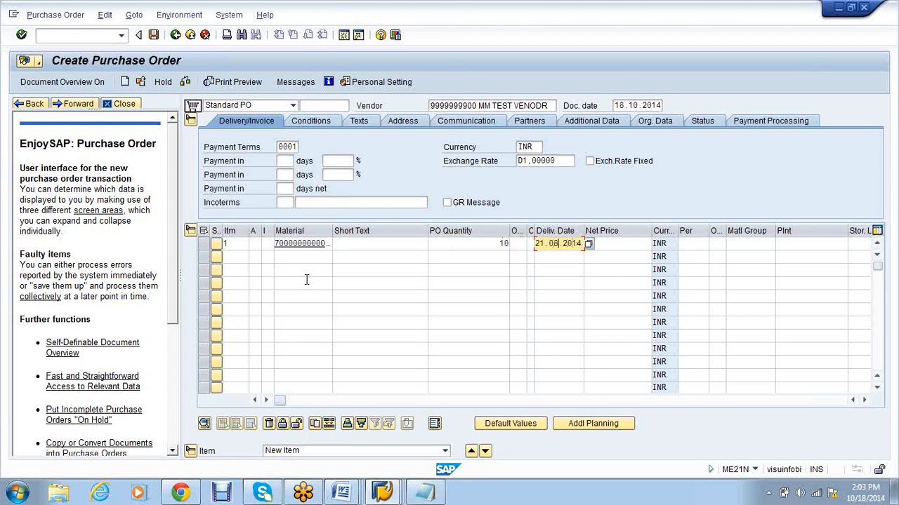
key("BackSpace")
key("BackSpace")
type("11")
key("Tab")
key("Tab")
key("Tab")
key("Tab")
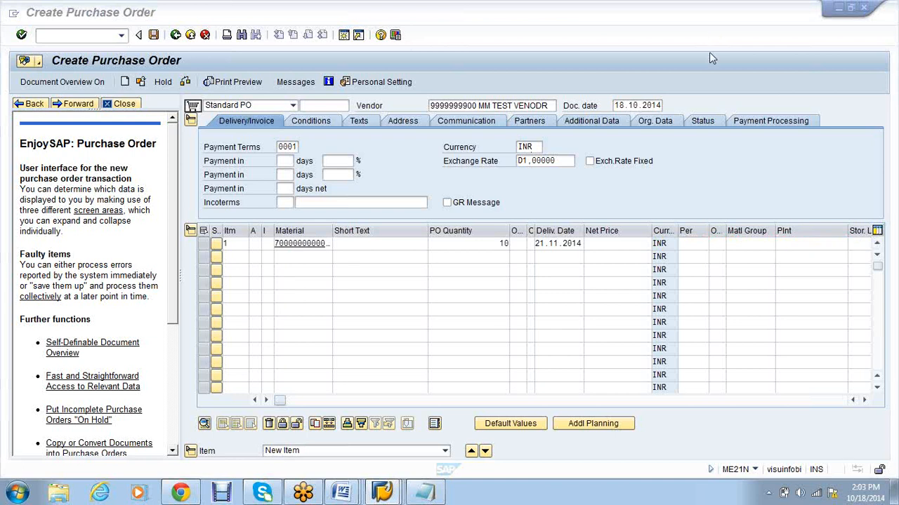
left_click(802, 244)
type("vs01")
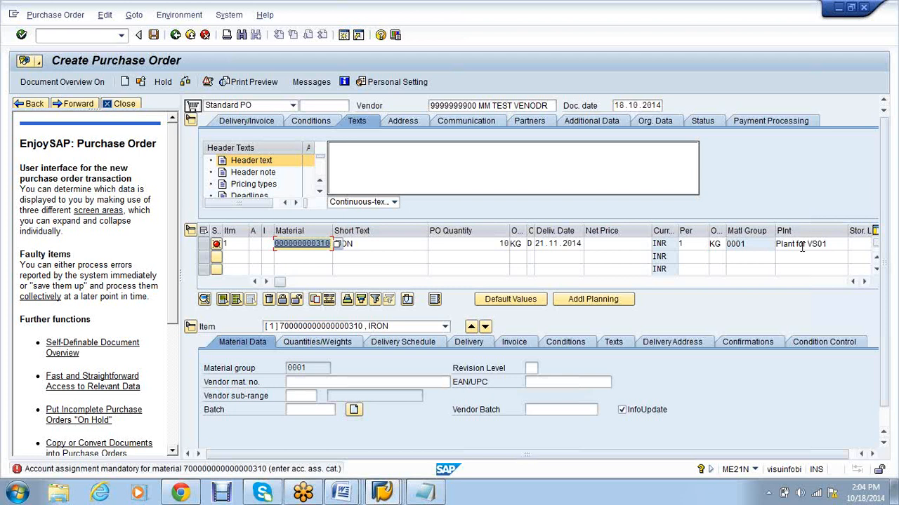
Step: Give item 1 cost center account assignment K and a net price of 10000
left_click(265, 244)
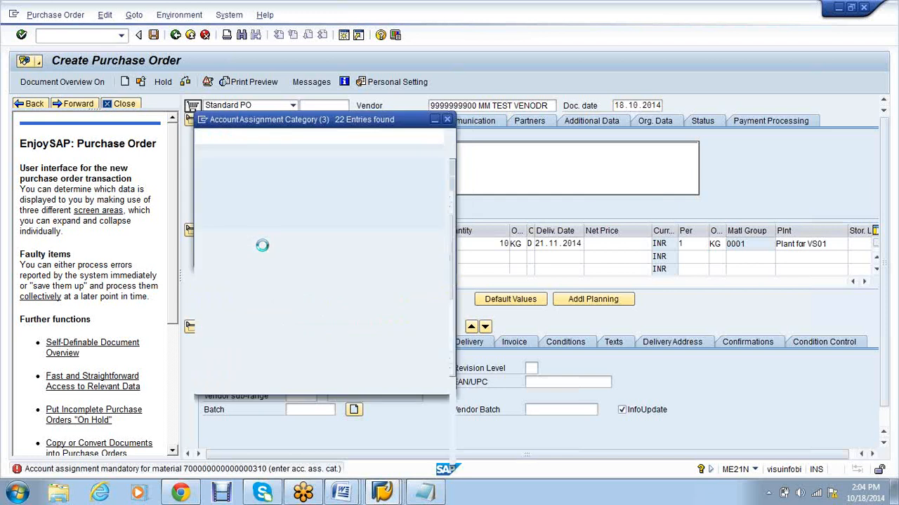
double_click(246, 351)
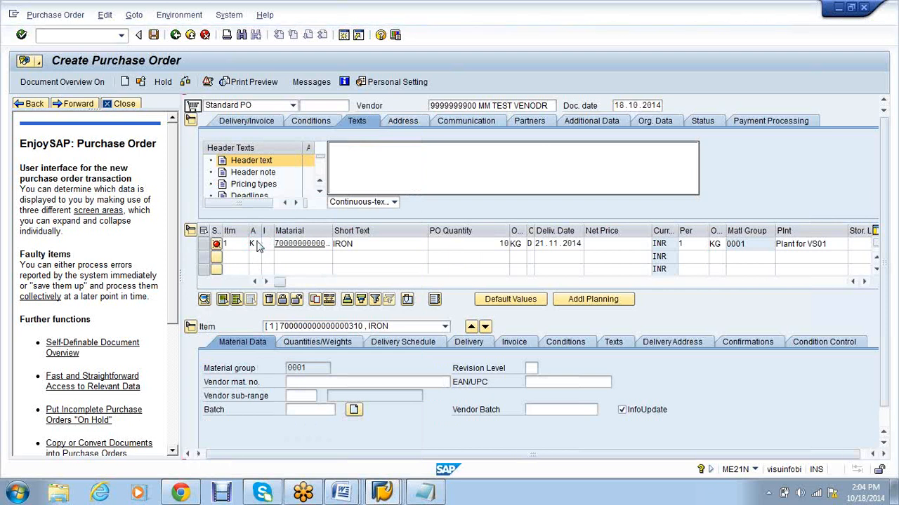
key("Return")
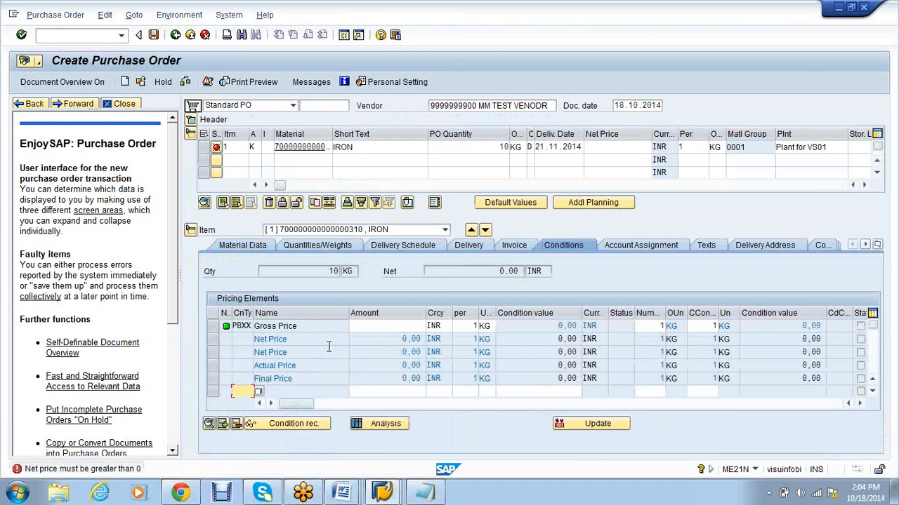
left_click(623, 150)
type("10000")
key("Return")
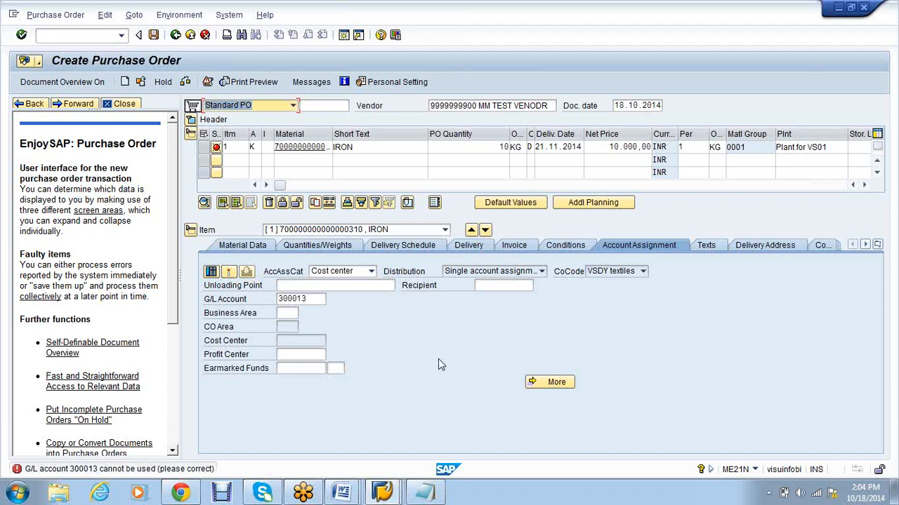
Step: Open G/L account maintenance with /NFS00 in the other session and expand the VS01 Expenses accounts
left_click(387, 495)
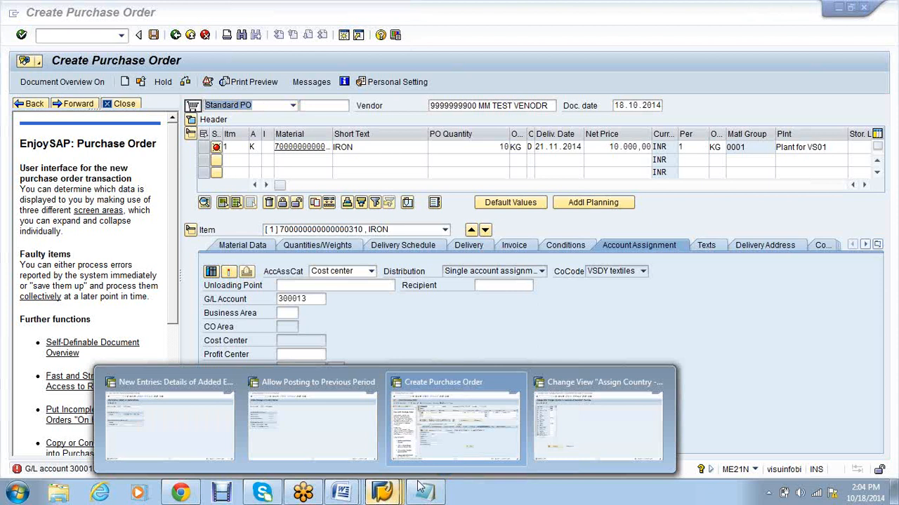
left_click(597, 426)
left_click(92, 38)
type("/NFS00")
key("Return")
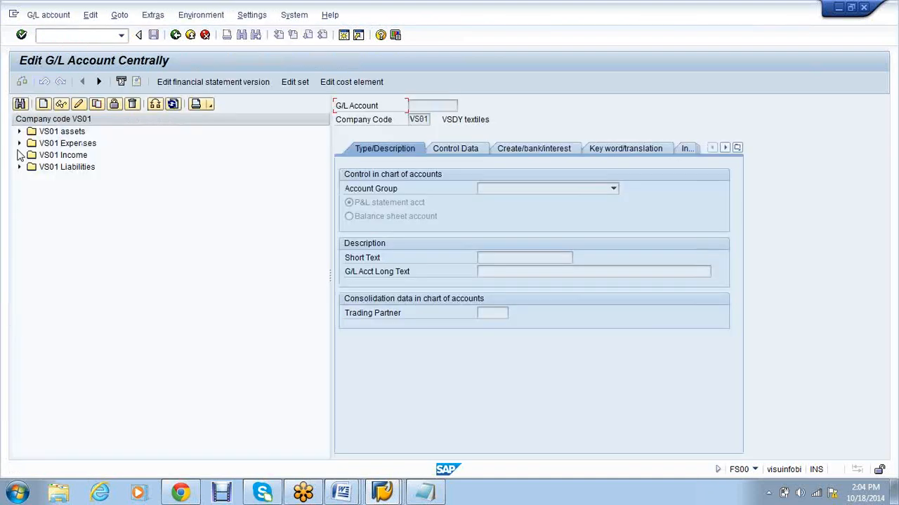
left_click(19, 143)
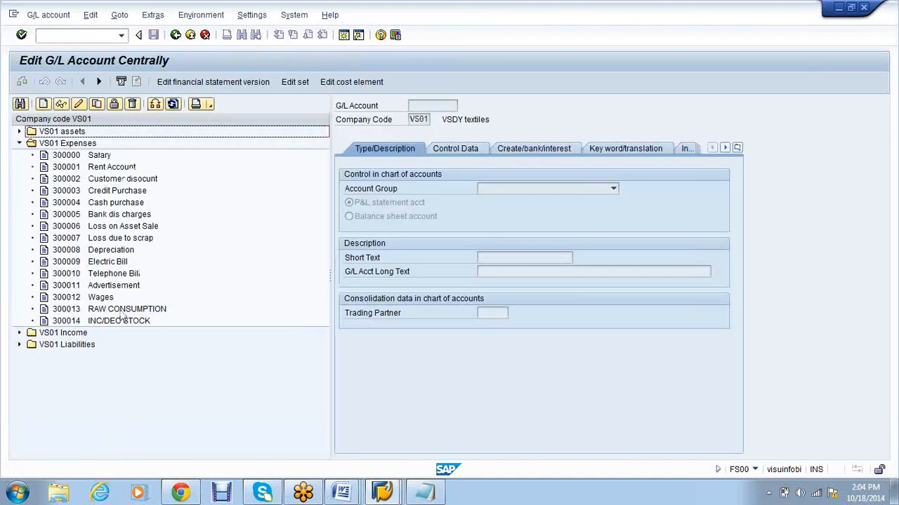
Step: Review and save G/L account 300013 RAW CONSUMPTION in change mode, then go back to the purchase order
left_click(121, 312)
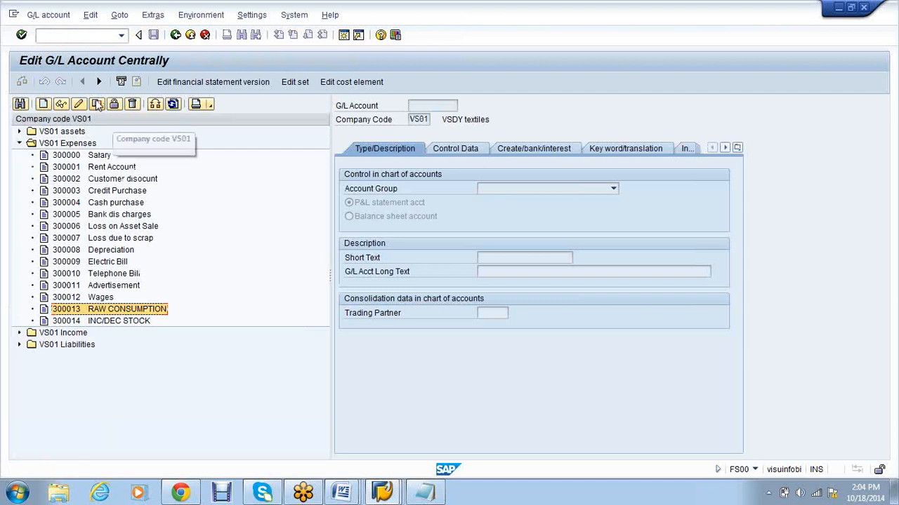
left_click(97, 103)
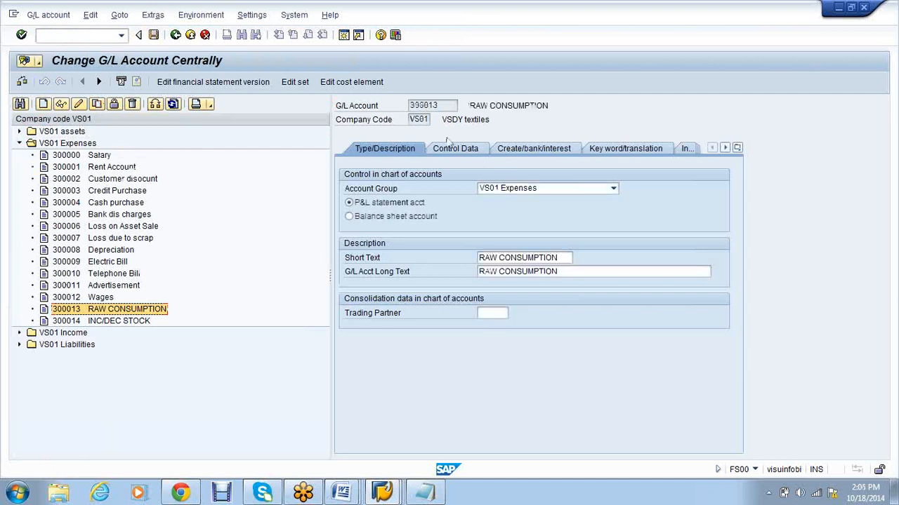
left_click(453, 149)
left_click(532, 148)
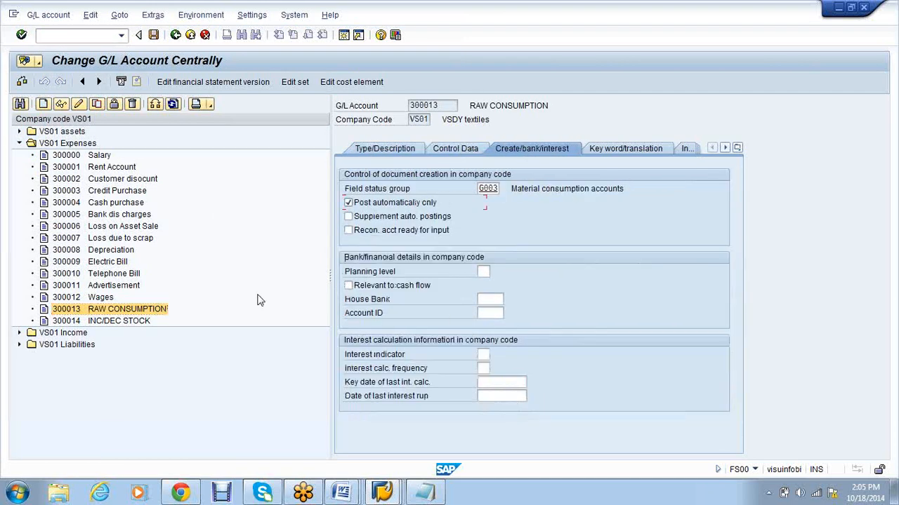
left_click(153, 34)
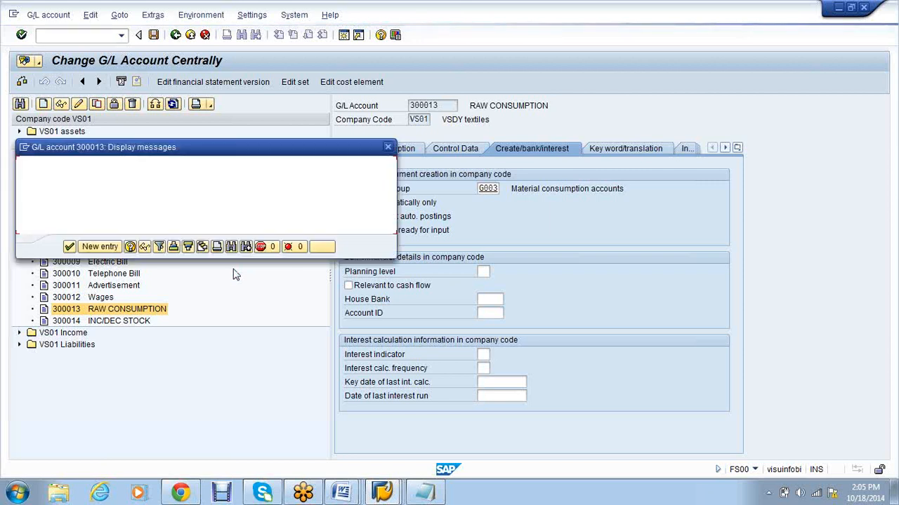
left_click(386, 496)
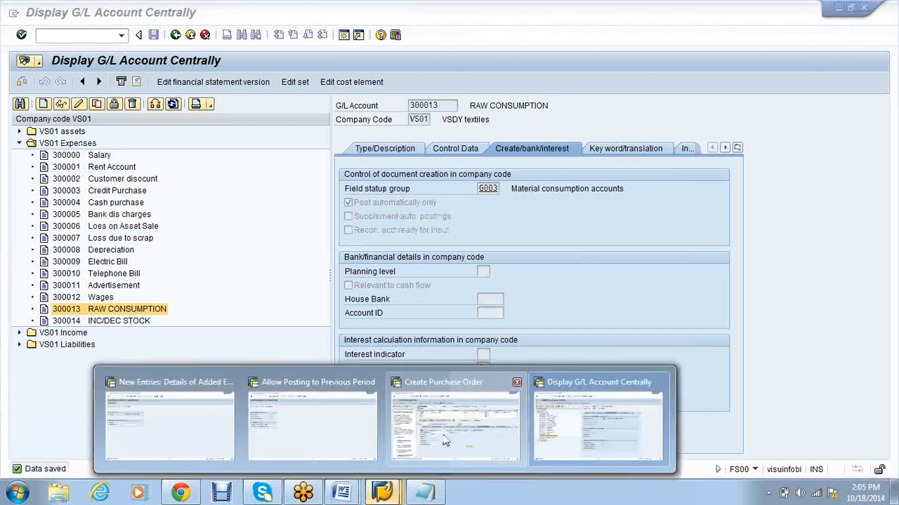
left_click(445, 441)
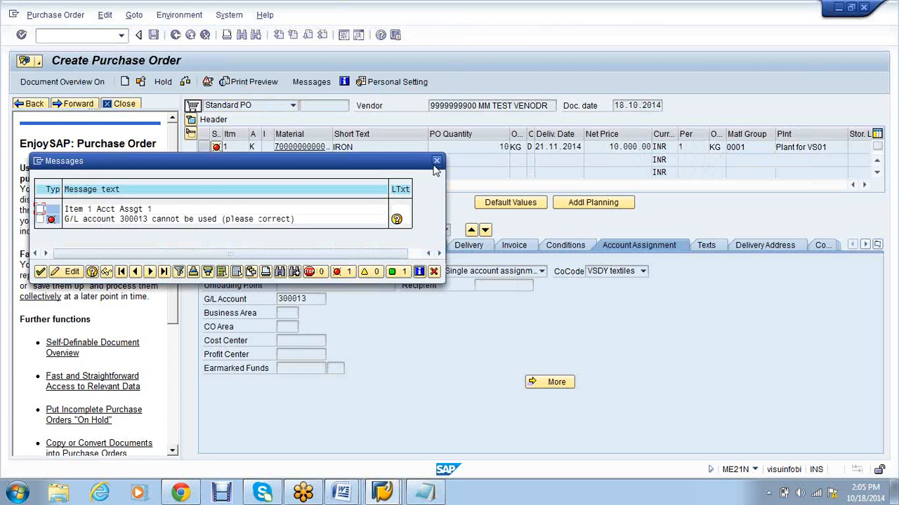
Step: Restart the purchase order with the previously used test vendor and purchasing group 000
left_click(437, 162)
left_click(121, 36)
left_click(59, 56)
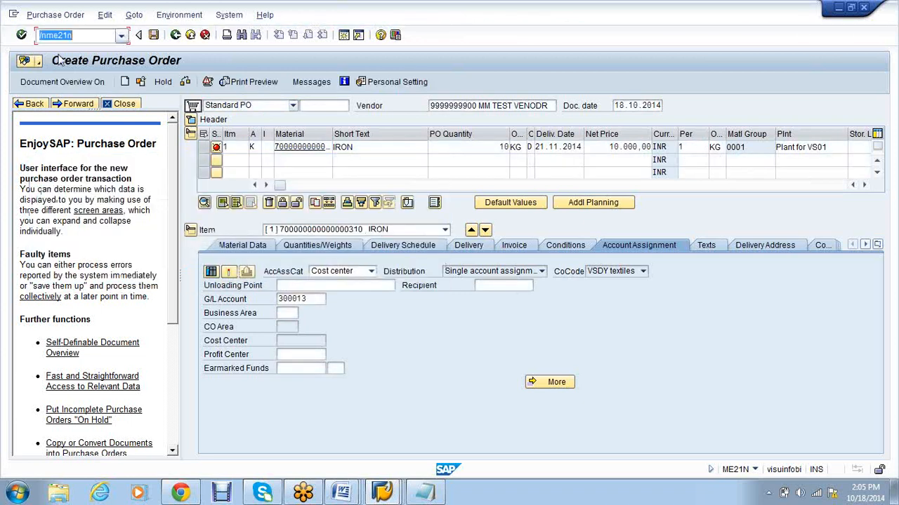
left_click(23, 36)
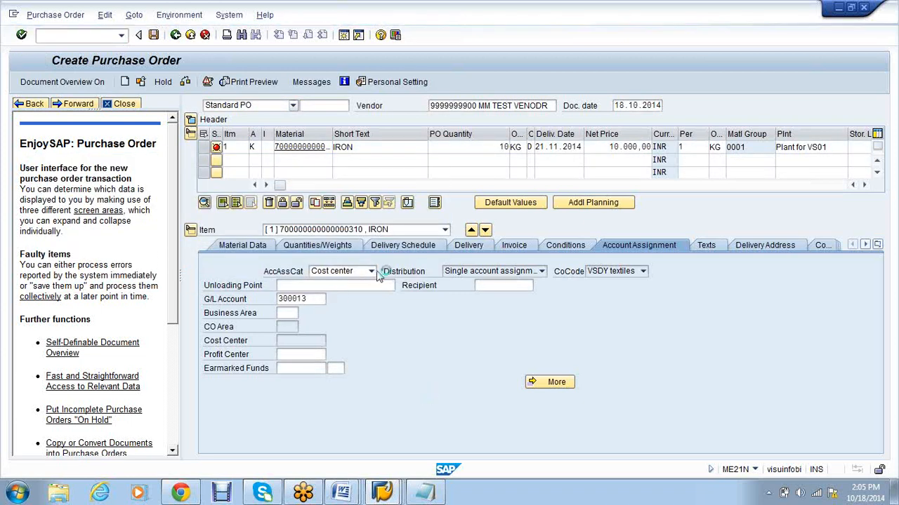
left_click(448, 107)
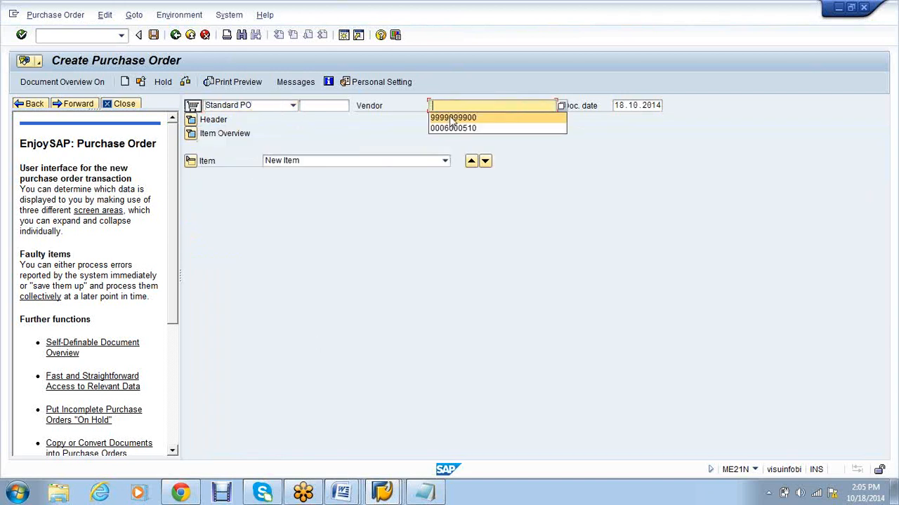
left_click(453, 118)
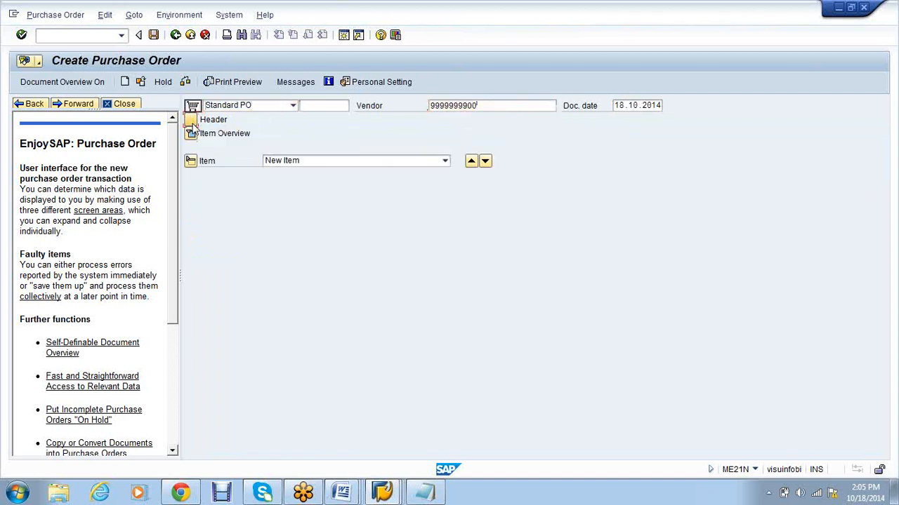
key("Return")
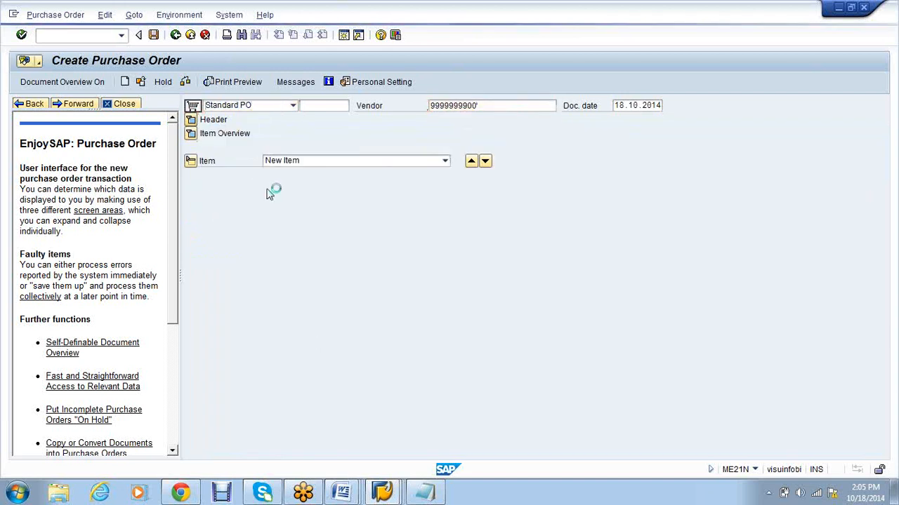
type("000")
key("Return")
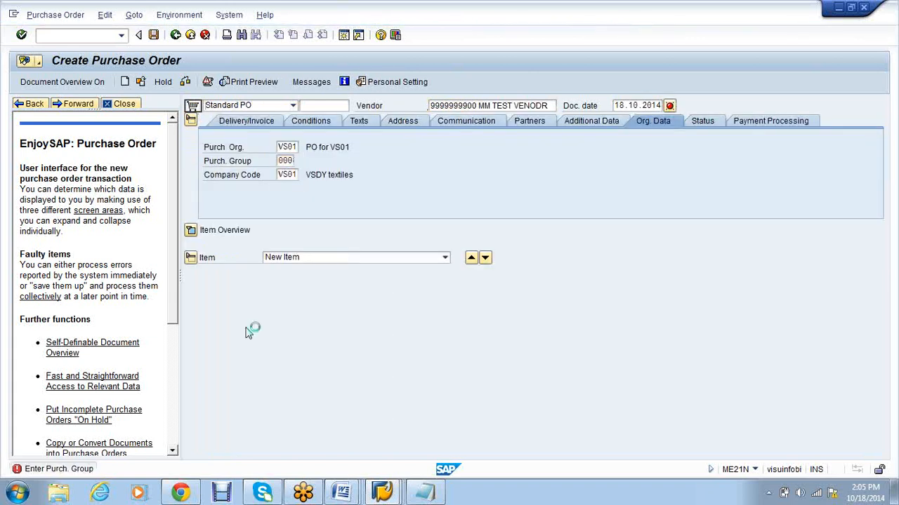
Step: Re-enter item 1: assignment K, IRON, 10 KG, delivery 21.11.2014, net price 10000, plant vs01
left_click(252, 244)
type("K")
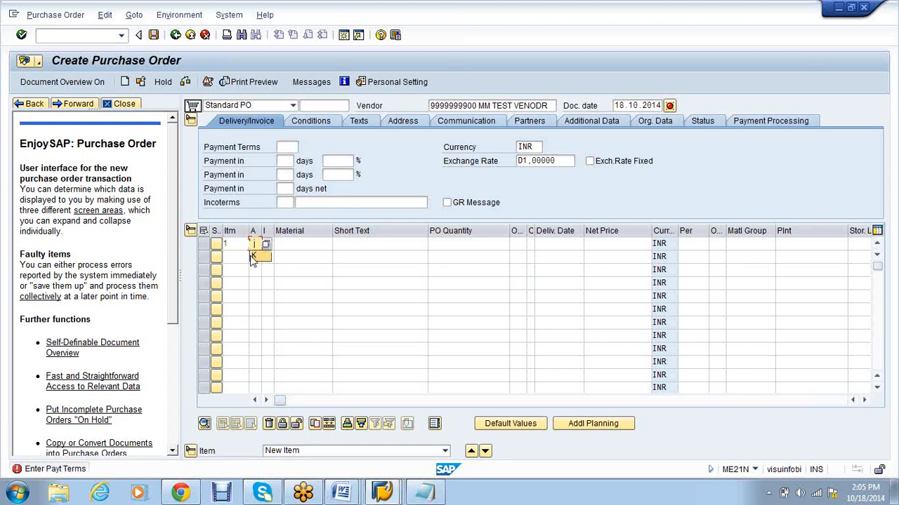
left_click(311, 245)
left_click(311, 255)
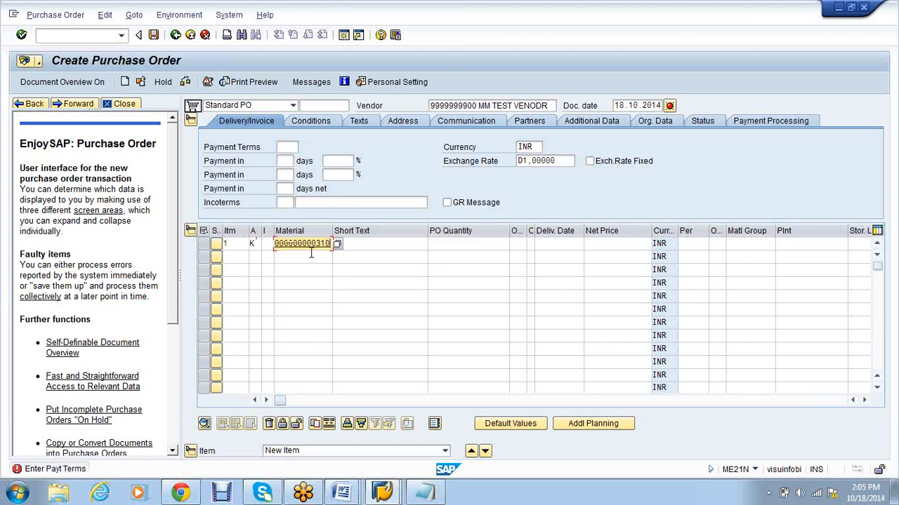
key("Tab")
key("Tab")
left_click(504, 254)
key("Tab")
key("Tab")
key("Tab")
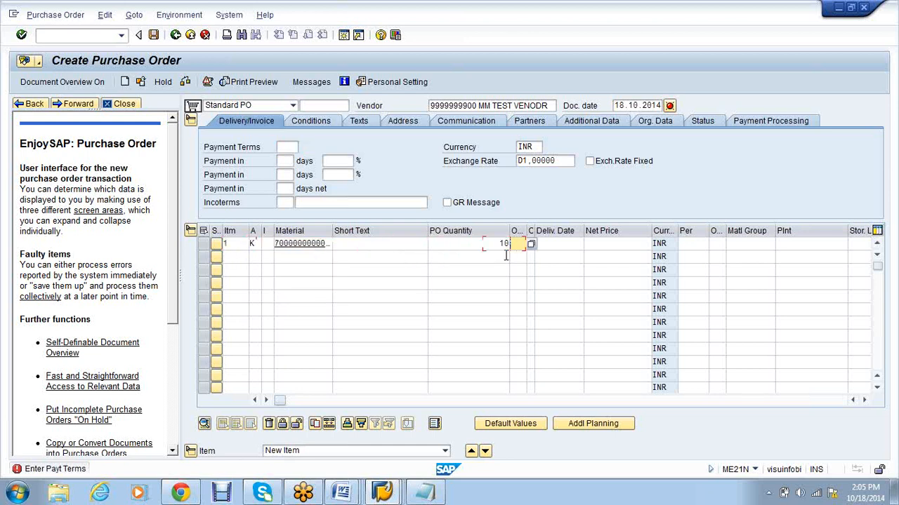
left_click(545, 255)
key("Tab")
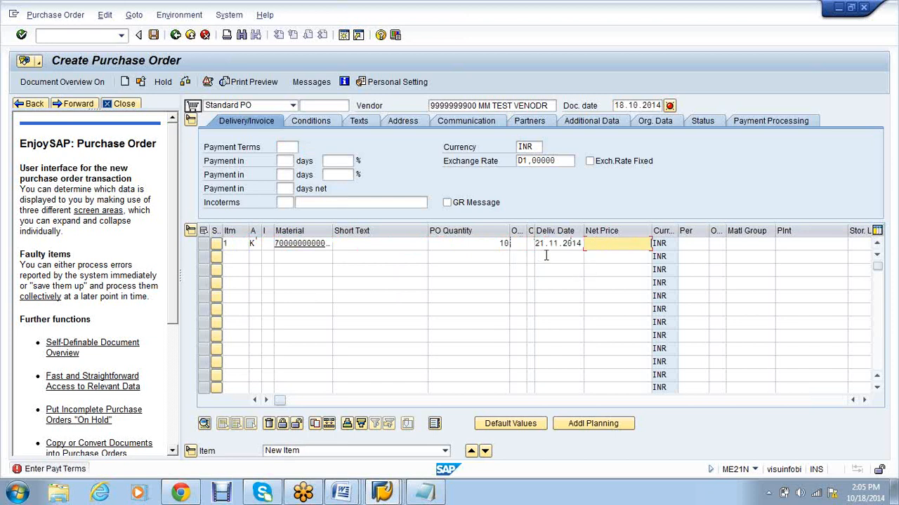
left_click(627, 257)
key("Tab")
key("Tab")
key("Tab")
key("Tab")
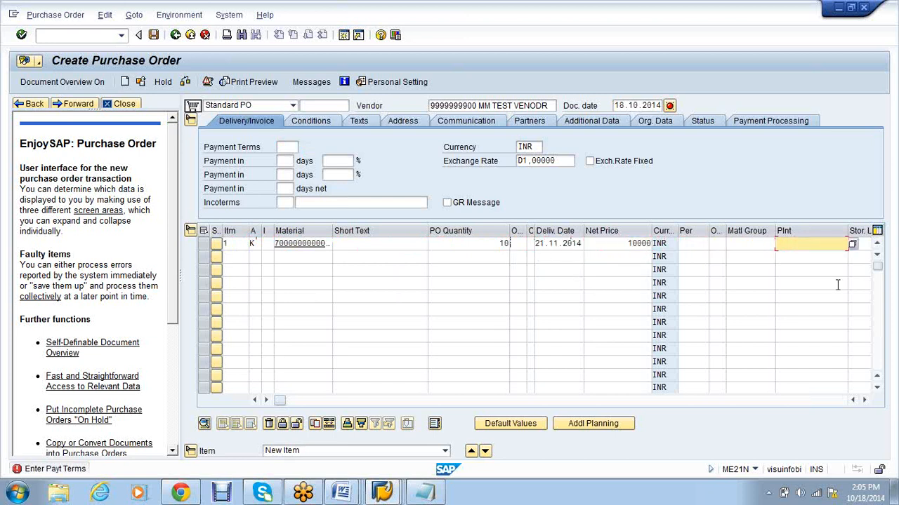
left_click(797, 256)
key("Return")
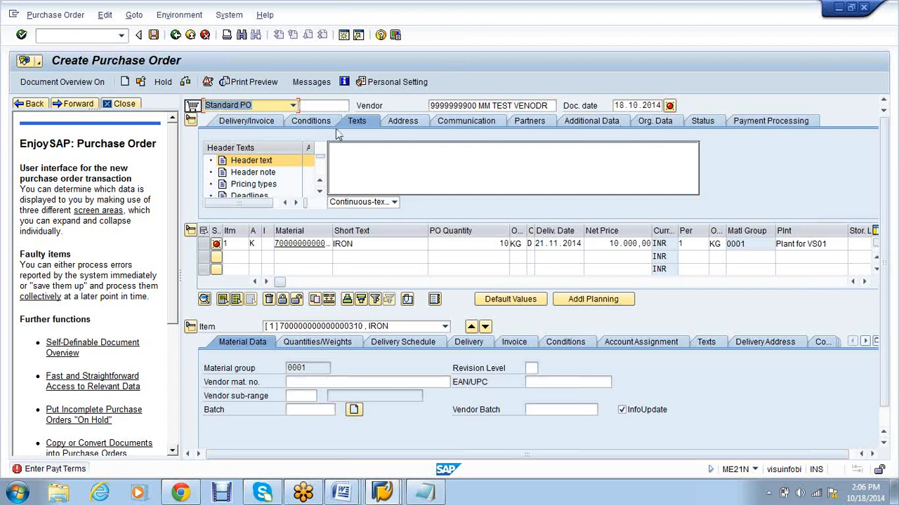
Step: Set the order header's payment terms to 0001 on the Delivery/Invoice tab
left_click(777, 125)
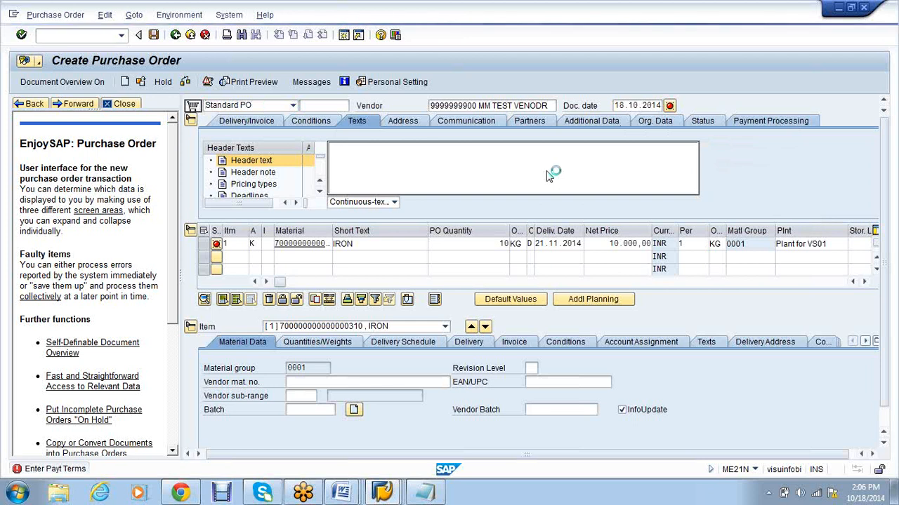
left_click(264, 125)
type("0001")
key("Return")
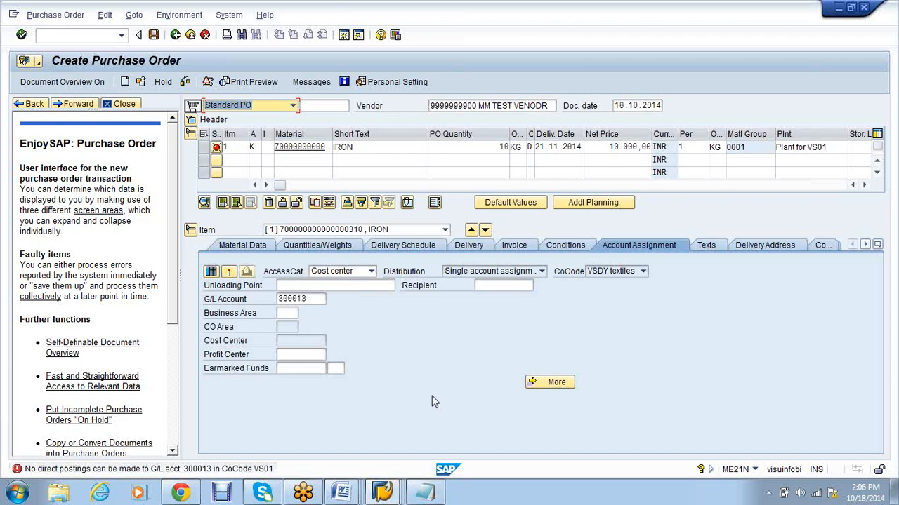
Step: Try a blank account assignment category on item 1, then set it back to K
left_click(319, 341)
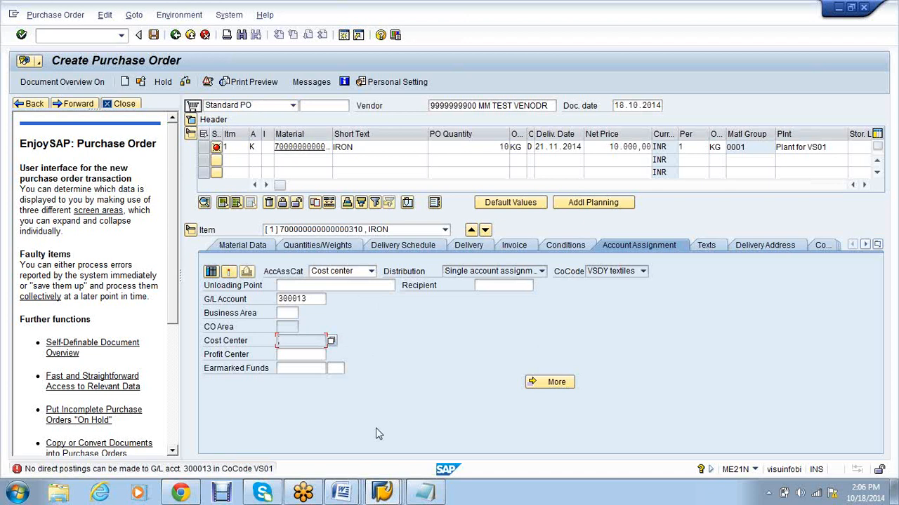
left_click(373, 272)
scroll(373, 304, "up", 2)
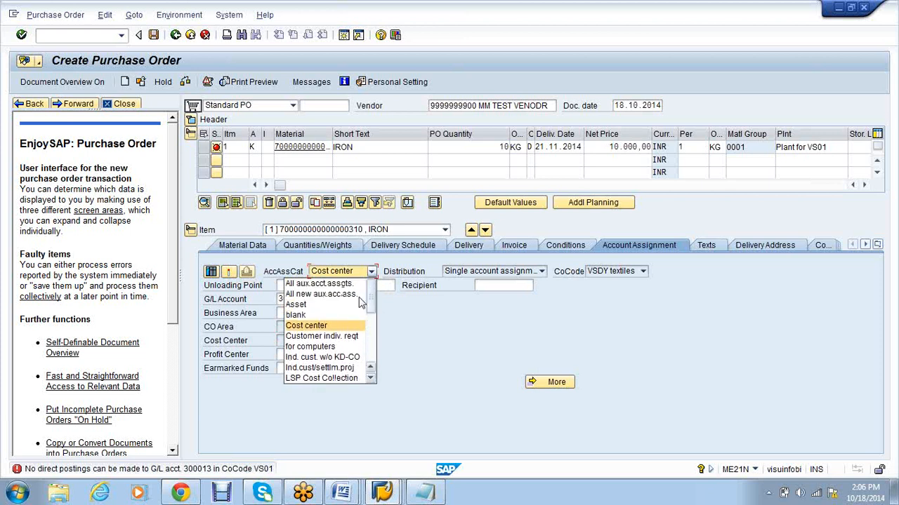
left_click(302, 314)
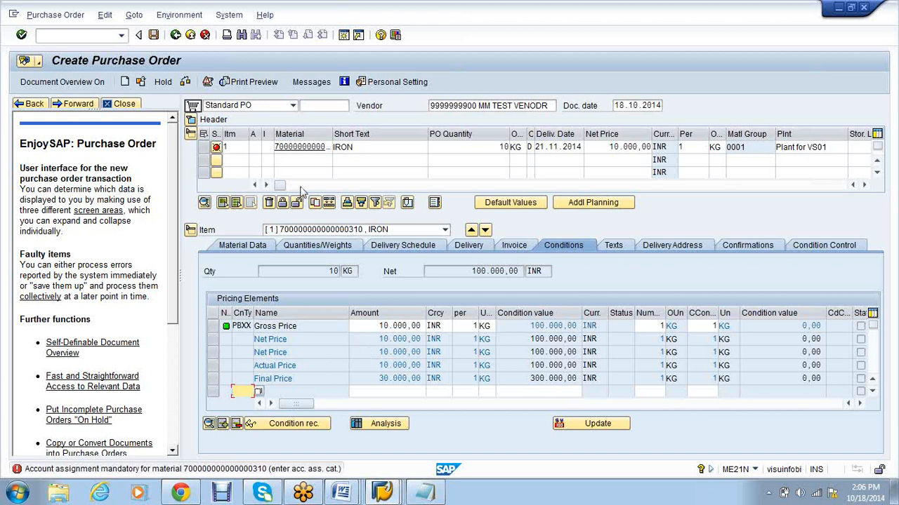
left_click(254, 146)
left_click(256, 158)
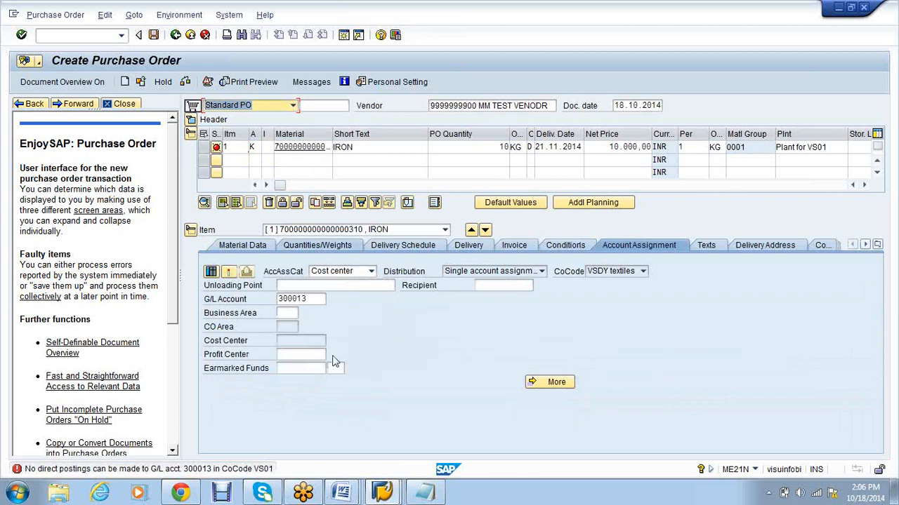
left_click(306, 343)
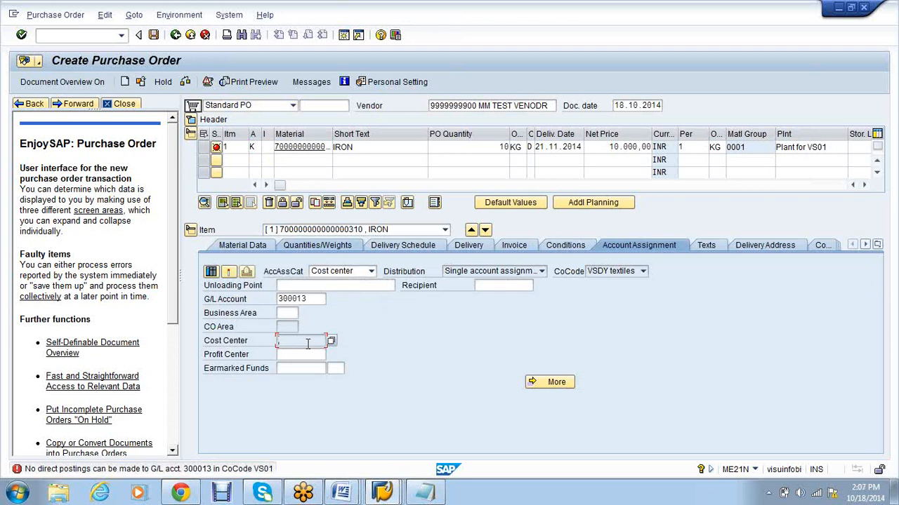
left_click(397, 493)
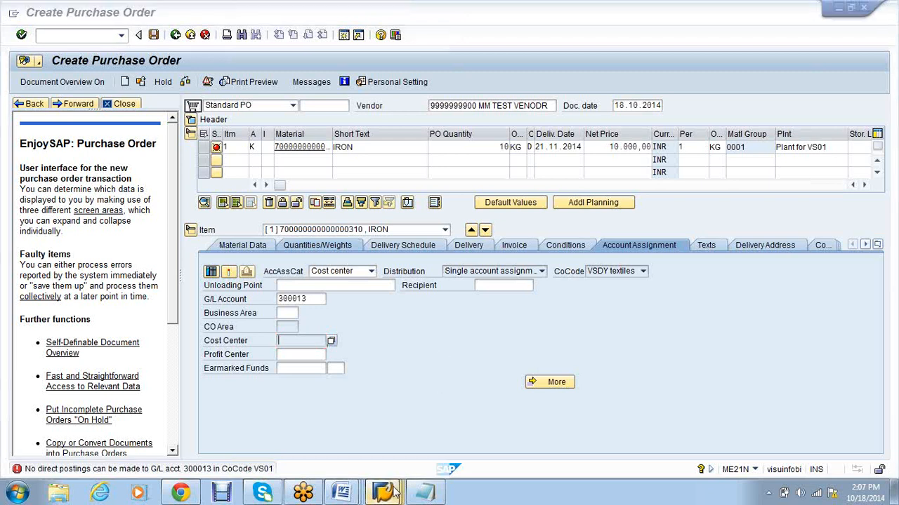
Step: Create and save cost element 300013 with category 1 in controlling area VS01, then return to the purchase order
mouse_move(394, 492)
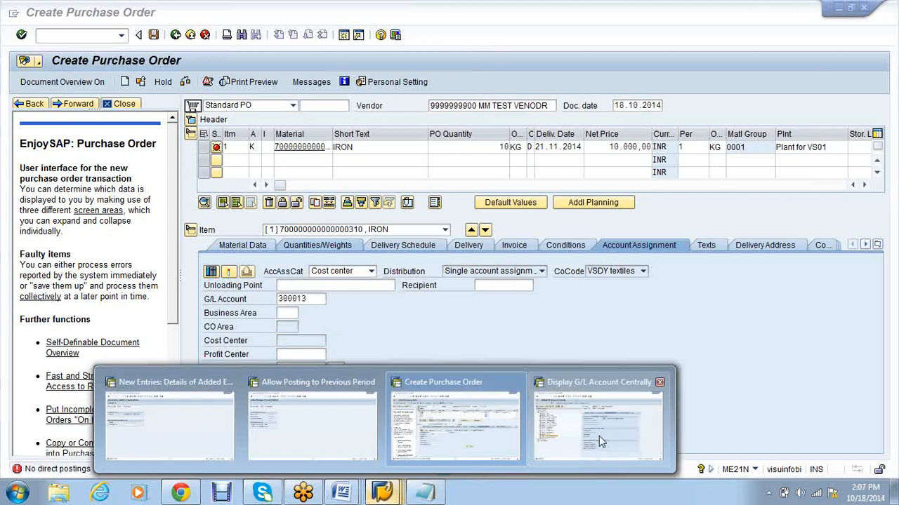
left_click(599, 436)
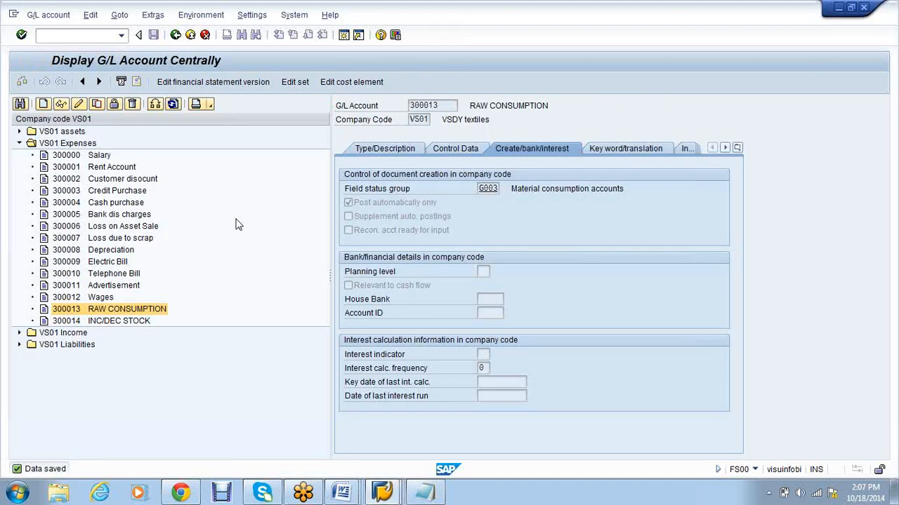
key("ctrl+F1")
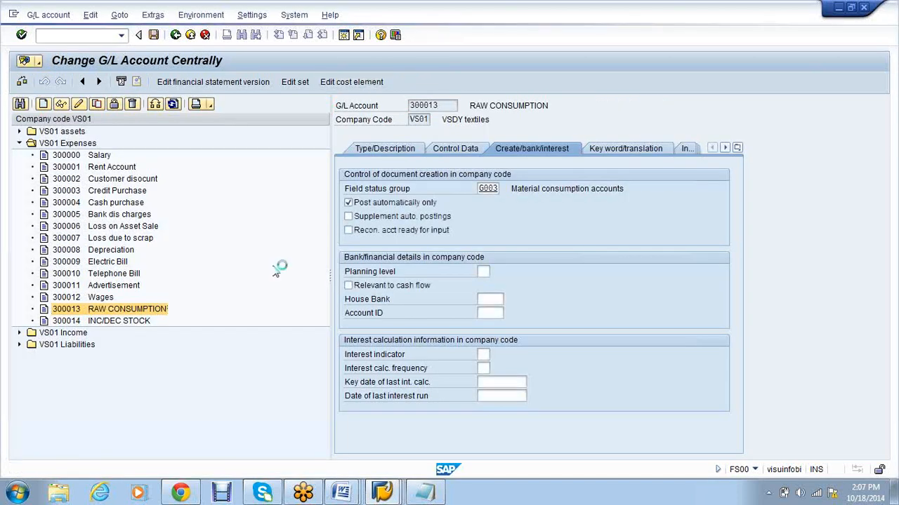
key("Return")
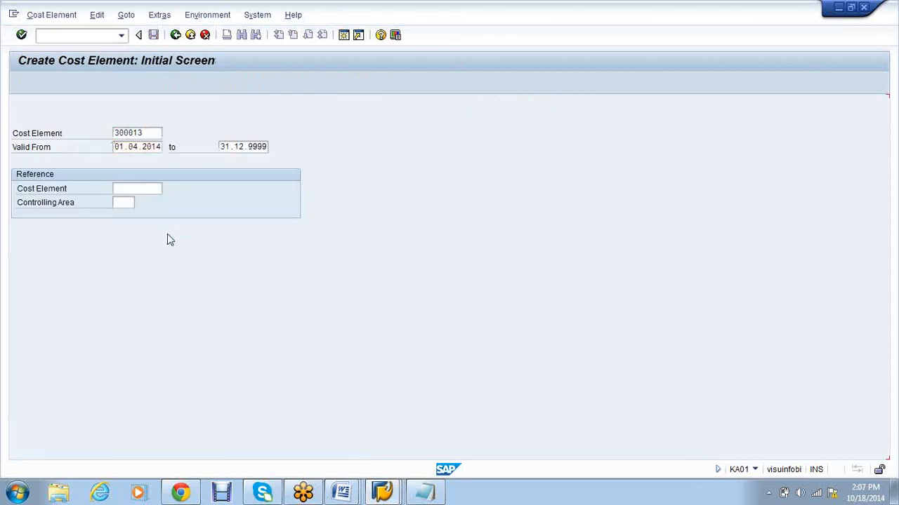
left_click(156, 36)
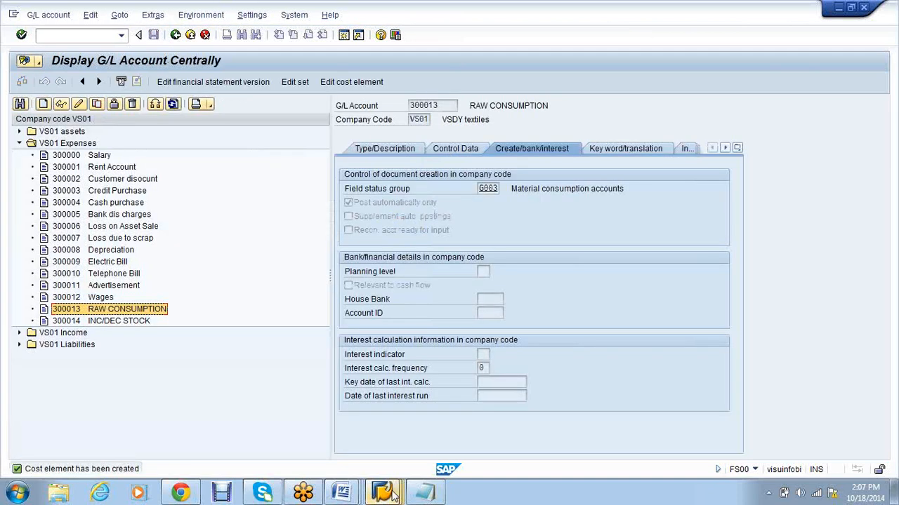
left_click(383, 494)
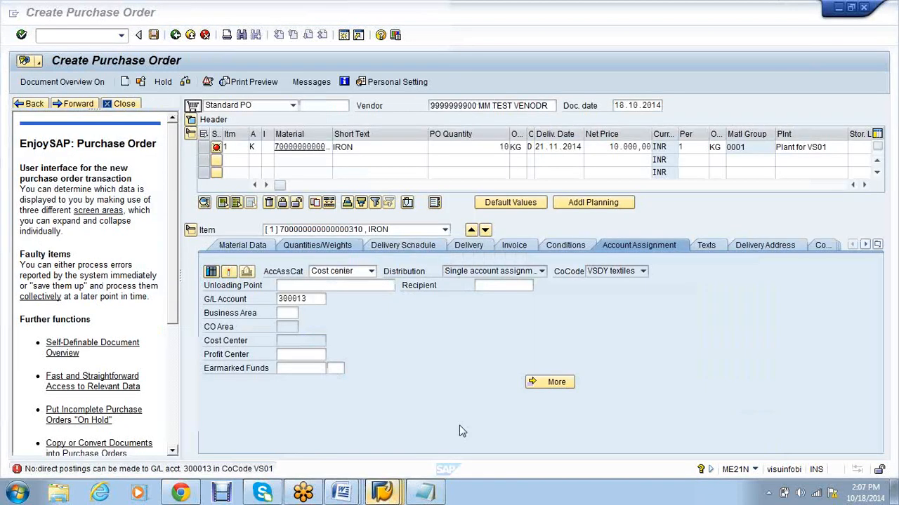
Step: Restart ME21N and enter the test vendor for a new purchase order
type("/NME21N")
key("Return")
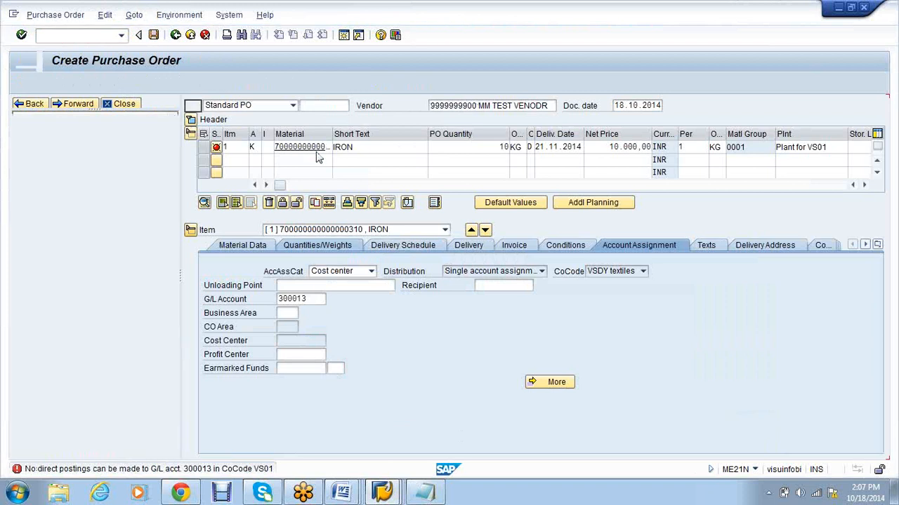
left_click(466, 108)
left_click(463, 118)
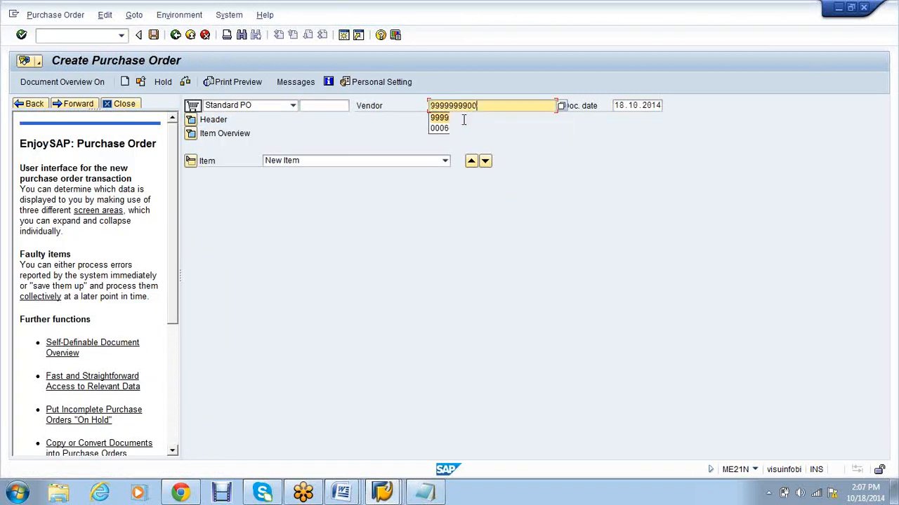
key("Return")
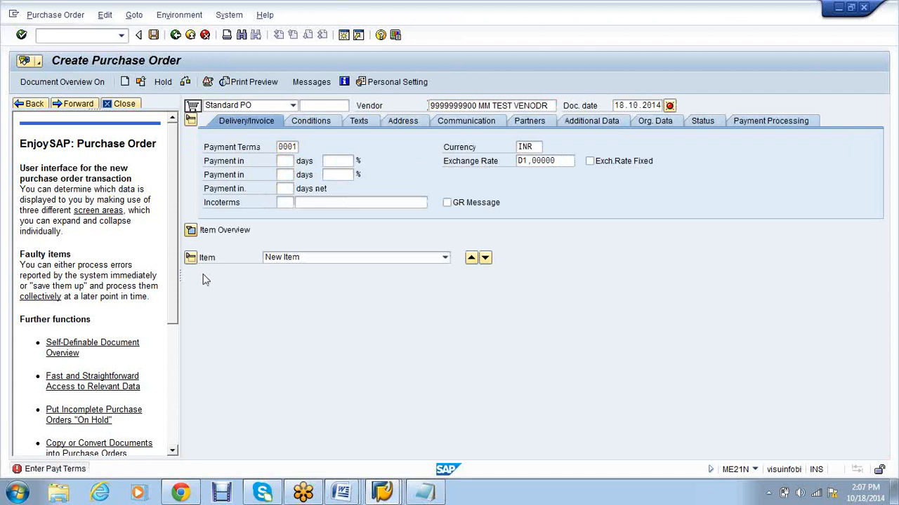
Step: Give item 1 account assignment K, material IRON and quantity 10
left_click(252, 243)
type("k")
key("Return")
left_click(299, 256)
key("Tab")
Step: Set item 1's delivery date 21.11.2014, net price 10000 and plant VS01
key("Tab")
type("1")
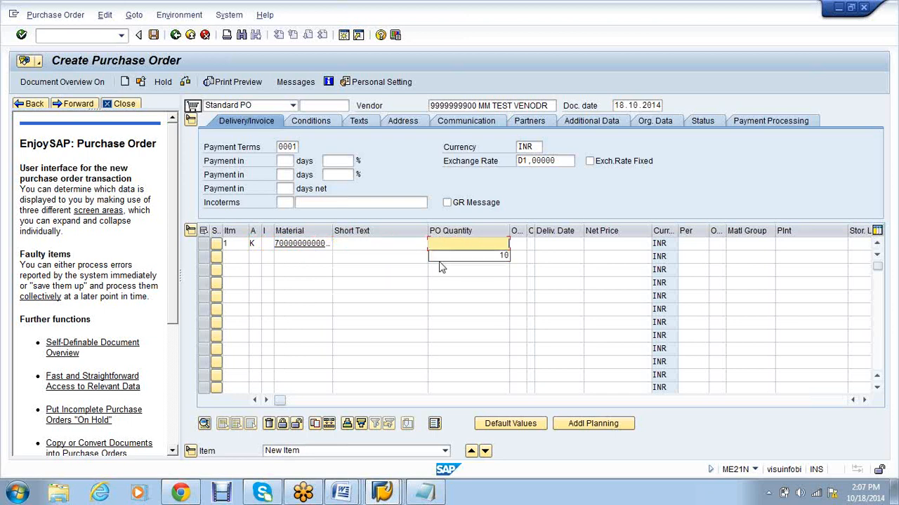
left_click(499, 257)
key("Tab")
key("Tab")
key("Tab")
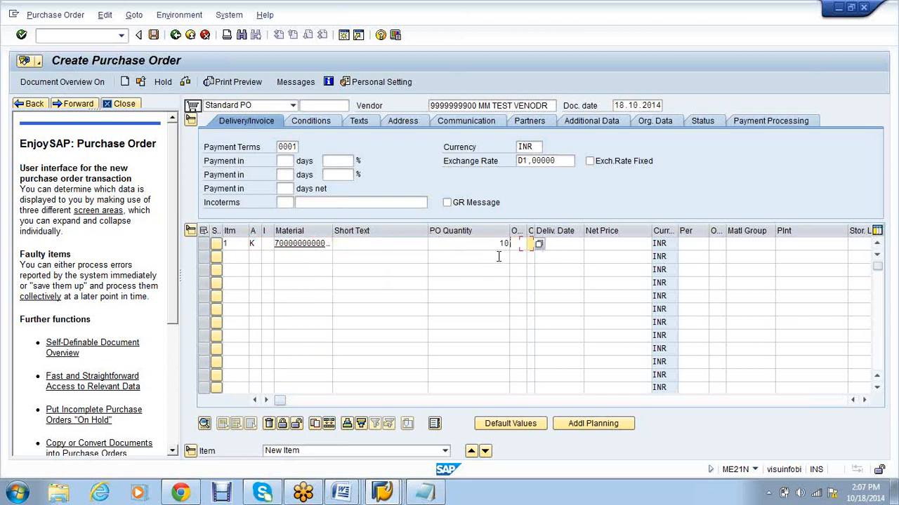
left_click(552, 256)
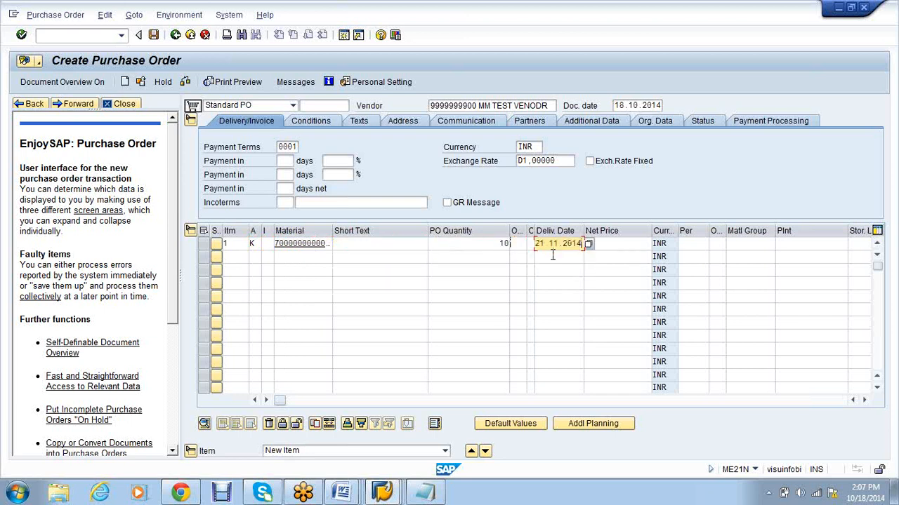
key("Tab")
left_click(633, 257)
key("Tab")
key("Tab")
key("Tab")
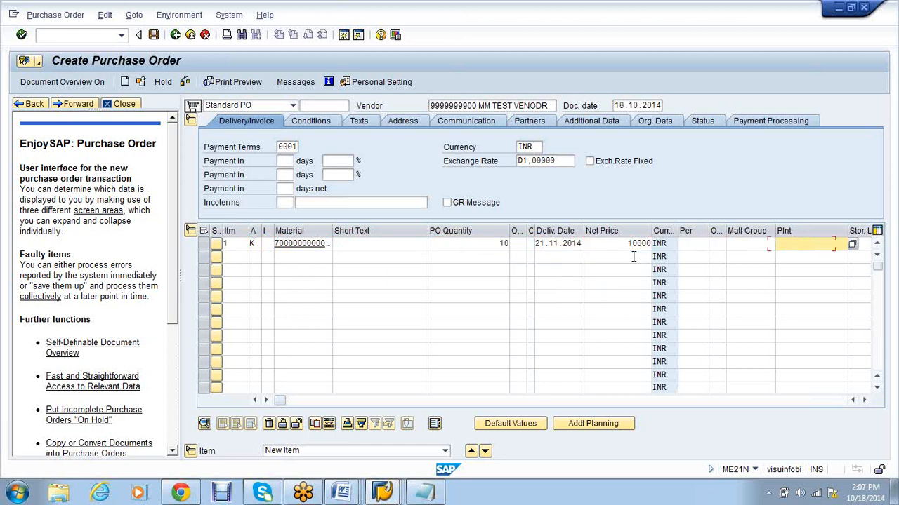
left_click(786, 257)
key("Return")
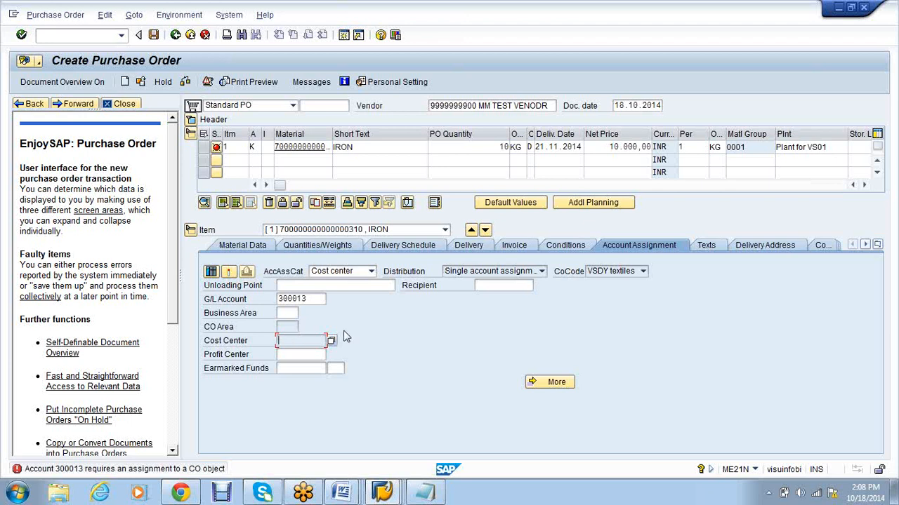
Step: Browse the cost center list (VS01P4), close it unassigned, and switch to another SAP window
left_click(331, 341)
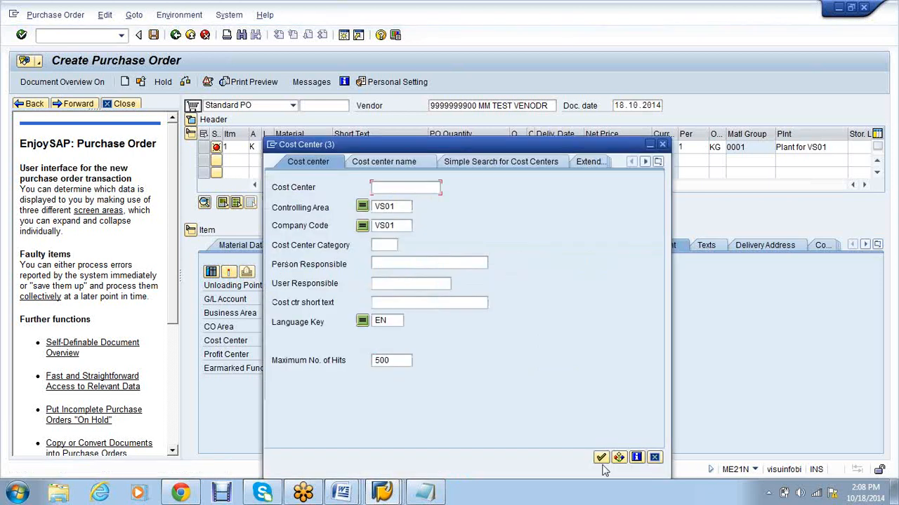
left_click(601, 458)
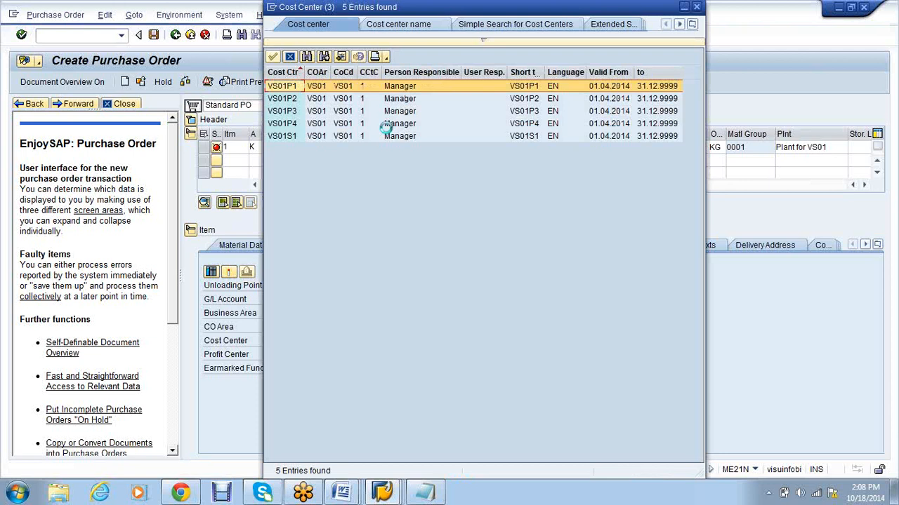
left_click(386, 126)
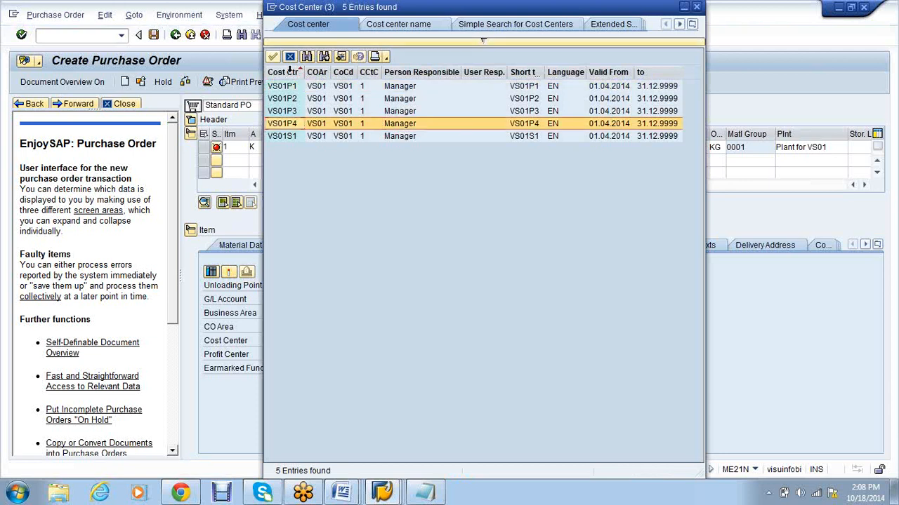
left_click(697, 8)
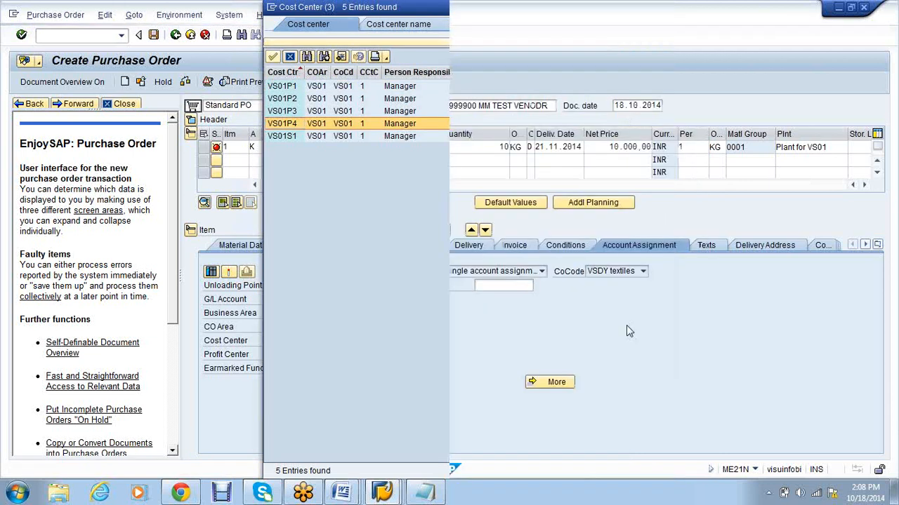
left_click(394, 498)
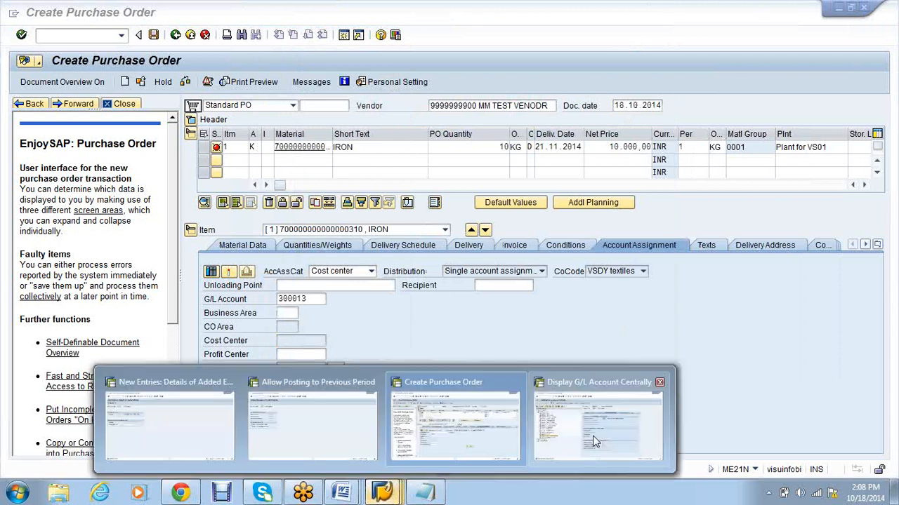
left_click(312, 425)
Step: Start MM01 for a new raw material and bring up the view selection
type("/NMM")
type("1")
key("Return")
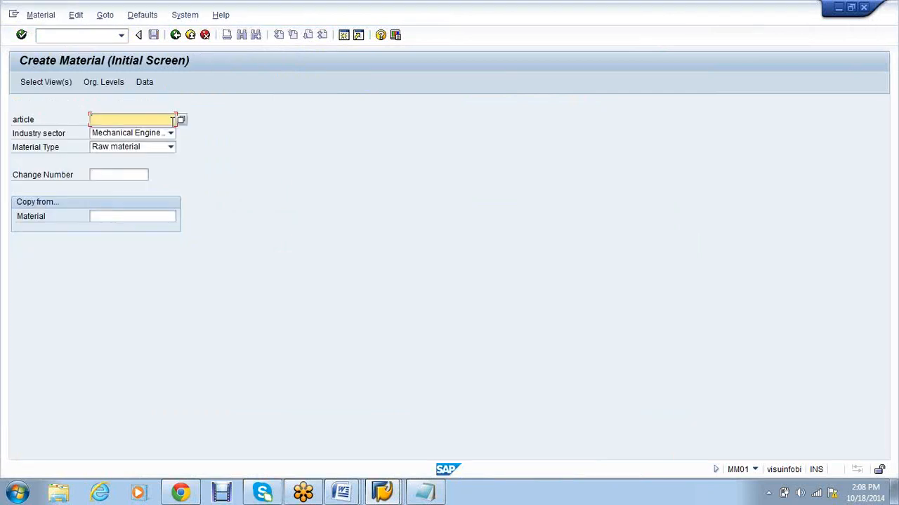
left_click(171, 147)
left_click(232, 232)
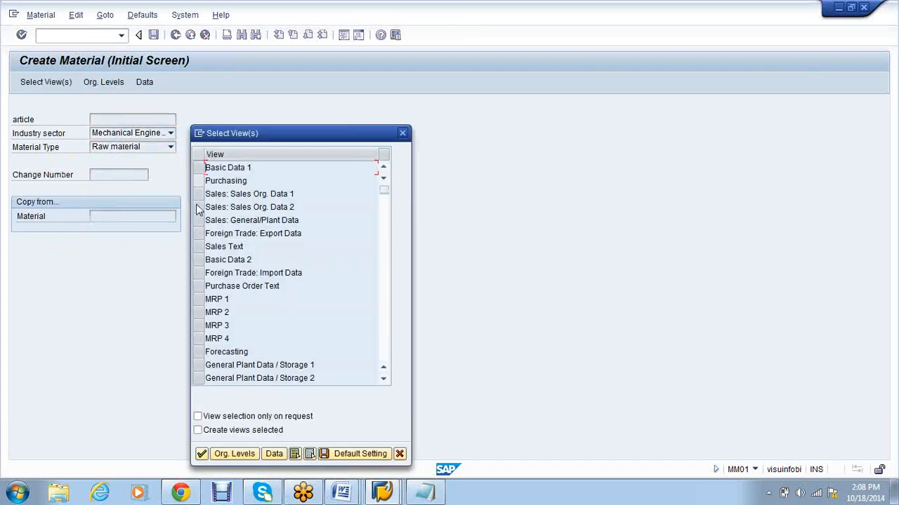
Step: Select the Basic Data 1, Purchasing and Accounting 1 views with plant VS01
left_click(199, 168)
left_click(199, 181)
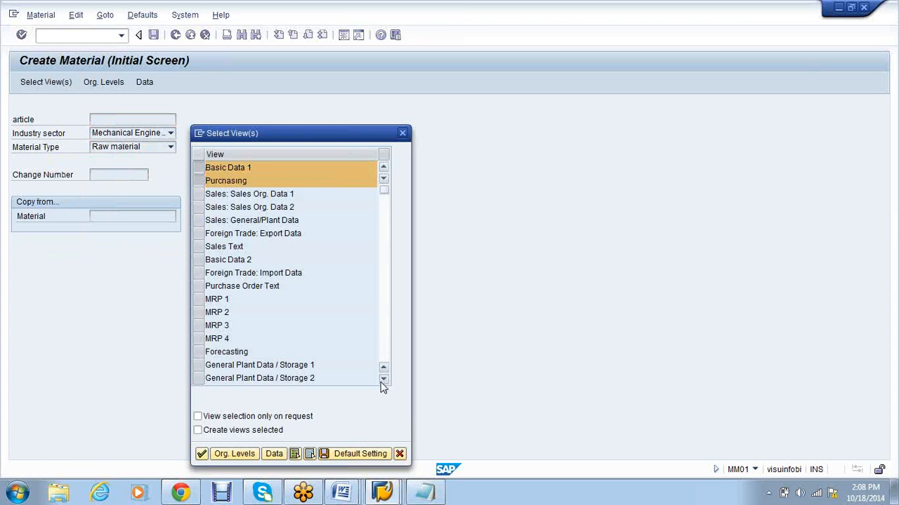
left_click(383, 380)
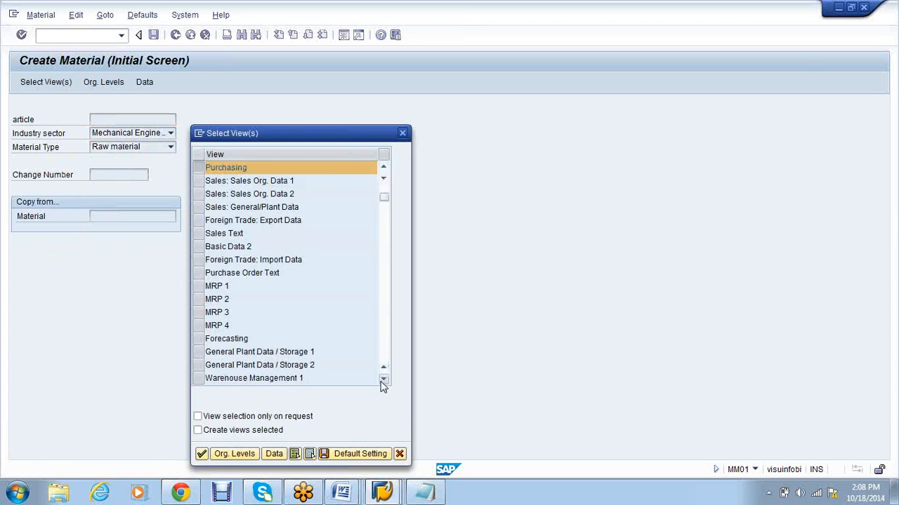
scroll(383, 309, "down", 3)
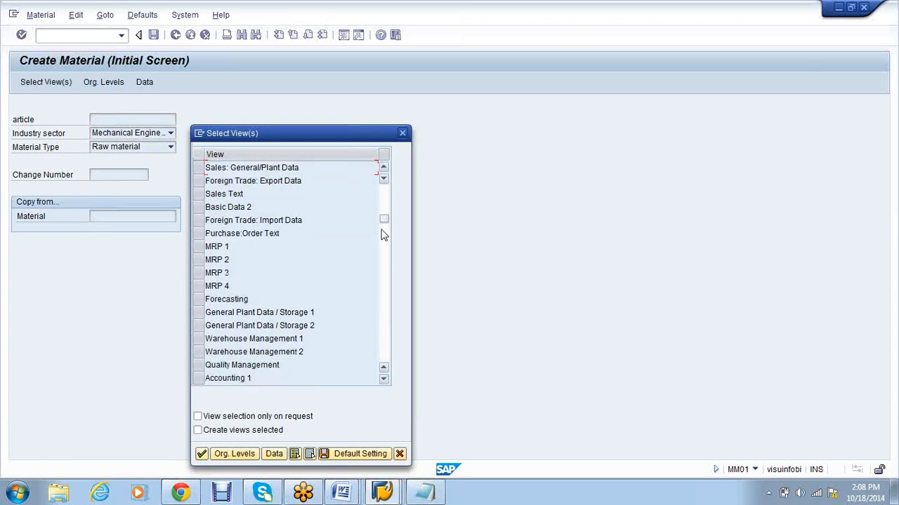
left_click_drag(384, 234, 398, 284)
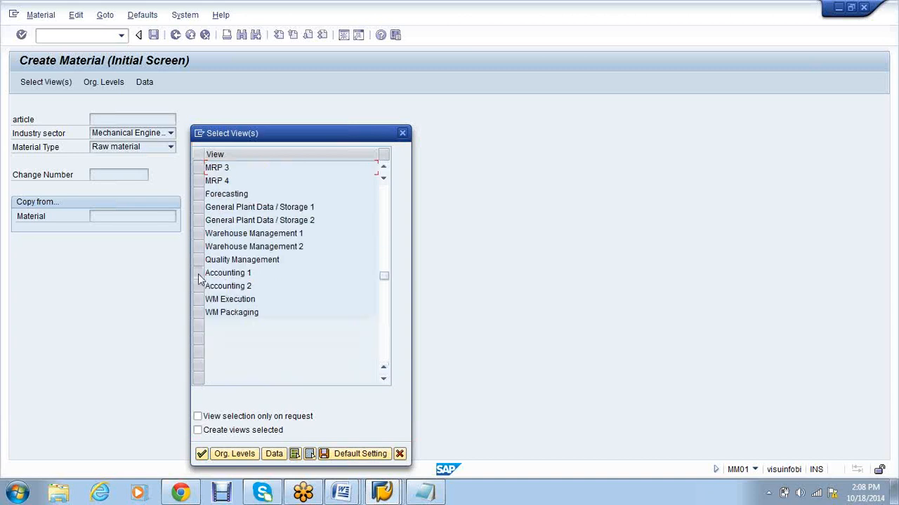
left_click(199, 274)
left_click(230, 453)
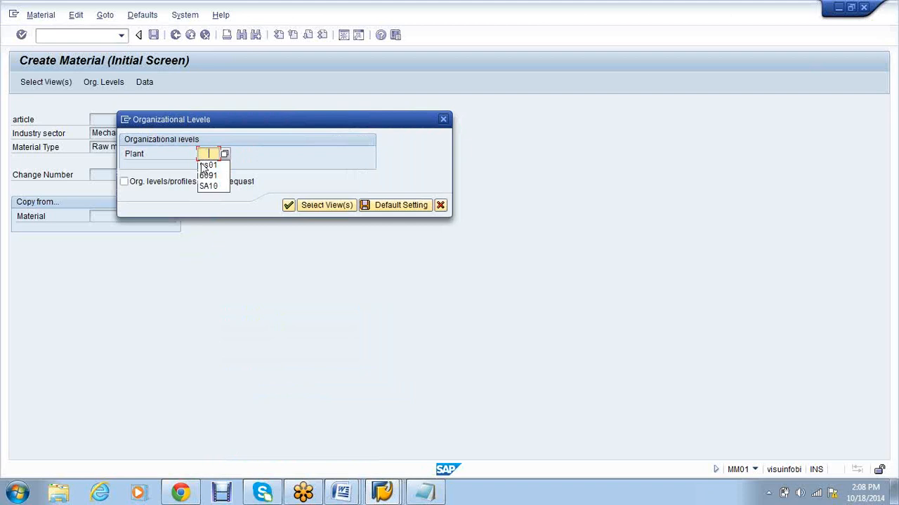
left_click(205, 166)
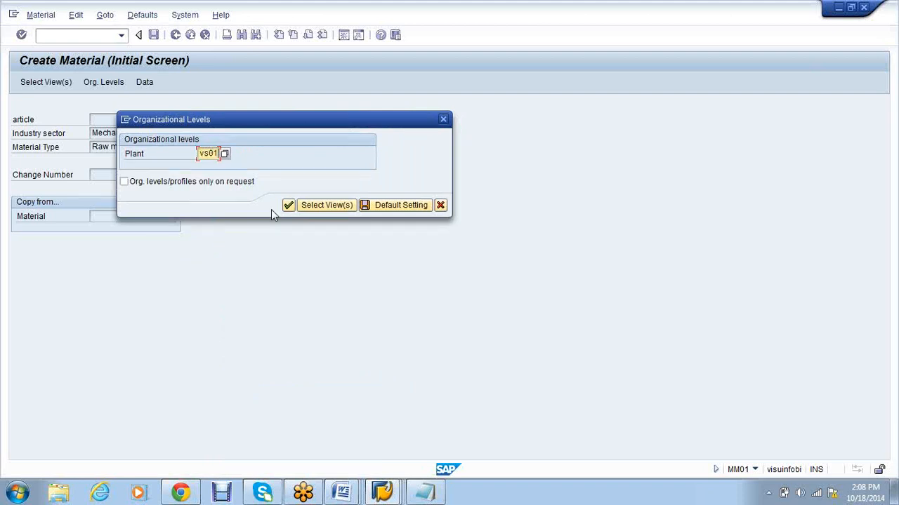
key("Return")
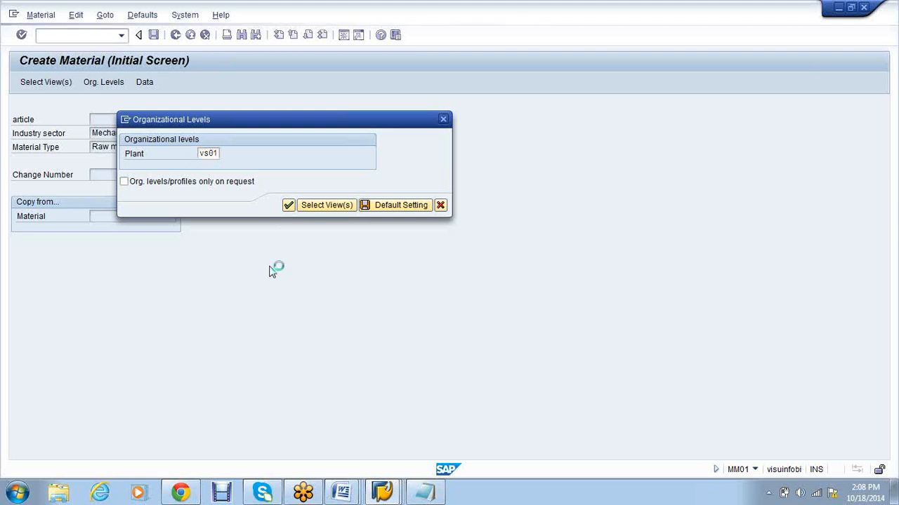
left_click(126, 188)
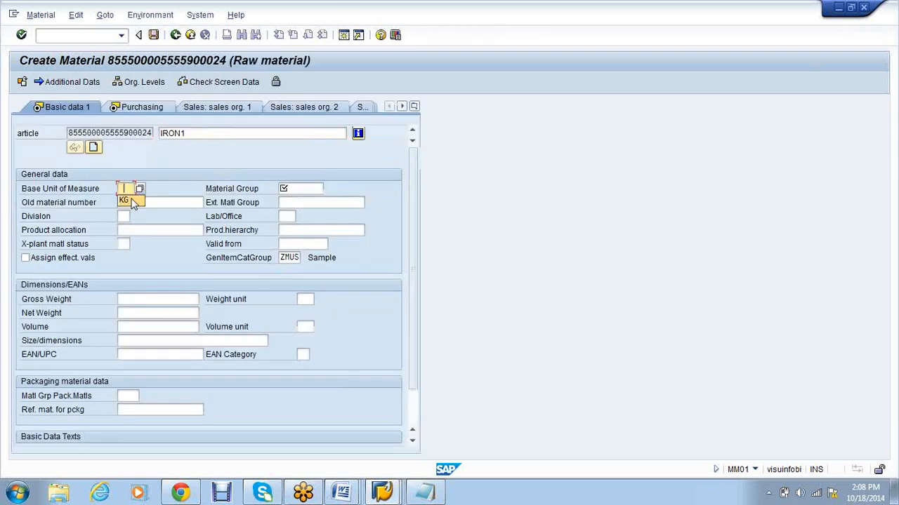
Step: Enter base unit KG and material group 0001 on Basic data 1
left_click(133, 203)
left_click(303, 188)
left_click(305, 201)
left_click(137, 111)
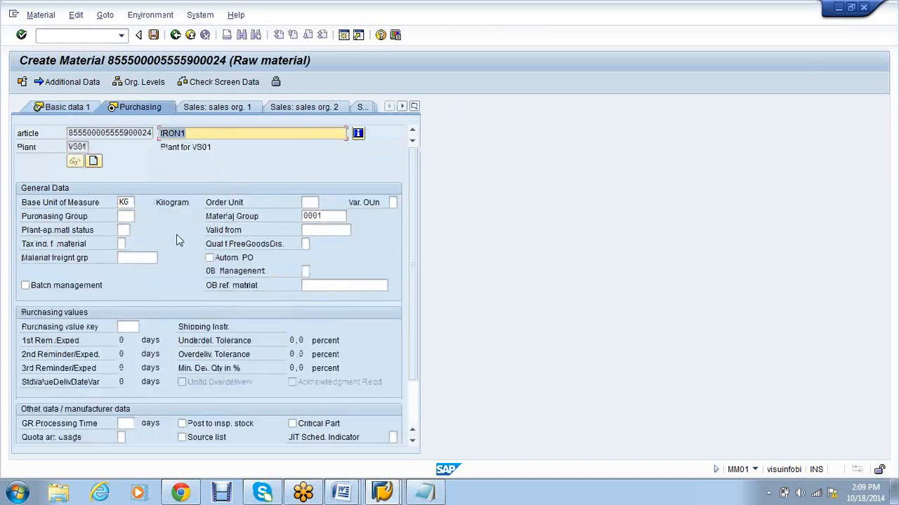
left_click(414, 107)
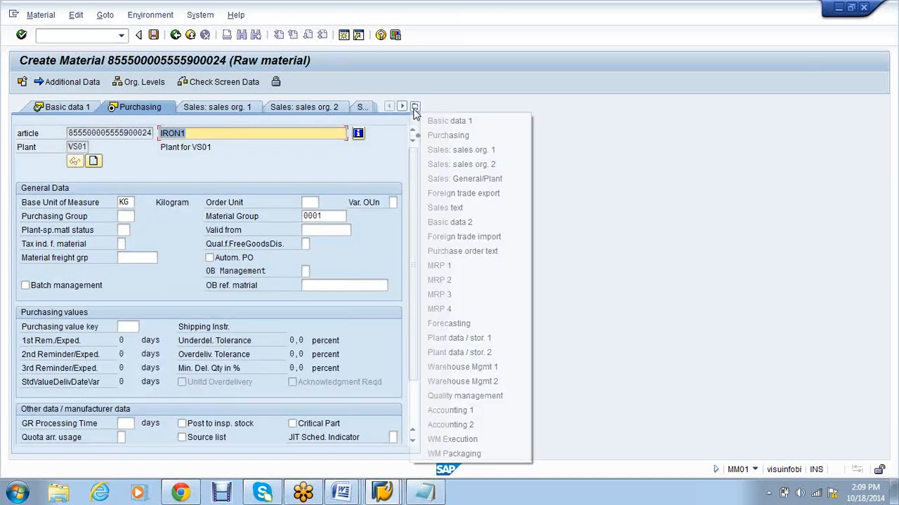
left_click(450, 409)
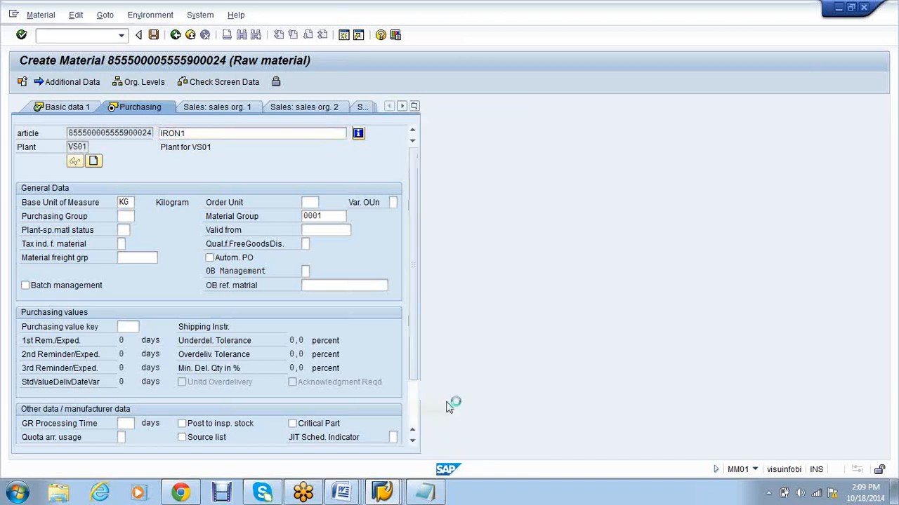
Step: On Accounting 1, set valuation class VSR1 and standard price 100
left_click(126, 272)
left_click(131, 284)
left_click(331, 313)
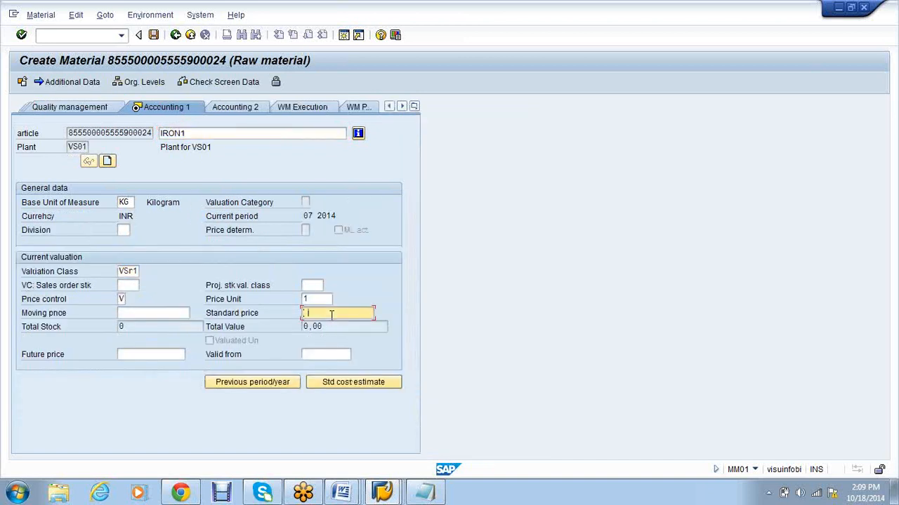
left_click(331, 325)
key("Return")
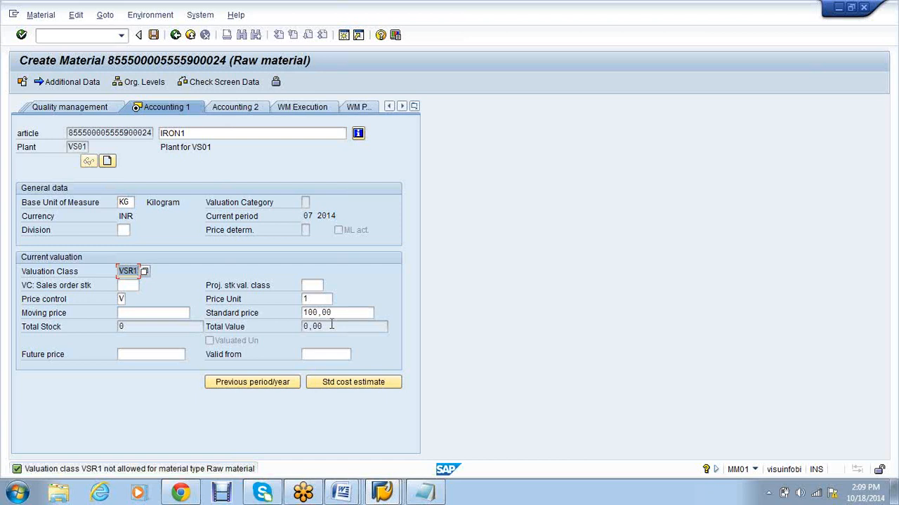
Step: Restart material creation with /nmm01 after the valuation class rejection
left_click(69, 38)
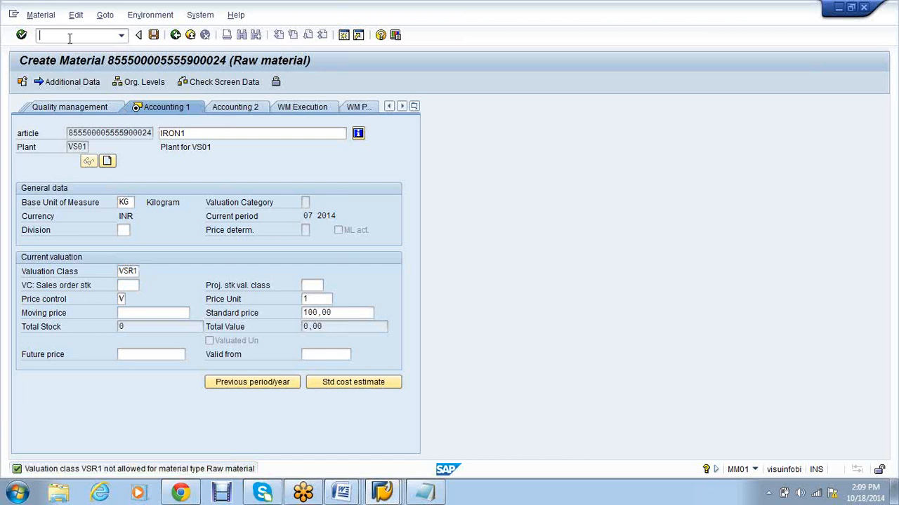
type("/nmm01")
key("Return")
Step: Set the material type to Raw material-SAP
left_click(170, 147)
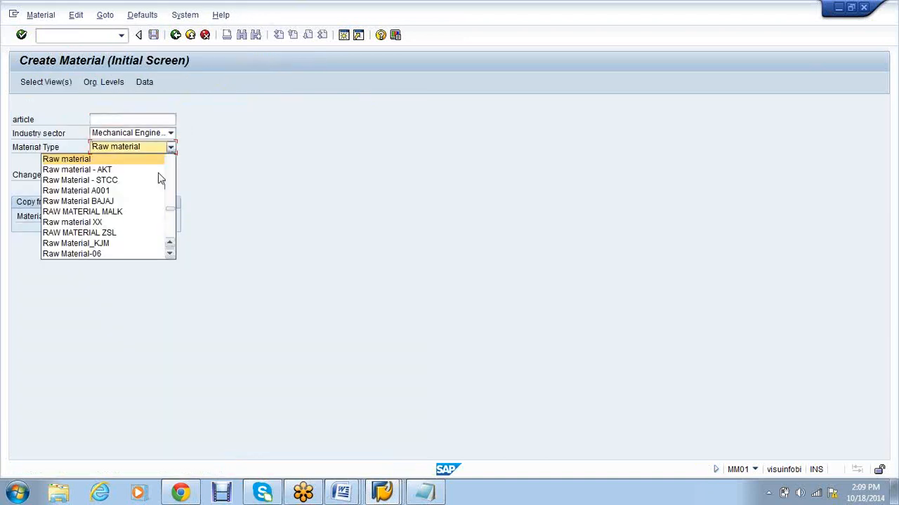
left_click(170, 254)
left_click(169, 254)
left_click(170, 254)
left_click(170, 254)
left_click(170, 254)
left_click(170, 254)
left_click(170, 254)
left_click(170, 254)
left_click(170, 254)
left_click(170, 254)
left_click(169, 254)
left_click(170, 254)
left_click(170, 255)
left_click(117, 208)
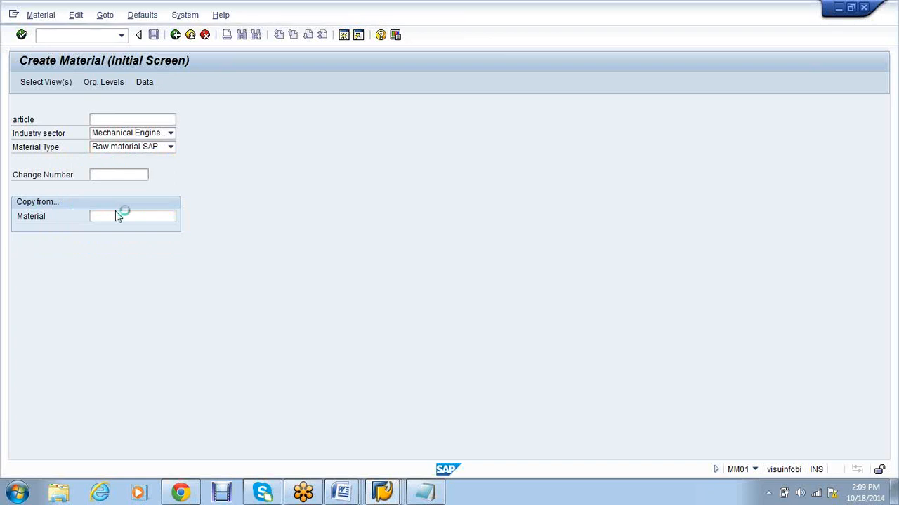
Step: Select the Basic Data 1, Purchasing and Accounting 1 views
key("Return")
left_click(200, 180)
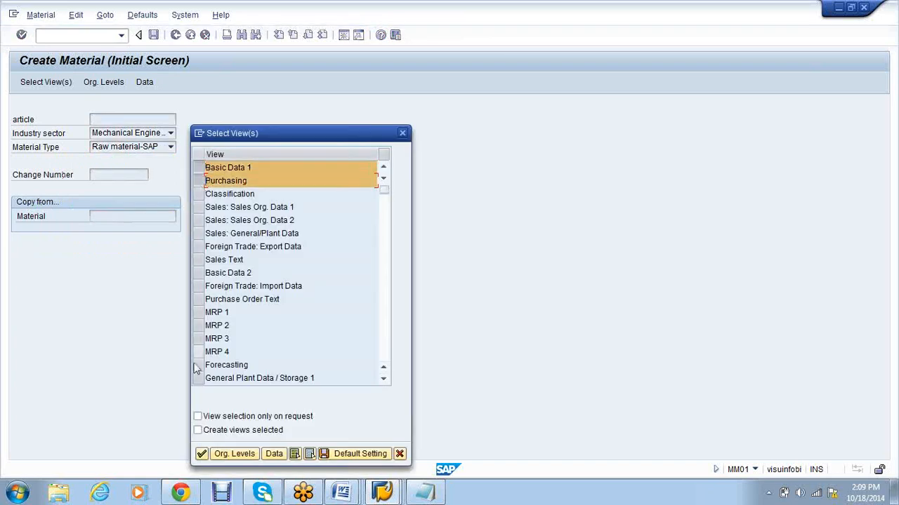
left_click(384, 380)
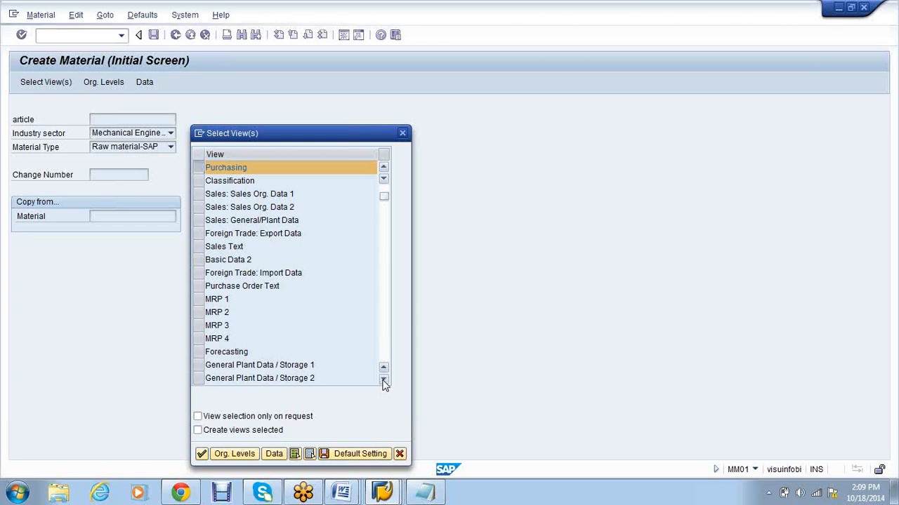
left_click(383, 379)
left_click(383, 380)
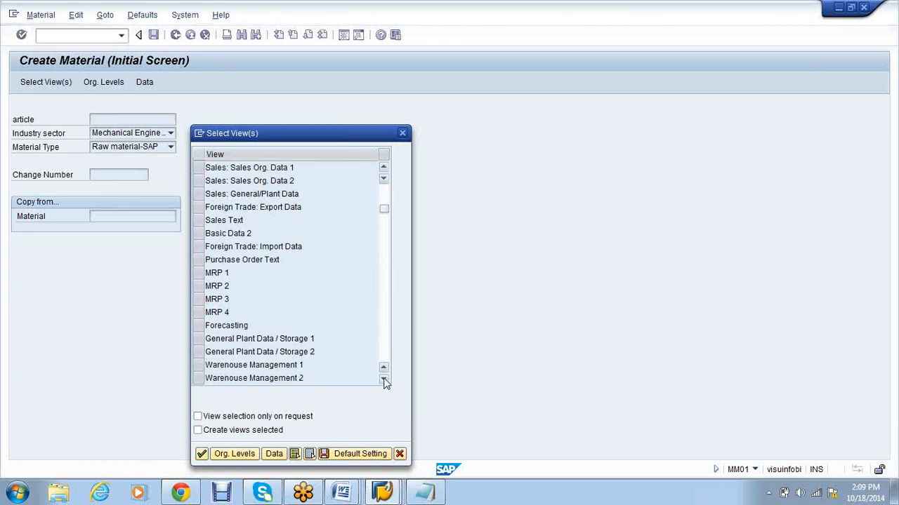
left_click(384, 380)
left_click(383, 380)
left_click(383, 380)
left_click(199, 365)
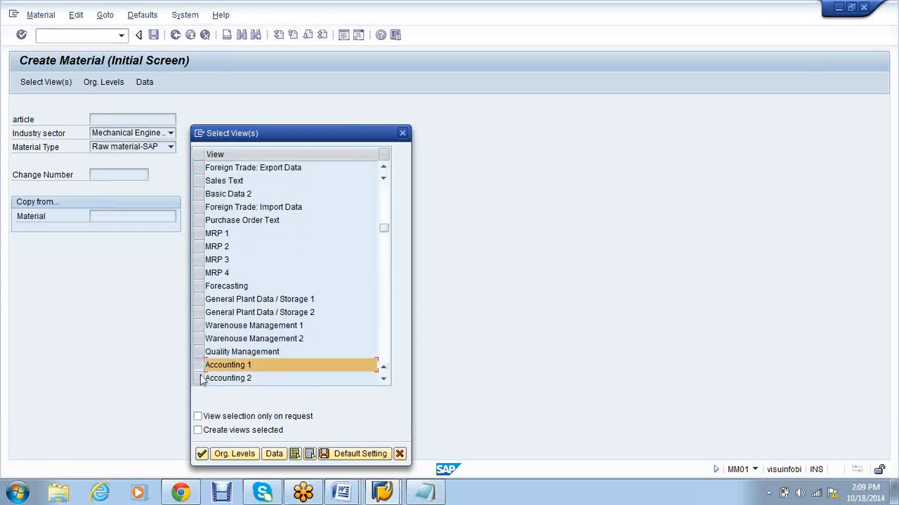
left_click(234, 454)
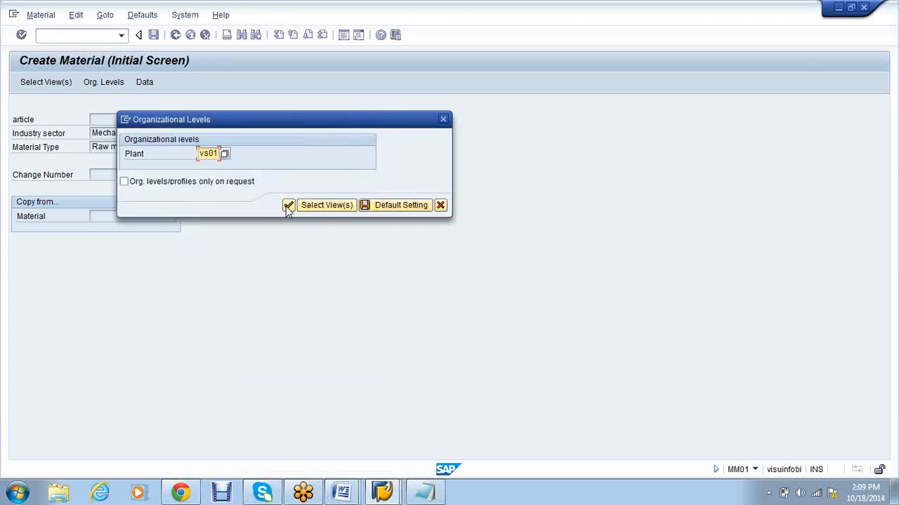
Step: Confirm plant VS01 and enter IRON1 as the material description
key("Return")
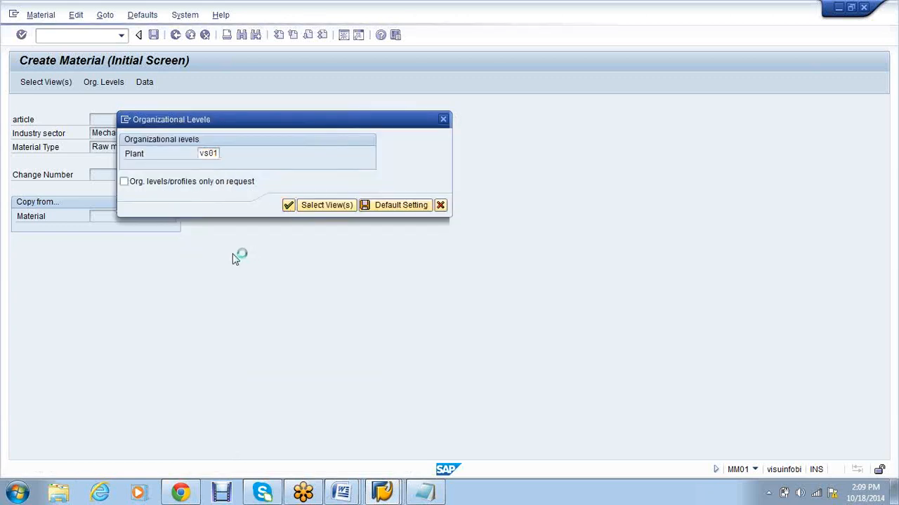
type("IRON1")
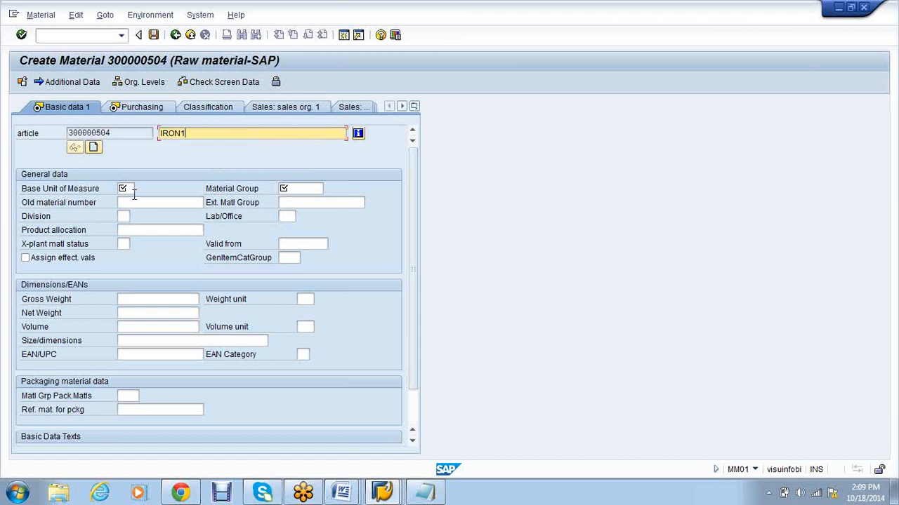
left_click(130, 190)
Step: Enter base unit KG, material group 0001, and 000 on the Purchasing data
type("KG")
left_click(284, 189)
type("0001")
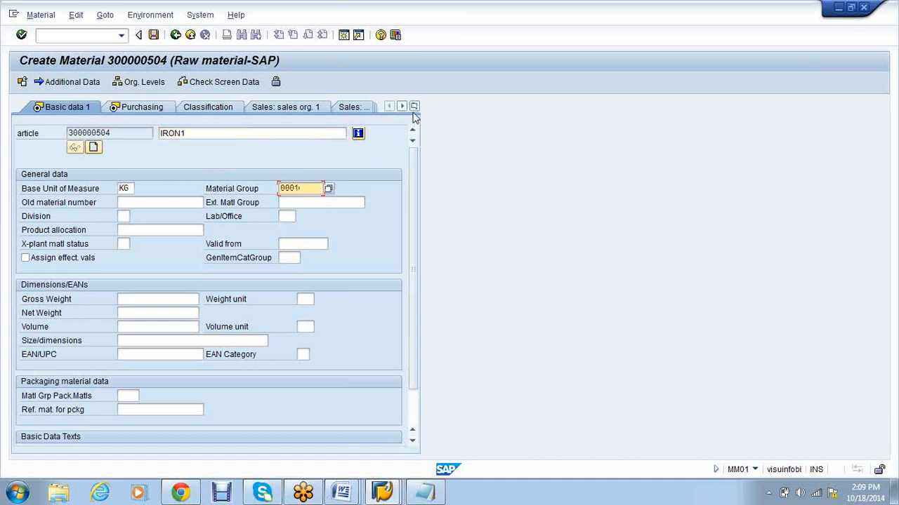
left_click(123, 110)
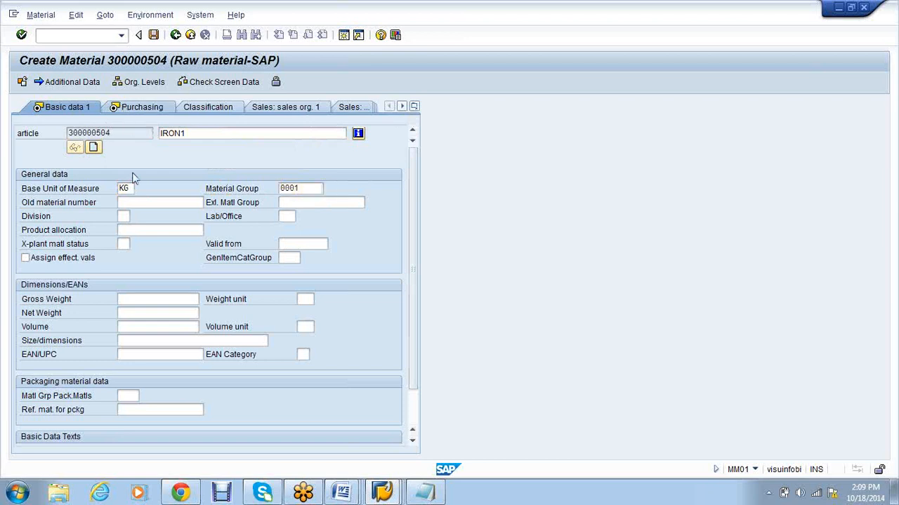
type("000")
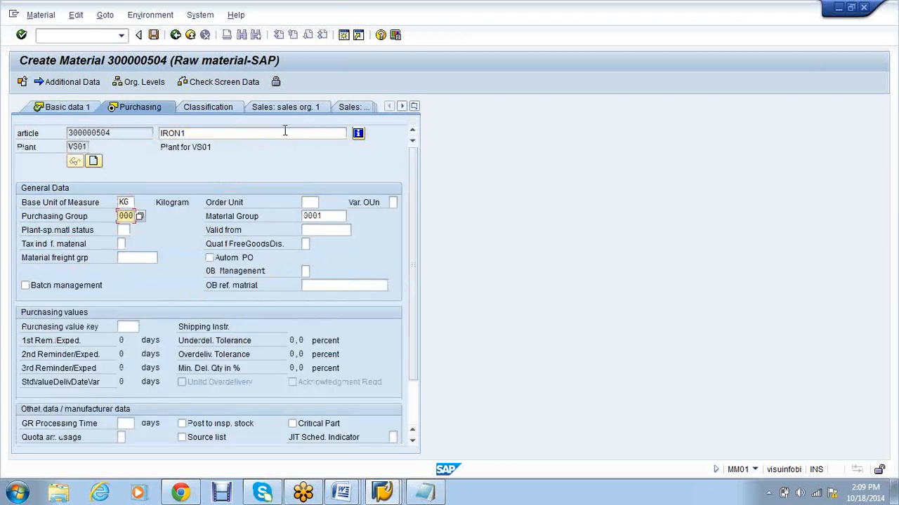
Step: On Accounting 1, set standard price 100 and price control V
left_click(414, 106)
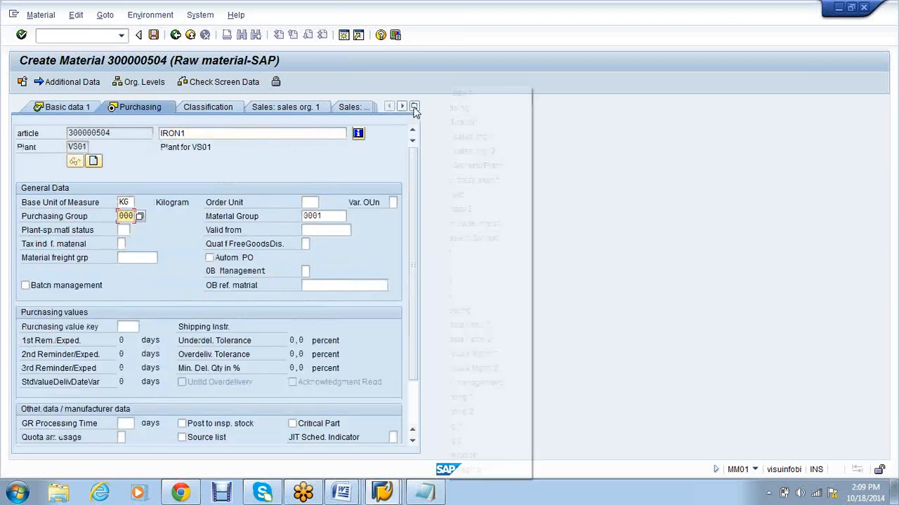
left_click(458, 414)
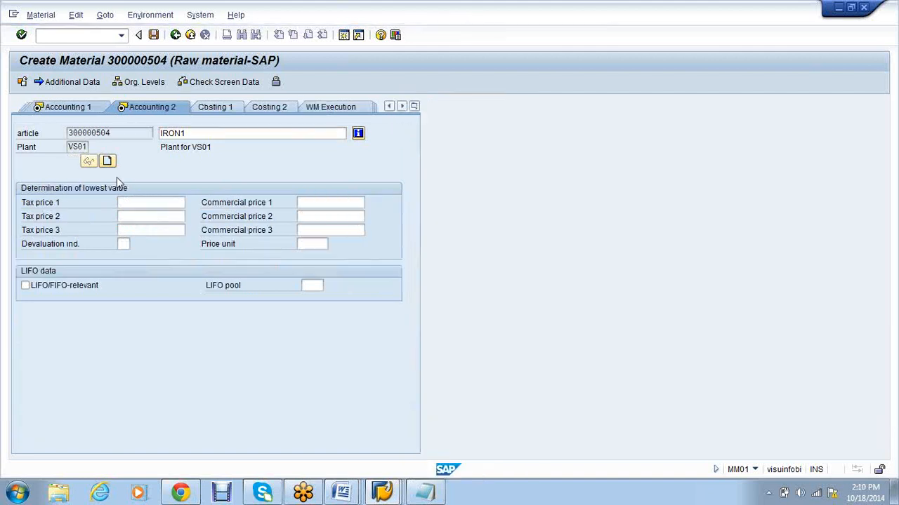
key("Return")
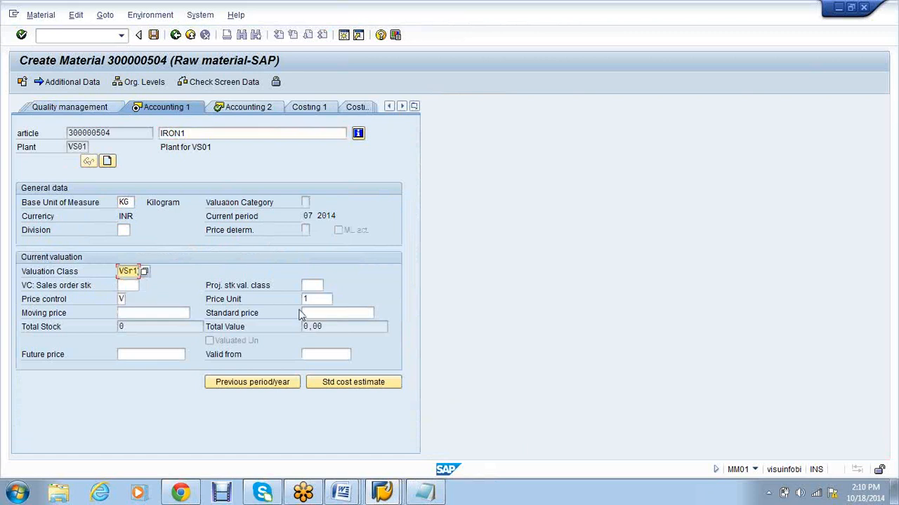
left_click(332, 314)
type("100")
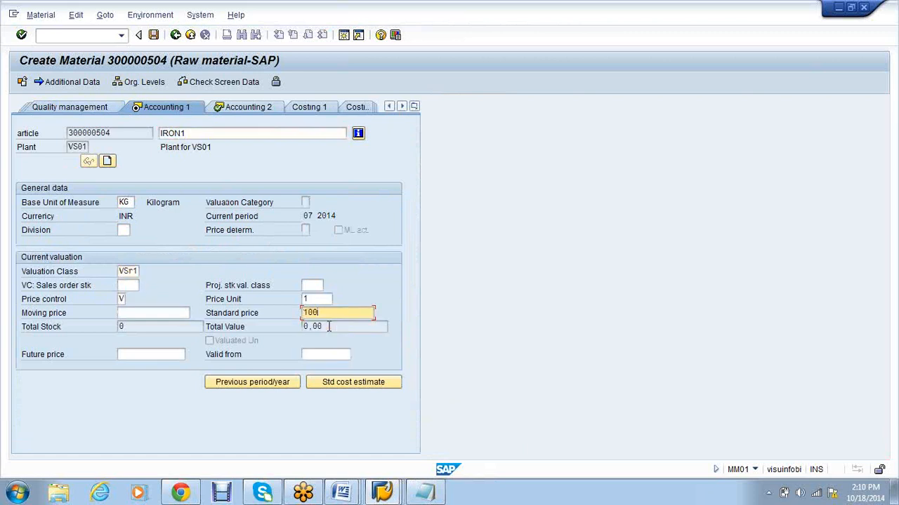
key("Return")
type("V")
key("Return")
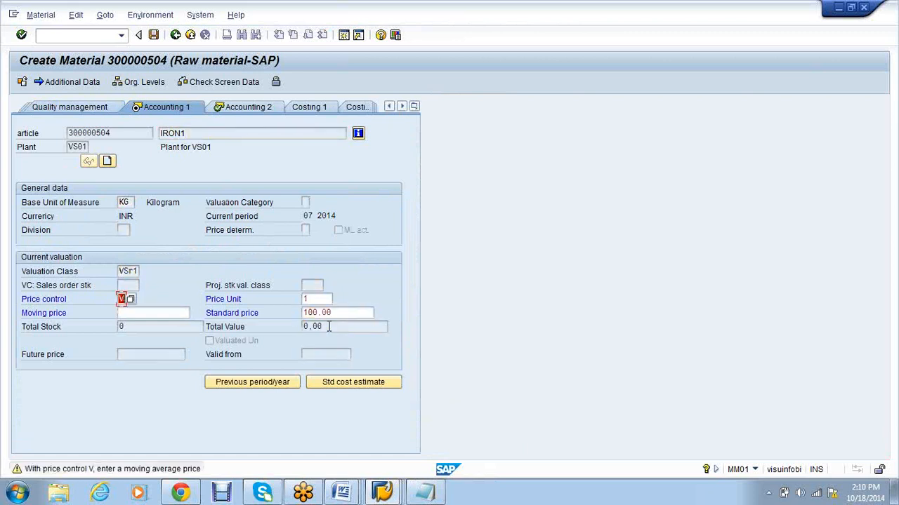
Step: Choose a valid price control from the list and save the material
left_click(132, 300)
left_click(133, 302)
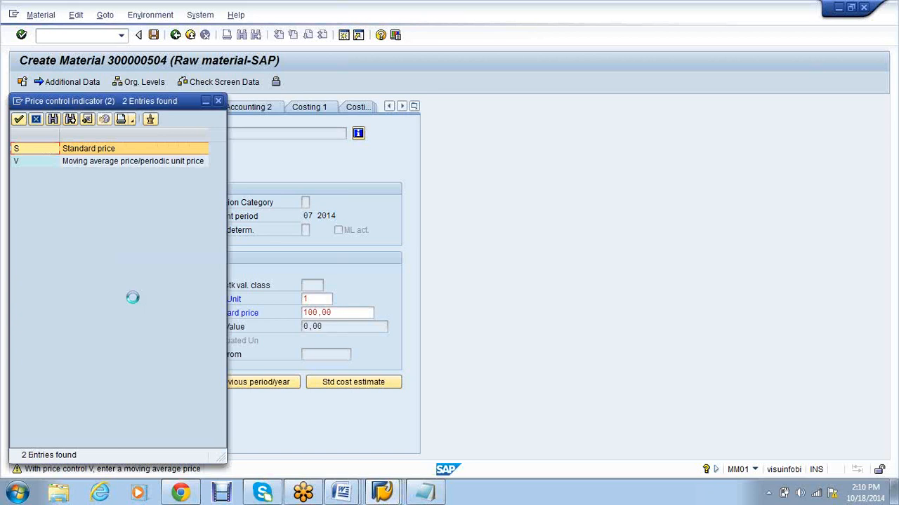
double_click(93, 163)
left_click(152, 107)
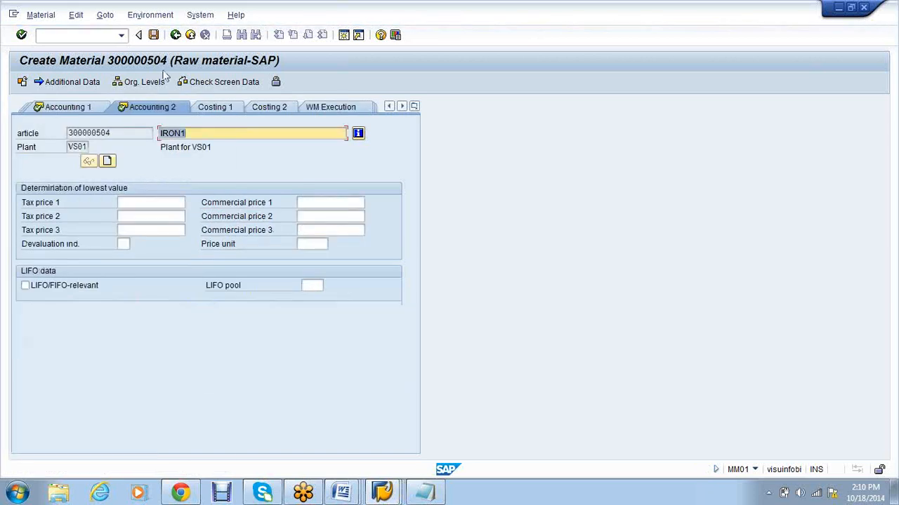
left_click(153, 35)
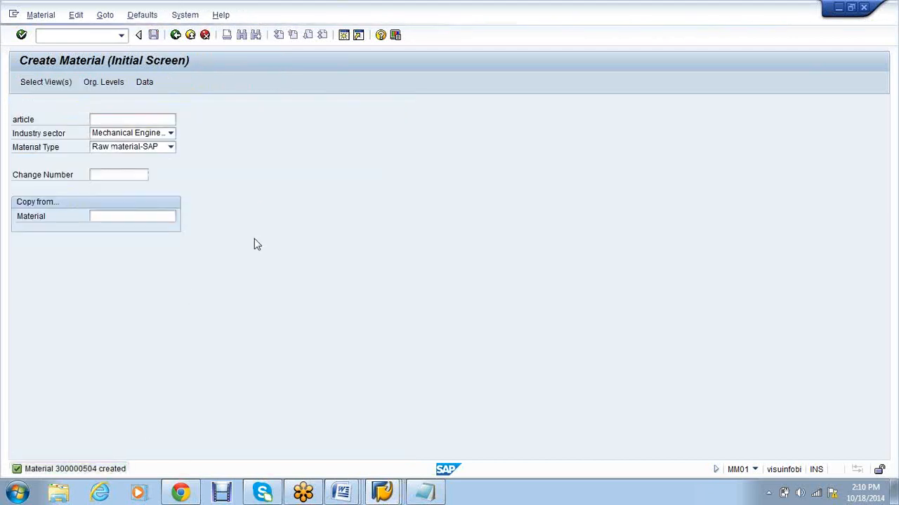
Step: Copy new material number 300000504 and return to the Create Purchase Order window
double_click(281, 96)
right_click(267, 99)
left_click(323, 123)
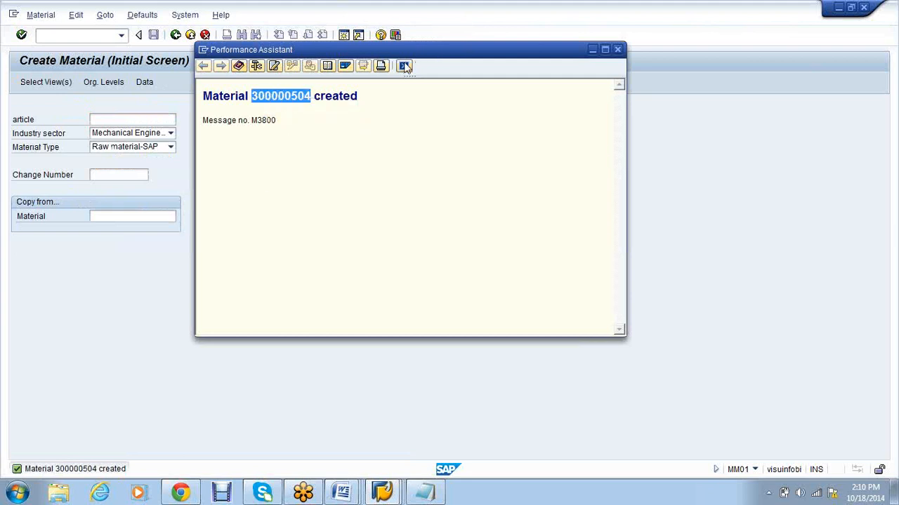
key("Escape")
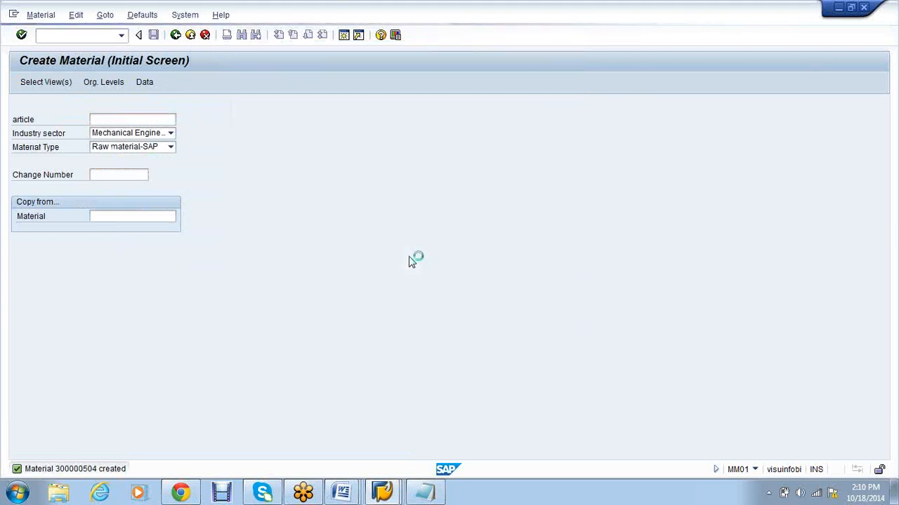
left_click(395, 500)
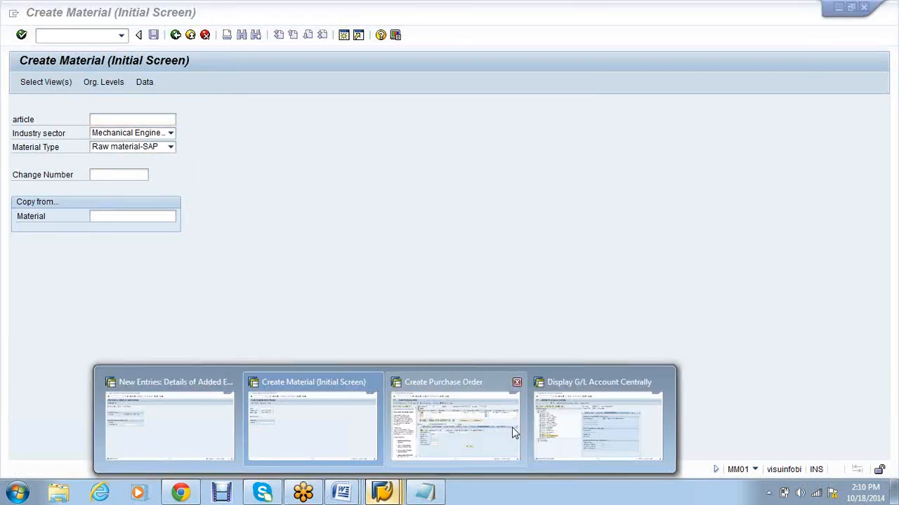
left_click(511, 427)
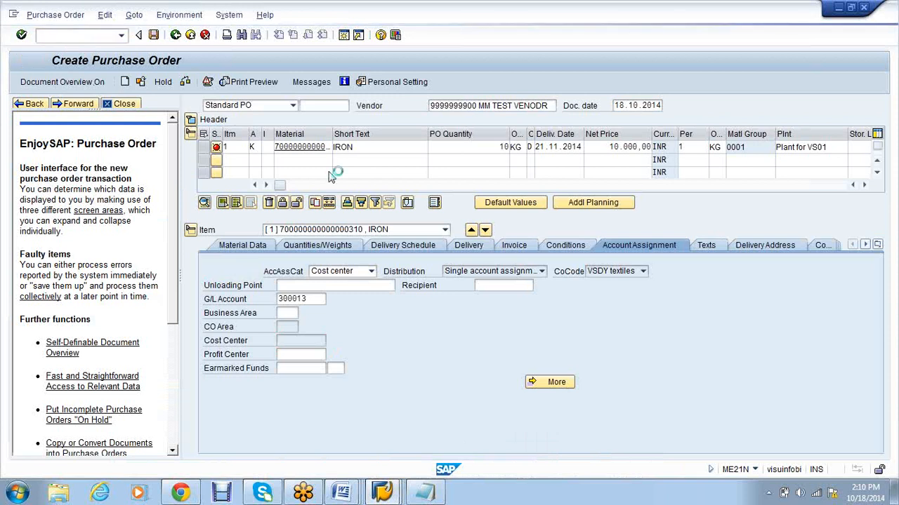
Step: Start a new purchase order for the test vendor with its purchasing group
left_click(446, 107)
left_click(449, 118)
left_click(196, 121)
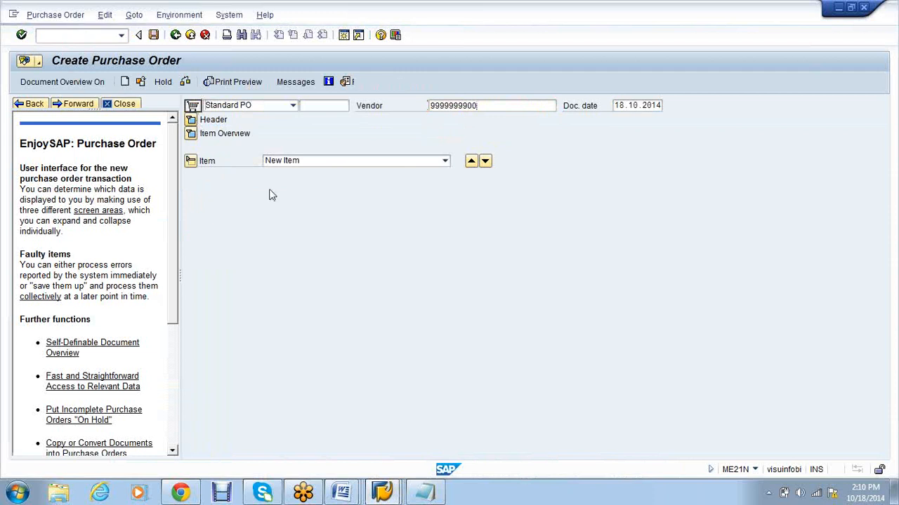
left_click(287, 161)
left_click(288, 173)
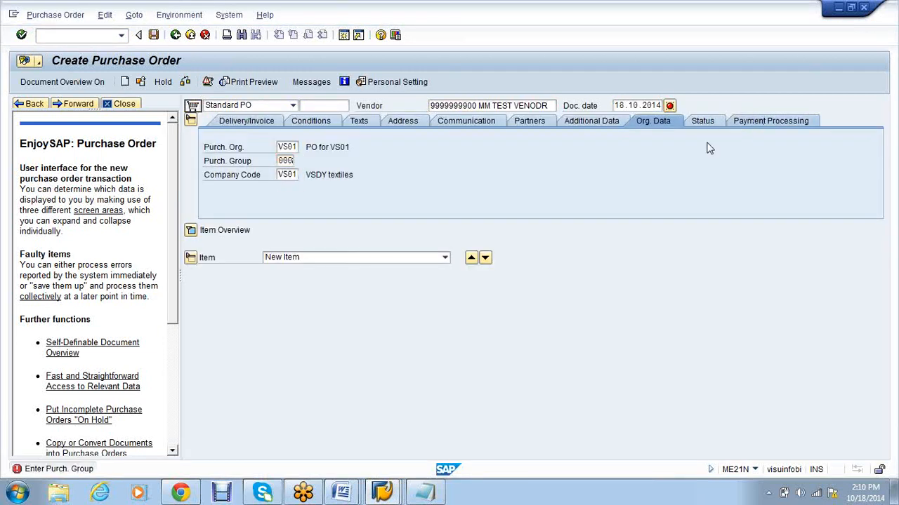
key("Return")
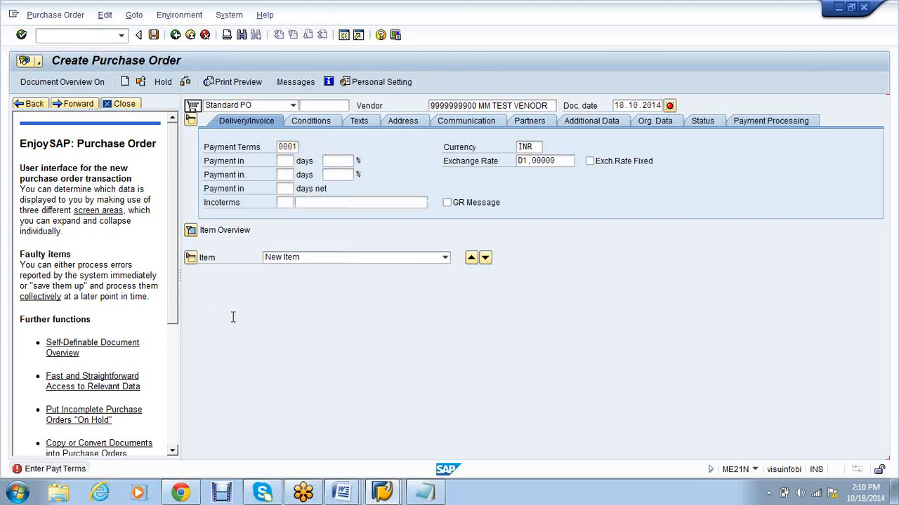
Step: Enter item 1: material 300000504, quantity 10, delivery 21.11.2014, net price 10000, plant VS01
left_click(190, 230)
type("1")
key("Tab")
key("Tab")
key("Tab")
key("ctrl+v")
key("Tab")
key("Tab")
type("10")
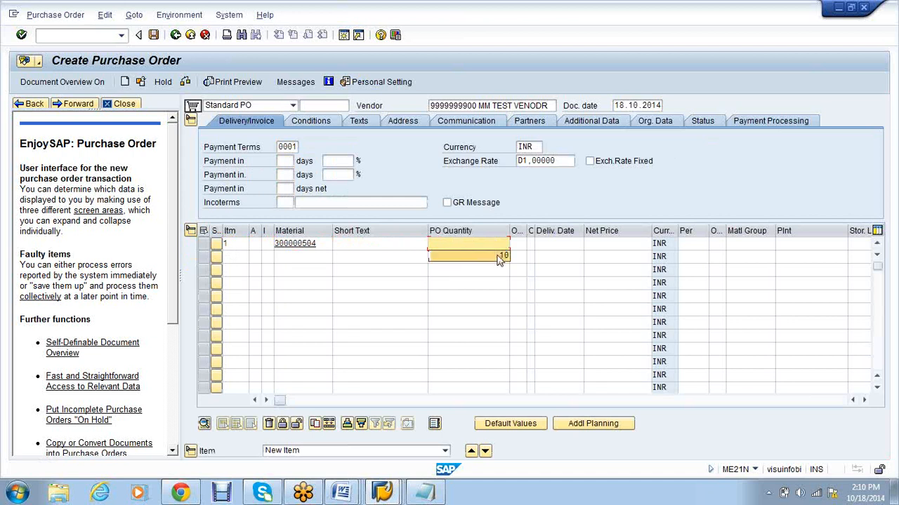
key("Tab")
key("Tab")
key("Tab")
left_click(562, 243)
left_click(572, 256)
key("Tab")
left_click(623, 255)
key("Tab")
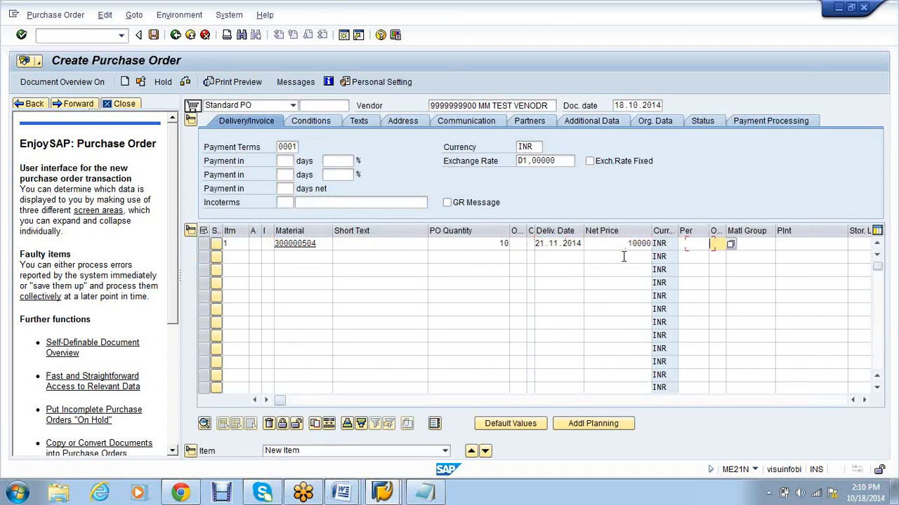
key("Tab")
key("Tab")
key("Tab")
left_click(786, 267)
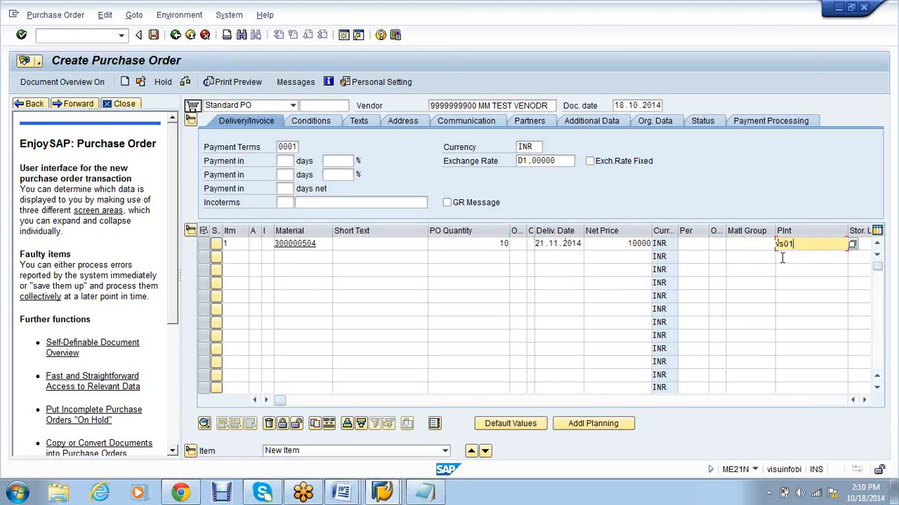
key("Return")
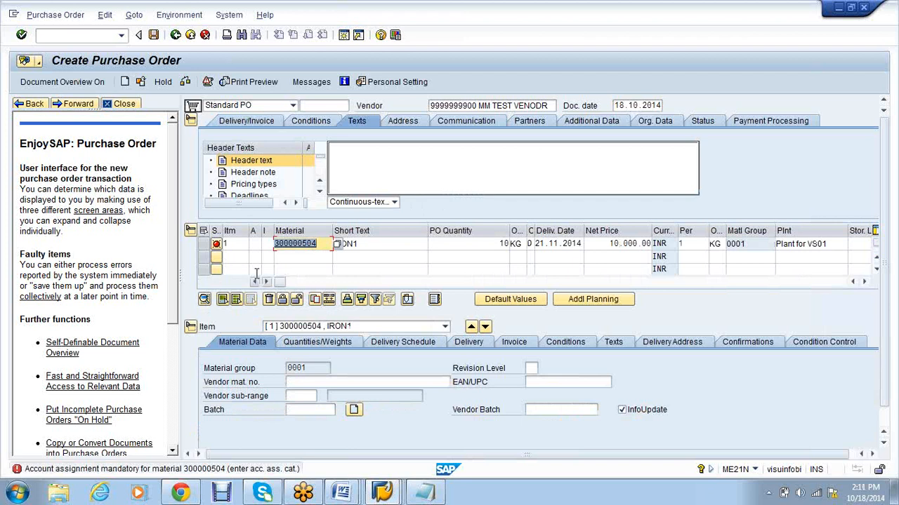
Step: Give item 1 account assignment category K and business area SA10, correcting the mistyped SA01
left_click(254, 244)
type("K")
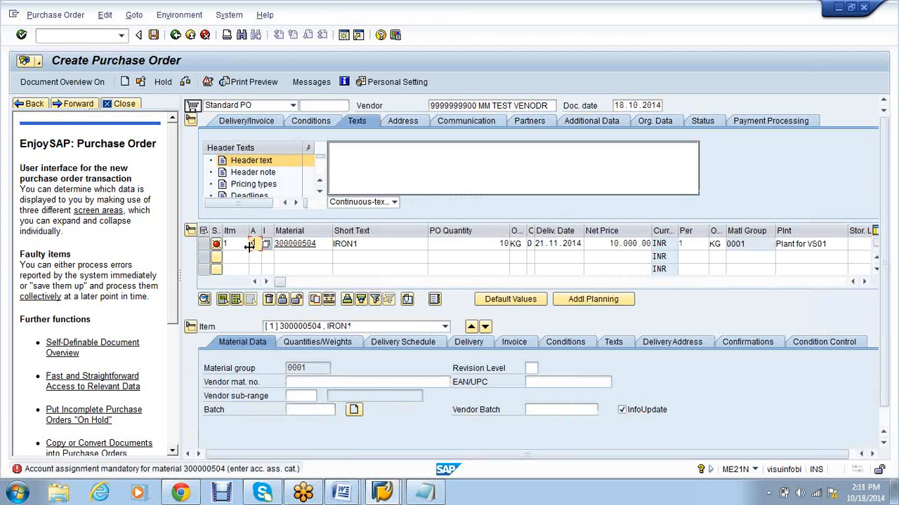
key("Return")
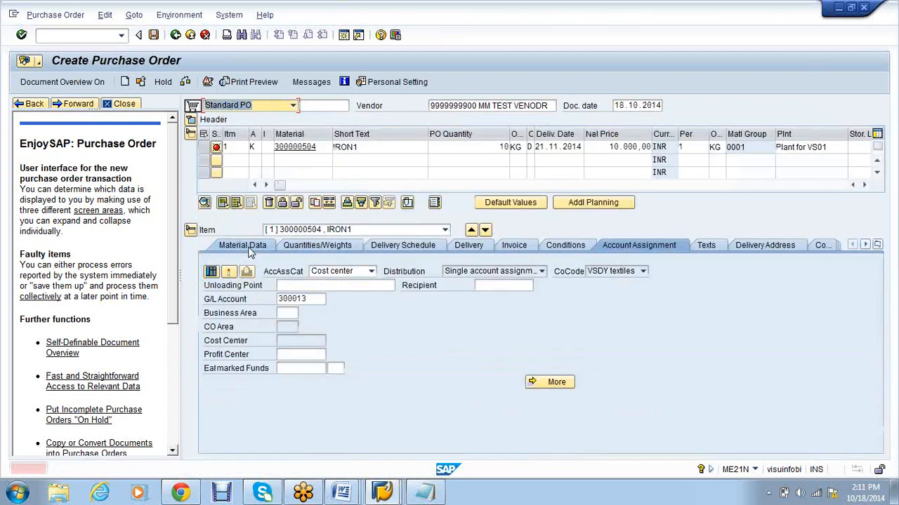
left_click(279, 314)
type("SA")
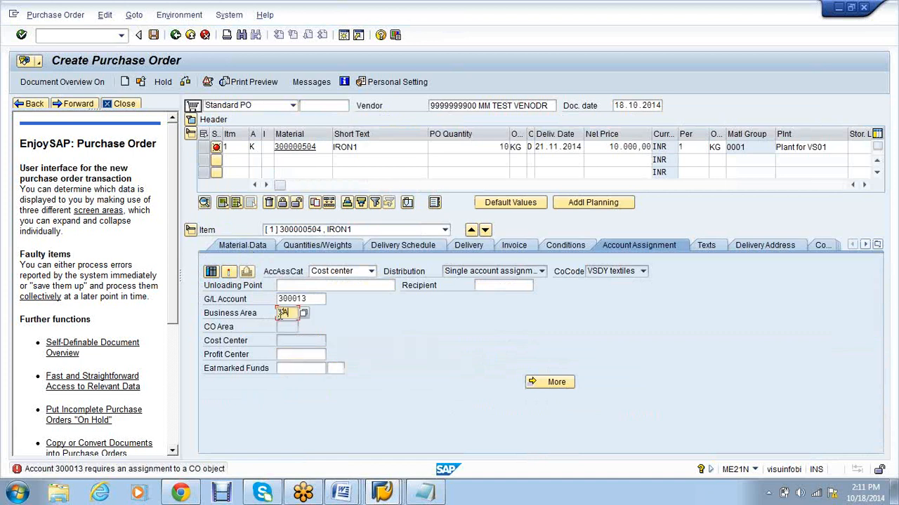
type("01")
key("Return")
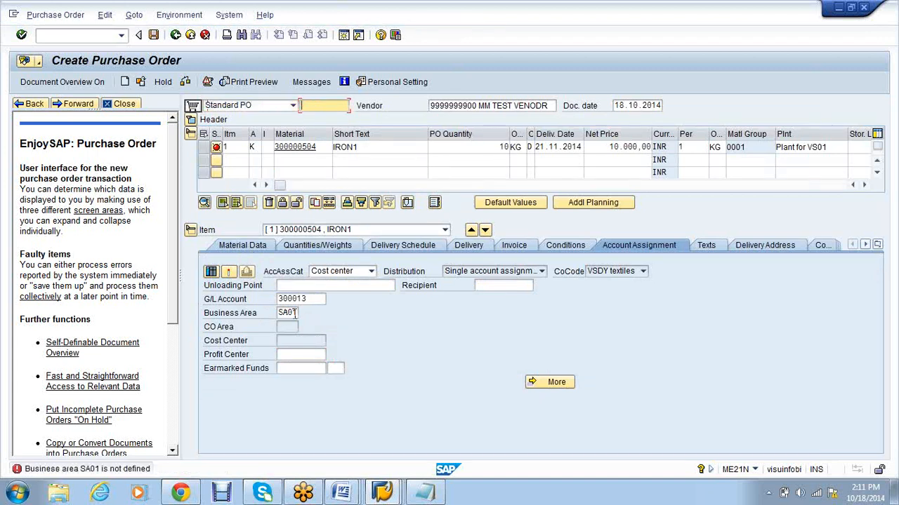
left_click(296, 313)
key("BackSpace")
key("BackSpace")
type("1")
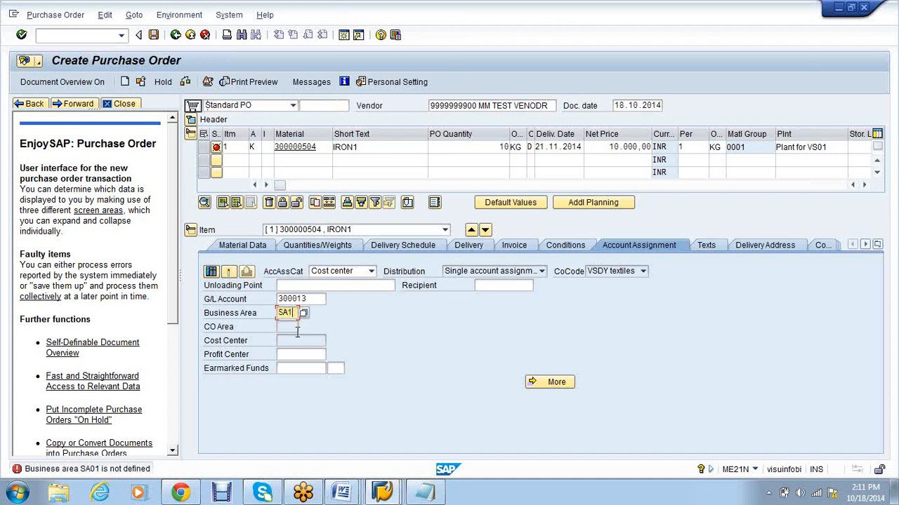
type("0")
key("Return")
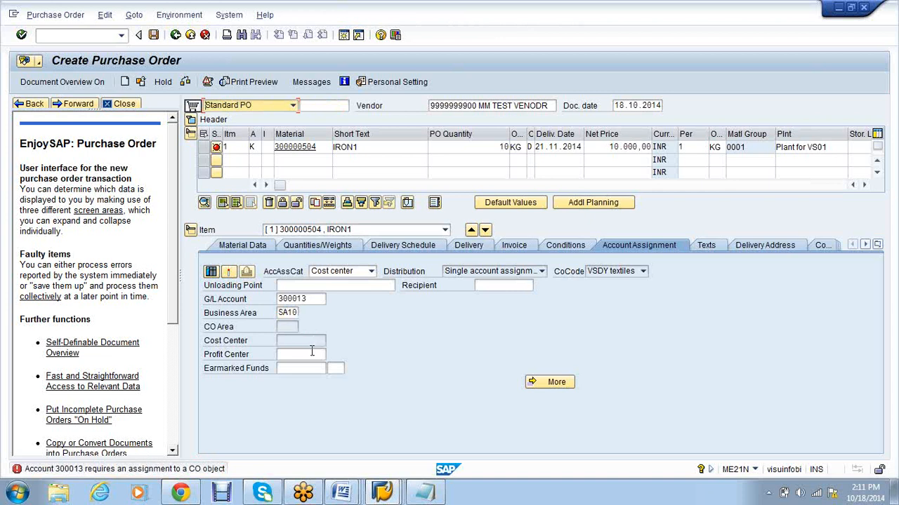
Step: Try profit center DUMMY_VS01, then clear it and search for valid profit centers
left_click(309, 354)
type("dumm")
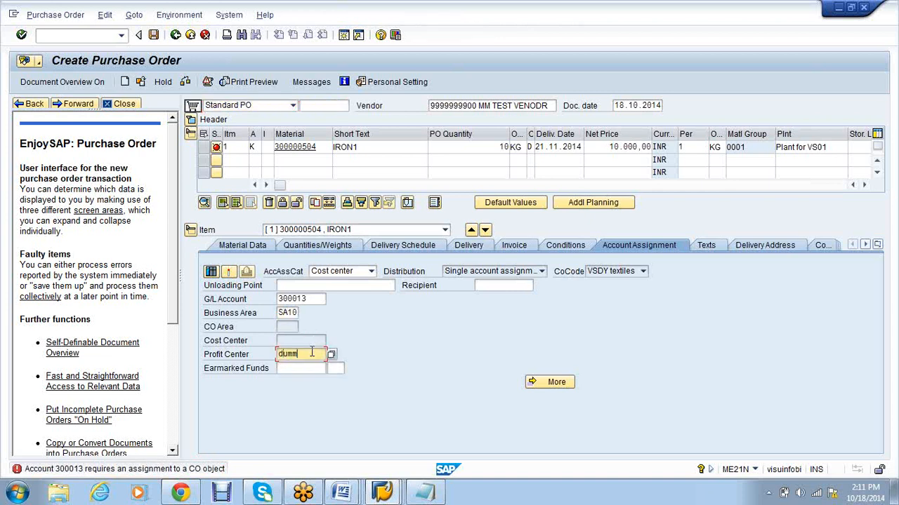
type("y_vs01")
key("Return")
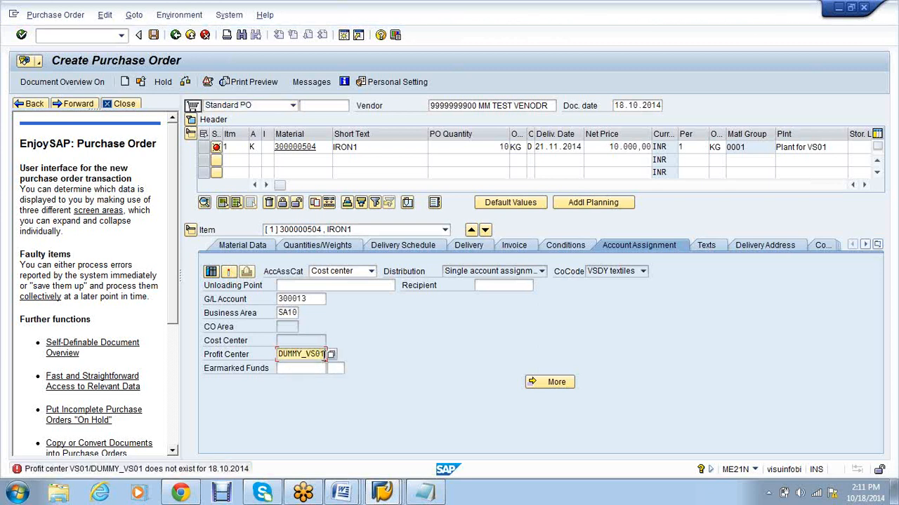
key("BackSpace")
key("BackSpace")
key("BackSpace")
key("BackSpace")
key("BackSpace")
key("BackSpace")
key("BackSpace")
key("BackSpace")
key("BackSpace")
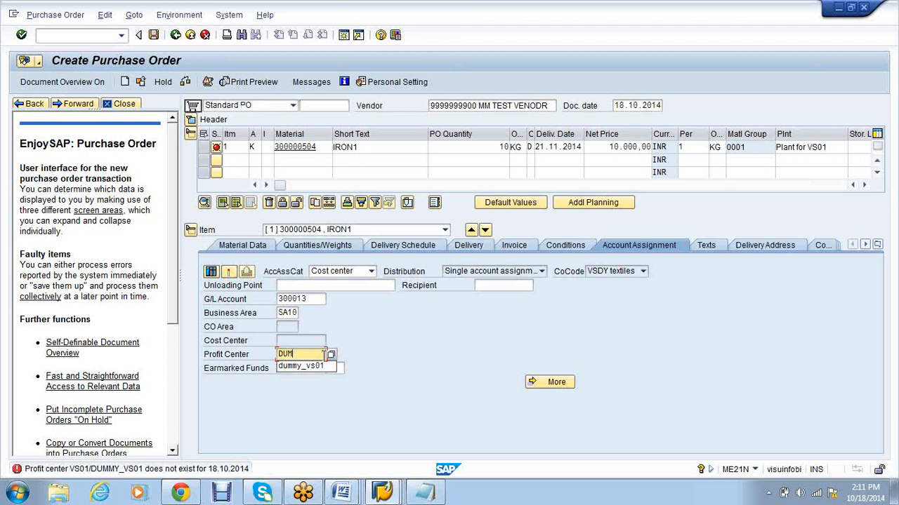
key("BackSpace")
key("Return")
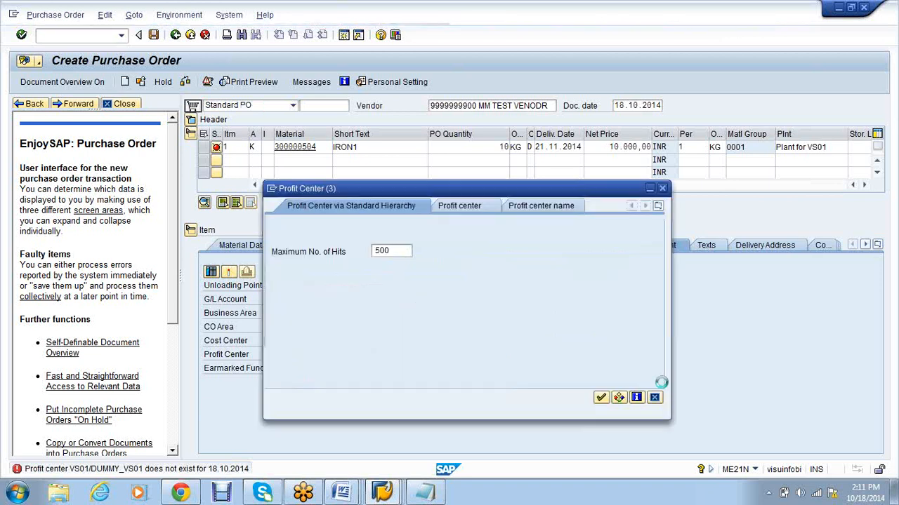
left_click(602, 399)
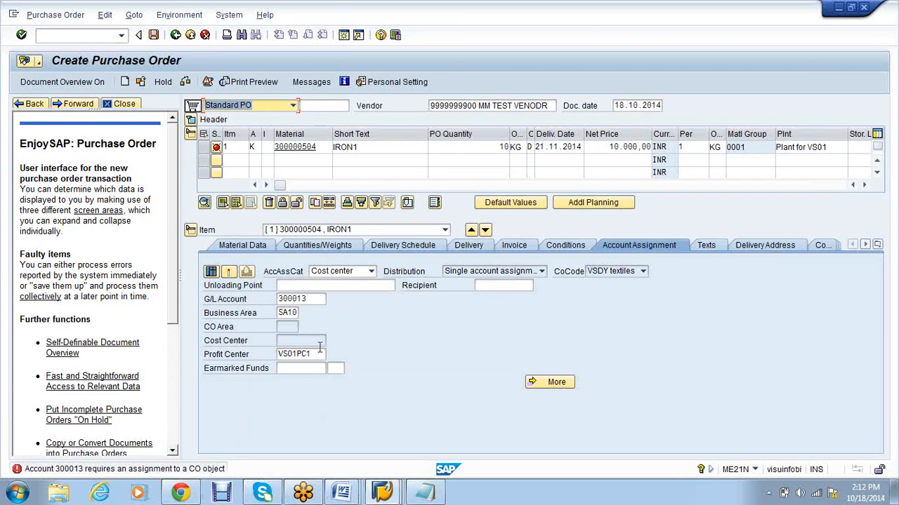
left_click(313, 343)
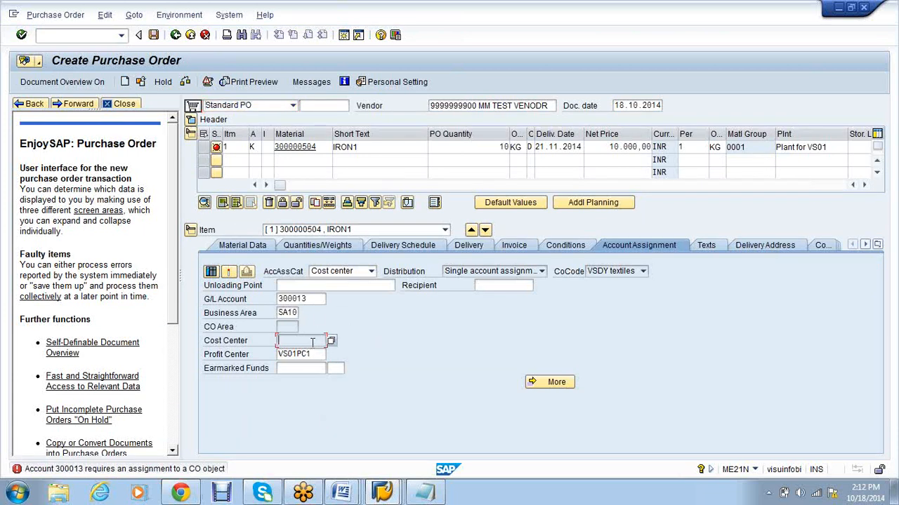
left_click(86, 35)
Step: Run /NOMSL to discard the unfinished order and begin a fresh purchase order
type("/NOMSL")
key("Return")
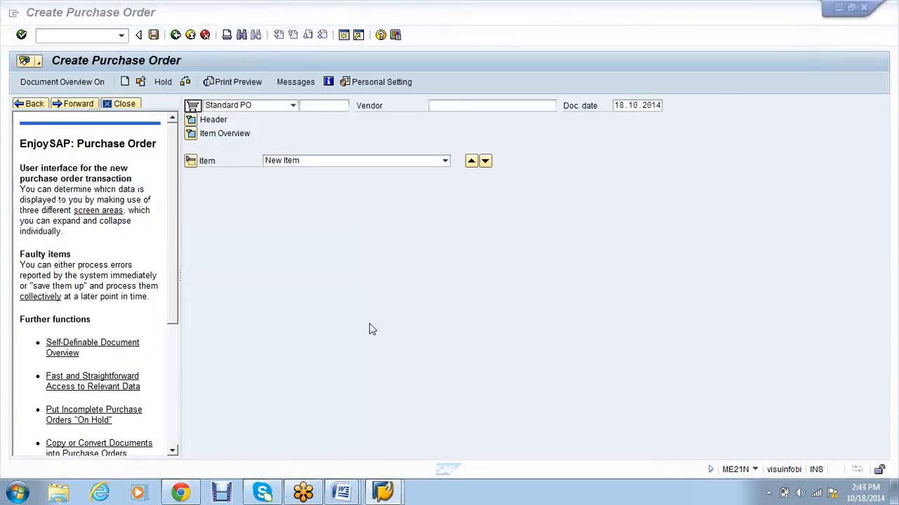
left_click(477, 106)
Step: Fill the header with the test vendor, purchasing org VS01, company code VS01 and payment terms 0001
left_click(477, 117)
key("Return")
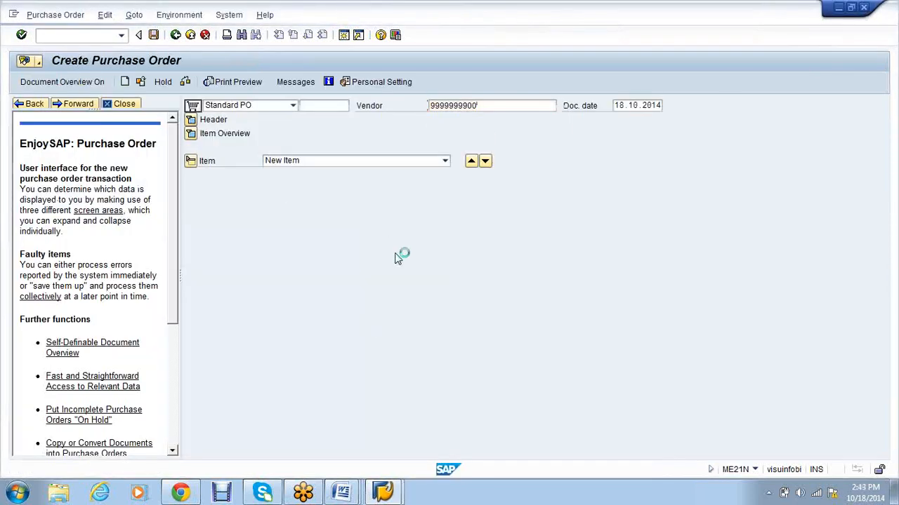
left_click(288, 147)
left_click(287, 159)
left_click(287, 161)
left_click(289, 174)
left_click(289, 174)
left_click(288, 187)
key("Return")
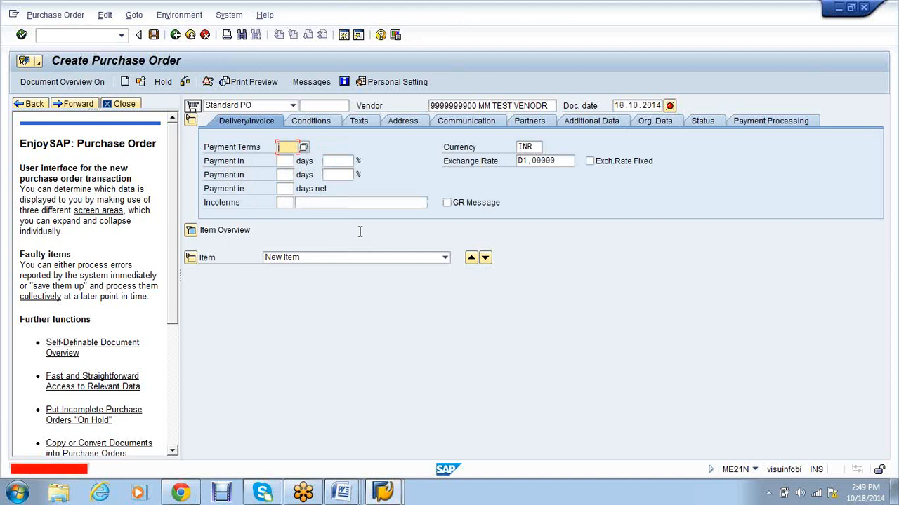
type("0001")
key("Return")
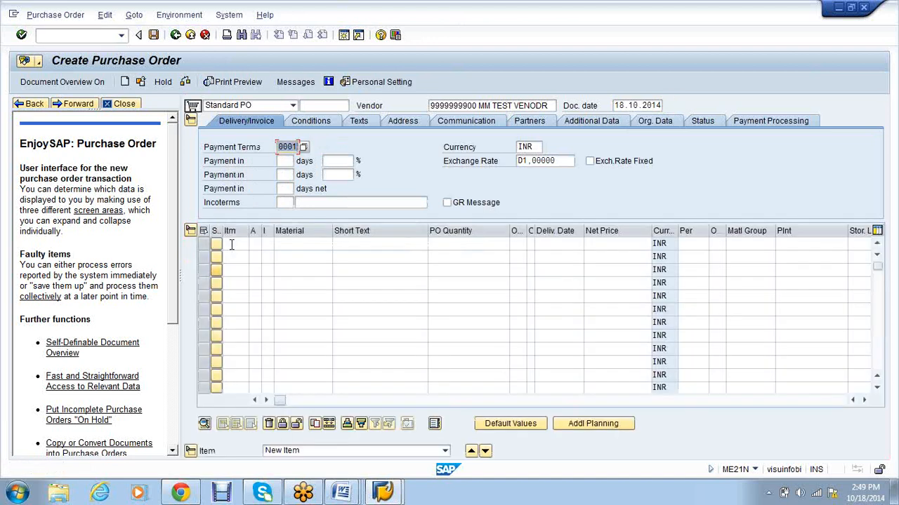
Step: Start item 1 with material 300000505 copied from the Word notes
left_click(235, 243)
type("1")
key("Tab")
key("Tab")
key("Tab")
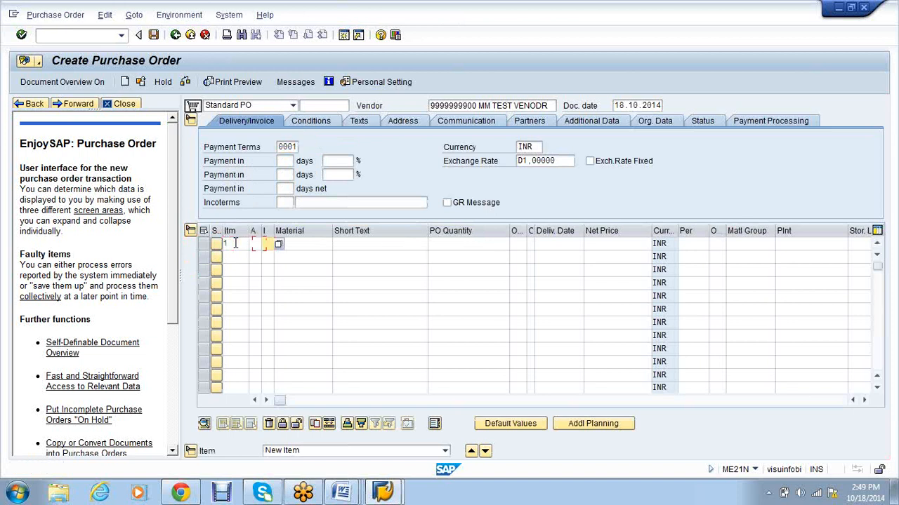
left_click(341, 494)
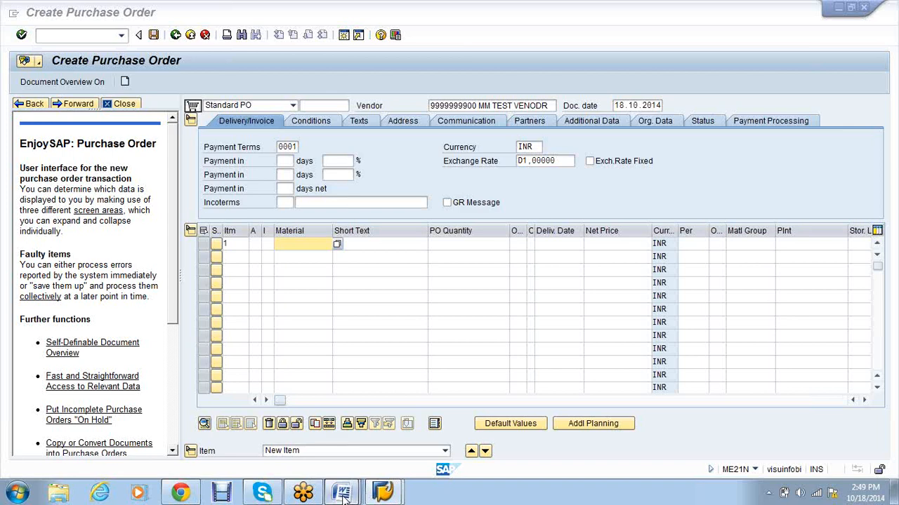
mouse_move(341, 493)
left_click(486, 425)
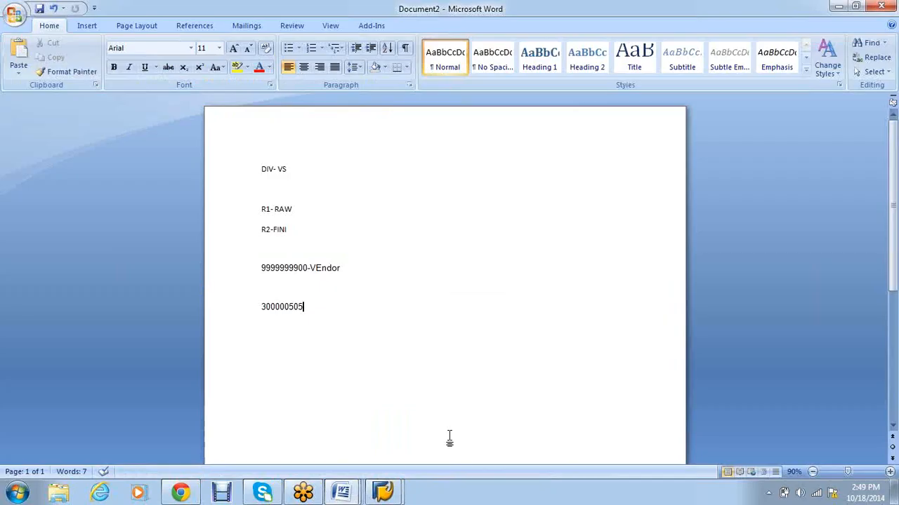
double_click(261, 309)
key("ctrl+c")
key("alt+Tab")
key("ctrl+v")
key("Tab")
key("Tab")
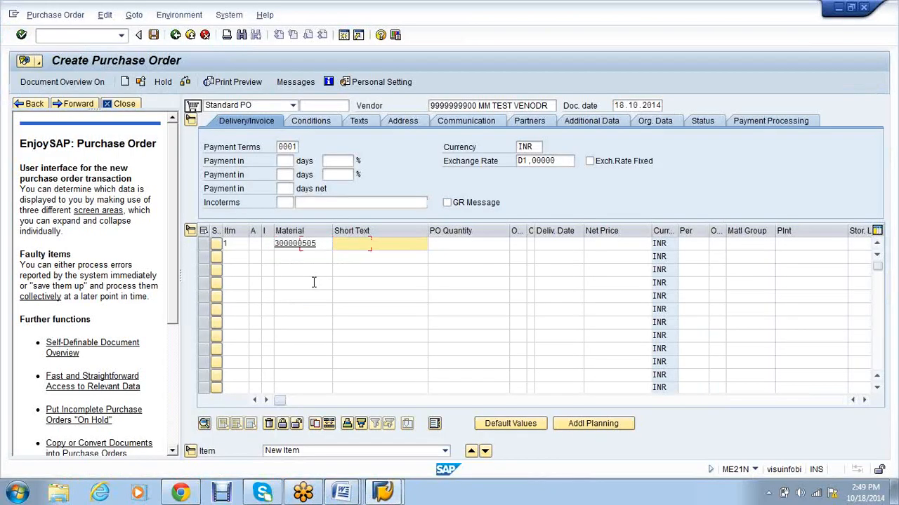
Step: Complete item 1 with quantity 10, delivery 21.11.2014, net price 10000 and plant vs01
type("1")
left_click(491, 258)
key("Tab")
key("Tab")
key("Tab")
left_click(550, 257)
key("Tab")
left_click(629, 256)
key("Tab")
key("Tab")
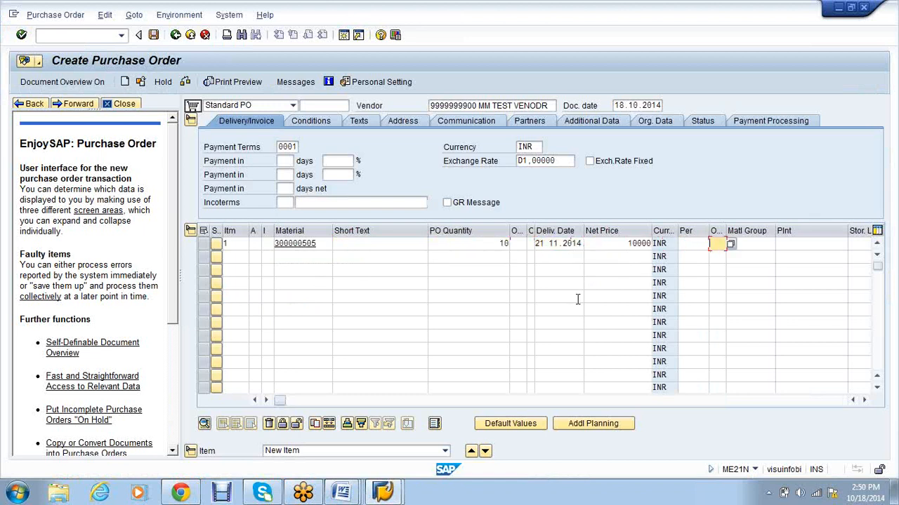
key("Tab")
key("alt+Tab")
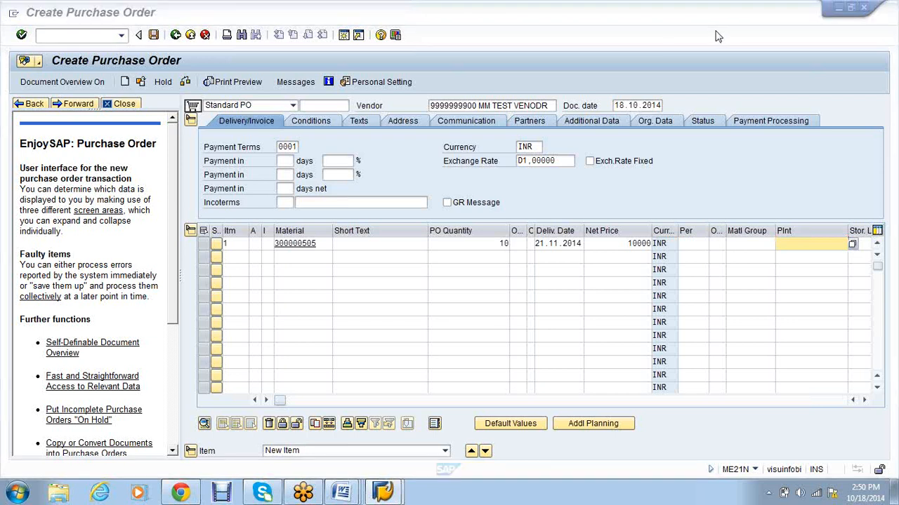
left_click(788, 244)
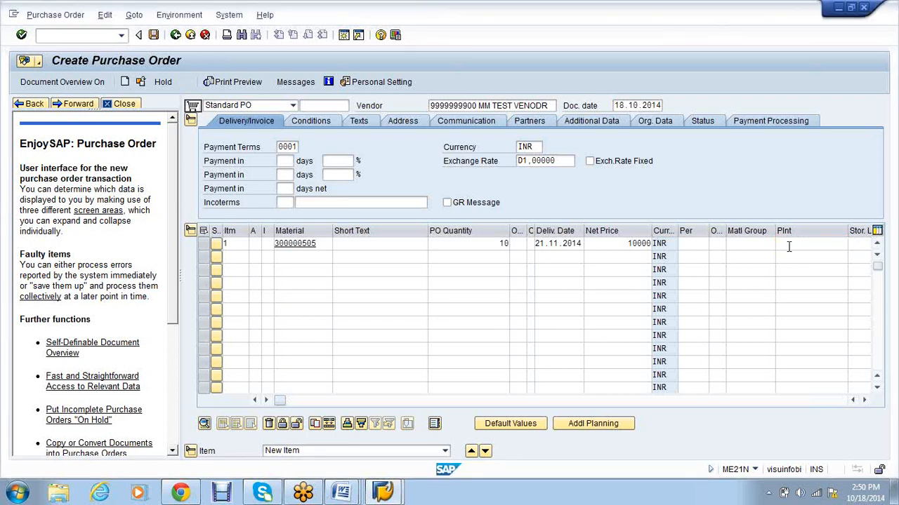
type("vs01")
key("Return")
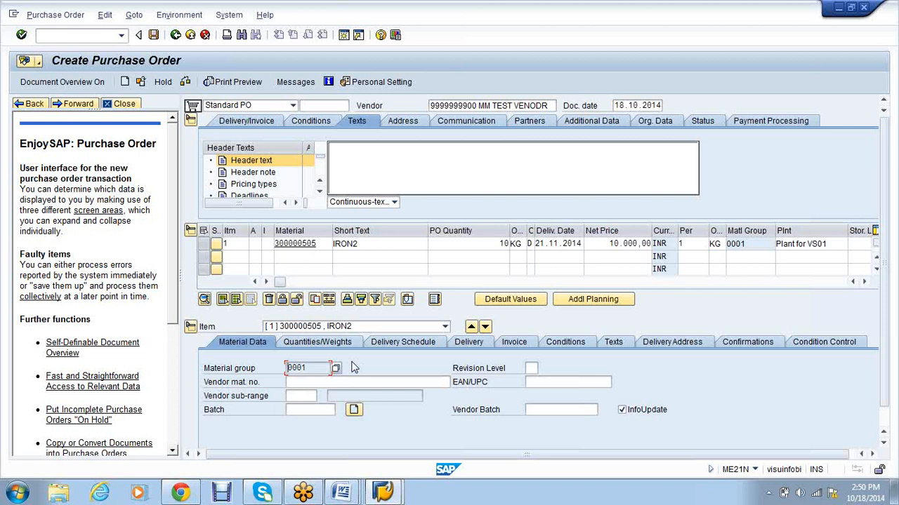
Step: Add header text TEST and check the purchase order for errors
scroll(354, 368, "down", 1)
left_click(401, 145)
type("TEST")
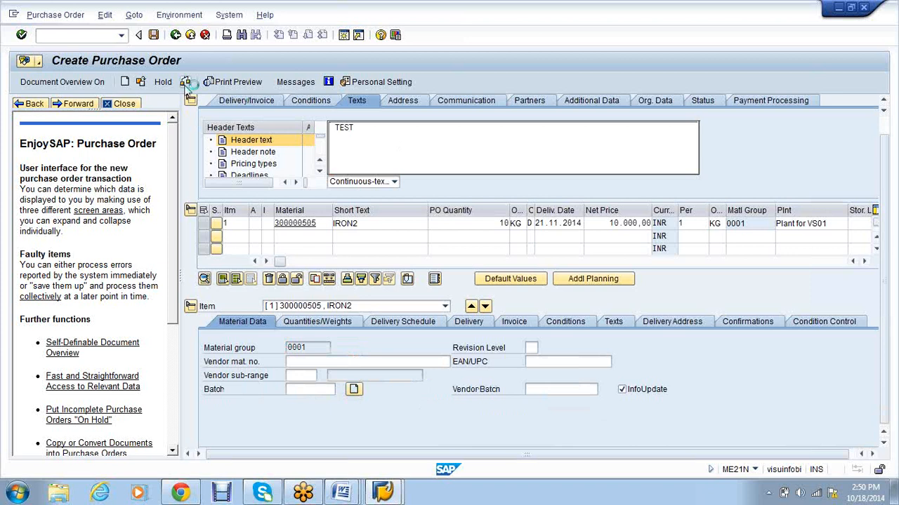
left_click(186, 82)
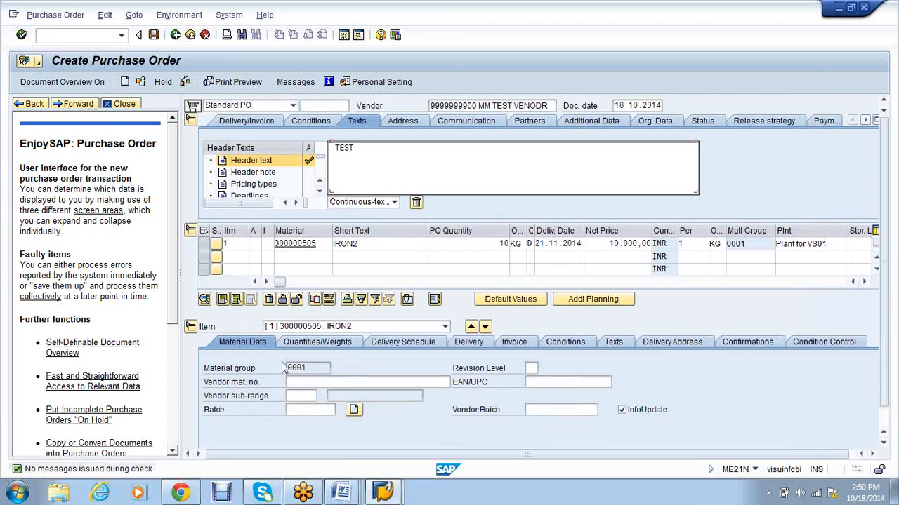
left_click(648, 123)
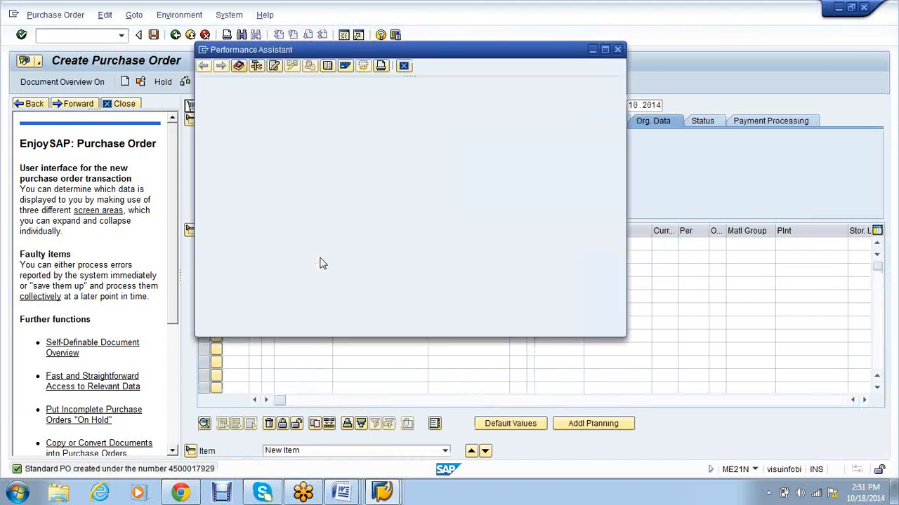
double_click(488, 96)
right_click(471, 112)
left_click(481, 124)
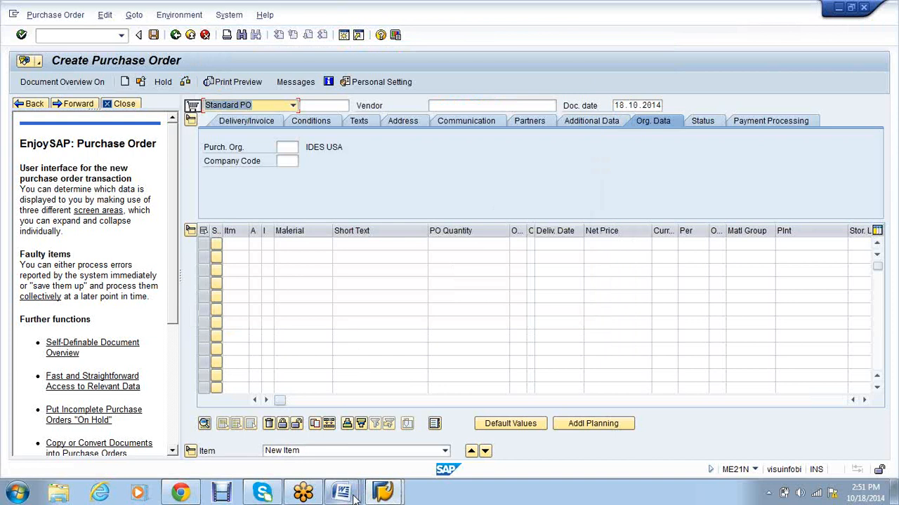
left_click(354, 497)
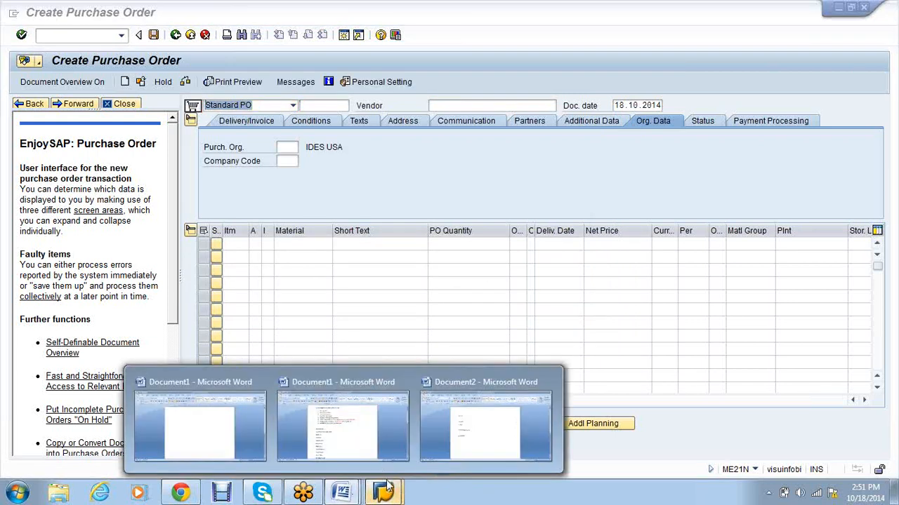
left_click(388, 485)
left_click(449, 424)
Step: Launch the goods receipt transaction with /nmigo
left_click(73, 37)
type("/nmigo")
key("Return")
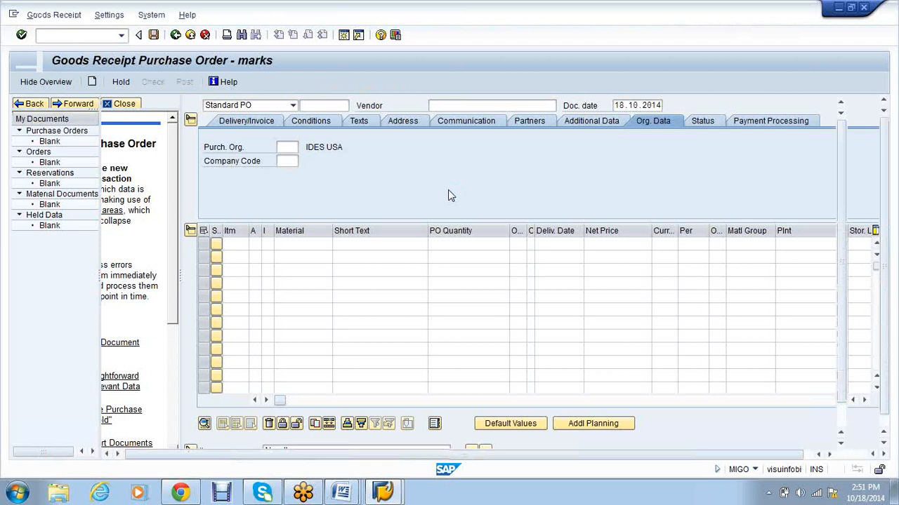
key("Return")
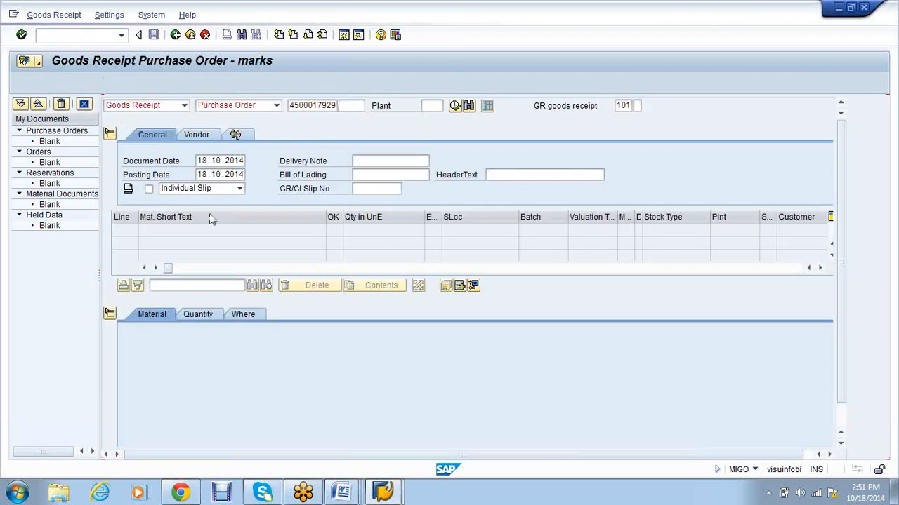
left_click(456, 107)
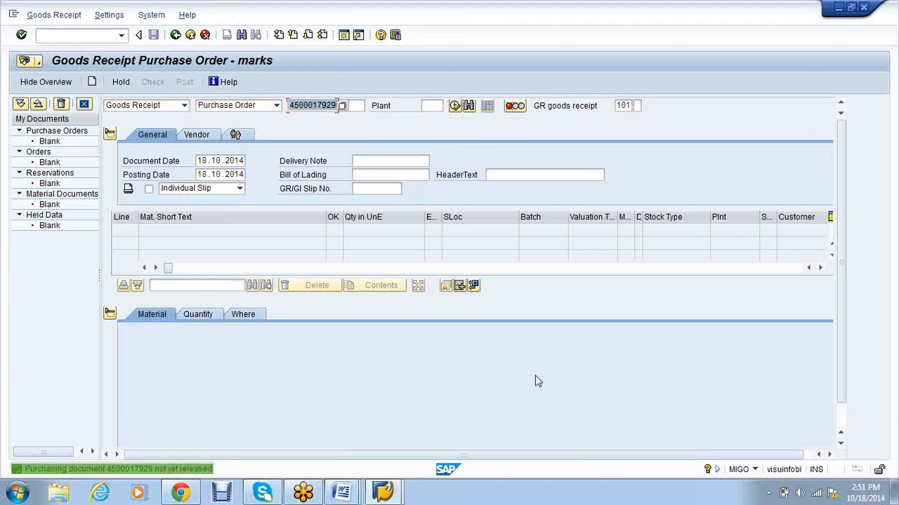
key("ctrl+n")
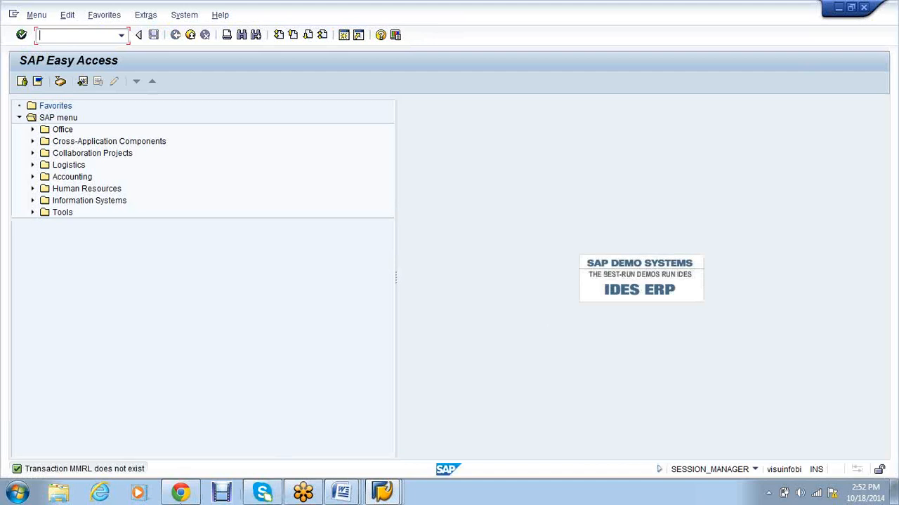
Step: Search Google for 'release po in sap t-code', then return to SAP Easy Access
left_click(167, 497)
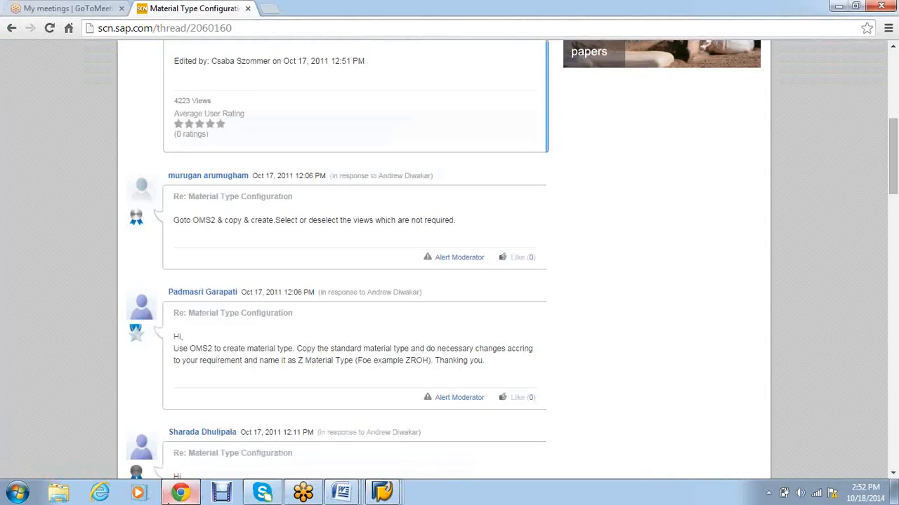
scroll(57, 119, "up", 6)
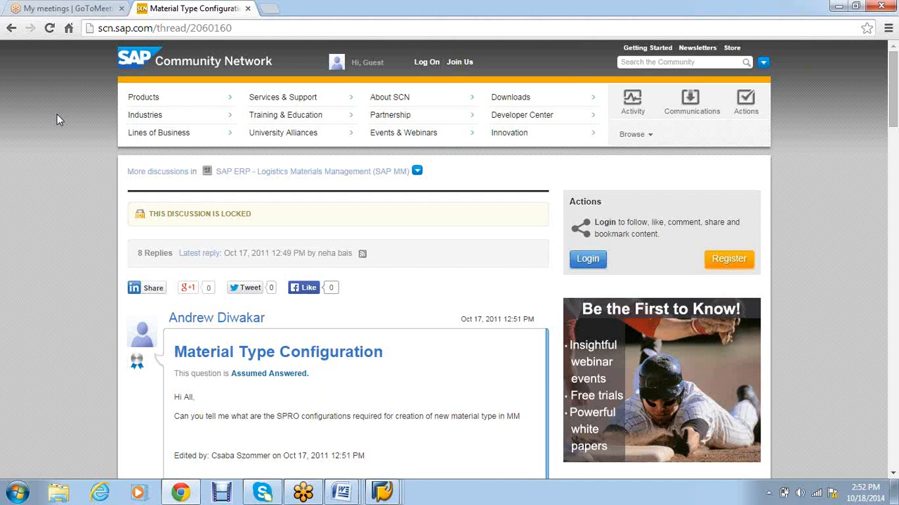
left_click(11, 28)
left_click(296, 56)
key("BackSpace")
key("BackSpace")
key("BackSpace")
key("BackSpace")
key("BackSpace")
key("BackSpace")
key("BackSpace")
key("BackSpace")
key("BackSpace")
key("BackSpace")
key("BackSpace")
key("BackSpace")
key("BackSpace")
key("BackSpace")
key("BackSpace")
key("BackSpace")
key("BackSpace")
key("BackSpace")
key("BackSpace")
key("BackSpace")
type("release PO ")
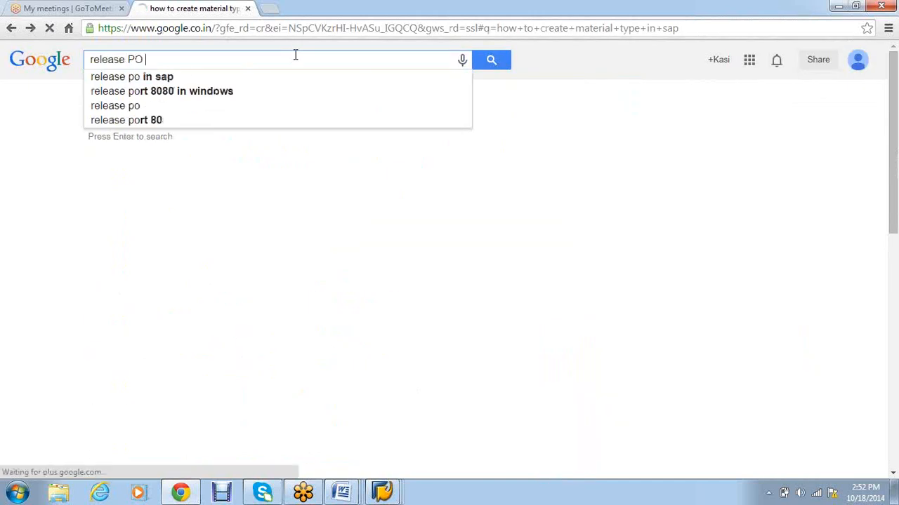
type("in")
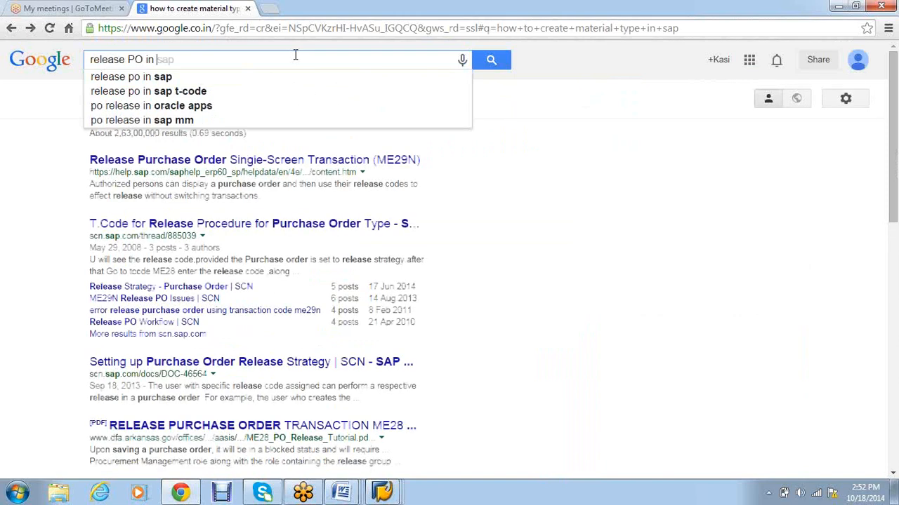
left_click(309, 91)
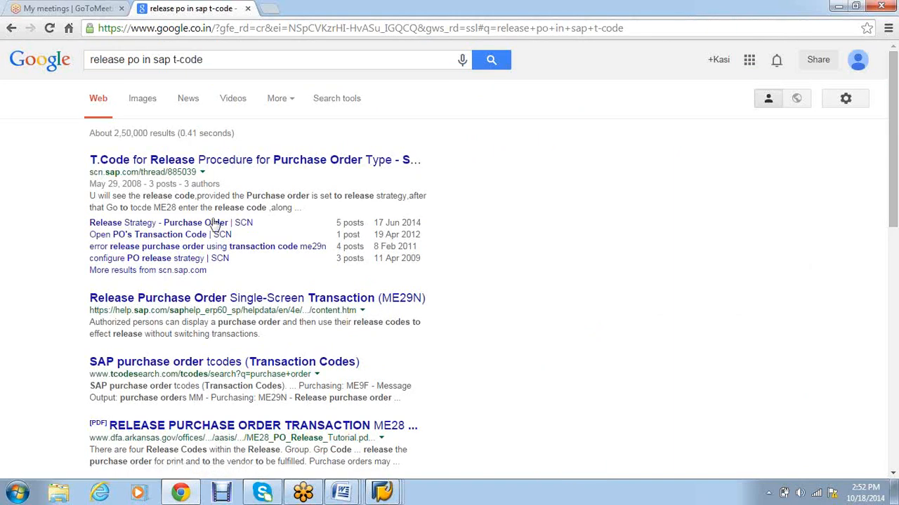
left_click(381, 493)
left_click(526, 423)
Step: Run ME29N with the document overview shown, help panel closed and overview widened
type("me29n")
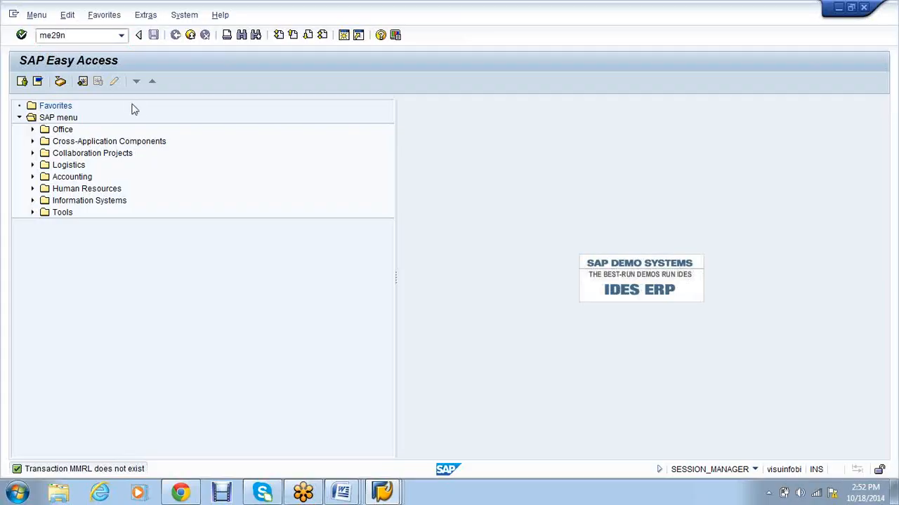
key("Return")
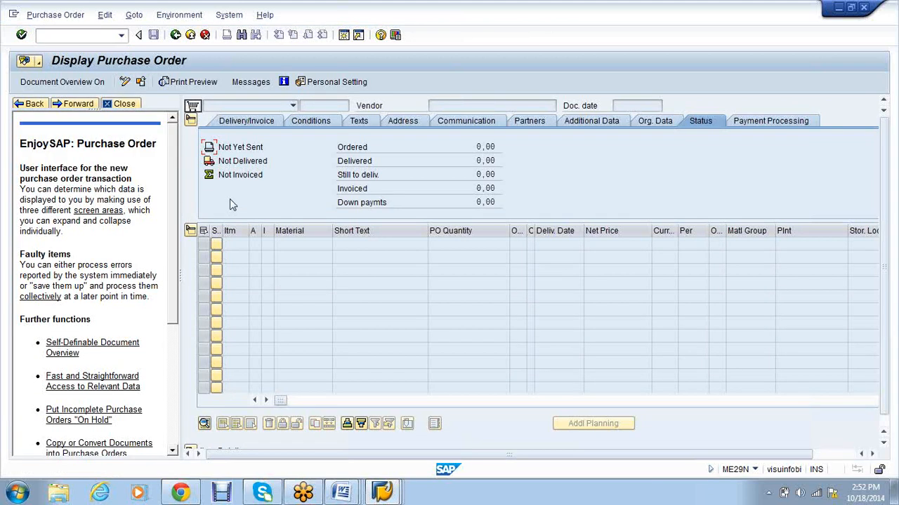
left_click(60, 83)
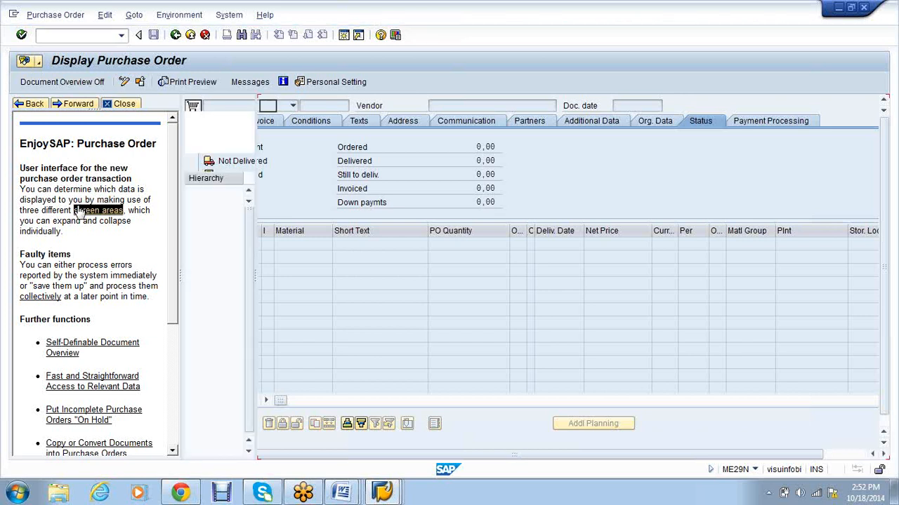
left_click(114, 104)
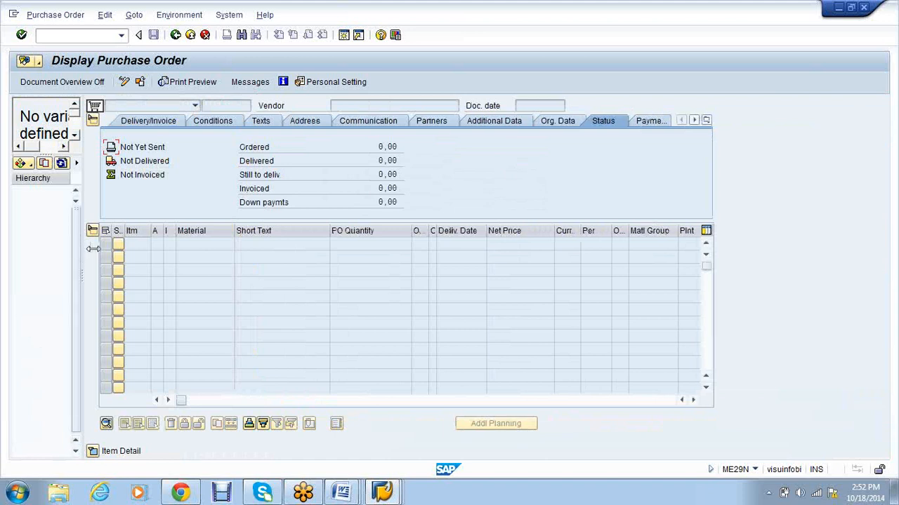
left_click_drag(182, 249, 185, 251)
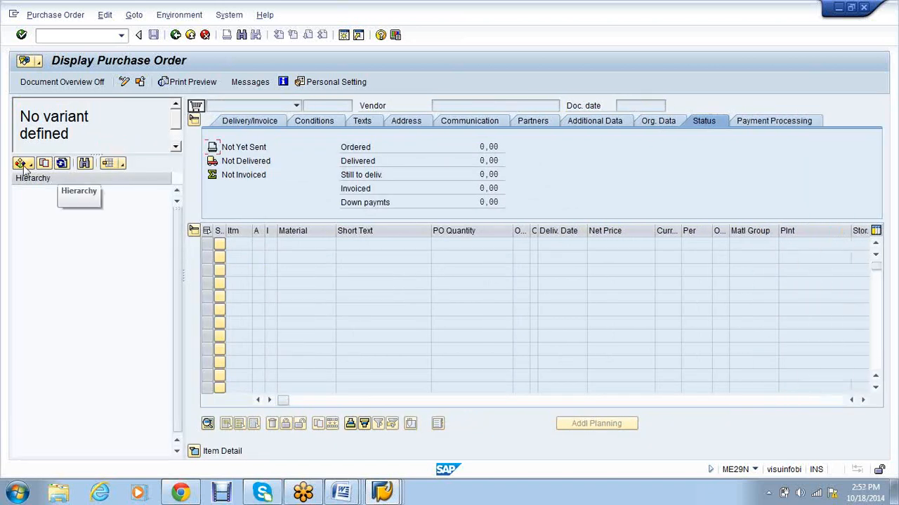
left_click(22, 167)
left_click(71, 265)
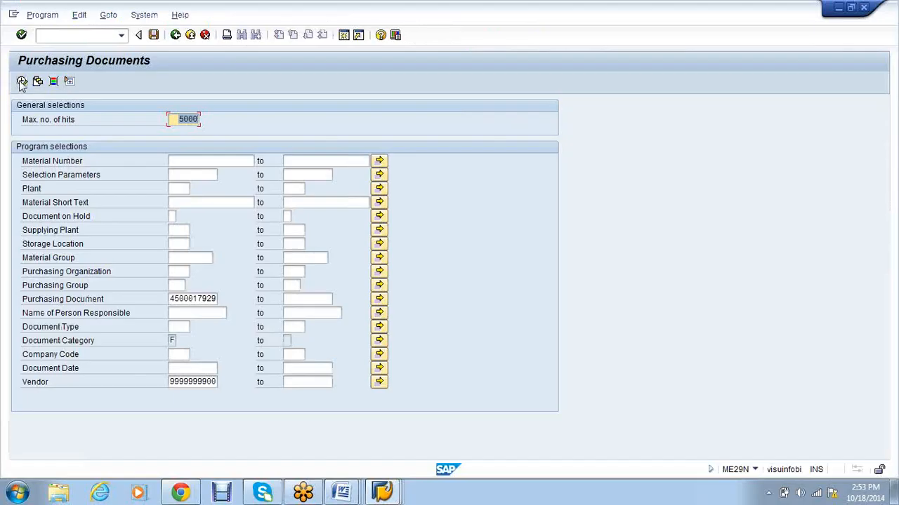
left_click(22, 82)
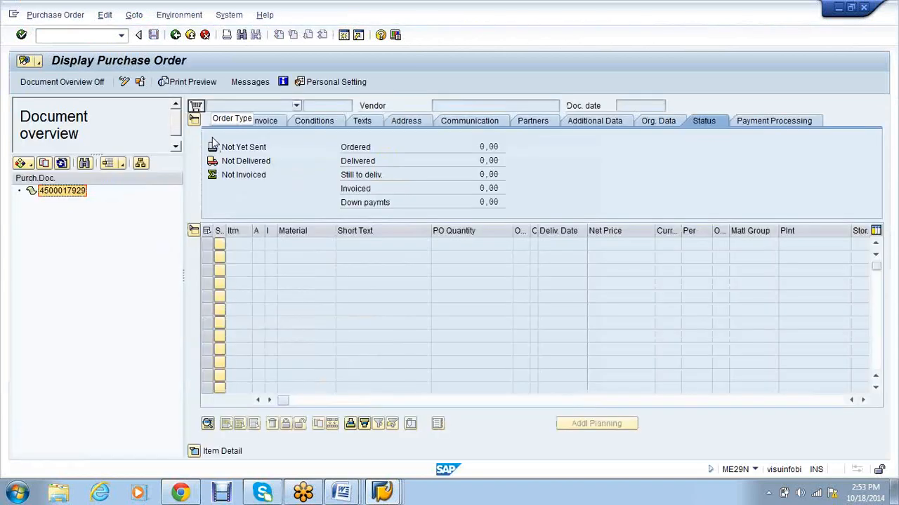
left_click_drag(80, 202, 200, 110)
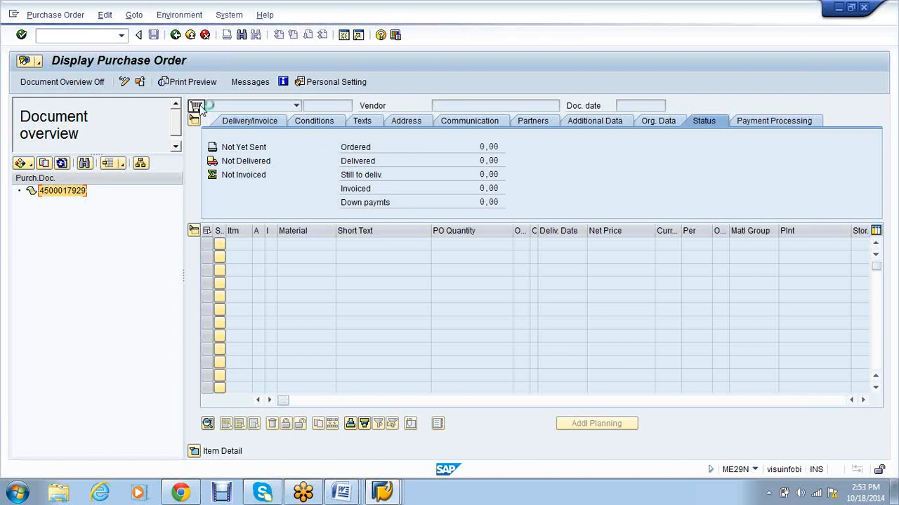
double_click(54, 194)
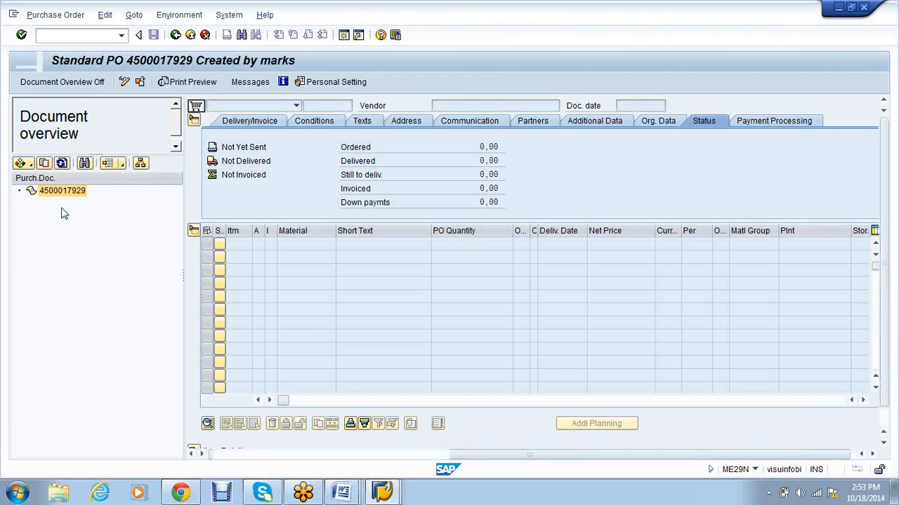
left_click(763, 121)
left_click(540, 163)
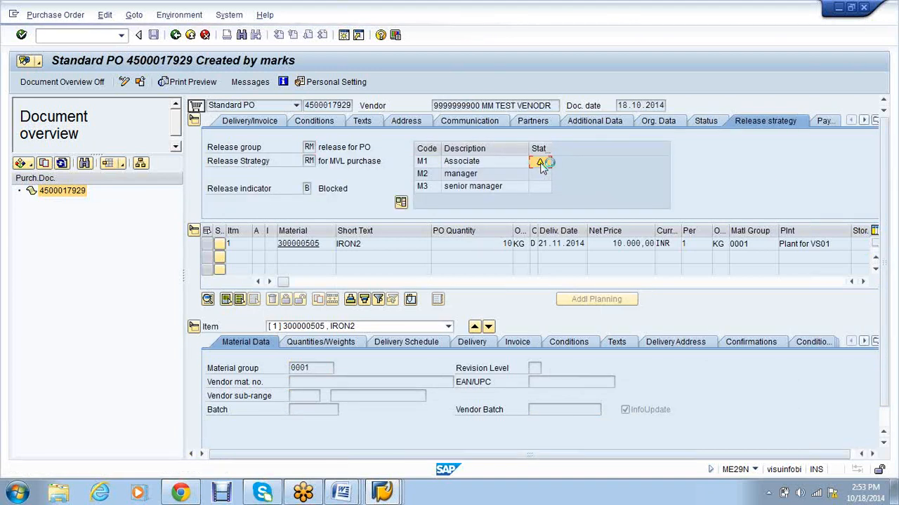
left_click(45, 15)
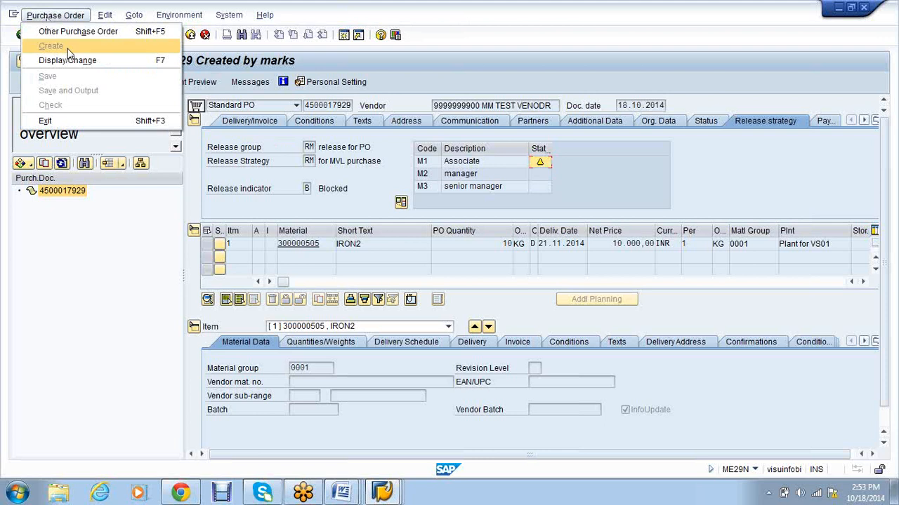
left_click(73, 61)
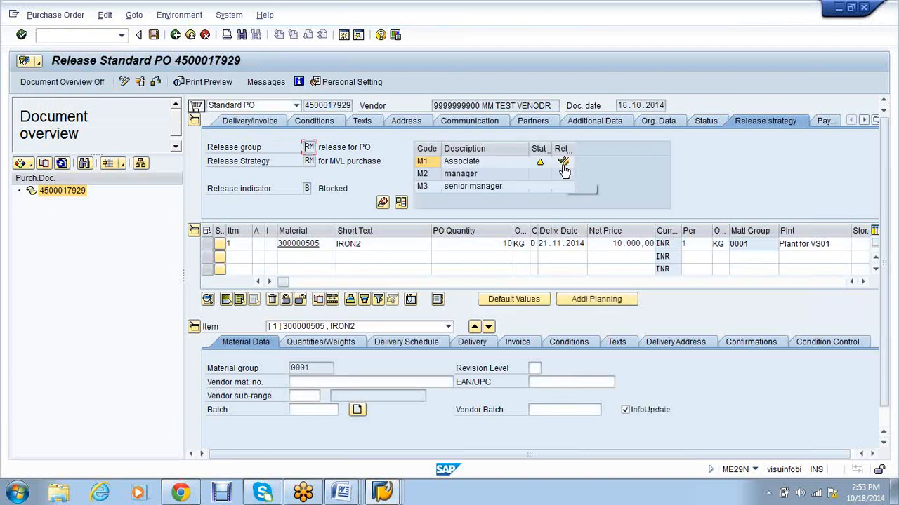
left_click(563, 164)
left_click(565, 175)
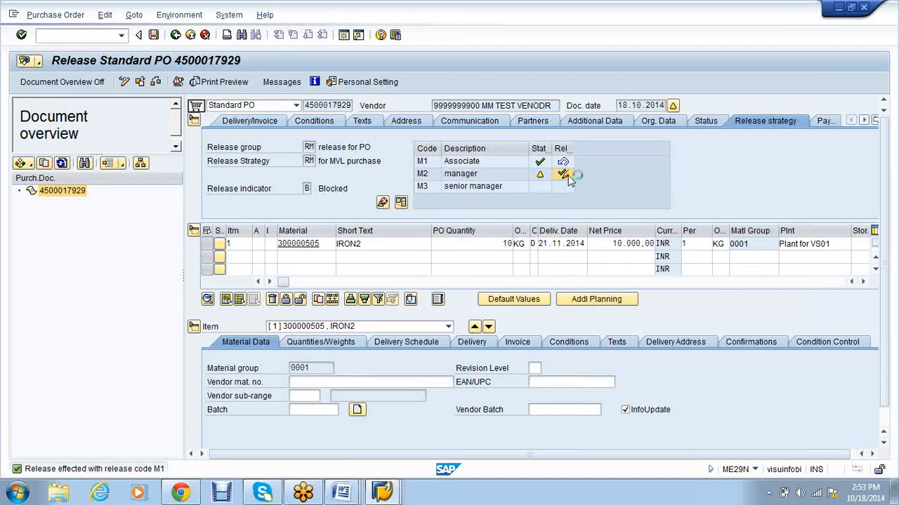
left_click(564, 186)
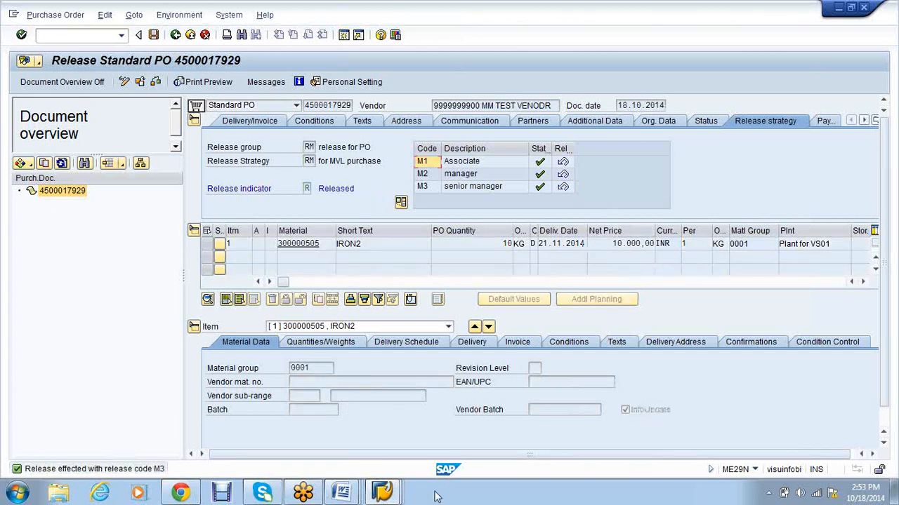
left_click(400, 496)
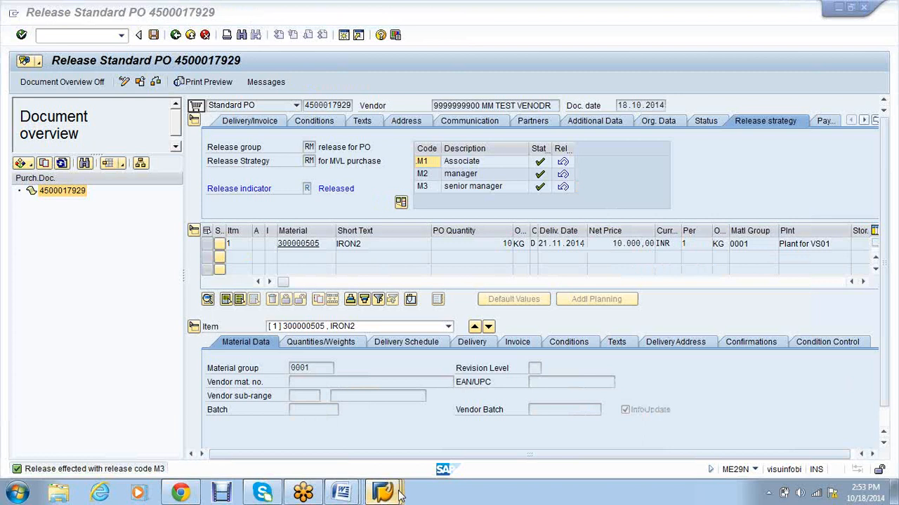
left_click(365, 446)
left_click(77, 34)
type("/nmigo")
key("Return")
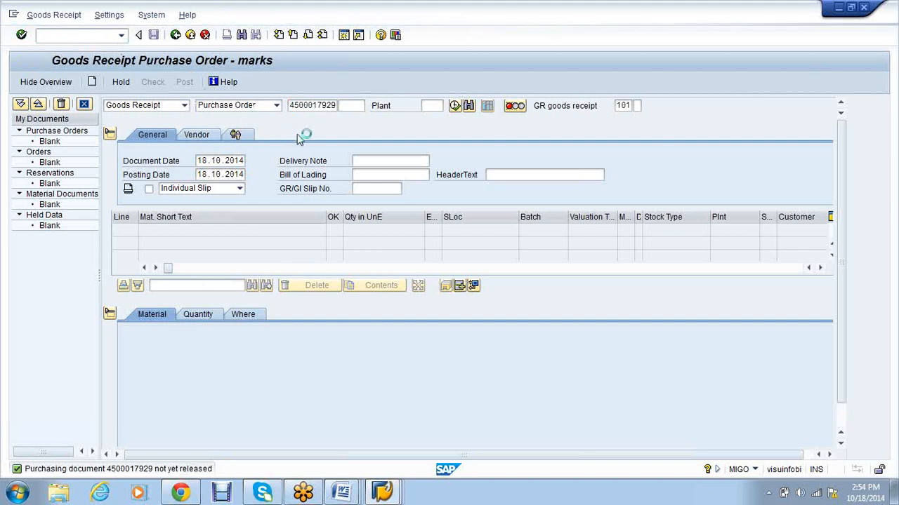
left_click(301, 103)
left_click(302, 117)
key("Return")
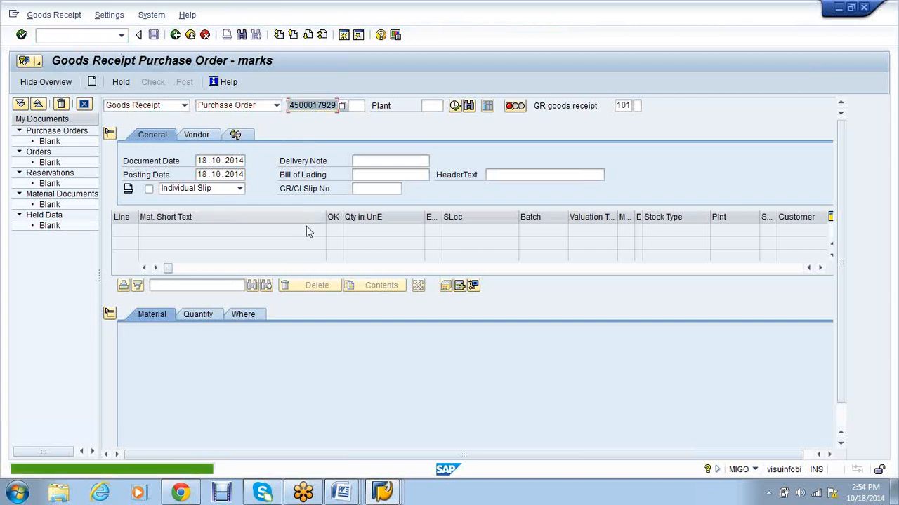
left_click(383, 492)
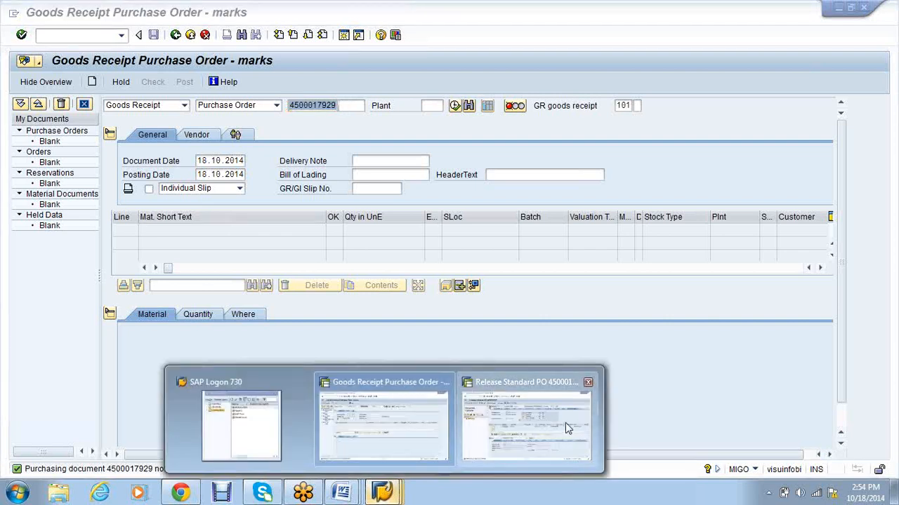
left_click(566, 422)
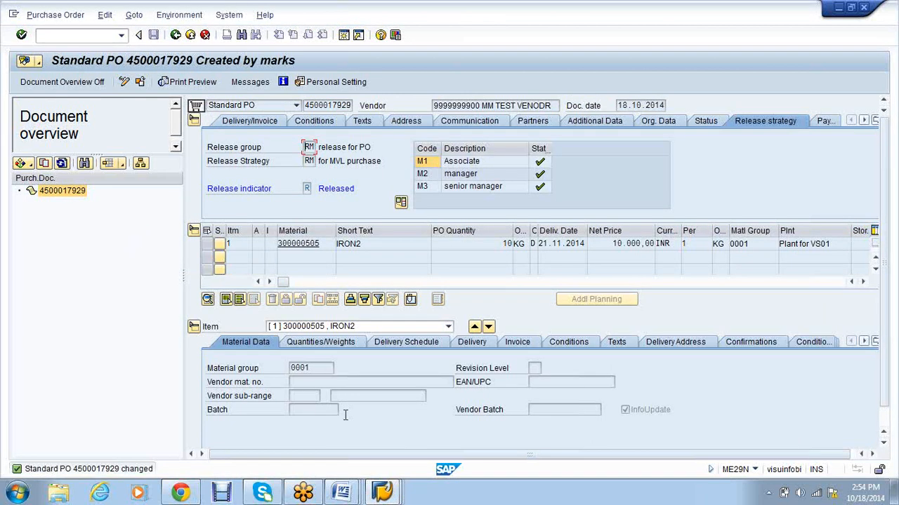
left_click(382, 493)
left_click(77, 36)
type("/nmigo")
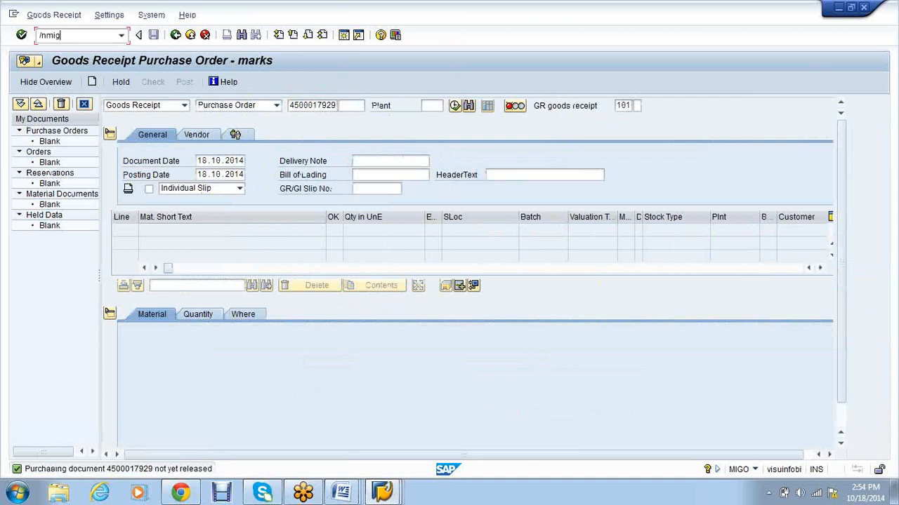
key("Return")
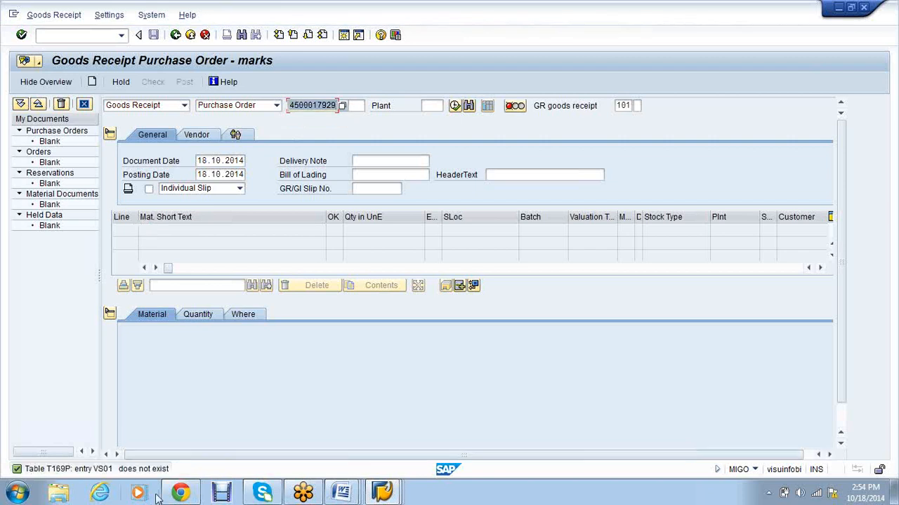
key("Return")
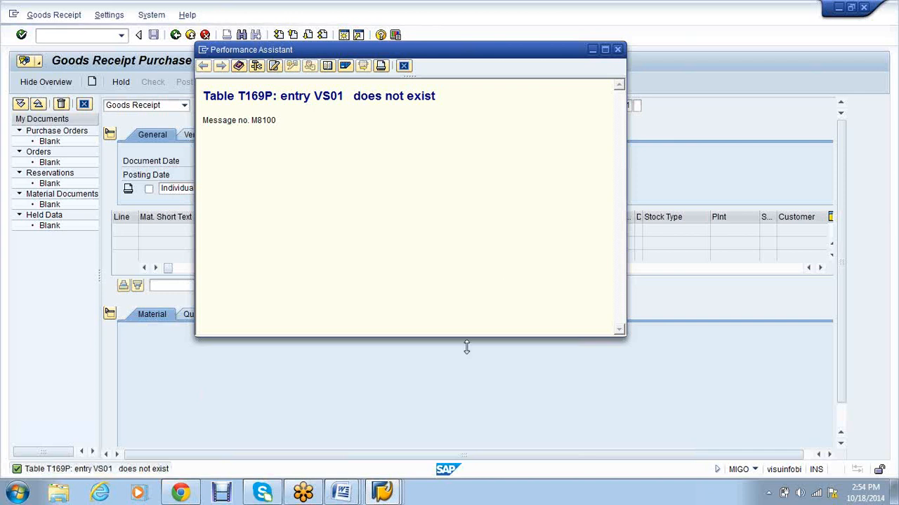
left_click(617, 50)
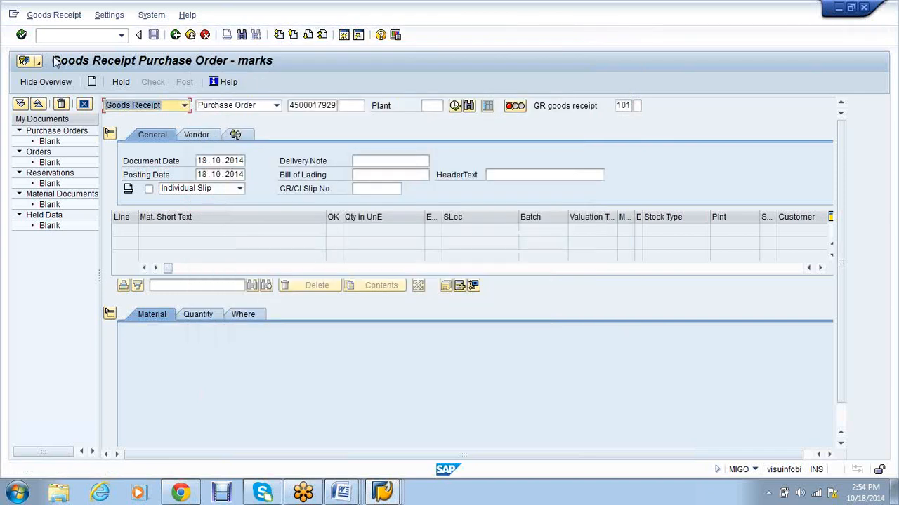
Step: Resubmit the goods receipt, dismiss the same error again, and switch to the purchase order window
left_click(21, 37)
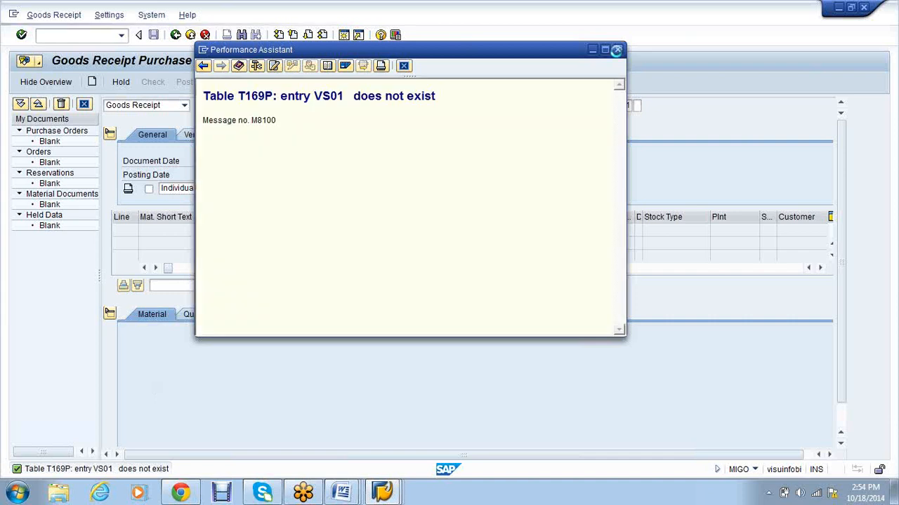
left_click(616, 50)
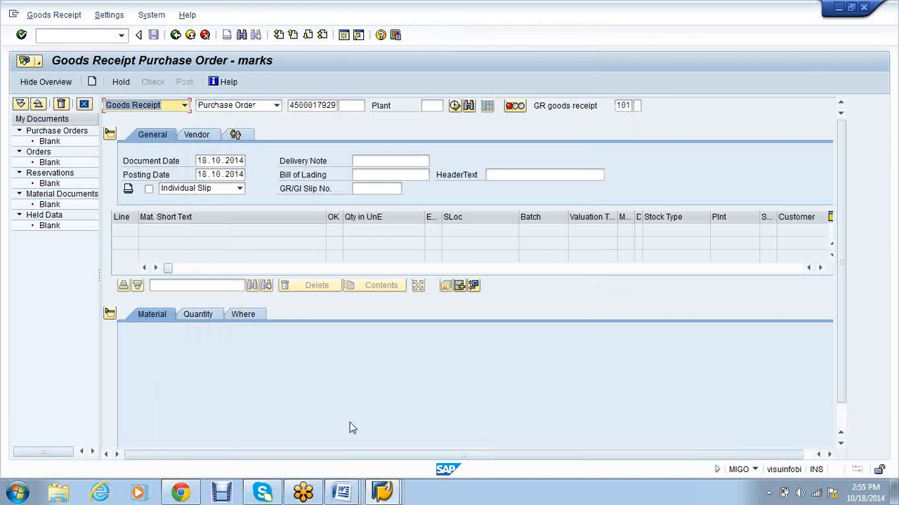
left_click(396, 500)
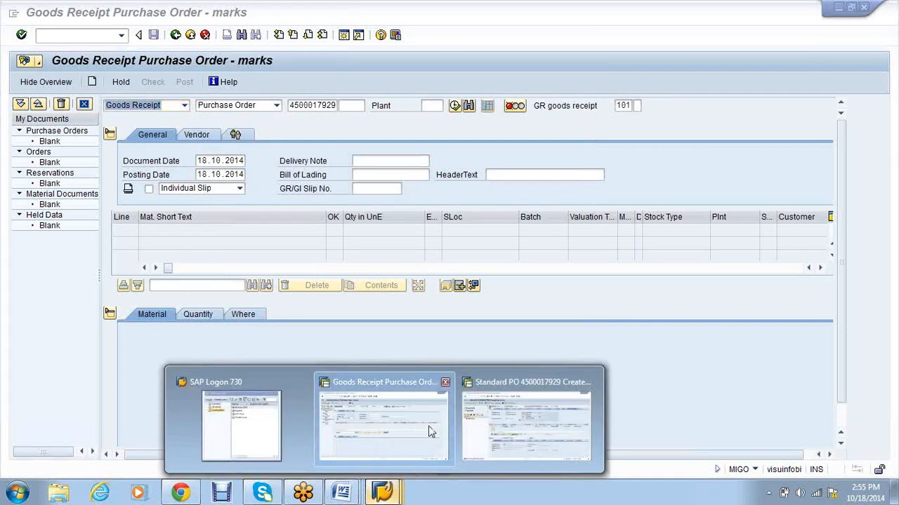
left_click(527, 424)
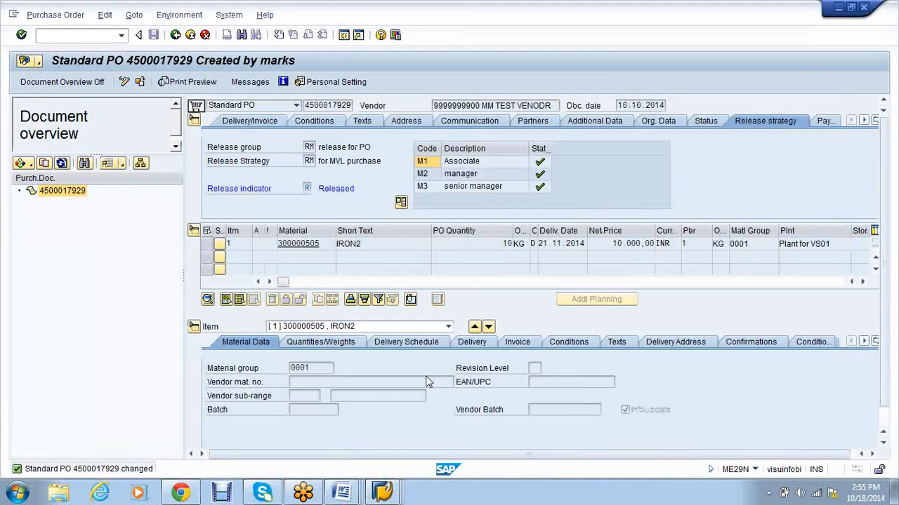
left_click(205, 36)
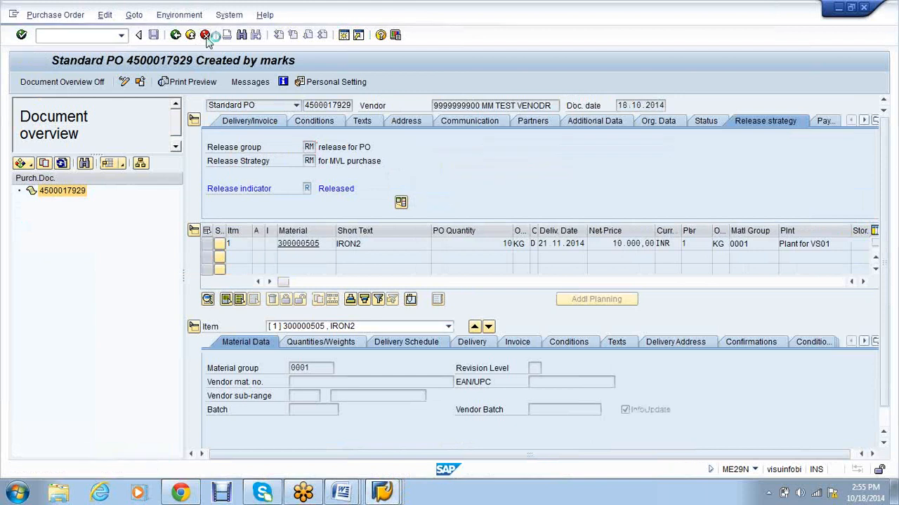
left_click(70, 35)
type("/nmi")
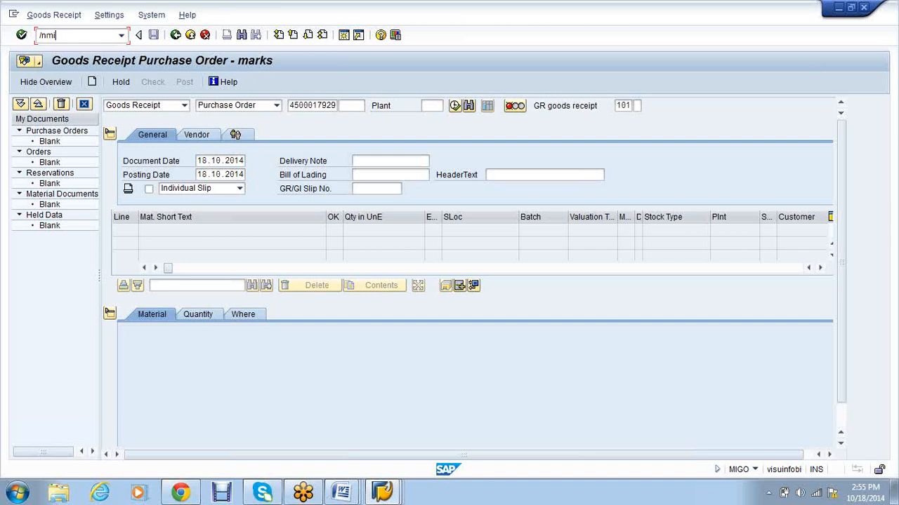
type("go")
key("Return")
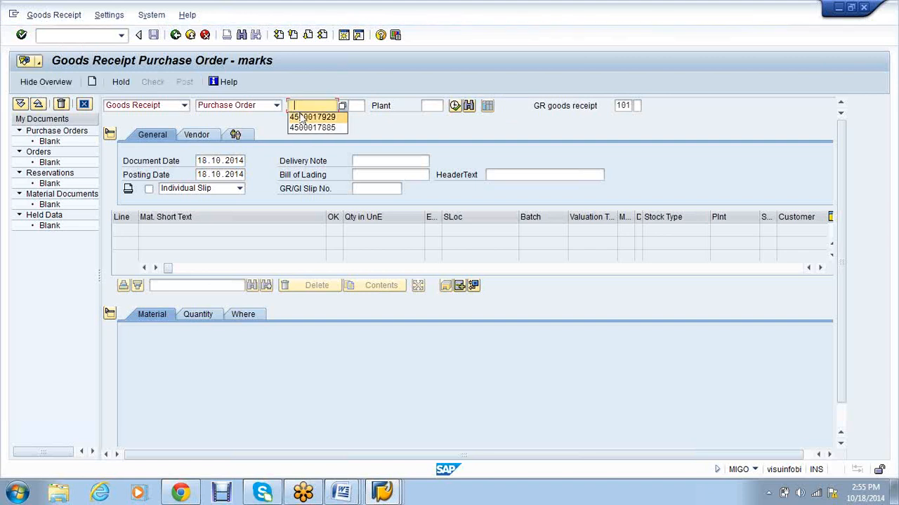
key("Return")
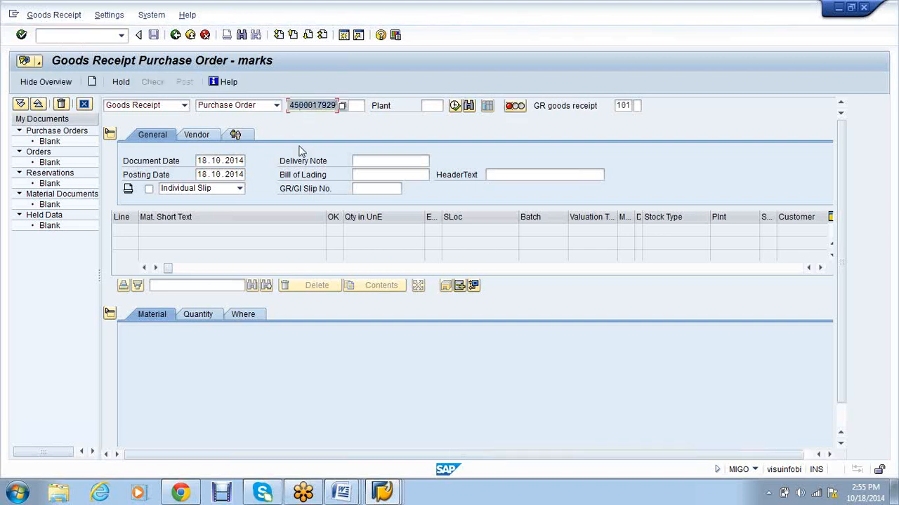
left_click(83, 35)
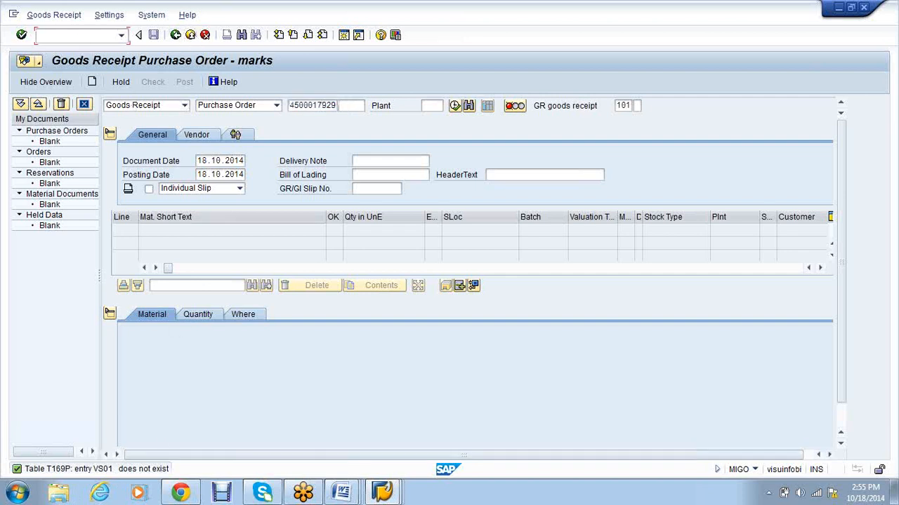
type("/nme23n")
key("Return")
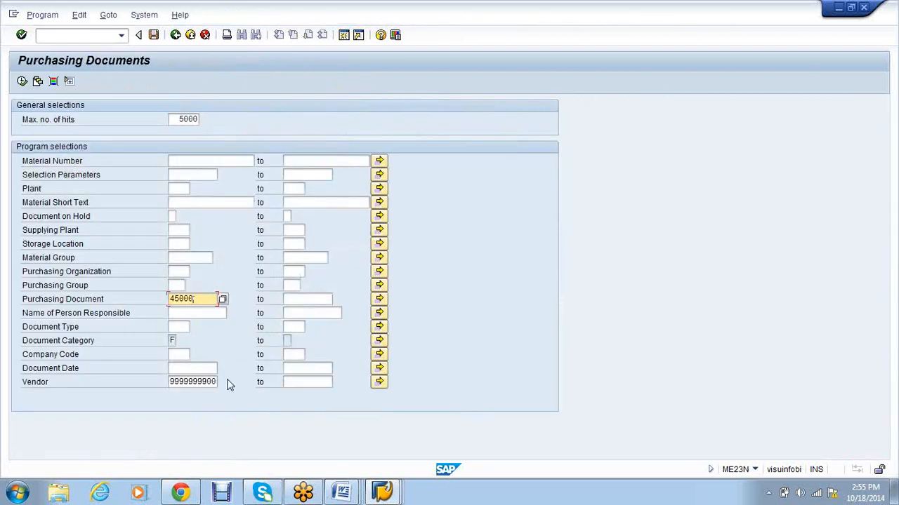
Step: Clear the document and vendor filters and search by storage location SAC1, which finds no data
key("BackSpace")
key("BackSpace")
key("BackSpace")
key("BackSpace")
key("BackSpace")
left_click(217, 384)
key("BackSpace")
key("BackSpace")
key("BackSpace")
key("BackSpace")
key("BackSpace")
key("BackSpace")
key("BackSpace")
key("BackSpace")
key("BackSpace")
key("BackSpace")
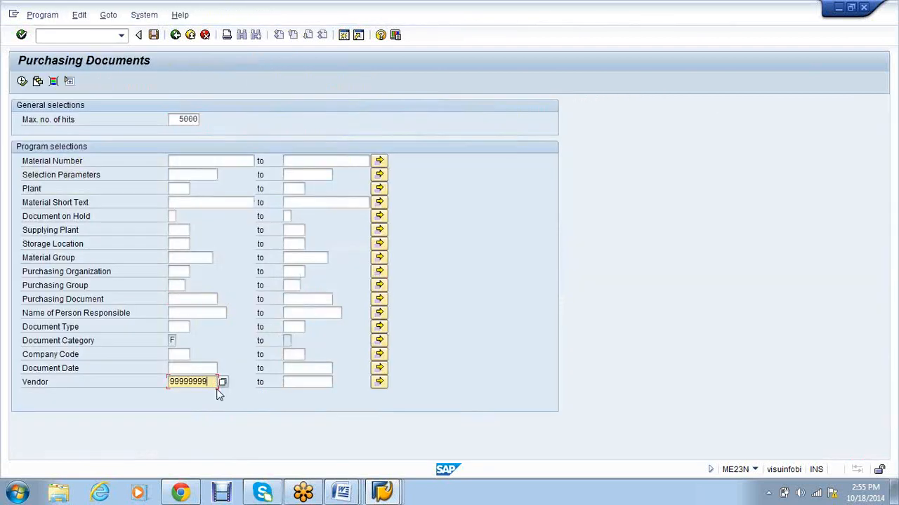
left_click(183, 246)
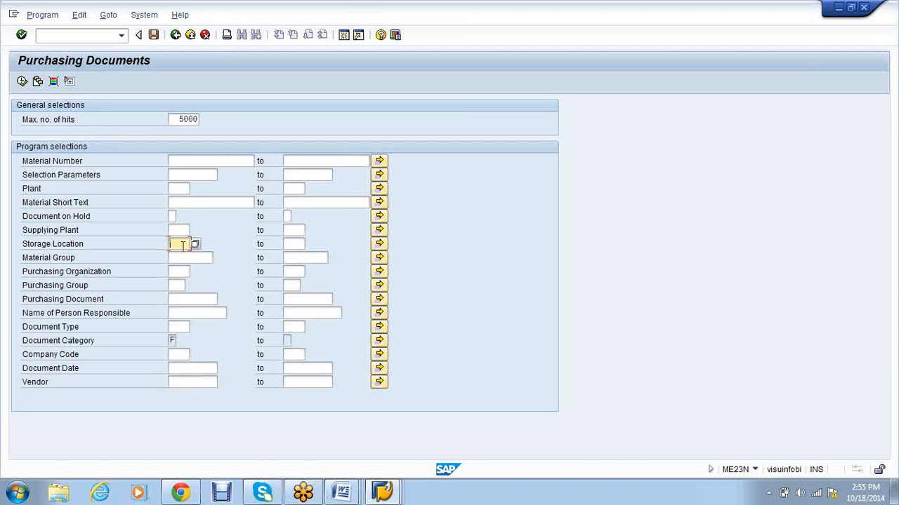
type("SAC1")
left_click(22, 81)
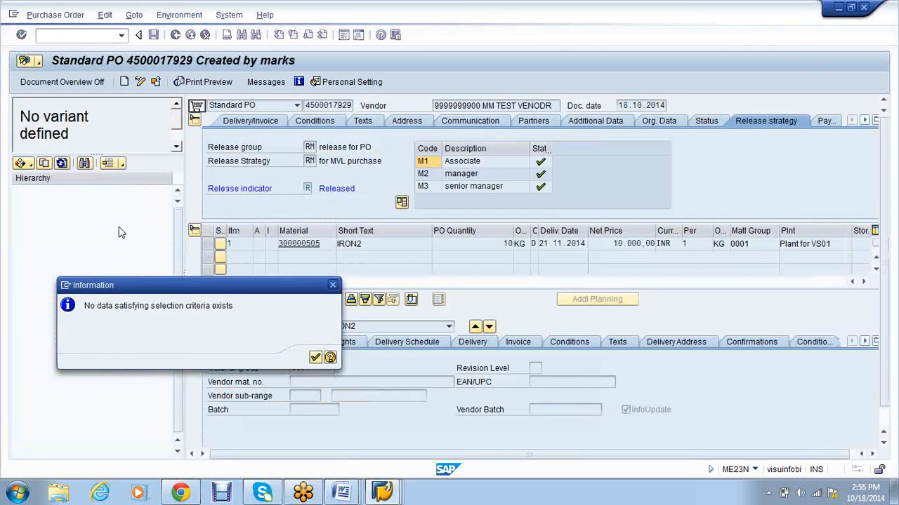
key("Return")
left_click(21, 163)
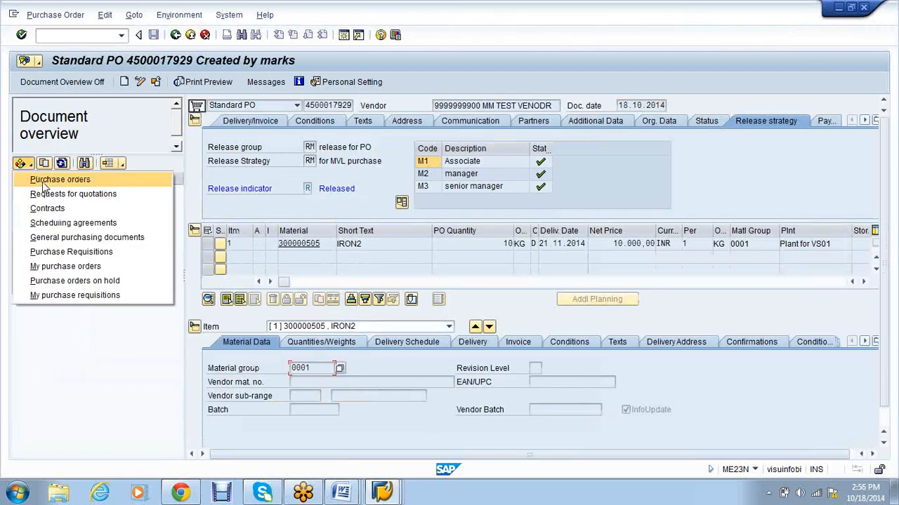
left_click(81, 281)
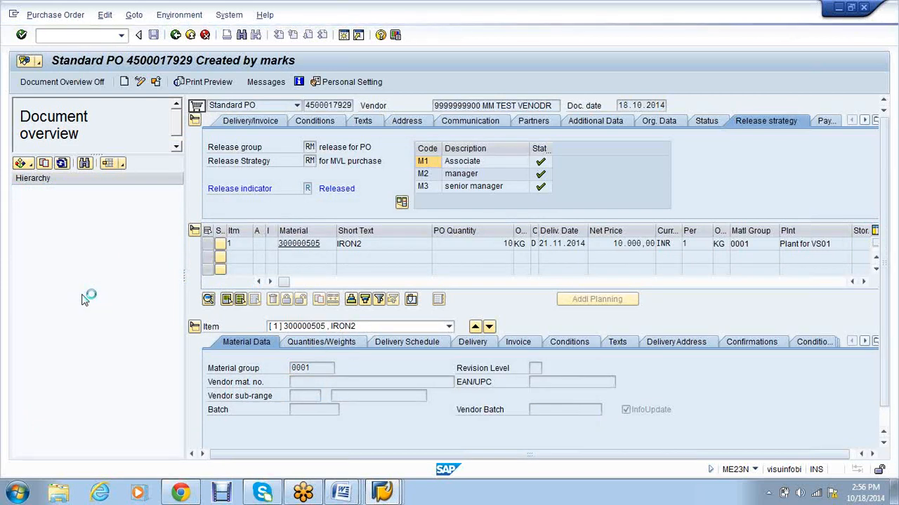
left_click(30, 168)
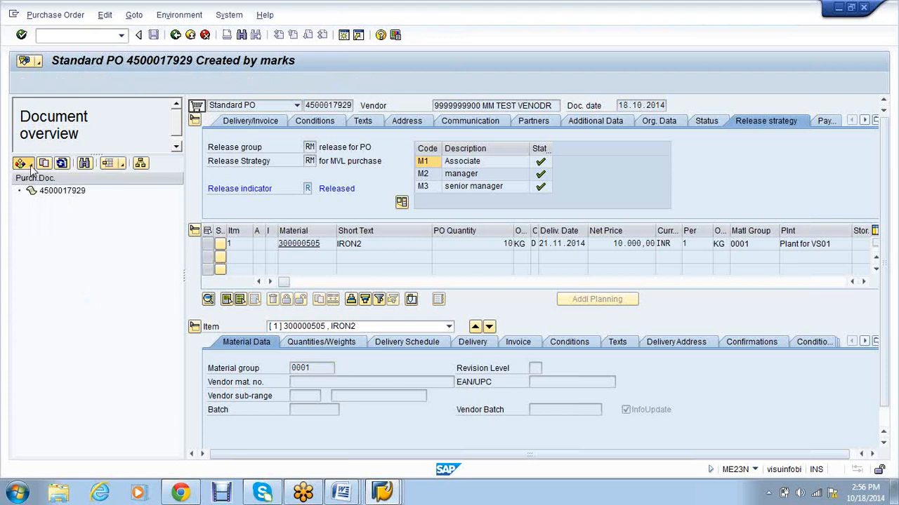
left_click(38, 376)
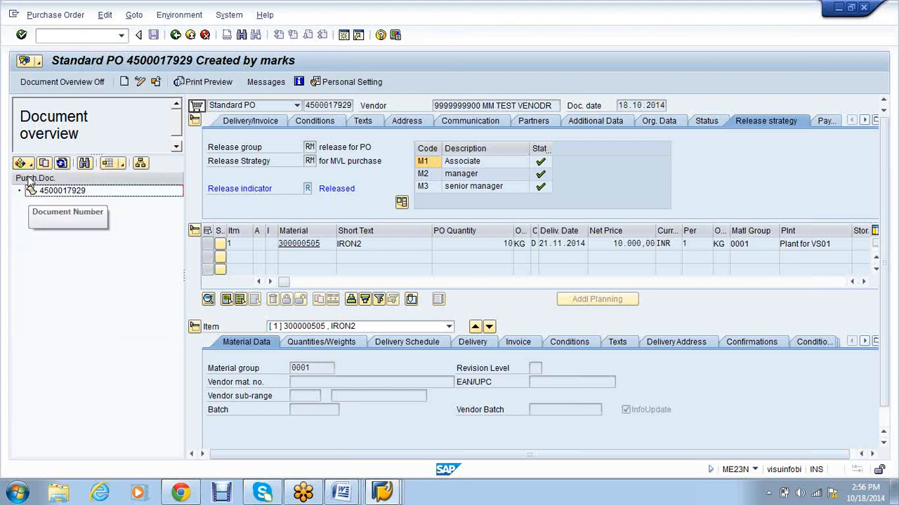
left_click(176, 36)
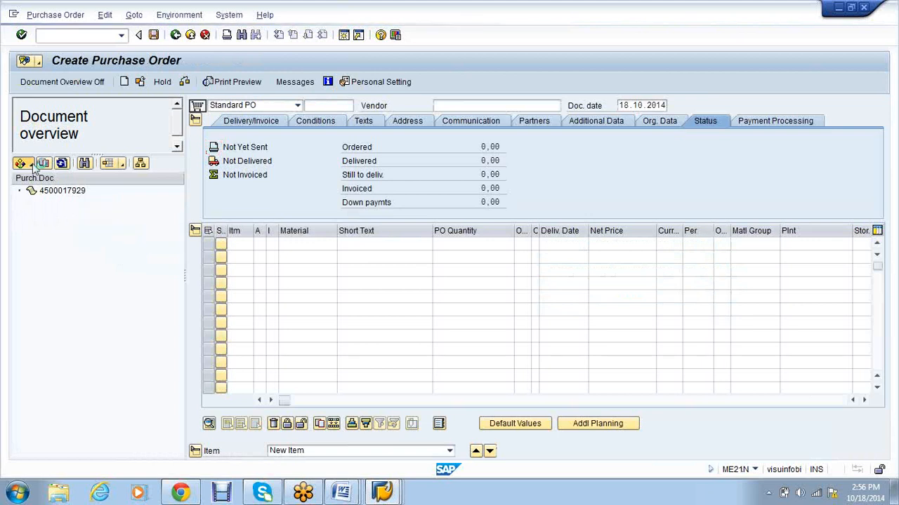
Step: Remove the My purchase orders variant and select the Purchase orders variant instead
left_click(32, 166)
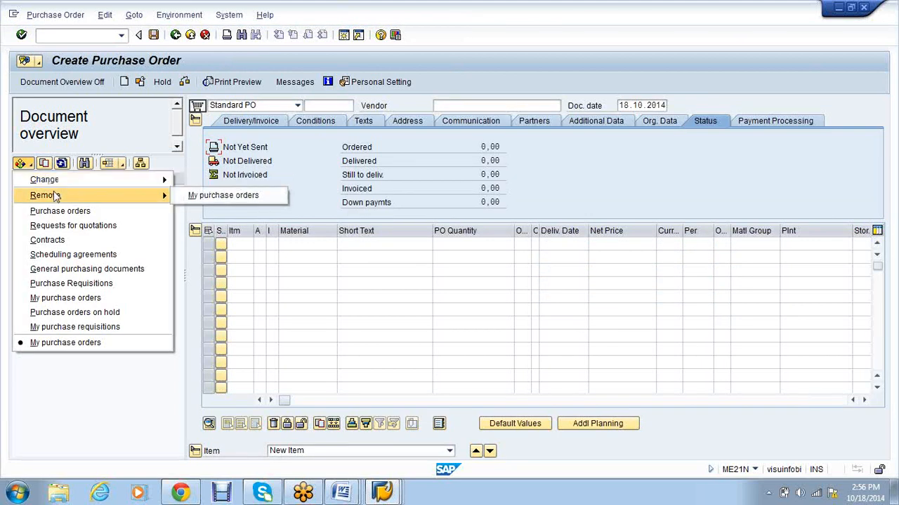
left_click(223, 195)
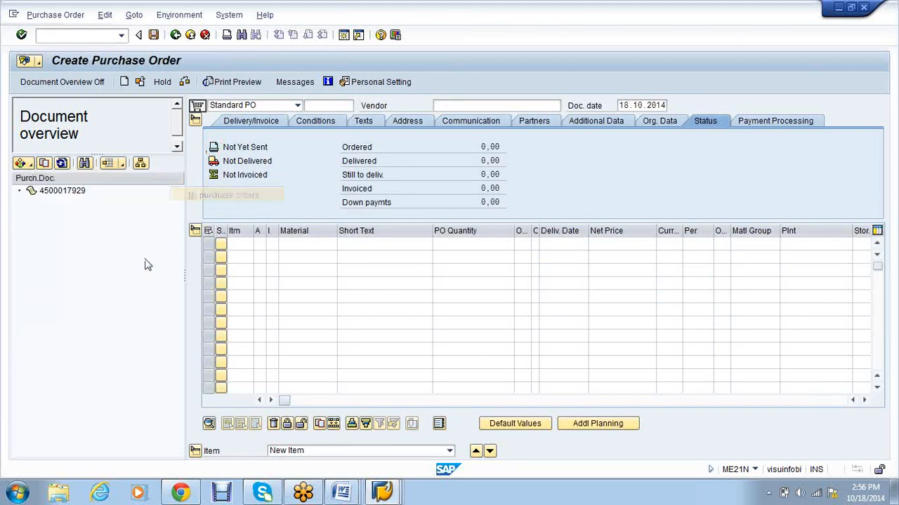
left_click(24, 166)
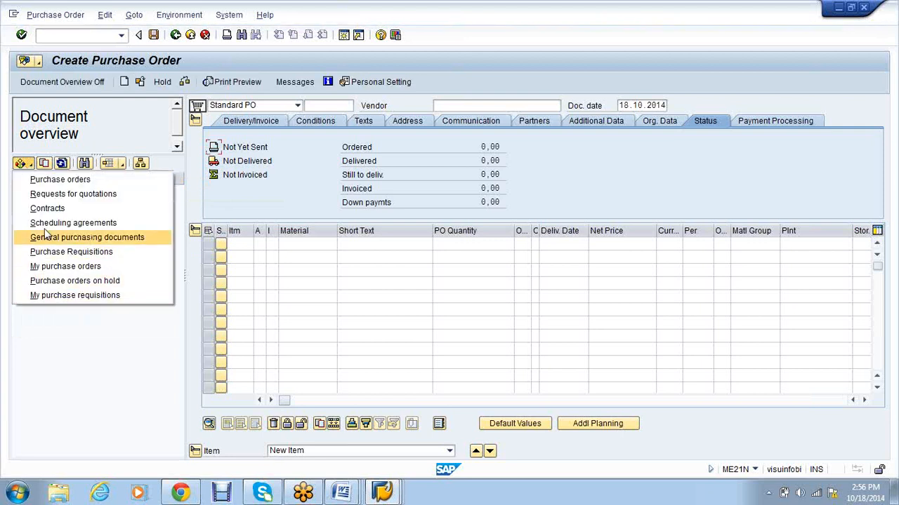
left_click(60, 181)
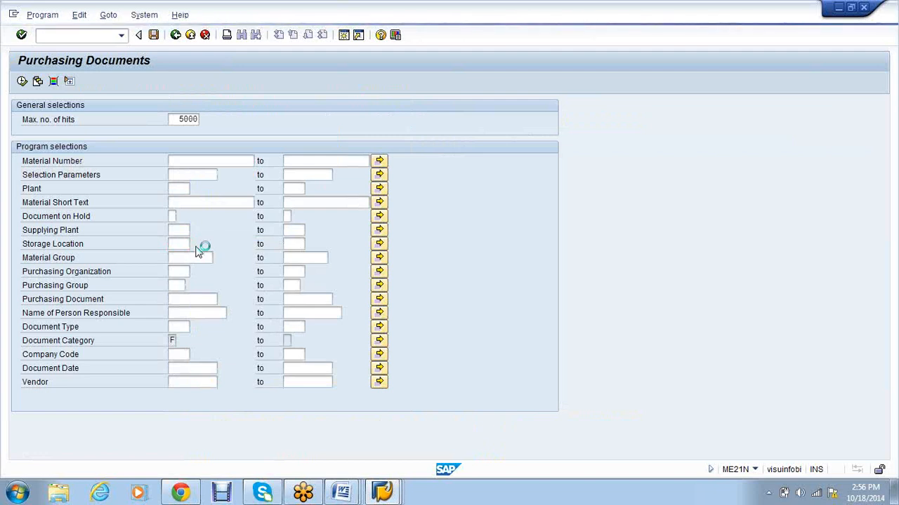
Step: Browse the storage location values, then restrict the selection to purchasing organization SA10
left_click(186, 245)
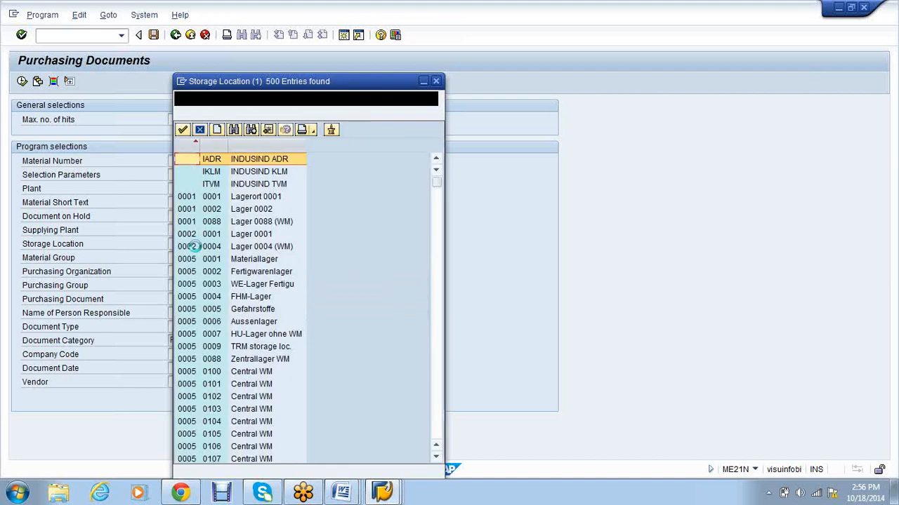
scroll(275, 276, "down", 15)
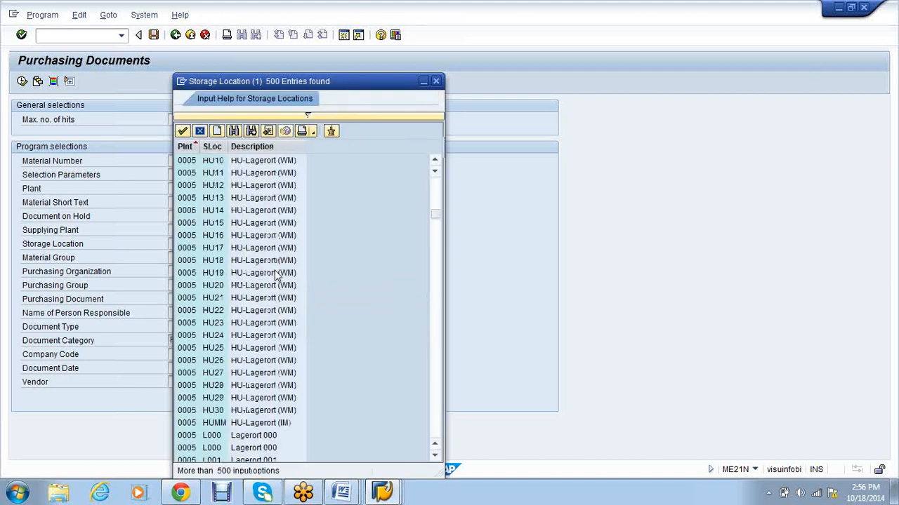
scroll(281, 295, "down", 15)
scroll(295, 319, "down", 15)
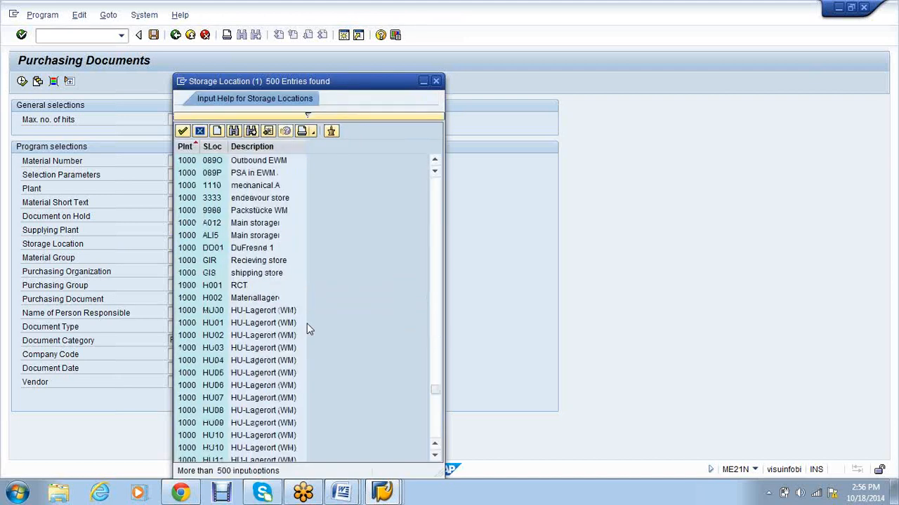
key("Escape")
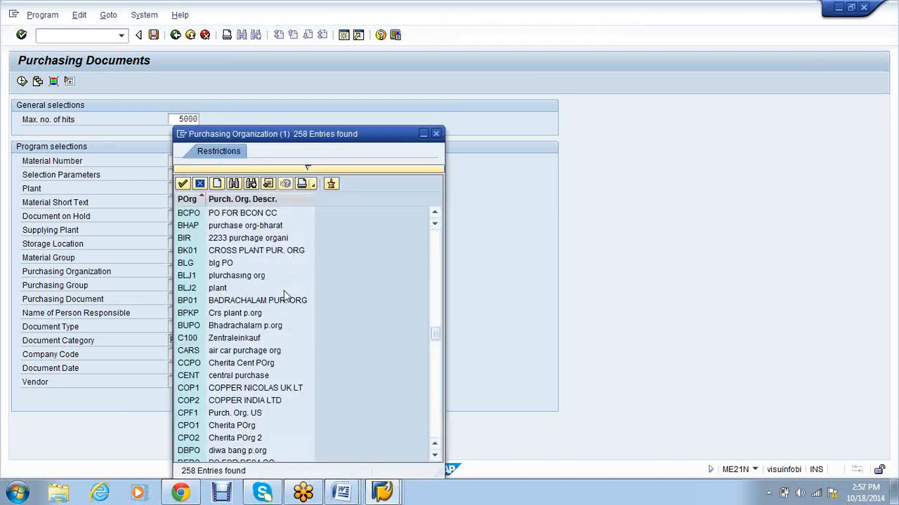
scroll(287, 309, "down", 10)
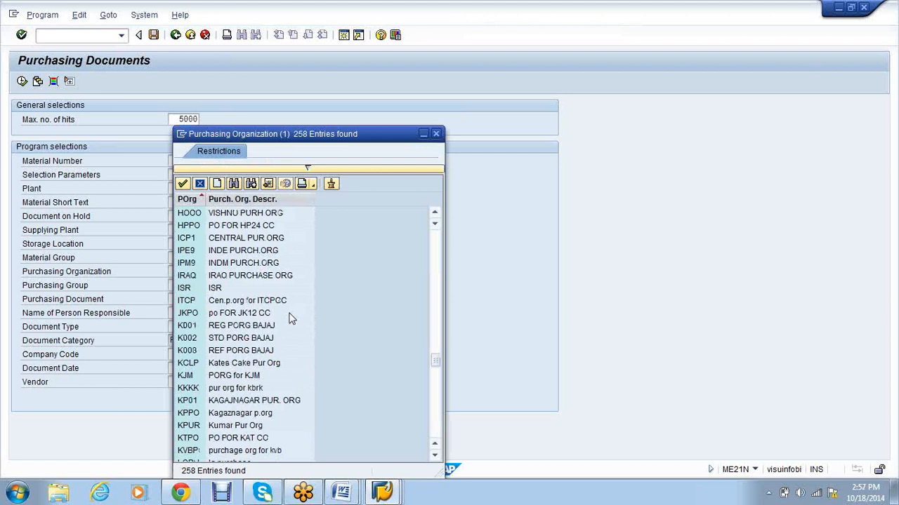
scroll(292, 318, "down", 5)
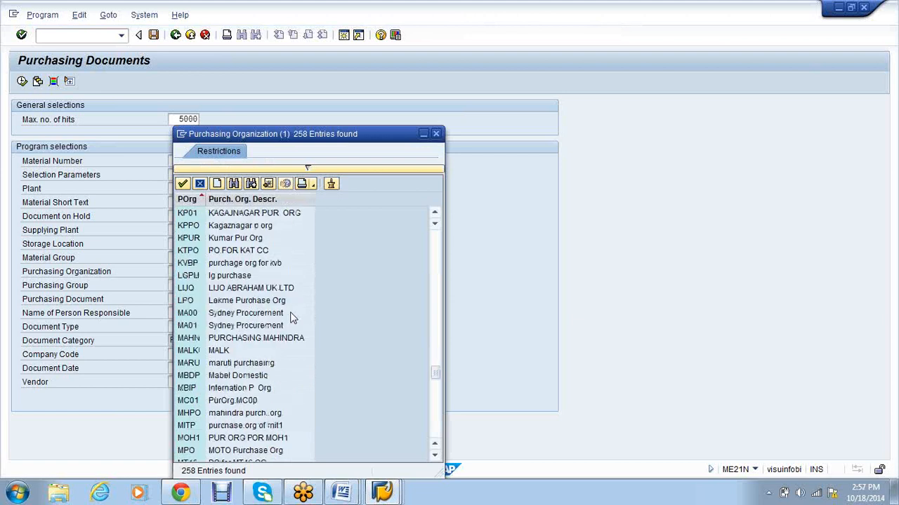
scroll(292, 318, "down", 6)
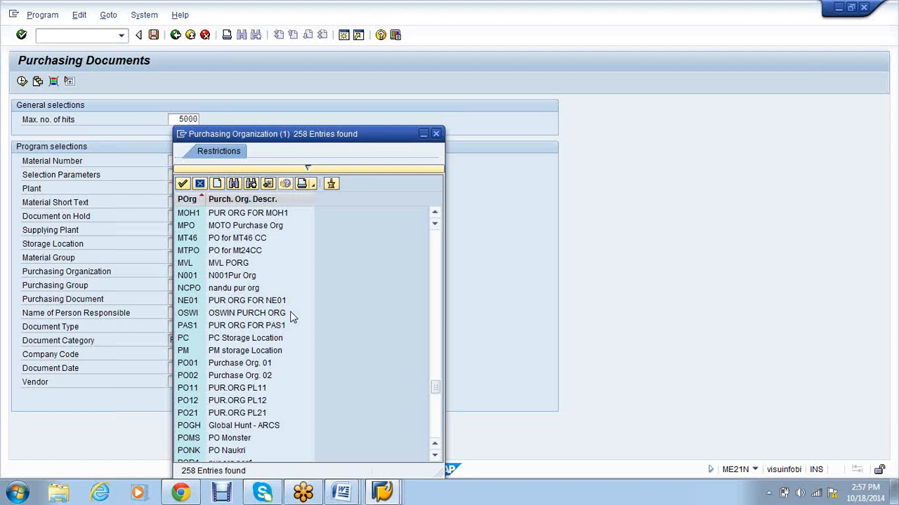
scroll(292, 318, "down", 8)
left_click(248, 400)
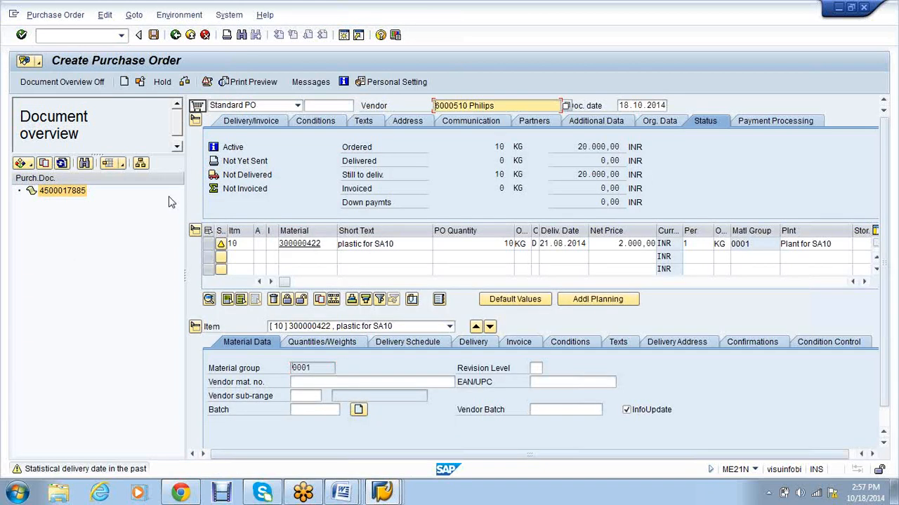
Step: Check the purchase order entries for errors
left_click(887, 35)
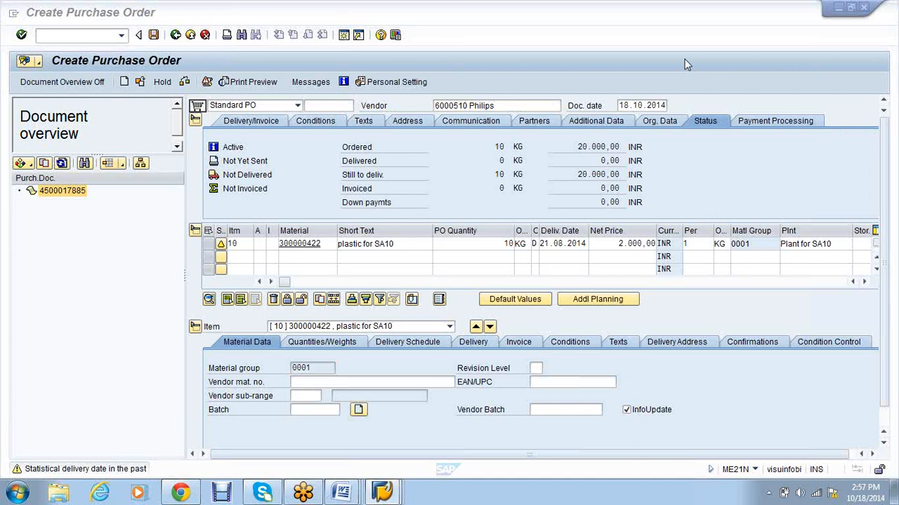
left_click(586, 328)
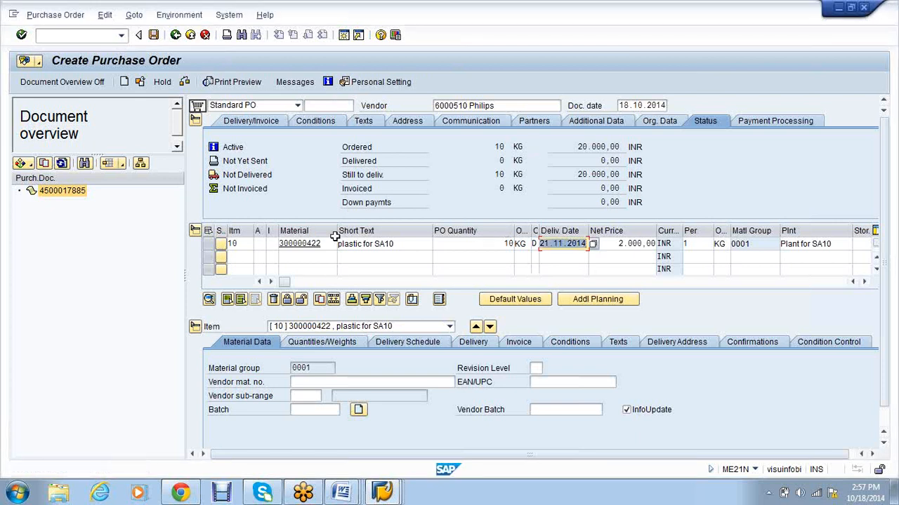
left_click(185, 82)
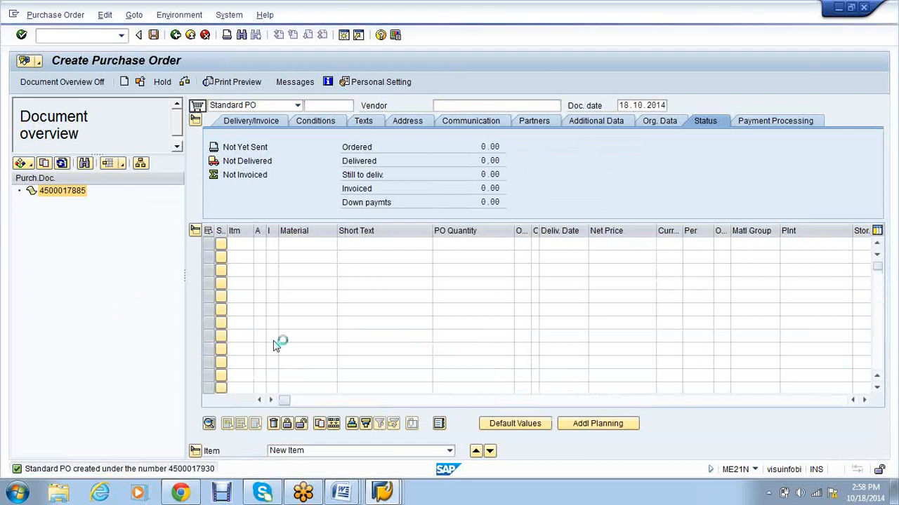
double_click(463, 97)
right_click(443, 99)
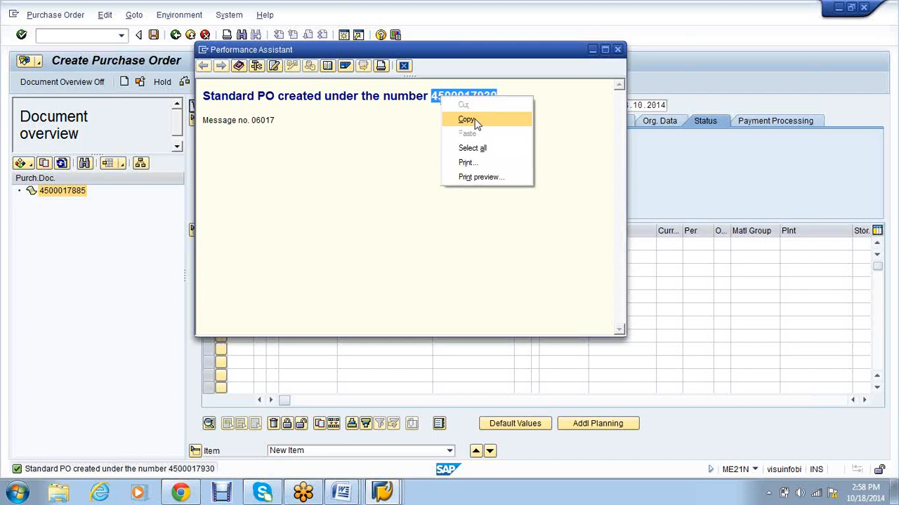
left_click(471, 121)
left_click(356, 494)
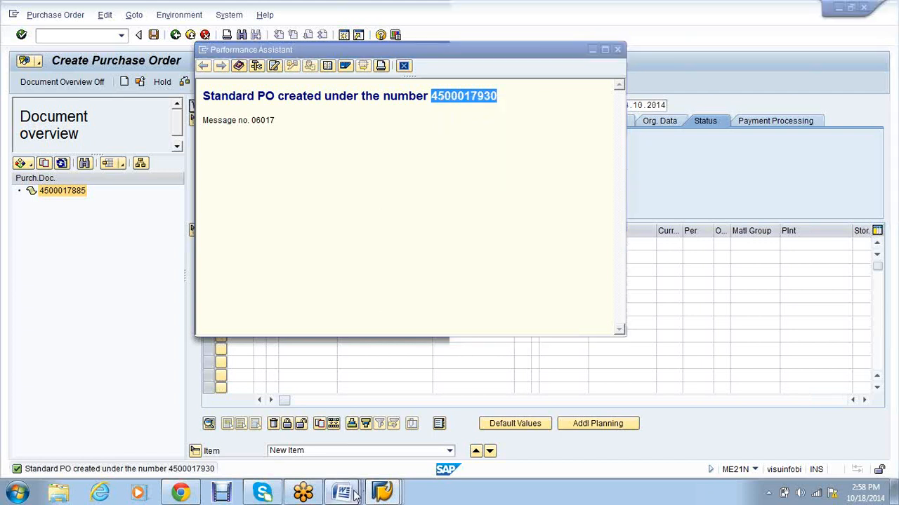
left_click(355, 495)
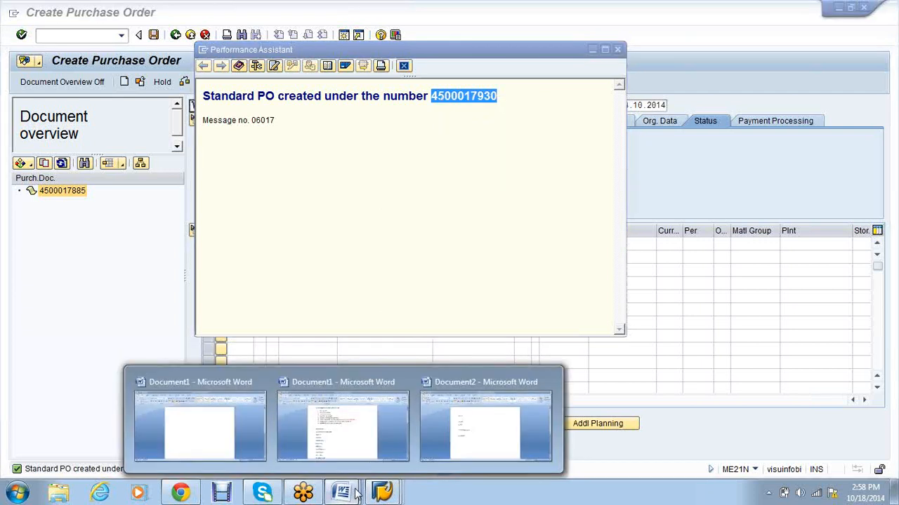
left_click(485, 421)
key("ctrl+v")
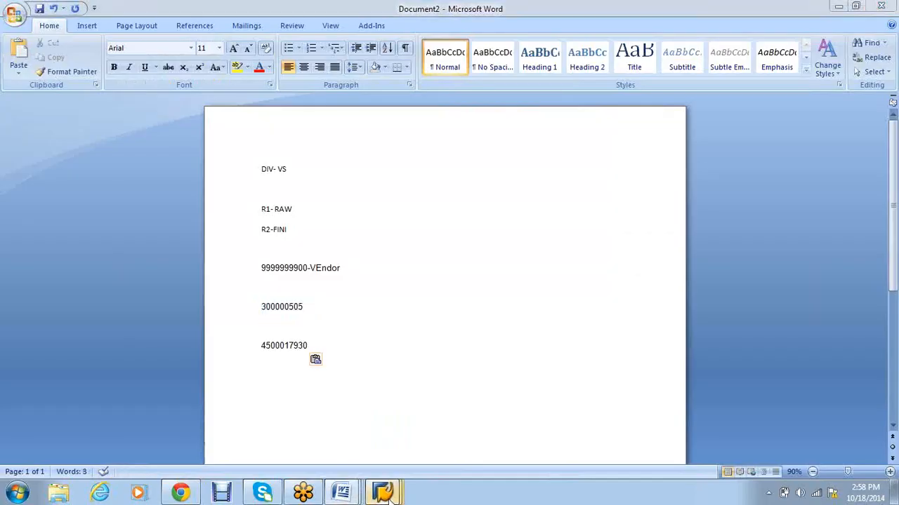
Step: Close the PO message window and start goods receipt with /nmigo
left_click(385, 493)
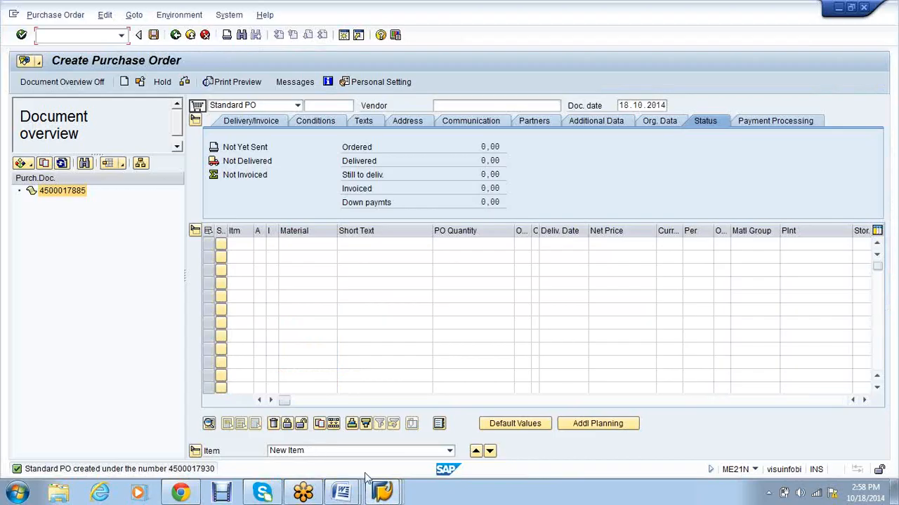
left_click(382, 493)
left_click(558, 433)
key("Escape")
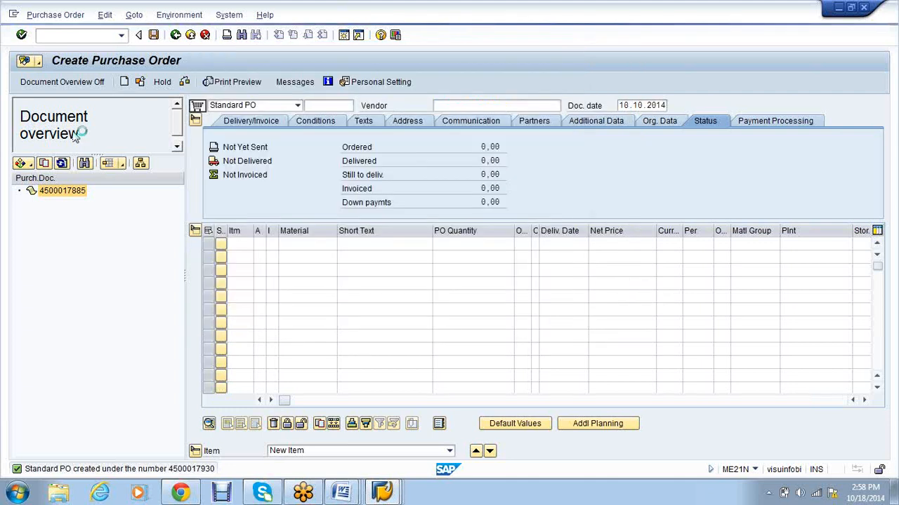
type("/nmigo")
key("Return")
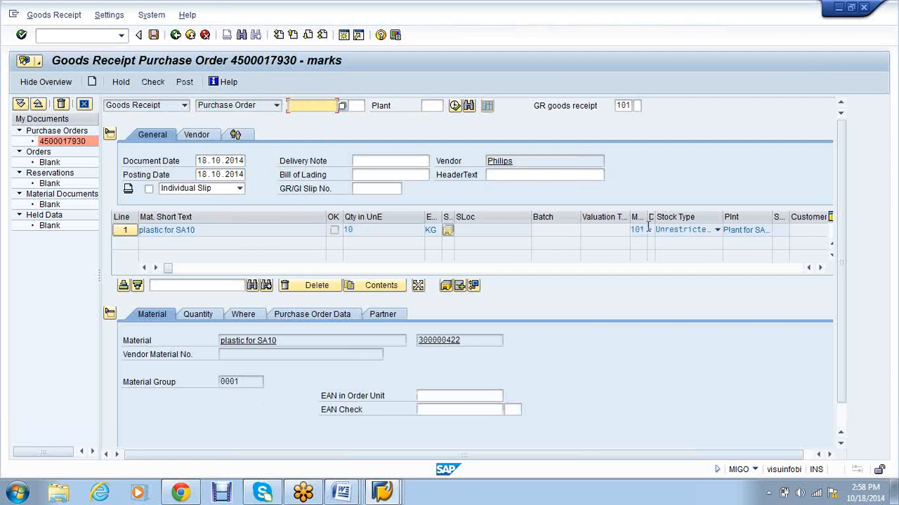
Step: Set the receipt item's storage location to SA10 and mark the item OK
left_click_drag(654, 217, 665, 218)
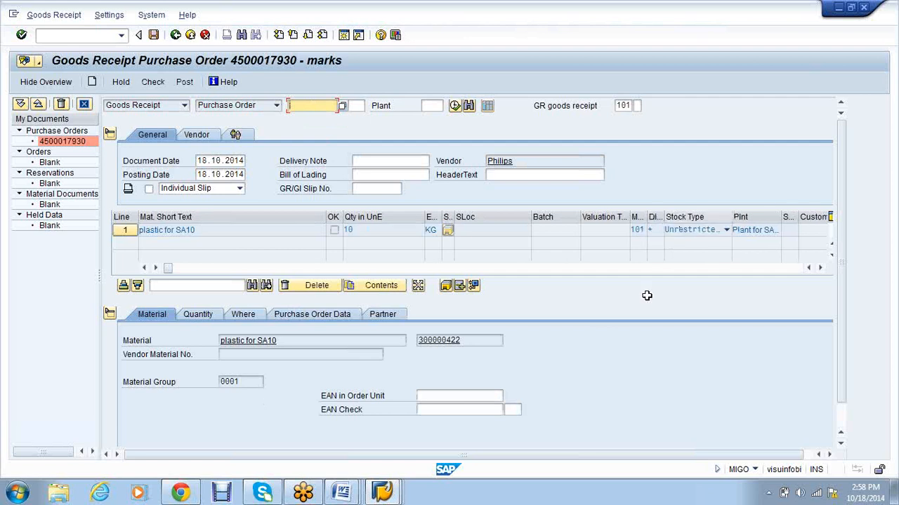
left_click(243, 315)
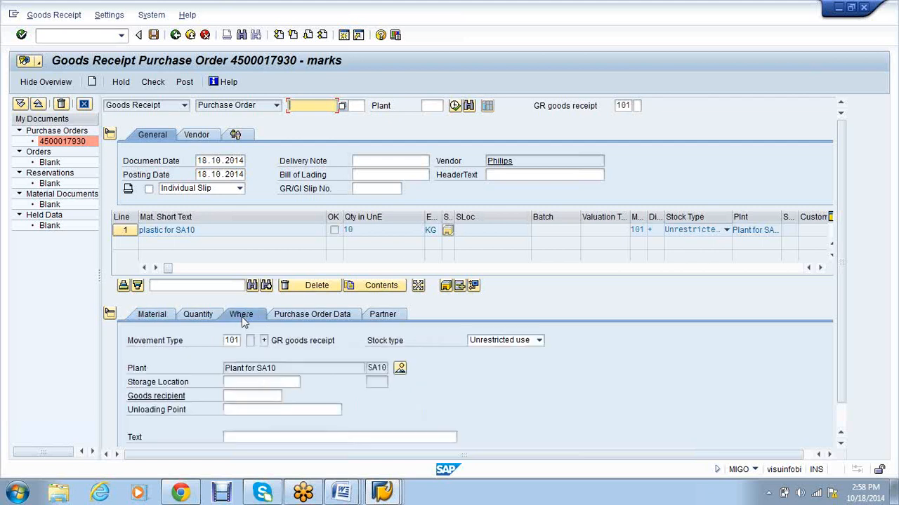
left_click(243, 383)
left_click(243, 384)
type("S")
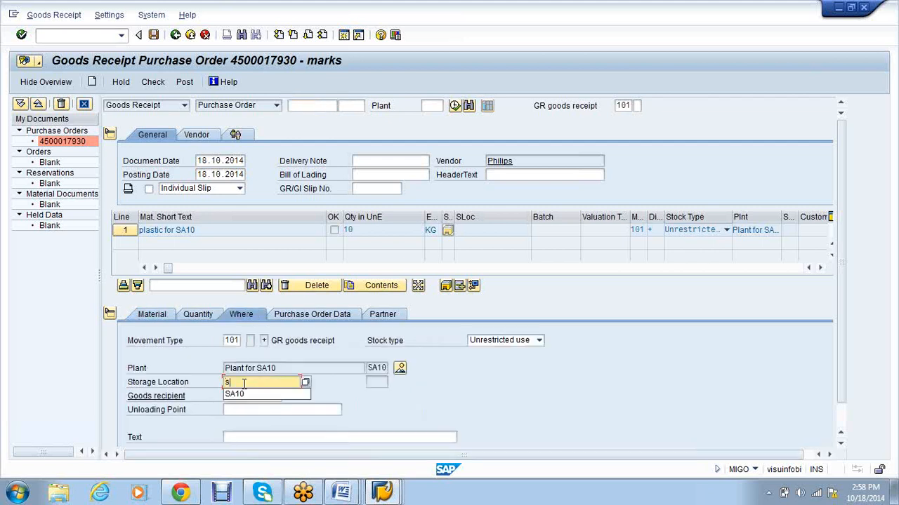
left_click(241, 396)
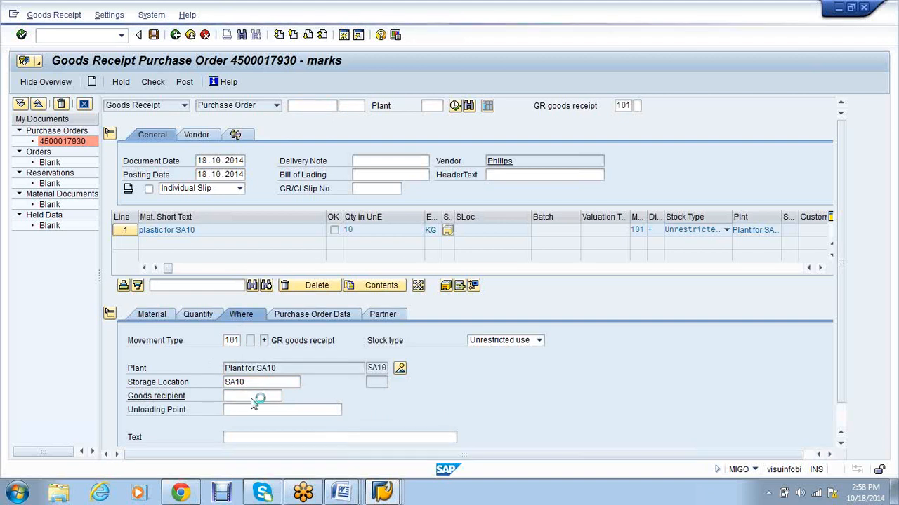
scroll(522, 398, "down", 1)
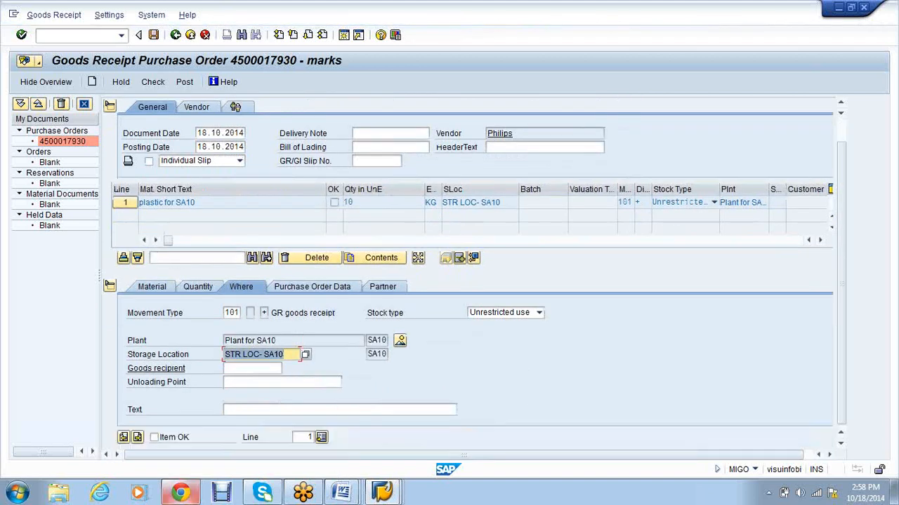
left_click(154, 438)
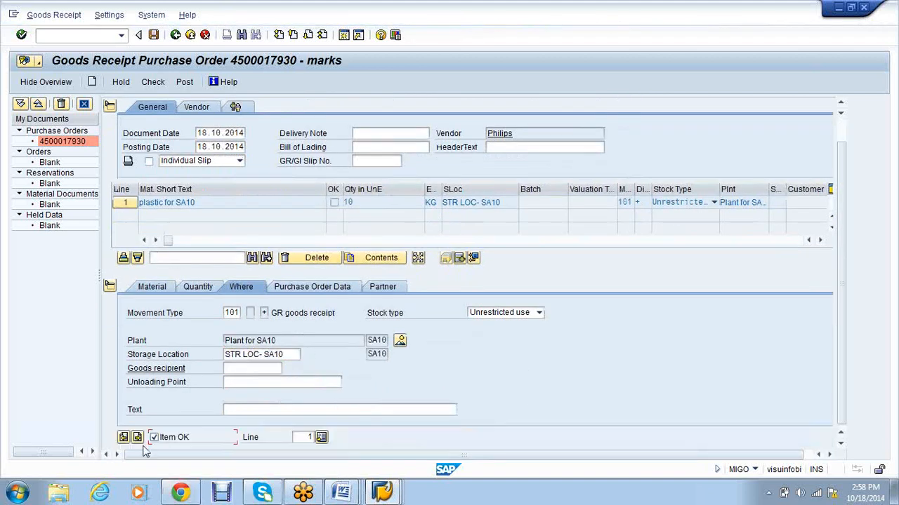
left_click(382, 133)
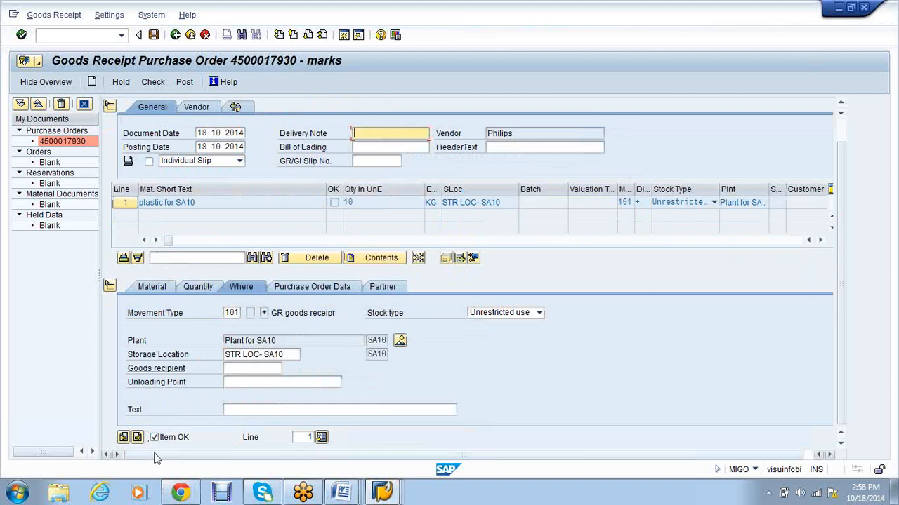
Step: Check the goods receipt, dismiss the posting-period error log, and open MMRV in a new session
left_click(157, 83)
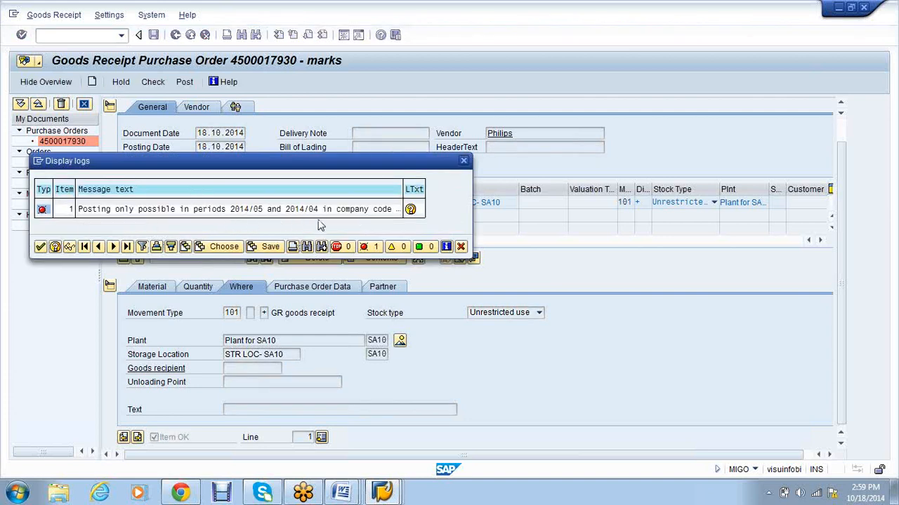
left_click(461, 247)
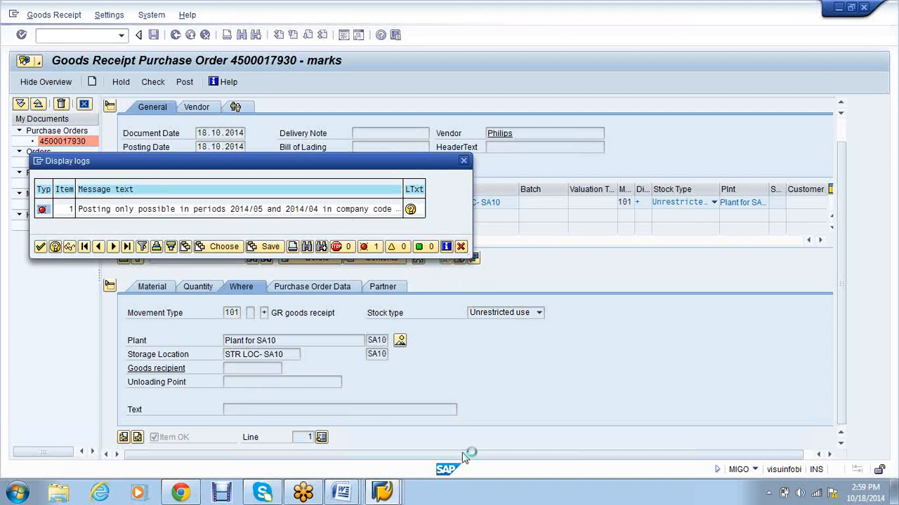
left_click(399, 498)
type("mmrv")
key("Return")
Step: Display SA10's posting period settings in MMRV
type("sa10")
key("Return")
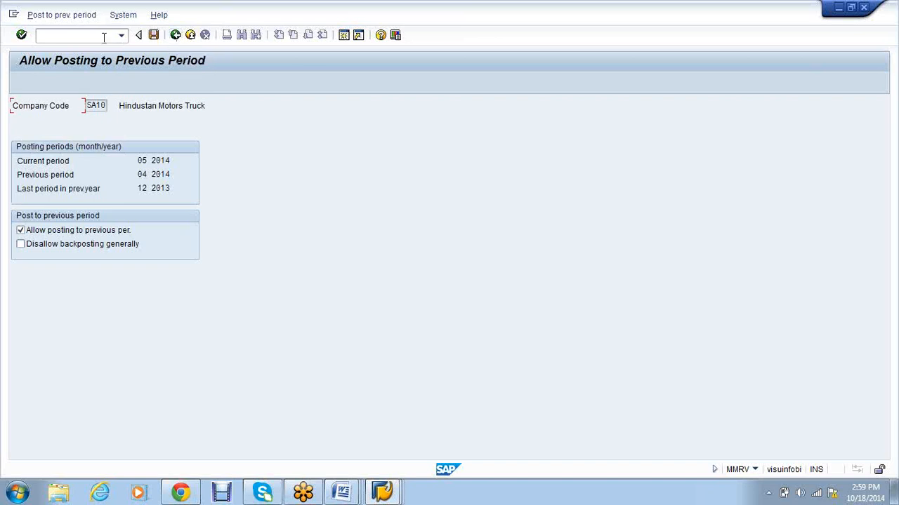
left_click(397, 495)
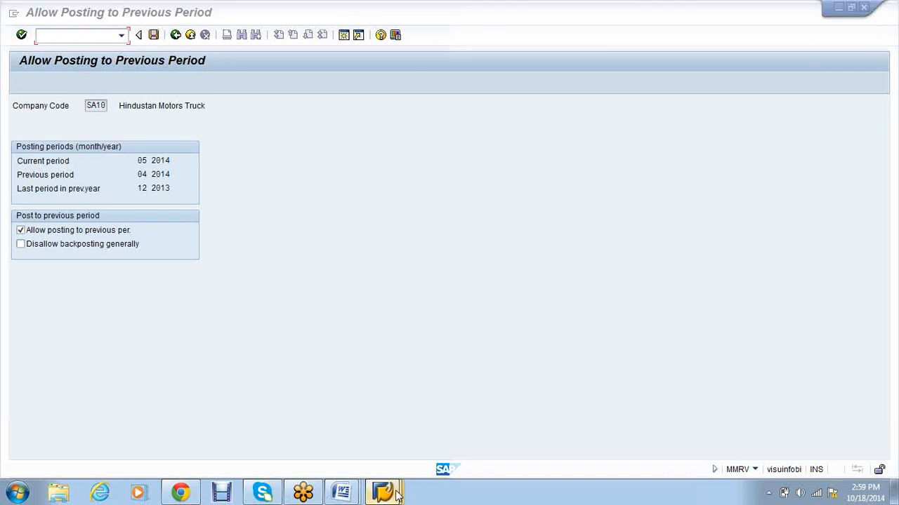
left_click(460, 449)
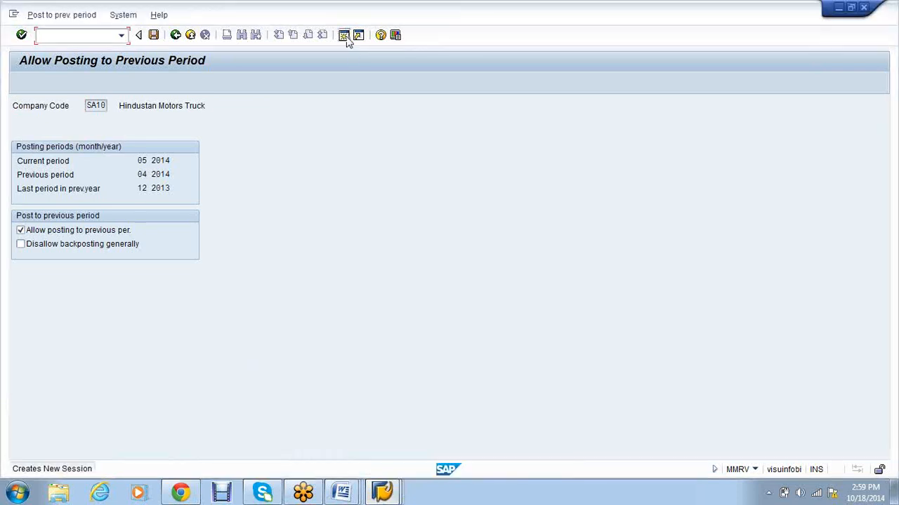
Step: Run MMPV period closing for period 5, fiscal year 2014
key("F3")
type("mmpv")
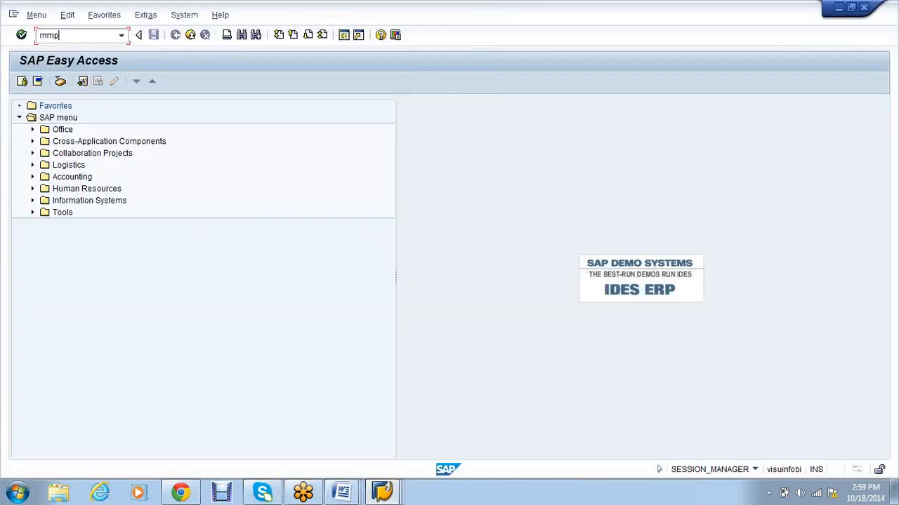
key("Return")
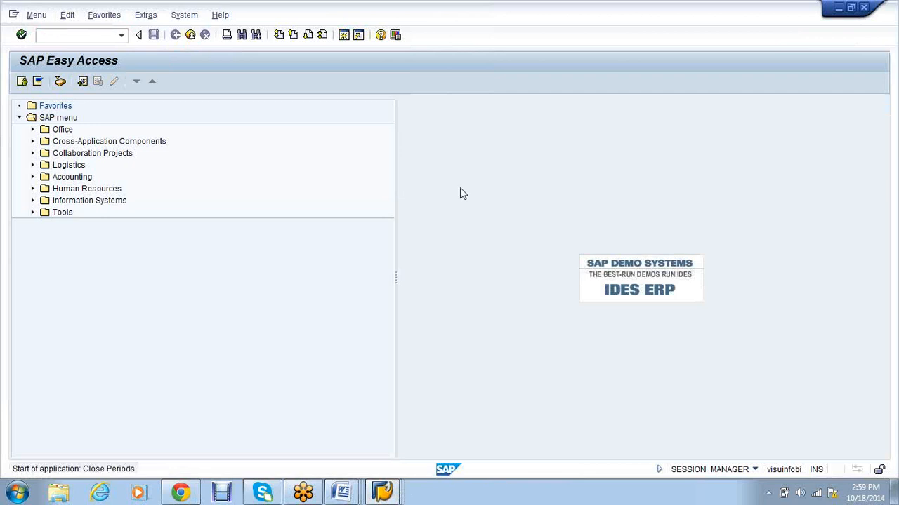
left_click(174, 203)
left_click(387, 500)
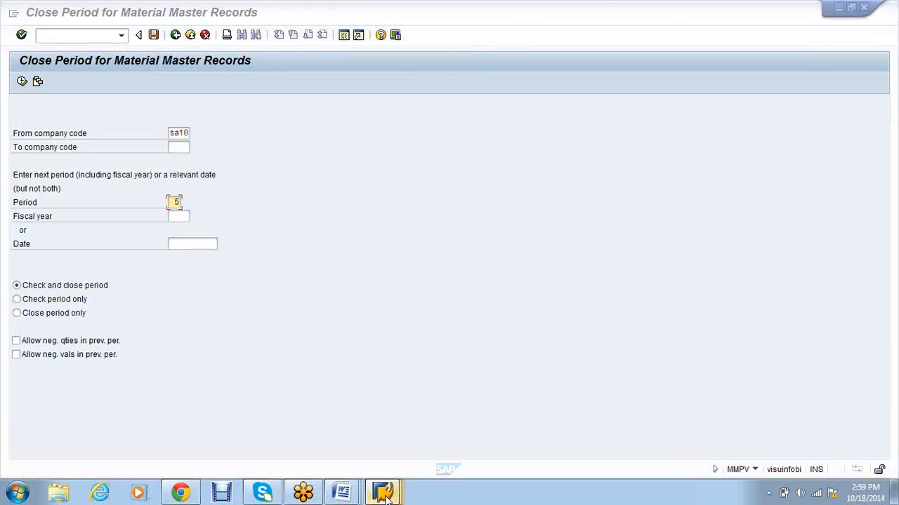
left_click(447, 432)
left_click(175, 35)
left_click(393, 493)
mouse_move(398, 495)
left_click(541, 431)
left_click(178, 216)
type("2014")
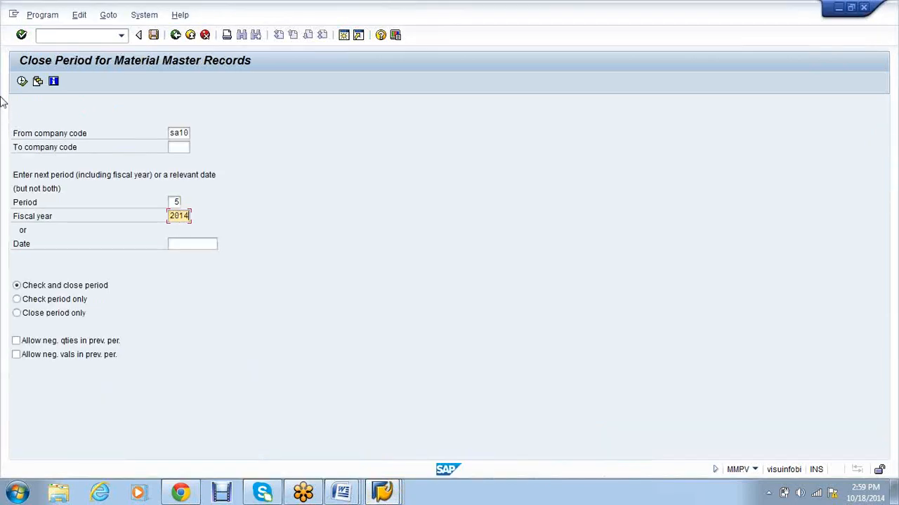
left_click(22, 81)
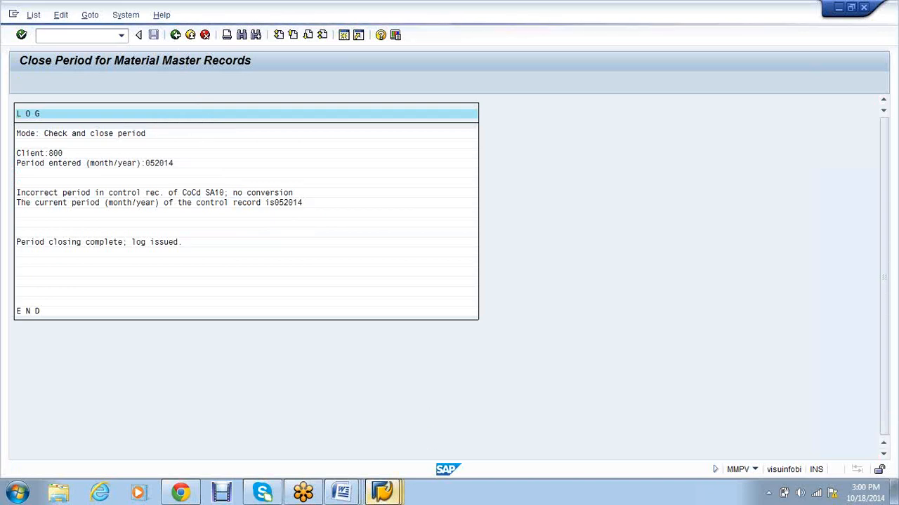
Step: Recheck the MMRV periods and rerun MMPV with period 6
left_click(390, 492)
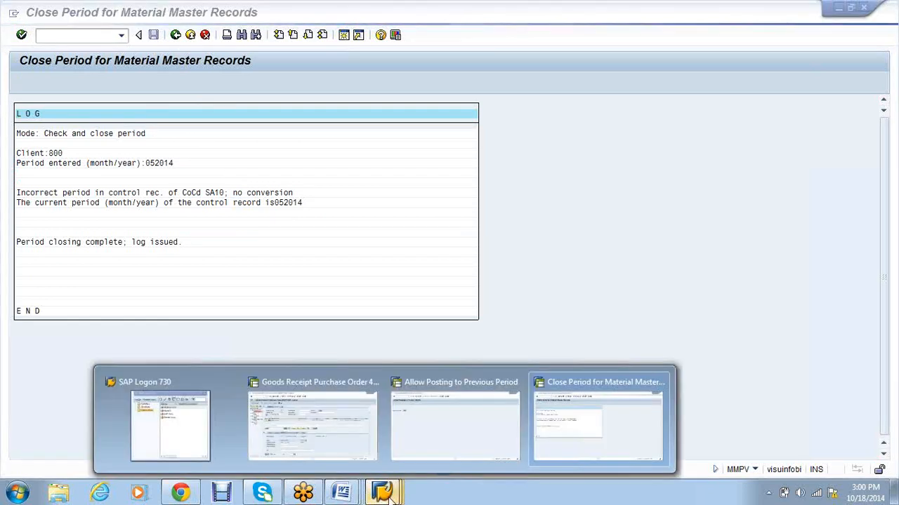
left_click(437, 421)
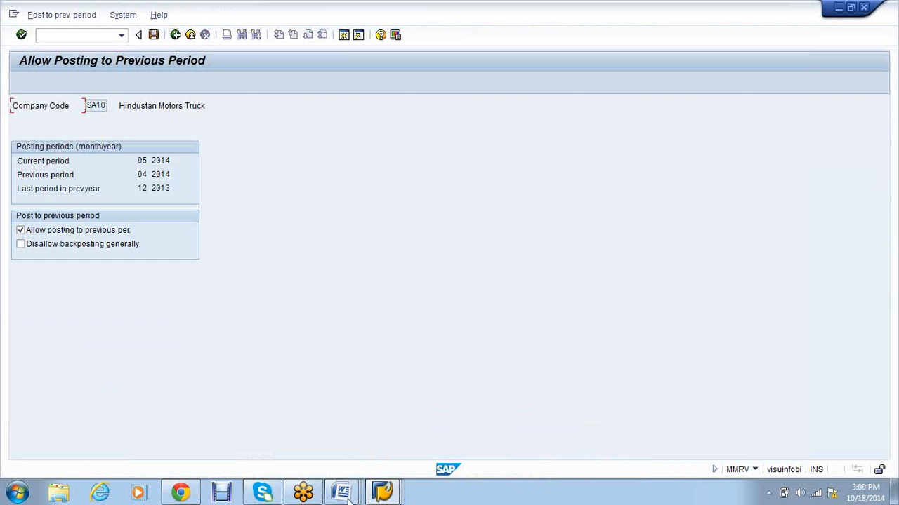
left_click(383, 492)
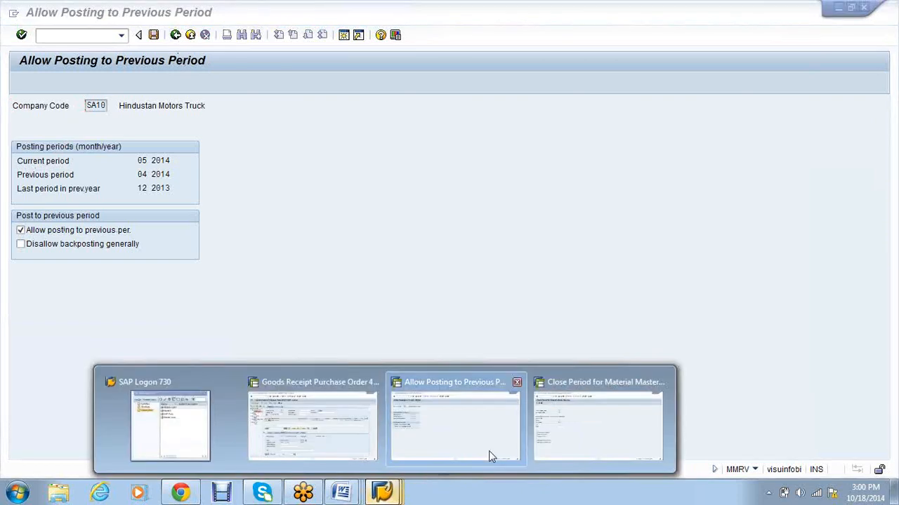
left_click(592, 421)
type("6")
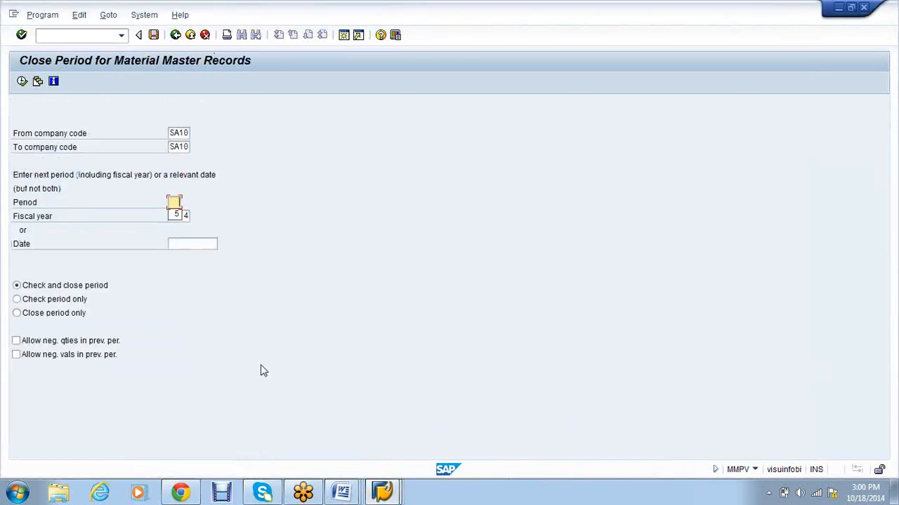
left_click(23, 83)
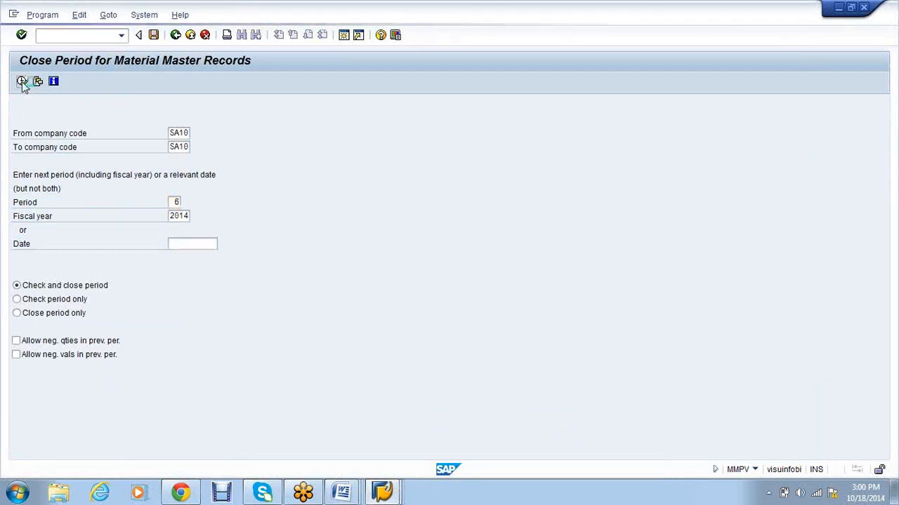
Step: Refresh SA10's posting periods in MMRV to confirm the period 6 close
left_click(387, 485)
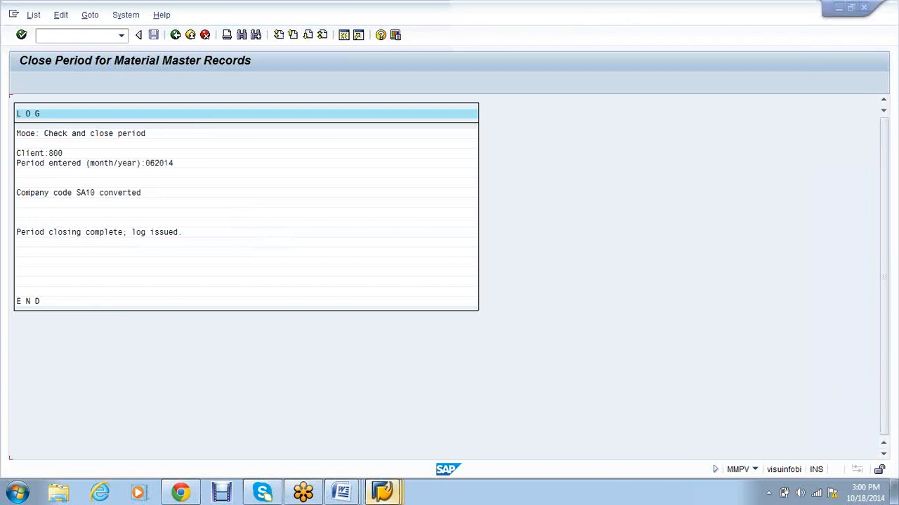
left_click(418, 425)
left_click(175, 34)
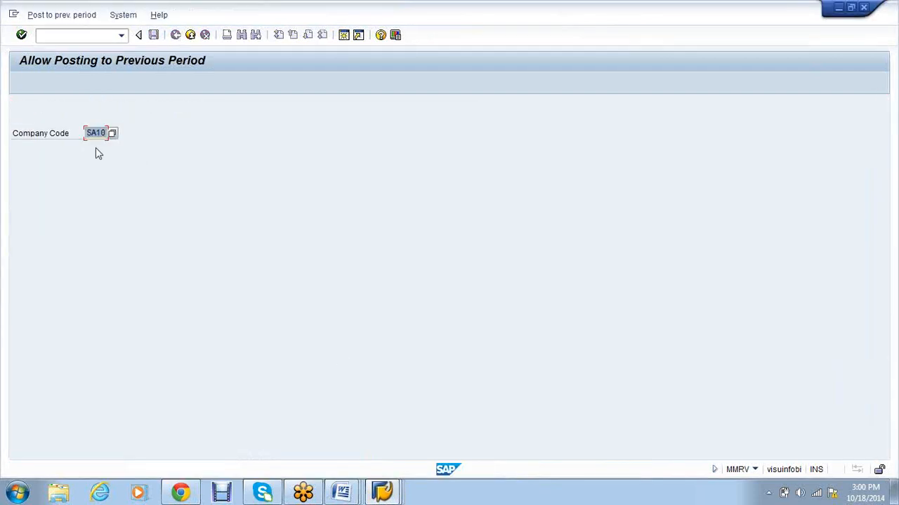
key("Return")
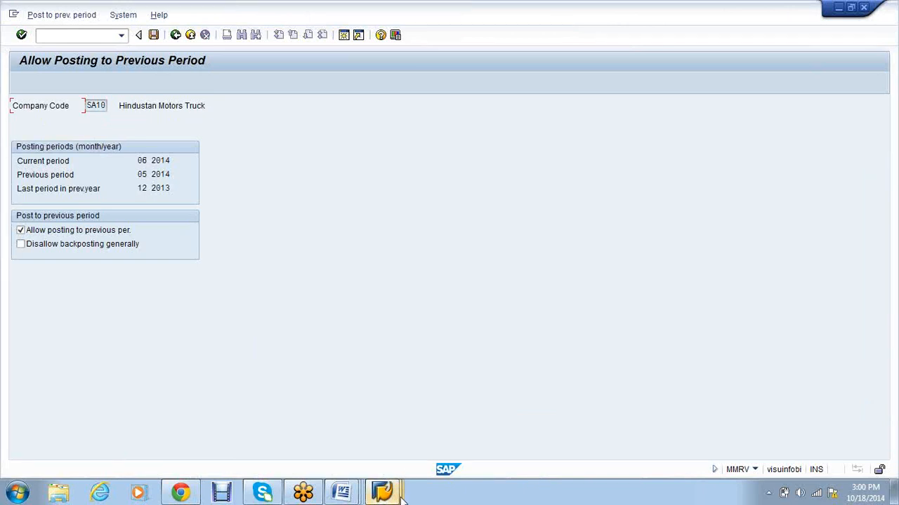
mouse_move(397, 497)
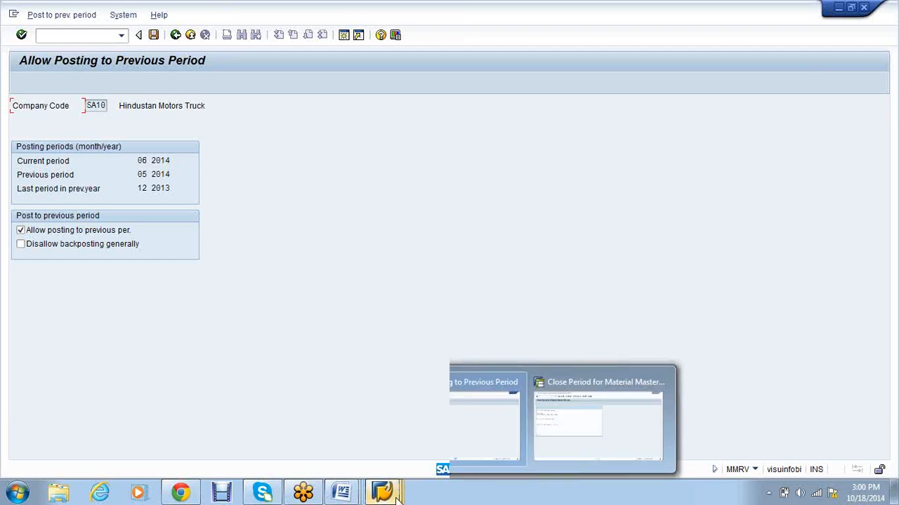
left_click(564, 434)
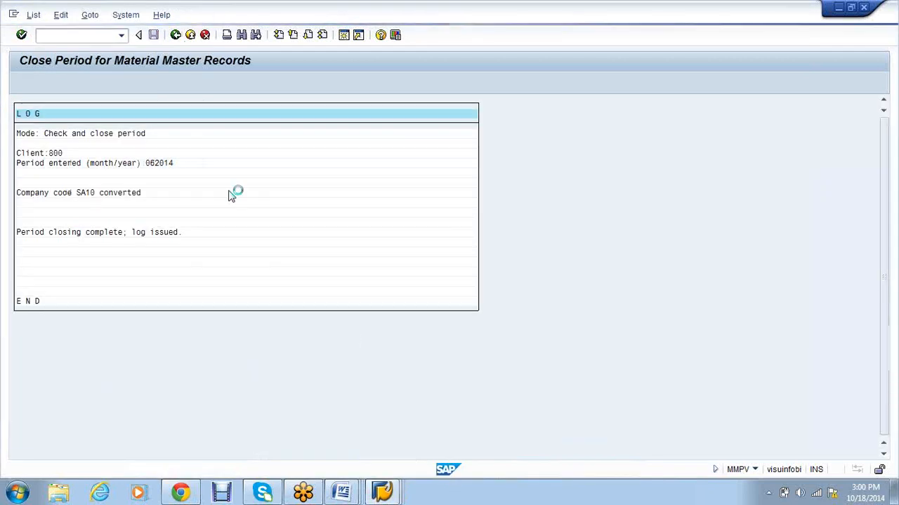
Step: Change the MMPV period to 7 and run the period close for 07/2014
left_click(175, 202)
key("BackSpace")
type("7")
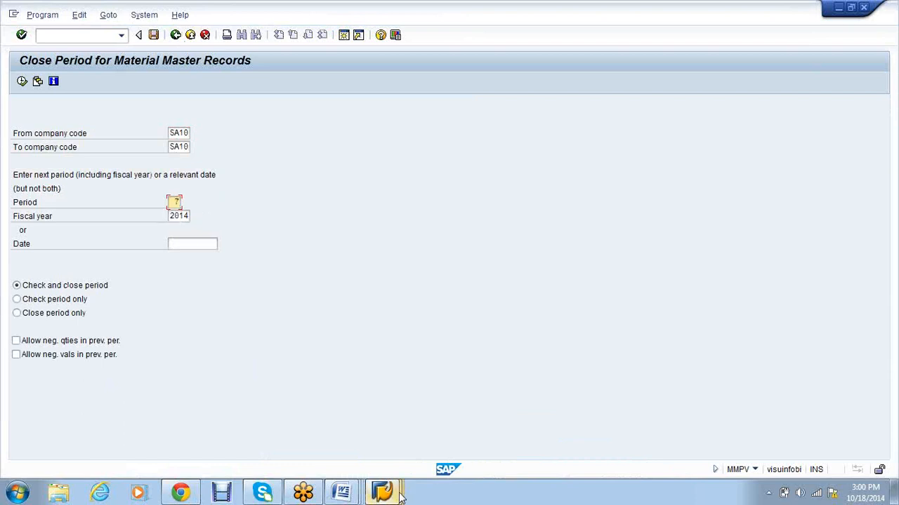
left_click(399, 494)
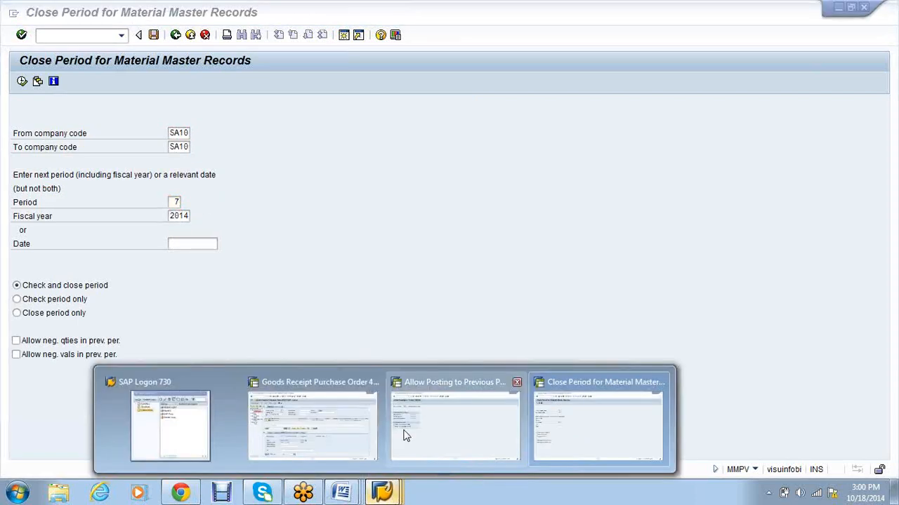
left_click(406, 436)
left_click(176, 34)
mouse_move(393, 495)
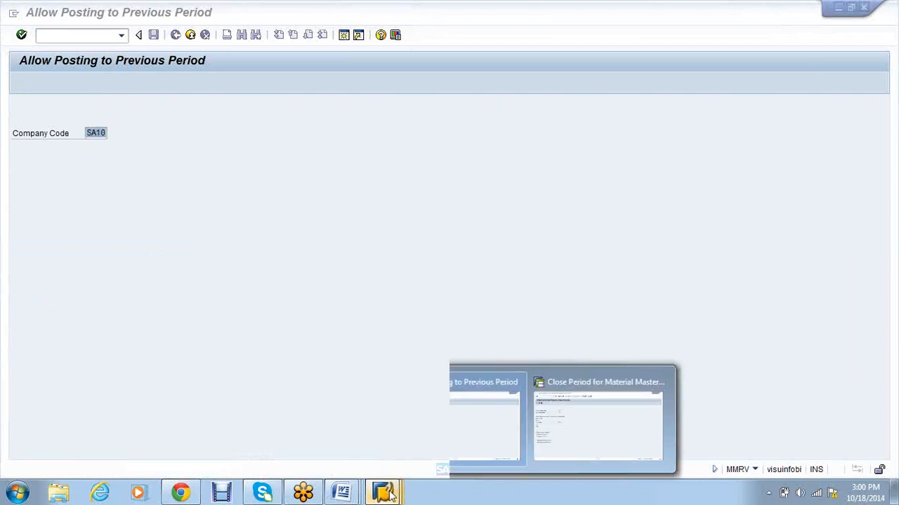
left_click(596, 421)
left_click(22, 81)
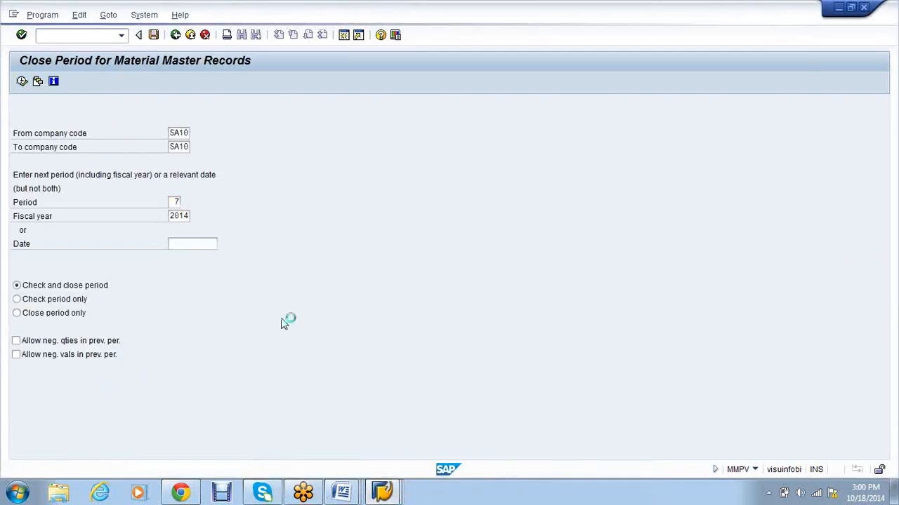
Step: Confirm 07 2014 is current in MMRV and return to the goods receipt window
left_click(383, 495)
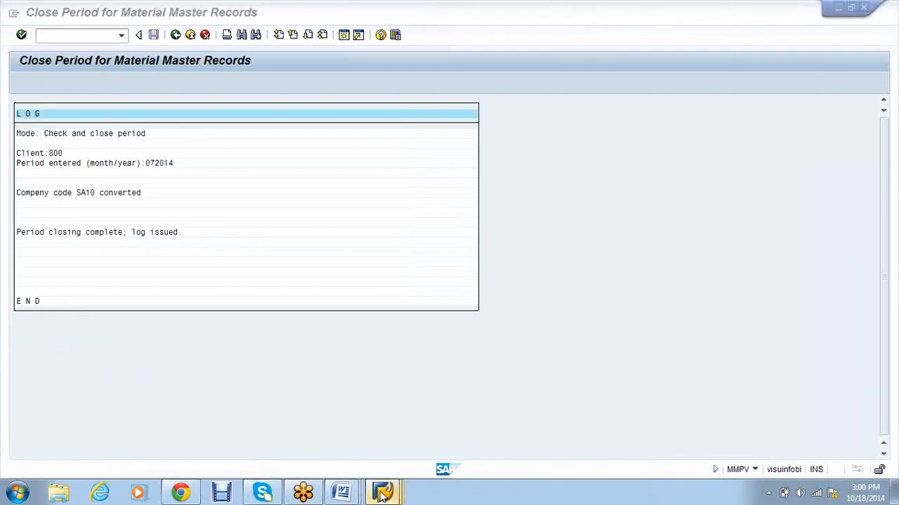
left_click(587, 424)
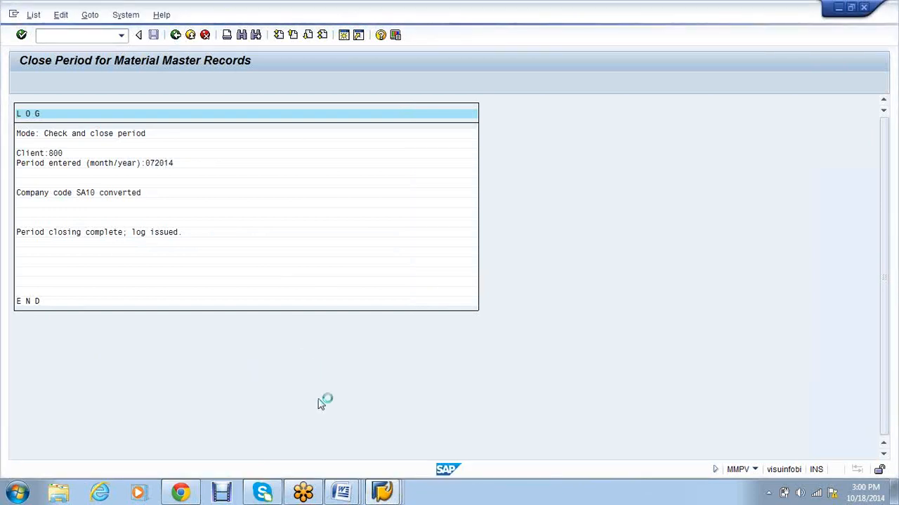
left_click(382, 494)
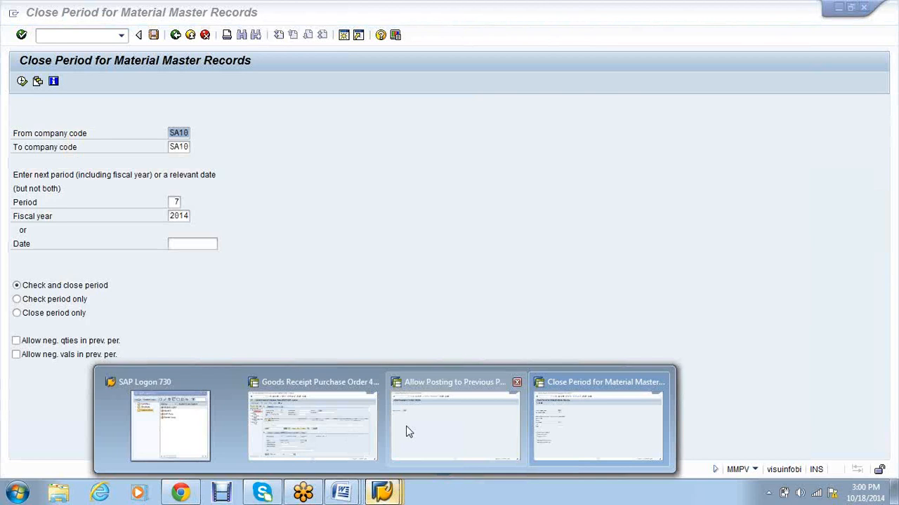
left_click(414, 425)
left_click(385, 494)
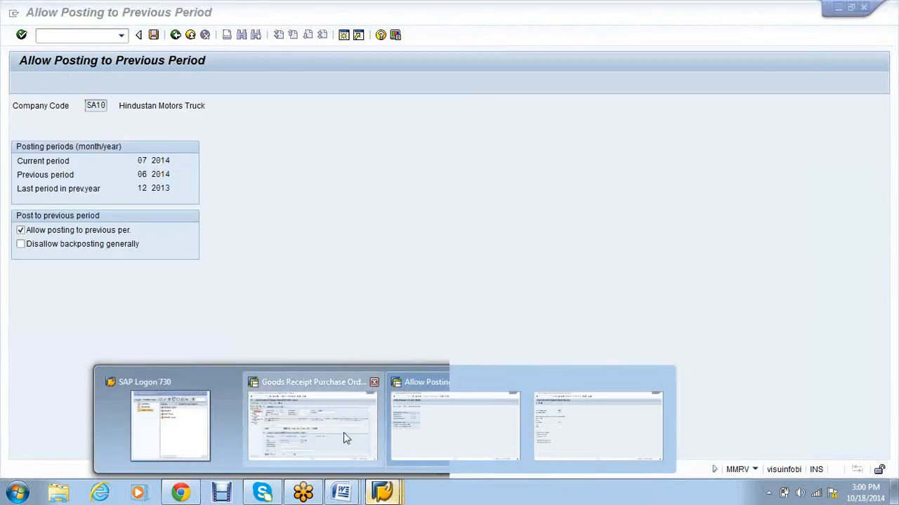
left_click(343, 432)
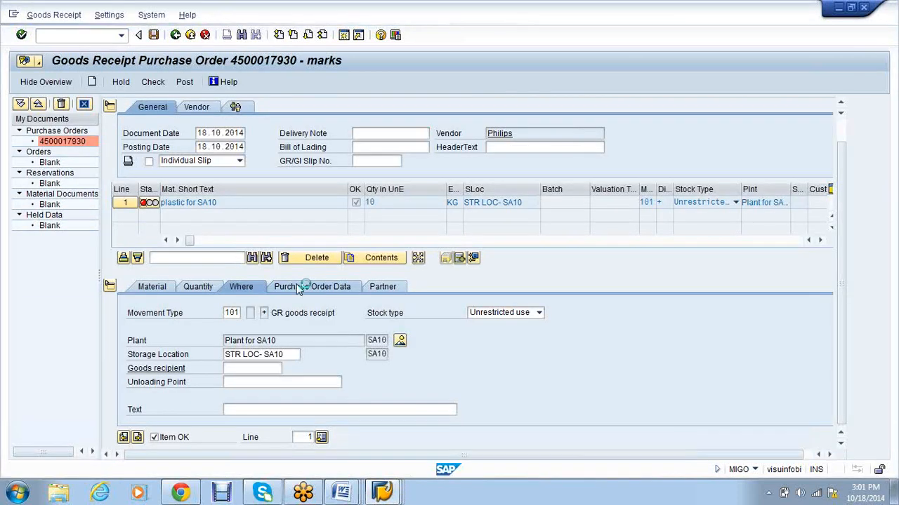
left_click(153, 82)
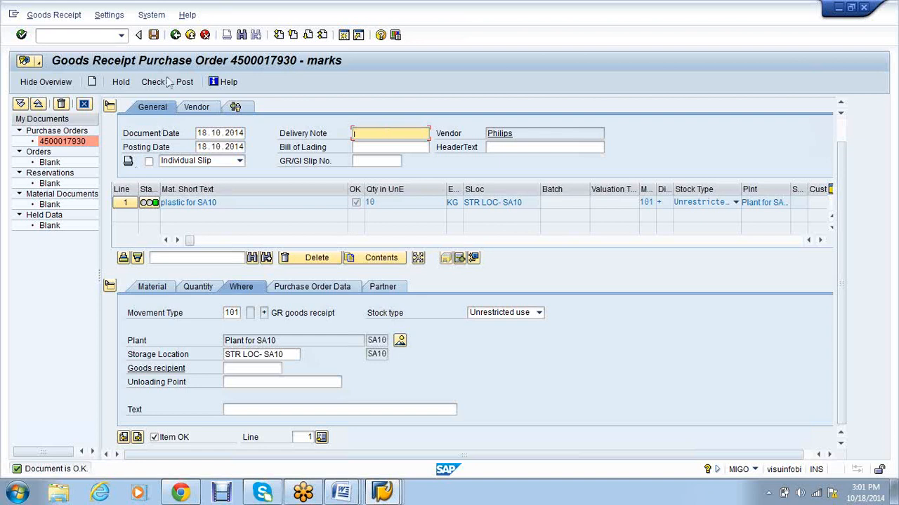
left_click(156, 37)
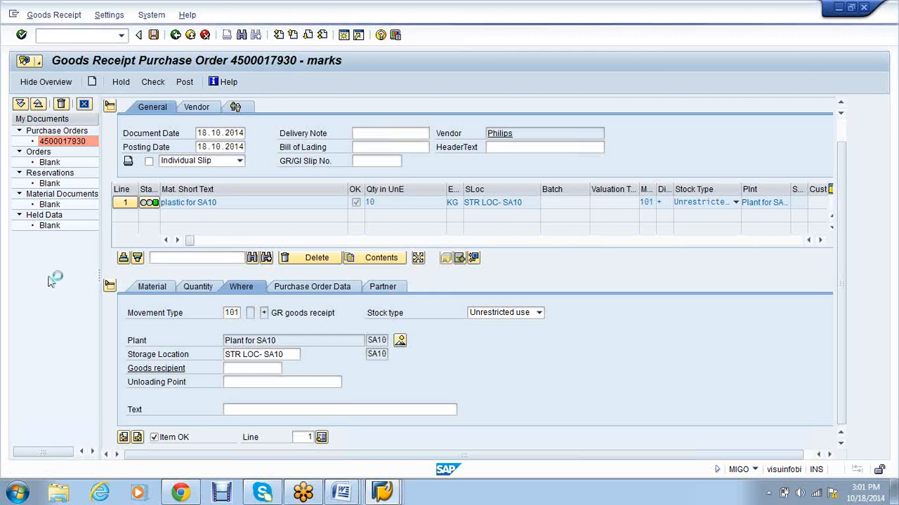
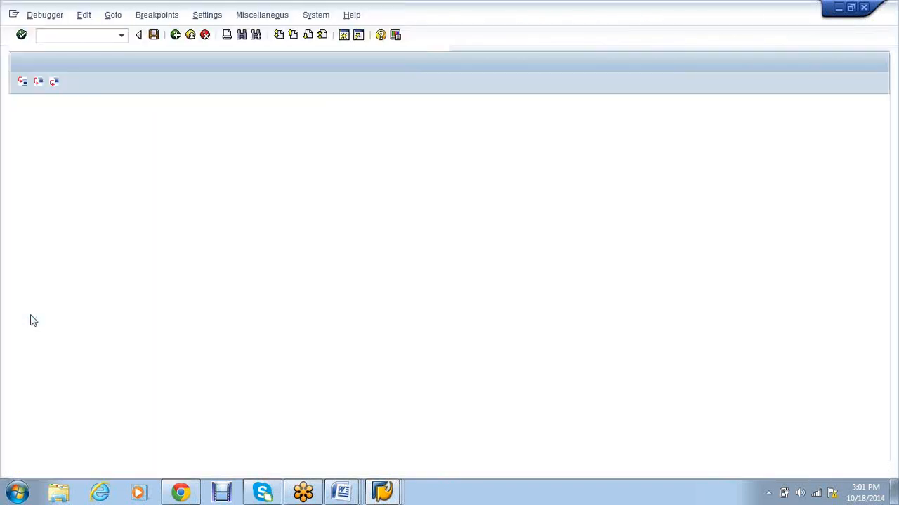
Step: Exit the ABAP Debugger and confirm stopping it so material document 100359 posts
left_click(45, 15)
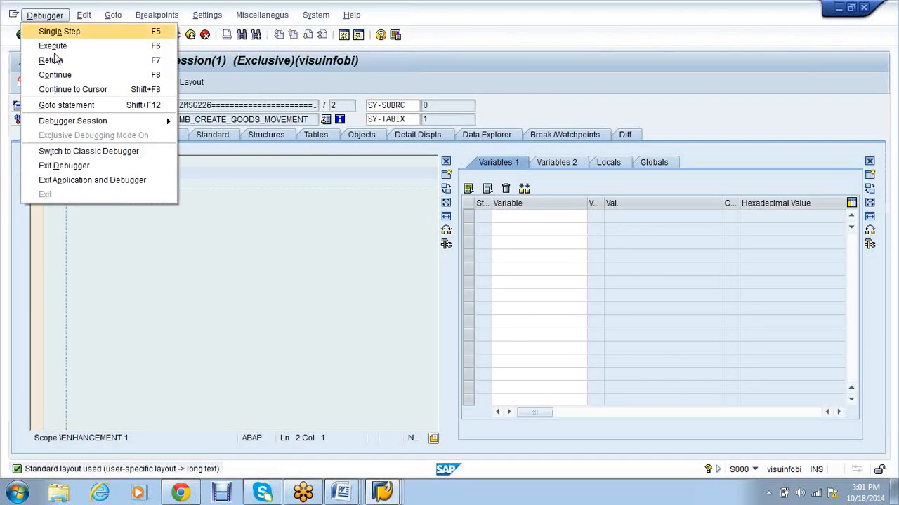
left_click(91, 169)
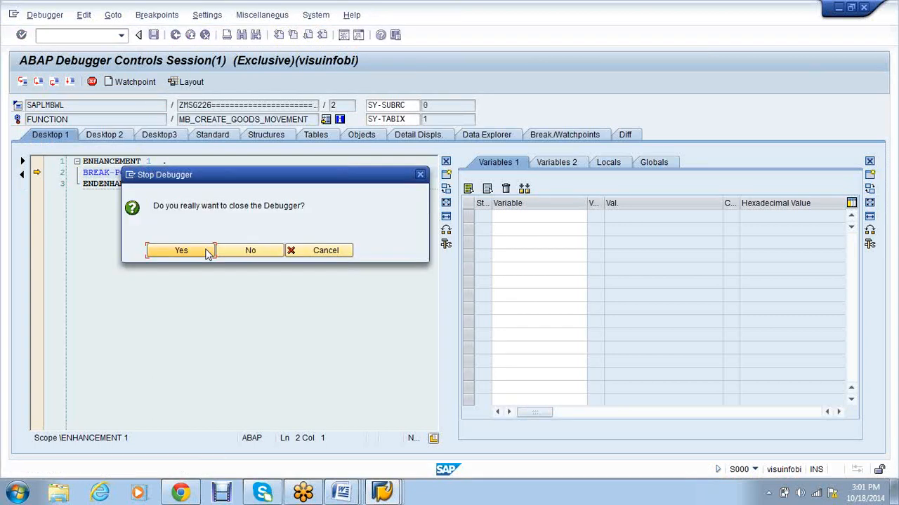
left_click(206, 251)
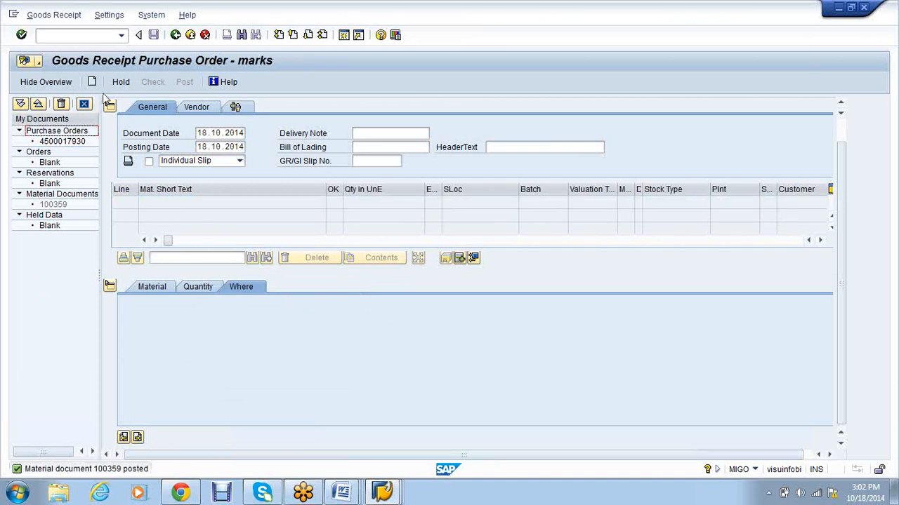
Step: Open the material document display (MB03) for material document 100359
left_click(63, 39)
left_click(69, 143)
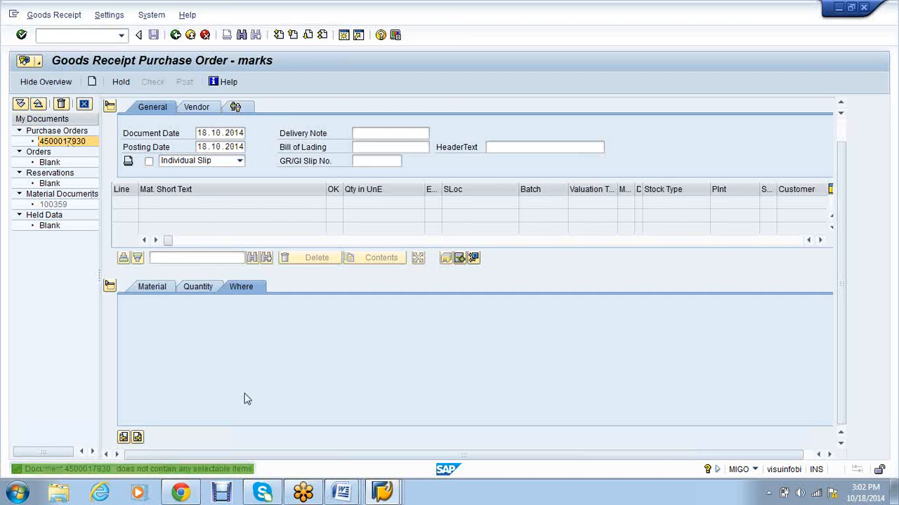
left_click(70, 35)
type("/mmb0")
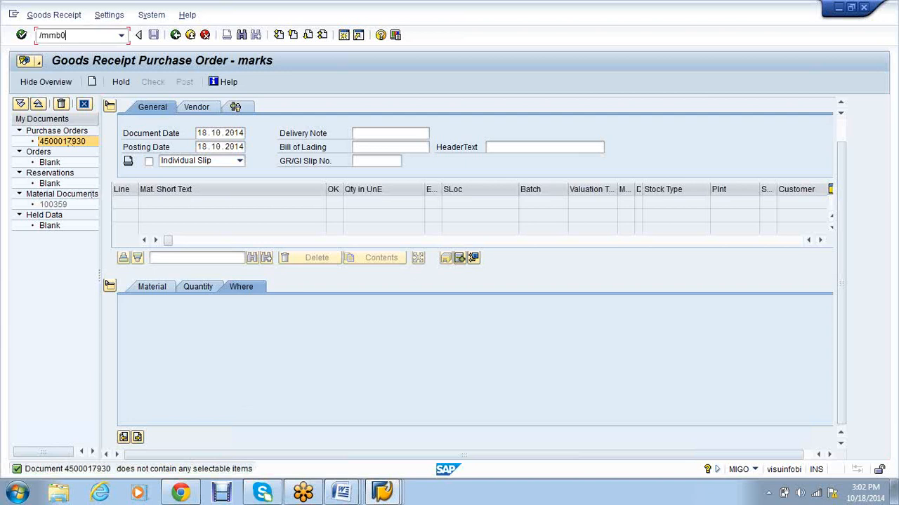
key("Return")
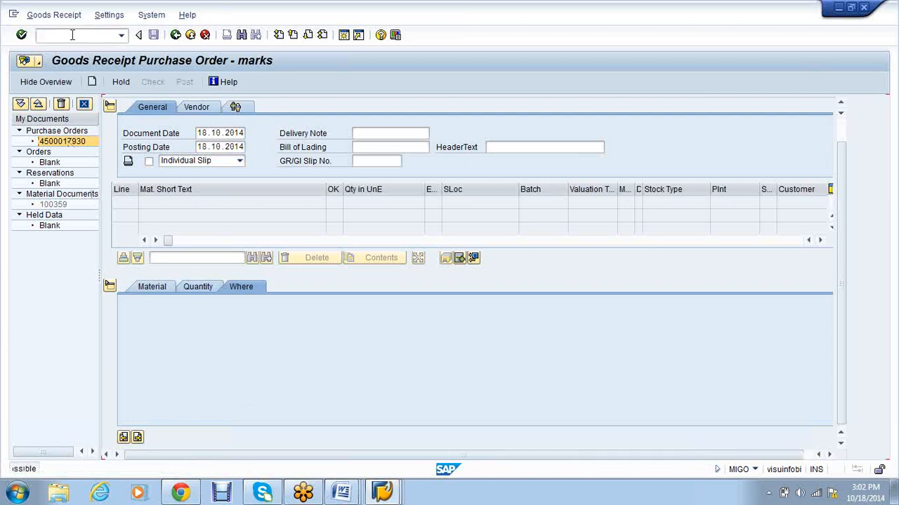
type("/nmb03")
key("Return")
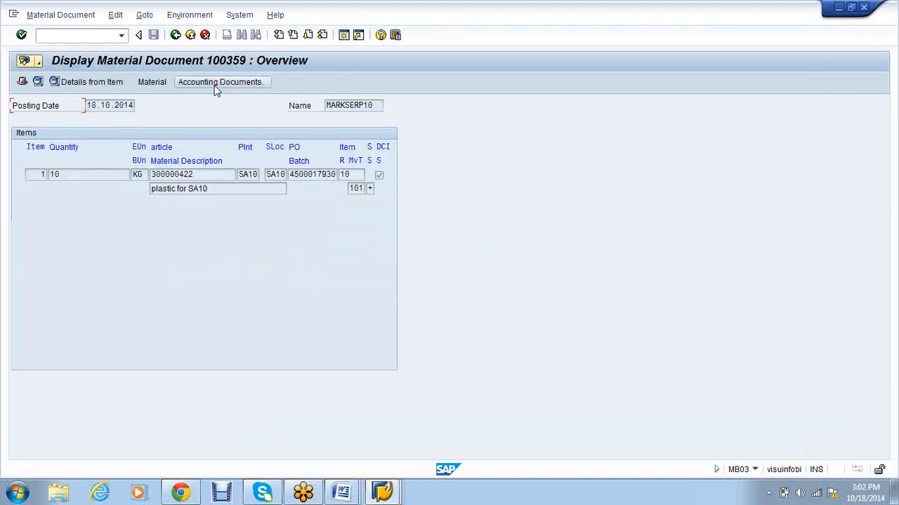
Step: List its accounting documents and open accounting document 5000001 at the Raw Materials line
left_click(216, 82)
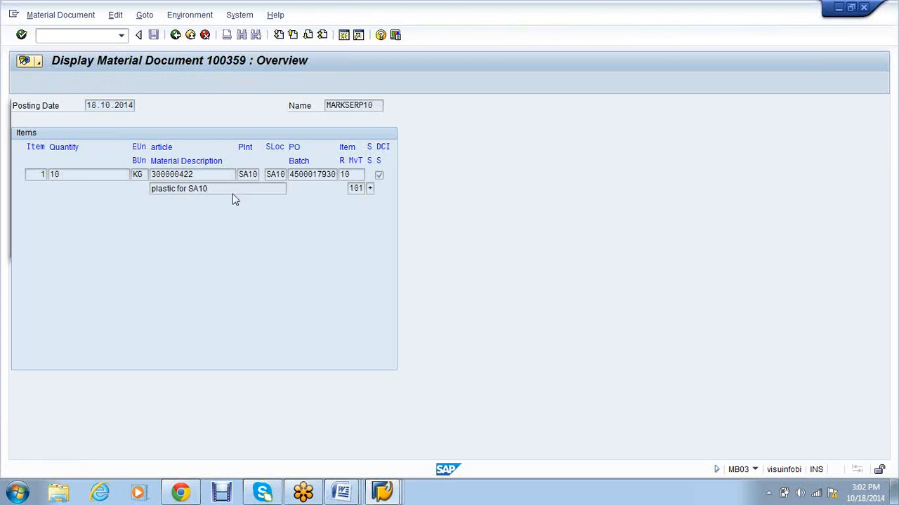
left_click(63, 247)
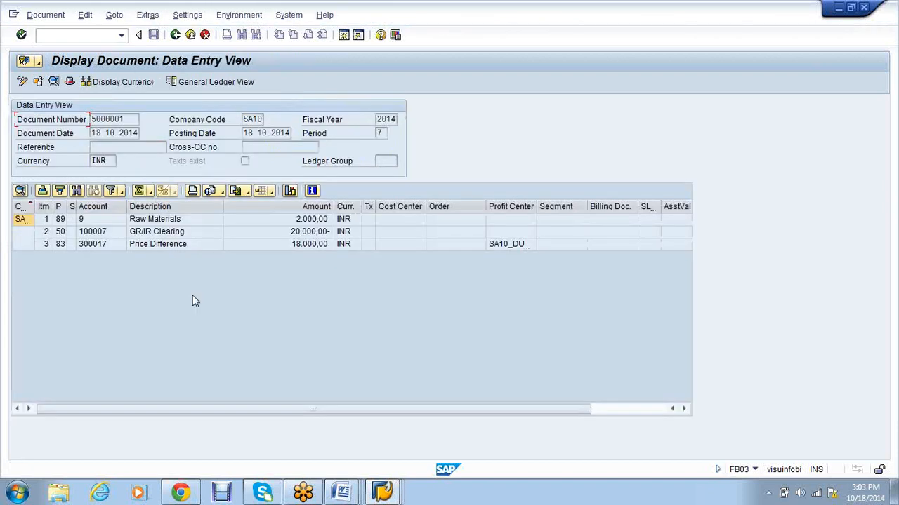
left_click(170, 220)
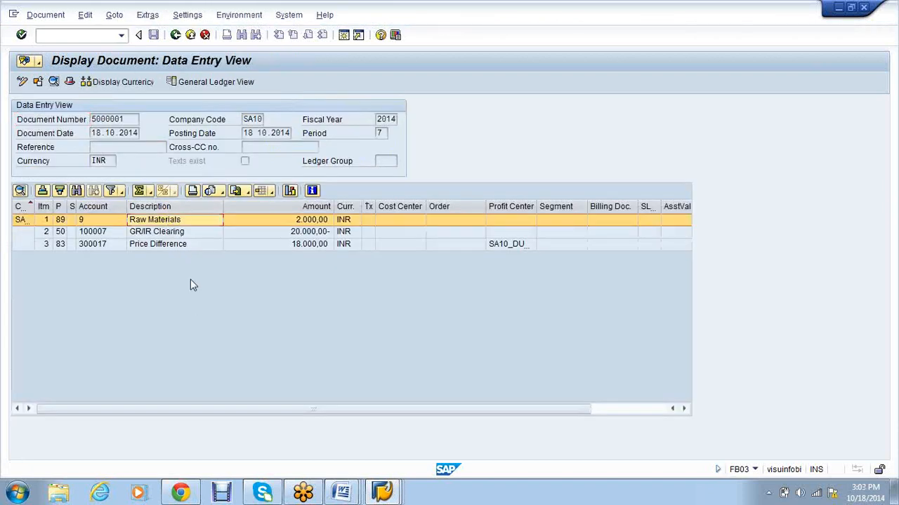
Step: Select the 18,000 INR Price Difference line and widen the Profit Center column to show SA10_DUMMY
left_click(170, 244)
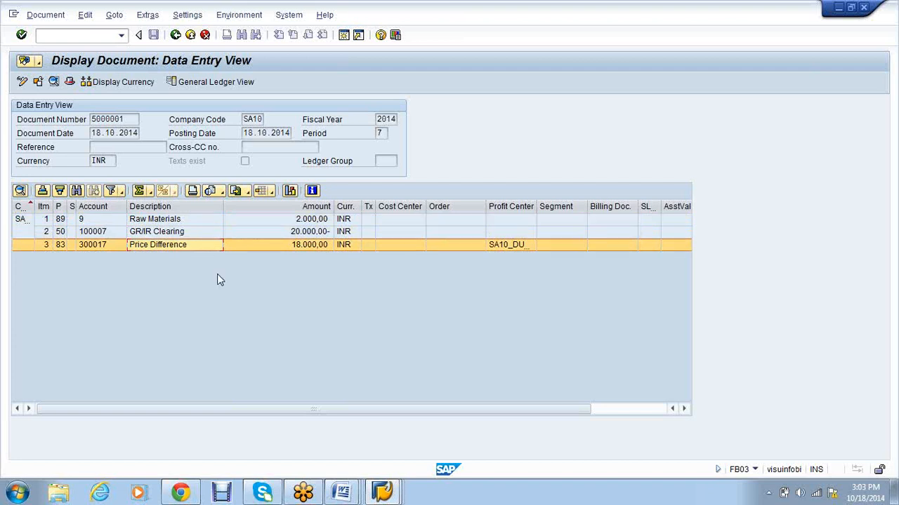
left_click_drag(537, 206, 562, 207)
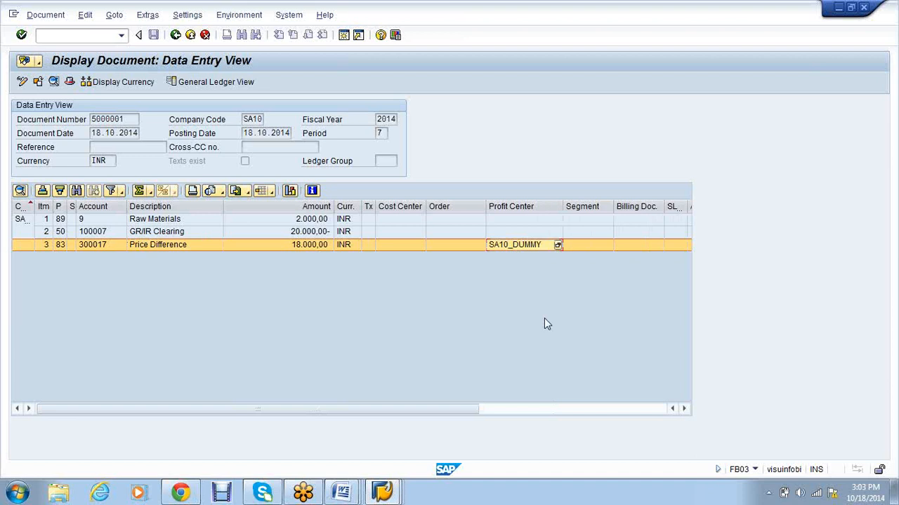
left_click(379, 500)
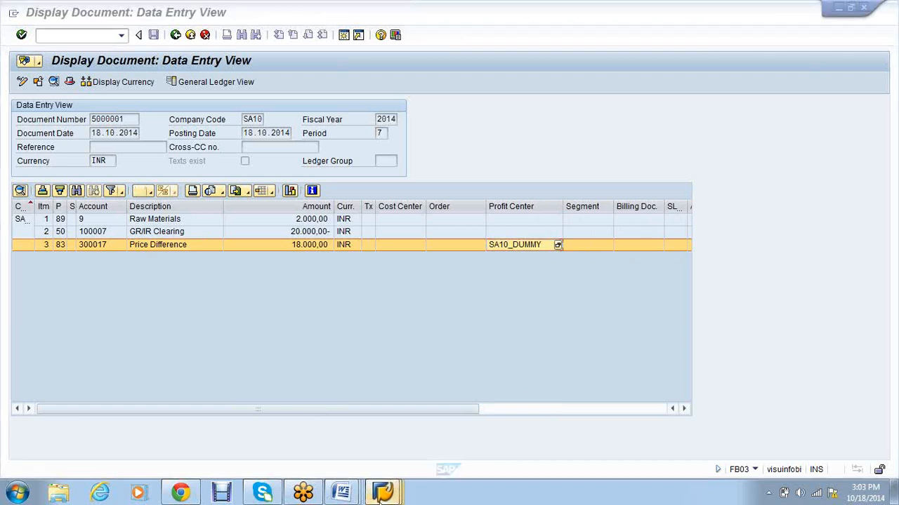
mouse_move(379, 498)
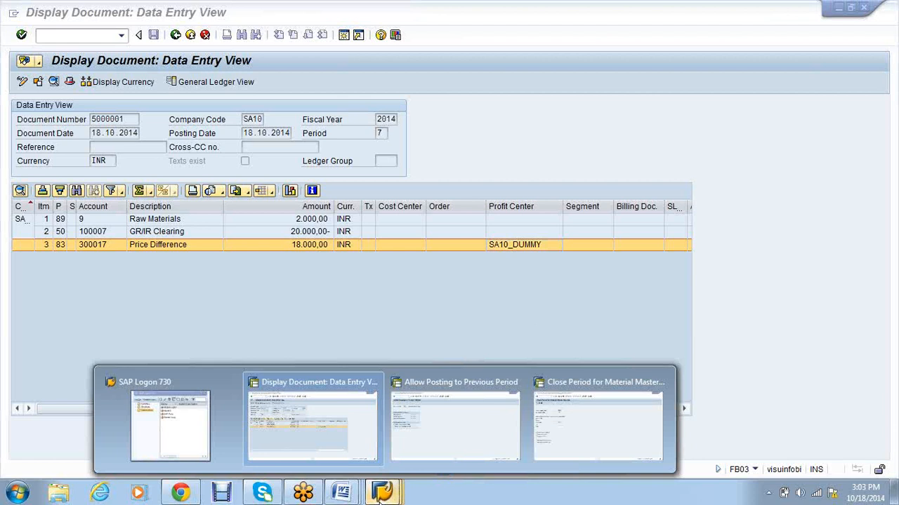
left_click(457, 439)
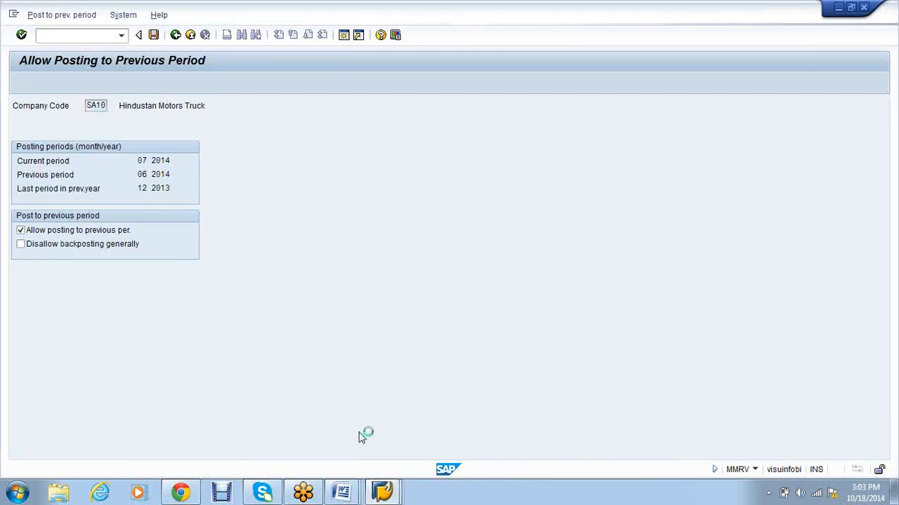
left_click(382, 493)
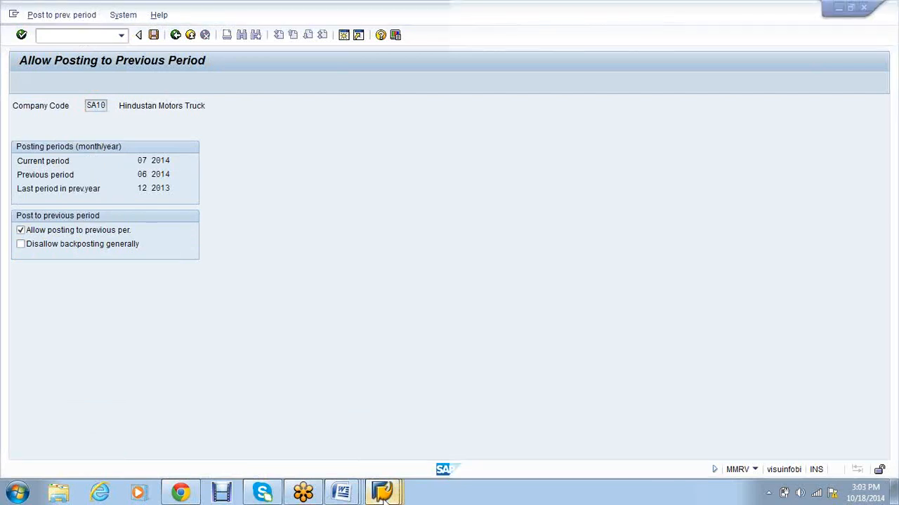
mouse_move(384, 496)
left_click(567, 435)
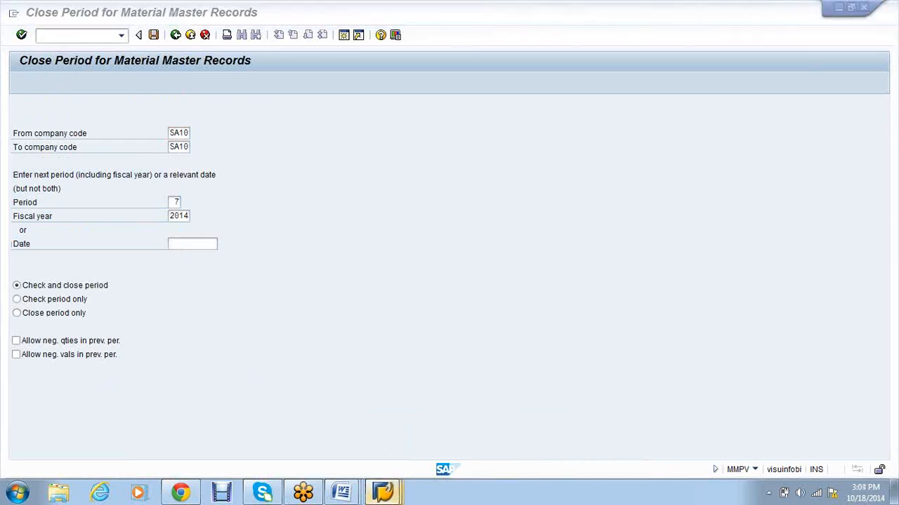
mouse_move(383, 492)
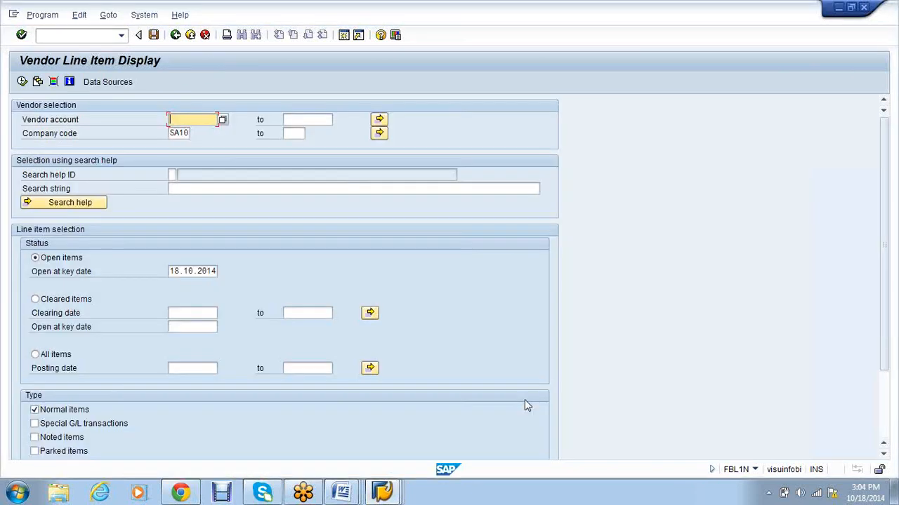
left_click(382, 492)
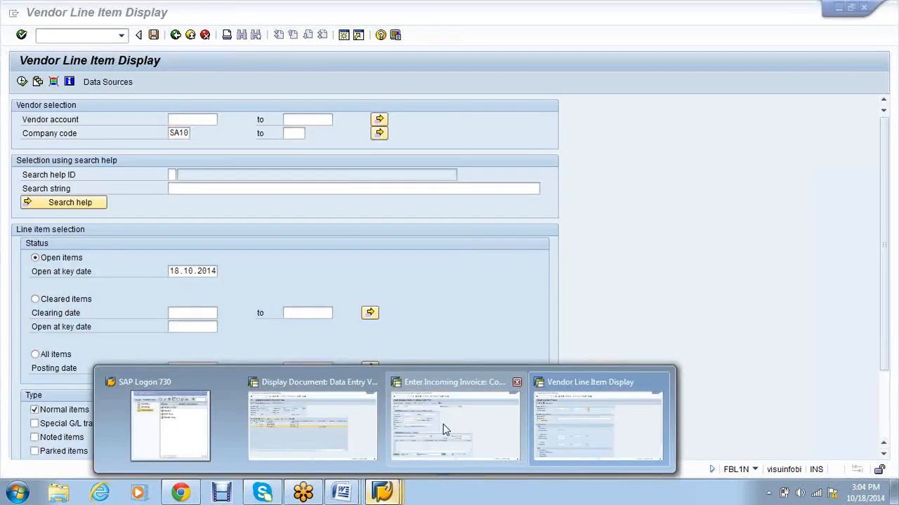
left_click(443, 426)
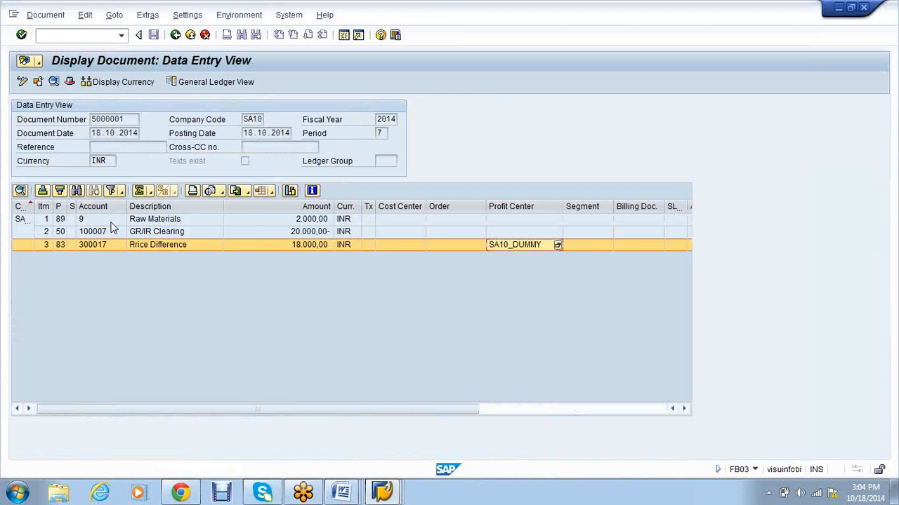
left_click(110, 223)
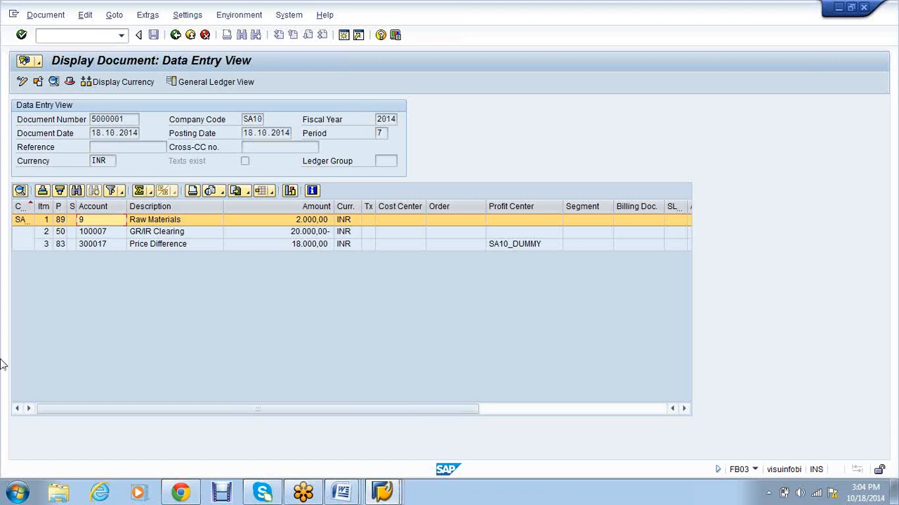
left_click(19, 494)
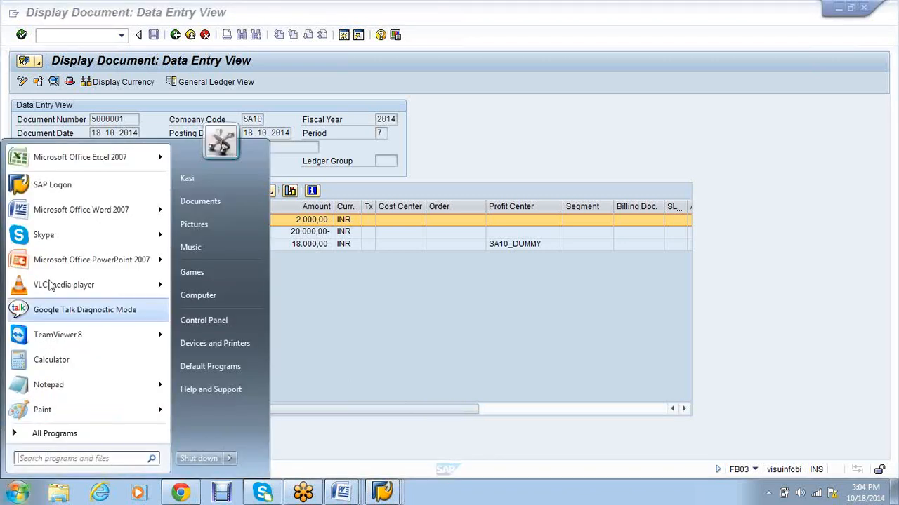
Step: In a new Word document, list 200, 10, 2000, 20000- PO and 18000 on separate lines
key("Escape")
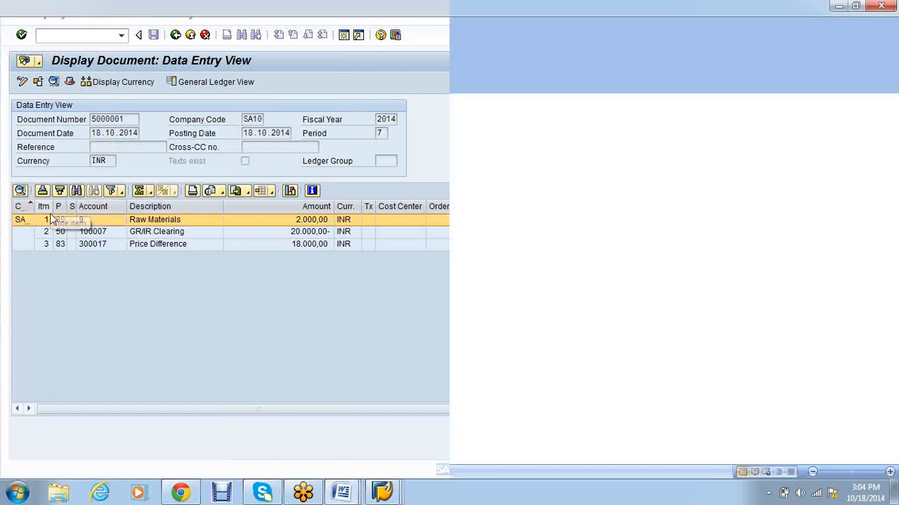
type("200")
key("Return")
type("10")
key("Return")
type("2")
type("0")
key("Return")
type("20000")
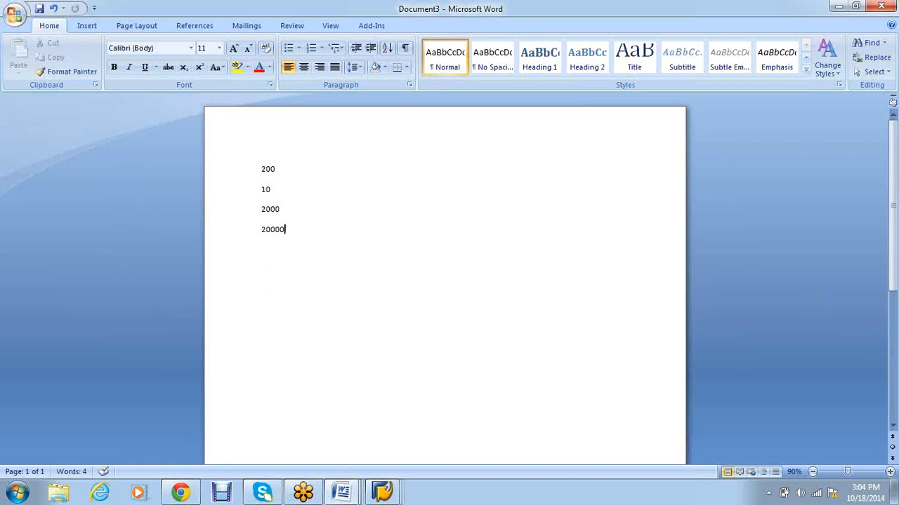
type("- PO")
key("Return")
type("18000")
key("Up")
key("Up")
key("Up")
key("Up")
left_click(379, 500)
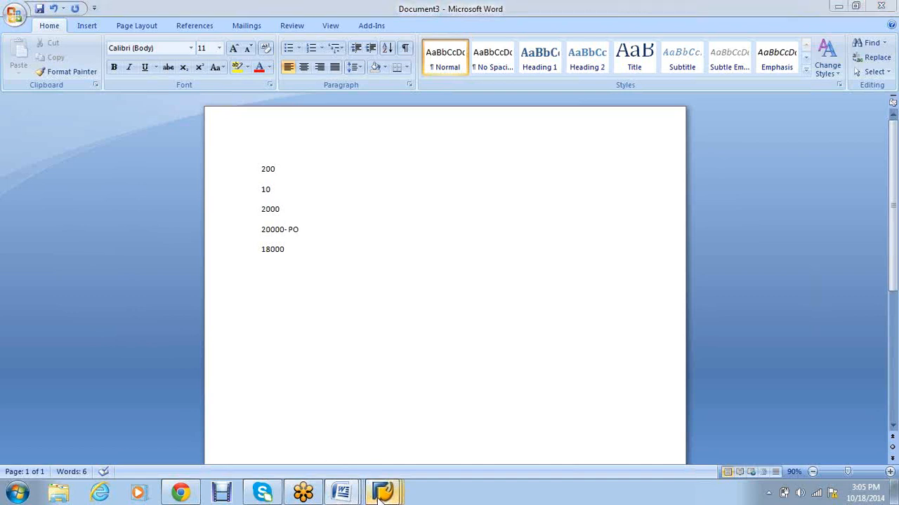
mouse_move(380, 495)
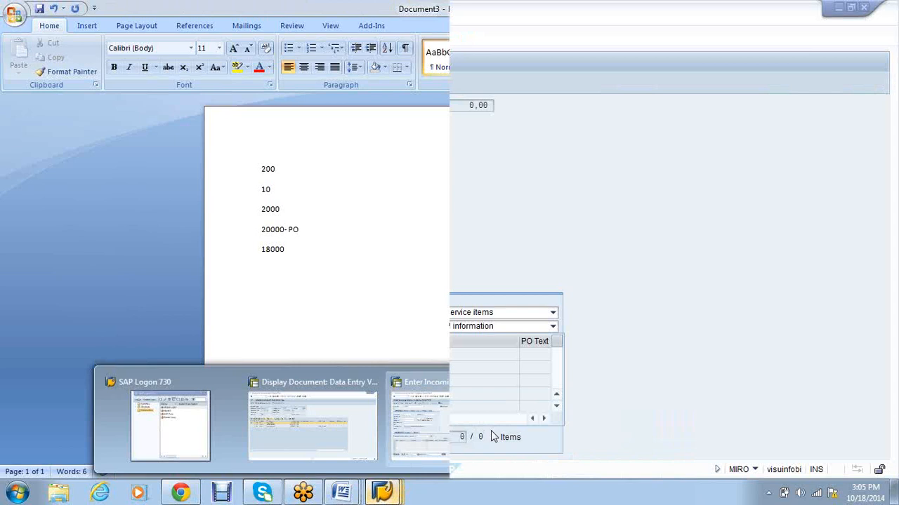
Step: Switch to the Vendor Line Item Display session and open a new session running MM03
left_click(491, 437)
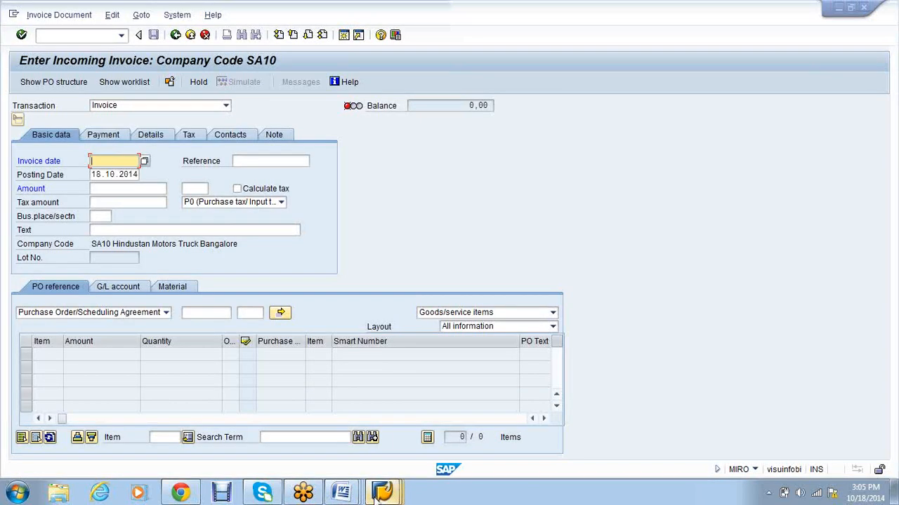
mouse_move(383, 492)
left_click(606, 421)
left_click(344, 36)
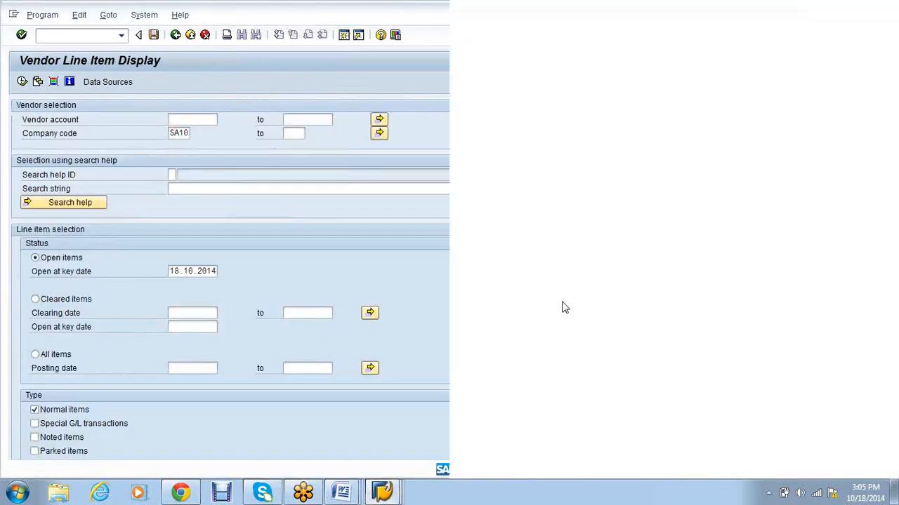
type("mm03")
key("Return")
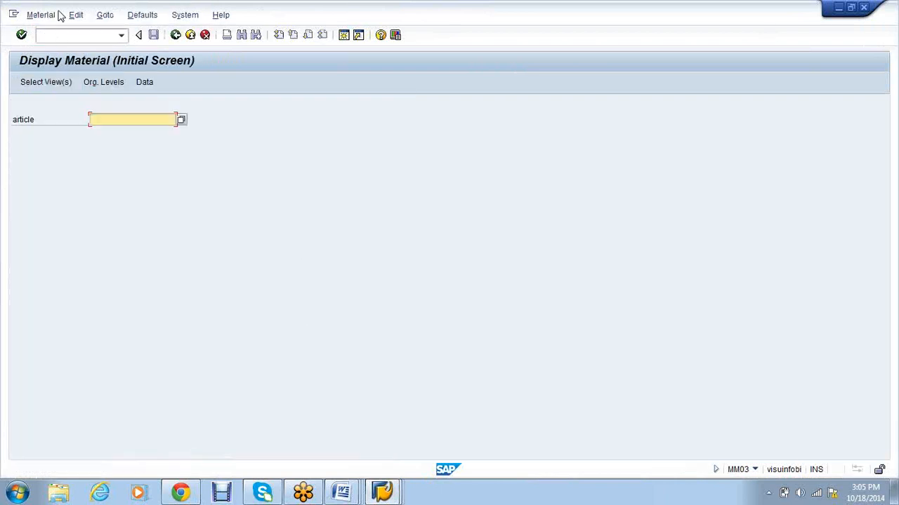
Step: Run ME23N to display the released purchase order for material IRON2
left_click(63, 35)
type("/nm323n")
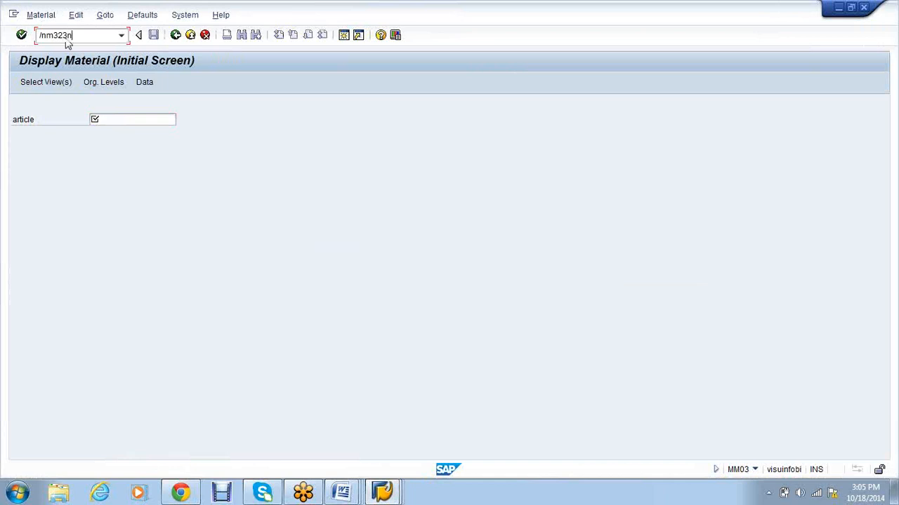
key("Return")
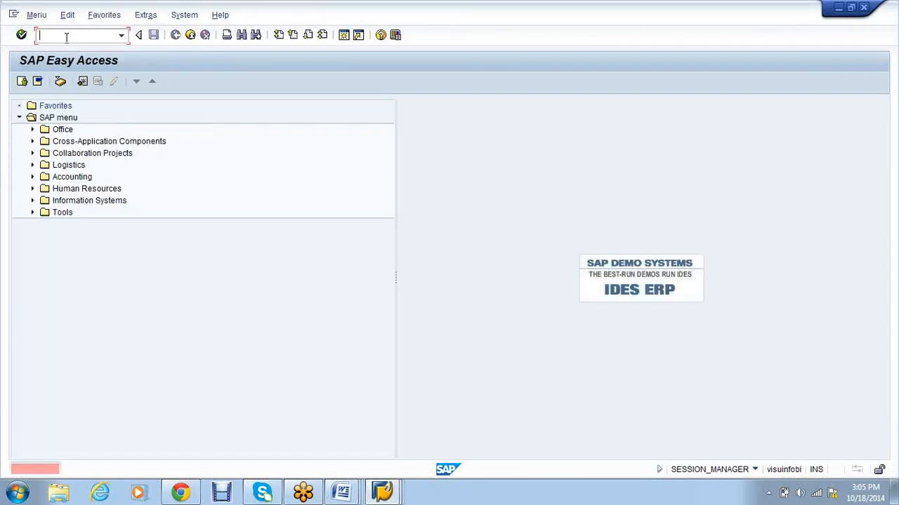
type("me23n")
key("Return")
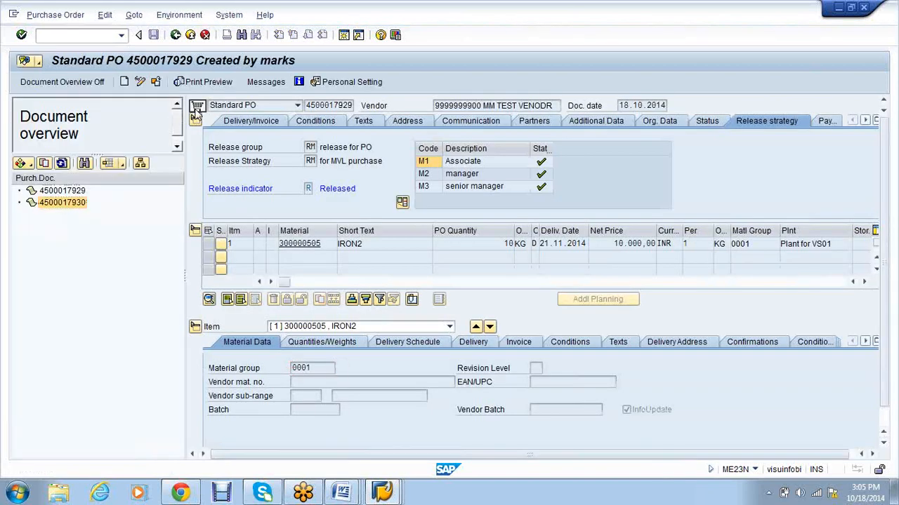
double_click(61, 206)
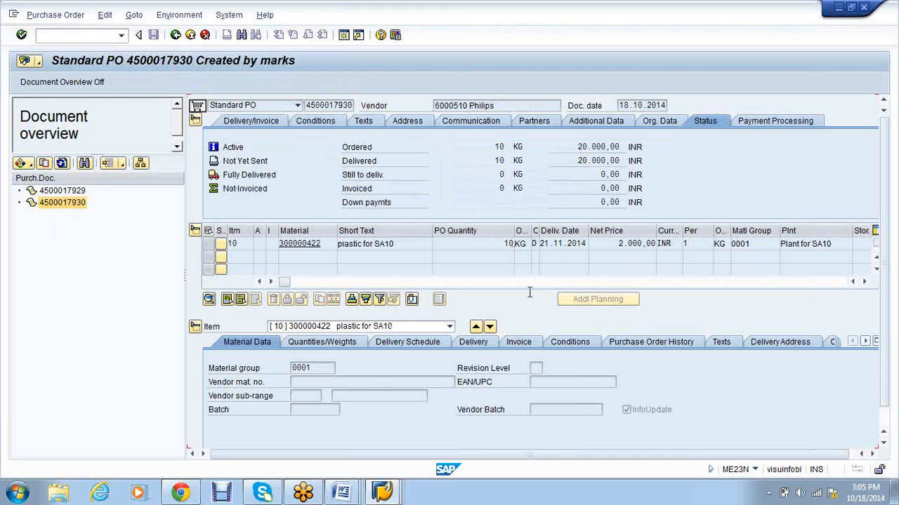
left_click(632, 245)
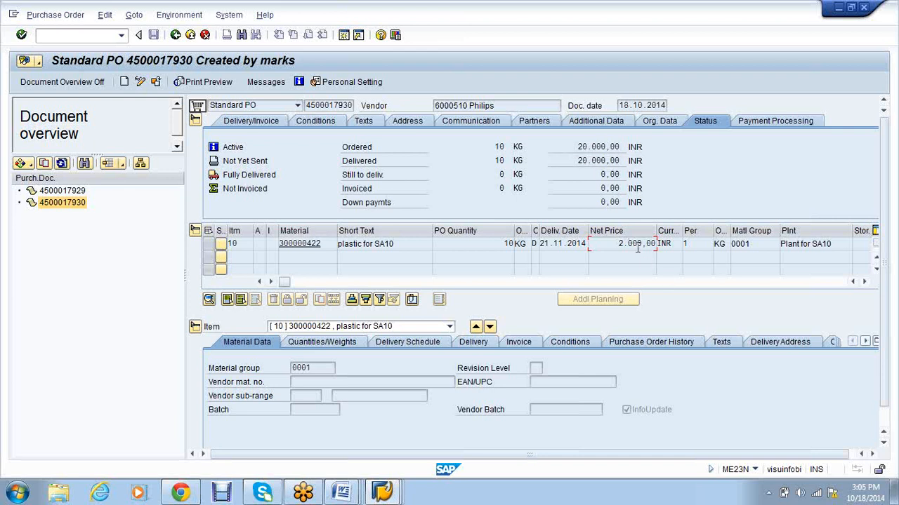
left_click(504, 245)
left_click_drag(577, 147, 617, 146)
left_click(615, 146)
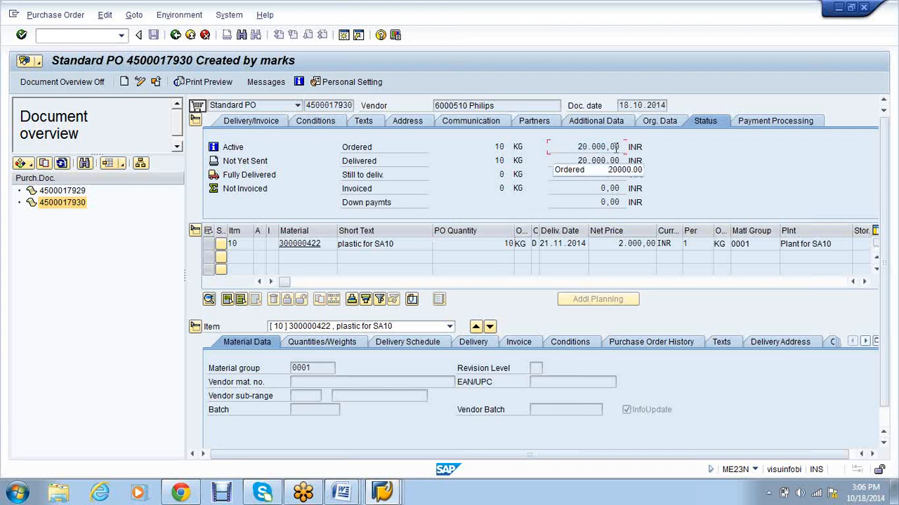
Step: Bring the PO window back to the front and open a new session on Display Material
left_click(383, 492)
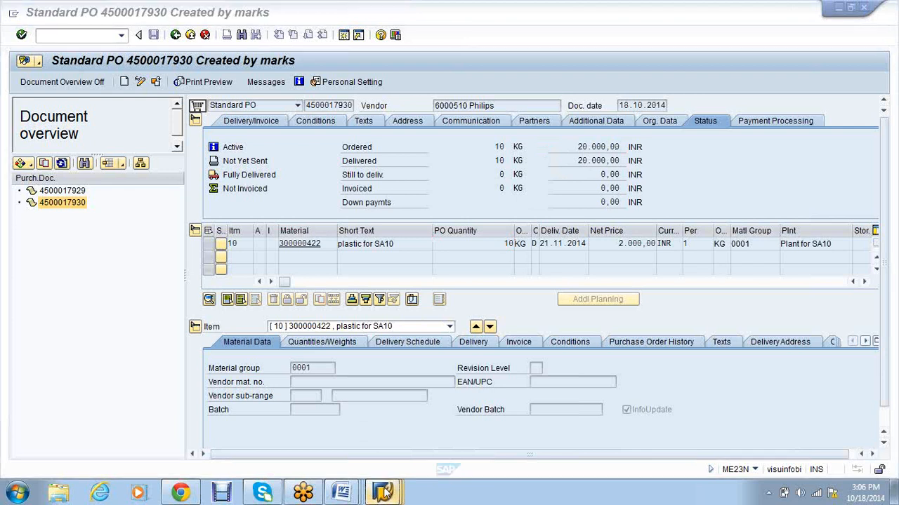
mouse_move(383, 491)
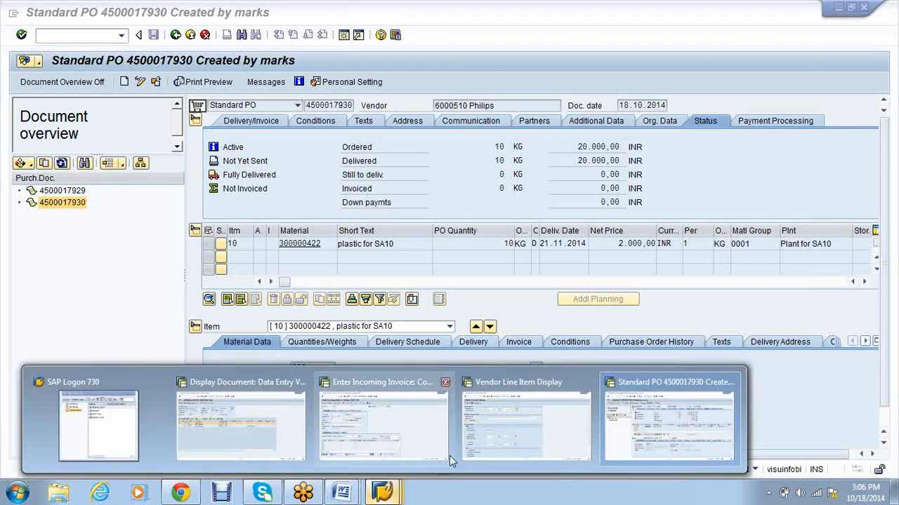
left_click(618, 436)
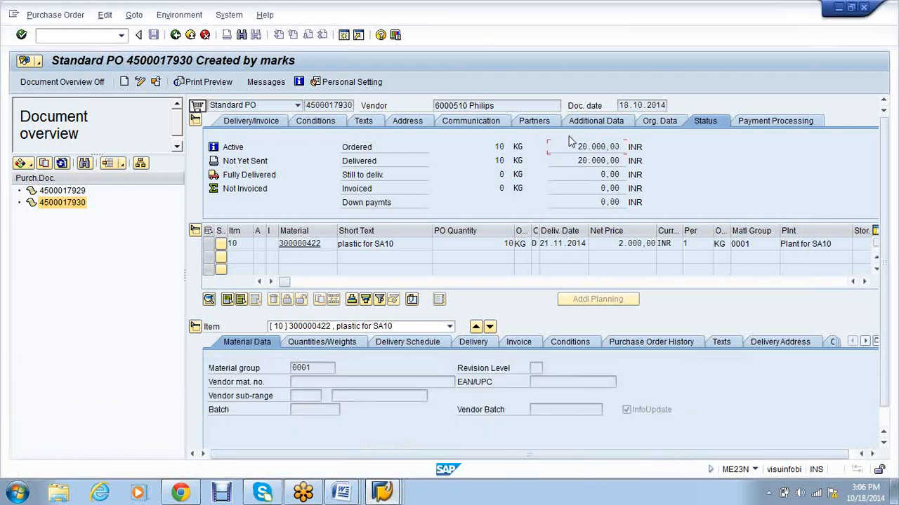
left_click(384, 494)
left_click(668, 429)
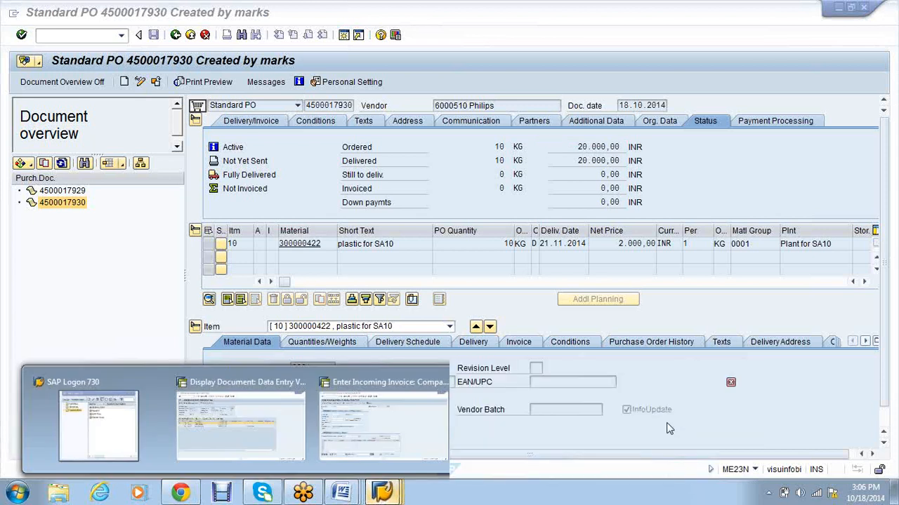
left_click(344, 35)
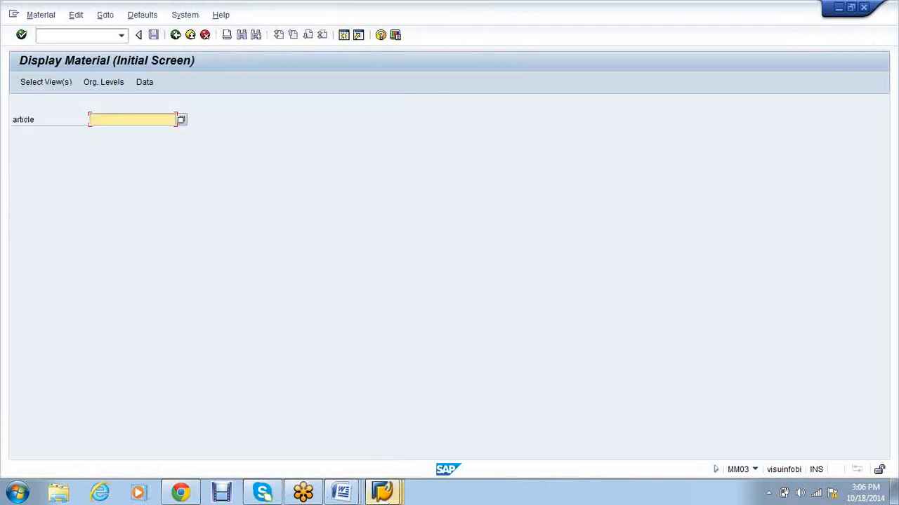
left_click(385, 495)
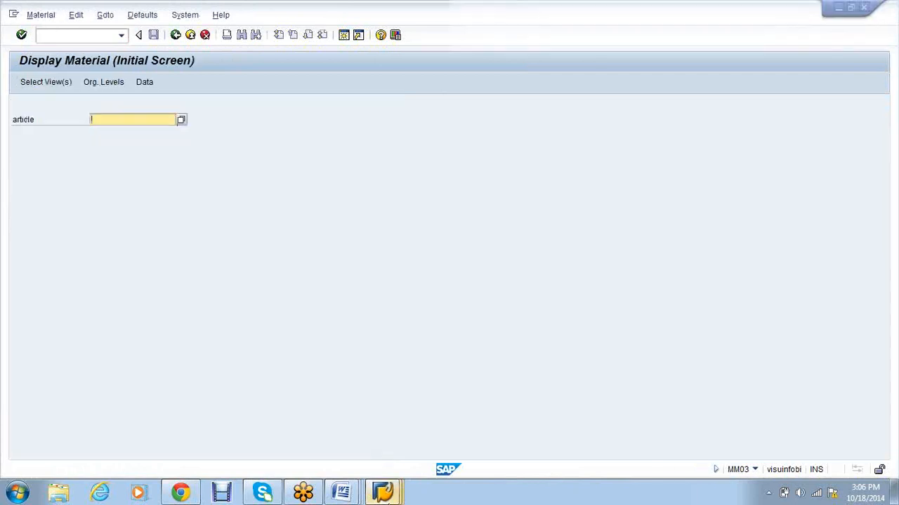
left_click(397, 495)
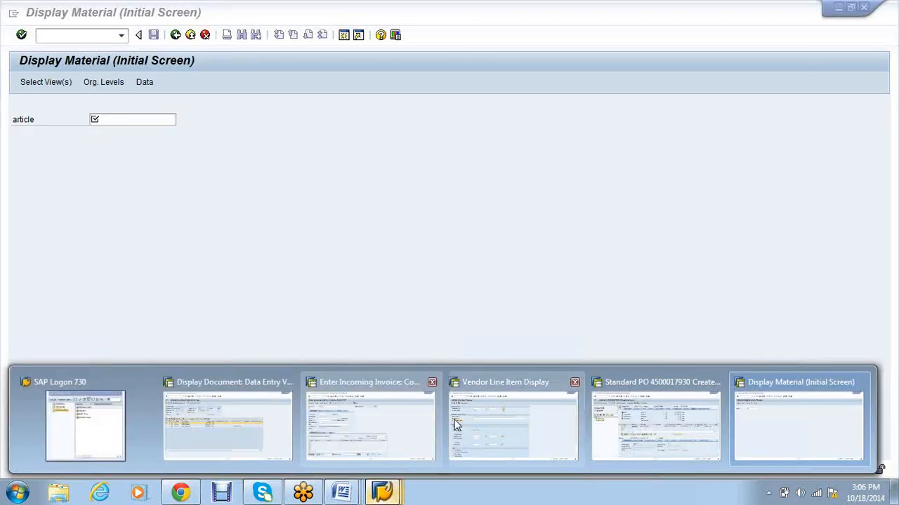
left_click(653, 419)
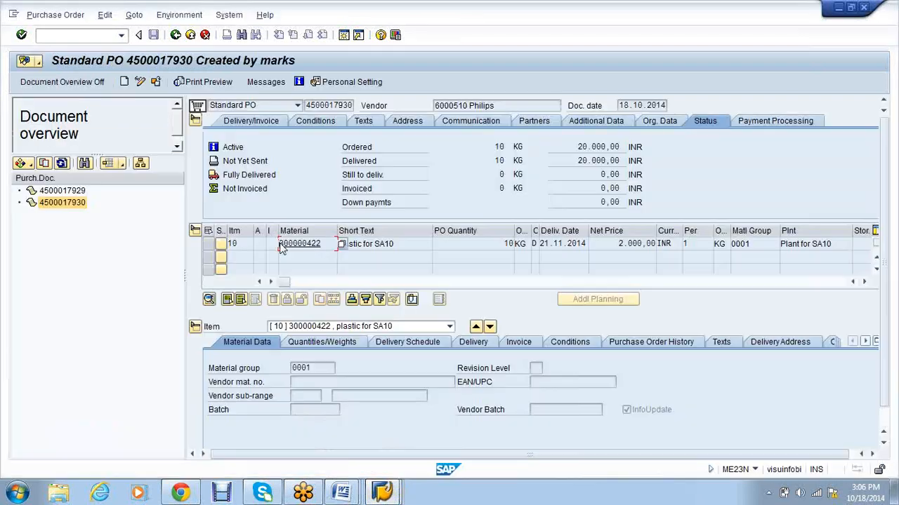
double_click(295, 244)
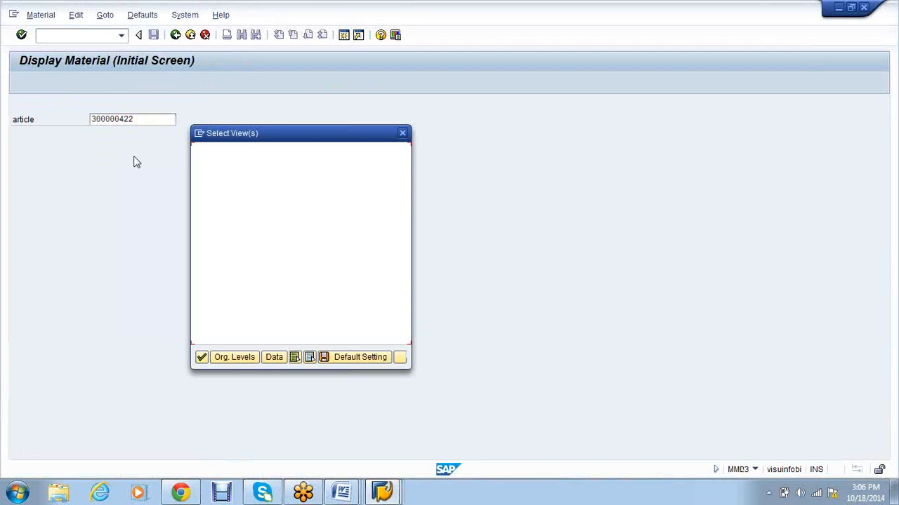
left_click(218, 233)
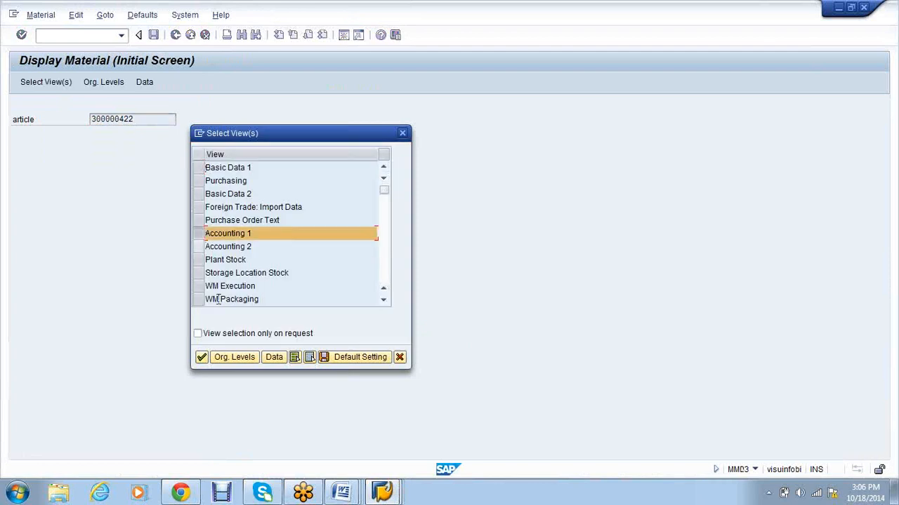
left_click(234, 357)
Step: Use plant SA10 instead of VS01 to see standard price 200,00, then return to the PO
type("vs01")
key("Tab")
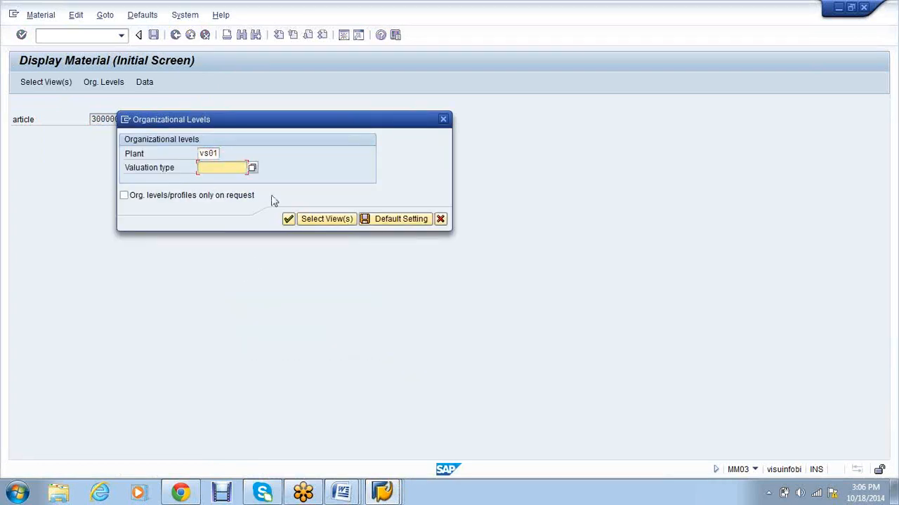
left_click(254, 168)
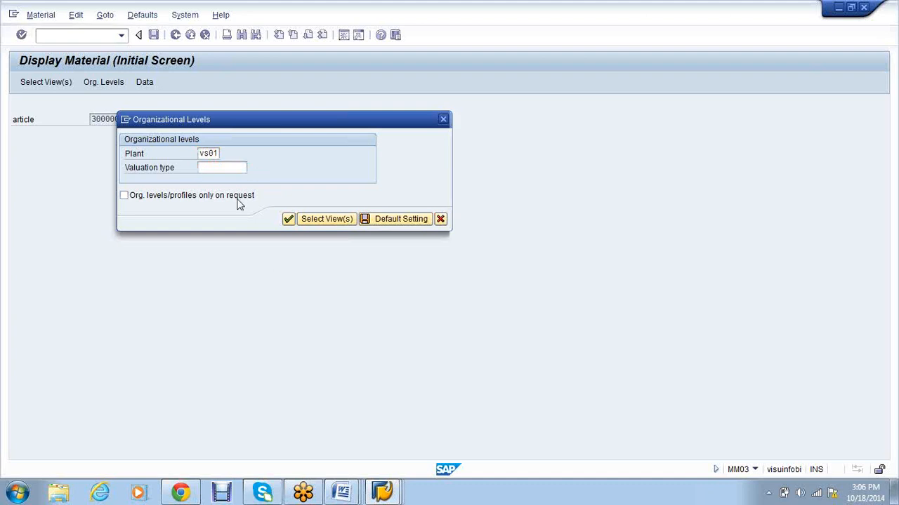
left_click(316, 371)
left_click(289, 220)
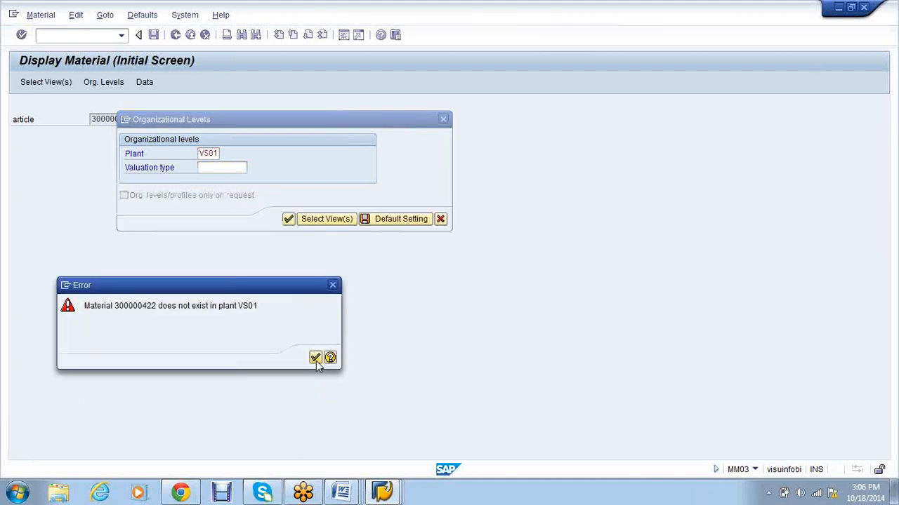
left_click(315, 358)
type("sa")
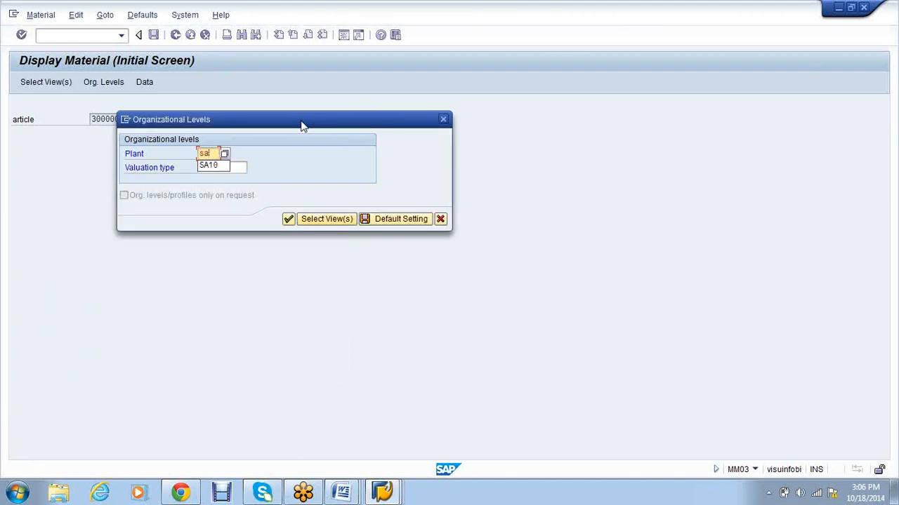
key("Down")
key("Return")
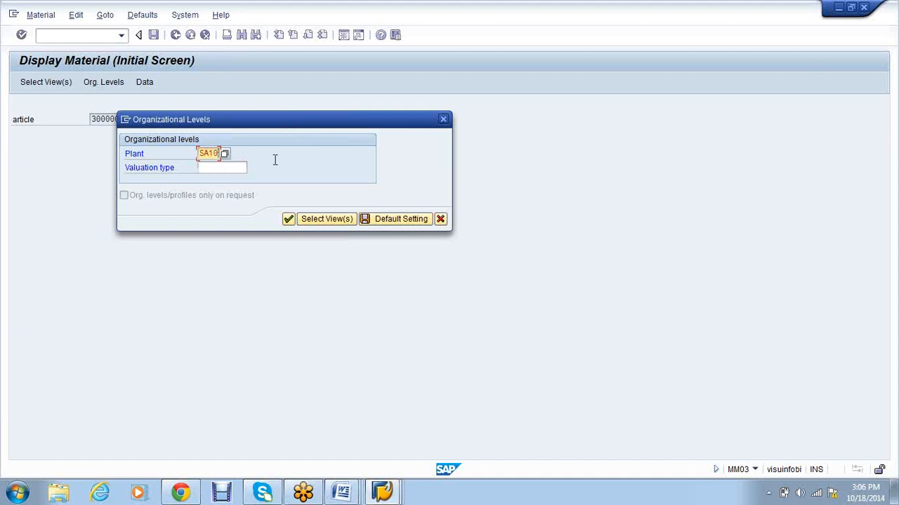
left_click(236, 171)
key("Return")
key("Return")
left_click(289, 222)
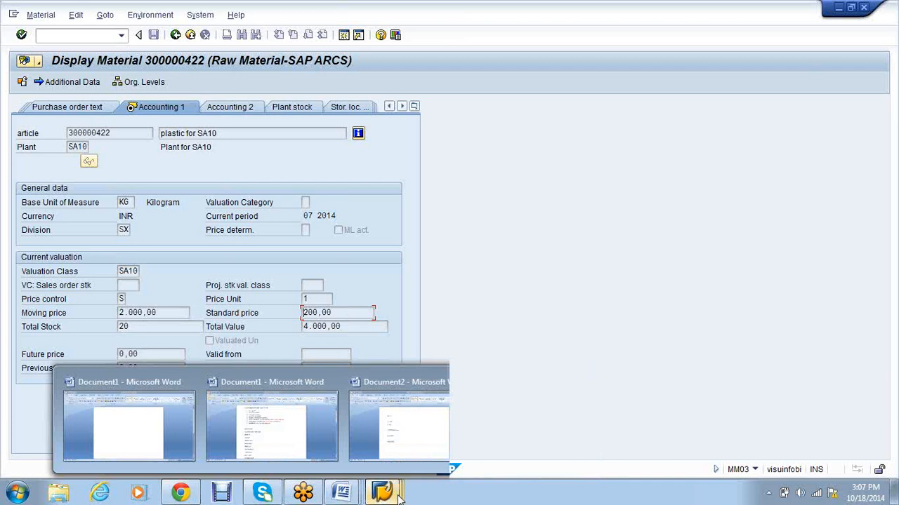
mouse_move(382, 493)
left_click(690, 431)
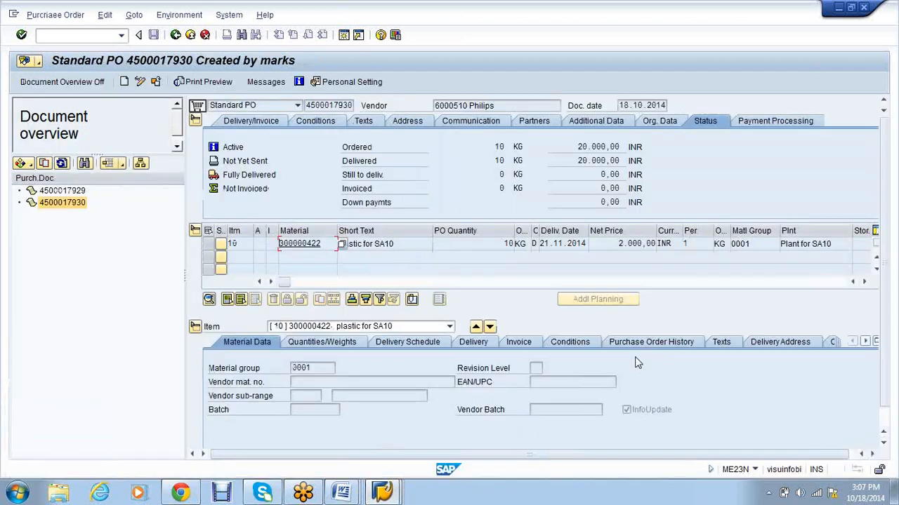
left_click(580, 147)
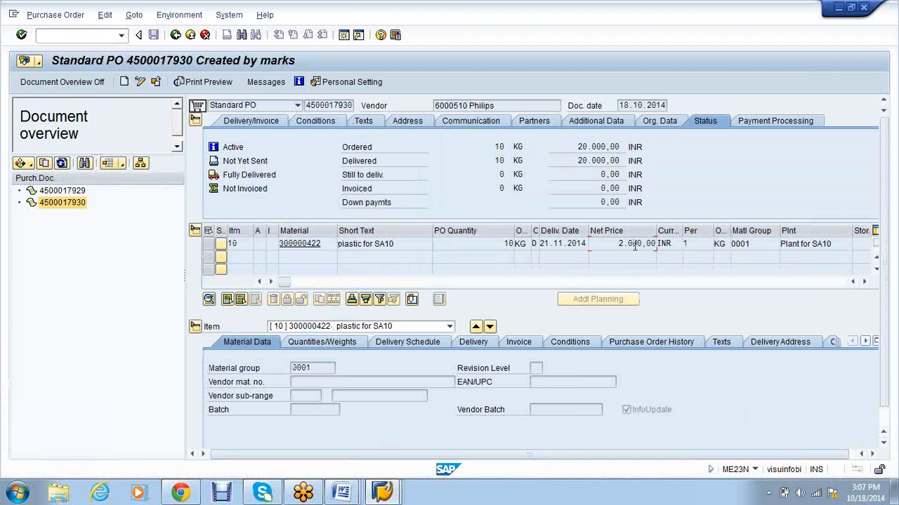
key("alt+Tab")
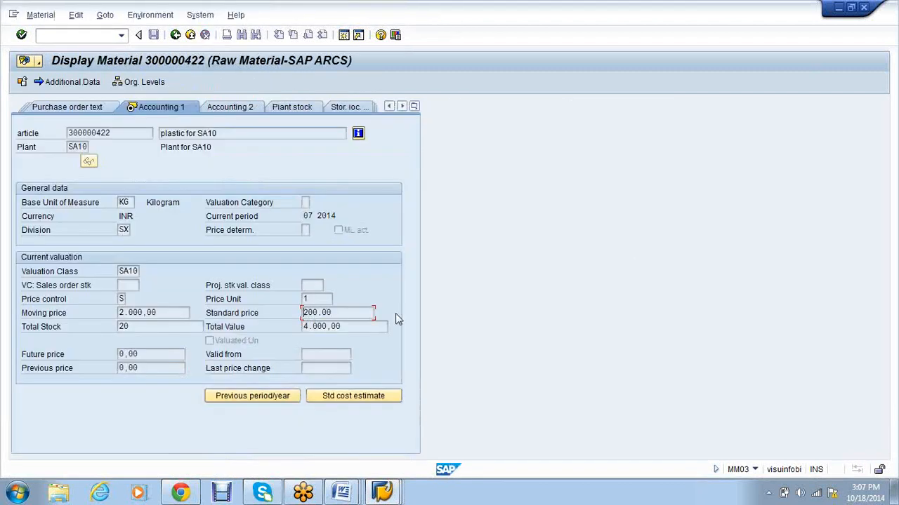
key("alt+Tab")
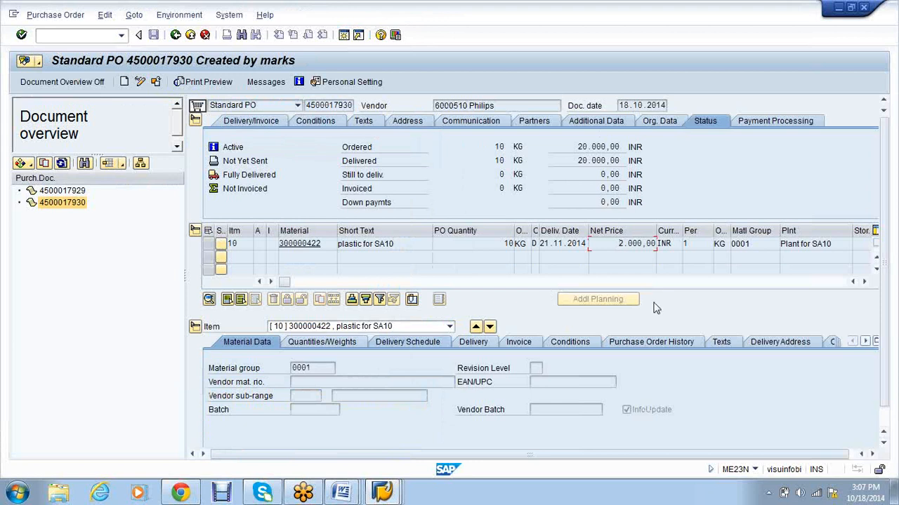
left_click(343, 493)
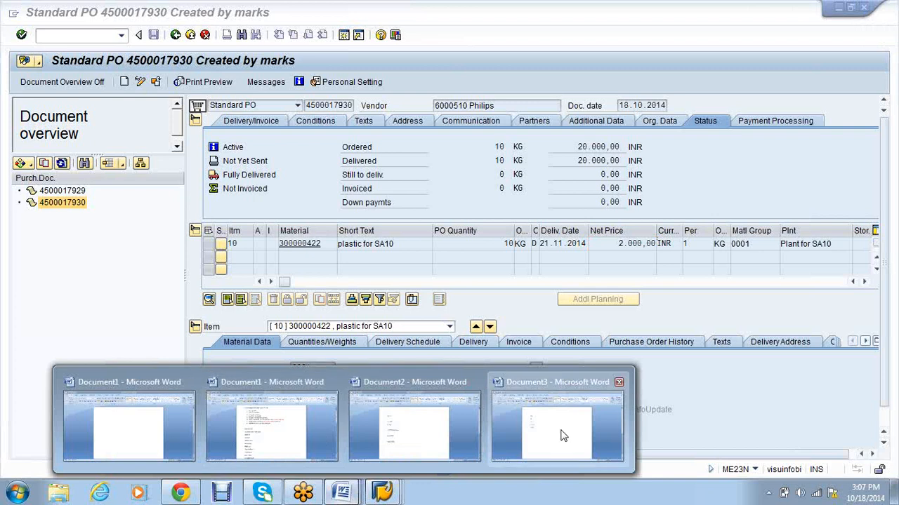
Step: Close the Word Document3 notes without saving
left_click(563, 436)
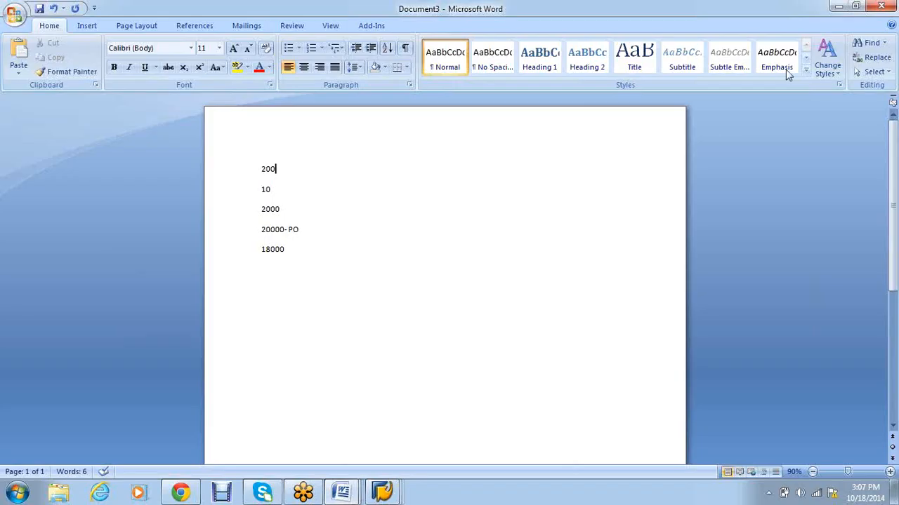
left_click(874, 8)
left_click(452, 280)
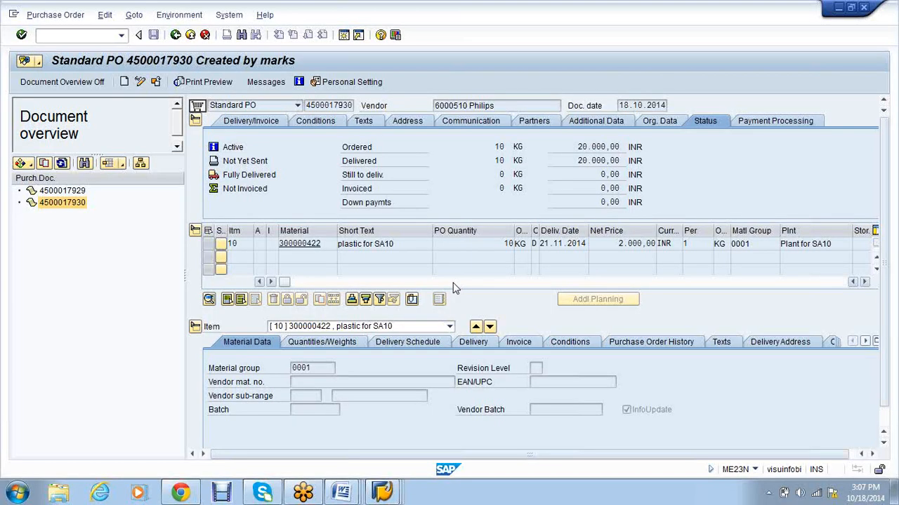
left_click(383, 493)
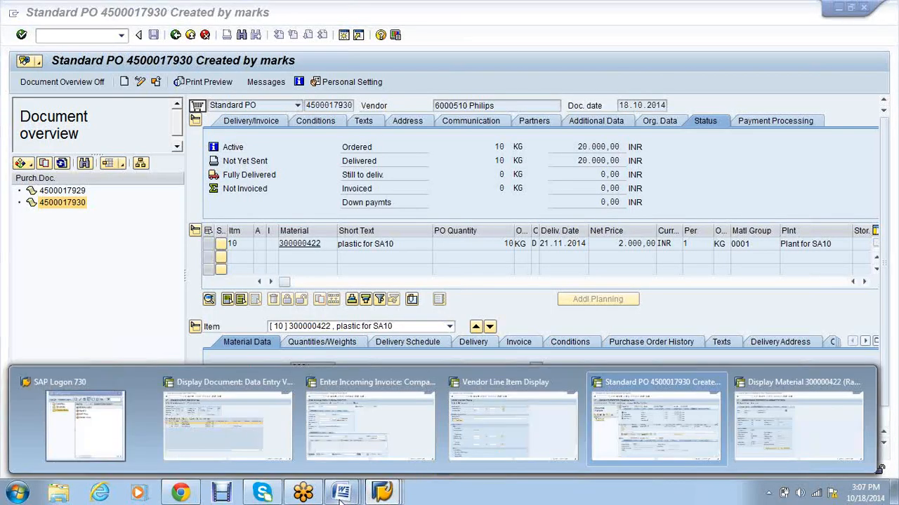
mouse_move(340, 496)
left_click(456, 444)
right_click(273, 347)
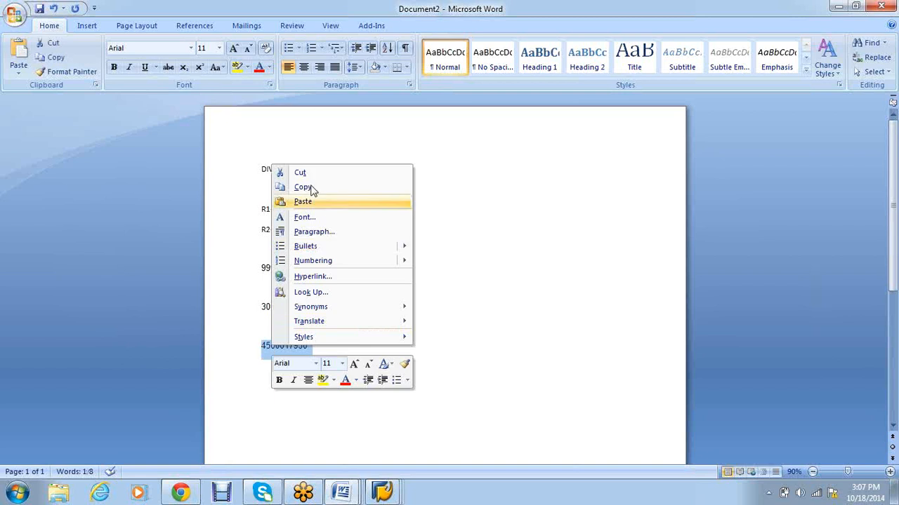
left_click(313, 189)
left_click(388, 491)
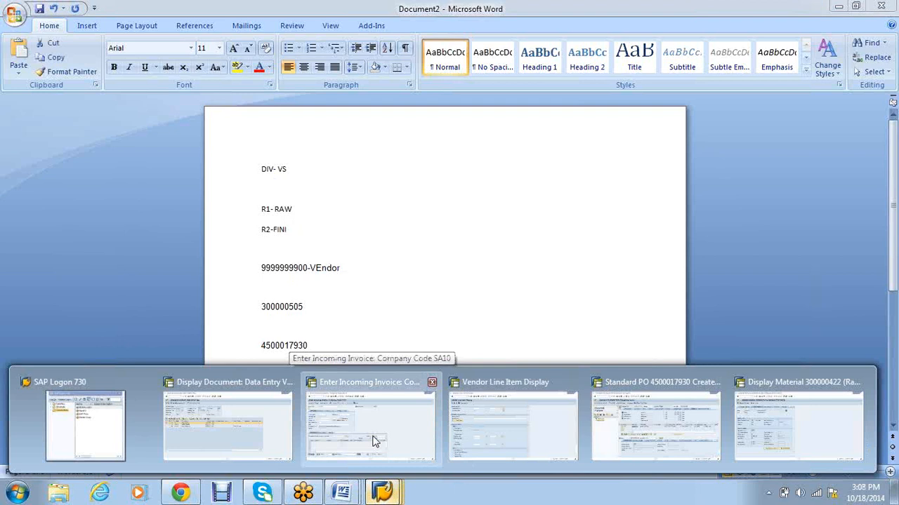
left_click(376, 441)
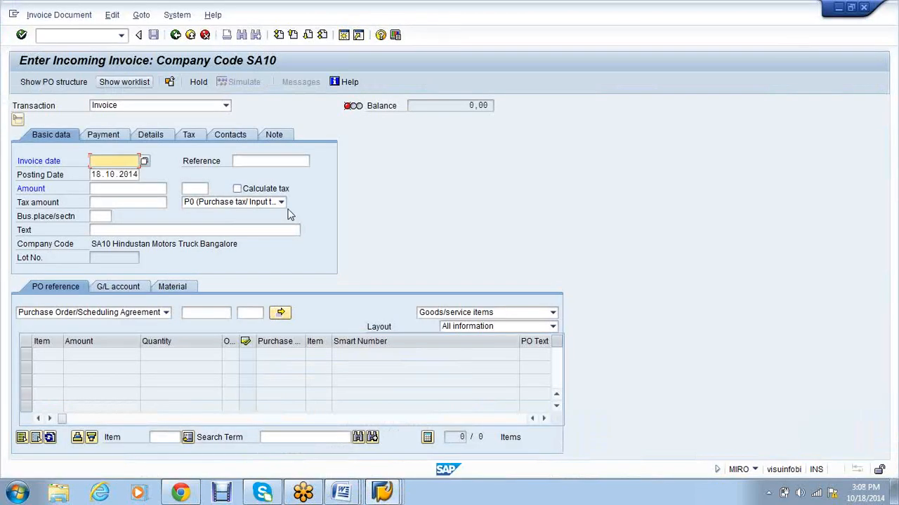
type("18.10.2")
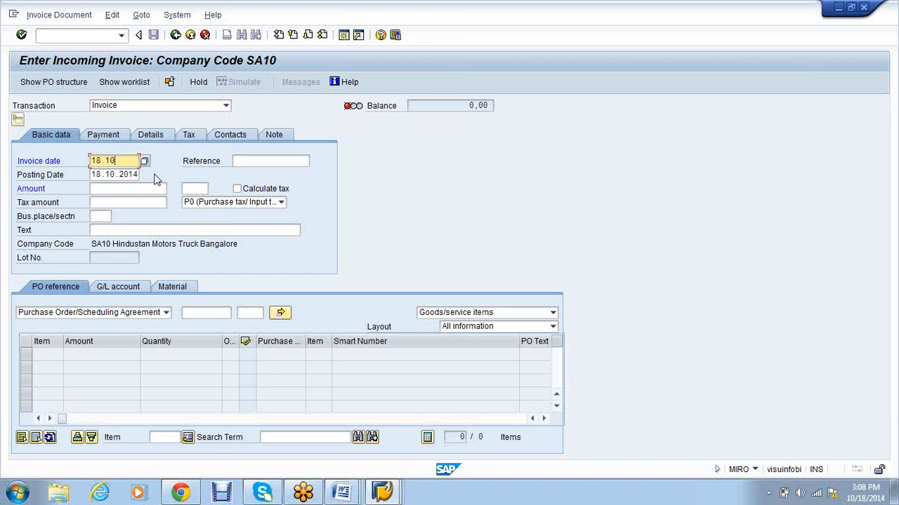
type("014")
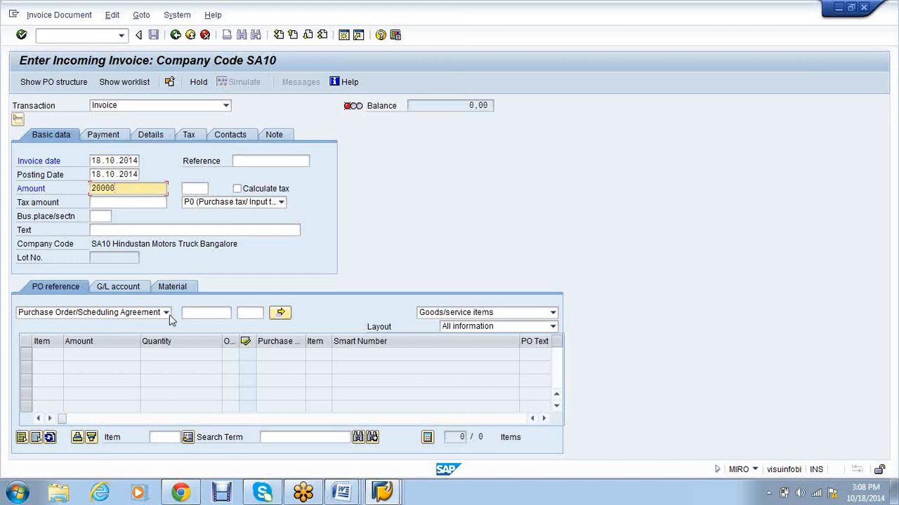
left_click(198, 314)
key("ctrl+v")
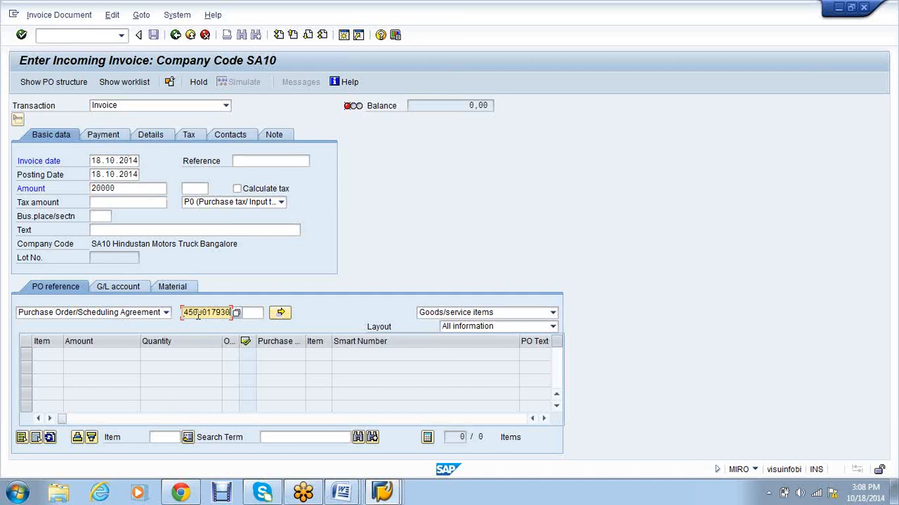
key("Return")
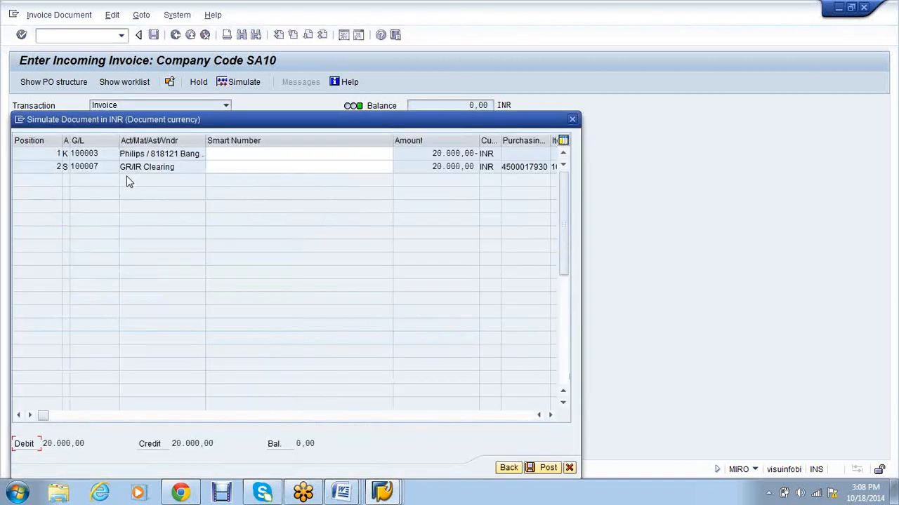
left_click_drag(205, 140, 220, 138)
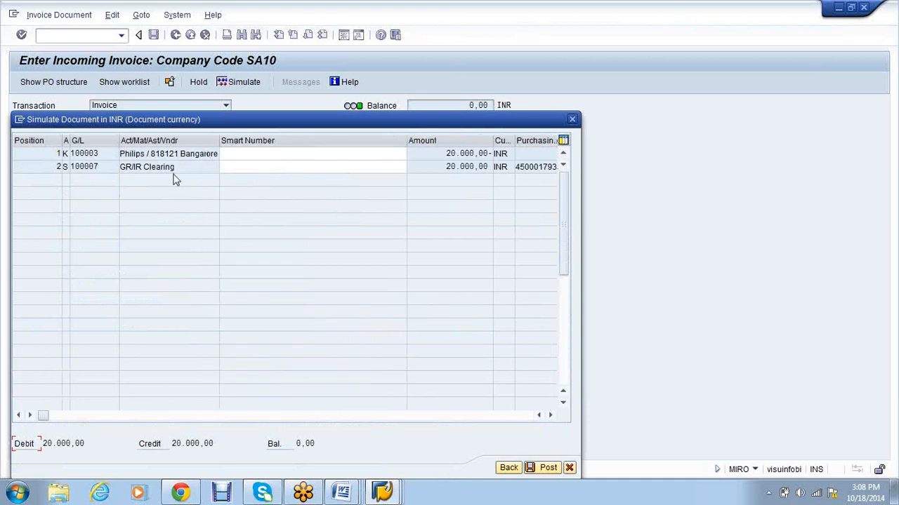
left_click(515, 467)
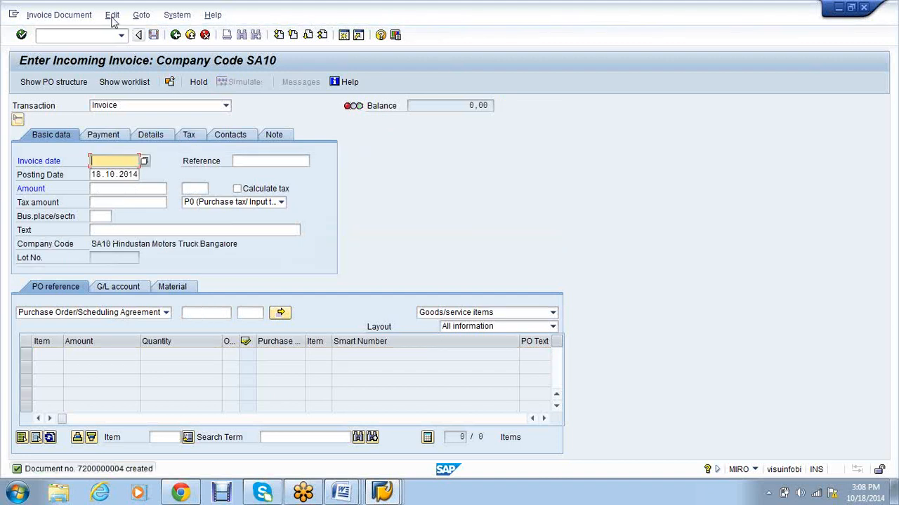
left_click(83, 19)
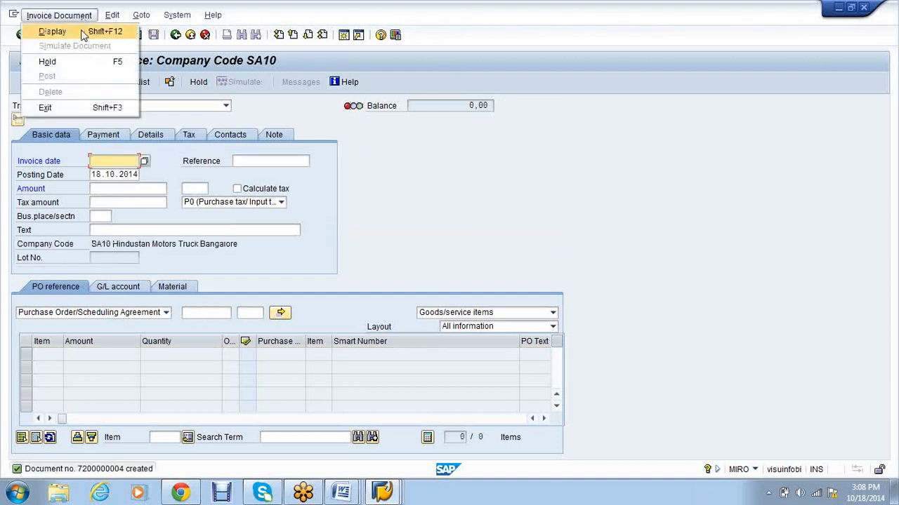
Step: Display the invoice's accounting document 6000001 via Follow-On Documents, then return to the vendor line item window
left_click(82, 32)
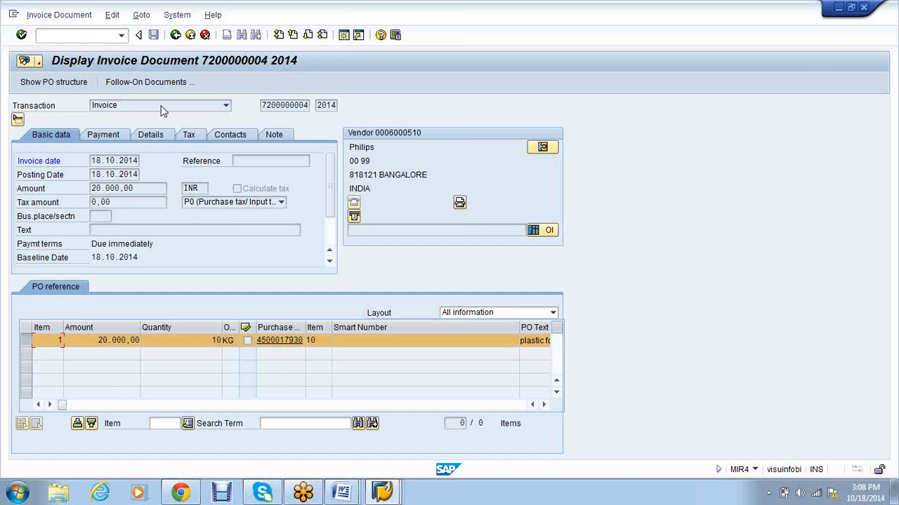
left_click(153, 82)
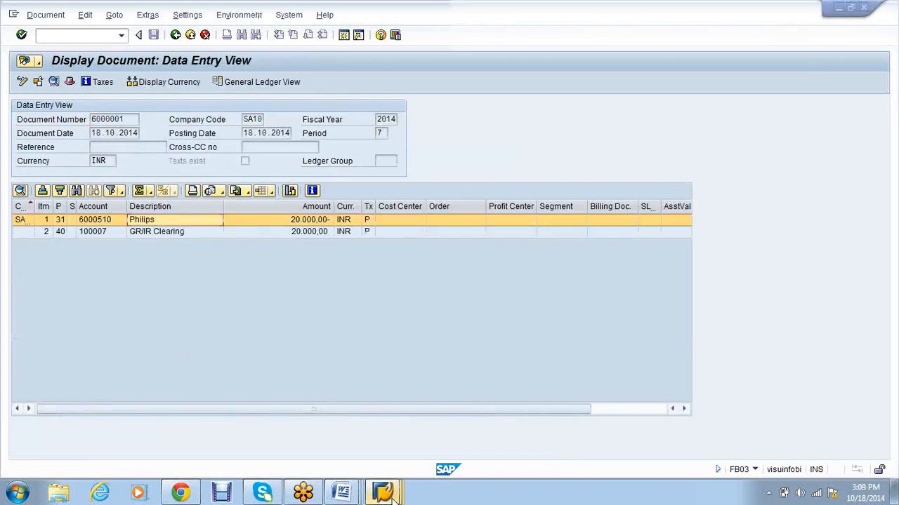
left_click(396, 496)
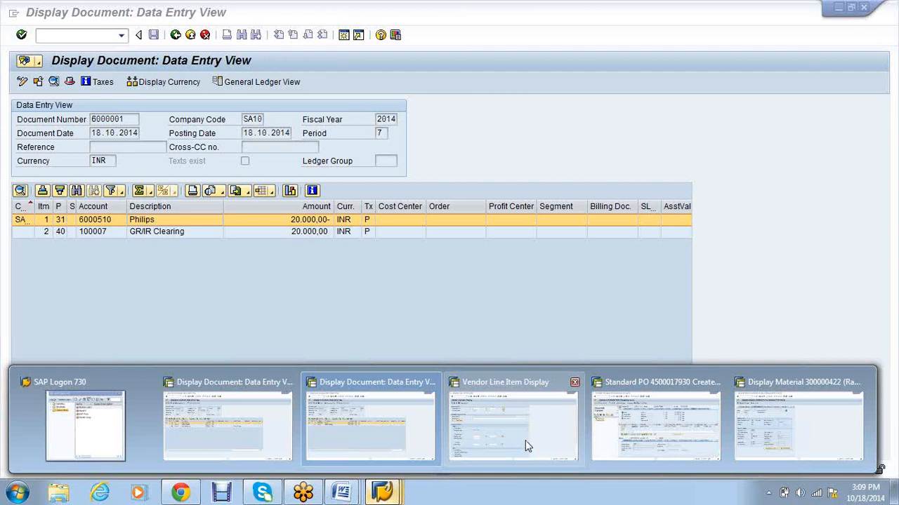
left_click(525, 440)
Step: Enter vendor account 6000501 and run the line item list
type("6000502")
key("BackSpace")
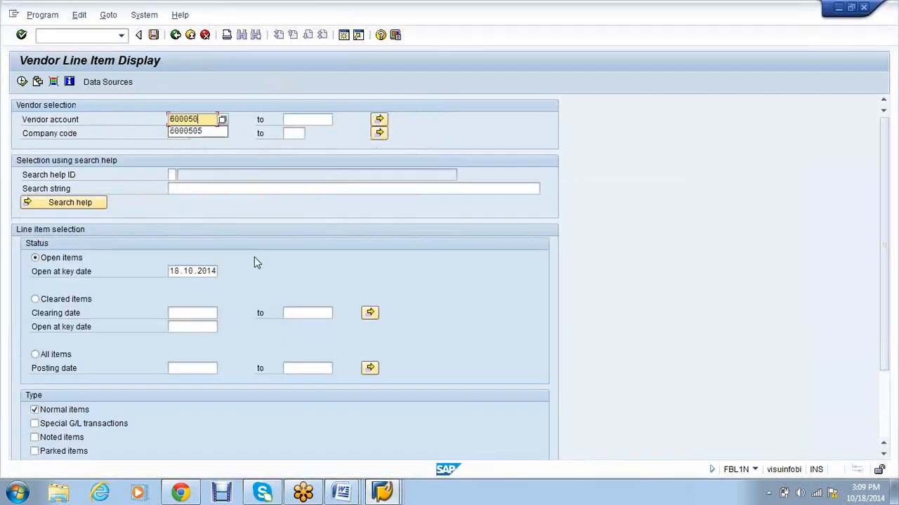
type("1")
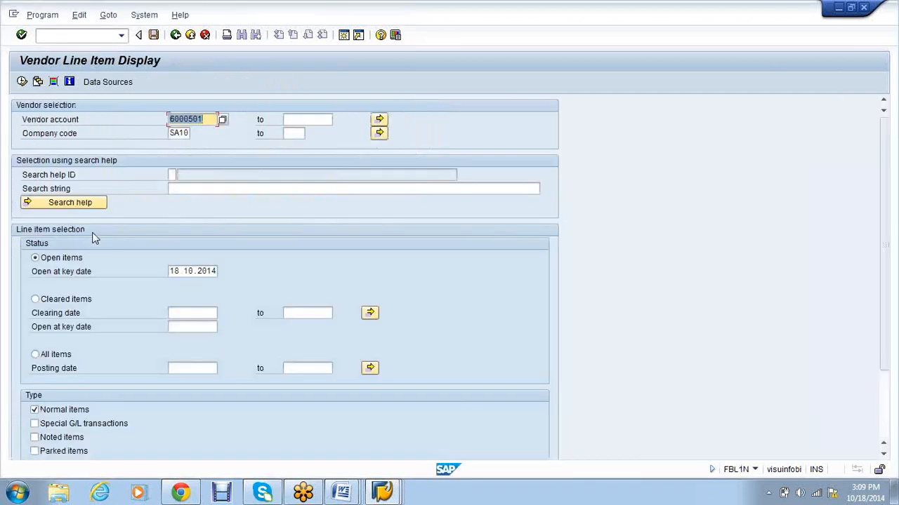
left_click(59, 354)
left_click(22, 81)
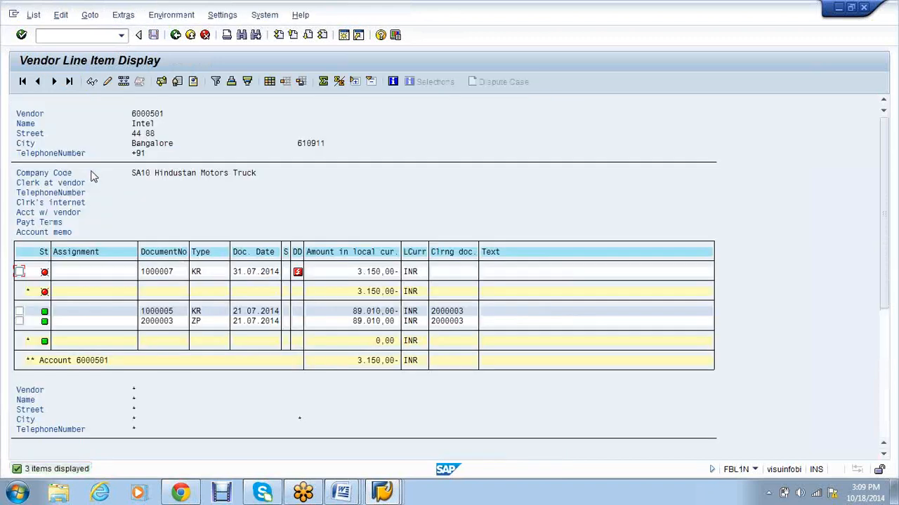
Step: Restart the Vendor Line Item Display with /n and fbl1n
key("alt+Tab")
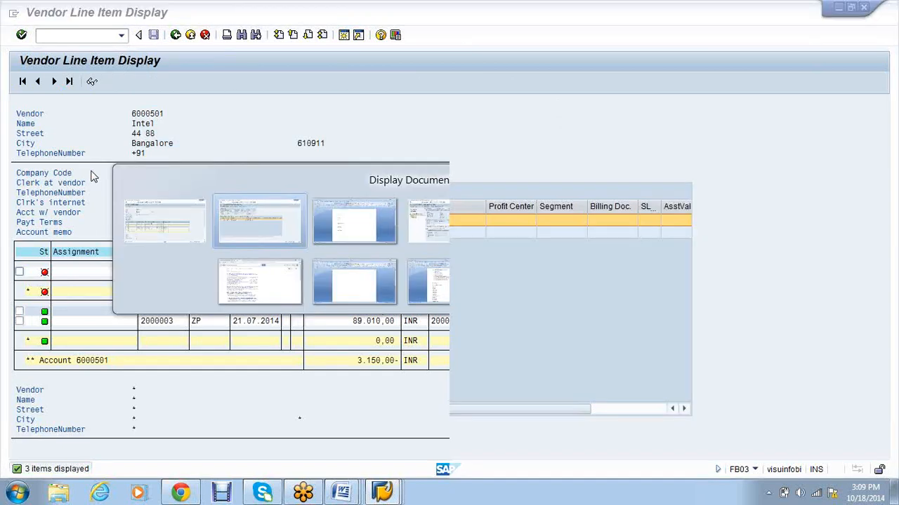
key("alt+Tab")
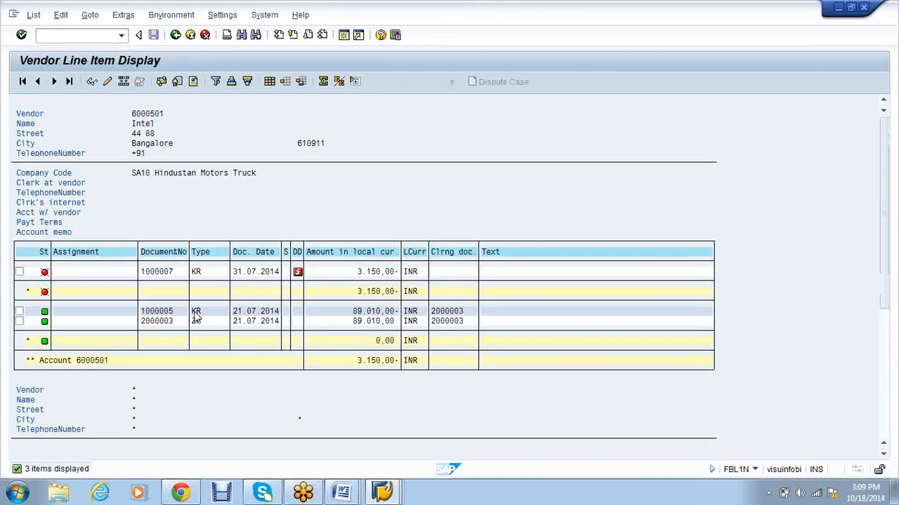
left_click(54, 36)
type("/n")
key("Return")
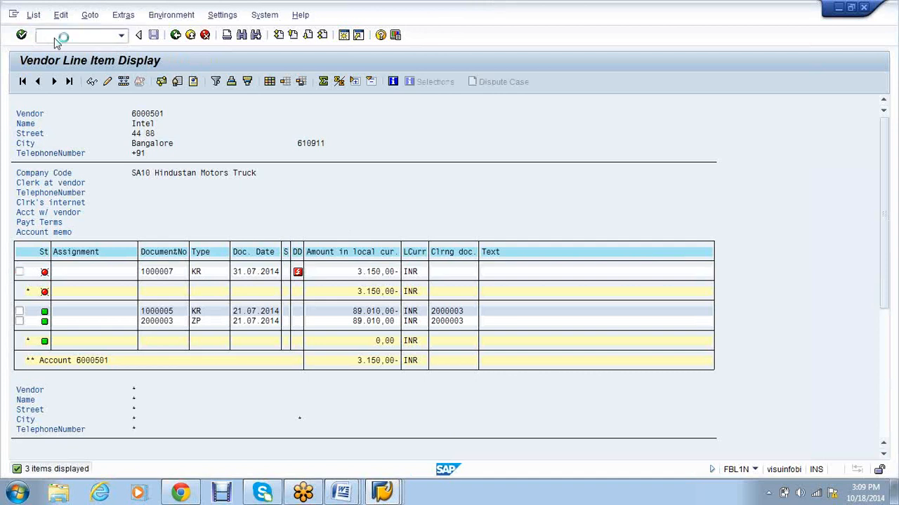
type("fbl1n")
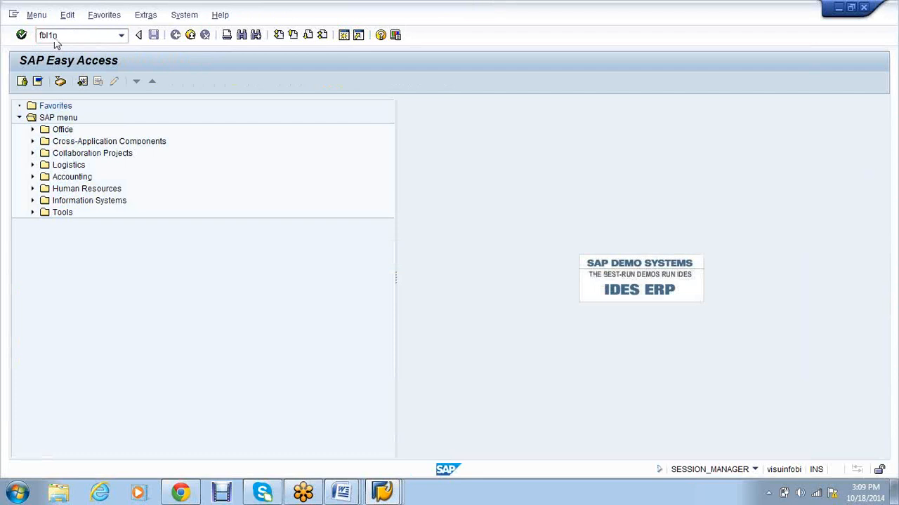
key("Return")
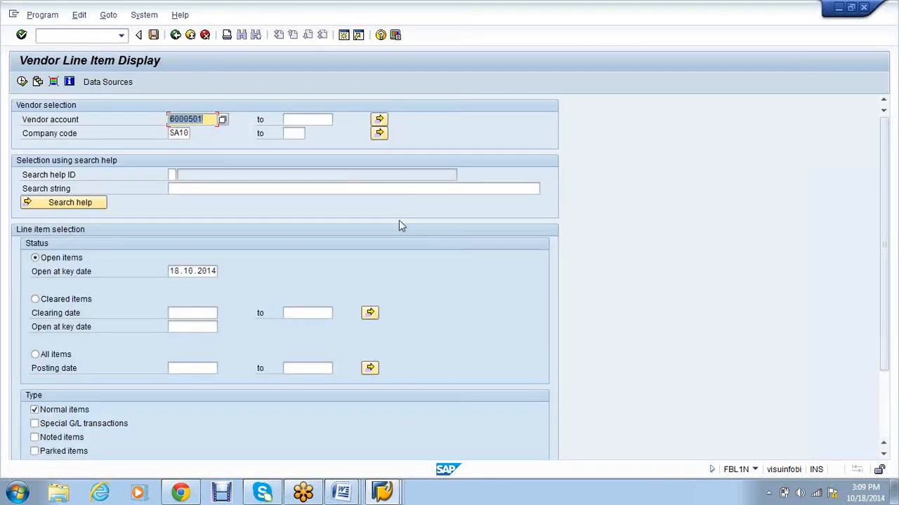
Step: Select All items for vendor 6000501 in company code SA10
key("alt+Tab")
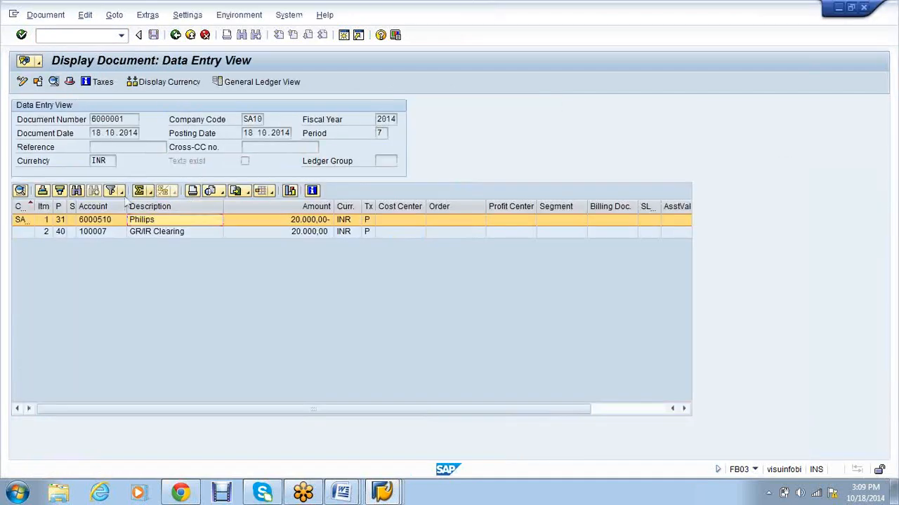
key("alt+Tab")
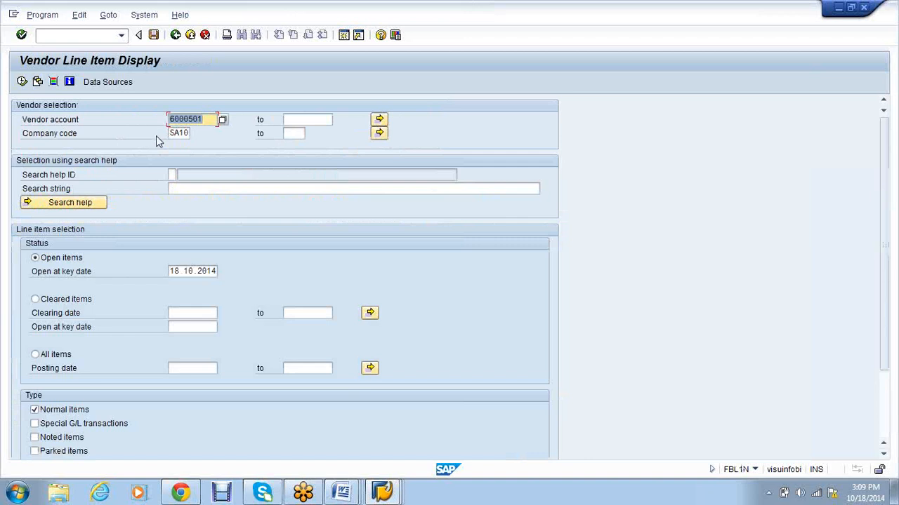
key("alt+Tab")
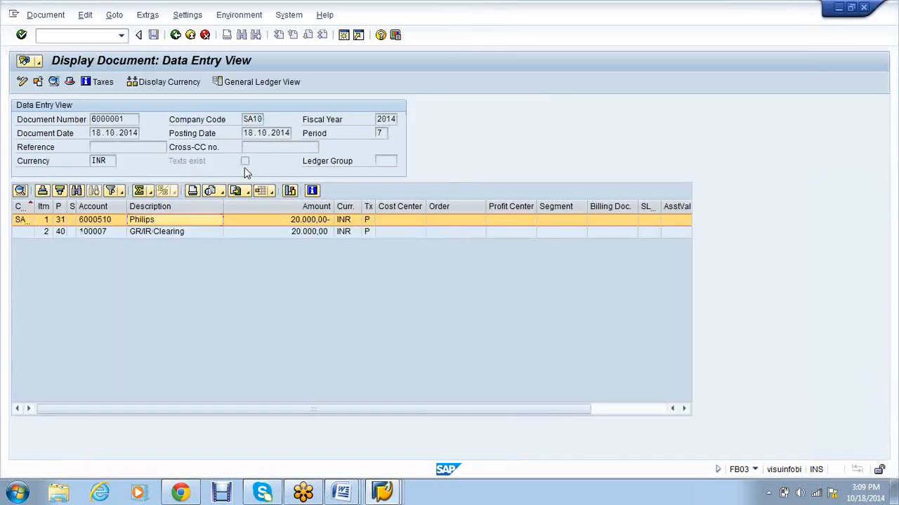
key("alt+Tab")
left_click(36, 354)
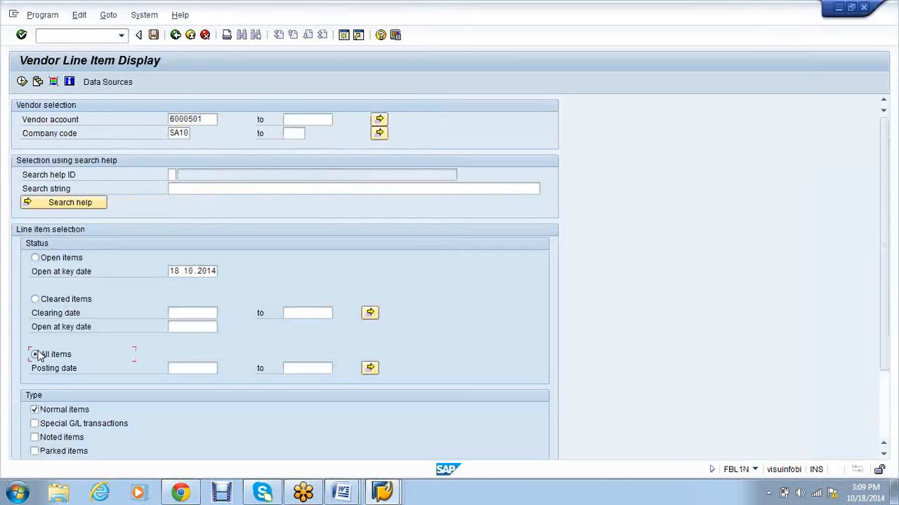
Step: List all line items for vendor 6000501 twice, returning to the selection screen each time
left_click(22, 82)
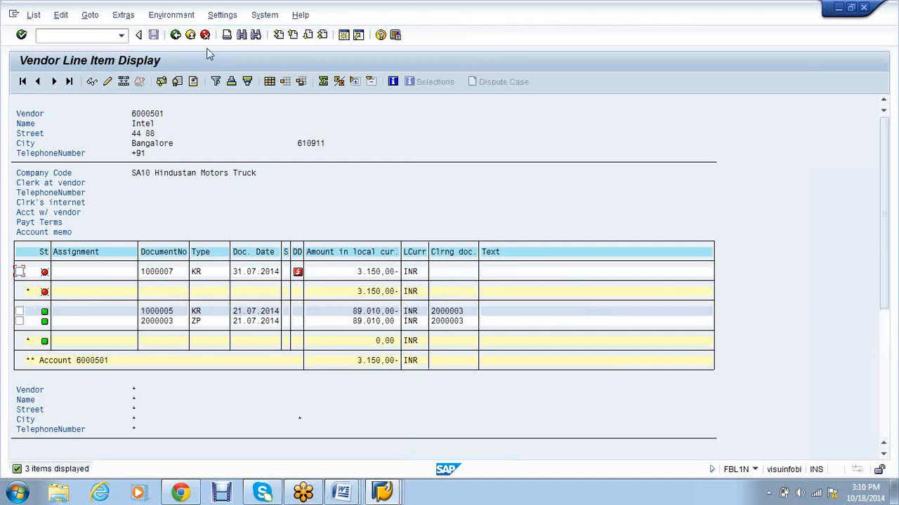
left_click(176, 35)
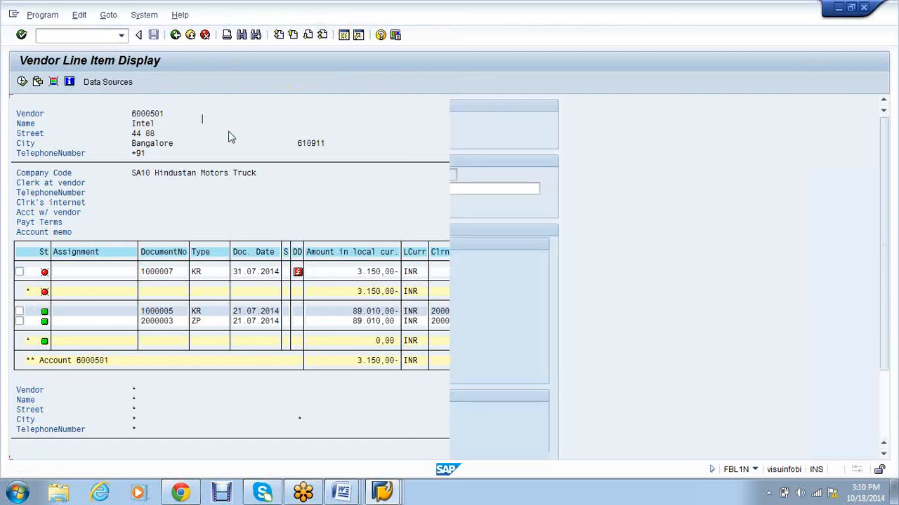
scroll(353, 252, "down", 3)
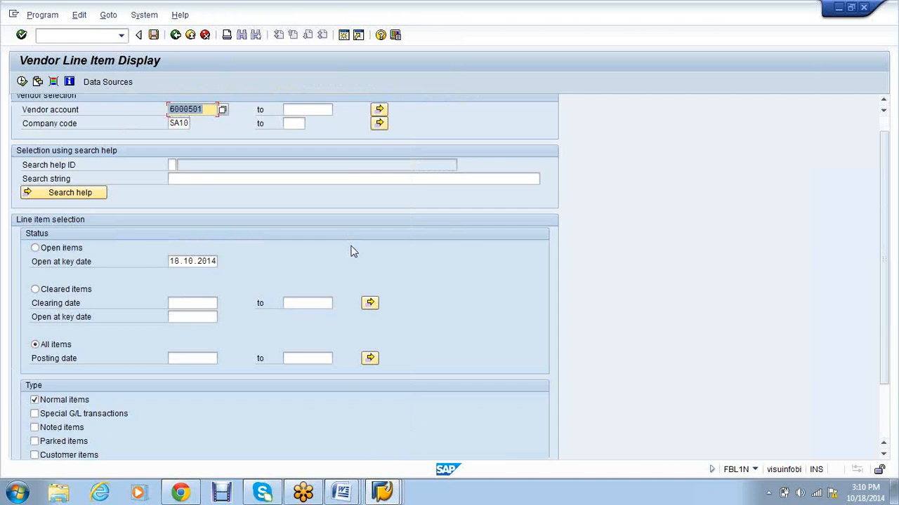
scroll(353, 251, "down", 2)
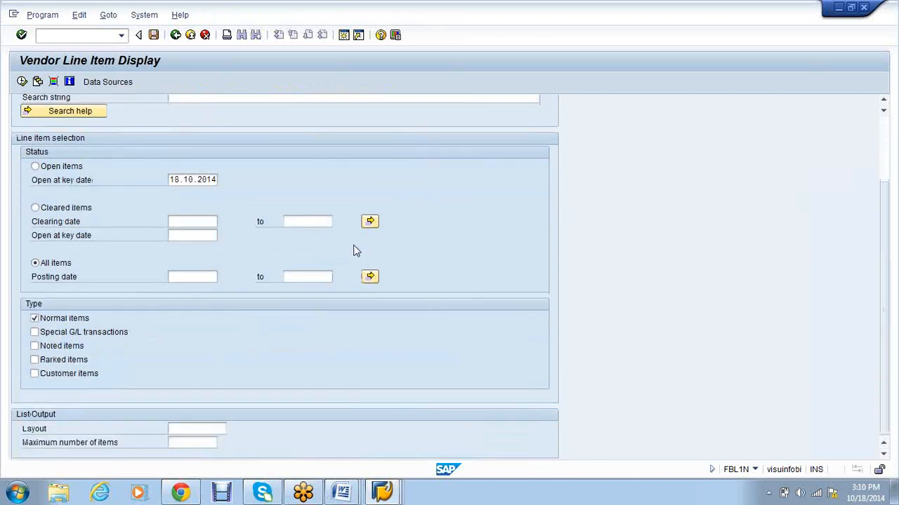
left_click(22, 82)
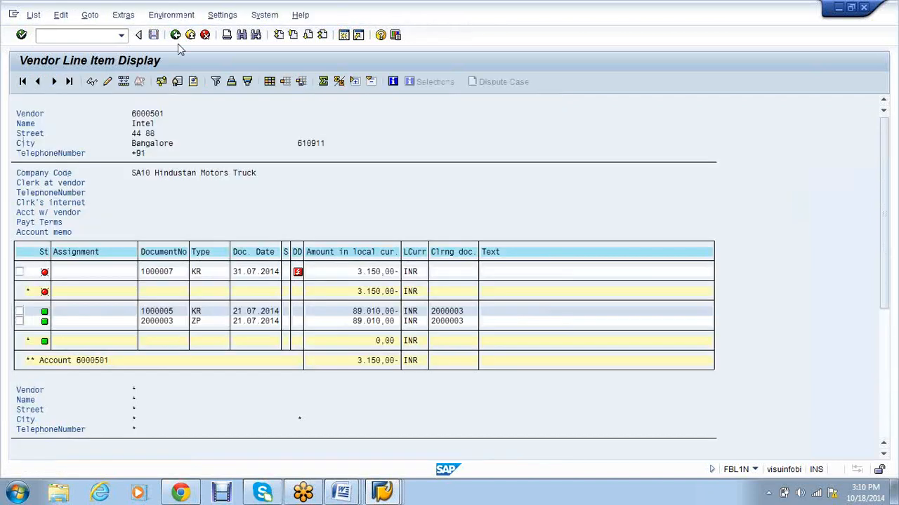
left_click(175, 35)
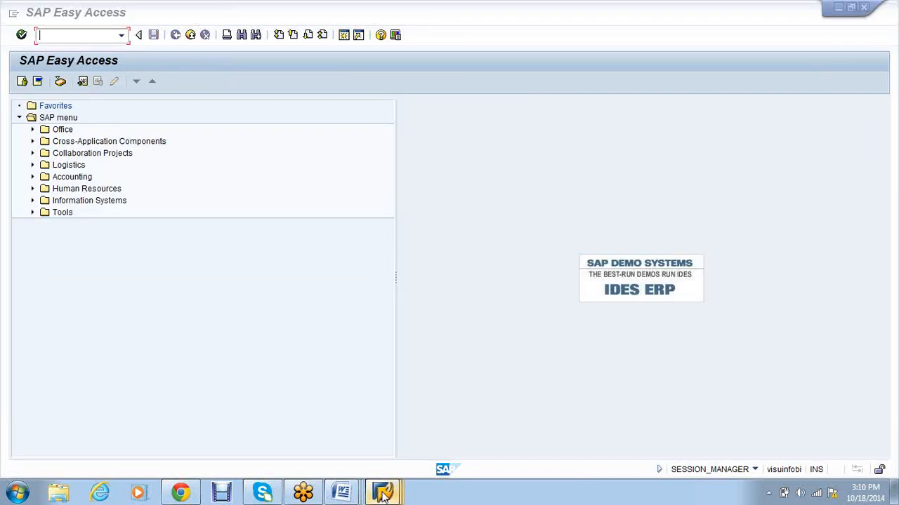
Step: Bring accounting document 6000001 back to the front
mouse_move(382, 496)
left_click(400, 431)
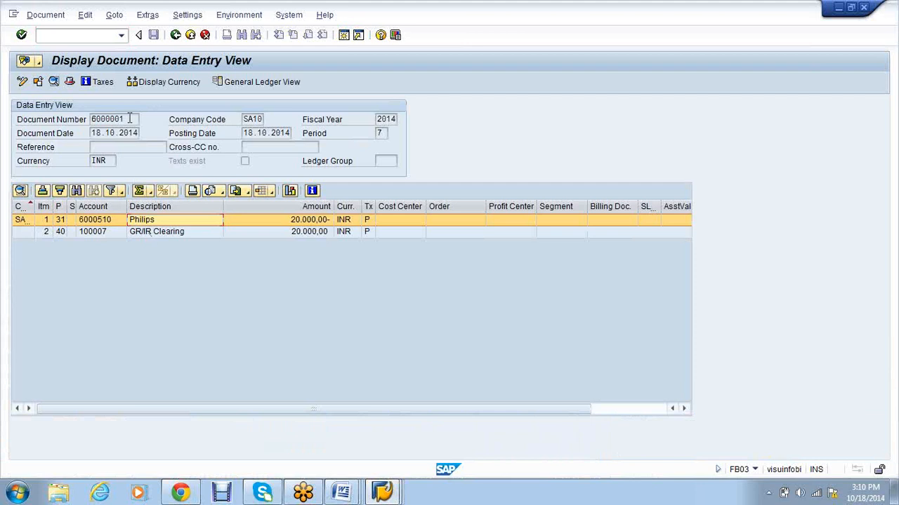
left_click(92, 119)
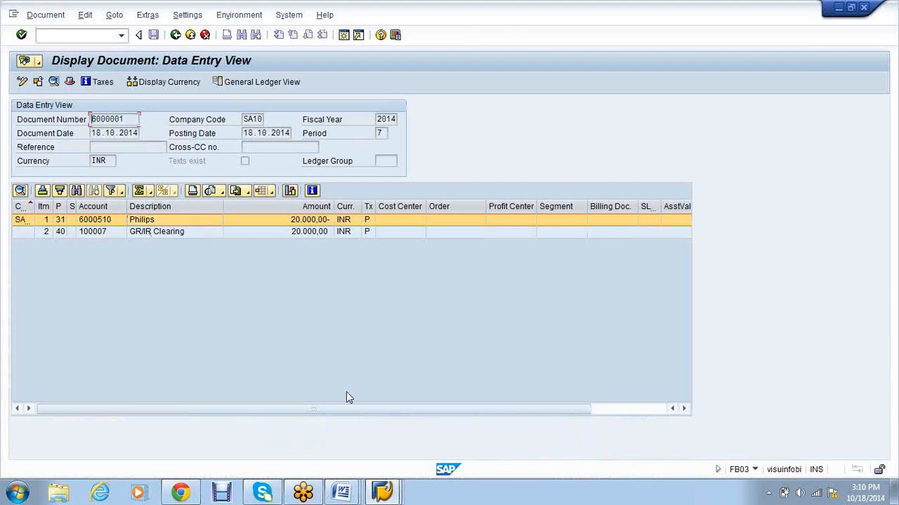
Step: Start FB03 from SAP Easy Access and display document 6000001
left_click(395, 497)
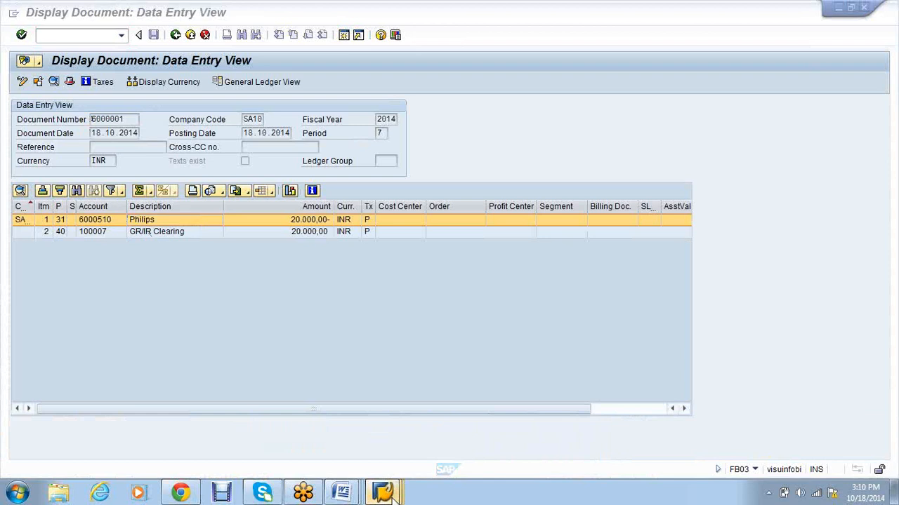
mouse_move(395, 497)
left_click(505, 445)
type("fb03")
key("Return")
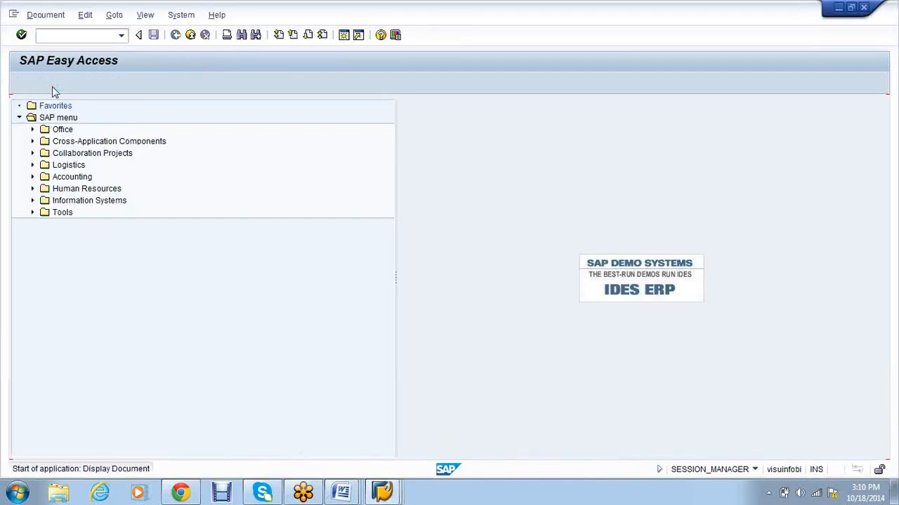
key("Tab")
left_click(133, 134)
key("BackSpace")
key("Return")
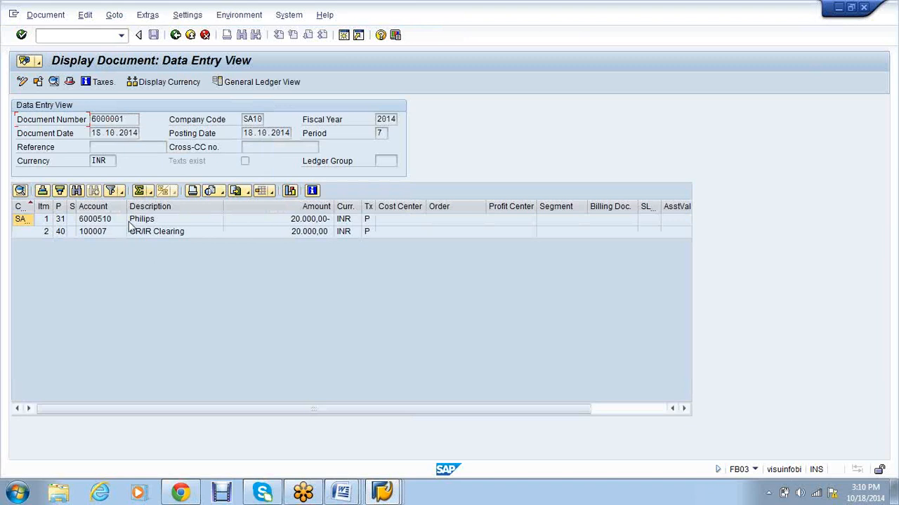
Step: Inspect the Philips line item and widen the first column to show company code SA10
double_click(130, 221)
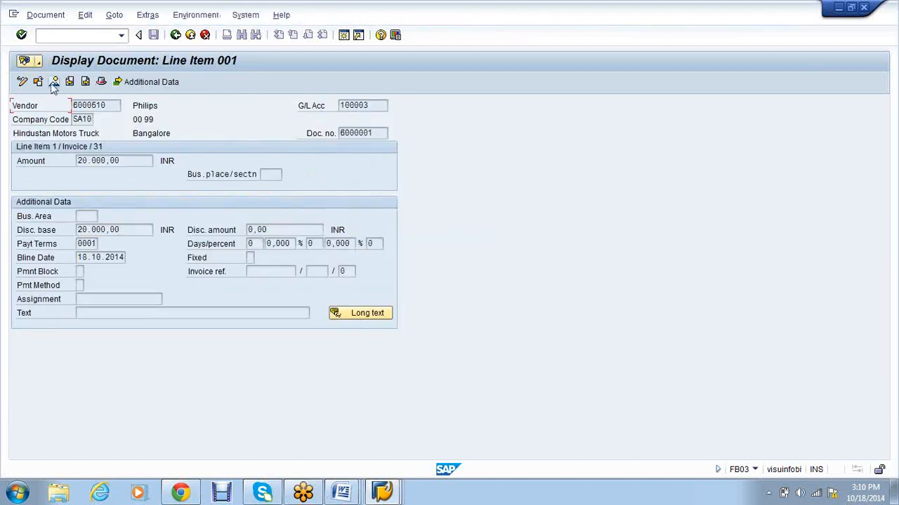
left_click(53, 82)
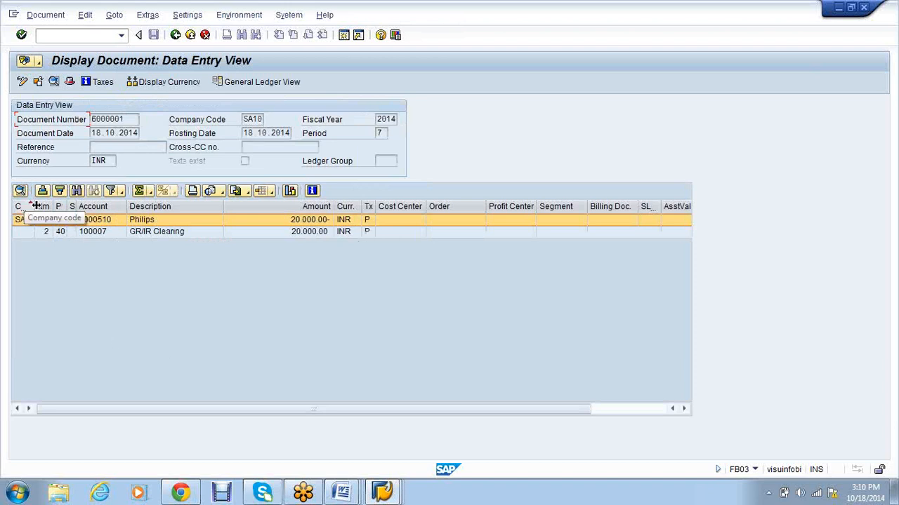
left_click_drag(35, 205, 59, 205)
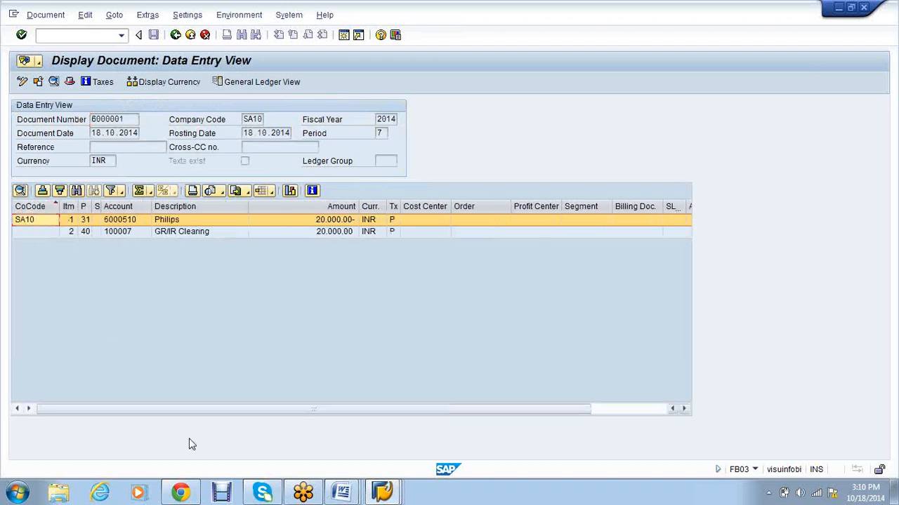
mouse_move(382, 492)
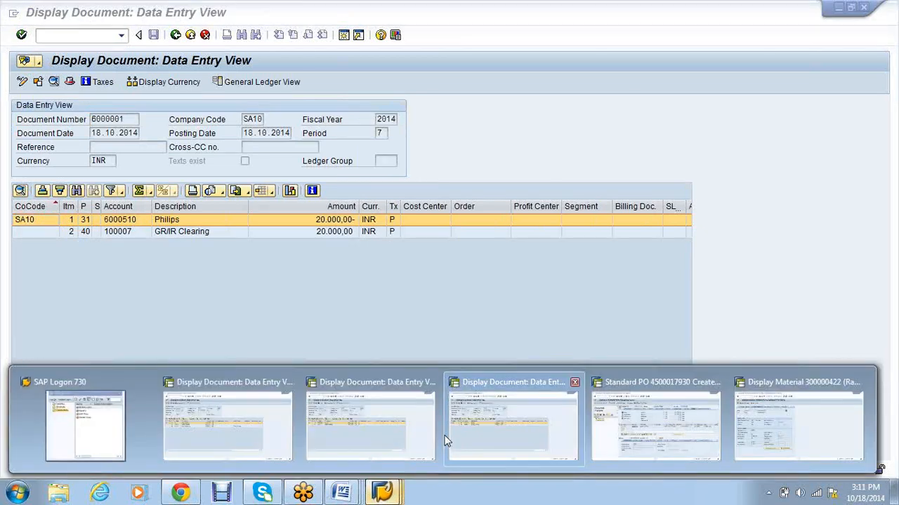
left_click(501, 435)
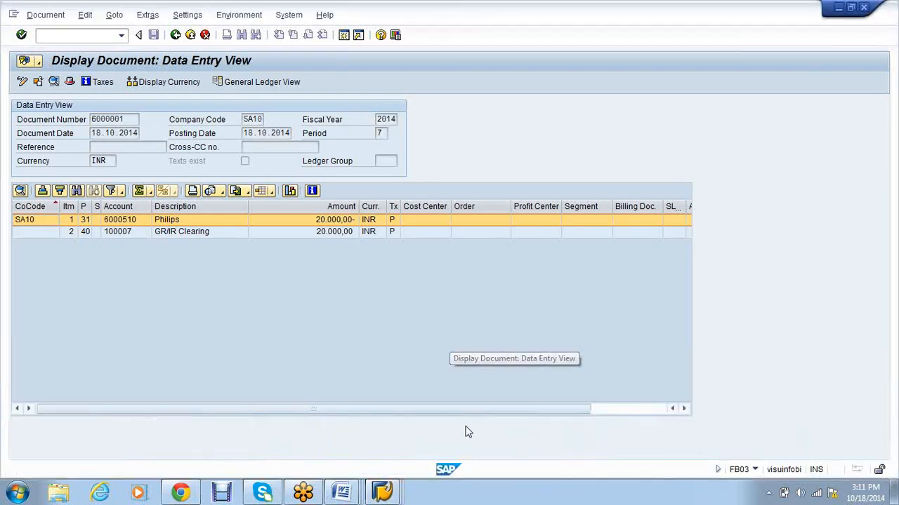
left_click(175, 35)
Step: Back out of the document and invoice displays to the main menu
key("F3")
mouse_move(382, 492)
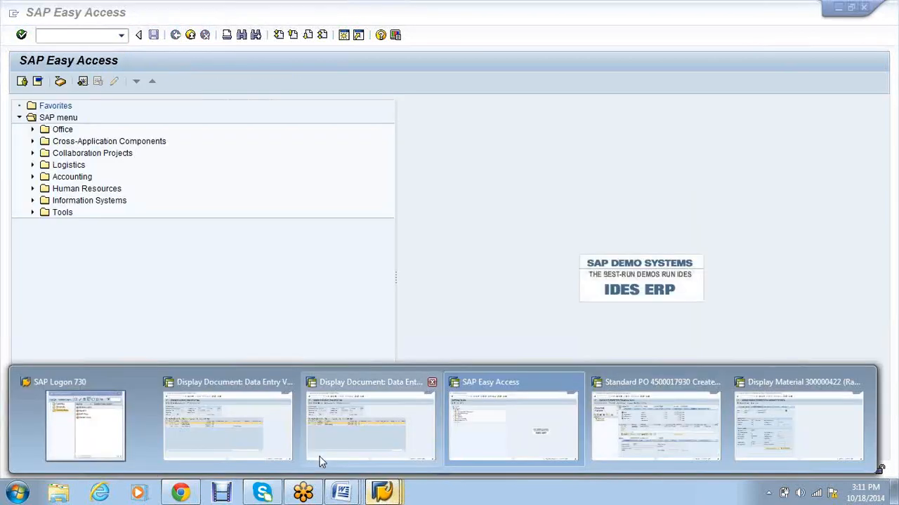
left_click(319, 456)
left_click(176, 35)
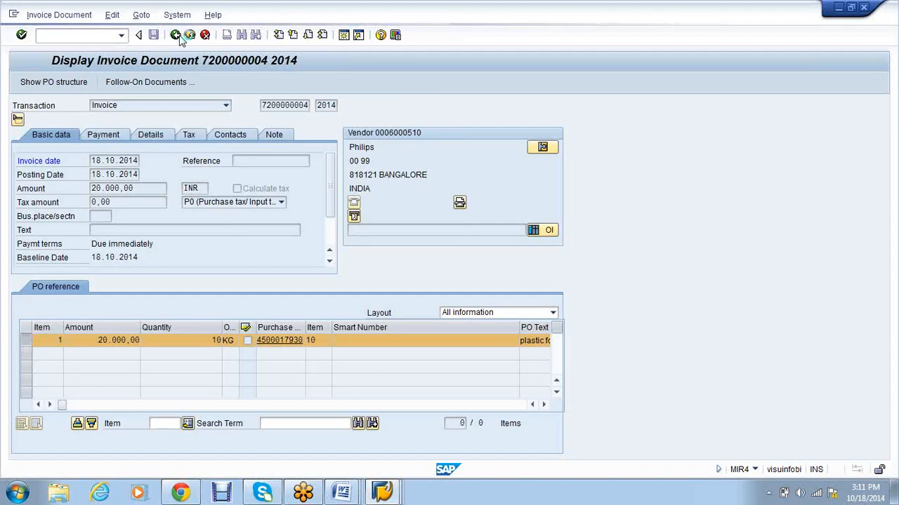
left_click(180, 37)
left_click(179, 37)
Step: Return the remaining sessions to the main menu and close duplicate sessions
left_click(110, 35)
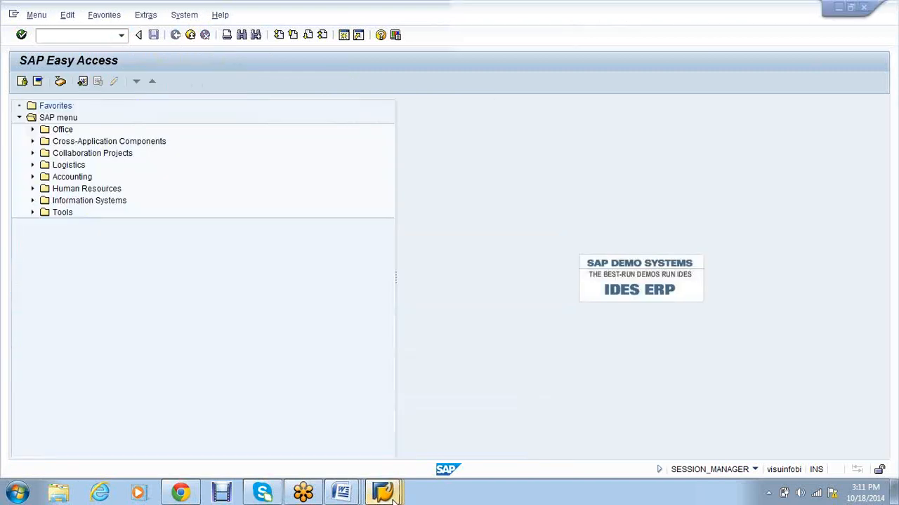
mouse_move(394, 497)
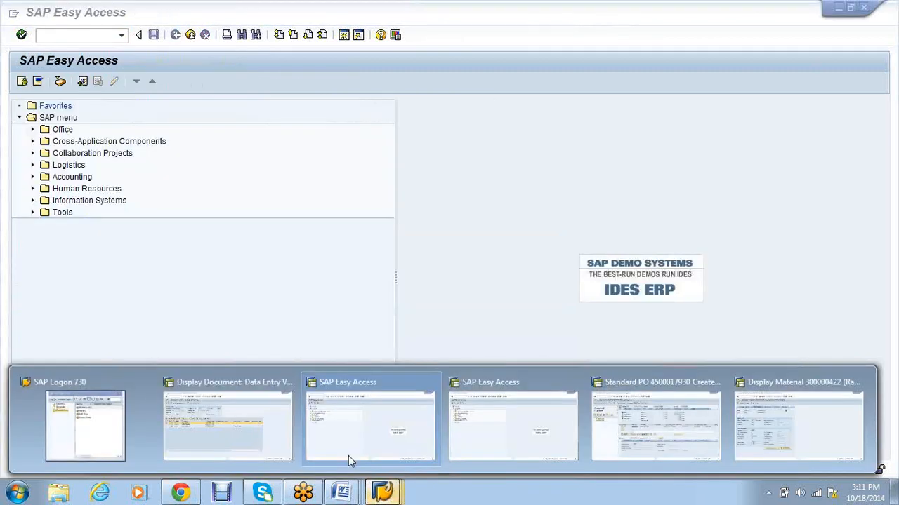
left_click(252, 435)
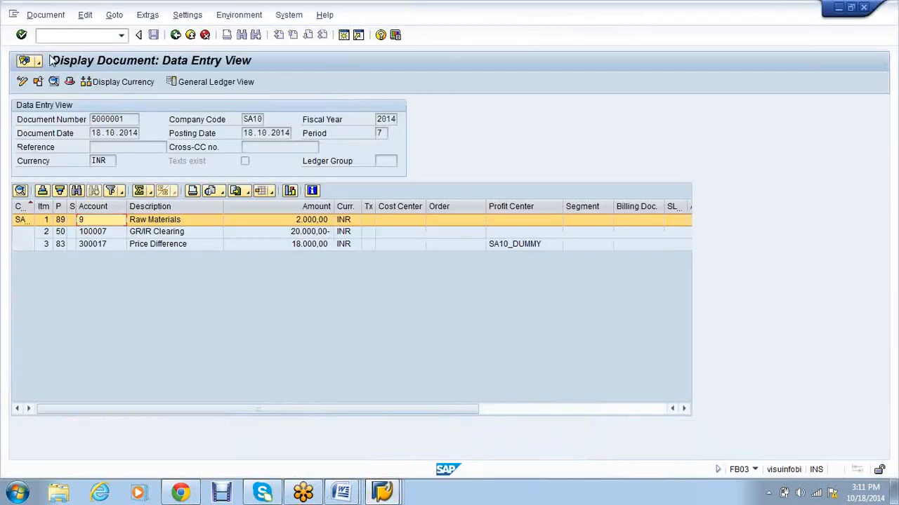
left_click(382, 495)
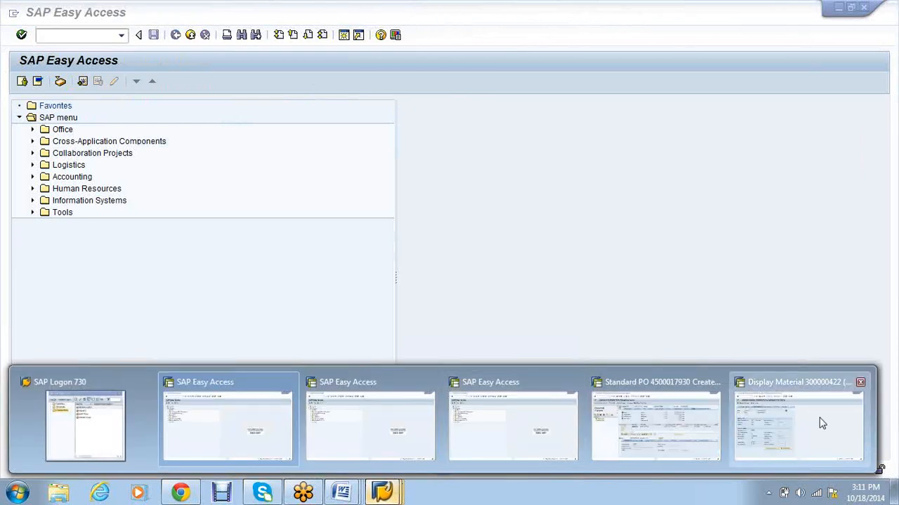
left_click(822, 423)
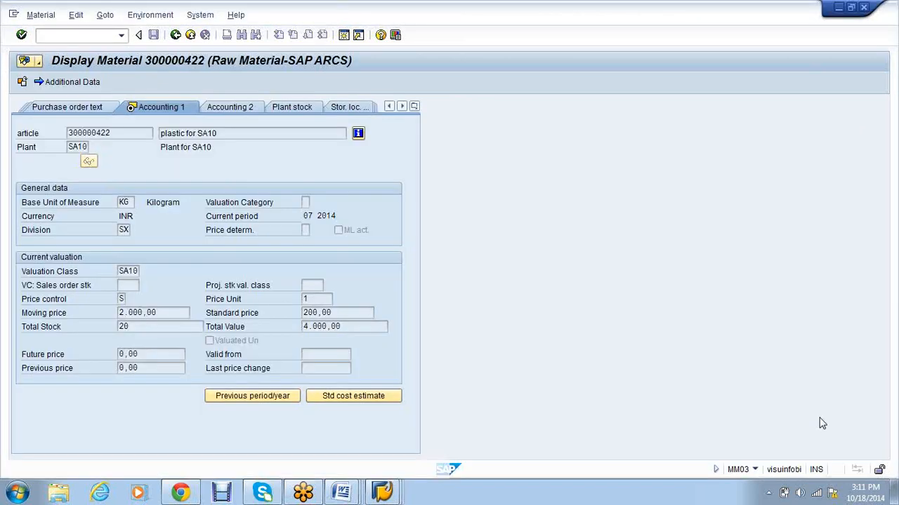
left_click(399, 494)
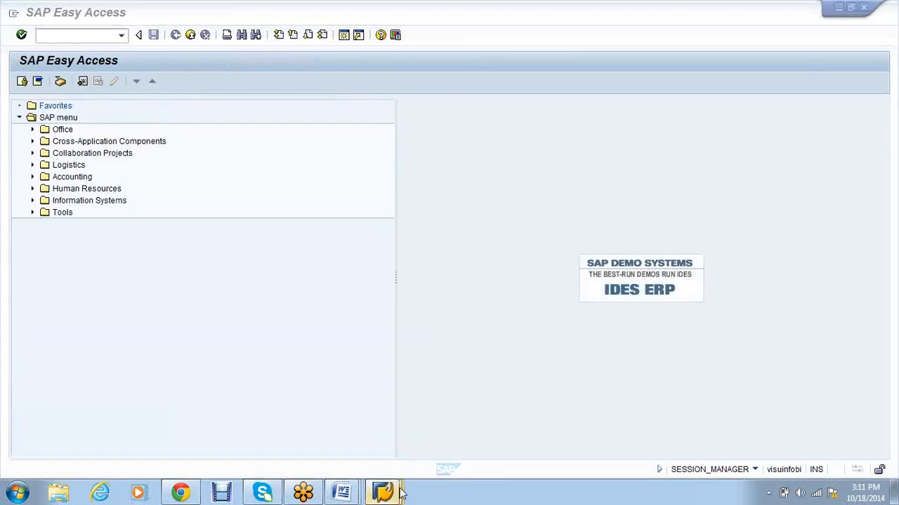
mouse_move(400, 493)
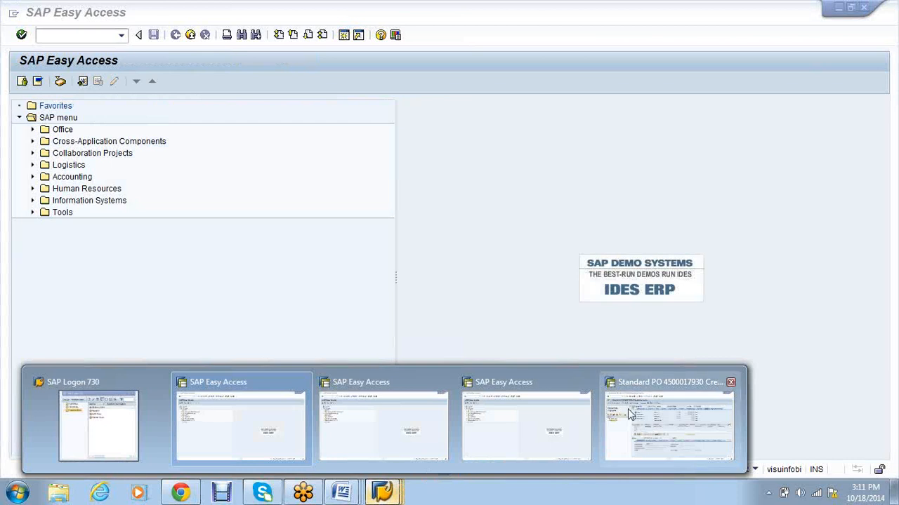
left_click(627, 408)
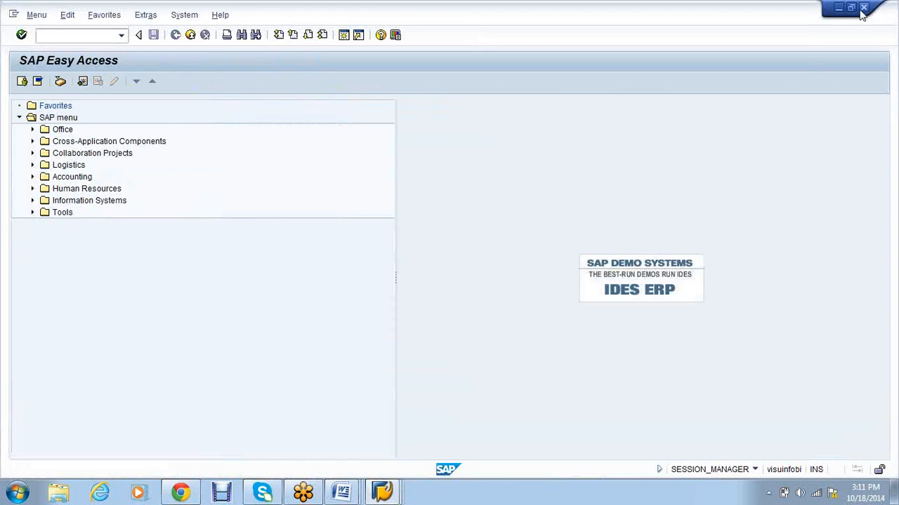
left_click(863, 8)
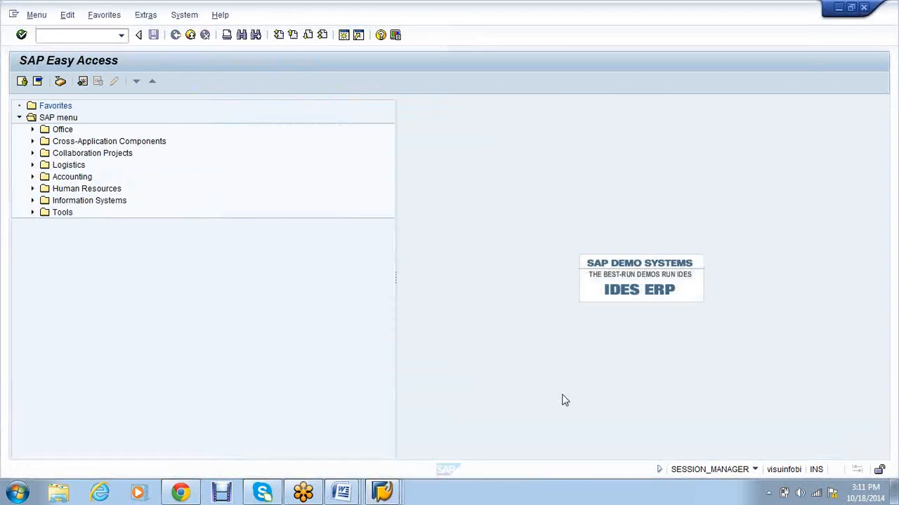
Step: Close the last session and confirm logging off from SAP
mouse_move(381, 494)
left_click(463, 421)
left_click(864, 9)
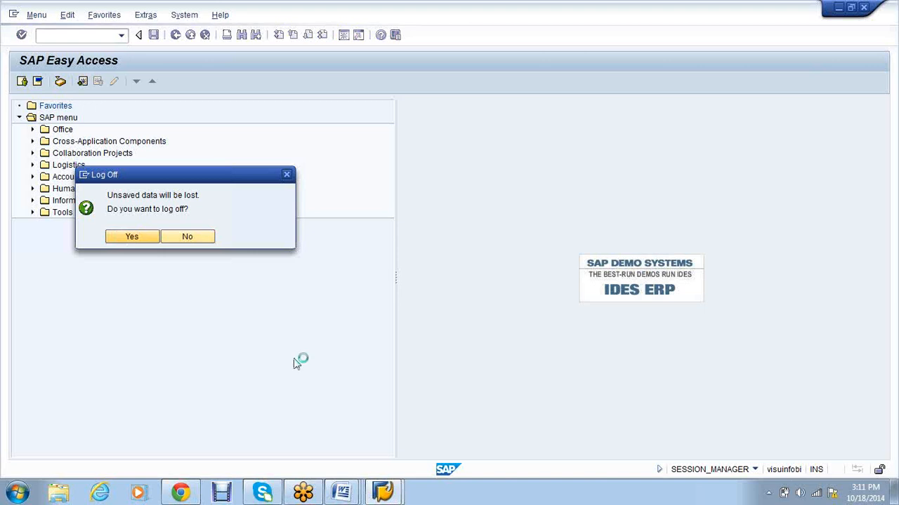
left_click(377, 494)
Step: Log back on to the SAP system from SAP Logon 730
left_click(377, 494)
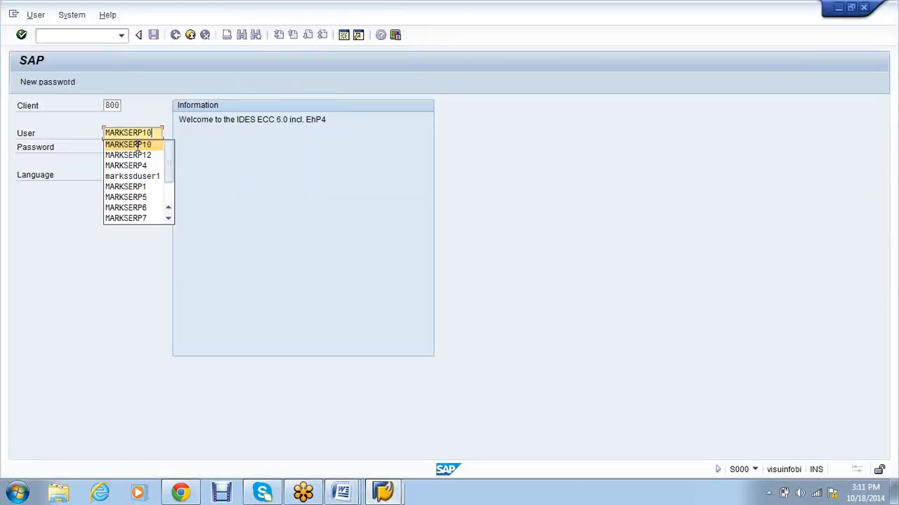
left_click(136, 145)
key("Tab")
key("Return")
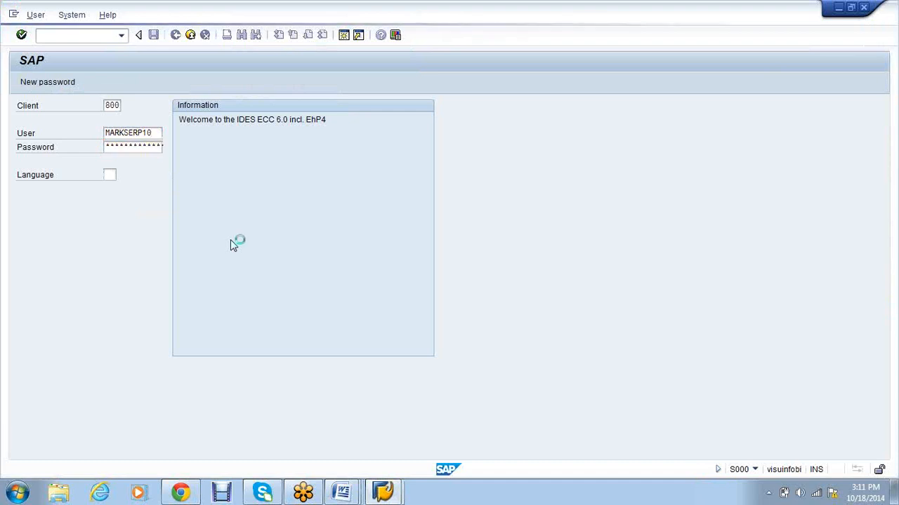
Step: Run FBL1N for company code SA10 with All items selected
type("fb")
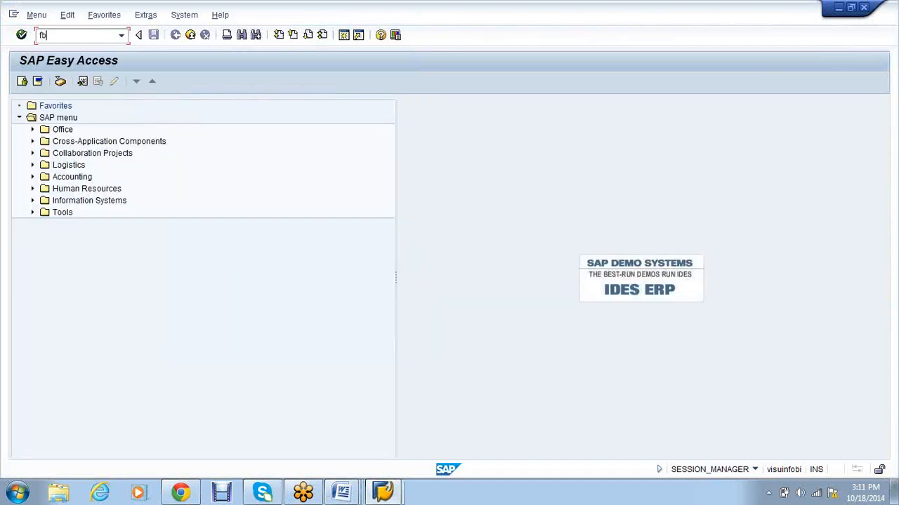
type("l1n")
key("Return")
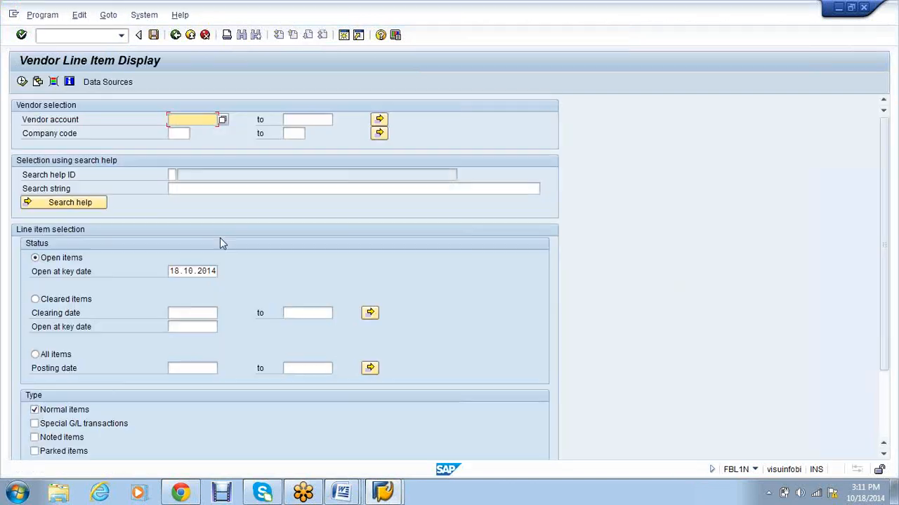
left_click(179, 135)
type("sa10")
left_click(36, 355)
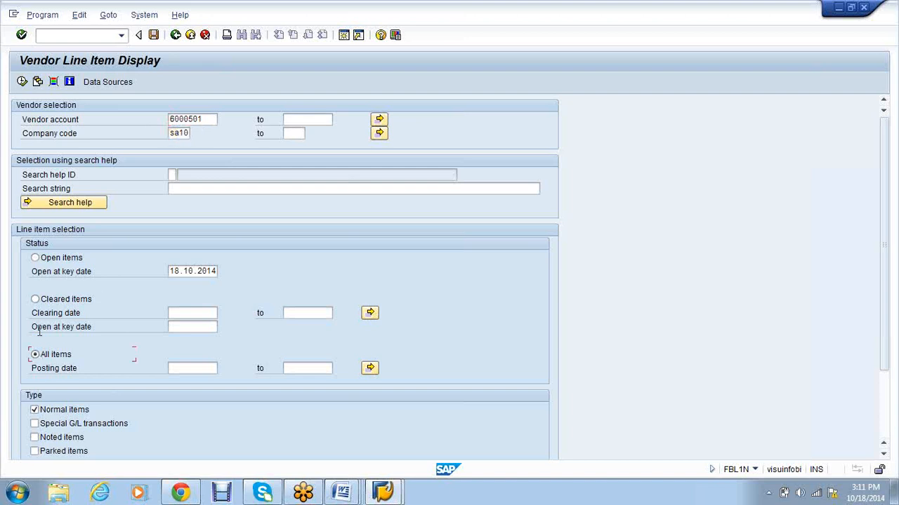
left_click(22, 82)
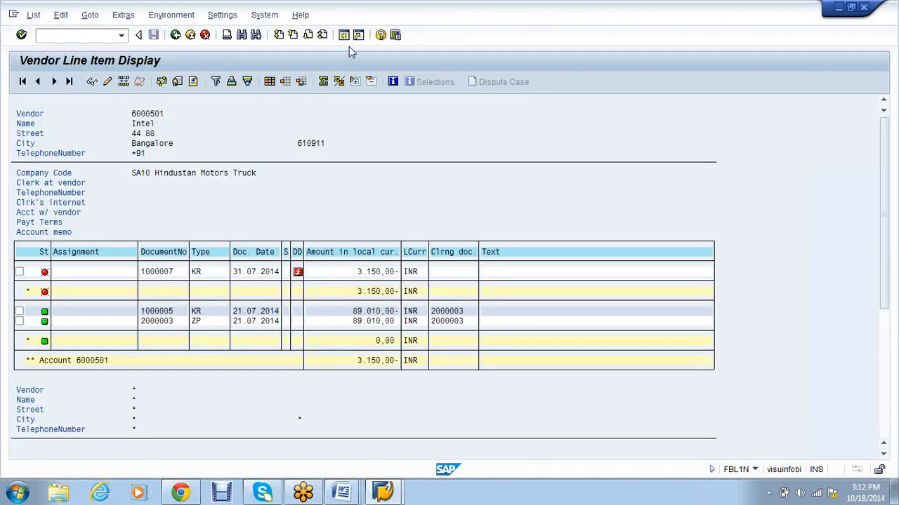
key("shift+F3")
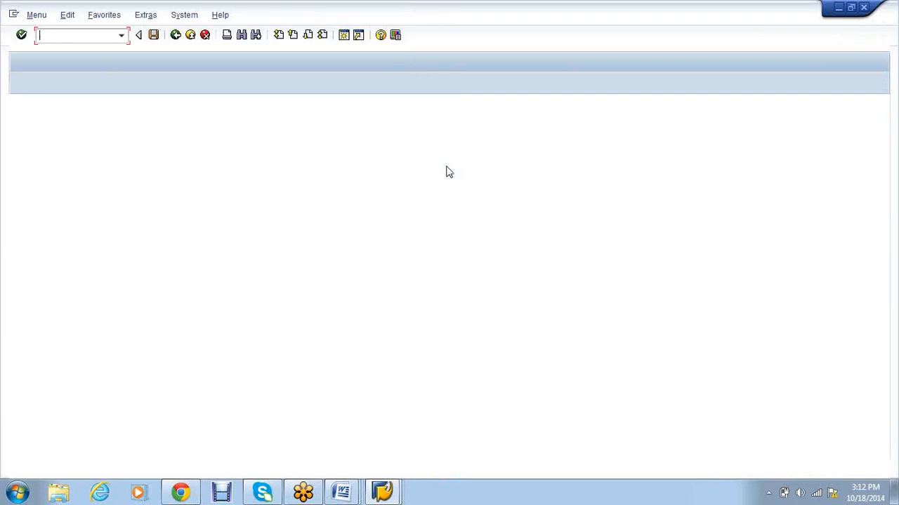
Step: Display document 6000001, picked from the document number history
type("fbl1n")
key("Return")
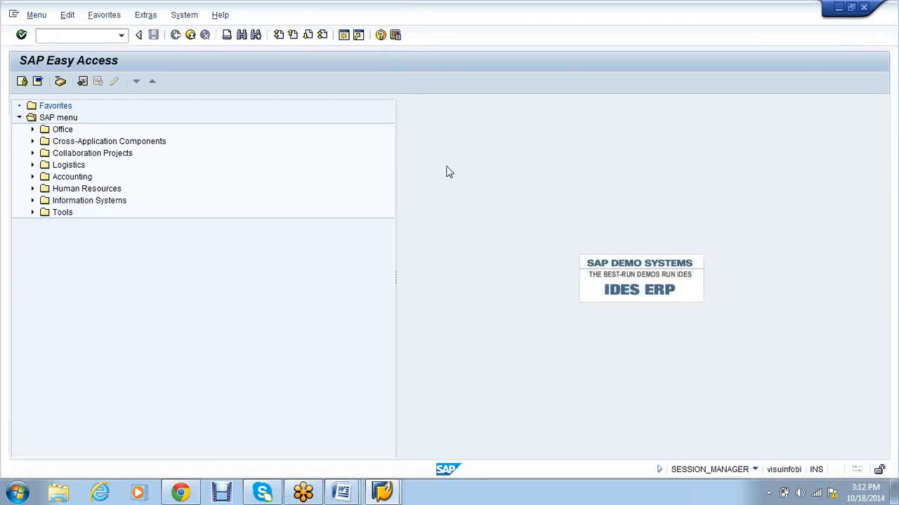
left_click(151, 134)
left_click(153, 146)
key("Return")
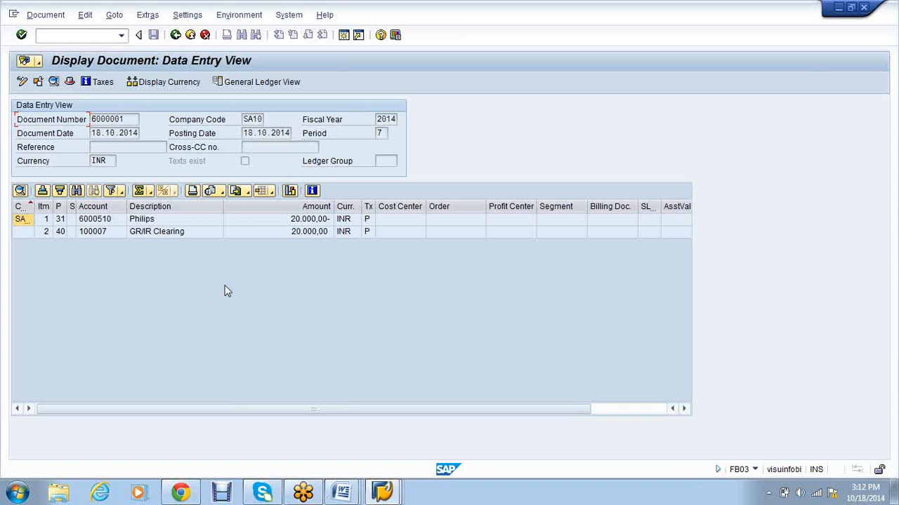
Step: Return the report to its selection screen and open a new SAP session
left_click(381, 493)
mouse_move(383, 495)
left_click(395, 449)
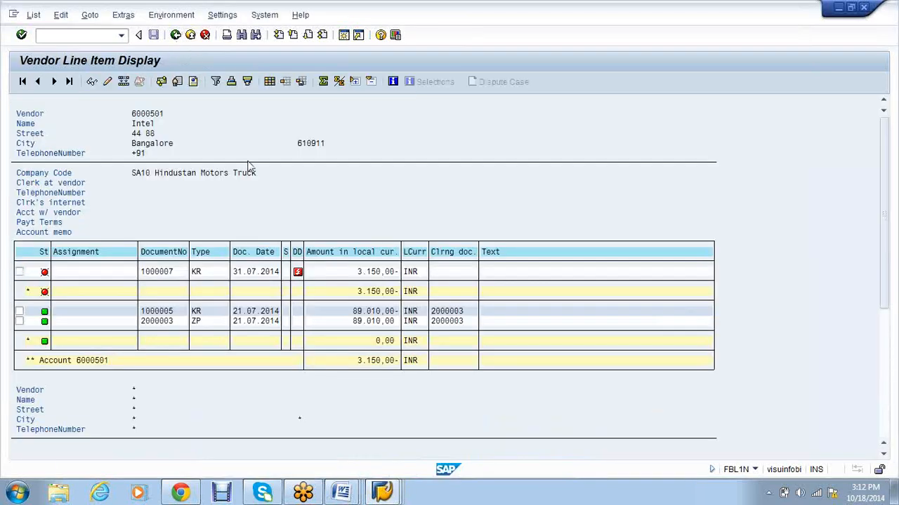
key("F3")
left_click(343, 36)
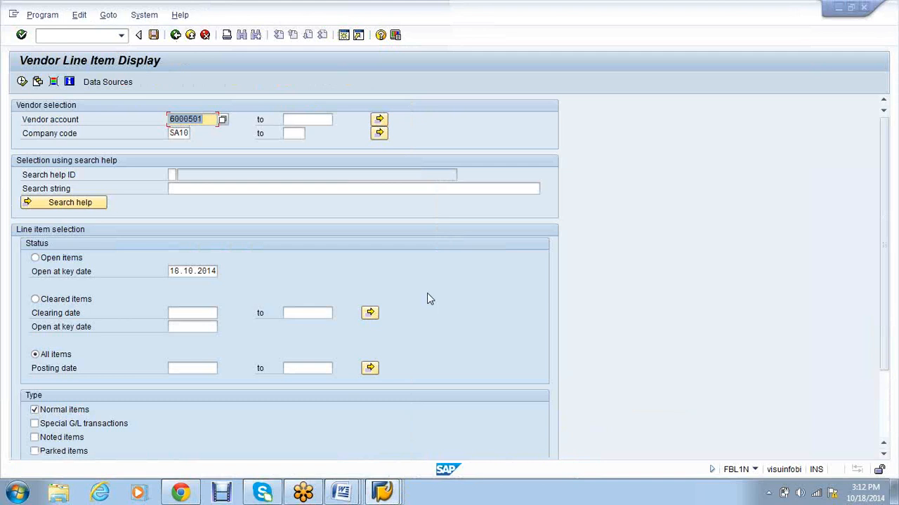
key("alt+Tab")
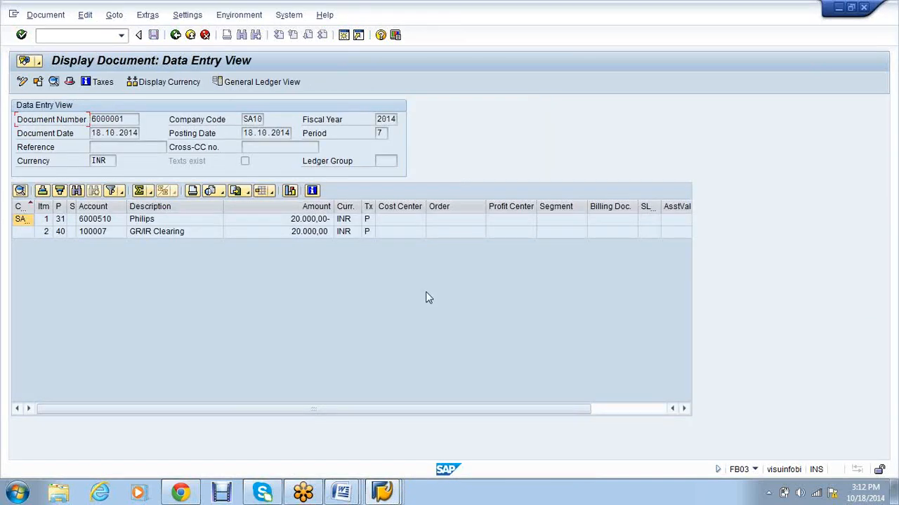
left_click(344, 36)
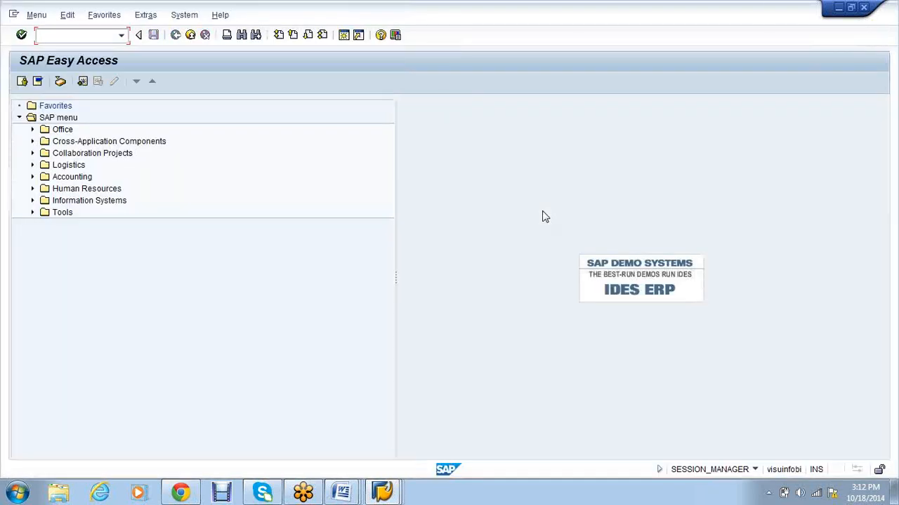
Step: Start Create Vendor with account group SA10, triggering the number range 24 error
type("f")
type("b03")
key("Return")
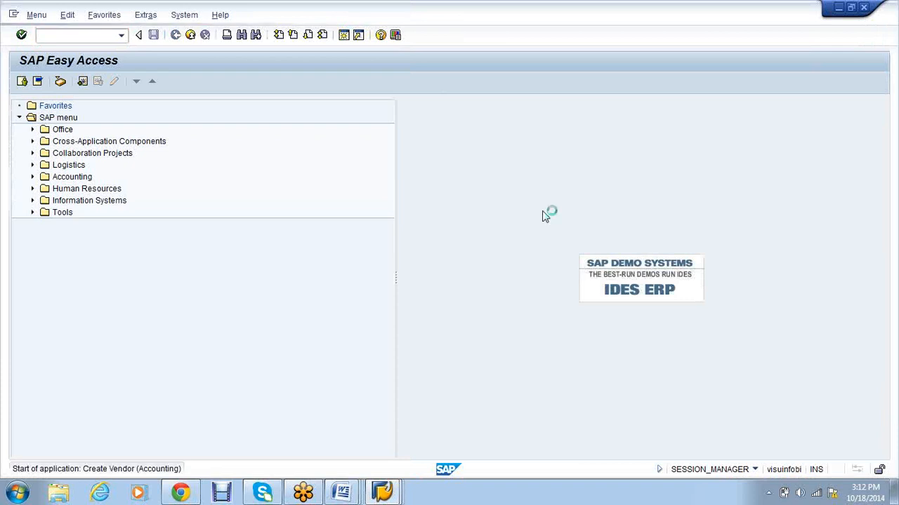
key("Tab")
type("sa10")
key("Return")
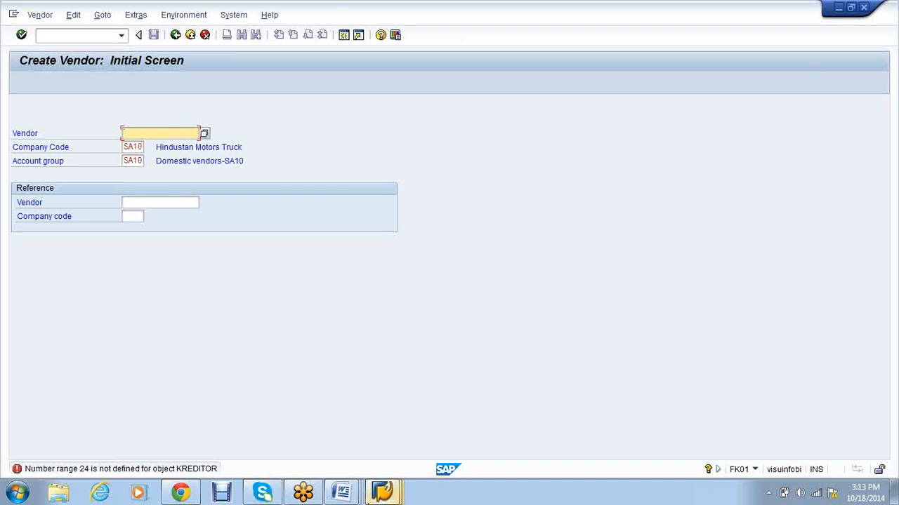
Step: Switch between the Create Vendor and Display Document windows
left_click(381, 494)
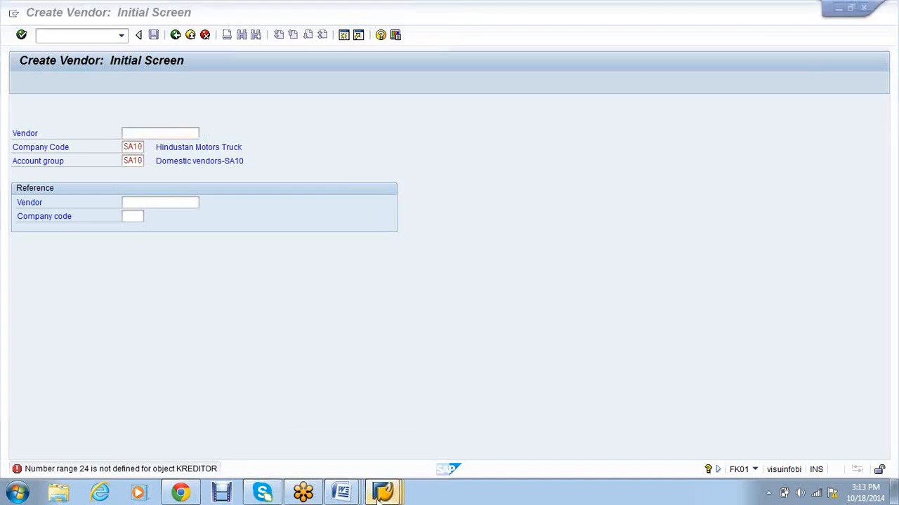
left_click(379, 495)
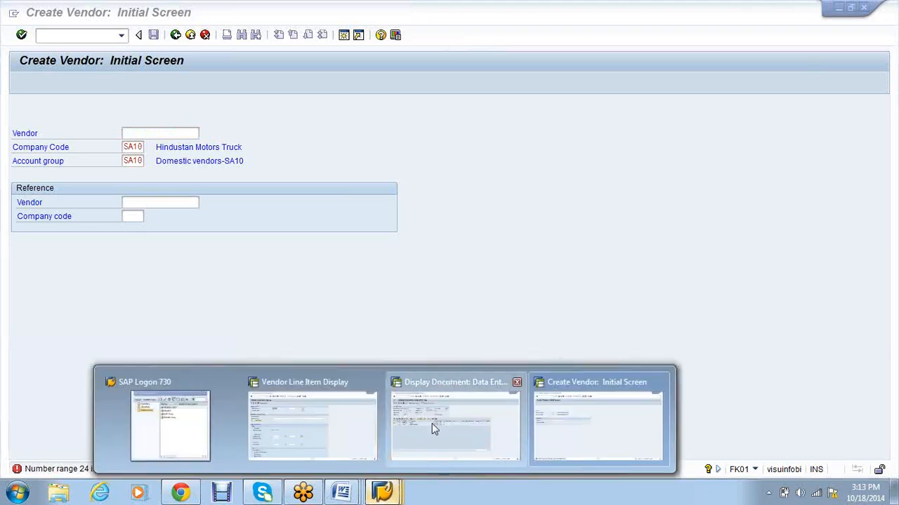
left_click(432, 424)
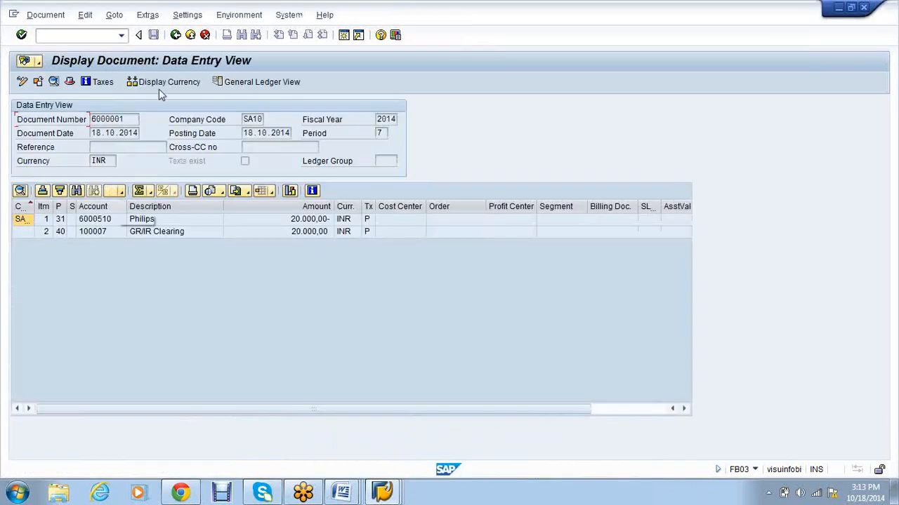
left_click(385, 492)
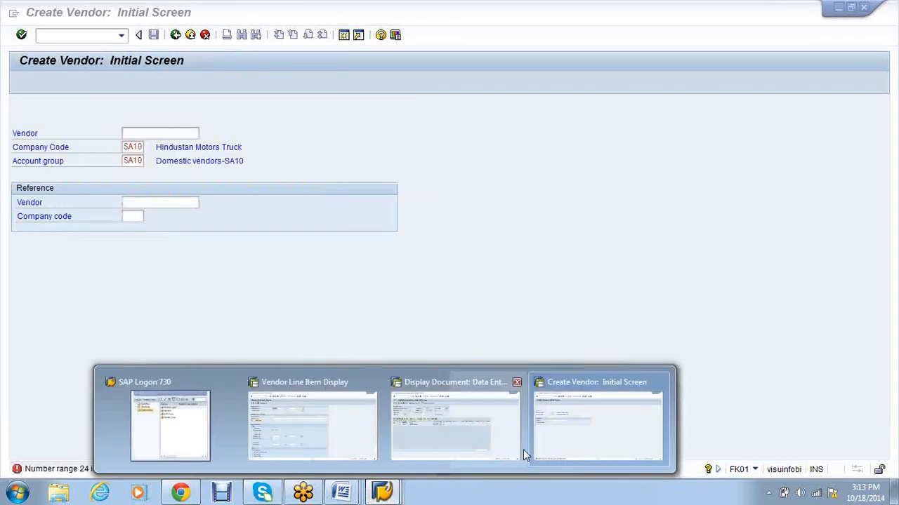
Step: Restart the Create Vendor transaction with /nfk01
left_click(567, 433)
type("/nfk01")
key("Return")
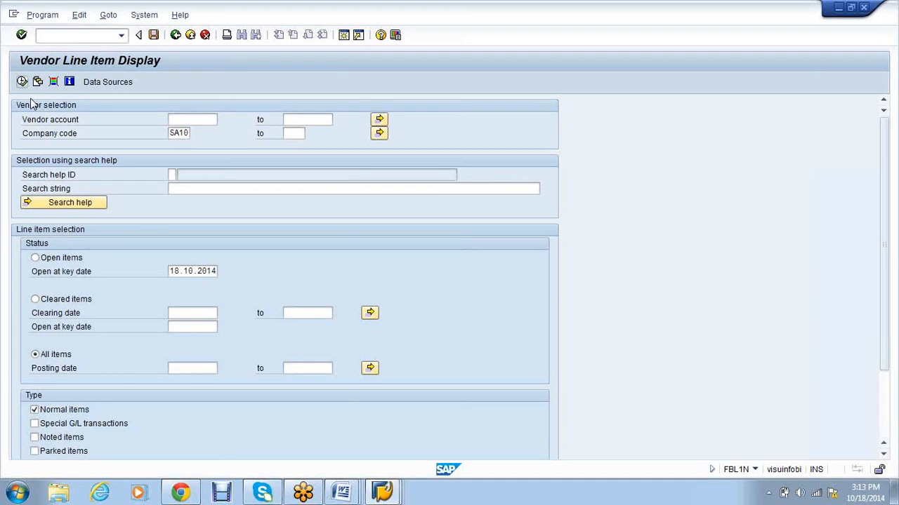
Step: Run the SA10 vendor line item report and scroll through the list
key("F8")
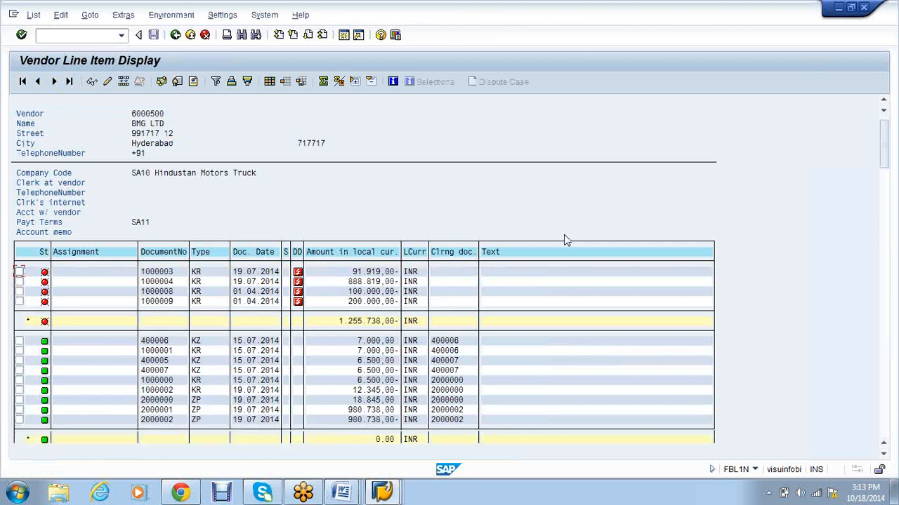
scroll(567, 240, "down", 1)
scroll(567, 242, "down", 2)
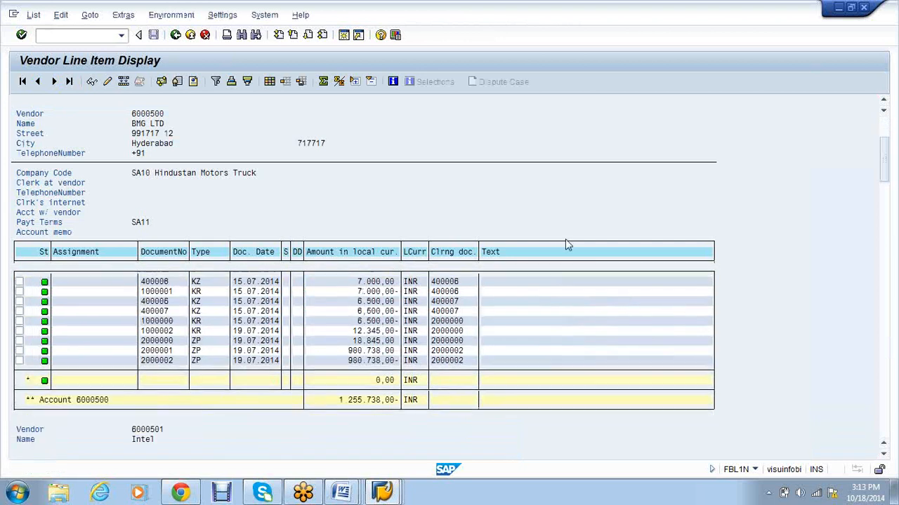
scroll(572, 249, "down", 1)
scroll(579, 257, "down", 2)
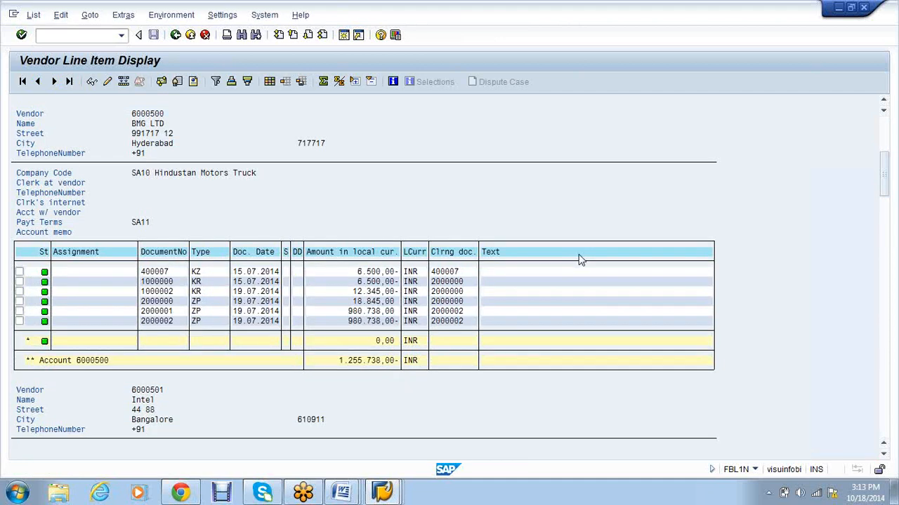
scroll(583, 281, "down", 6)
scroll(593, 321, "down", 2)
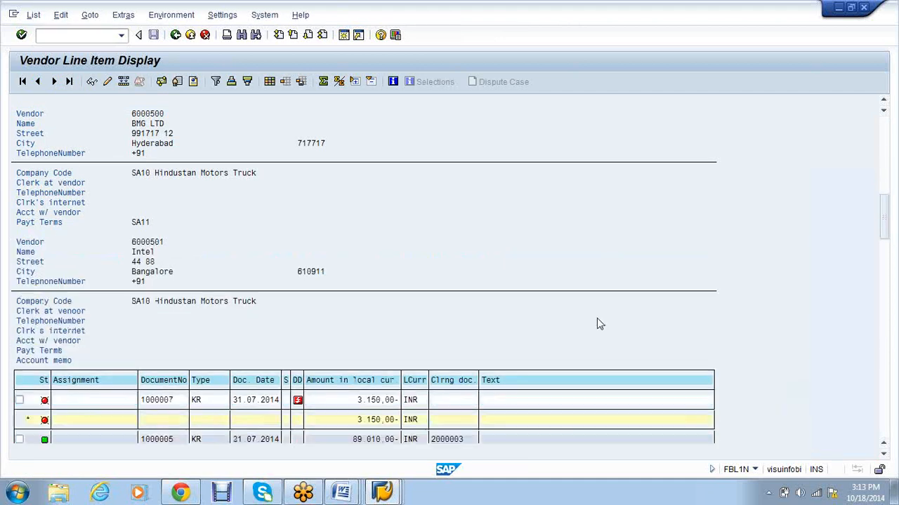
scroll(597, 323, "down", 5)
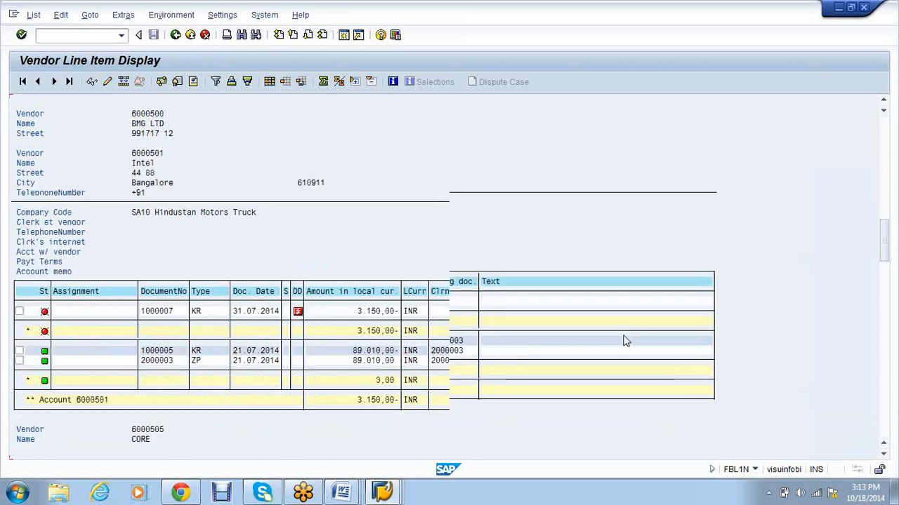
scroll(520, 327, "down", 1)
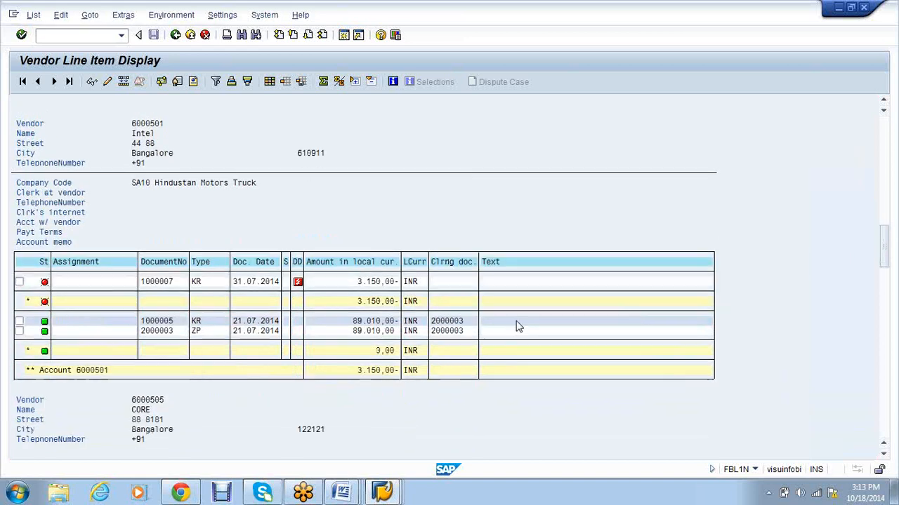
scroll(517, 327, "down", 1)
scroll(518, 327, "down", 1)
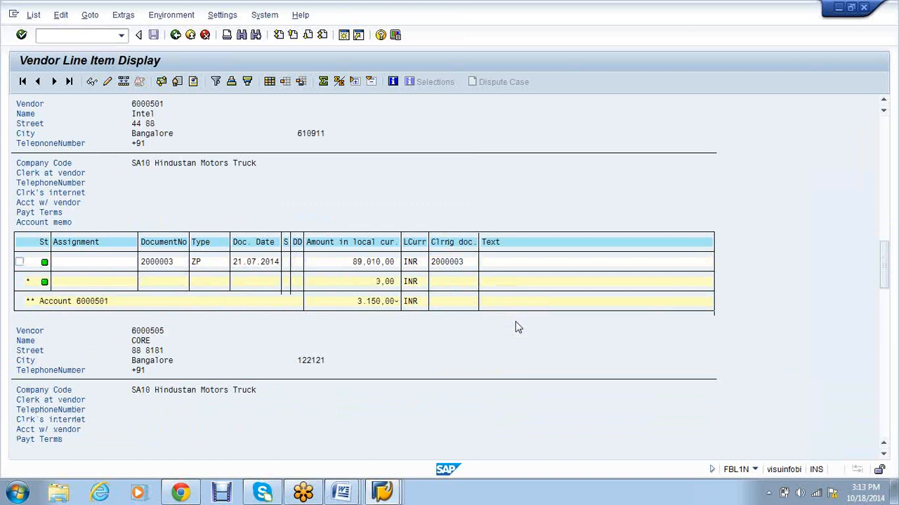
Step: Show document 6000001 and select its GR/IR Clearing line item
left_click(404, 460)
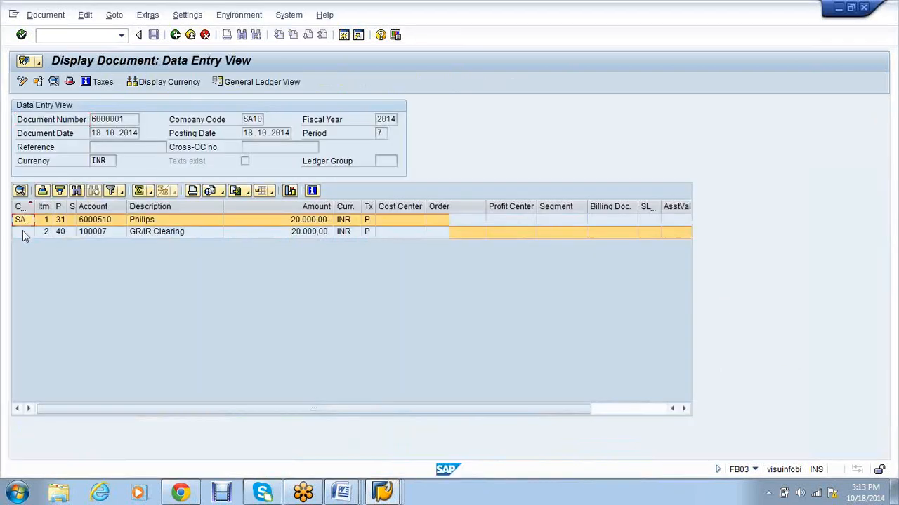
left_click(23, 234)
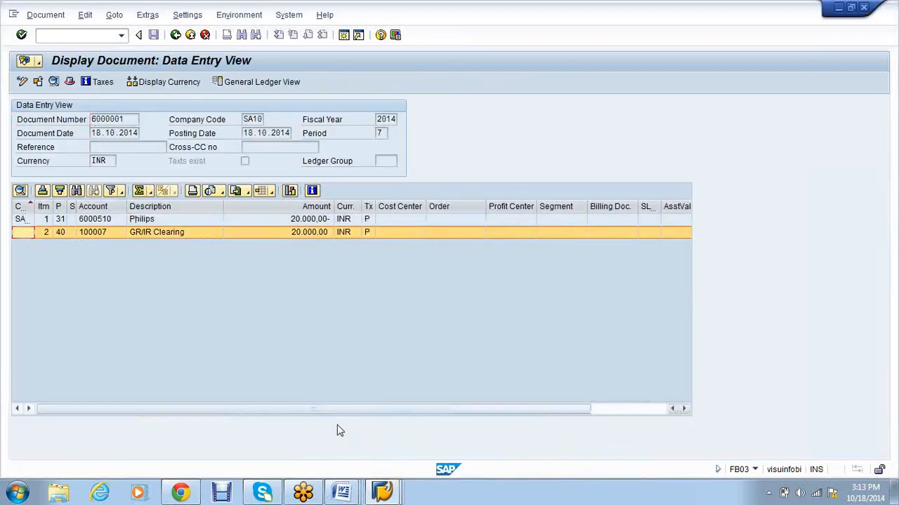
left_click(347, 491)
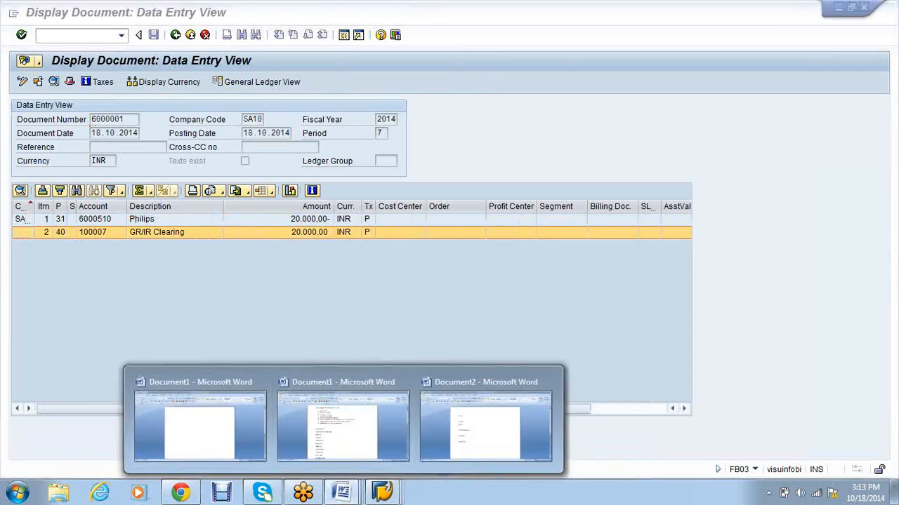
Step: Highlight 'Vendor a/c DR' in step 8 and 'Vendor a/c' in step 7 yellow
left_click(337, 430)
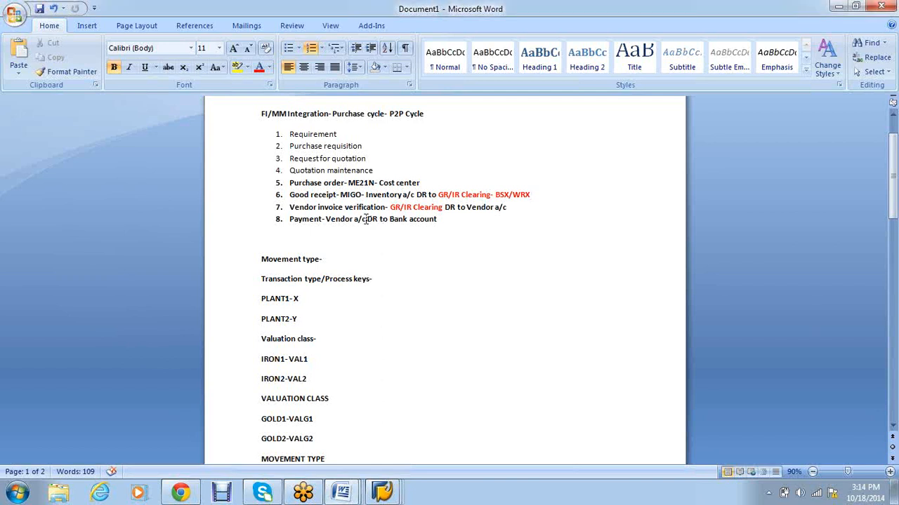
left_click_drag(378, 219, 325, 220)
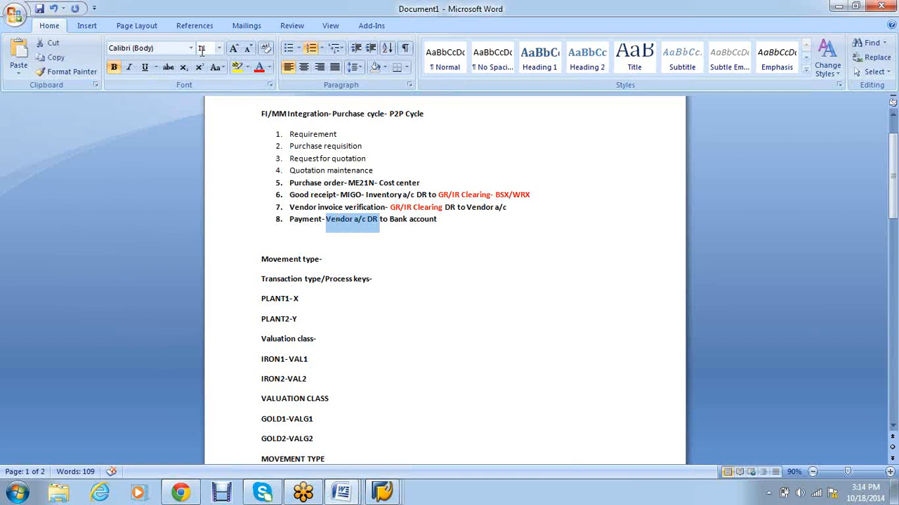
left_click(237, 67)
left_click_drag(506, 208, 474, 211)
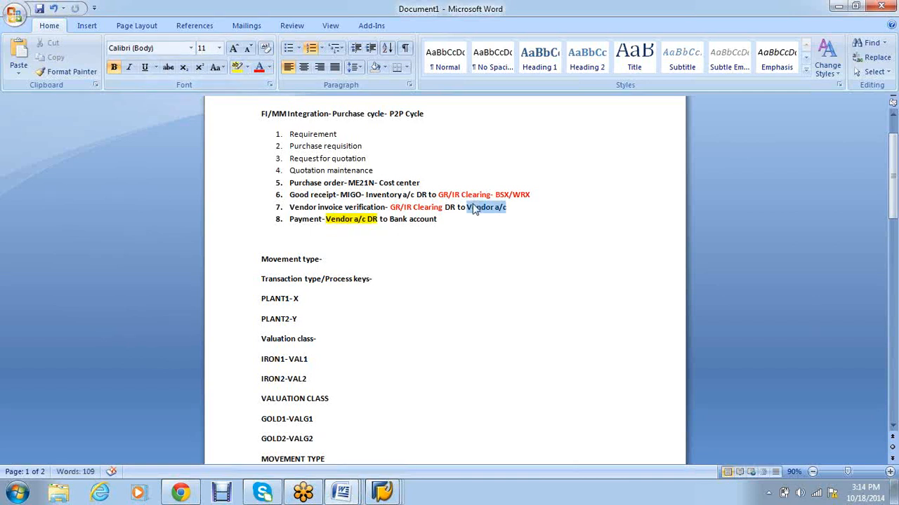
left_click(238, 67)
left_click(411, 298)
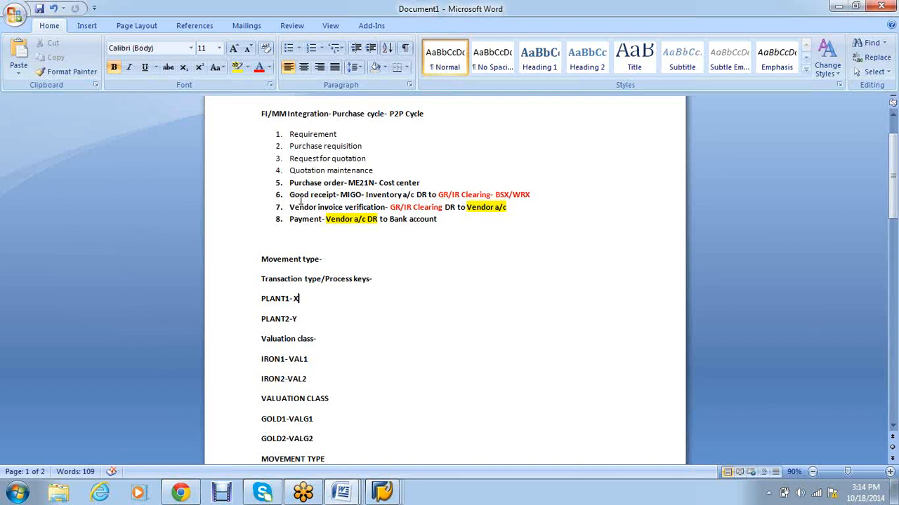
Step: Select list items 6 to 8, then the Purchase order item in the notes
left_click_drag(300, 200, 440, 219)
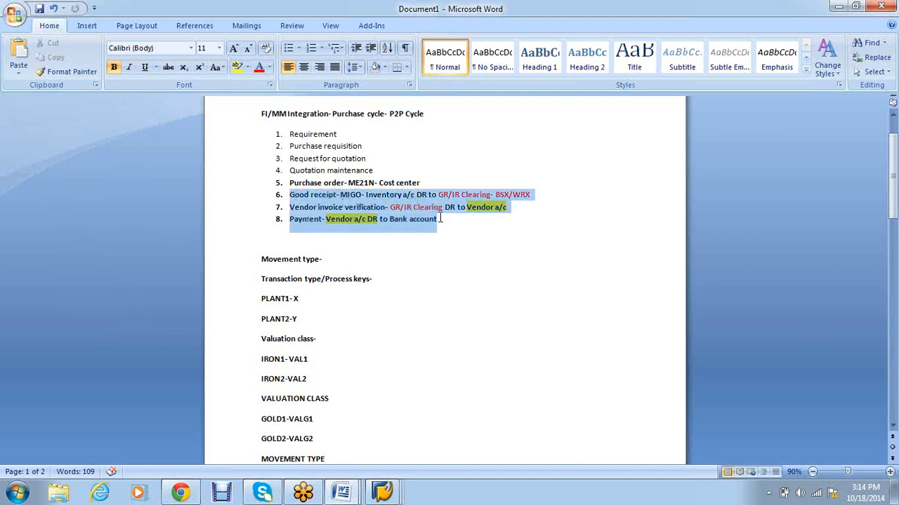
left_click(477, 280)
left_click_drag(425, 182, 290, 184)
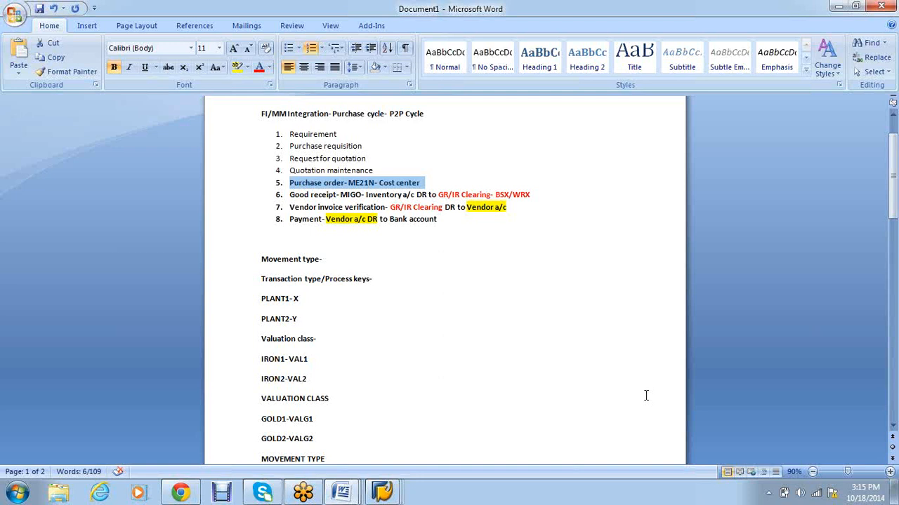
left_click_drag(449, 221, 288, 222)
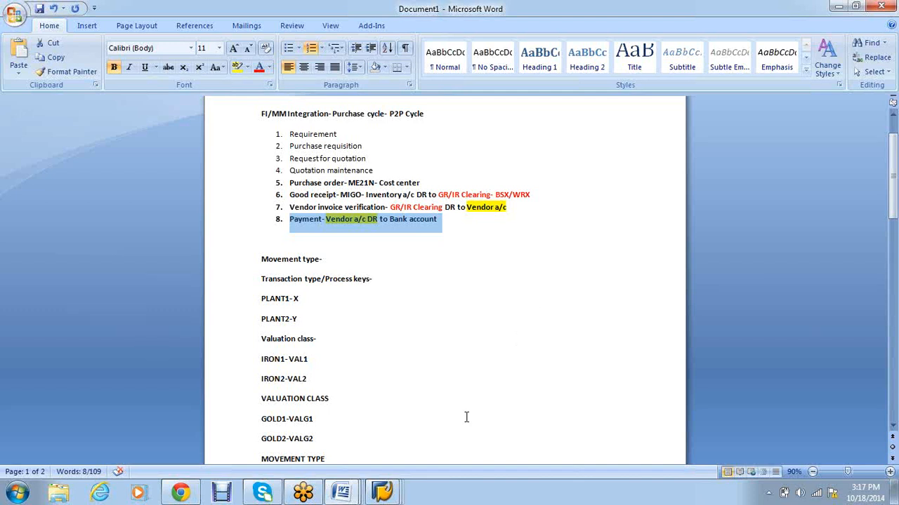
left_click(307, 219)
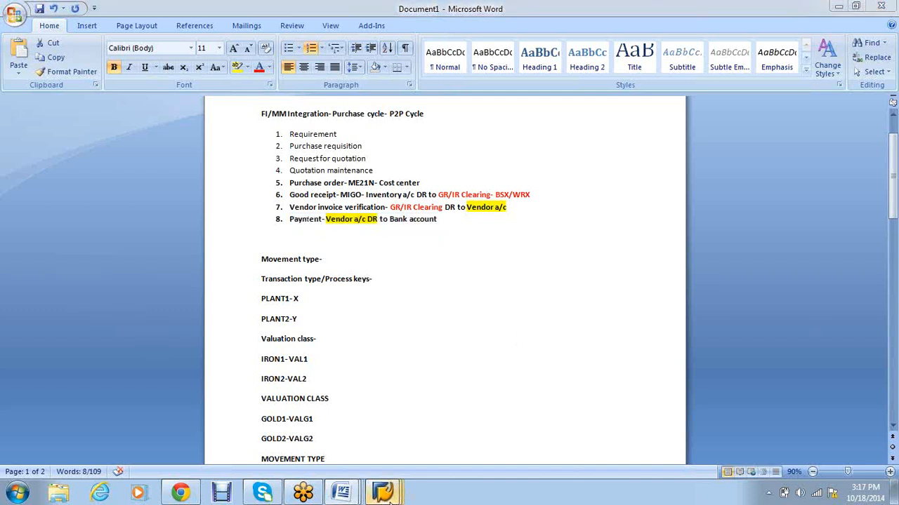
Step: Run the line item report for vendor 6000501 and copy clearing document 2000003
left_click(386, 495)
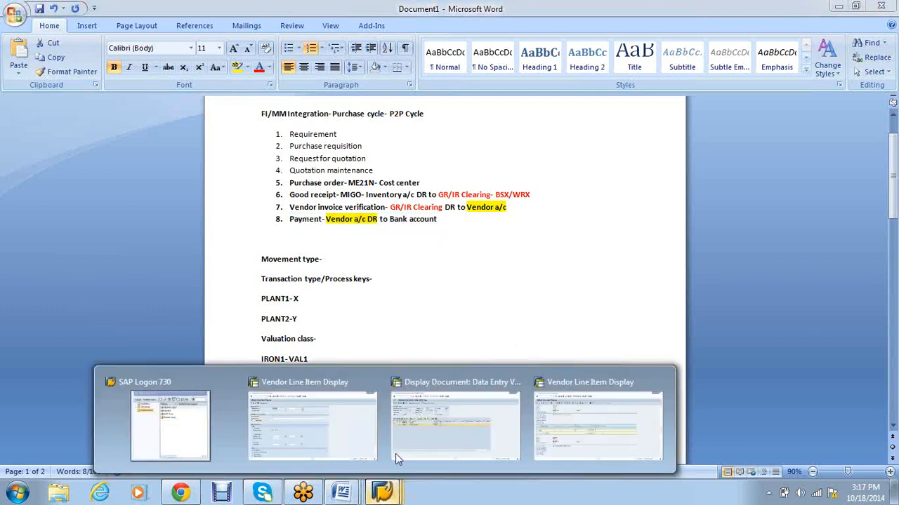
left_click(342, 431)
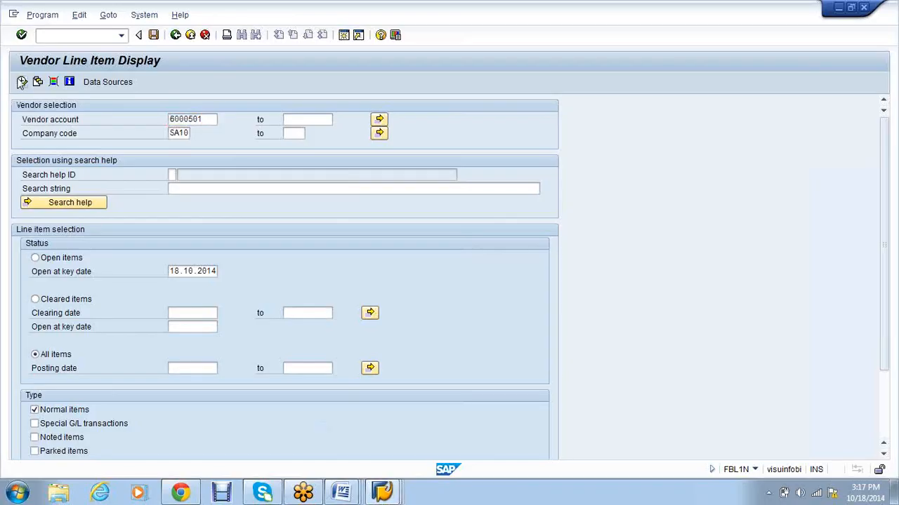
key("F8")
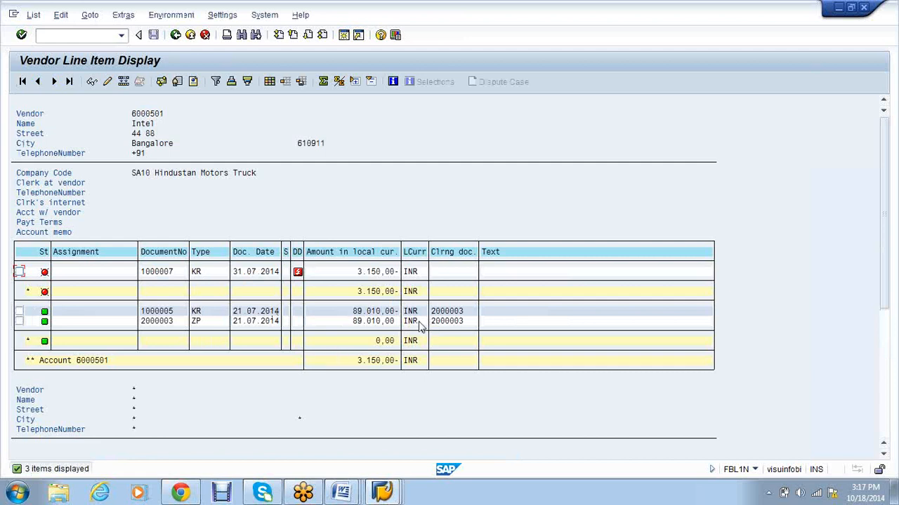
left_click_drag(430, 322, 476, 328)
key("ctrl+c")
Step: In the document display window, restart FB03 with /nfb03
left_click(386, 495)
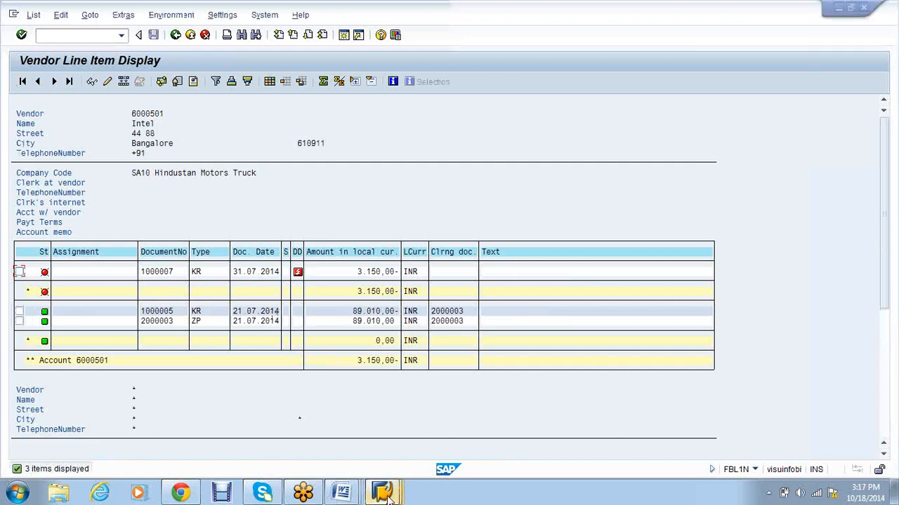
mouse_move(389, 496)
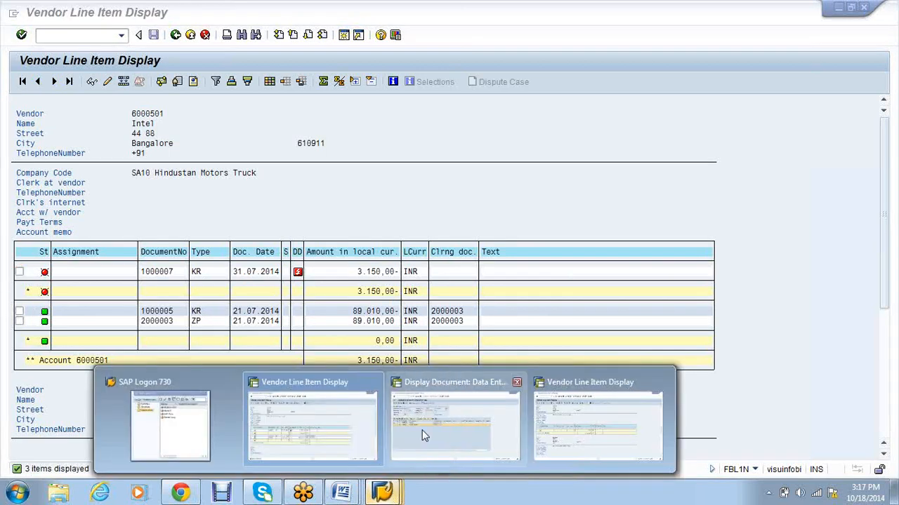
left_click(421, 433)
left_click(56, 40)
type("/nfb03")
key("Return")
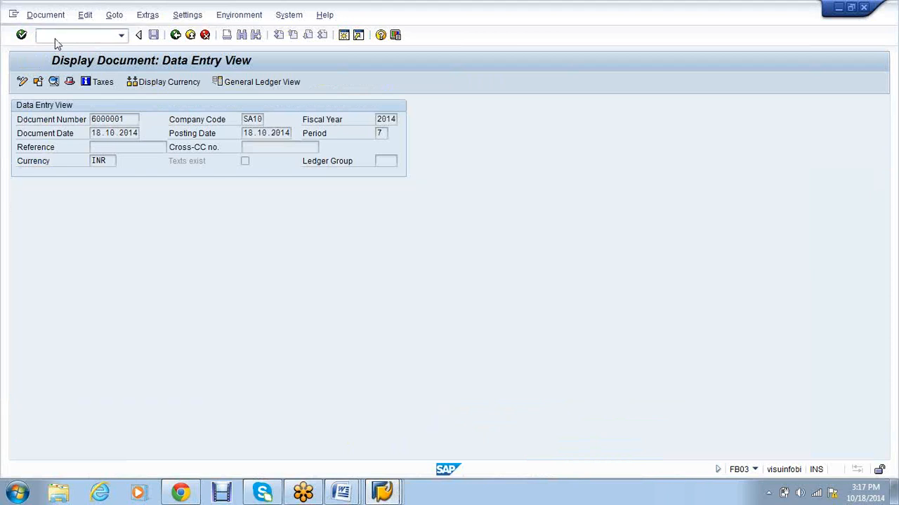
Step: Reset and reverse clearing document 2000003 for fiscal year 2014 with reversal reason 01
key("Tab")
key("Tab")
type("2014")
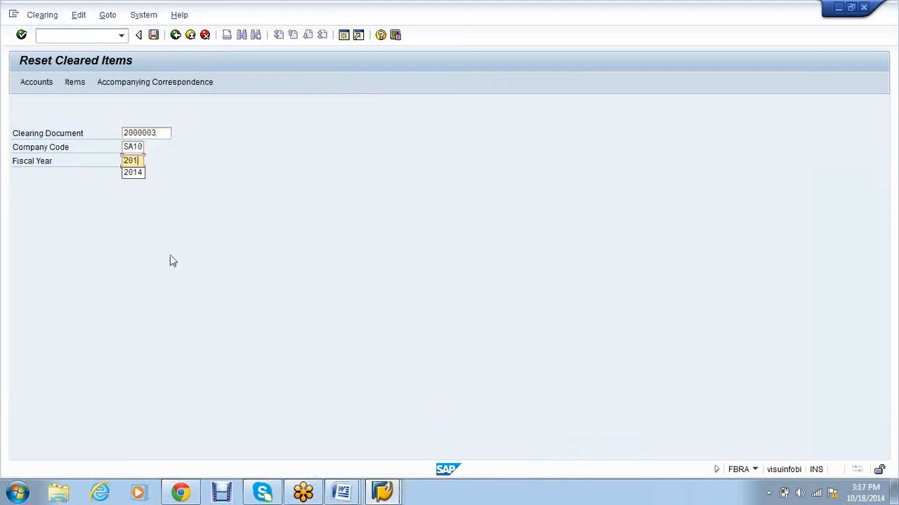
left_click(154, 35)
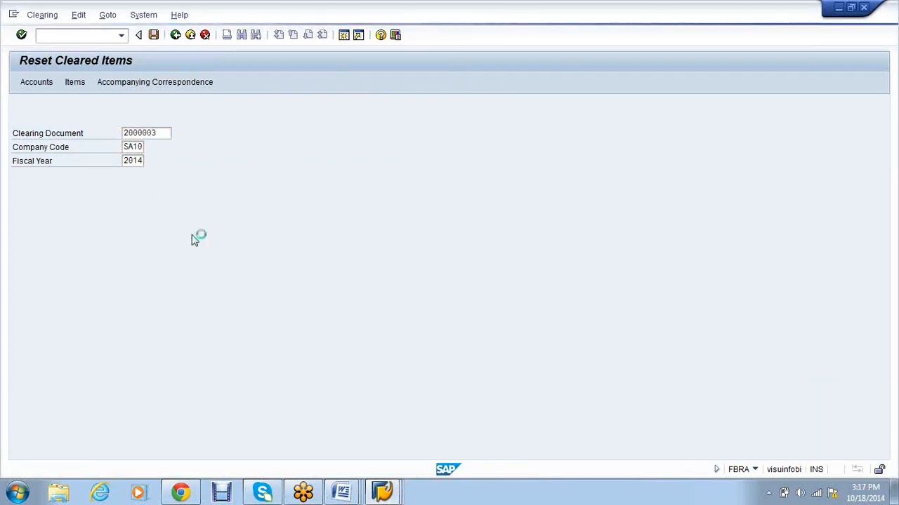
left_click(342, 223)
left_click(213, 208)
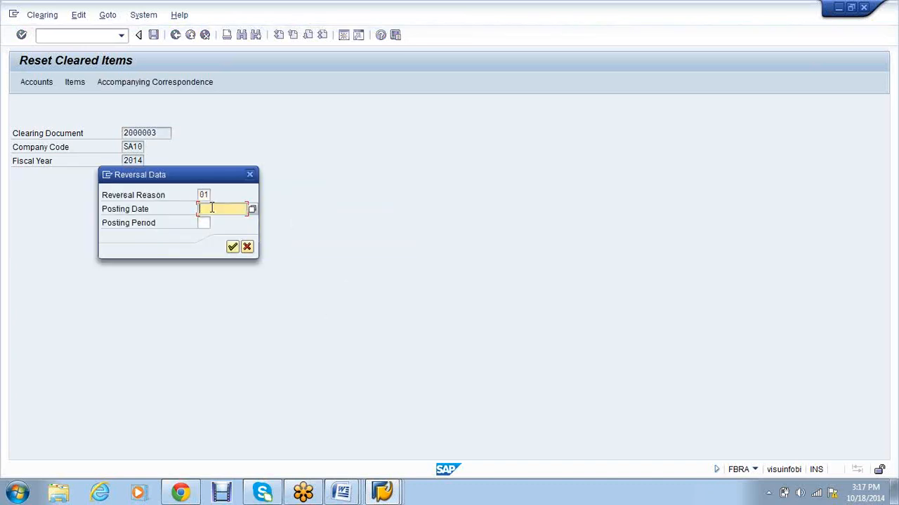
key("Return")
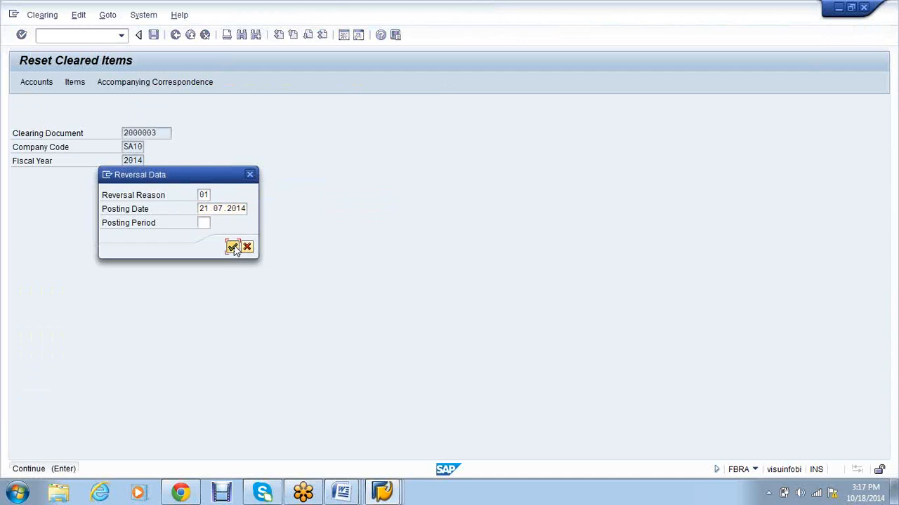
left_click(232, 246)
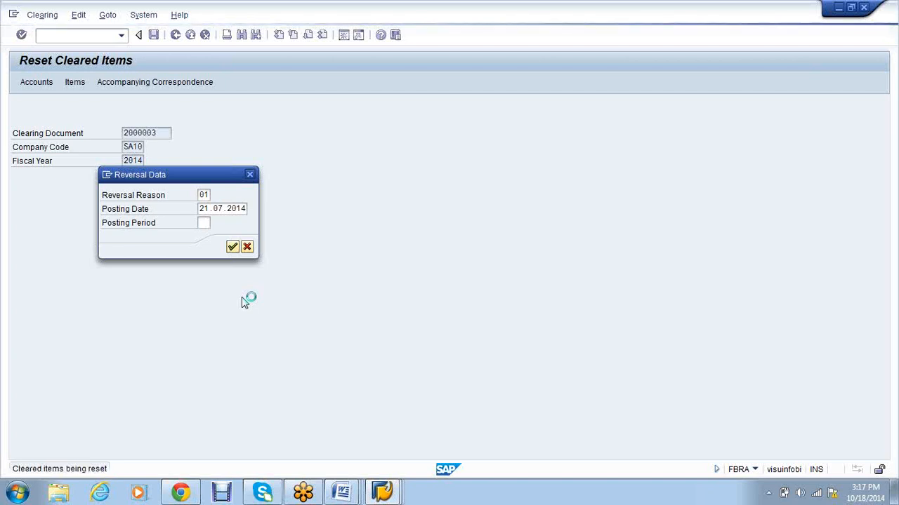
left_click(316, 355)
left_click(316, 355)
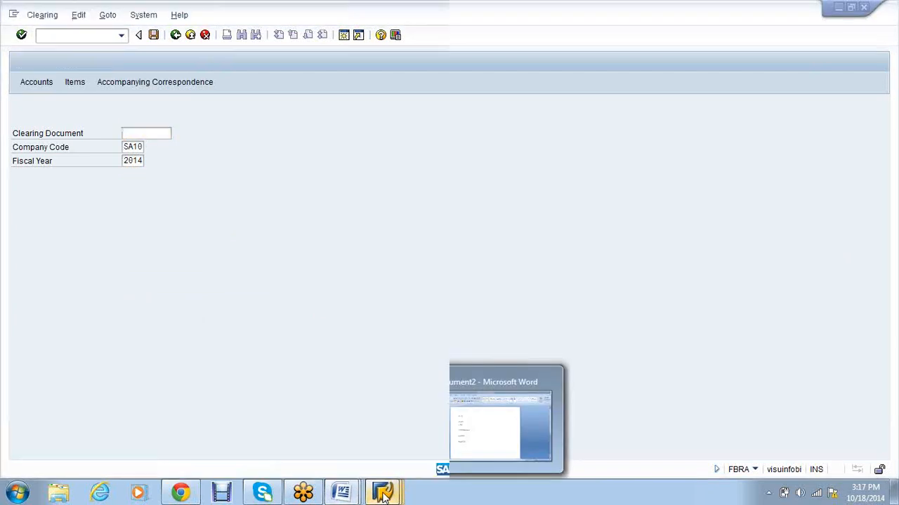
Step: Refresh vendor 6000501's line items to show two open and two cleared items, then show the desktop
mouse_move(383, 495)
left_click(304, 423)
left_click(33, 15)
left_click(50, 47)
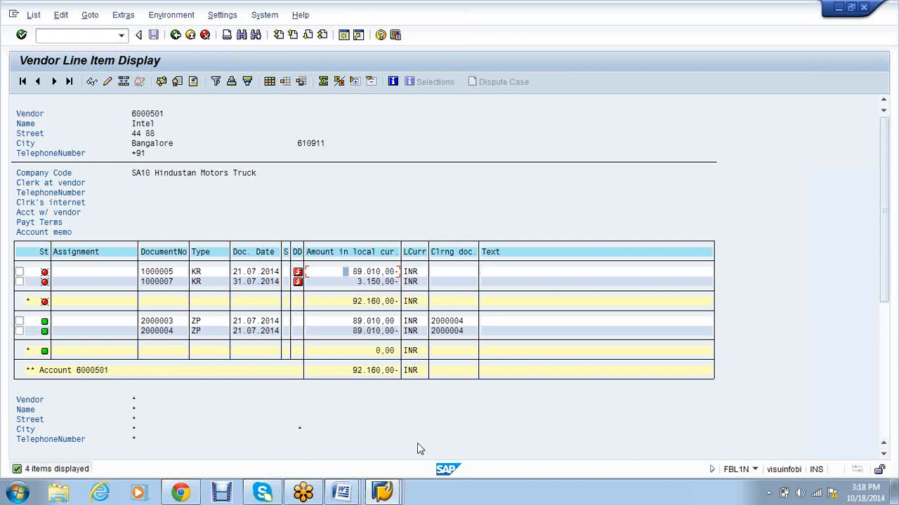
key("alt+Tab")
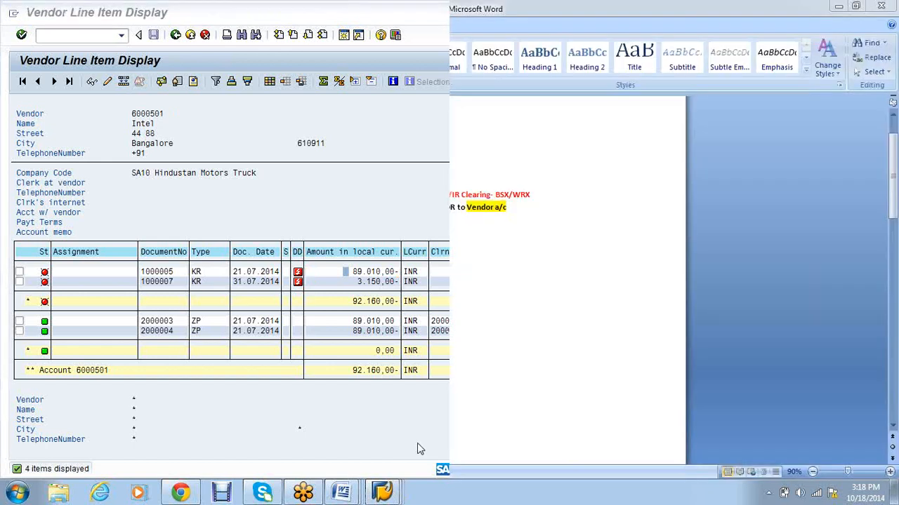
key("super+d")
Step: Open the FICO STEP STEP NOTES_LATEST document from the desktop
right_click(384, 100)
left_click(417, 140)
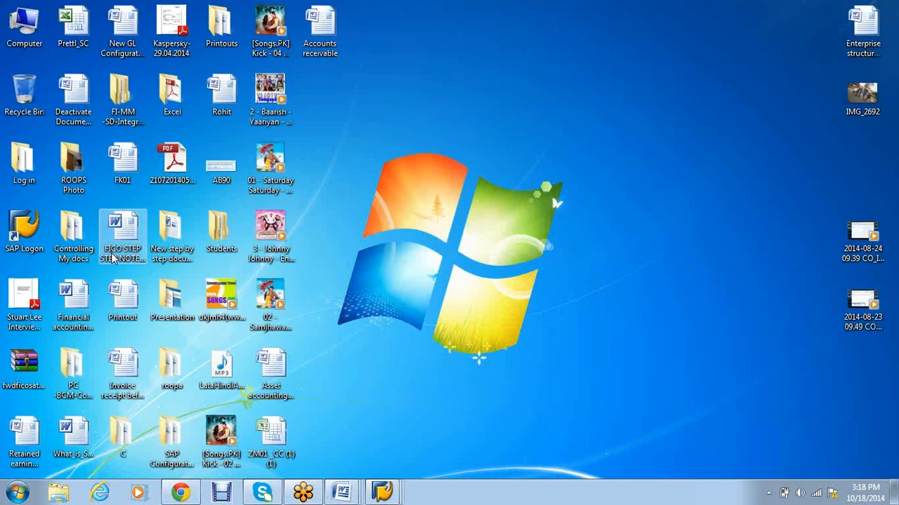
double_click(111, 257)
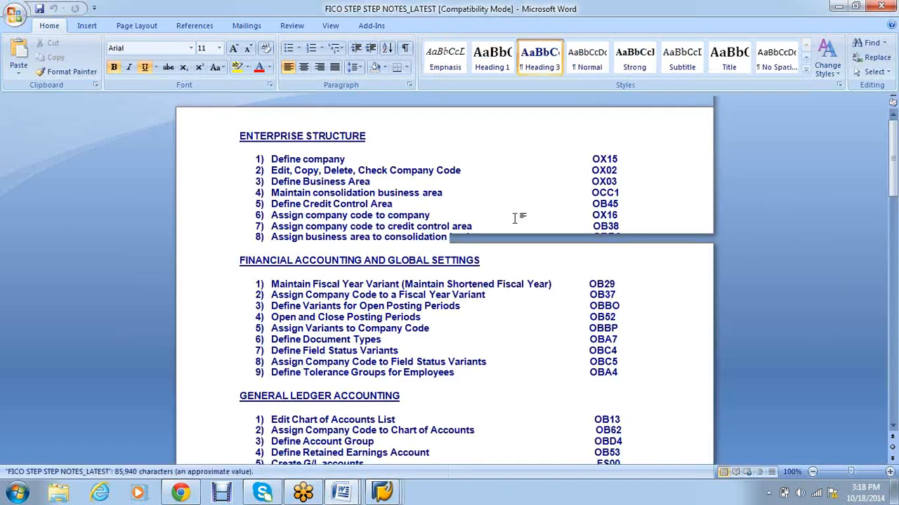
left_click(514, 218)
Step: Find the REPORTS list in the notes and copy the Trial Balance code S_ALR_87012310
scroll(488, 268, "down", 15)
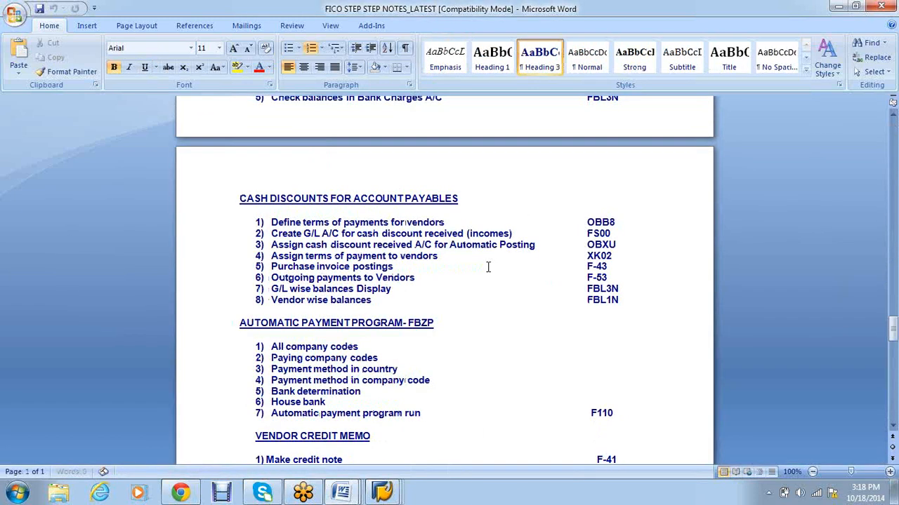
scroll(488, 267, "up", 10)
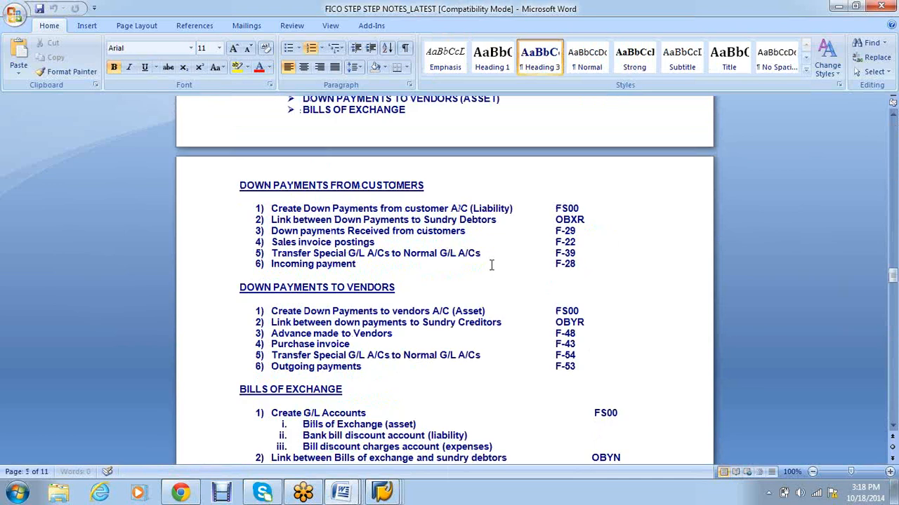
scroll(492, 265, "down", 15)
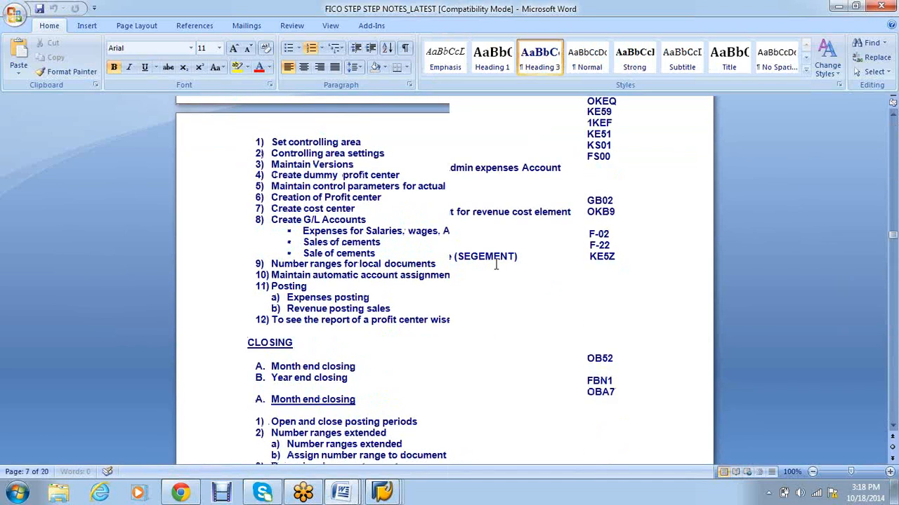
scroll(496, 264, "down", 10)
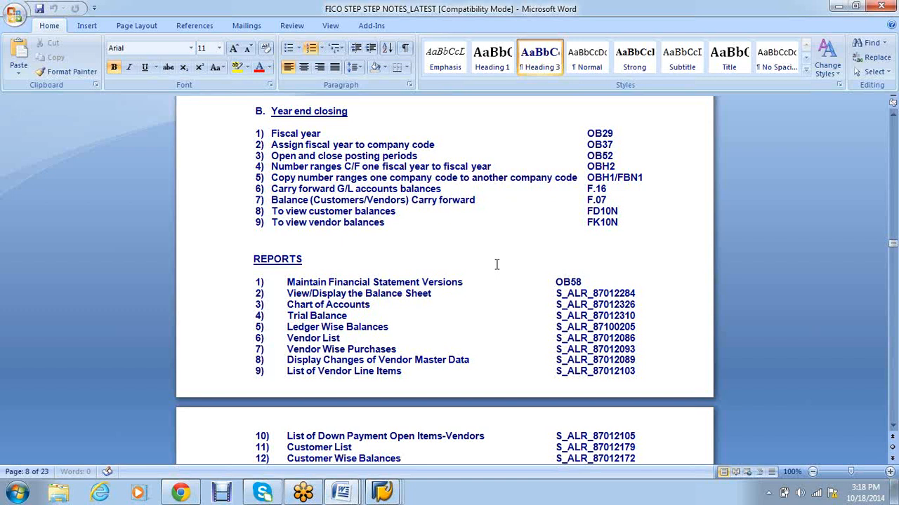
scroll(496, 264, "down", 3)
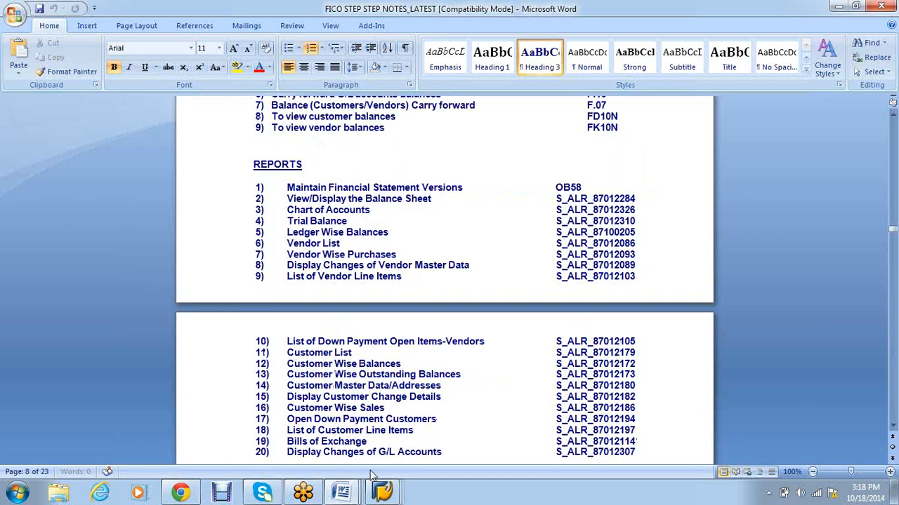
scroll(423, 295, "down", 2)
scroll(424, 295, "up", 2)
left_click_drag(636, 199, 292, 184)
left_click_drag(591, 187, 286, 187)
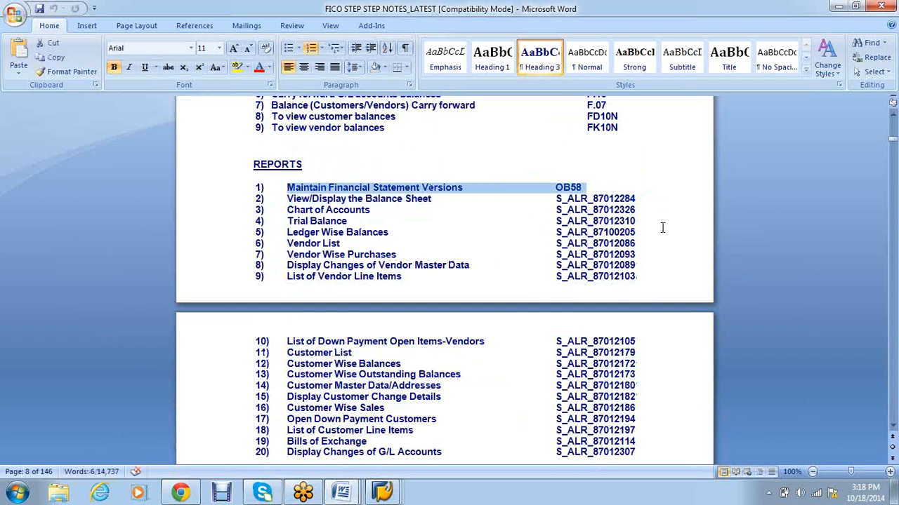
left_click_drag(640, 223, 556, 223)
key("ctrl+c")
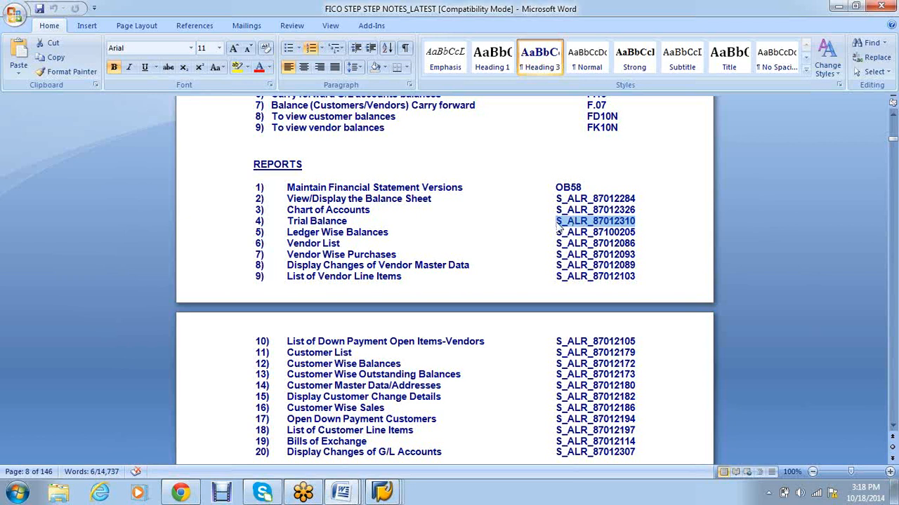
Step: Start transaction /nS_ALR_87012310 from the Reset Cleared Items SAP window
left_click(384, 495)
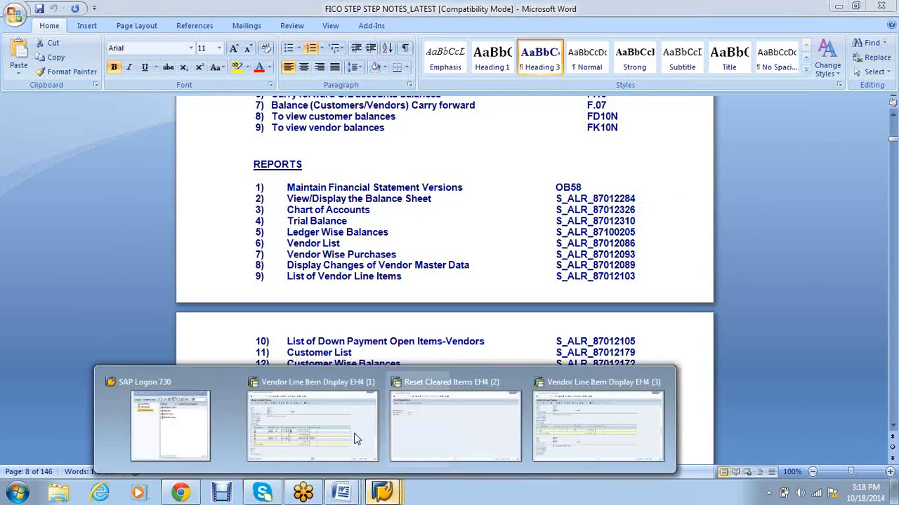
left_click(436, 440)
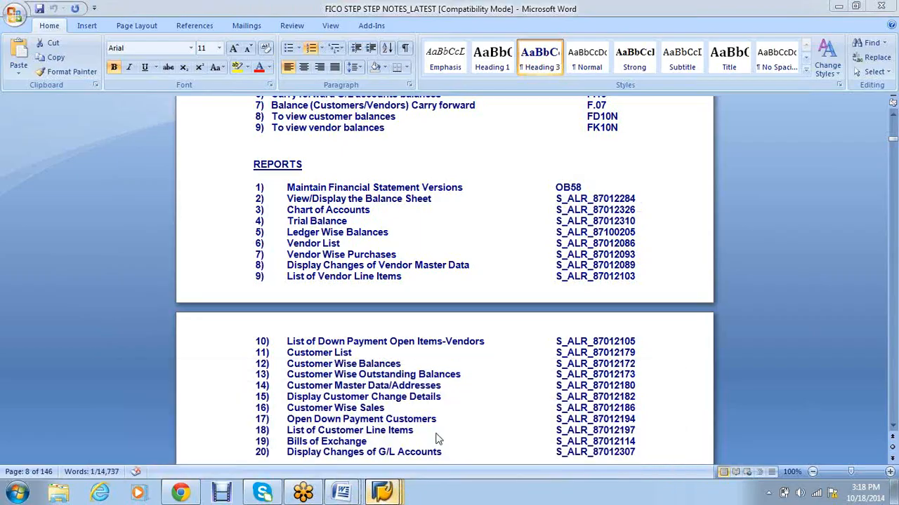
left_click(64, 35)
type("/n")
key("ctrl+v")
key("Return")
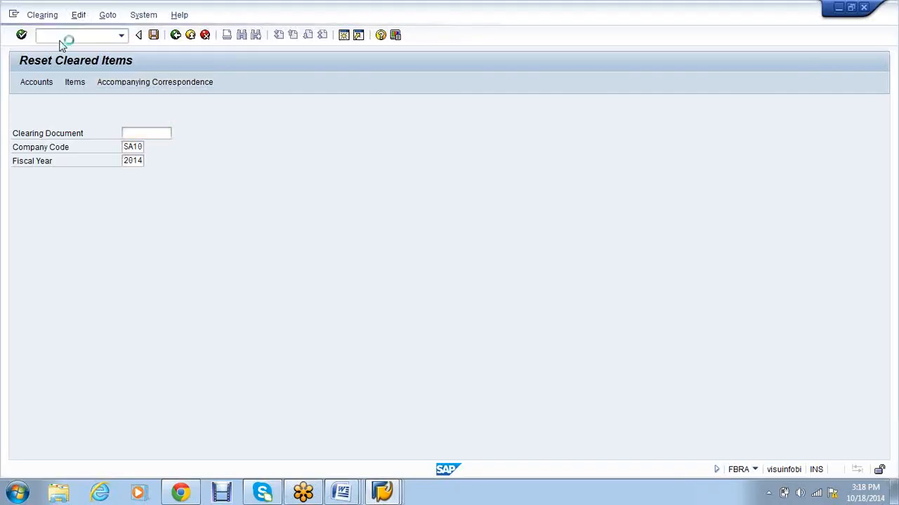
key("Tab")
key("Tab")
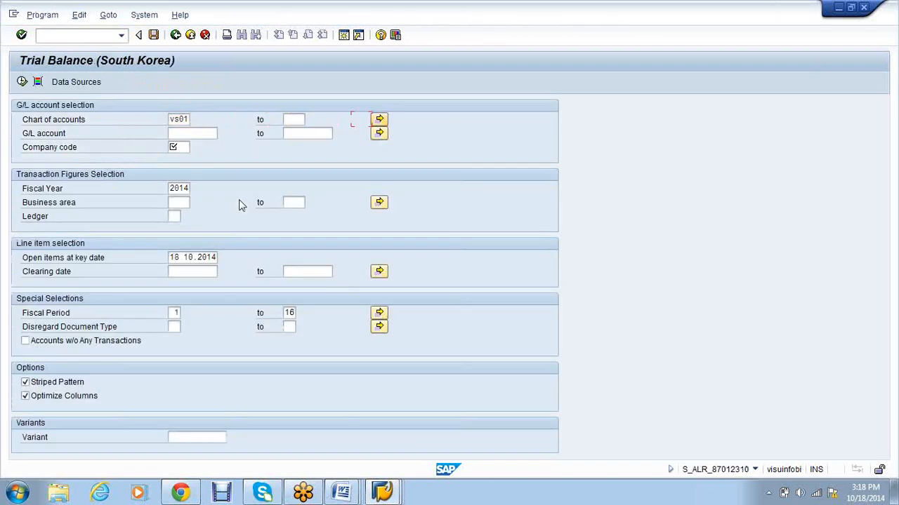
type("1")
key("Tab")
type("9999999999")
key("Tab")
type("vs01")
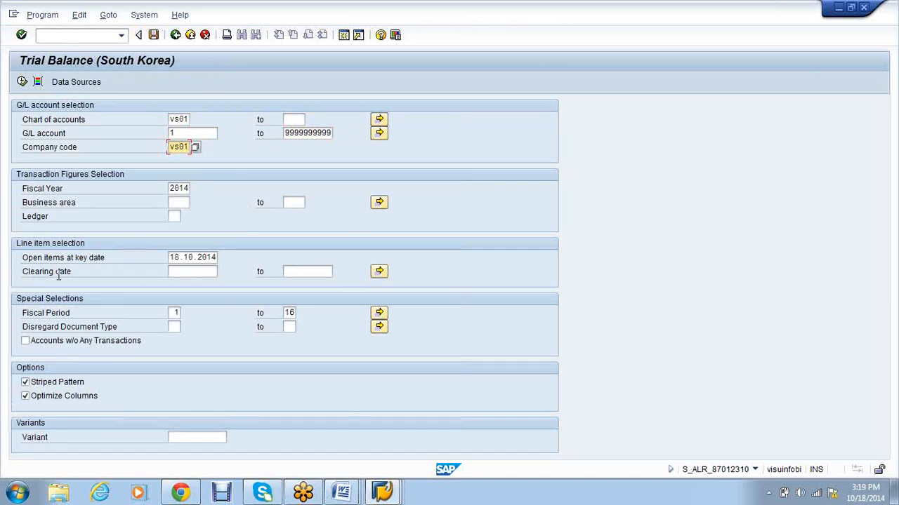
left_click(22, 81)
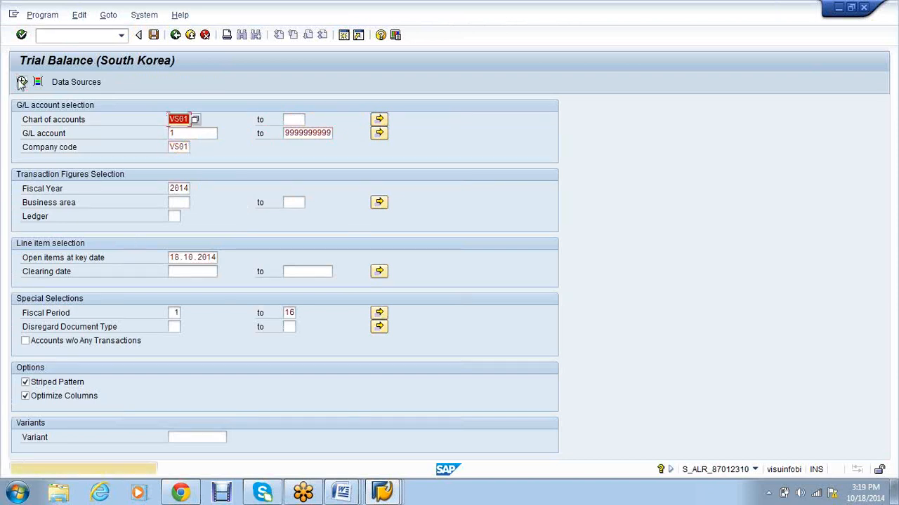
left_click(21, 81)
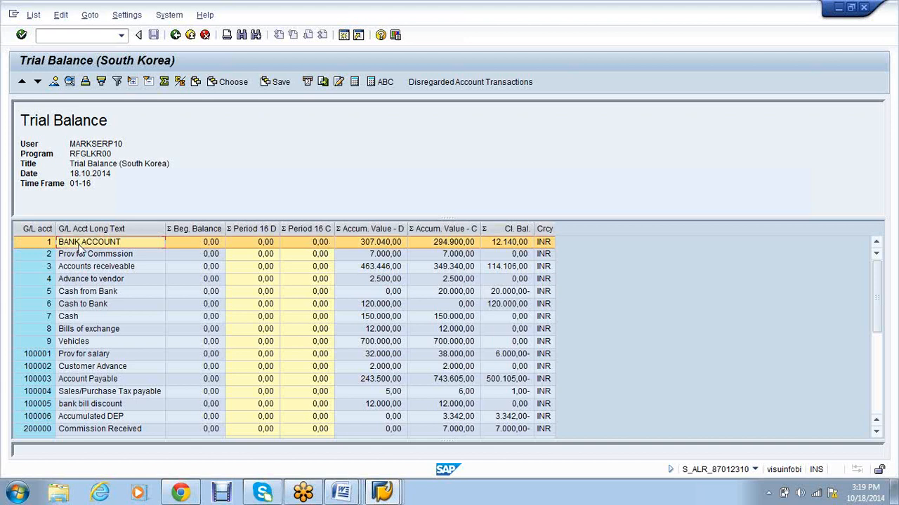
Step: Review the trial balance totals of 2,837,893.00 for debits and credits, then return to Word
scroll(80, 247, "down", 1)
scroll(79, 247, "down", 1)
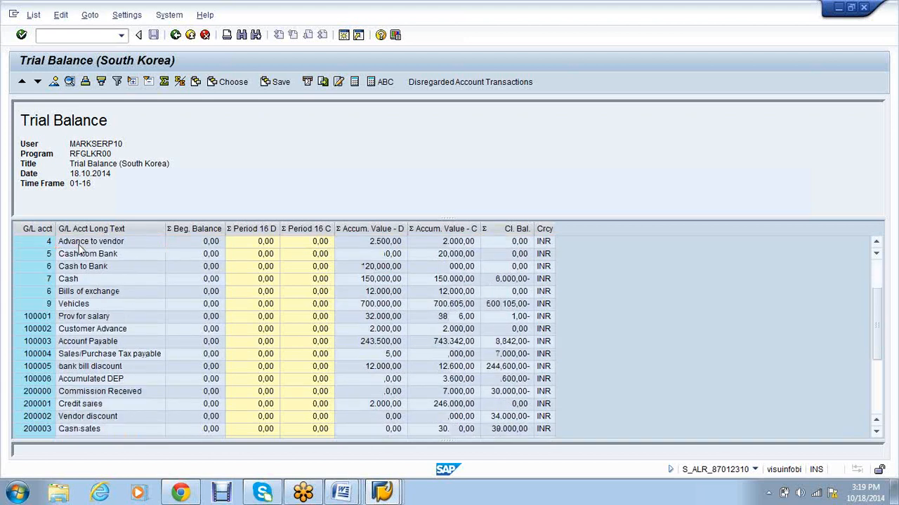
scroll(79, 251, "down", 5)
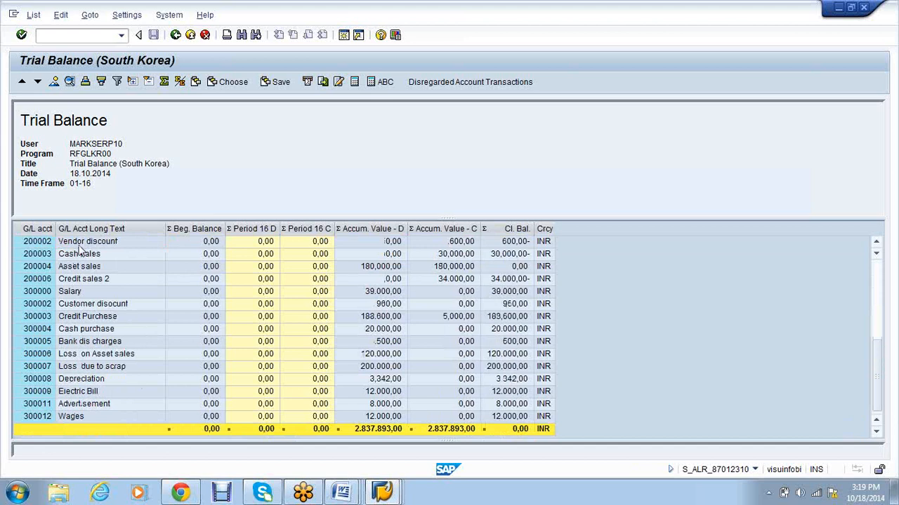
scroll(79, 247, "up", 1)
scroll(80, 247, "up", 5)
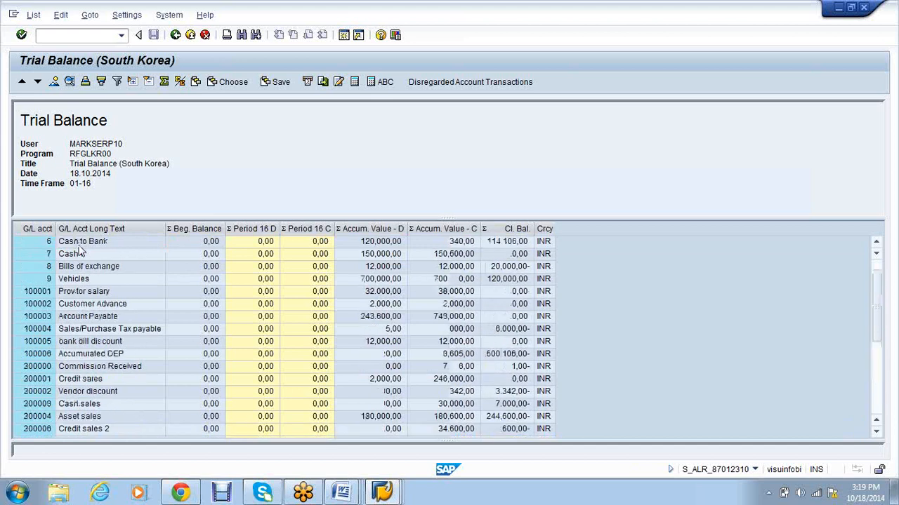
left_click(344, 495)
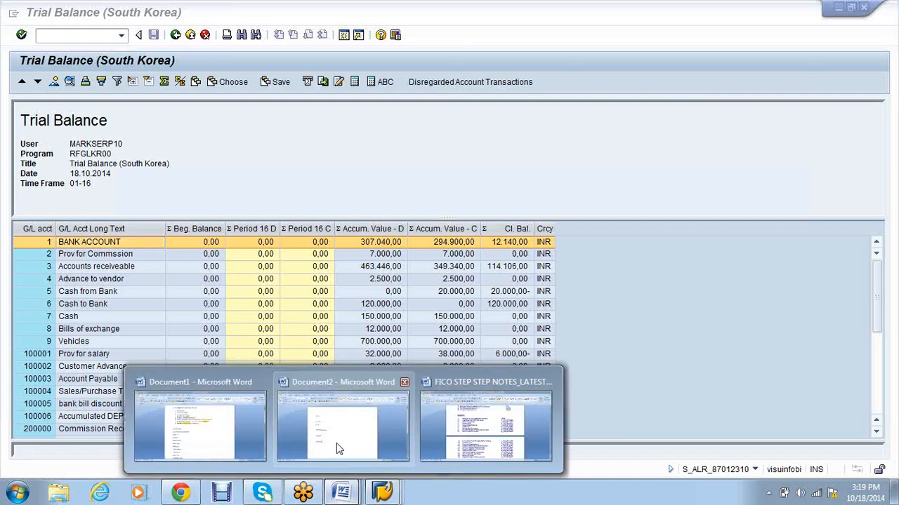
Step: Start OB58 copied from the notes and expand SA10's LIABILTIES folder listing accounts 100000–100007
left_click(485, 425)
left_click_drag(555, 188, 582, 187)
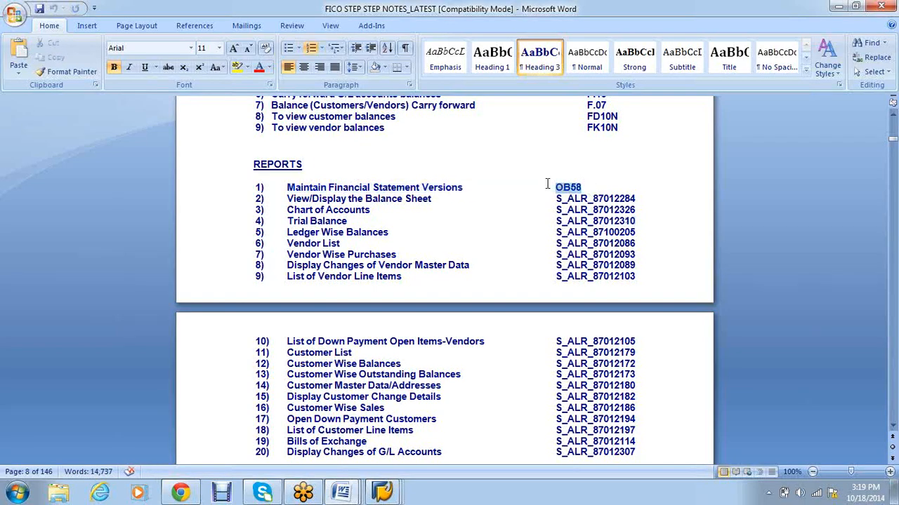
left_click(388, 494)
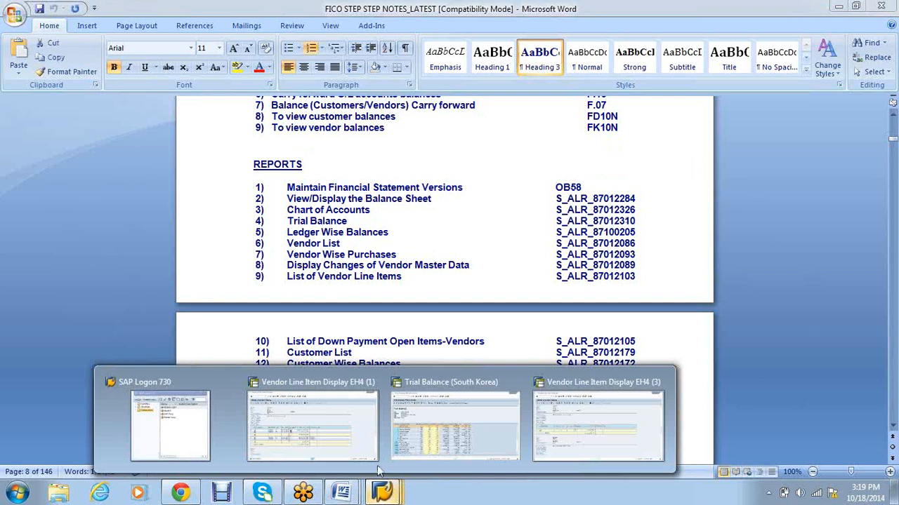
left_click(377, 463)
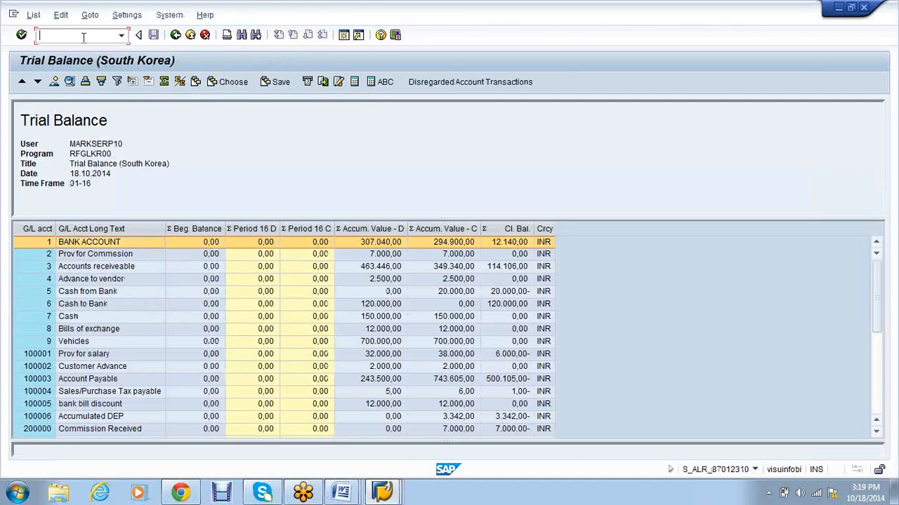
type("ob58")
key("Return")
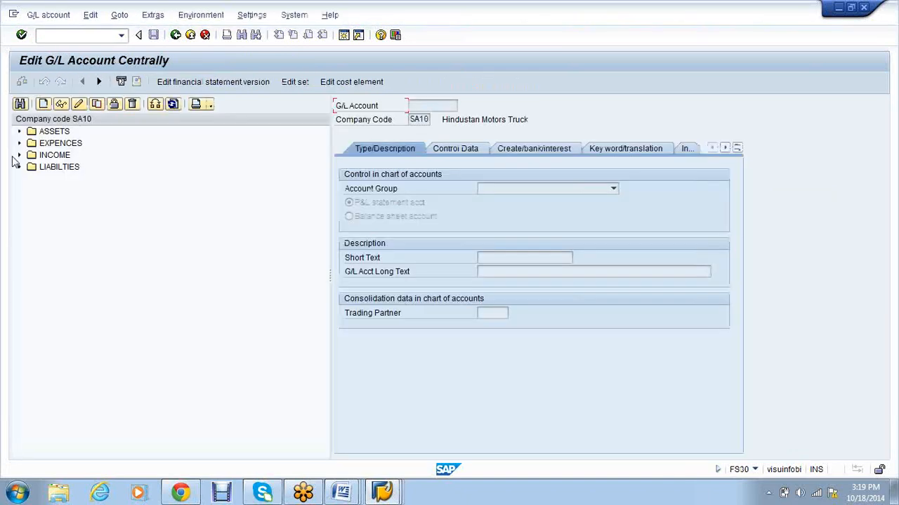
left_click(18, 167)
right_click(101, 263)
Step: Switch the account tree to company code VS01 and expand its Liabilities folder
left_click(161, 115)
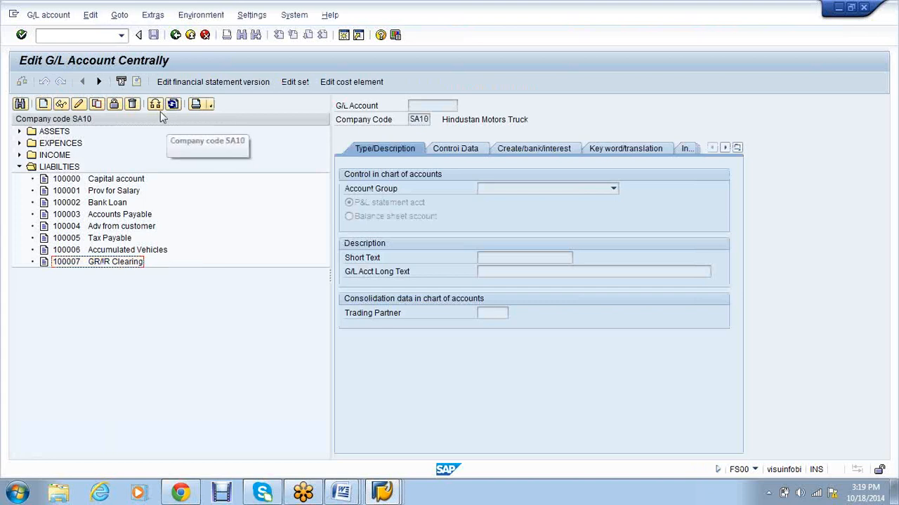
left_click(160, 111)
type("vs01")
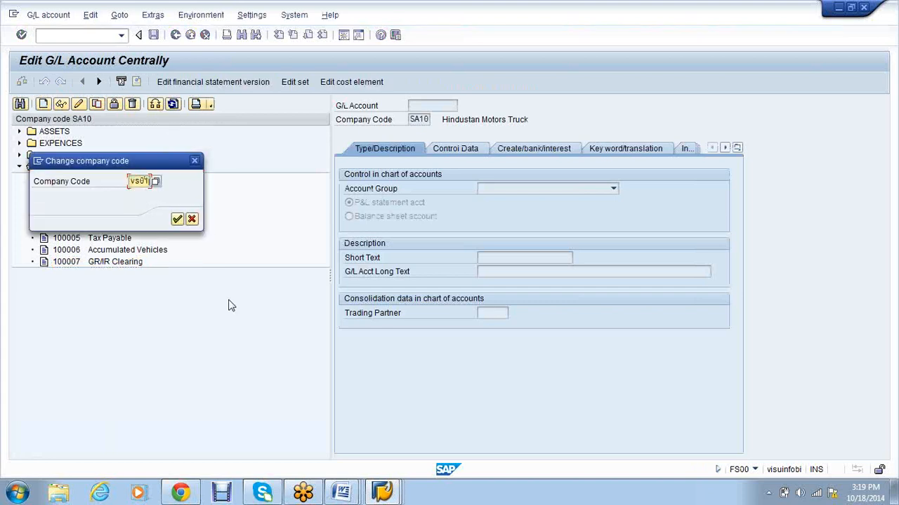
key("Return")
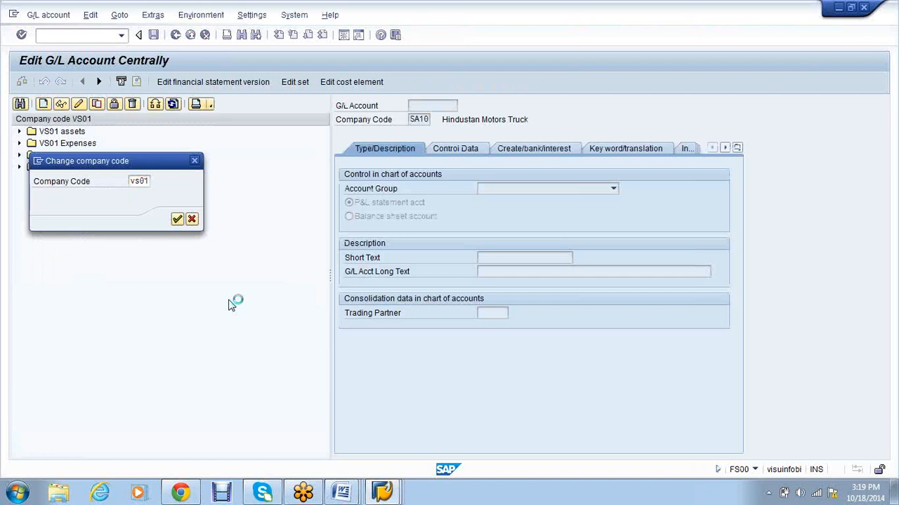
left_click(20, 167)
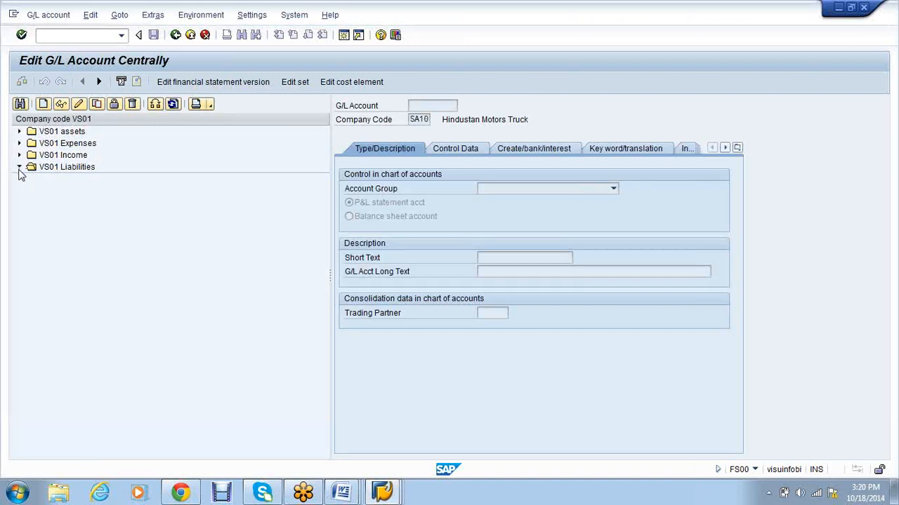
Step: Copy account 100007 GR/IR CLEARING to create new account 100008
left_click(132, 262)
right_click(132, 263)
left_click(151, 280)
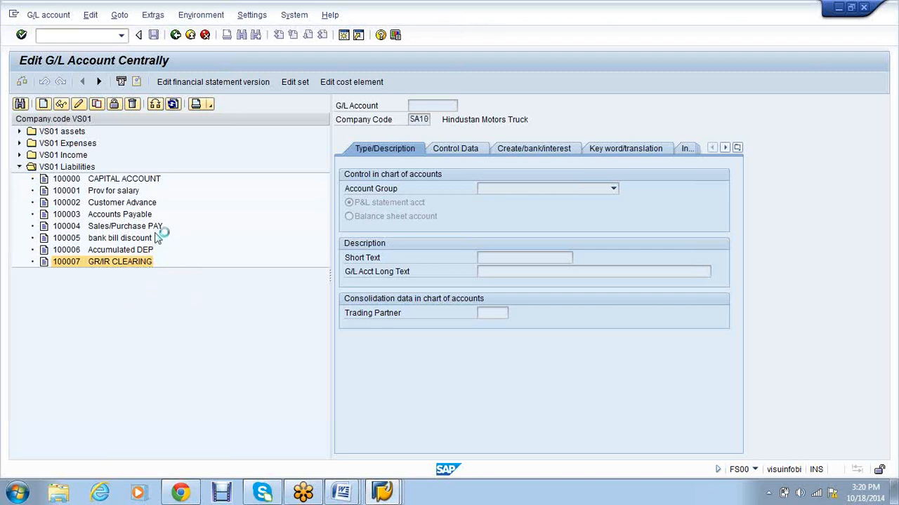
type("100008")
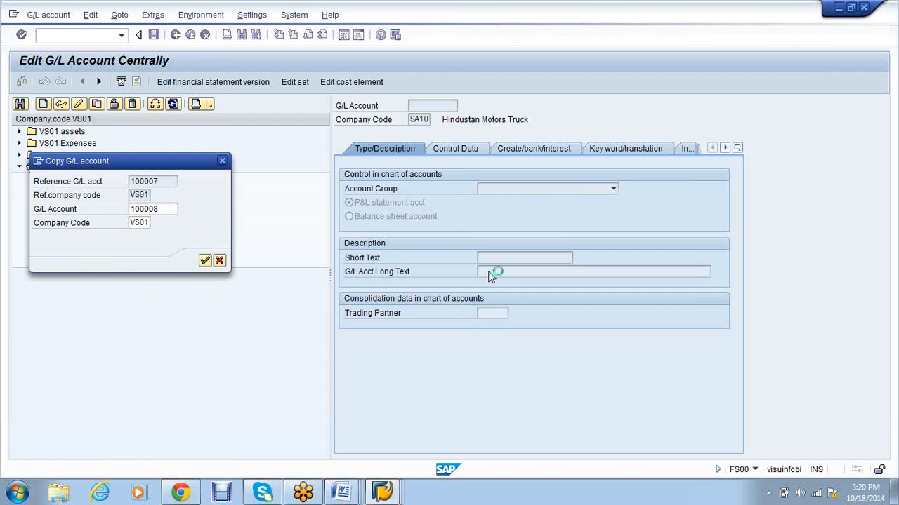
Step: Set both the short text and long text of account 100008 to 'Retained earnings'
left_click(565, 257)
key("BackSpace")
key("BackSpace")
key("BackSpace")
key("BackSpace")
key("BackSpace")
key("BackSpace")
key("BackSpace")
key("BackSpace")
key("BackSpace")
key("BackSpace")
key("BackSpace")
key("BackSpace")
key("BackSpace")
key("BackSpace")
type("R")
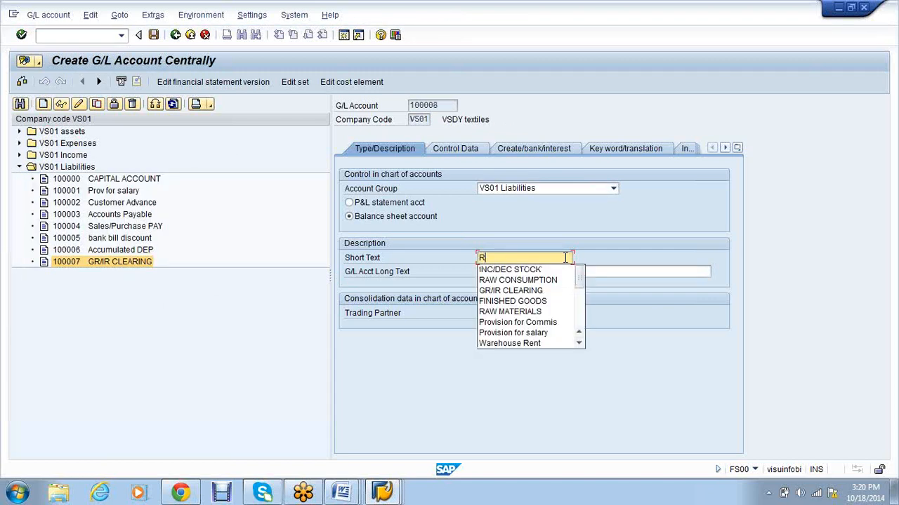
type("etained ea")
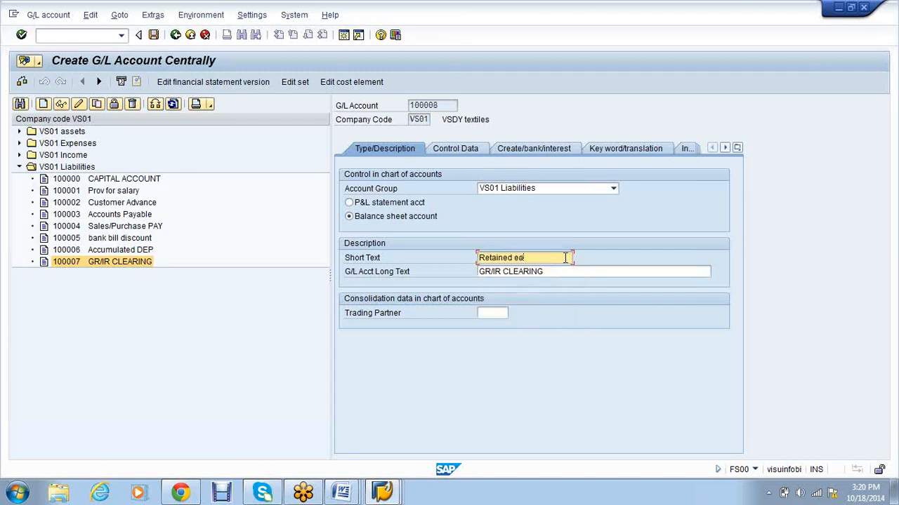
type("rlnings")
left_click_drag(552, 258, 478, 257)
key("ctrl+c")
key("Tab")
key("ctrl+v")
Step: Check the Control Data settings and save G/L account 100008
left_click(456, 154)
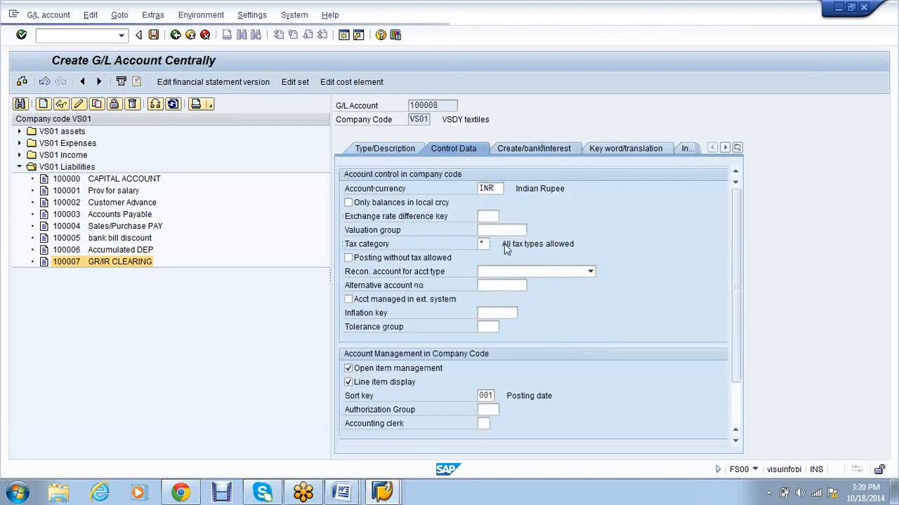
left_click(462, 146)
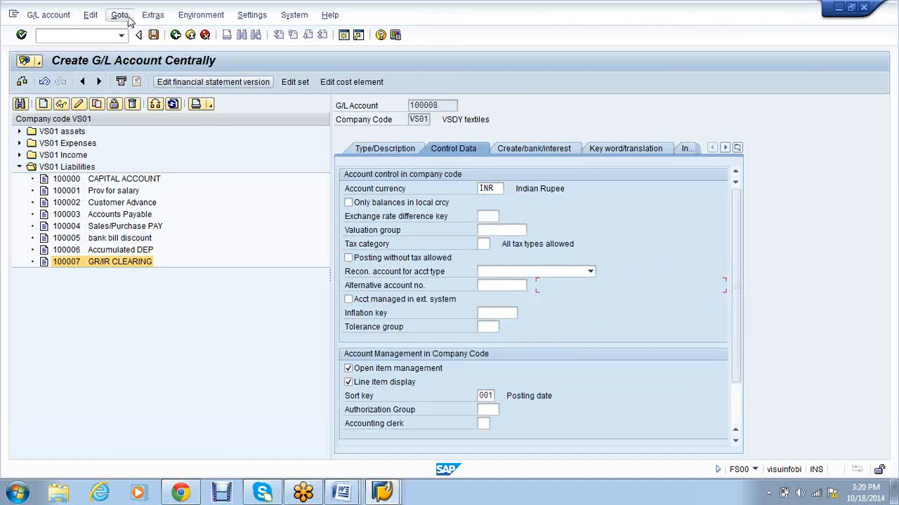
left_click(154, 35)
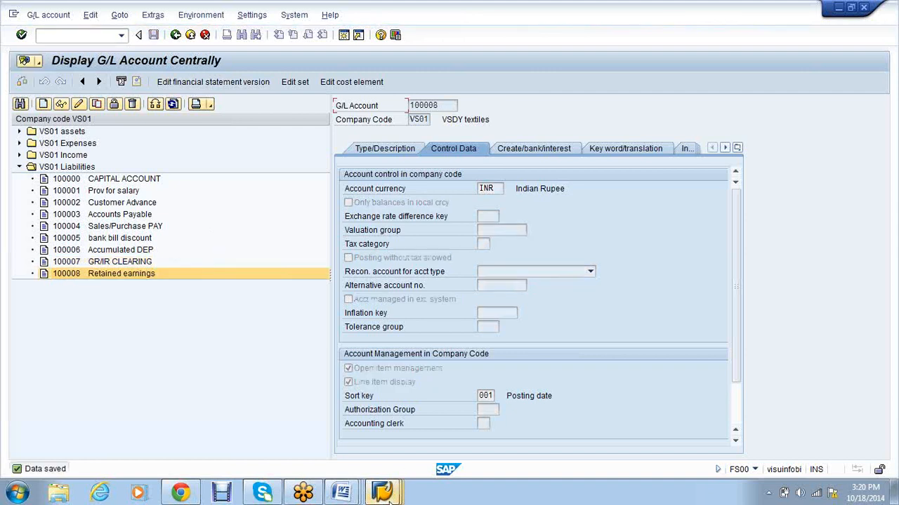
mouse_move(388, 498)
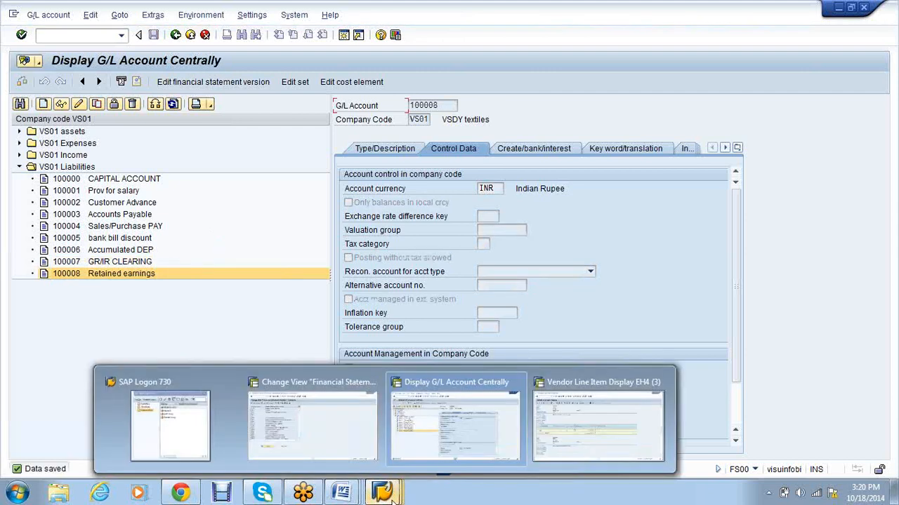
Step: Run Define Retained Earnings Account from the IMG under G/L Accounts > Master Data > Preparations
left_click(619, 442)
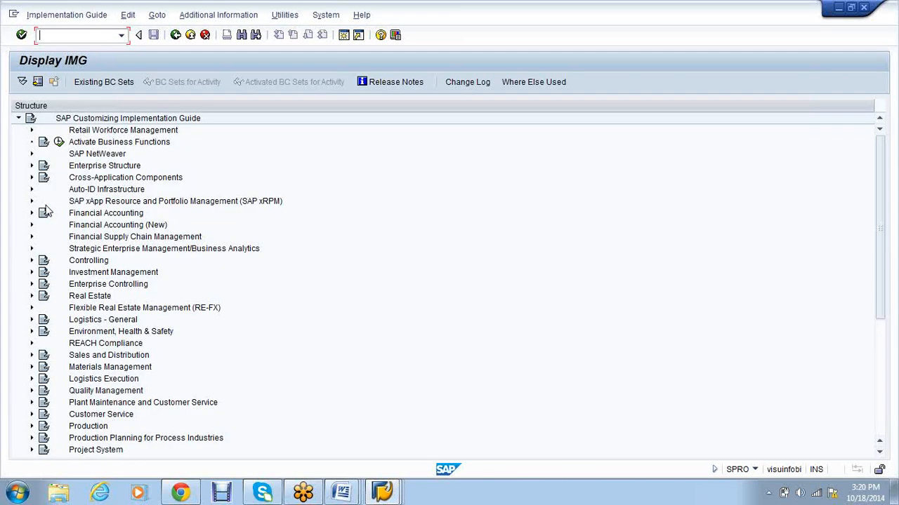
left_click(31, 166)
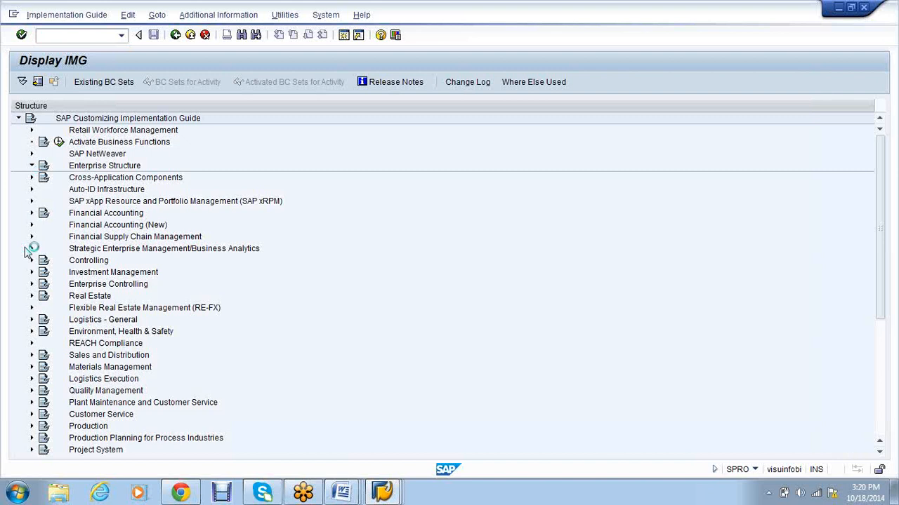
left_click(32, 165)
left_click(32, 213)
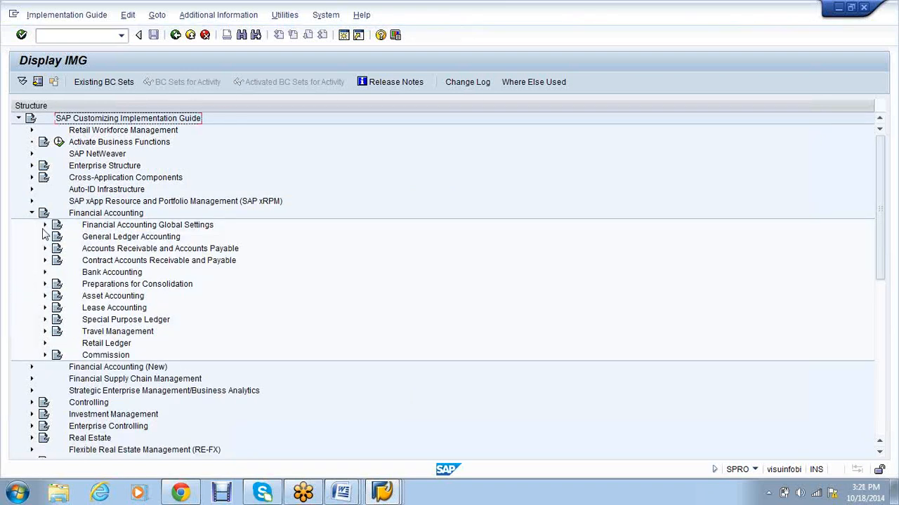
left_click(44, 236)
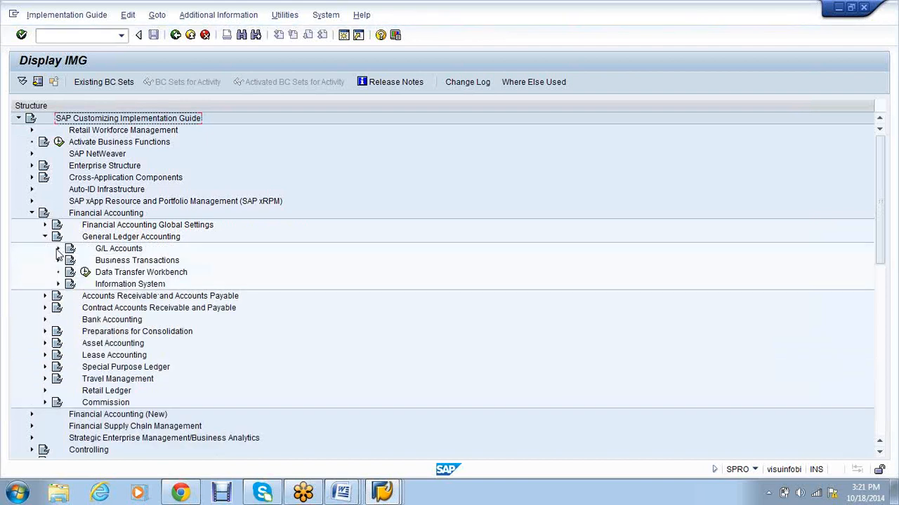
left_click(58, 250)
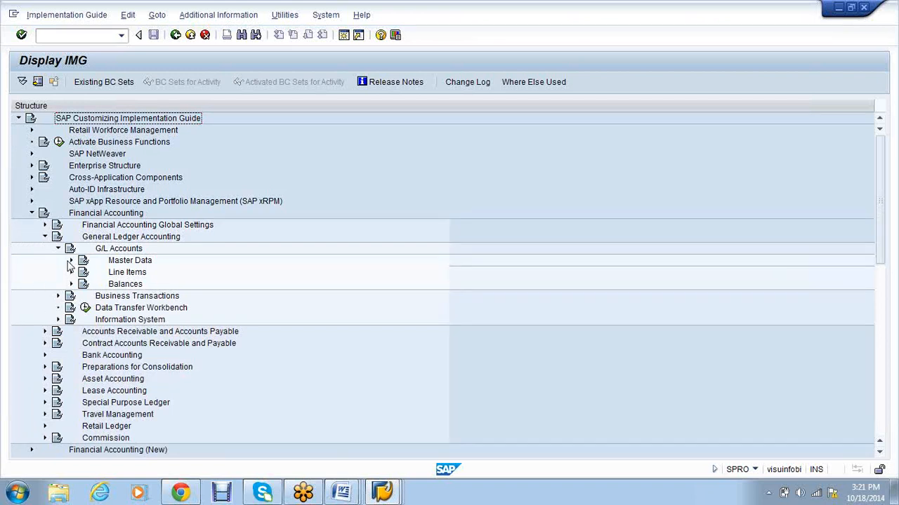
left_click(71, 261)
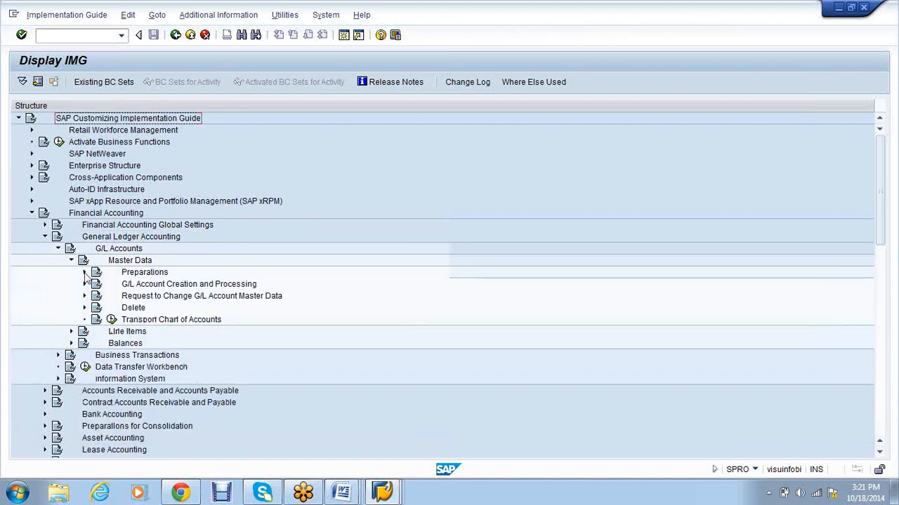
left_click(84, 272)
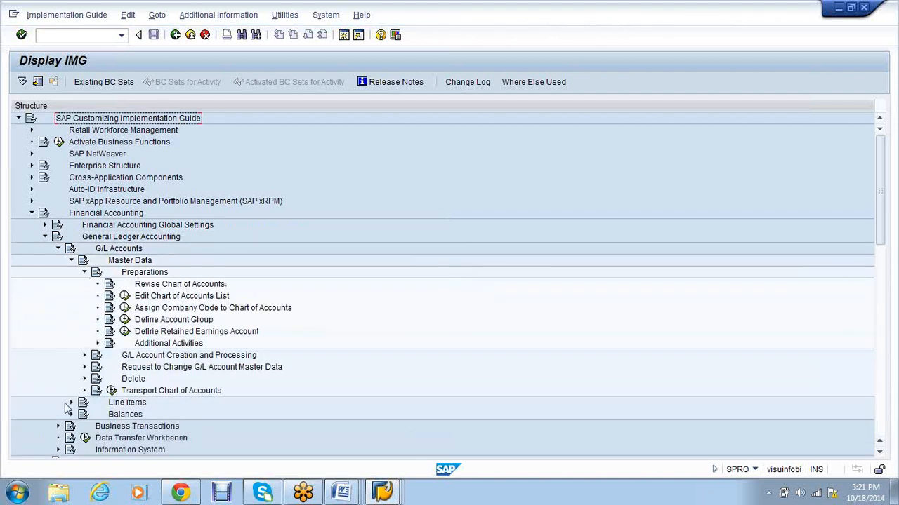
left_click(125, 333)
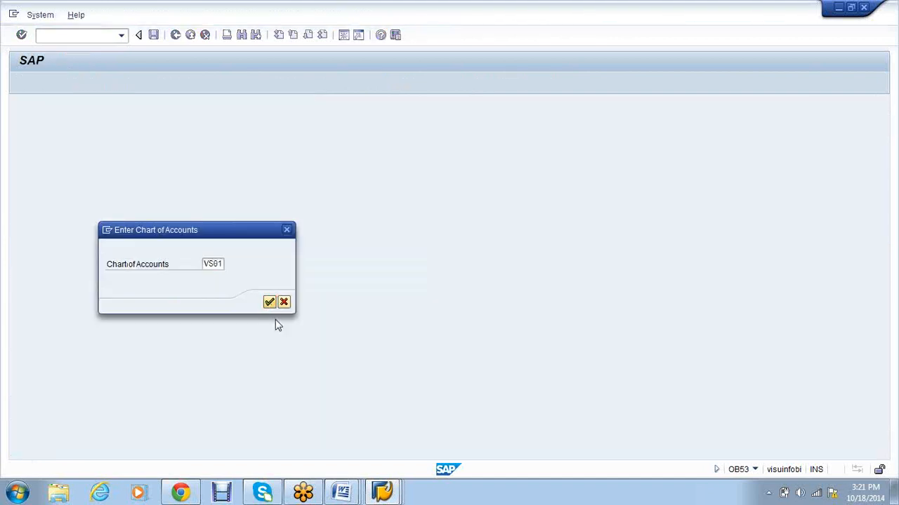
Step: Assign retained earnings account 100008 to P&L statement type X in chart VS01, saving under a customizing request
key("Return")
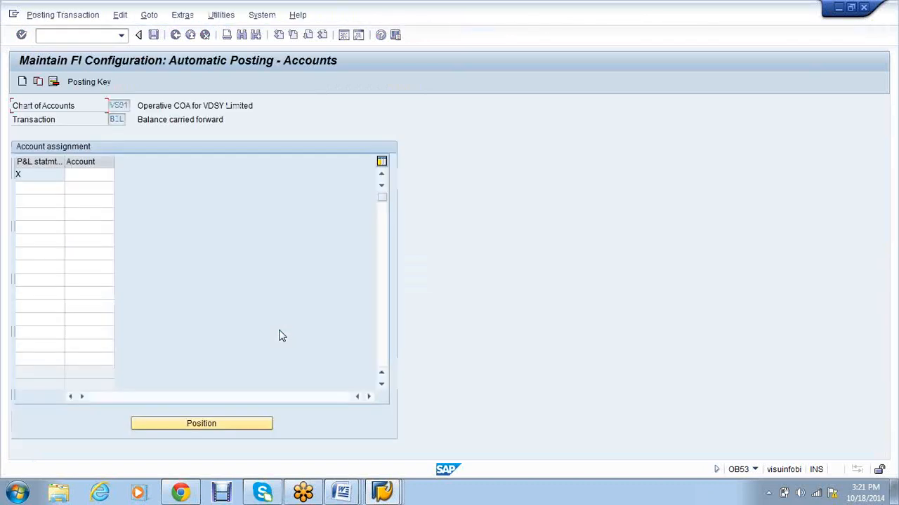
left_click(385, 494)
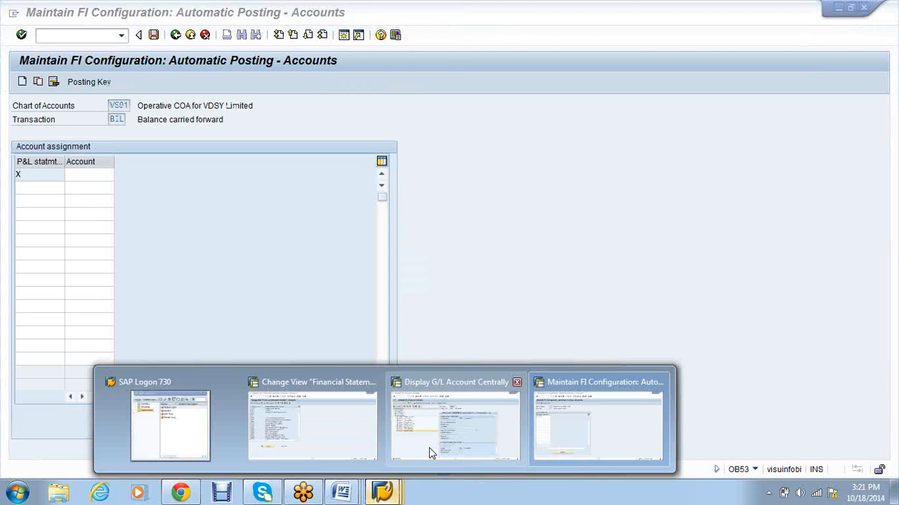
left_click(110, 199)
type("100008")
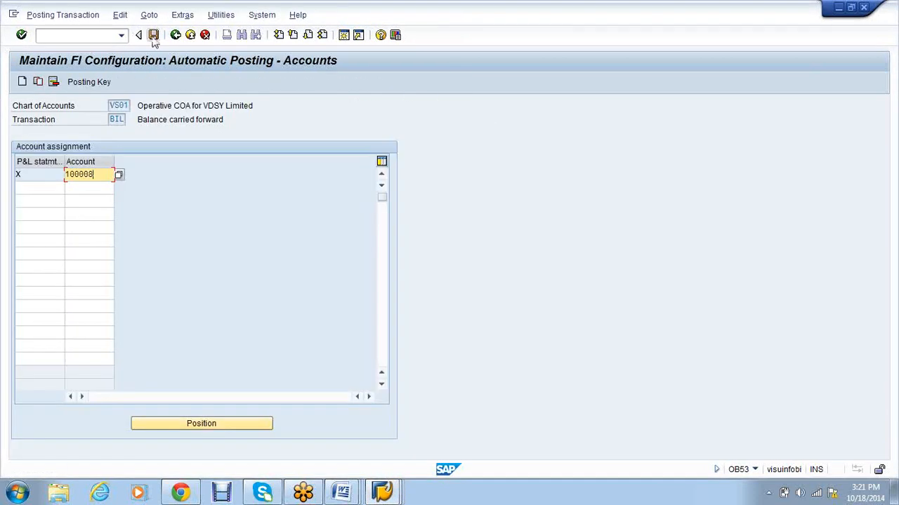
key("Return")
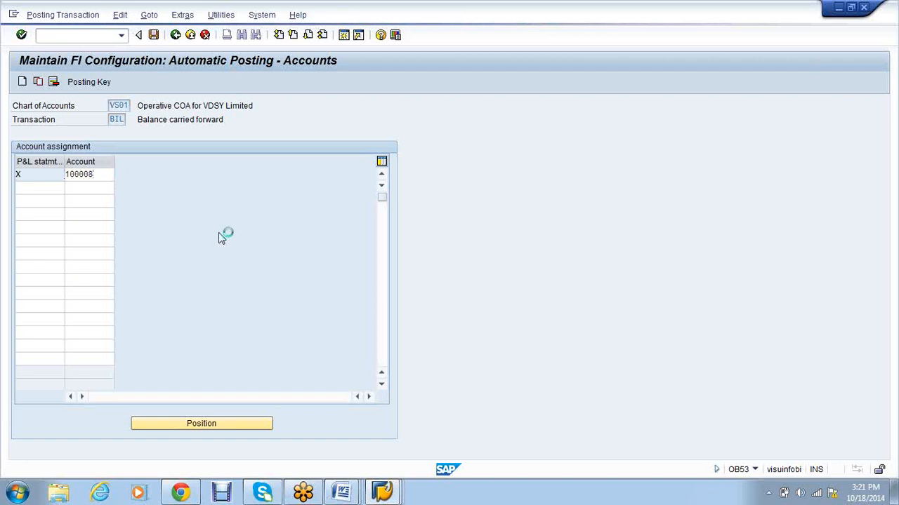
key("Return")
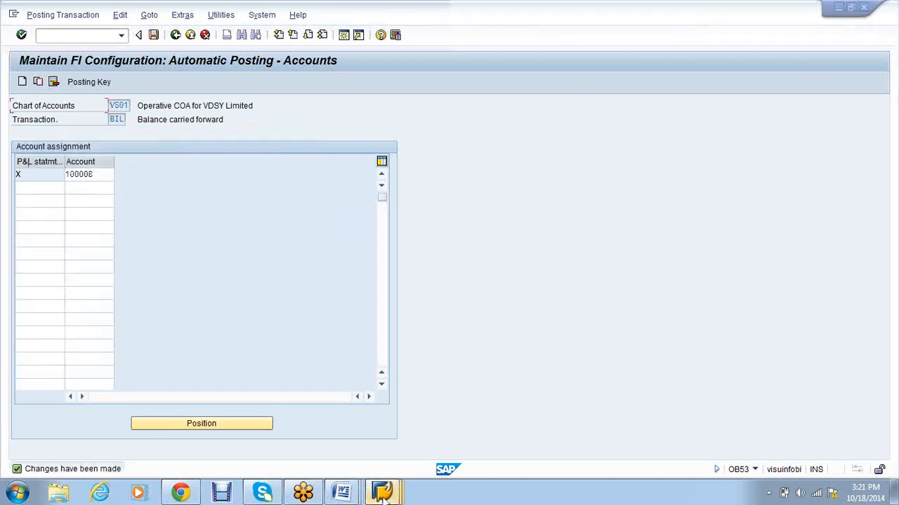
left_click(382, 495)
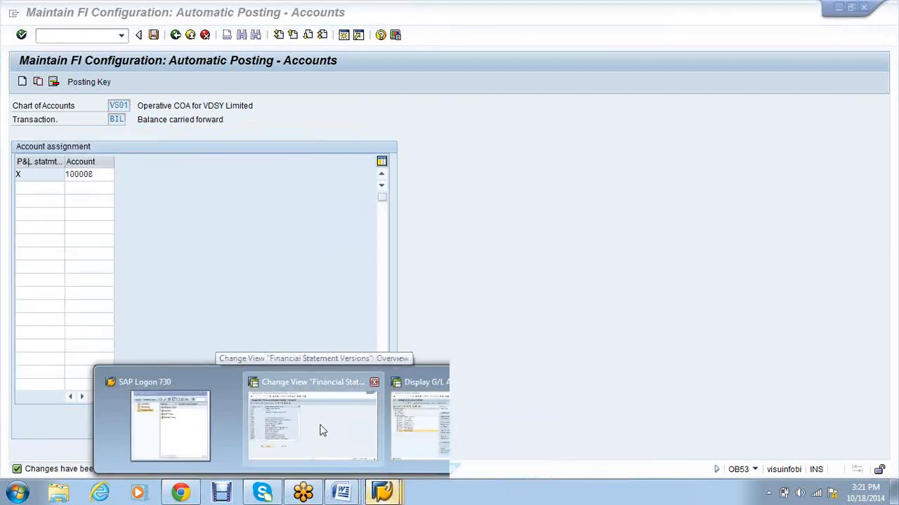
left_click(320, 430)
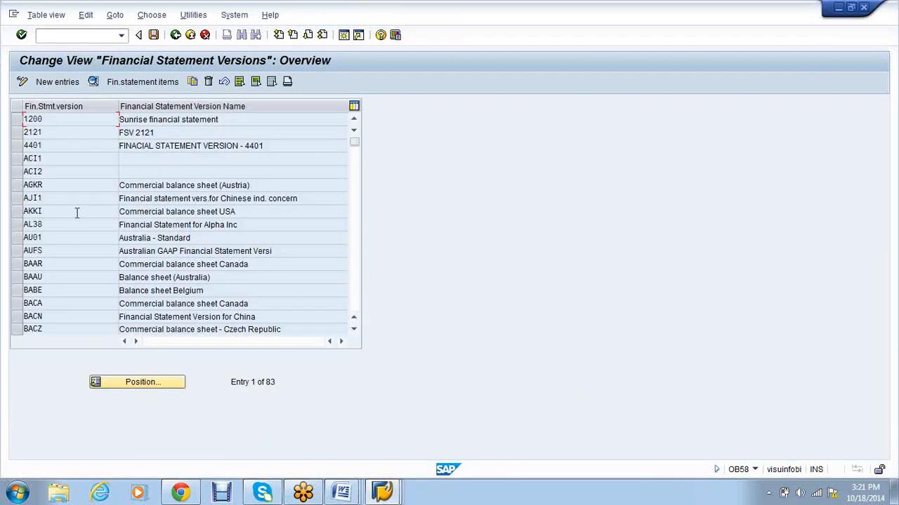
Step: Create version VS01 named 'Financial statement-VS01' with language EN and chart of accounts VS01
left_click(56, 82)
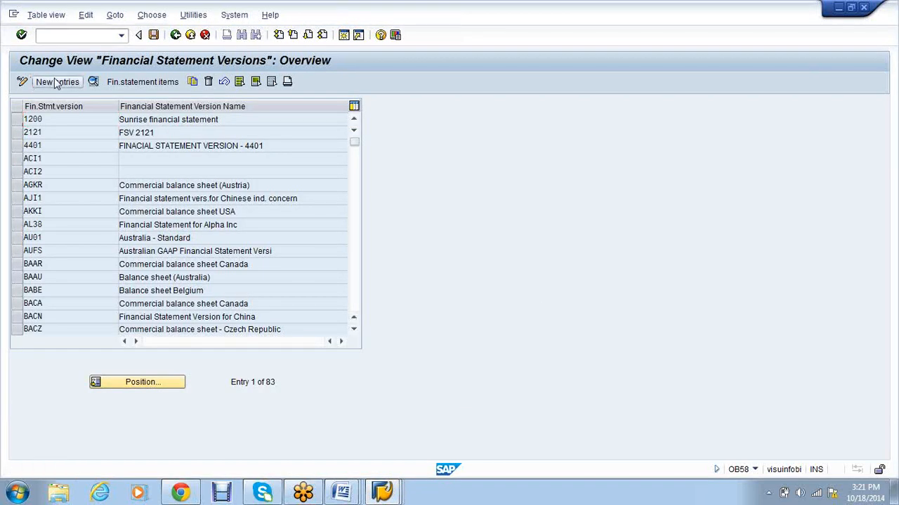
type("VS01")
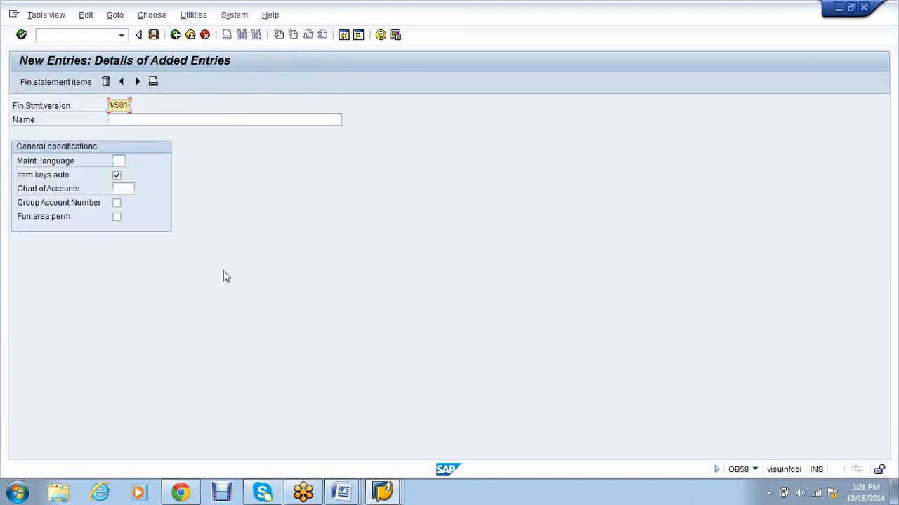
key("Tab")
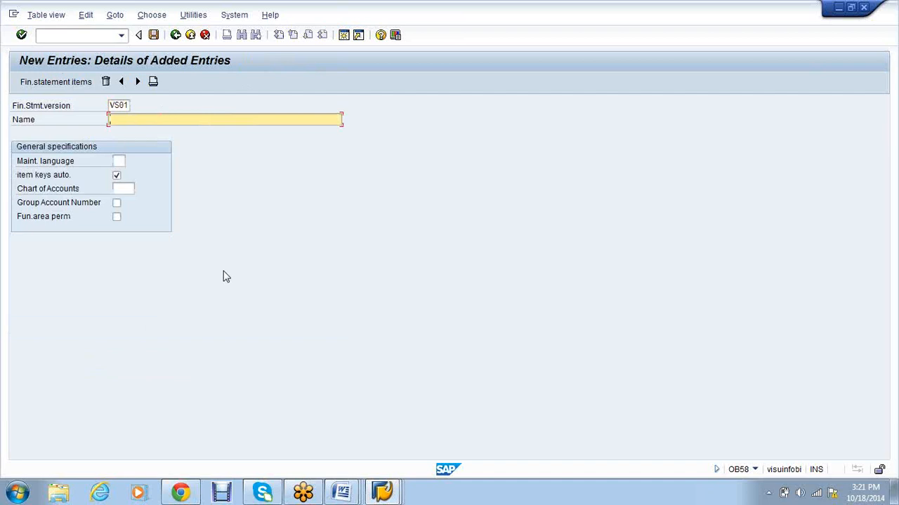
type("F")
type("I")
type("nan")
type("cial sial")
type("ement")
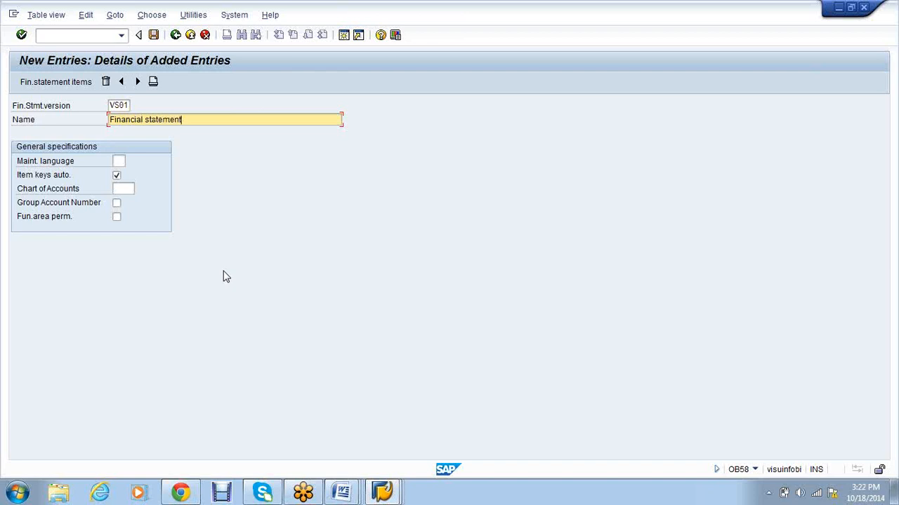
type("-VS01")
key("Tab")
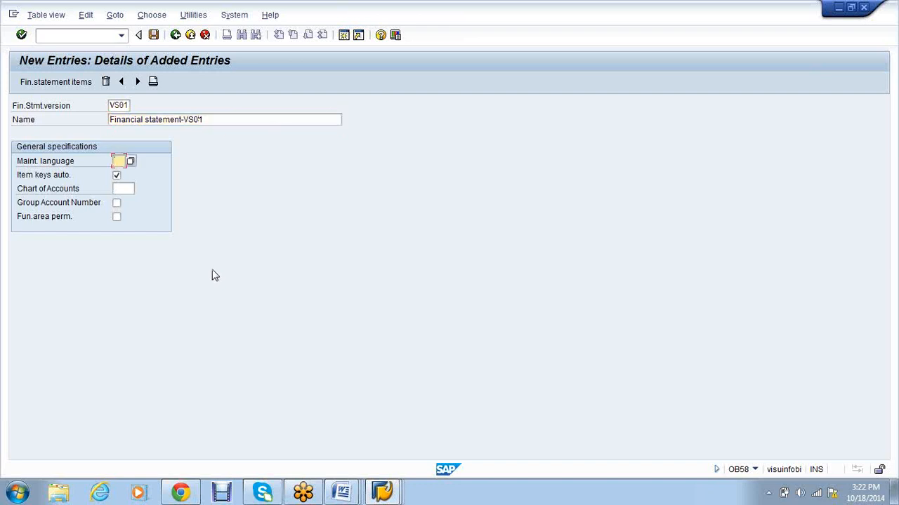
type("EN")
left_click(125, 190)
type("vs01")
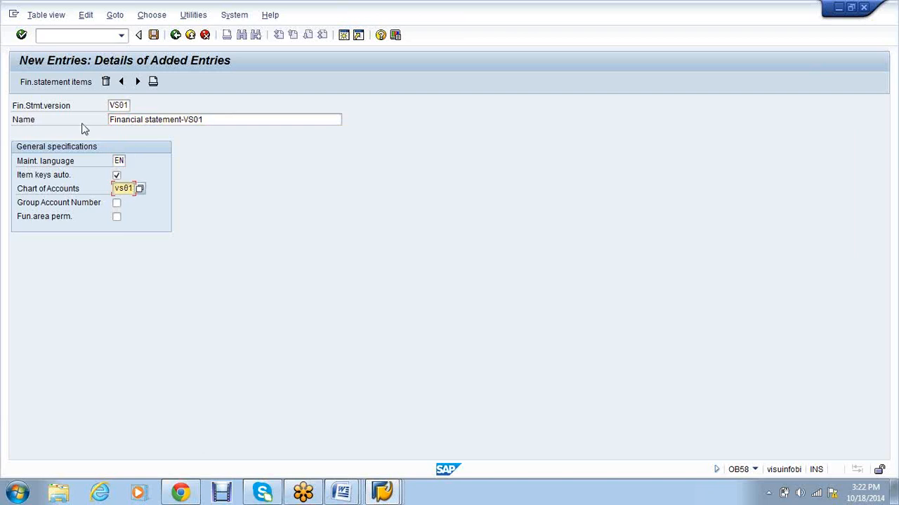
Step: Save the new version under a customizing request and open its financial statement items
left_click(73, 85)
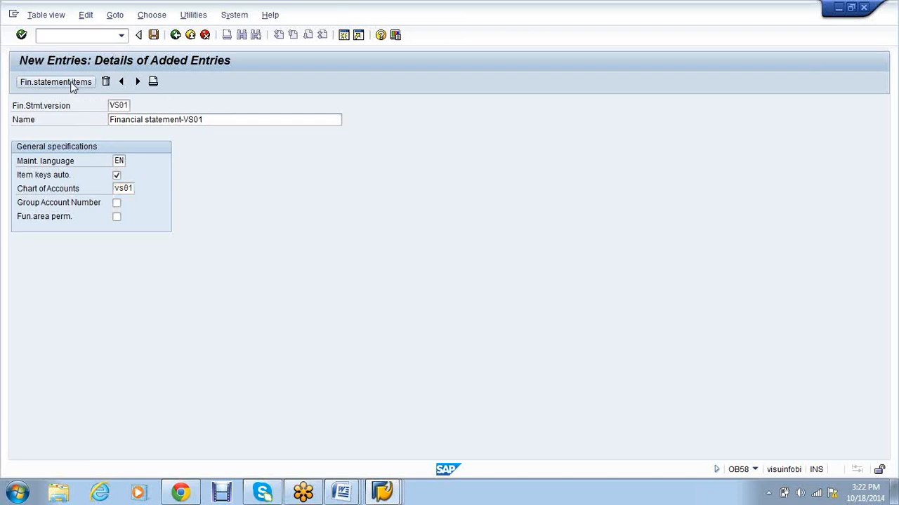
left_click(171, 236)
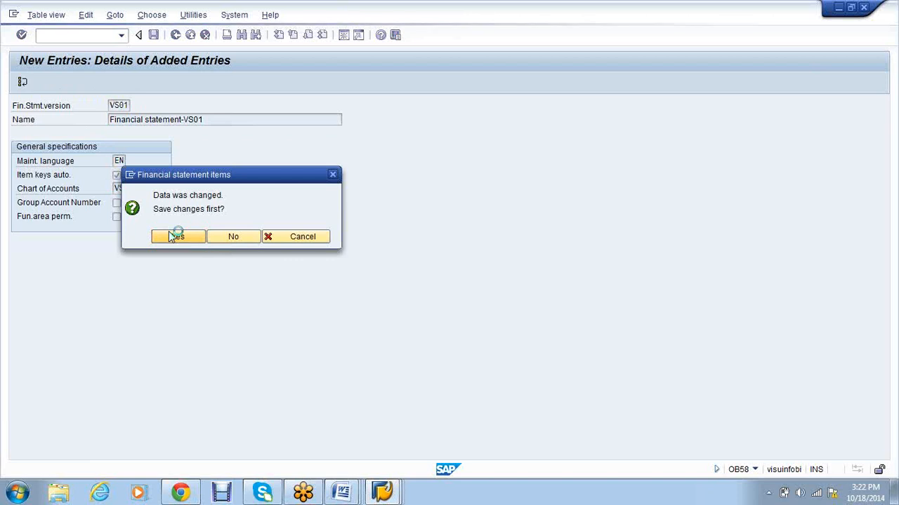
left_click(192, 219)
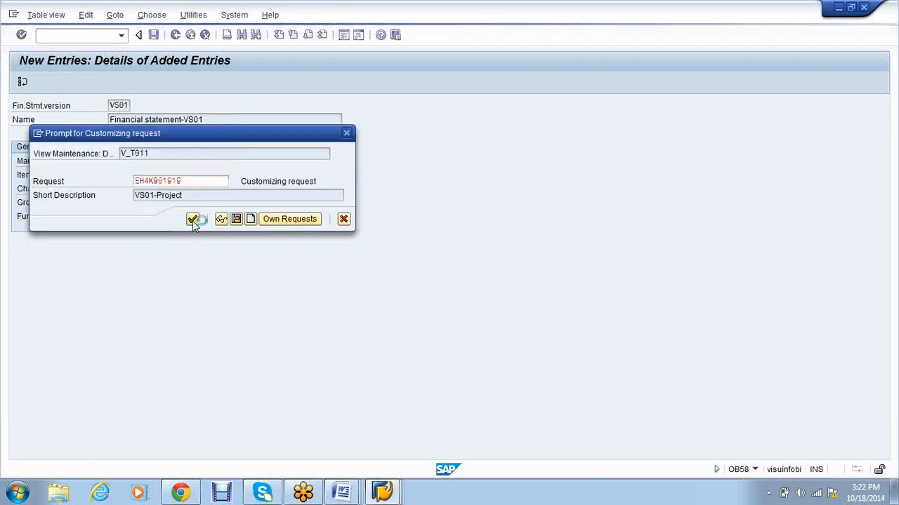
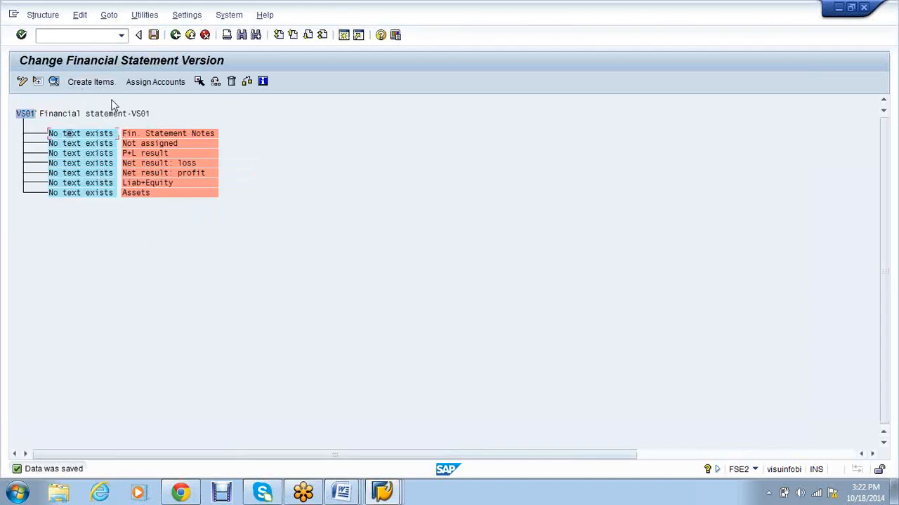
Step: Add four new statement items to VS01: ASSETS, LIABILITIES, INCOME and EXPENSES
left_click(90, 83)
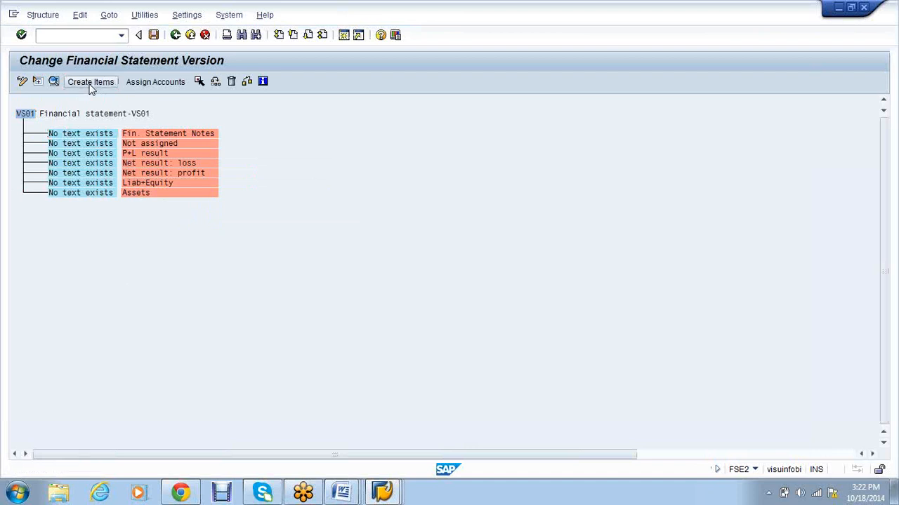
type("ASSE")
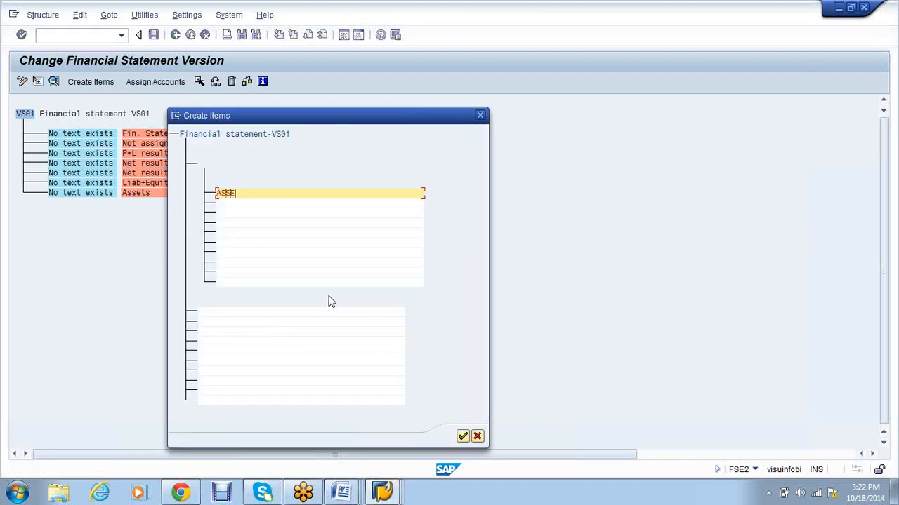
type("TS")
left_click(245, 203)
type("LIA")
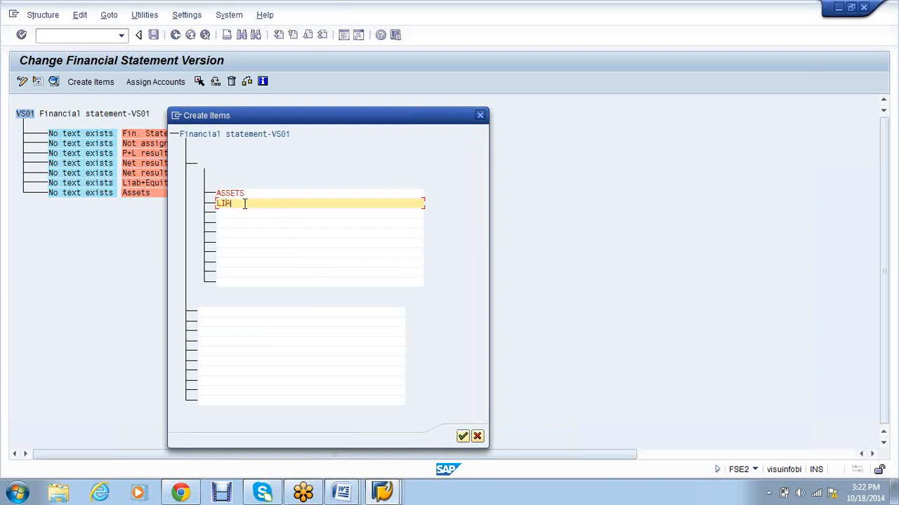
type("BILITIES")
left_click(245, 212)
type("INCOME")
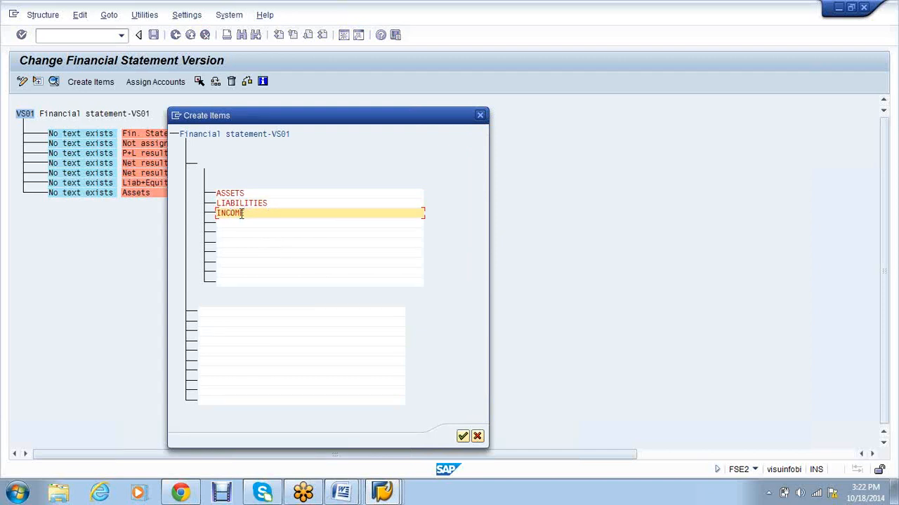
left_click(237, 230)
left_click(238, 224)
type("E")
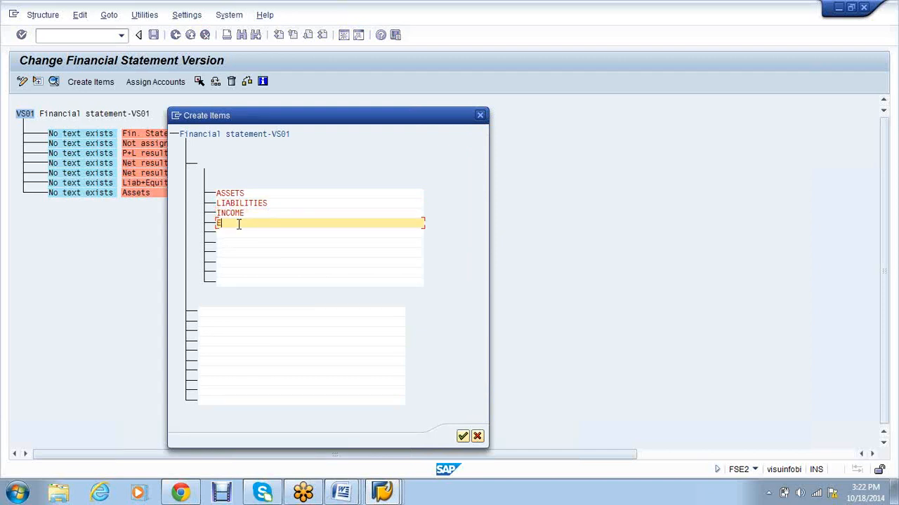
type("XPENSES")
left_click(464, 436)
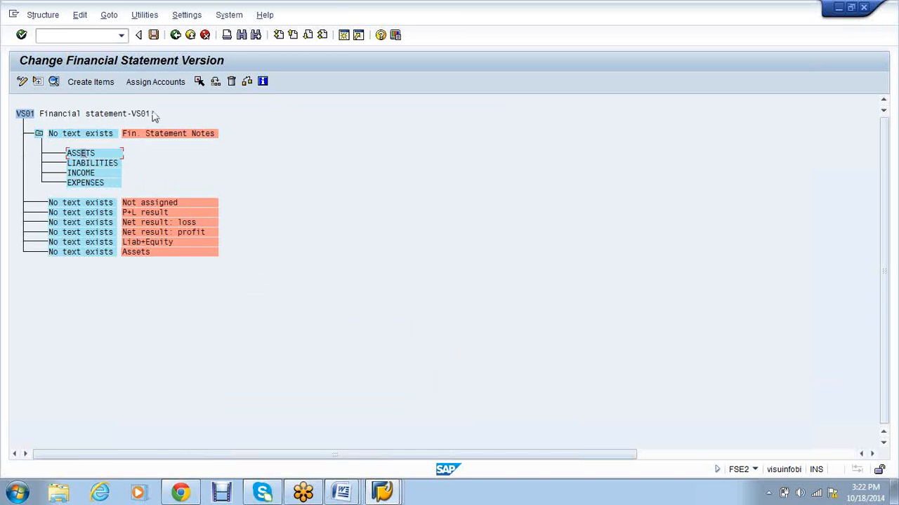
left_click(158, 82)
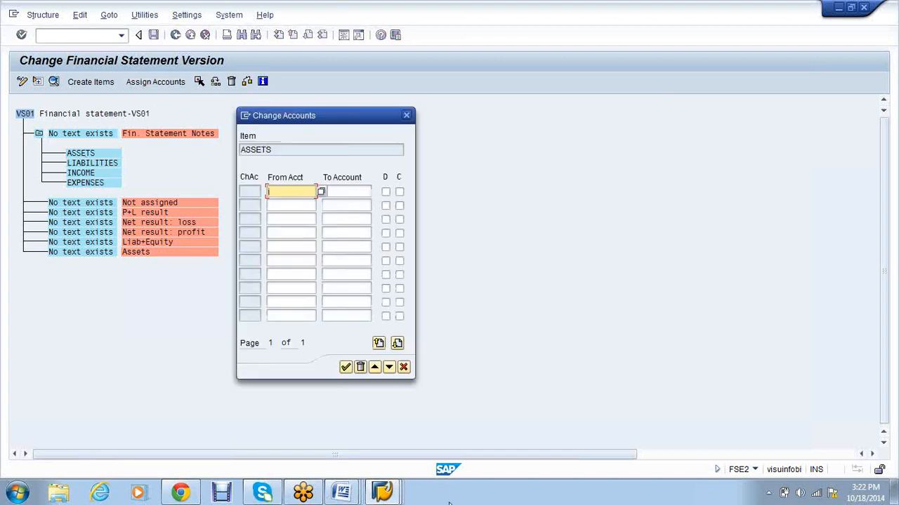
Step: Look up chart VS01's account groups and enter the ASSETS range up to 9999, flagged debit
left_click(396, 496)
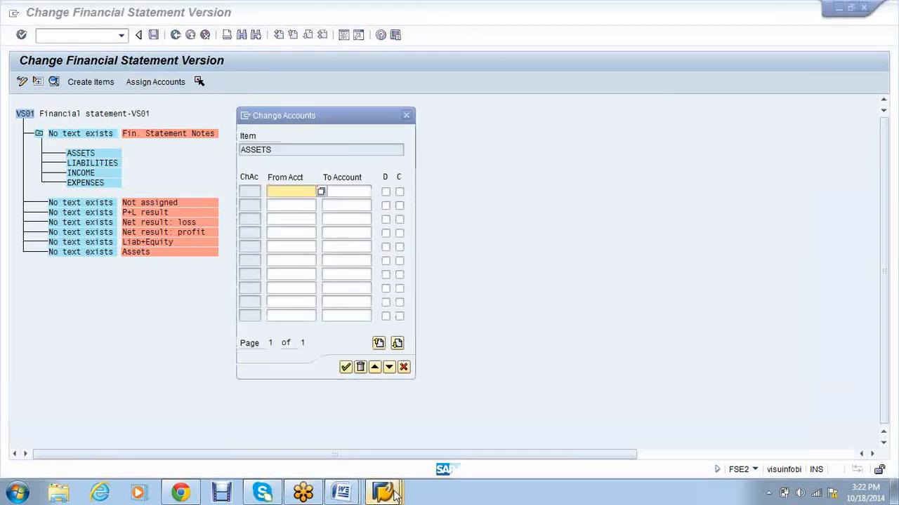
left_click(396, 496)
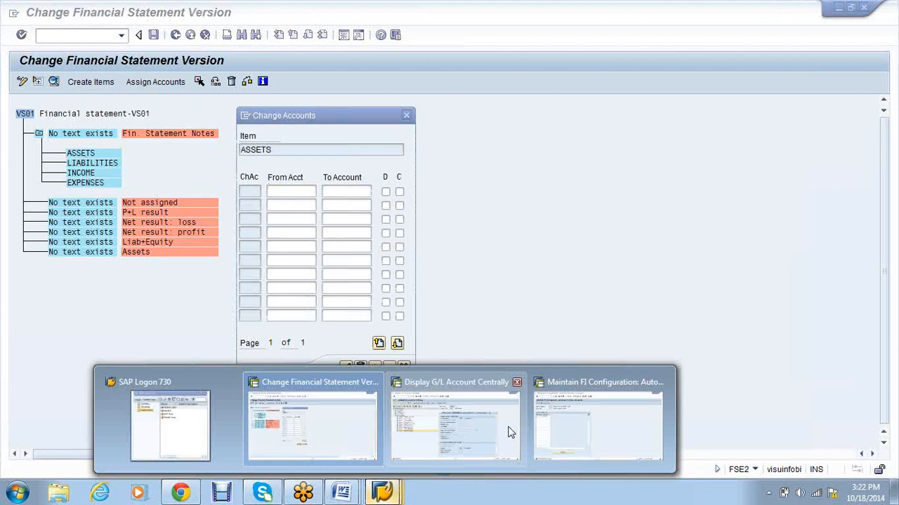
left_click(511, 432)
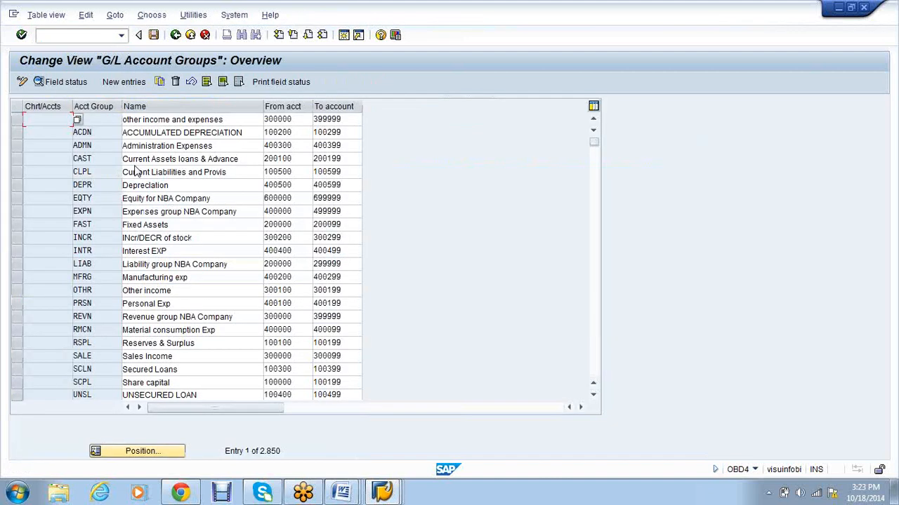
left_click(144, 451)
type("vs01")
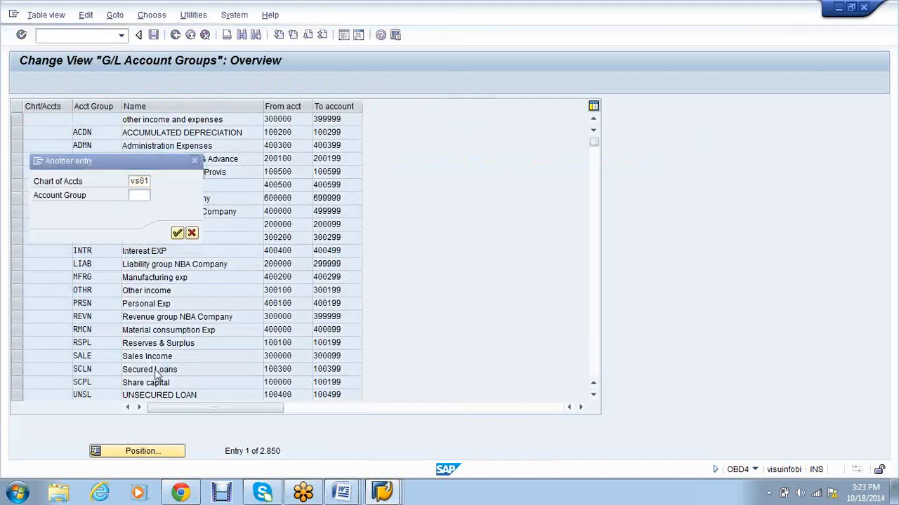
key("Return")
left_click(266, 119)
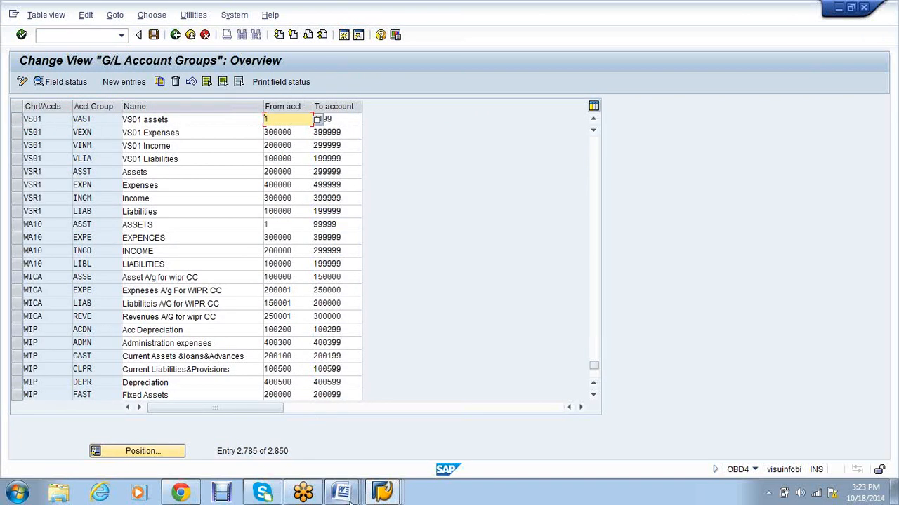
left_click(401, 501)
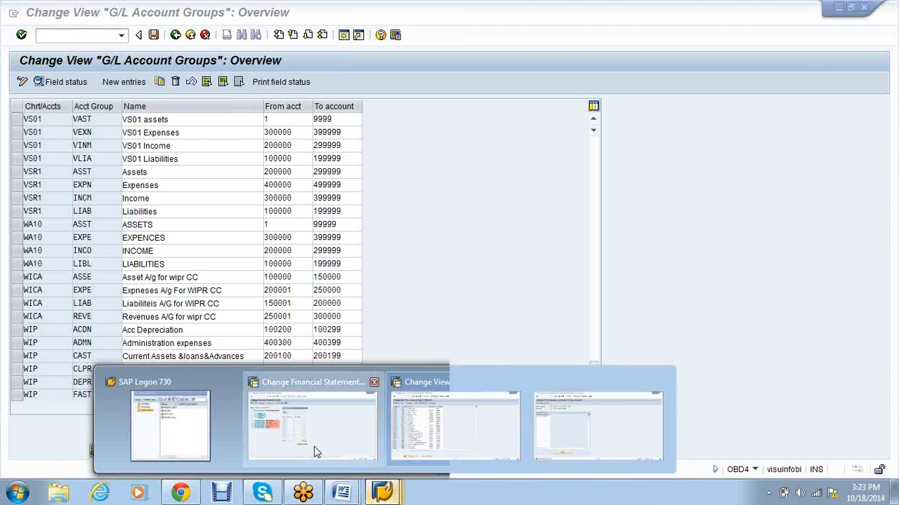
left_click(315, 450)
type("9999")
key("Tab")
key("space")
key("Tab")
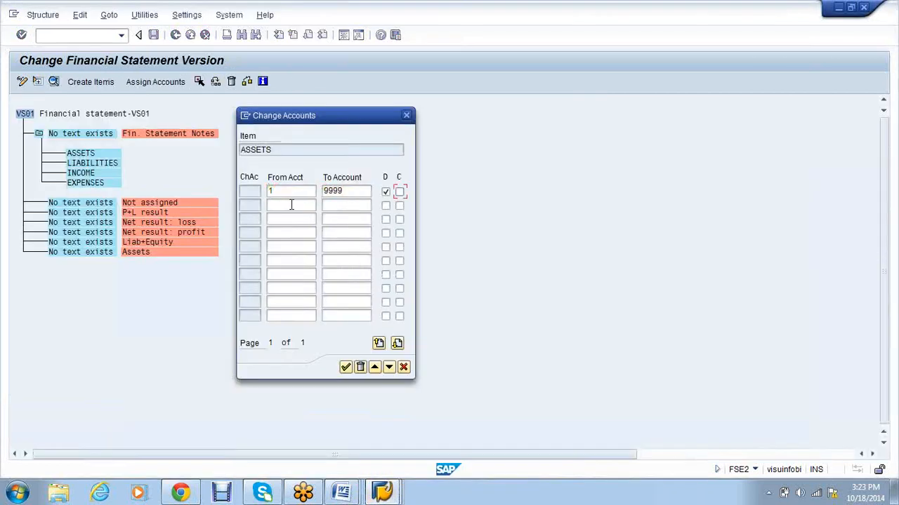
Step: Add a second range line 100000 to 199999, copied from the Liabilities account group
key("alt+Tab")
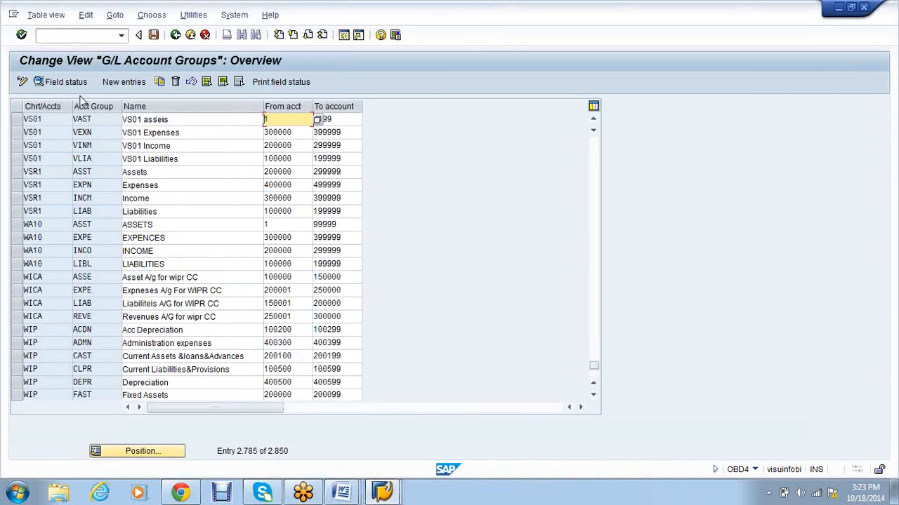
left_click(268, 158)
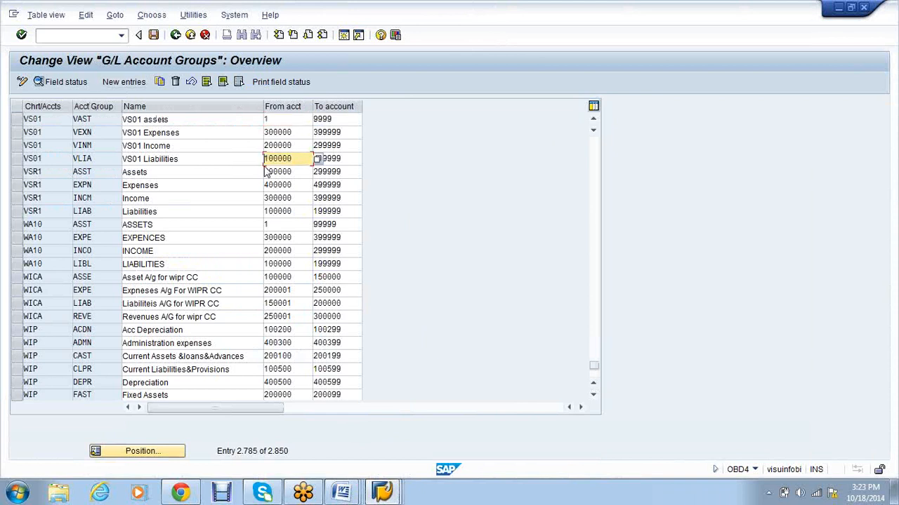
key("alt+Tab")
left_click(276, 204)
type("100000")
key("Tab")
type("199999")
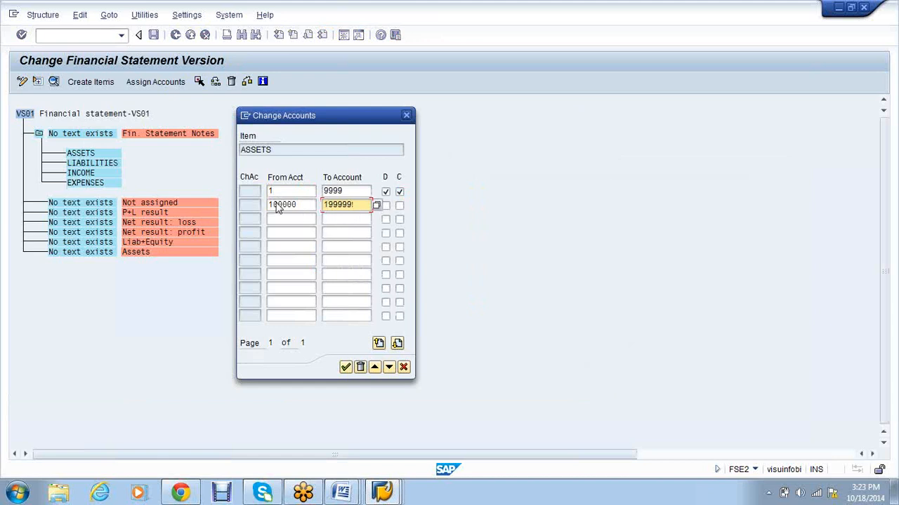
Step: Add a third range line starting at 200000, copied from the Income account group
key("alt+Tab")
left_click(288, 145)
left_click_drag(288, 145, 261, 145)
key("ctrl+c")
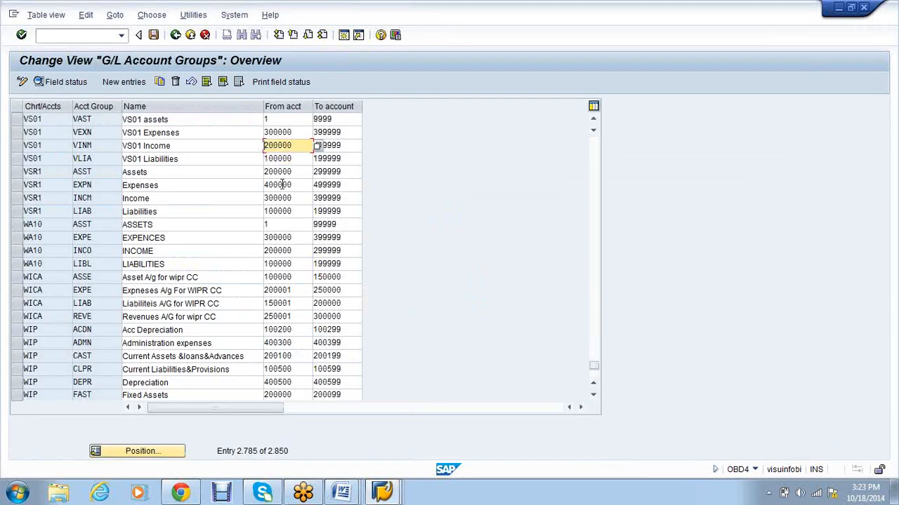
key("alt+Tab")
left_click(289, 218)
key("ctrl+v")
key("Tab")
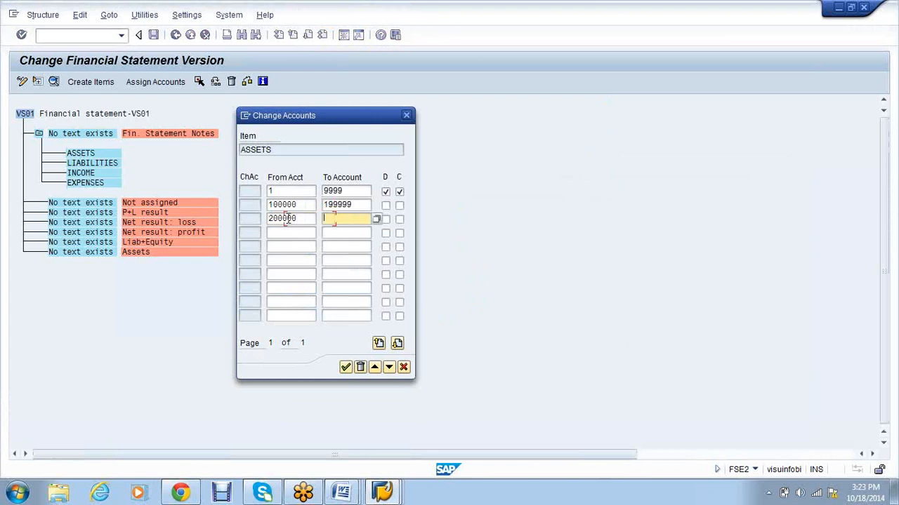
Step: Clear and delete the extra range lines, keeping only 1 to 9999 for ASSETS
left_click(356, 204)
key("BackSpace")
key("BackSpace")
key("BackSpace")
key("BackSpace")
key("BackSpace")
key("BackSpace")
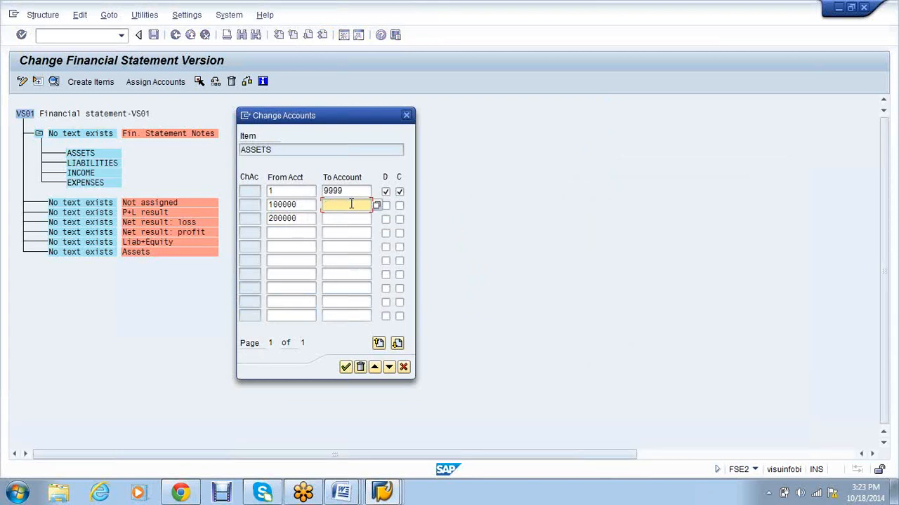
left_click(307, 204)
key("BackSpace")
key("BackSpace")
key("BackSpace")
key("BackSpace")
key("BackSpace")
key("BackSpace")
left_click(306, 218)
key("BackSpace")
key("BackSpace")
key("BackSpace")
key("BackSpace")
key("BackSpace")
key("BackSpace")
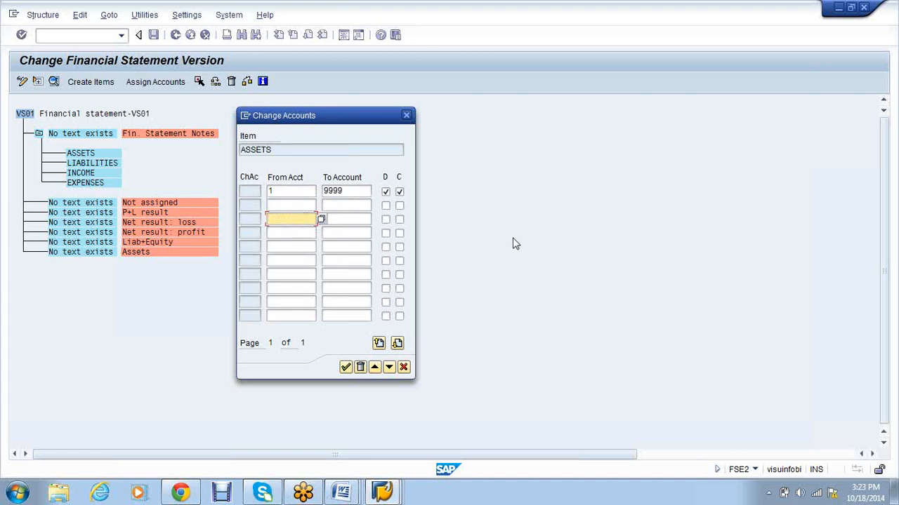
left_click(349, 370)
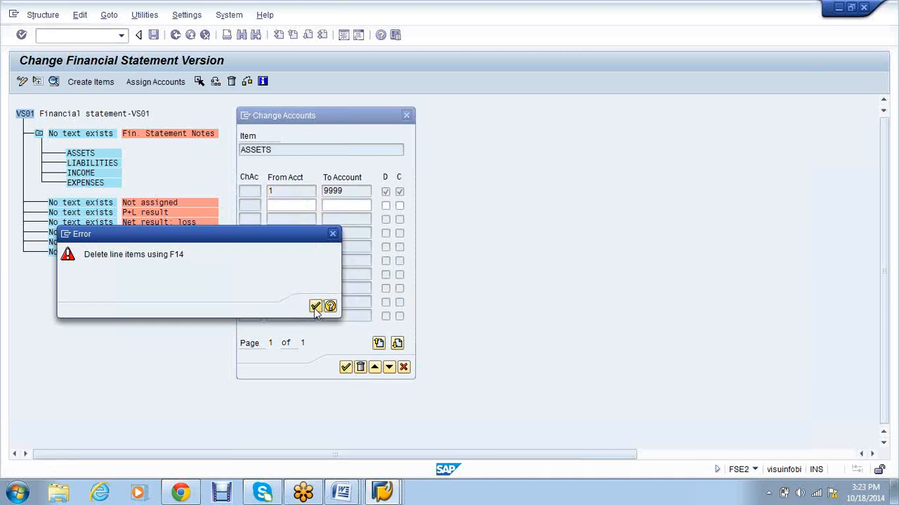
left_click(315, 308)
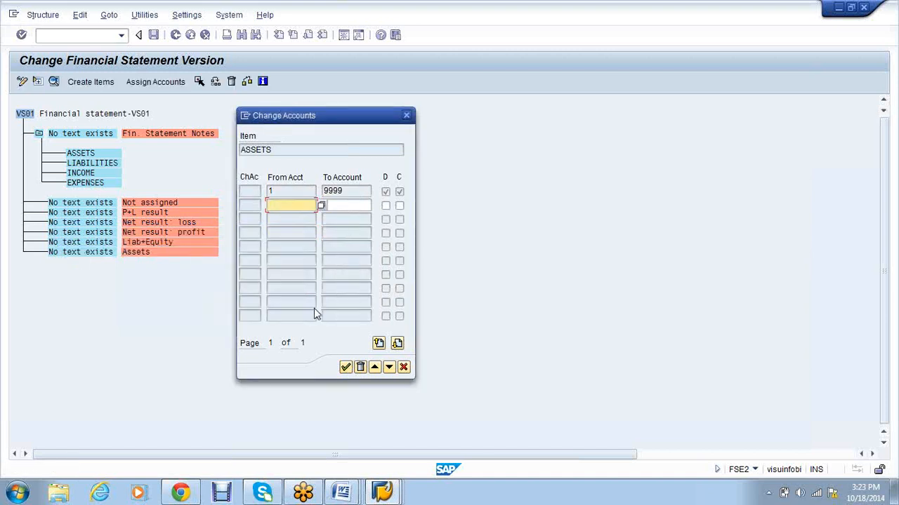
left_click(359, 369)
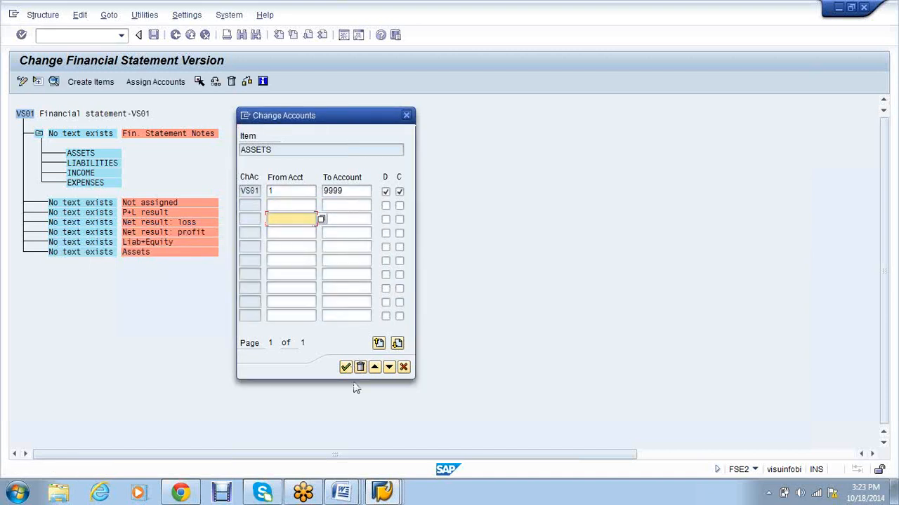
left_click(347, 369)
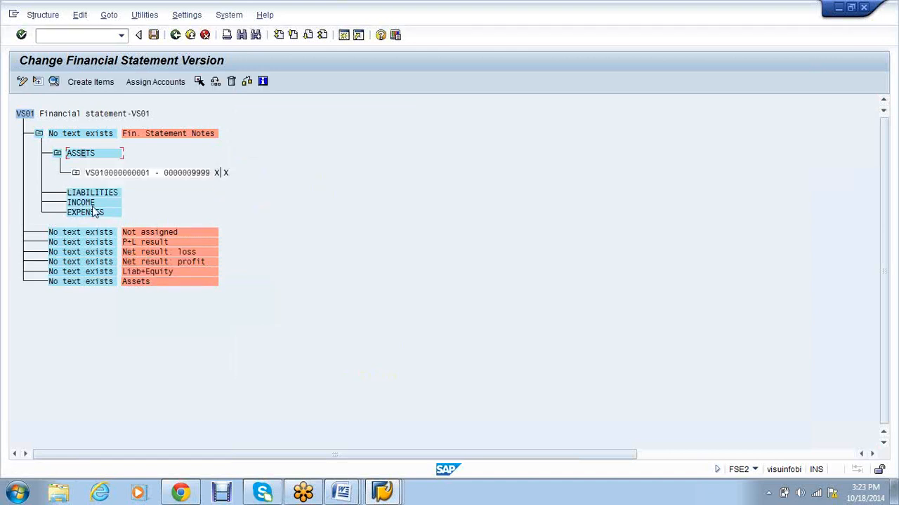
left_click(93, 195)
Step: Assign accounts 100000–199999 to LIABILITIES with debit and credit flags set
left_click(153, 90)
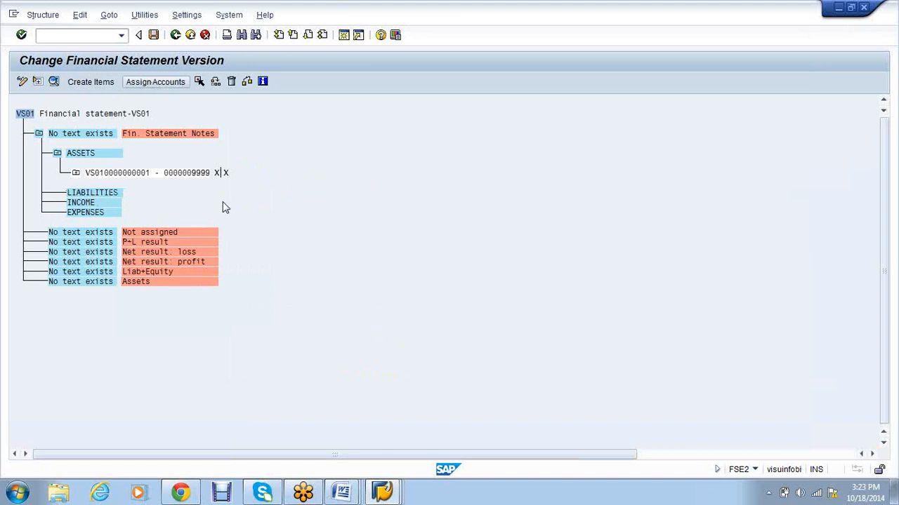
type("2000")
key("BackSpace")
key("BackSpace")
key("BackSpace")
key("BackSpace")
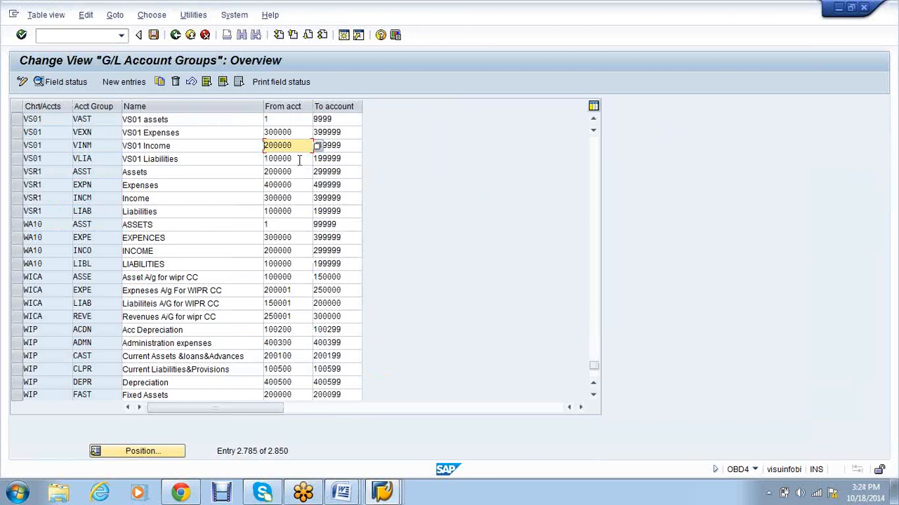
left_click_drag(298, 160, 261, 160)
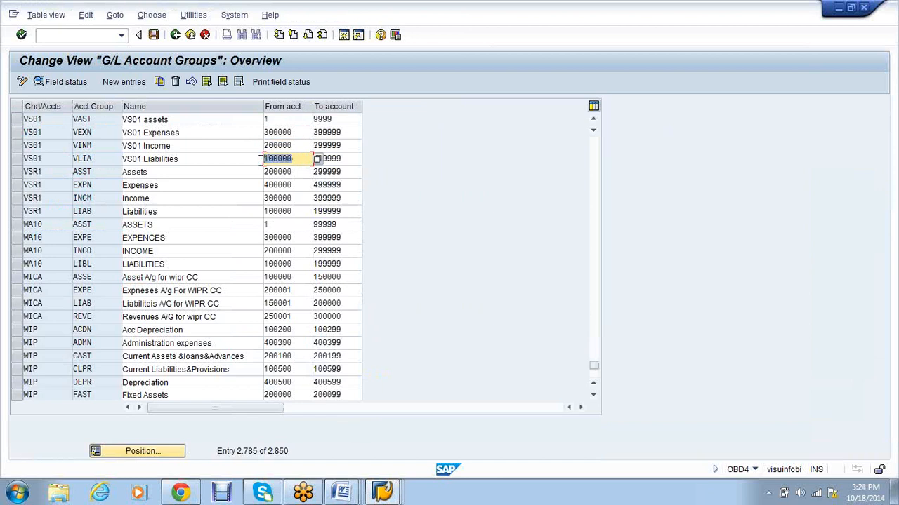
key("ctrl+c")
key("alt+Tab")
key("ctrl+v")
key("alt+Tab")
left_click_drag(343, 160, 311, 159)
key("ctrl+c")
key("alt+Tab")
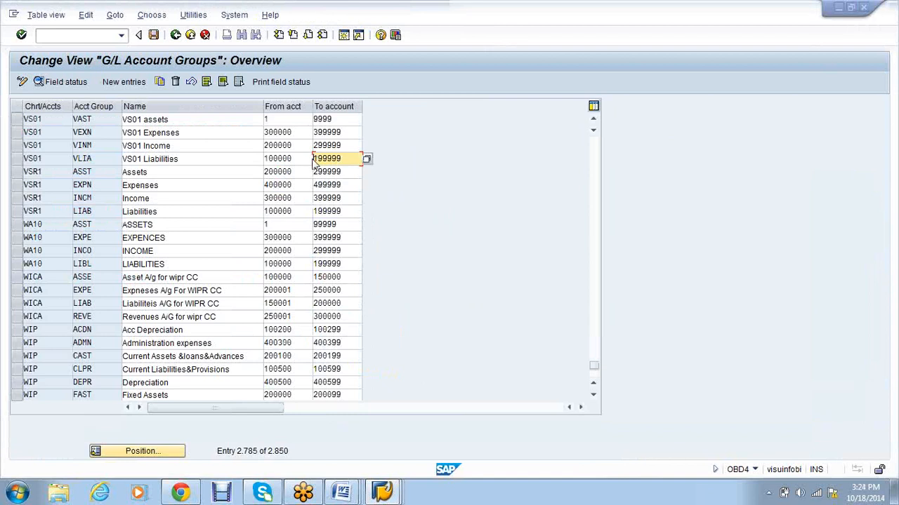
key("ctrl+v")
left_click(385, 190)
left_click(400, 191)
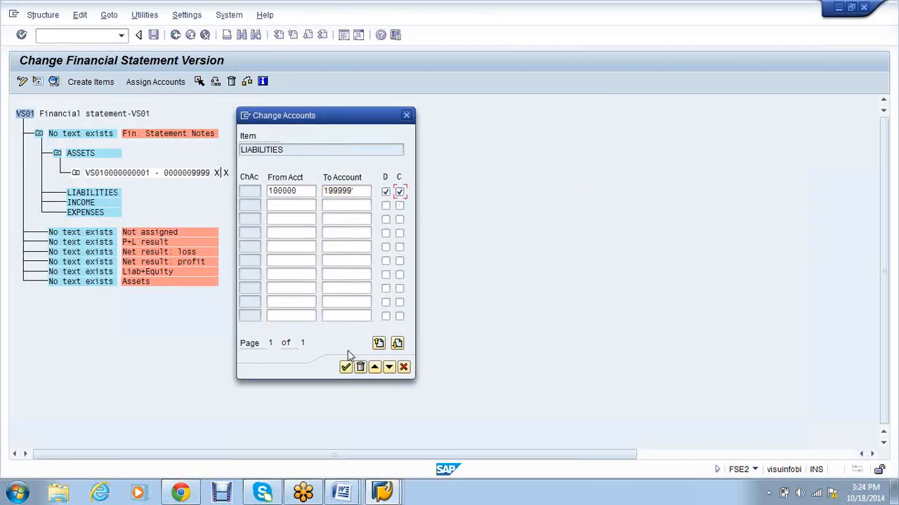
left_click(346, 369)
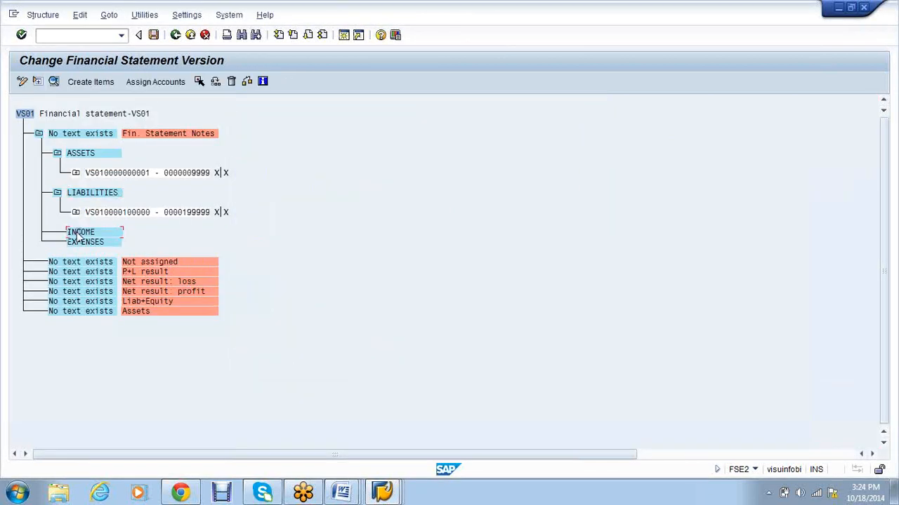
Step: Assign accounts 200000–299999 to INCOME with debit and credit flags set
left_click(153, 82)
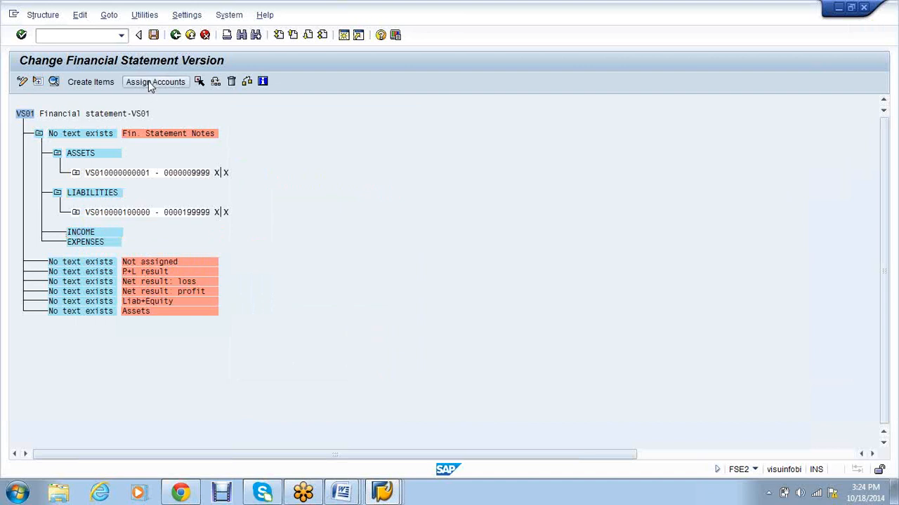
left_click(390, 488)
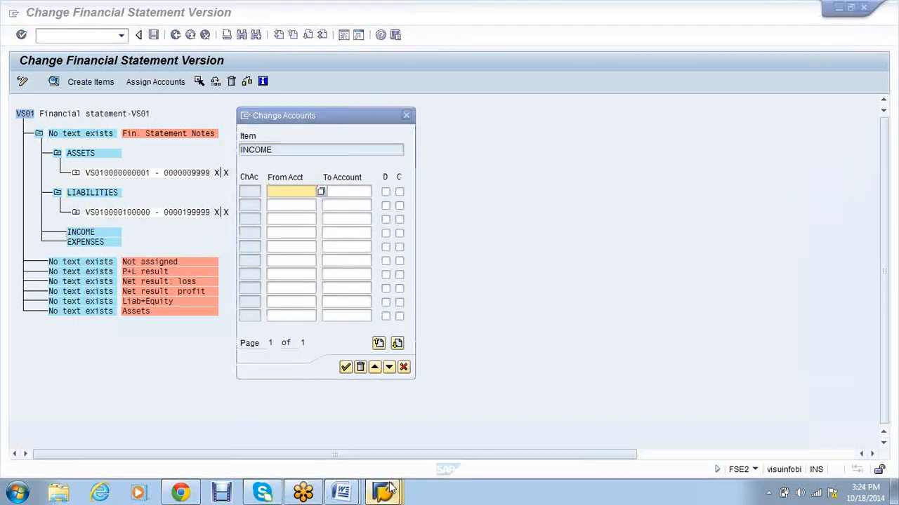
left_click(391, 488)
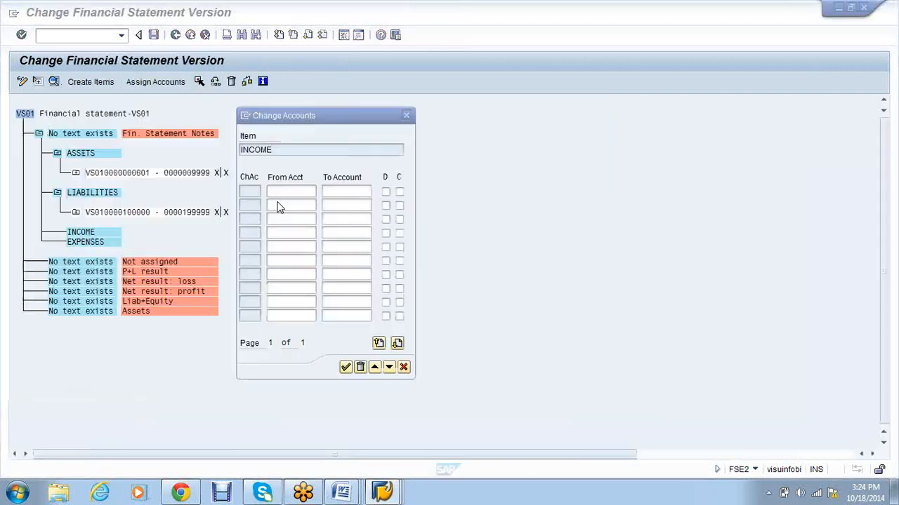
left_click(281, 227)
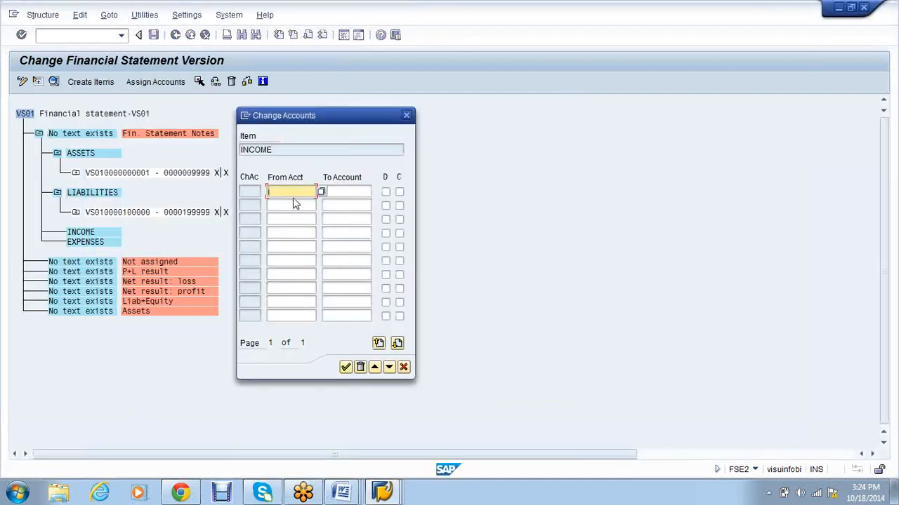
key("alt+Tab")
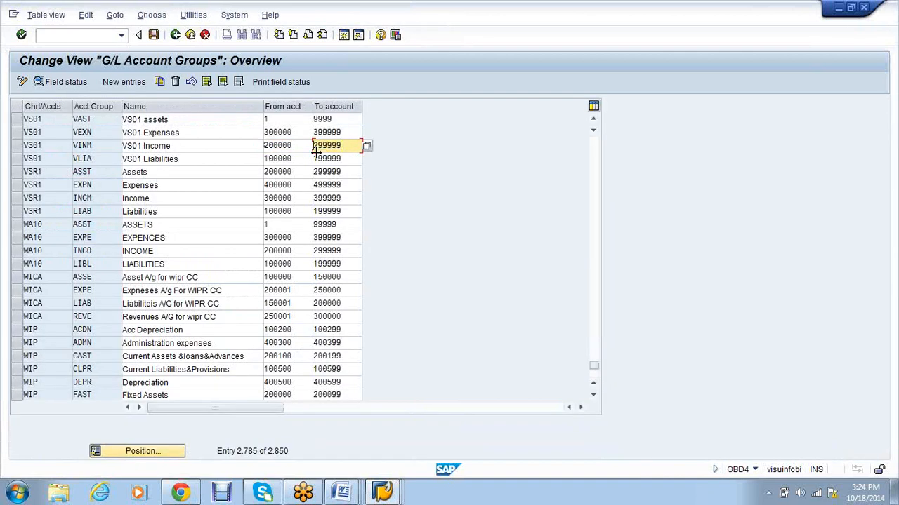
key("alt+Tab")
left_click(335, 191)
key("ctrl+v")
left_click(386, 192)
left_click(400, 191)
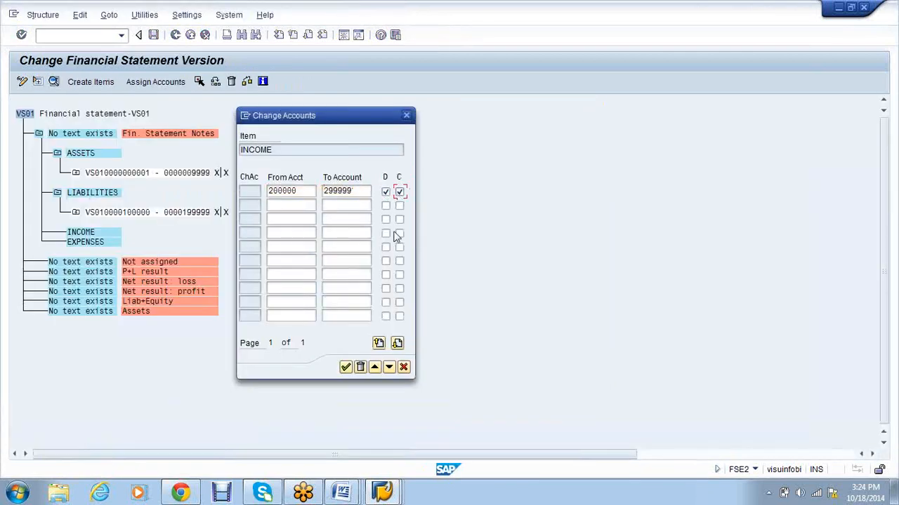
left_click(346, 368)
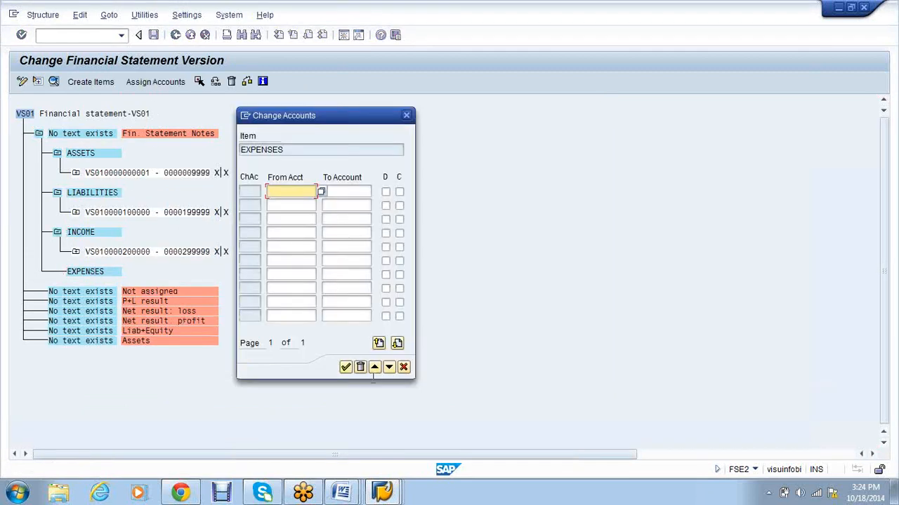
Step: Assign accounts 300000–399999 to EXPENSES with debit and credit, and save the version
mouse_move(381, 491)
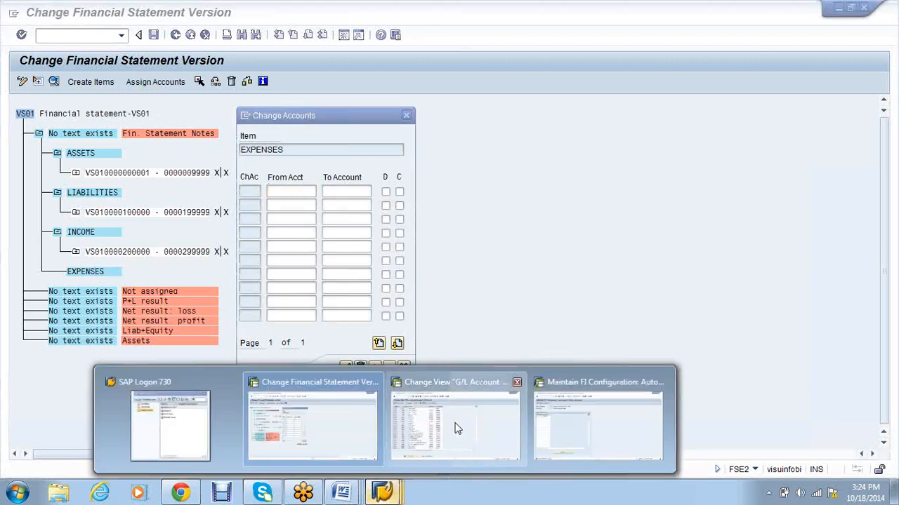
left_click(457, 427)
left_click_drag(300, 133, 265, 134)
key("ctrl+c")
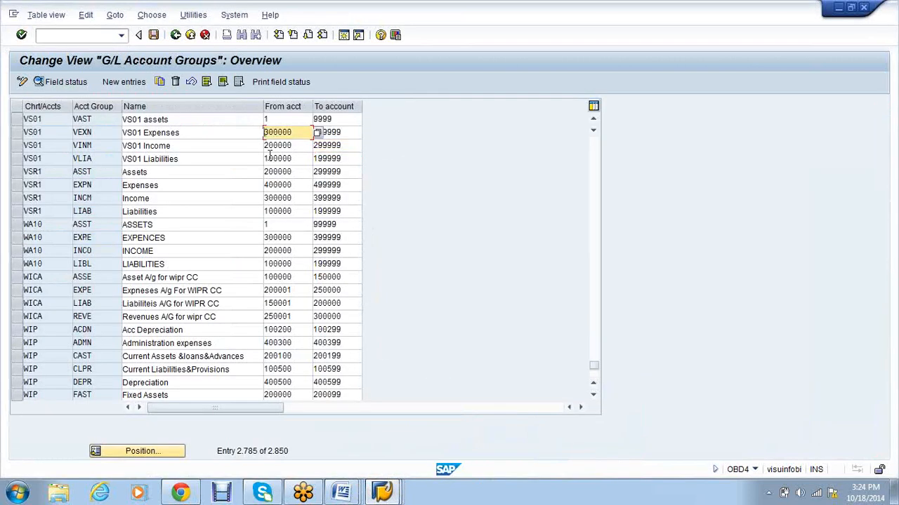
key("alt+Tab")
key("ctrl+v")
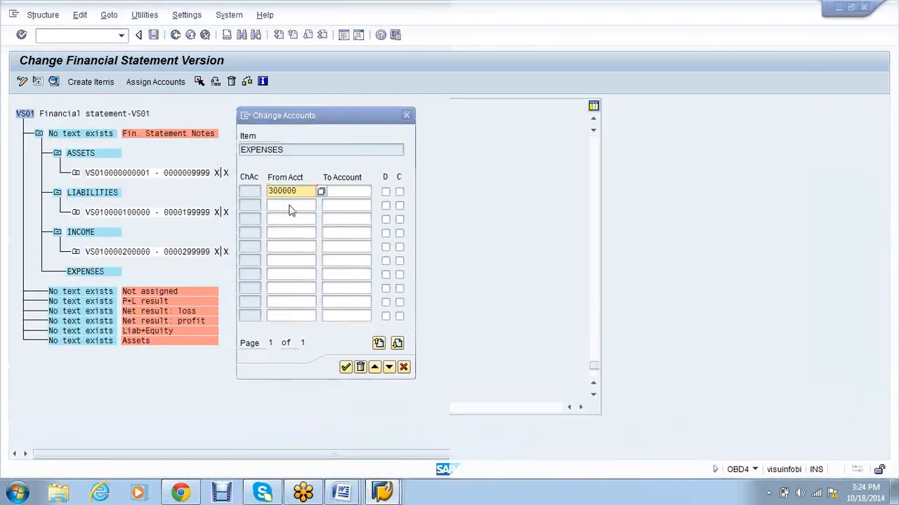
key("alt+Tab")
left_click_drag(342, 132, 313, 134)
key("ctrl+c")
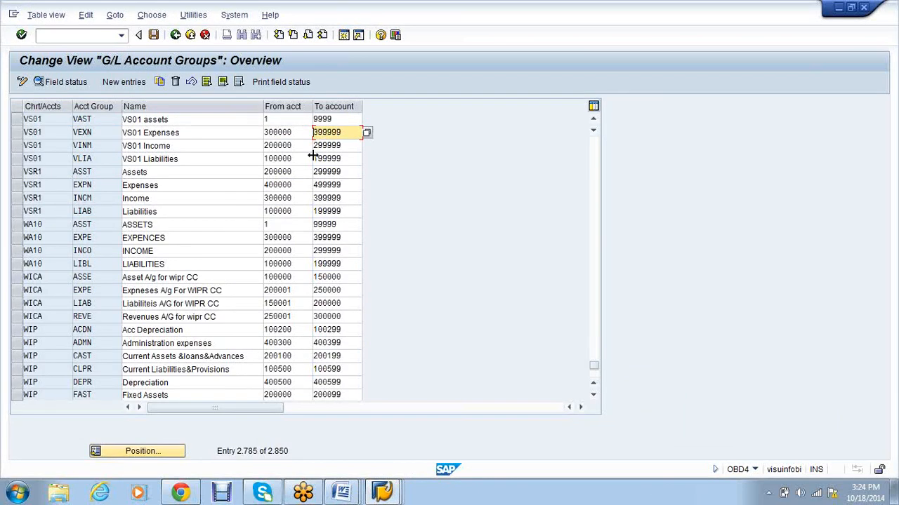
key("alt+Tab")
key("ctrl+v")
left_click(385, 192)
left_click(400, 192)
left_click(345, 367)
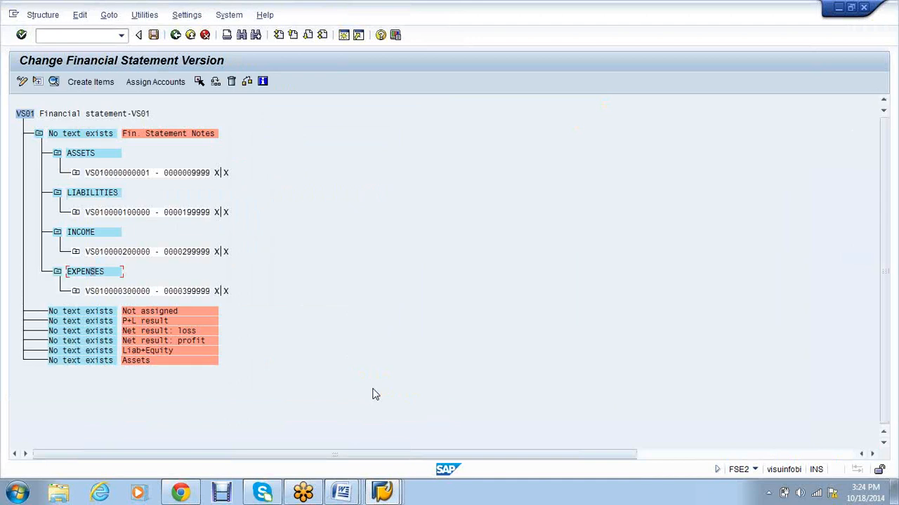
left_click(155, 35)
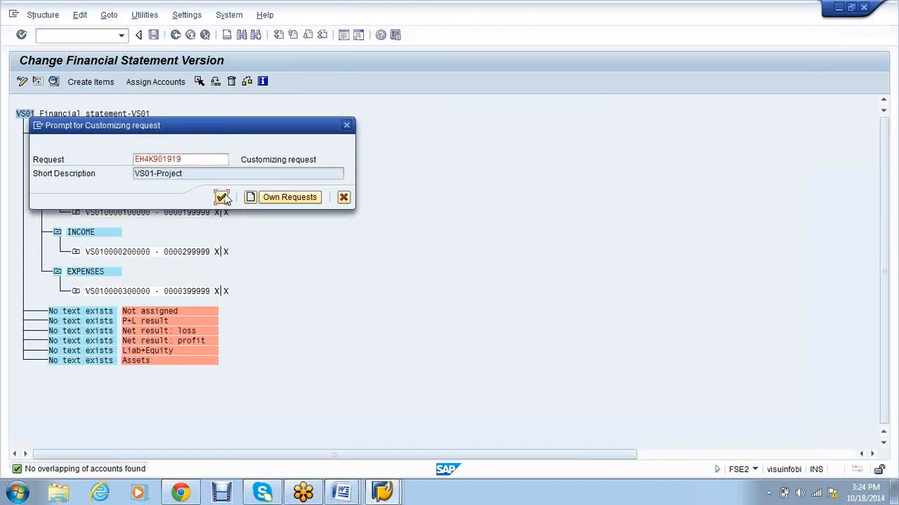
Step: Save VS01 under the customizing request, then attempt deleting the Not assigned item
key("Return")
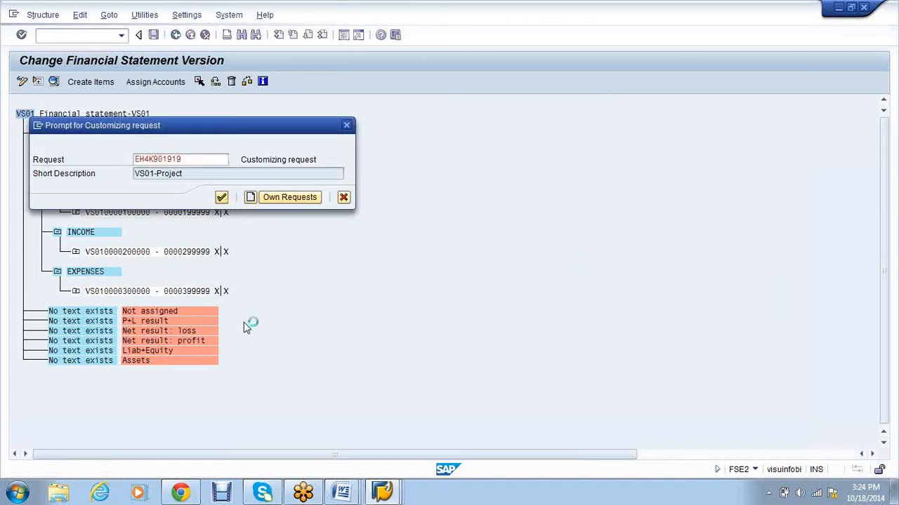
left_click(231, 83)
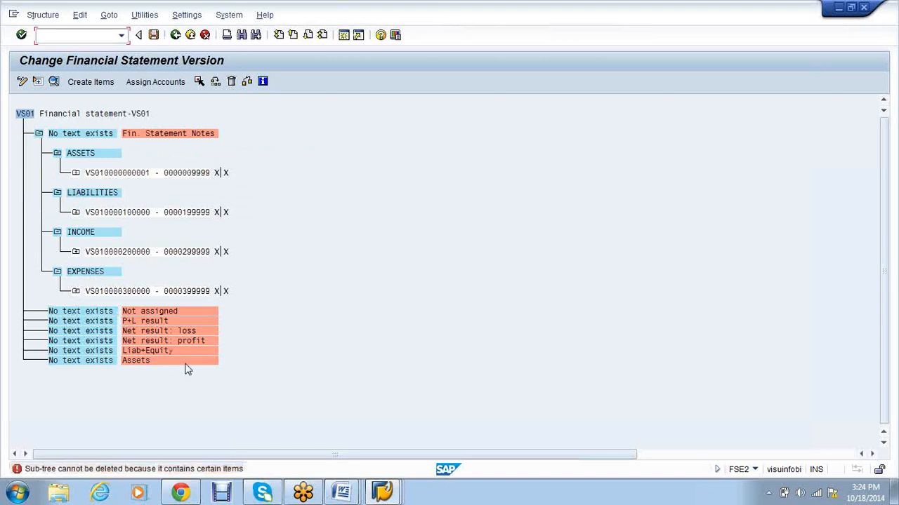
left_click(133, 315)
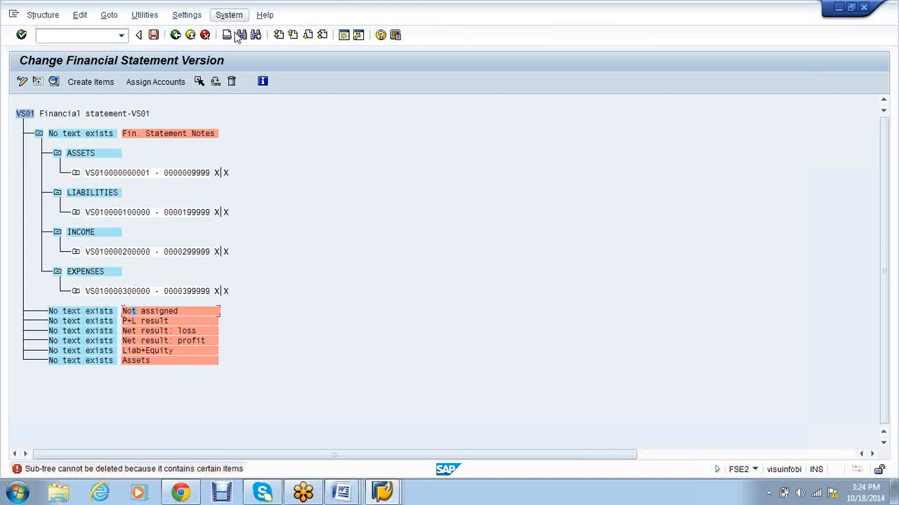
left_click(232, 83)
left_click(231, 82)
left_click(38, 134)
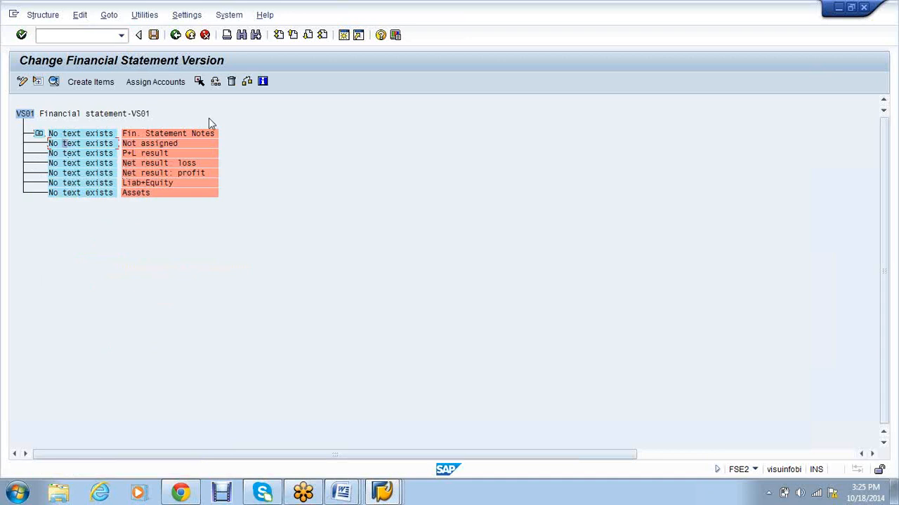
left_click(231, 82)
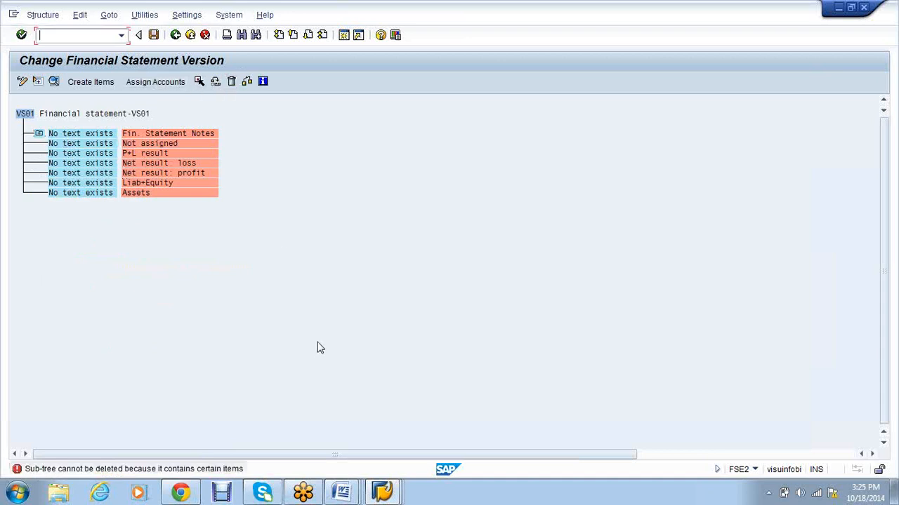
left_click(39, 133)
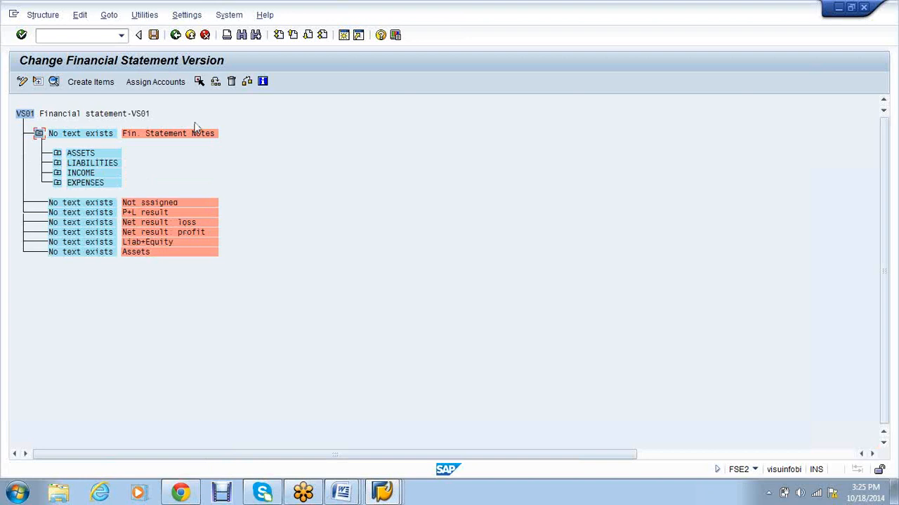
Step: Return to the VS01 header details screen and save the version again
left_click(153, 35)
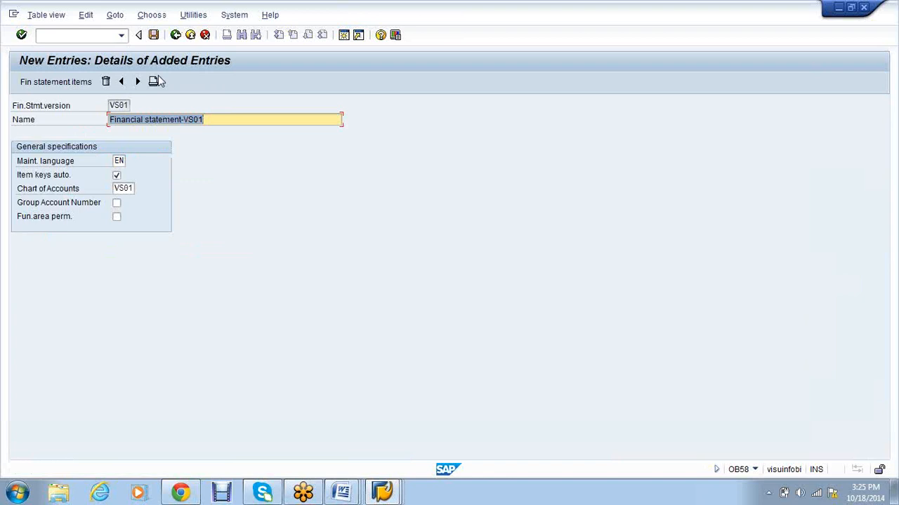
left_click(151, 20)
left_click(367, 221)
left_click(157, 40)
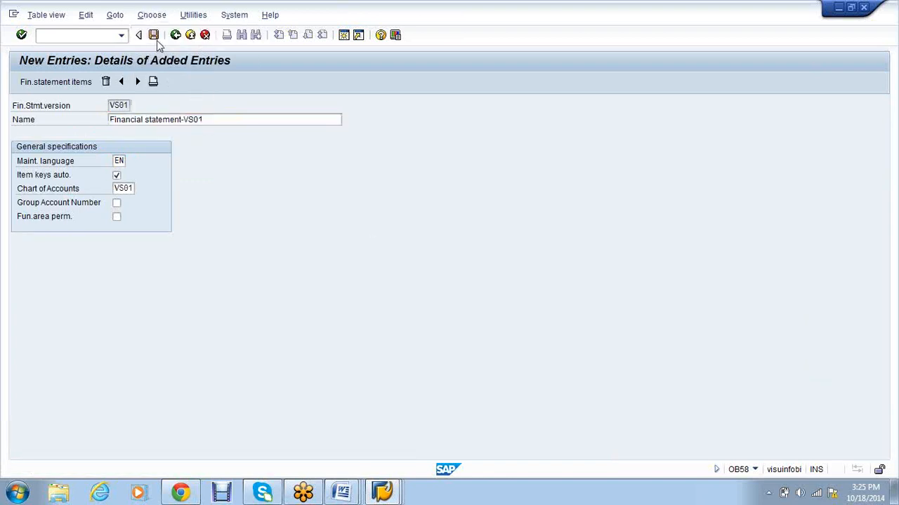
Step: Run report S_ALR_87012284 with /N, copying the code from the FICO notes
left_click(175, 37)
mouse_move(383, 496)
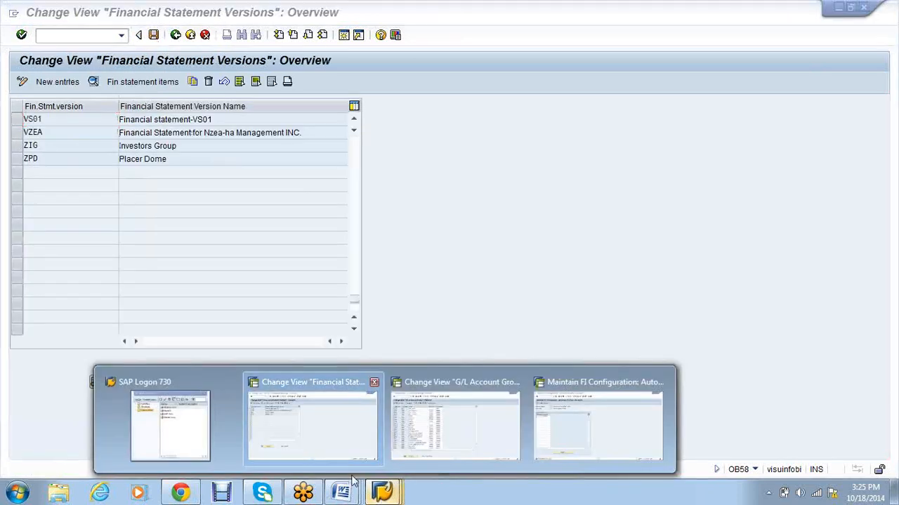
mouse_move(343, 493)
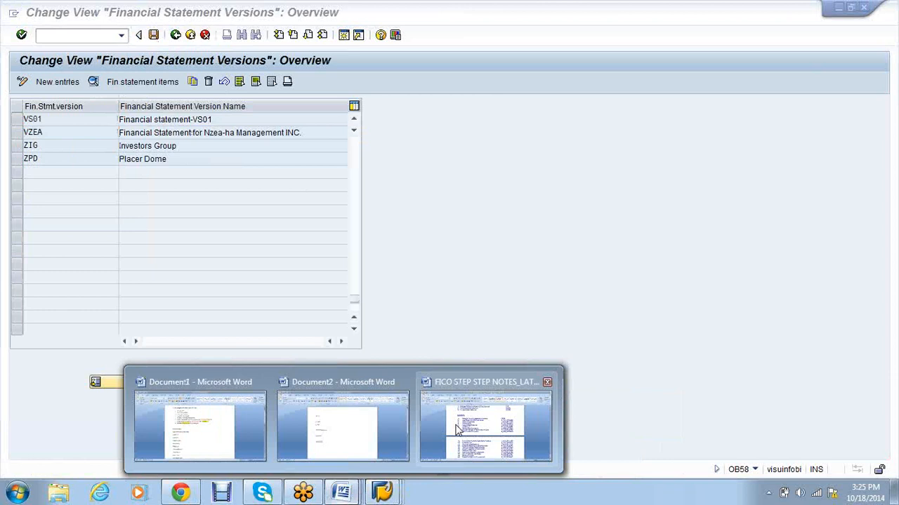
left_click(458, 429)
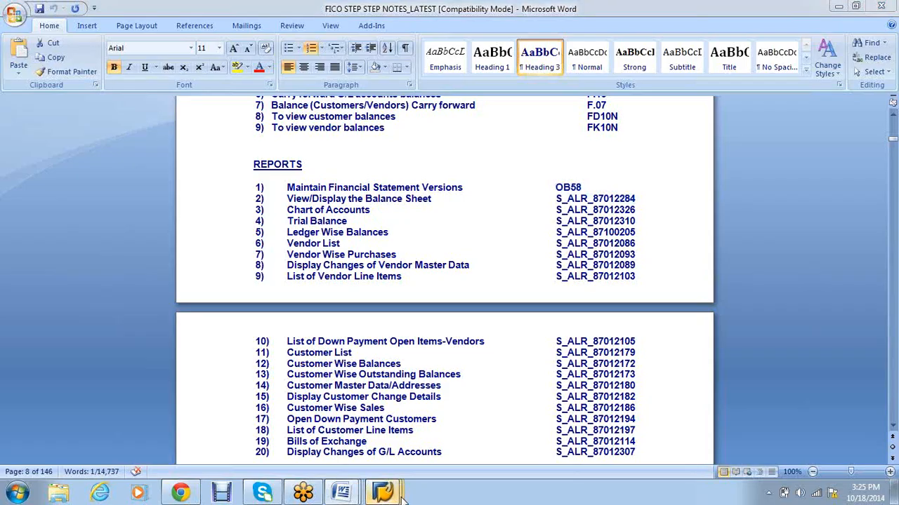
left_click(351, 430)
key("ctrl+v")
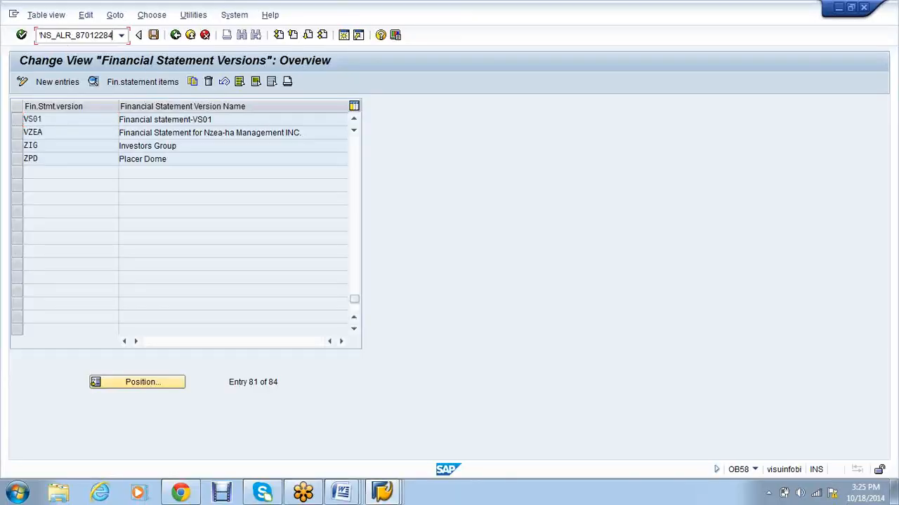
key("BackSpace")
key("alt+Tab")
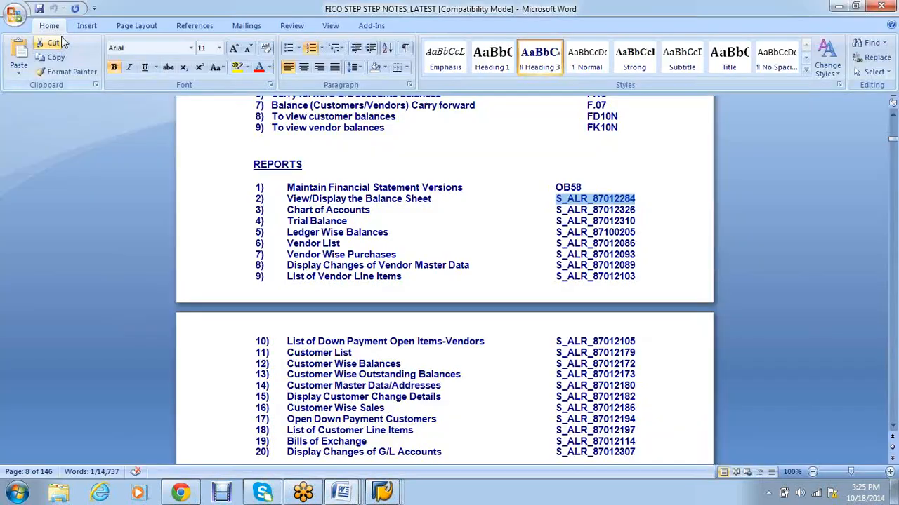
key("alt+Tab")
type("/N")
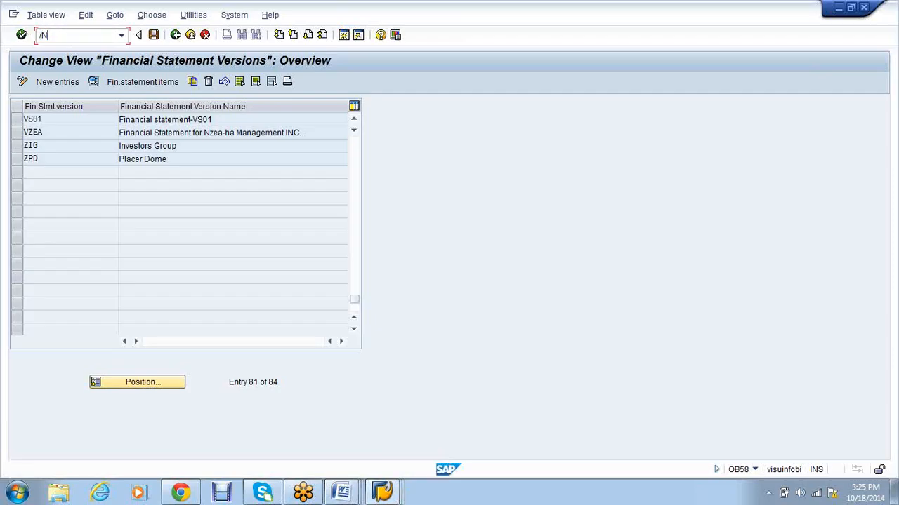
key("ctrl+v")
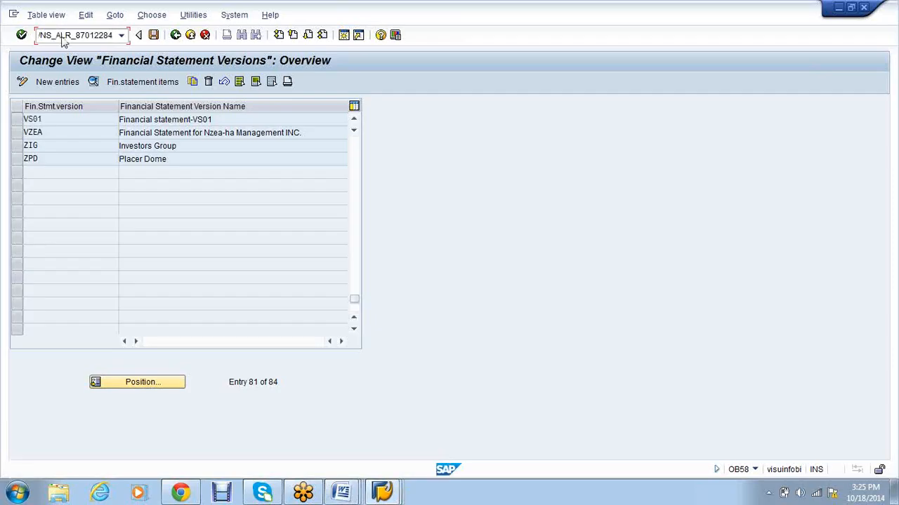
key("Return")
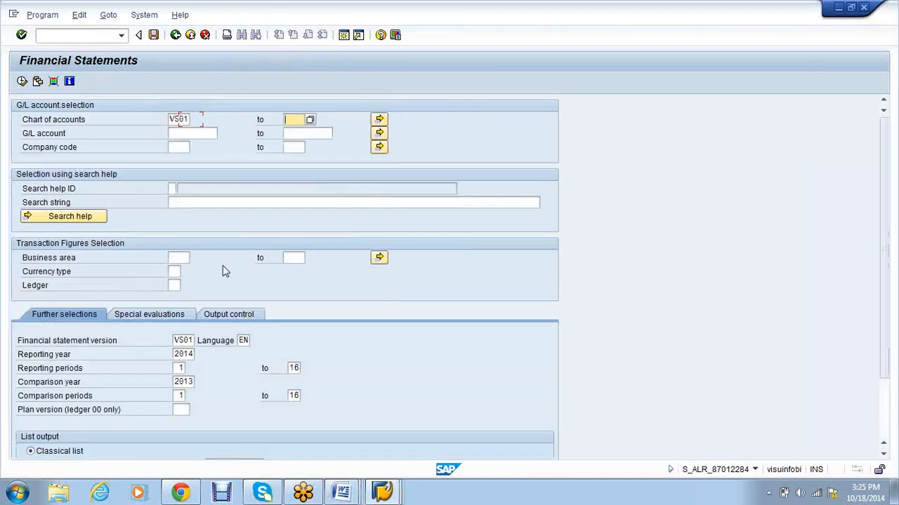
key("Tab")
type("1")
key("Tab")
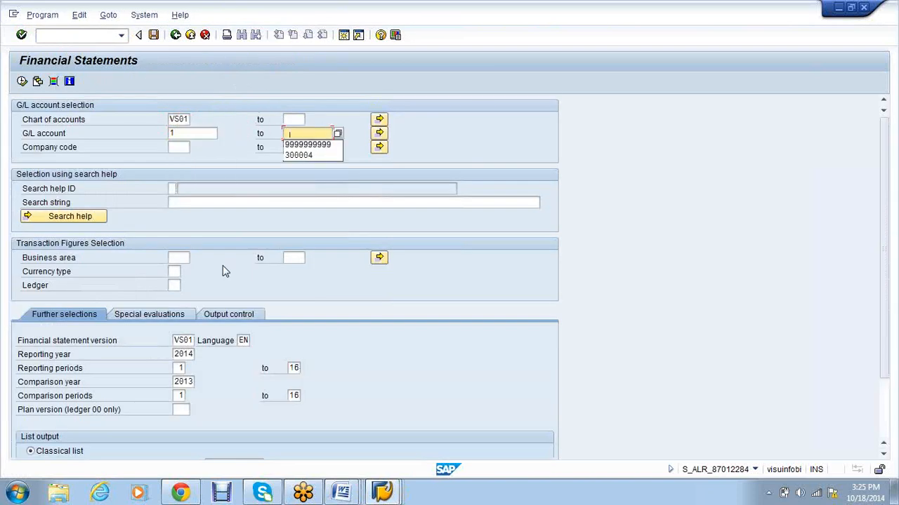
key("Down")
key("Return")
key("Tab")
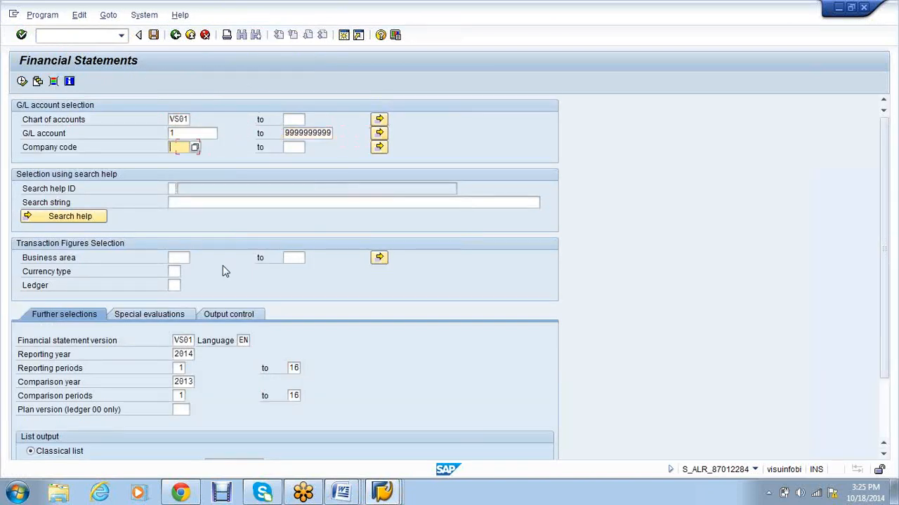
type("VS01")
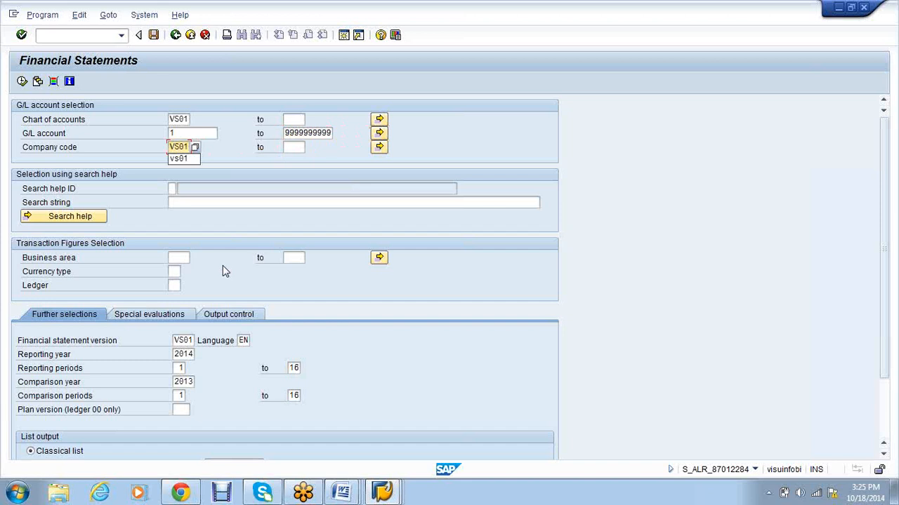
key("Escape")
scroll(412, 321, "down", 1)
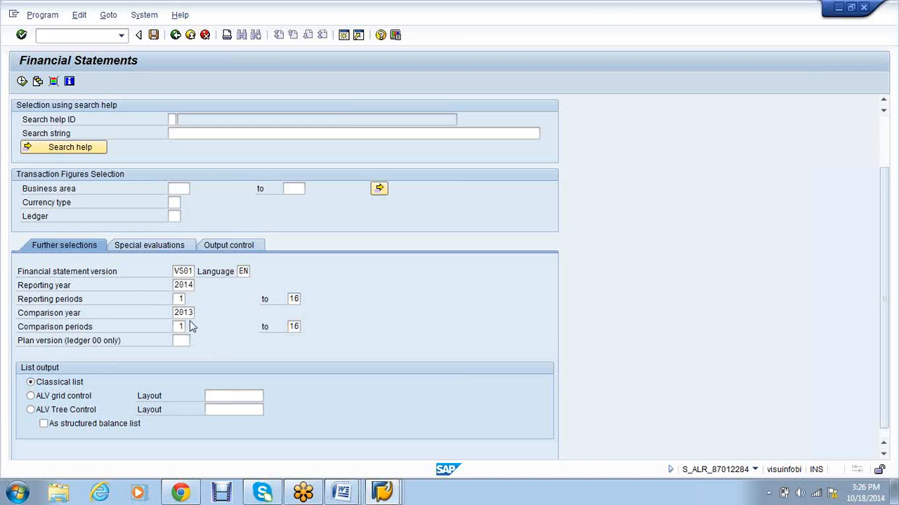
scroll(51, 185, "up", 1)
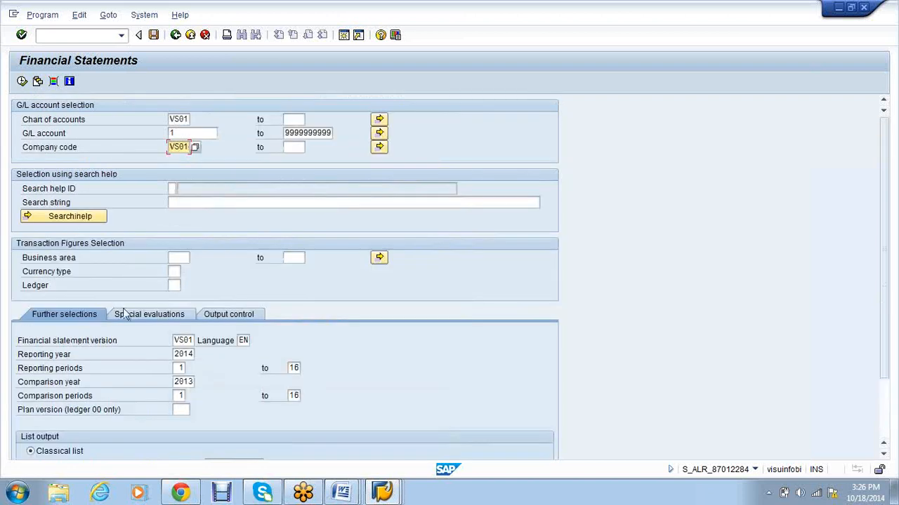
left_click(176, 257)
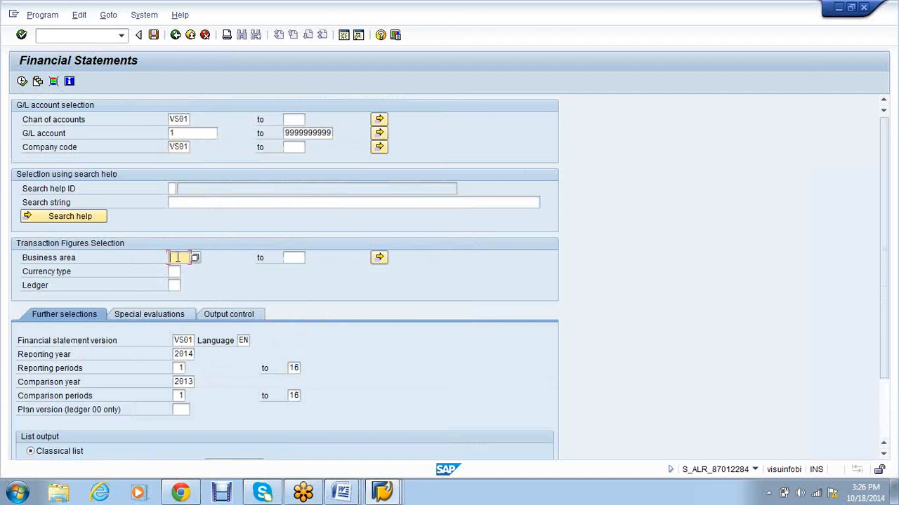
left_click(178, 285)
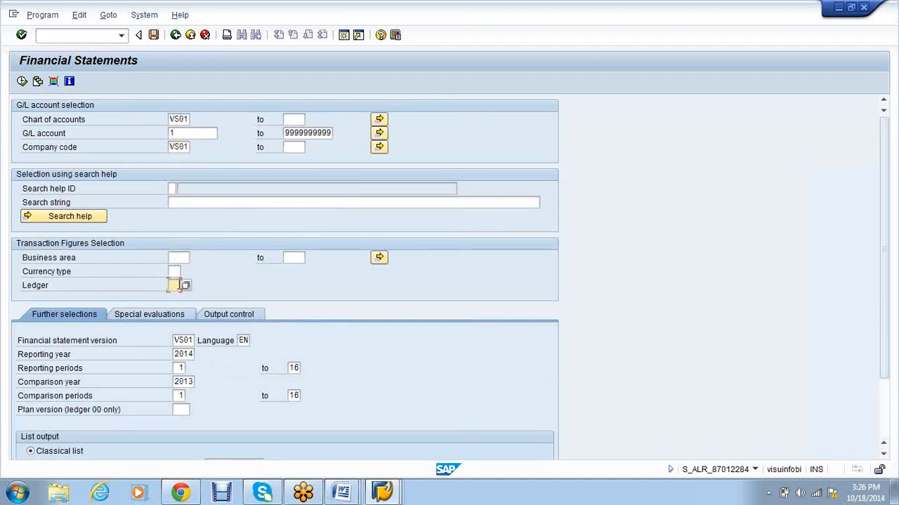
left_click(22, 82)
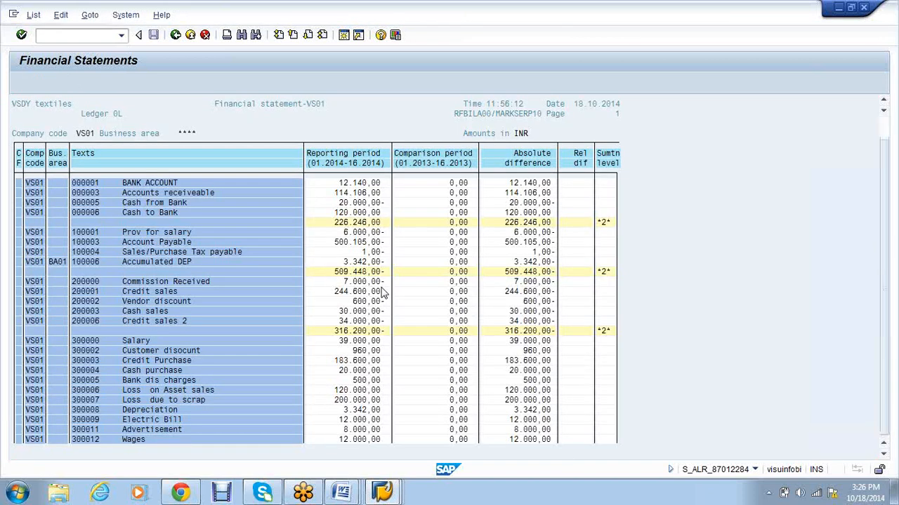
Step: Scroll through the VS01 financial statement list, then go back to the selection screen
scroll(384, 293, "down", 1)
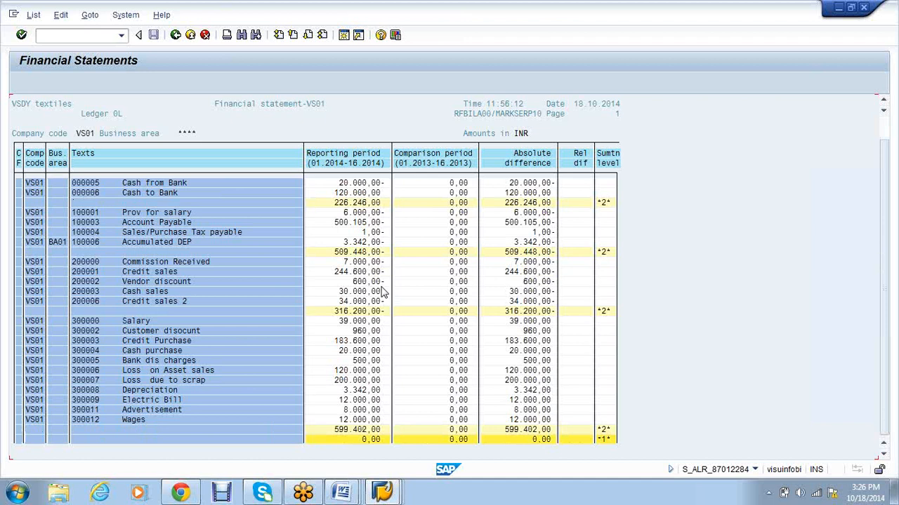
scroll(384, 294, "down", 1)
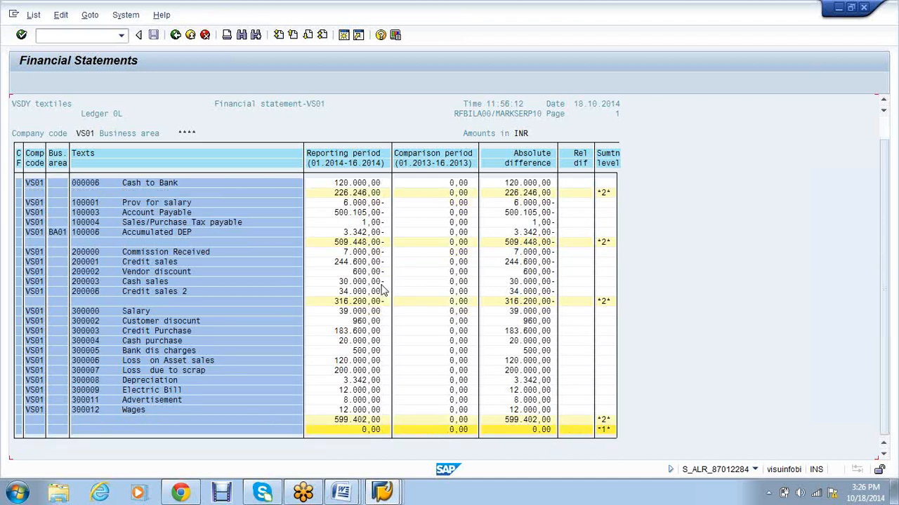
scroll(372, 294, "up", 1)
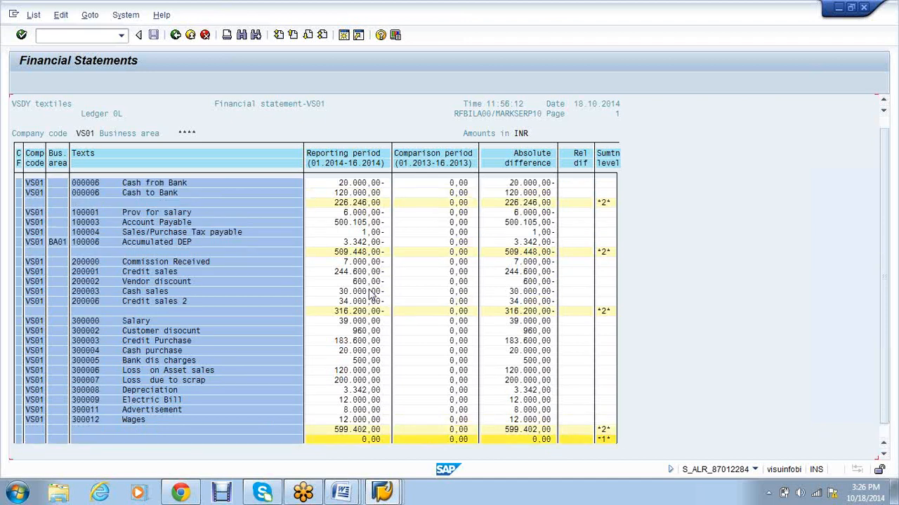
scroll(372, 294, "up", 2)
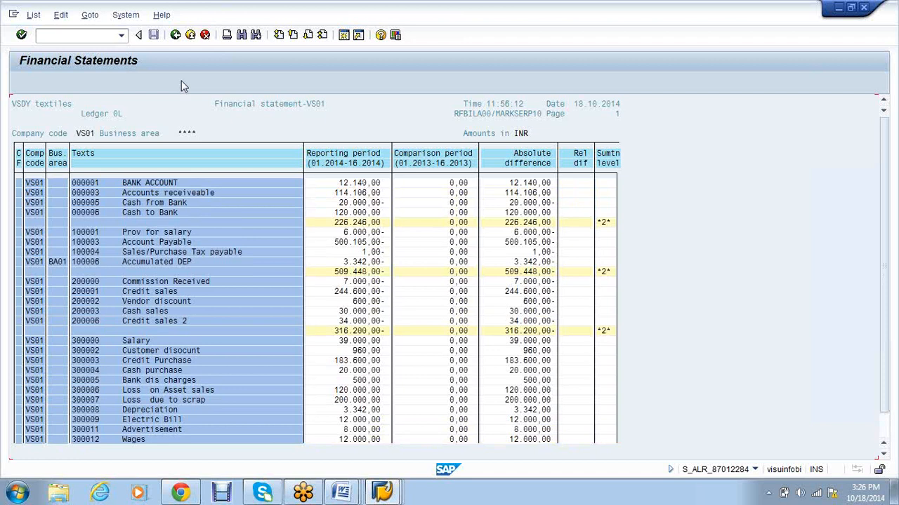
scroll(179, 81, "down", 3)
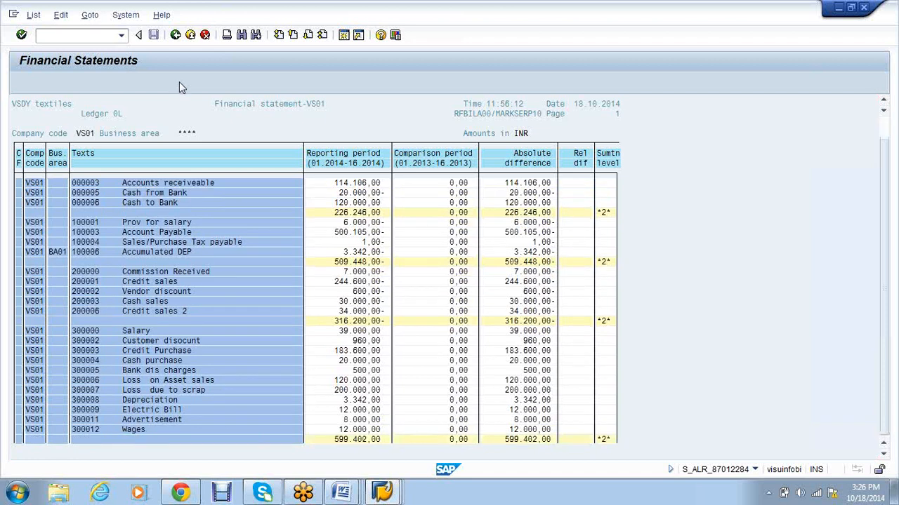
left_click(177, 35)
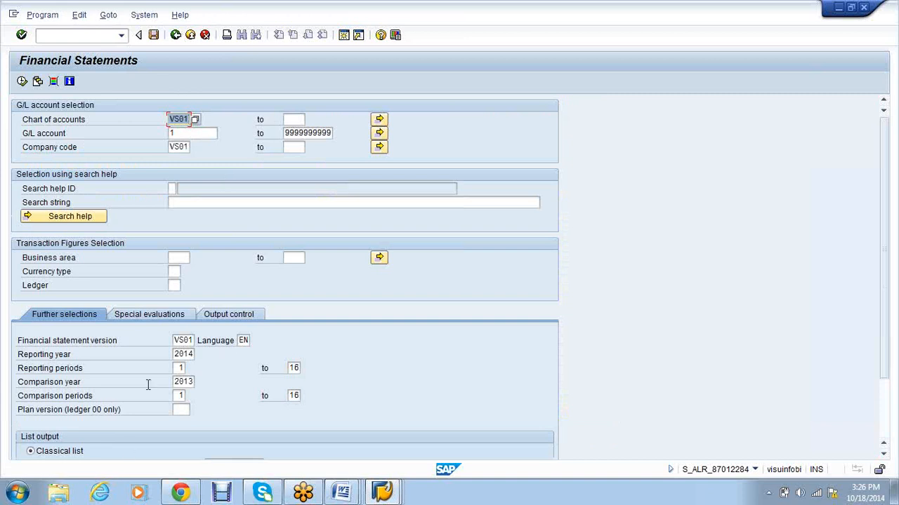
Step: Set comparison year 2013 and rerun the financial statement report
left_click(191, 383)
key("BackSpace")
key("BackSpace")
key("BackSpace")
key("BackSpace")
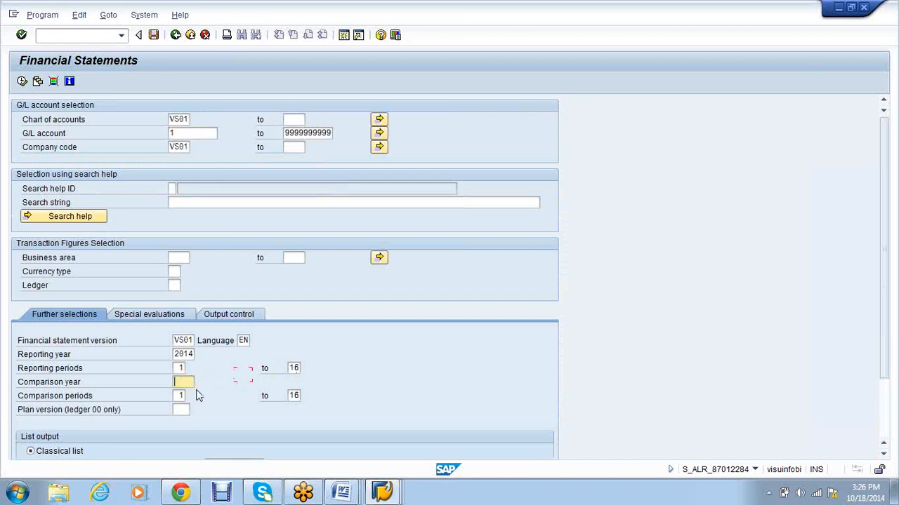
type("2013")
left_click(22, 81)
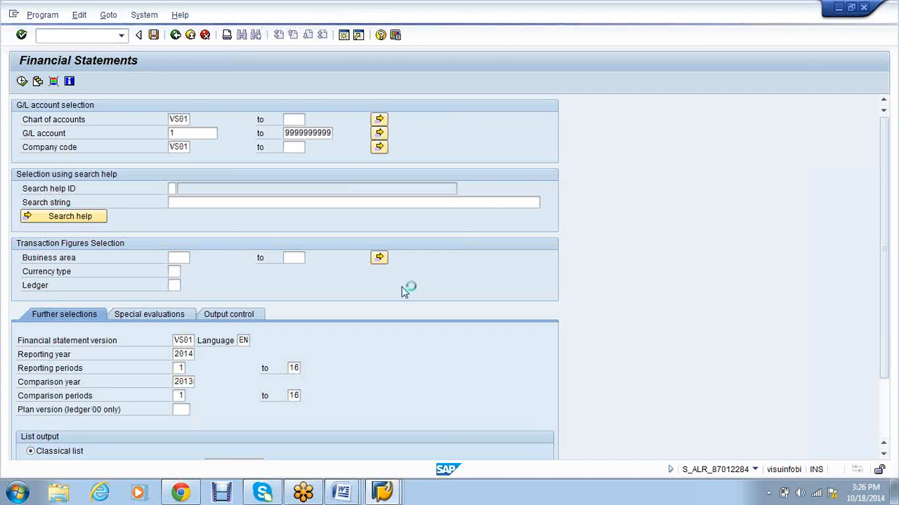
scroll(442, 294, "up", 3)
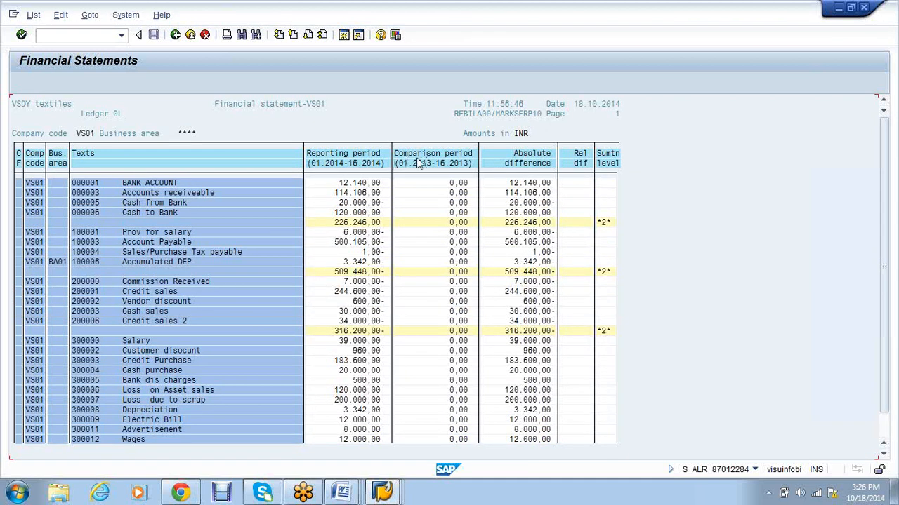
left_click(355, 155)
Step: Copy the Vendor List code S_ALR_87012086 from the FICO notes in Word
left_click(357, 498)
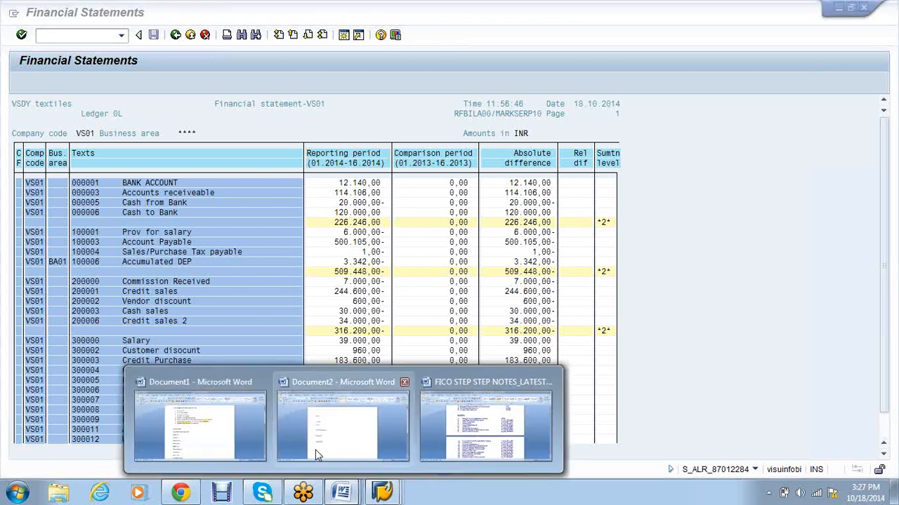
left_click(490, 429)
left_click_drag(636, 210, 556, 210)
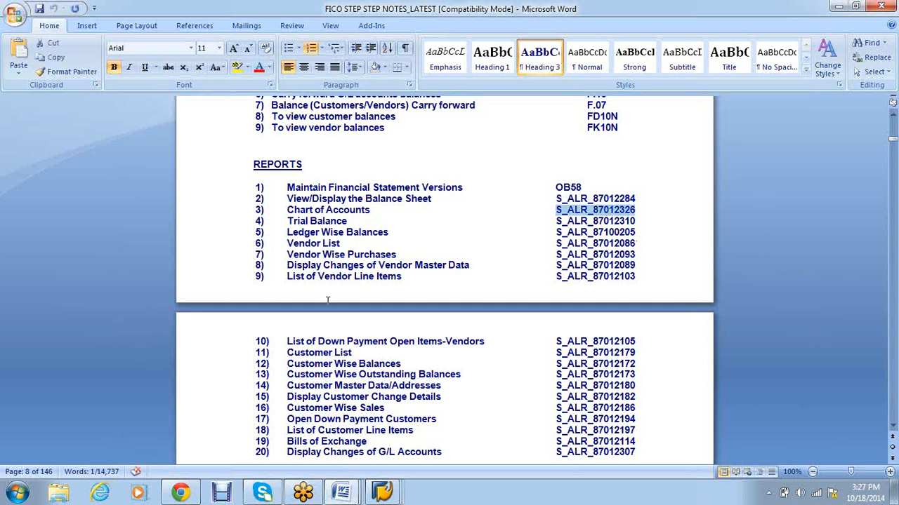
left_click_drag(636, 244, 556, 244)
key("ctrl+c")
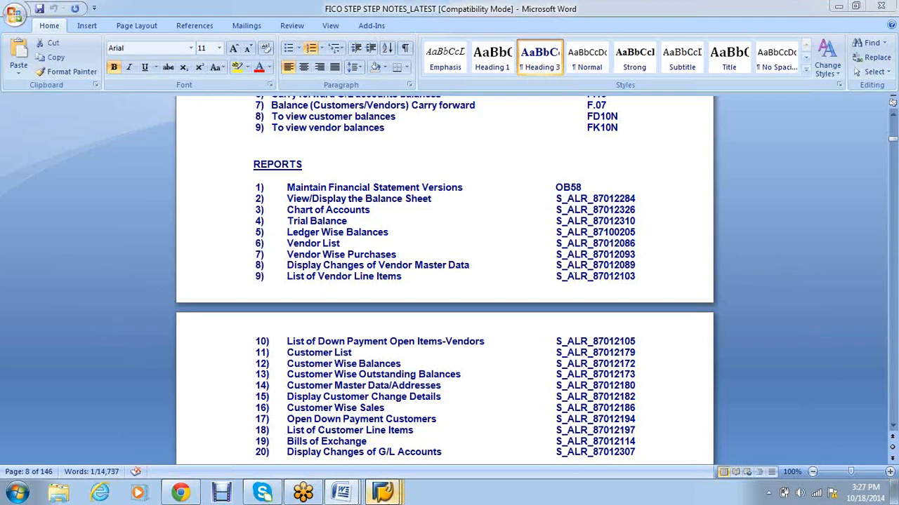
Step: Back in the SAP window, run /nS_ALR_87012086 from the command field
left_click(382, 491)
left_click(309, 407)
left_click(54, 36)
type("/n")
key("ctrl+v")
key("Return")
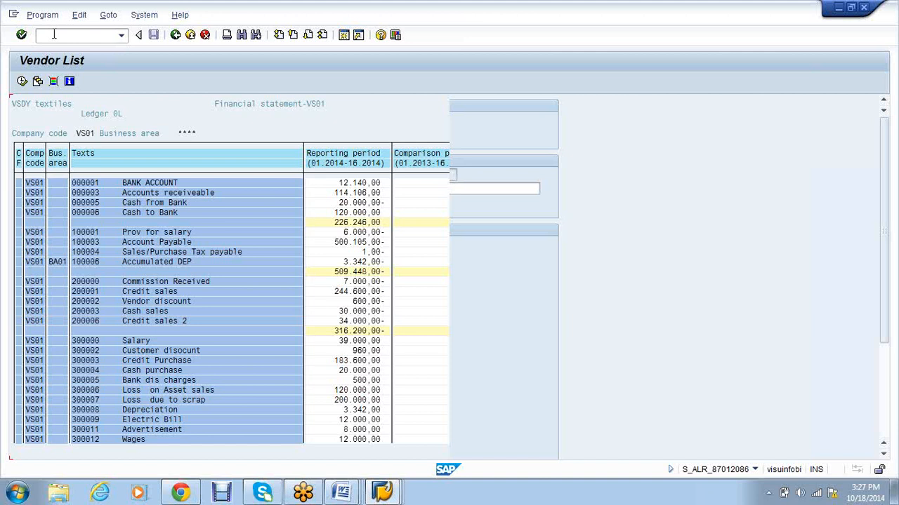
Step: Execute the Vendor List with F8, scroll its three vendor records, then return to Word
key("F8")
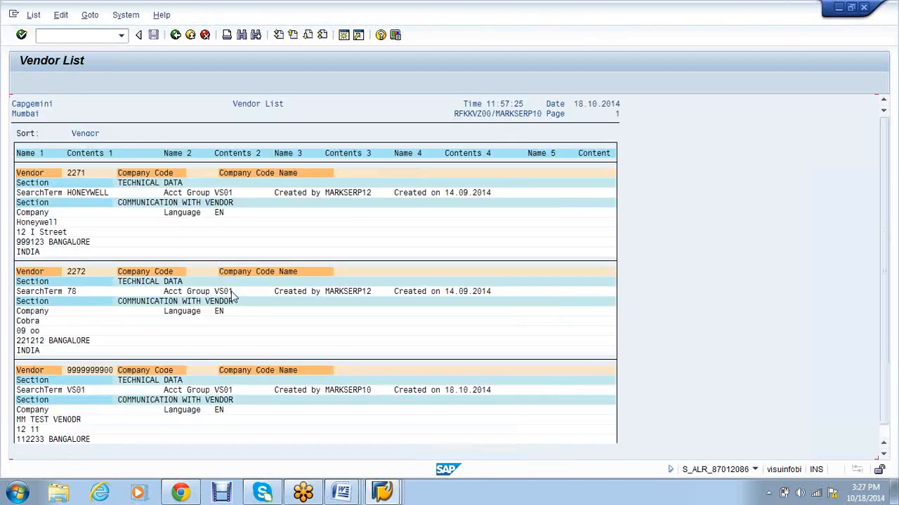
scroll(492, 308, "down", 1)
scroll(729, 327, "down", 1)
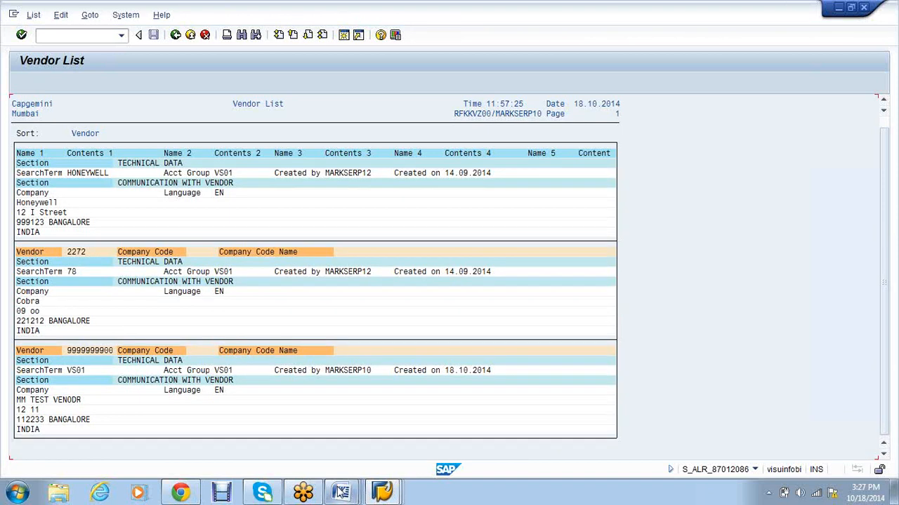
left_click(341, 493)
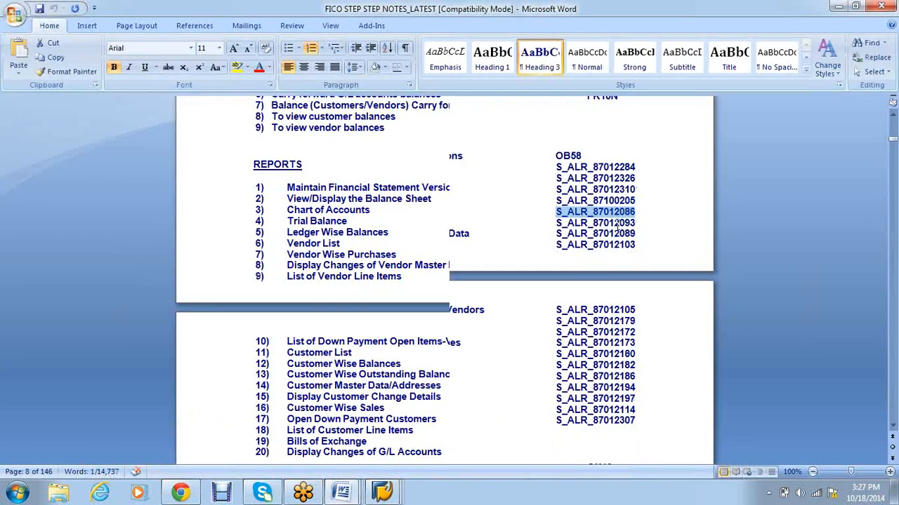
Step: Move through the Word notes from REPORTS items 1–20 to the CLOSING section's month-end and year-end lists
scroll(615, 224, "down", 4)
left_click_drag(449, 323, 302, 327)
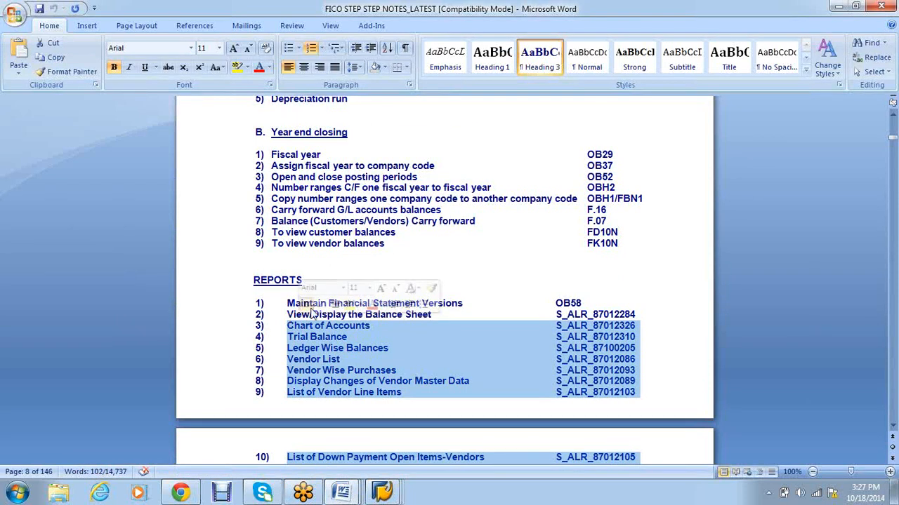
left_click(504, 271)
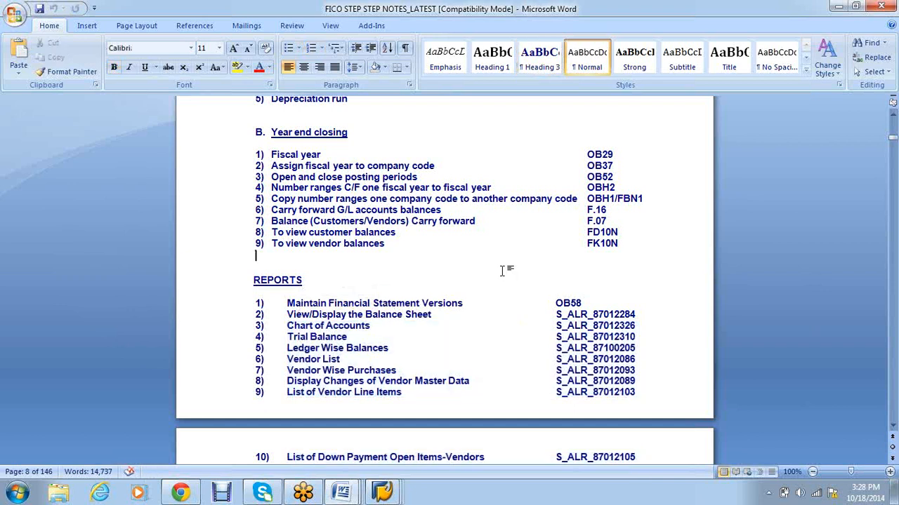
scroll(502, 271, "down", 1)
scroll(502, 271, "down", 7)
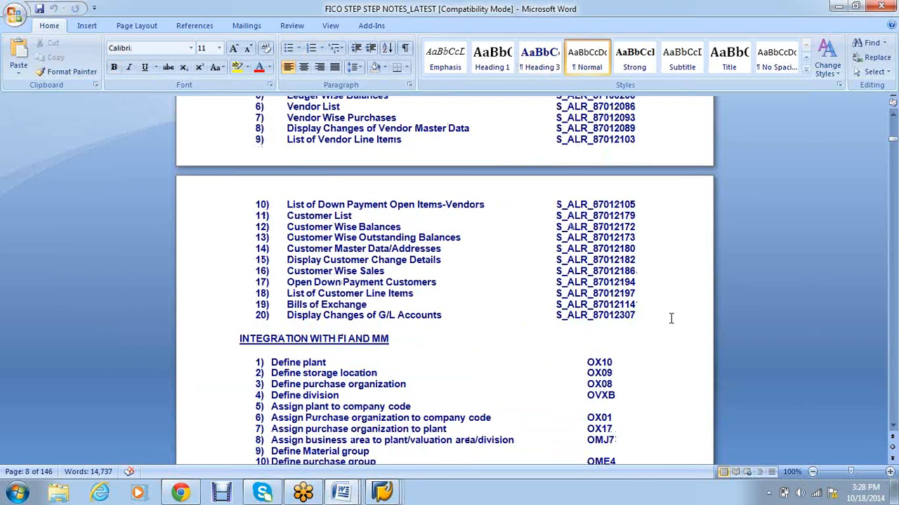
scroll(492, 318, "up", 4)
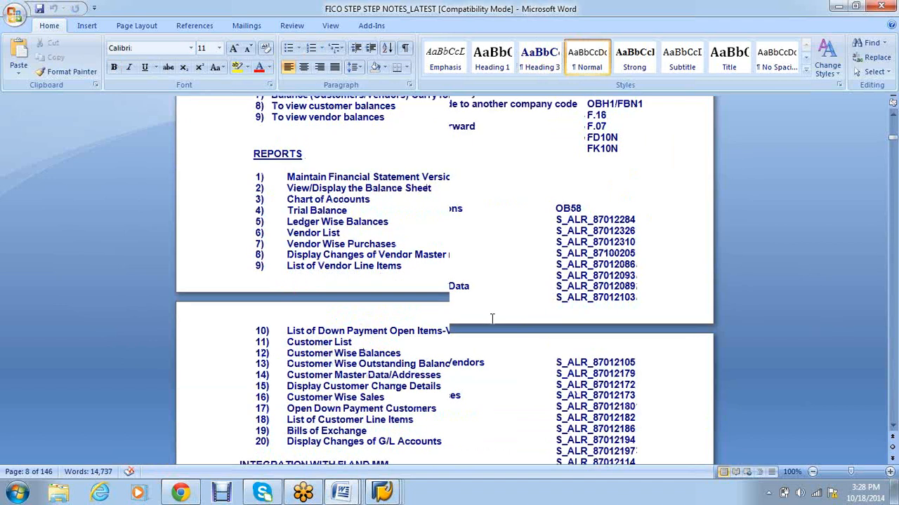
scroll(491, 318, "down", 3)
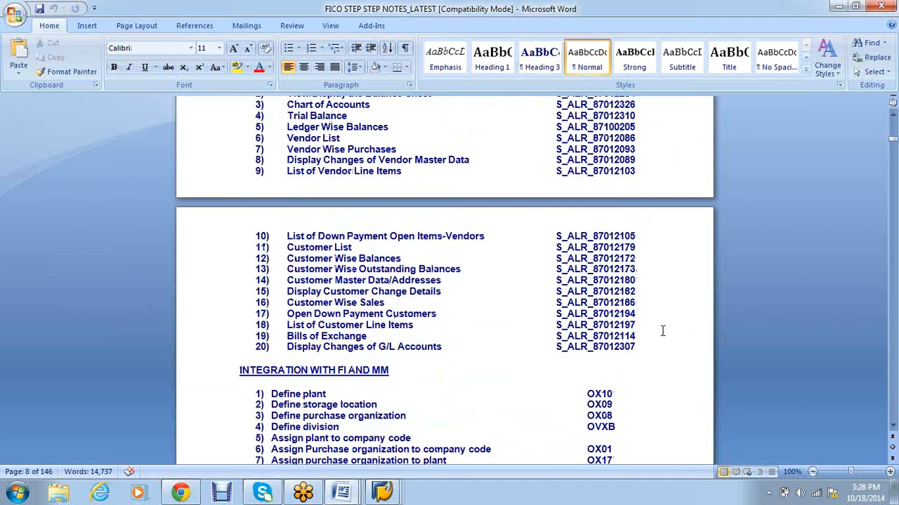
scroll(562, 308, "up", 4)
scroll(495, 286, "up", 1)
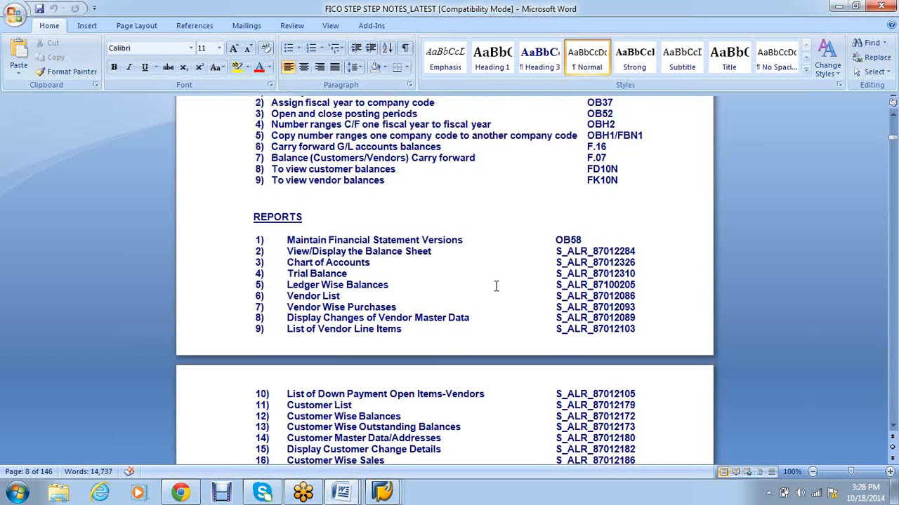
scroll(496, 286, "up", 7)
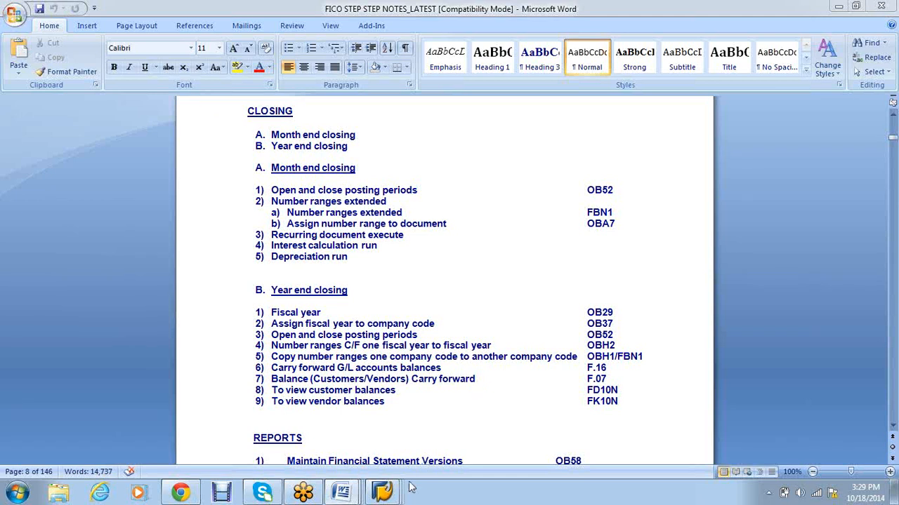
Step: In SAP, enter /nSPRO and position the posting period table to variant VS01
left_click(391, 495)
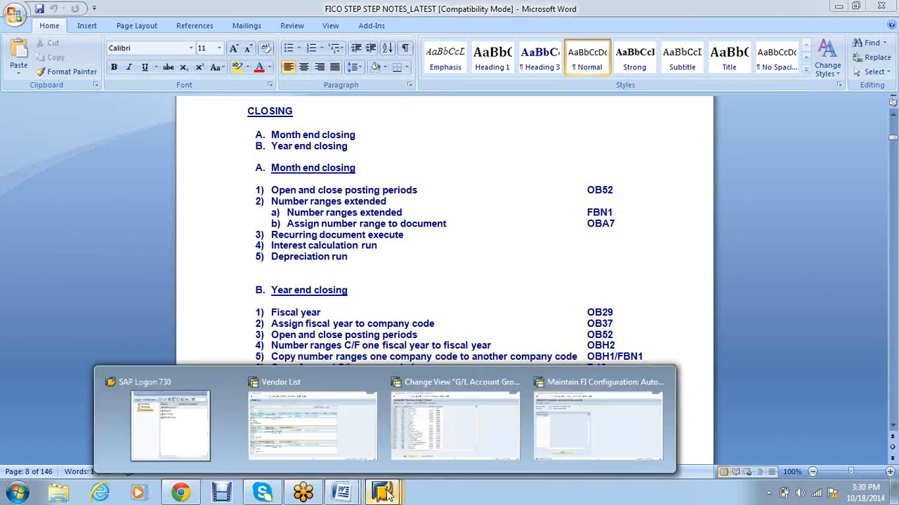
left_click(332, 435)
left_click(62, 36)
type("/nspro")
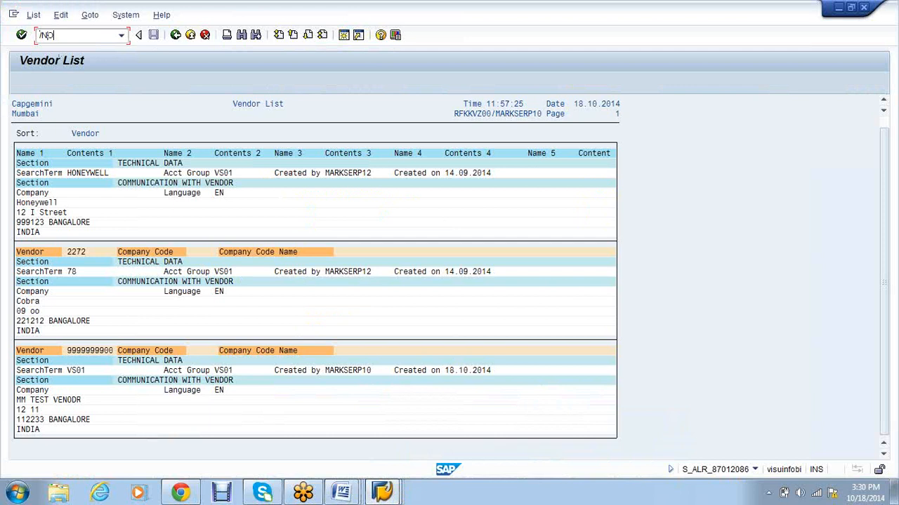
key("Return")
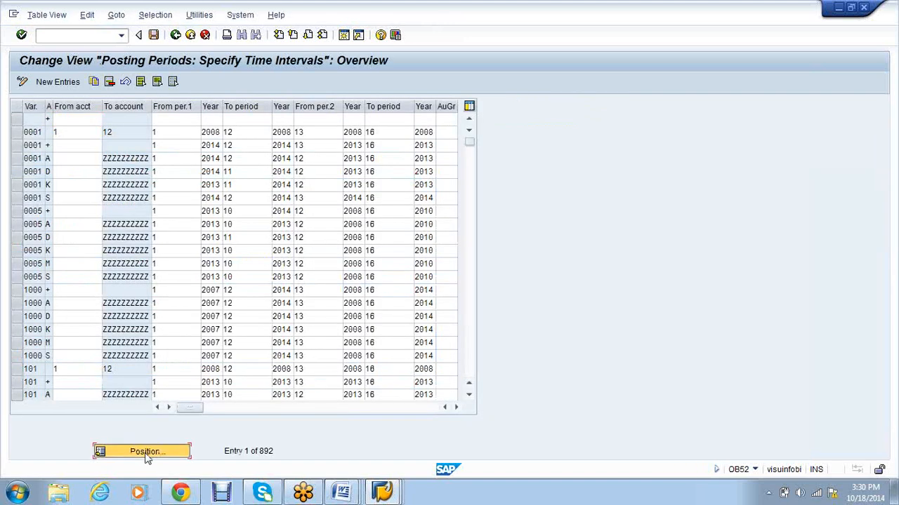
left_click(146, 453)
type("VS01")
key("Return")
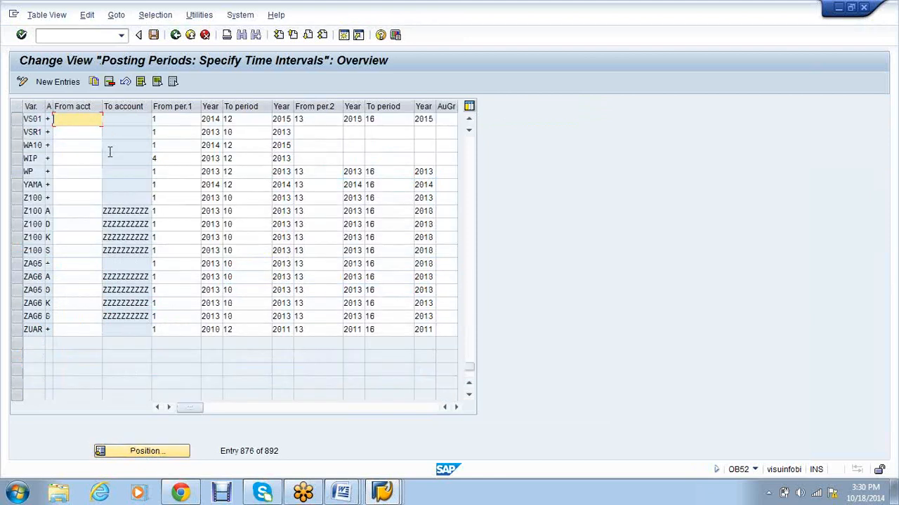
Step: Change VS01's from and to periods to 7, then discard the changes without saving
key("Tab")
key("Tab")
key("Tab")
left_click(169, 120)
key("BackSpace")
type("7")
key("Tab")
key("Tab")
type("7")
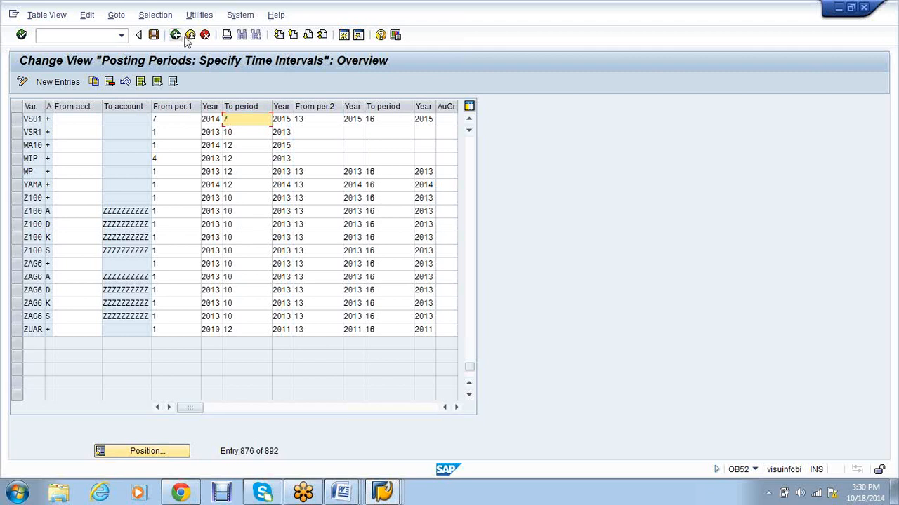
left_click(205, 35)
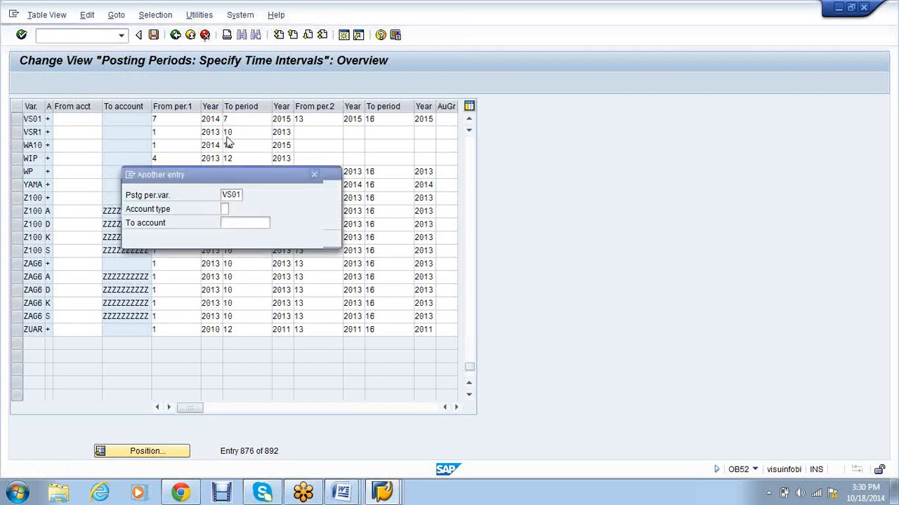
left_click(176, 237)
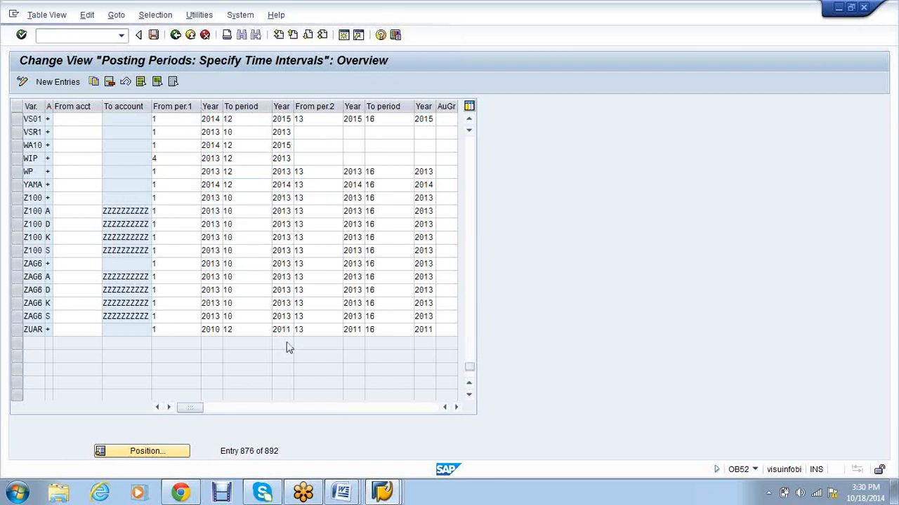
Step: Leave the posting periods table and run OBA7 for Document Types
key("F3")
type("OBA7")
key("Return")
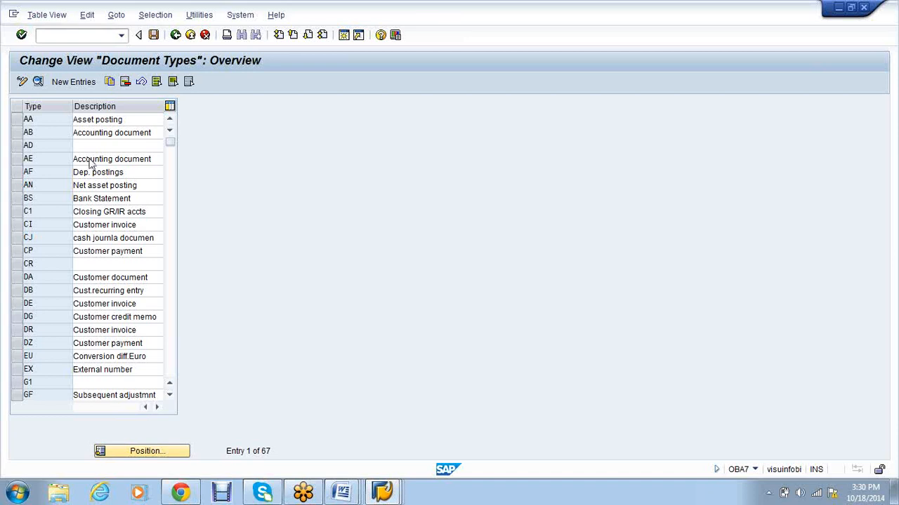
Step: Open document type AE and display its 2014 Accounting document number range intervals
double_click(89, 159)
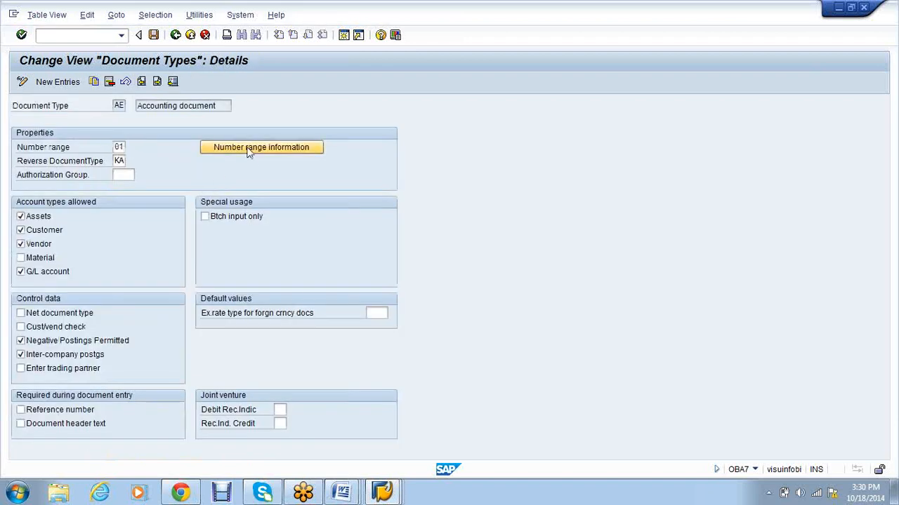
left_click(248, 149)
left_click_drag(296, 188, 162, 187)
left_click(263, 187)
left_click(164, 186)
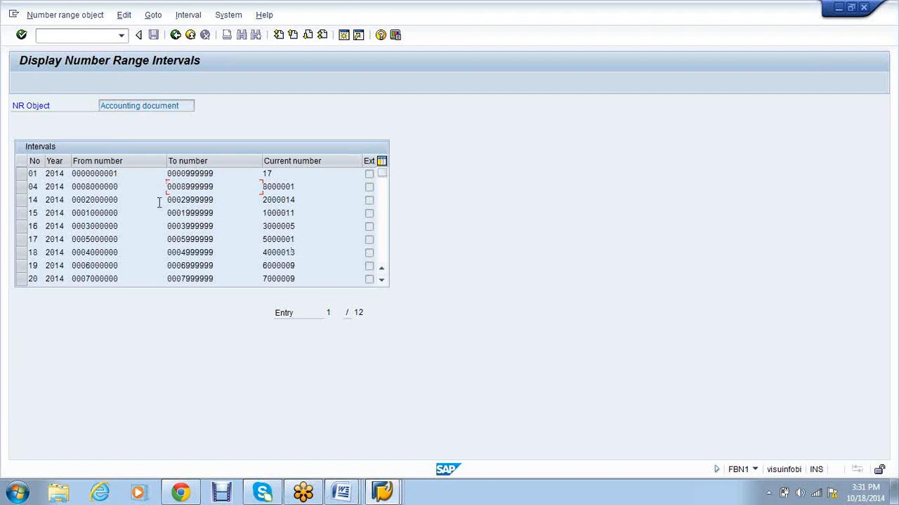
left_click(20, 175)
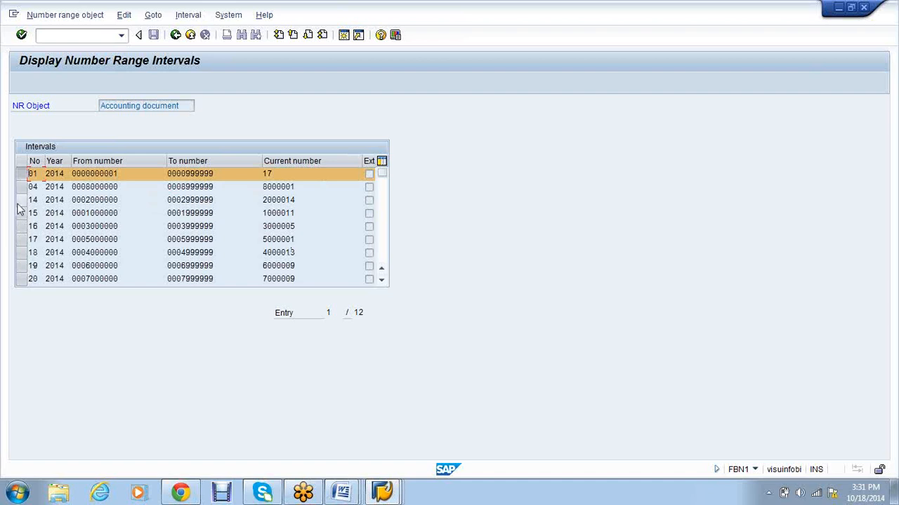
Step: Return to the Accounting document number ranges and open the intervals in change mode
left_click(179, 35)
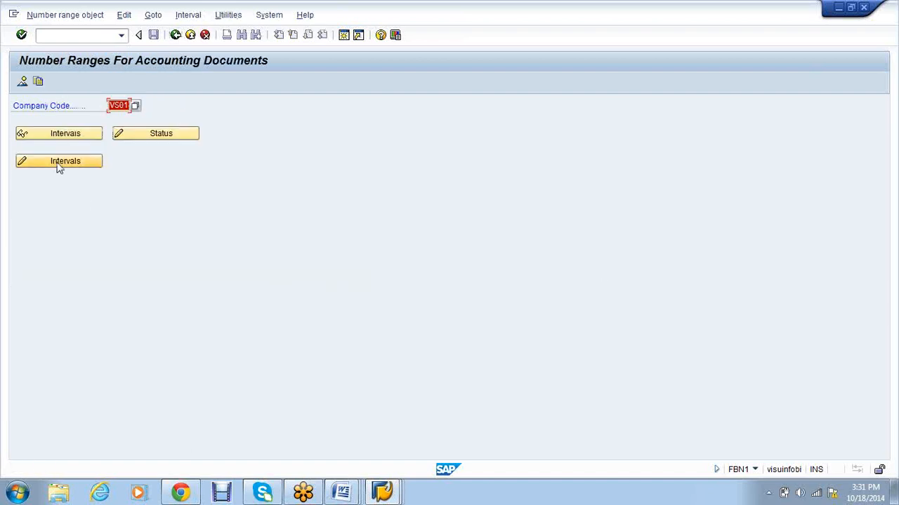
left_click(59, 164)
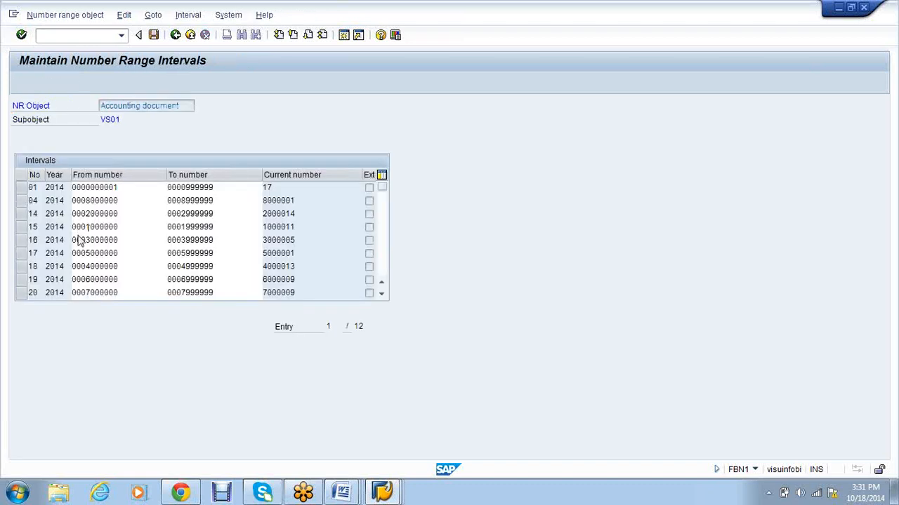
scroll(77, 239, "down", 2)
scroll(79, 209, "up", 2)
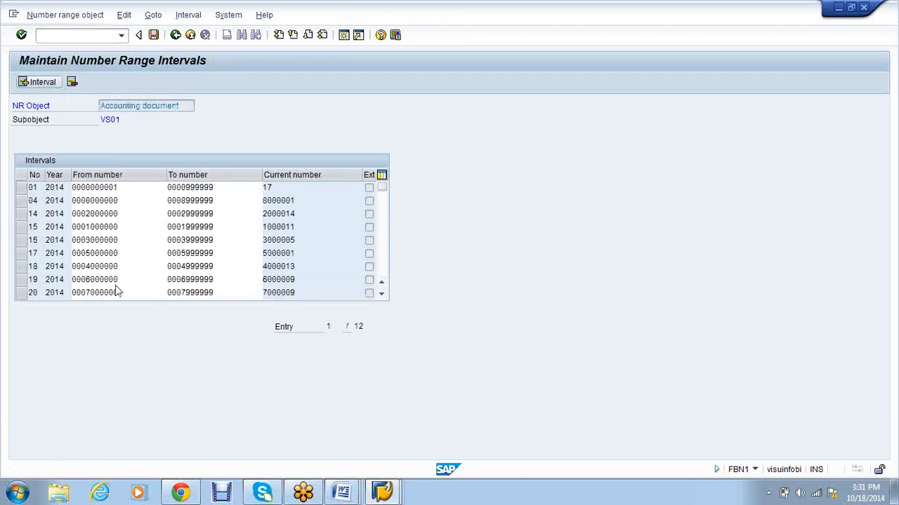
Step: Insert 2014 interval a1 from 300000000 to 399999999 and confirm the transport notice
key("shift+F1")
type("21")
key("Tab")
type("201")
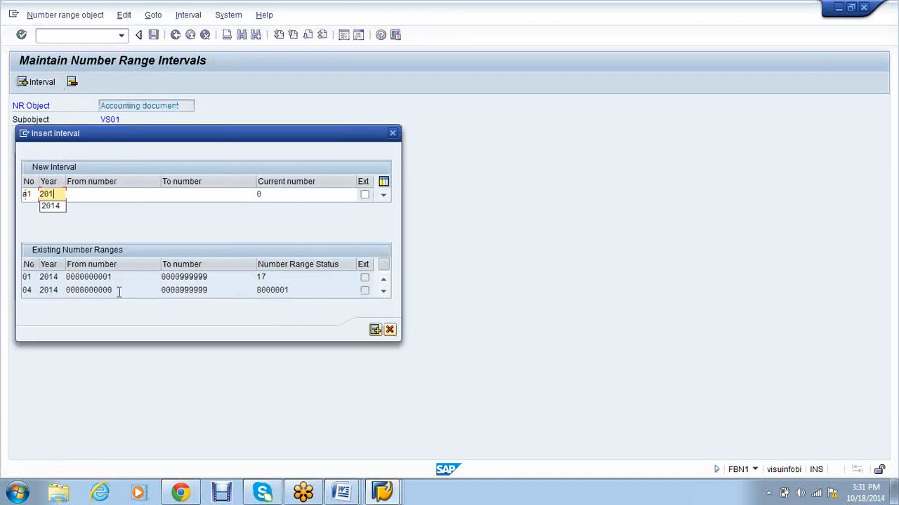
type("4")
key("Tab")
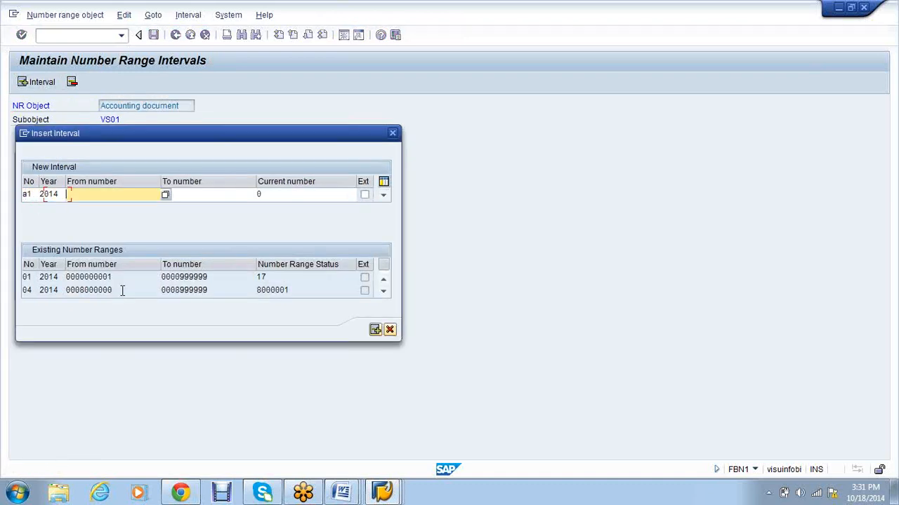
left_click(166, 195)
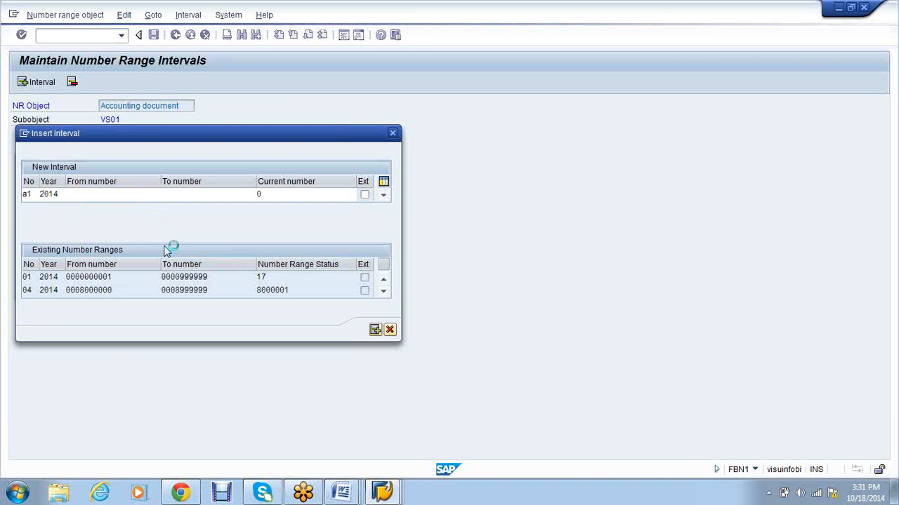
key("Escape")
type("300000000")
key("Tab")
type("3999")
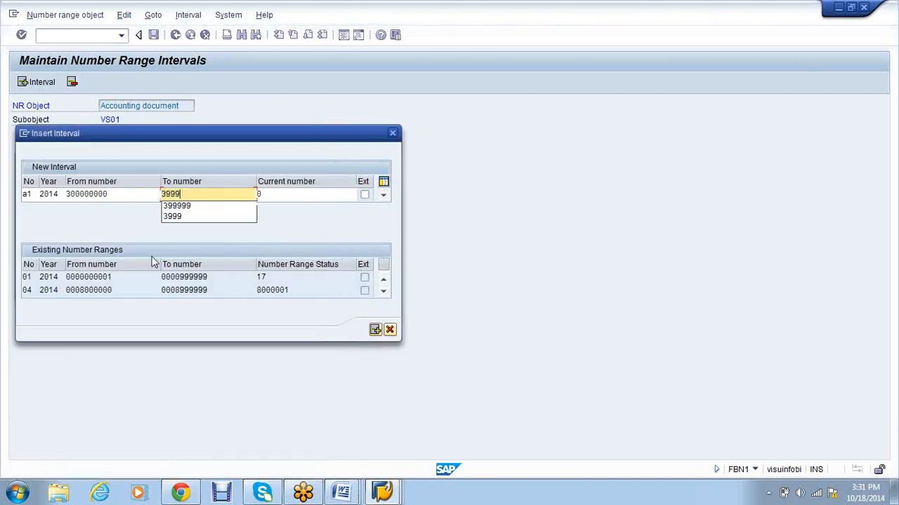
type("99999")
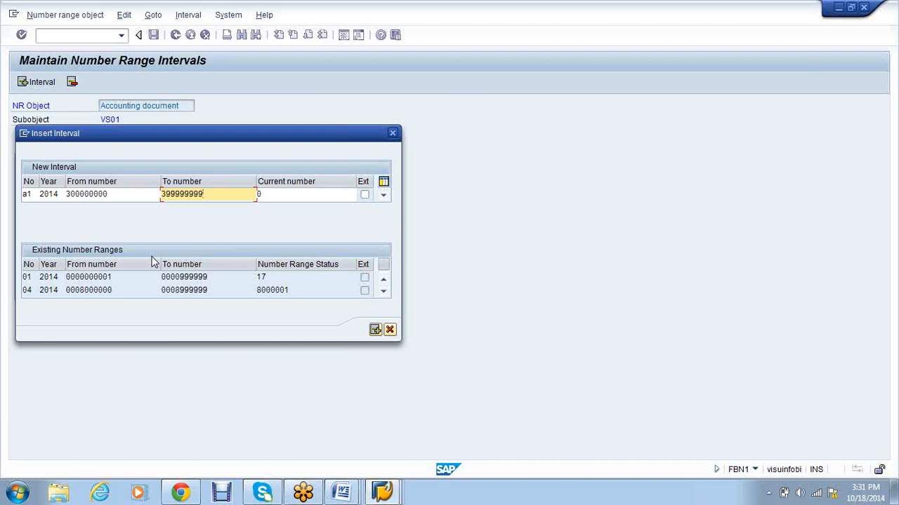
key("Return")
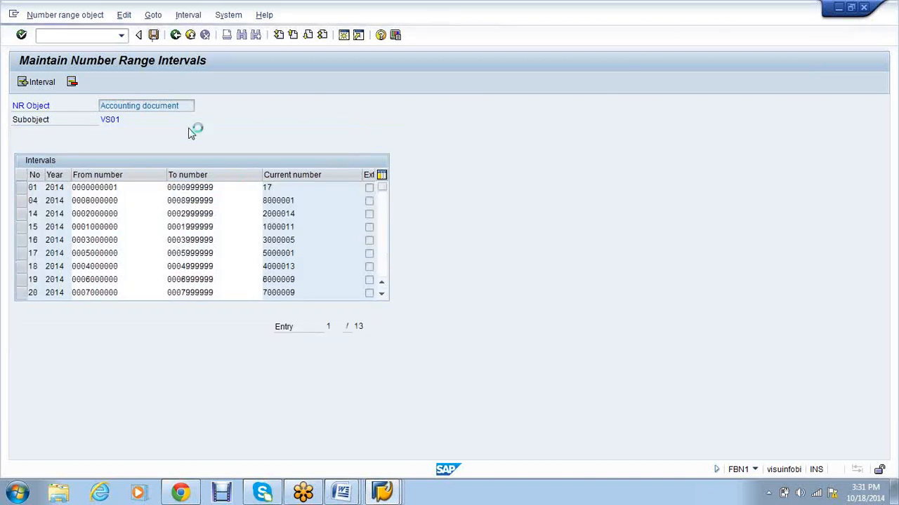
left_click(368, 383)
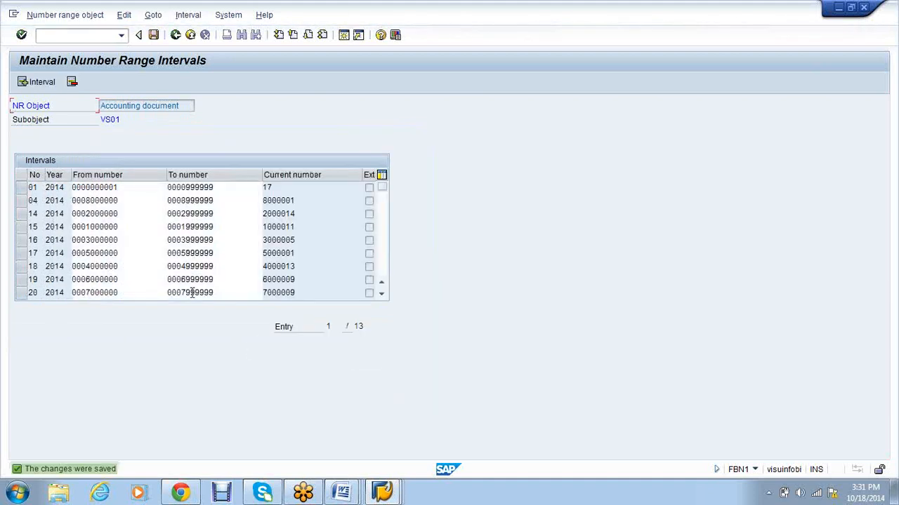
Step: Back out three screens to the Document Types overview
left_click(177, 36)
left_click(179, 36)
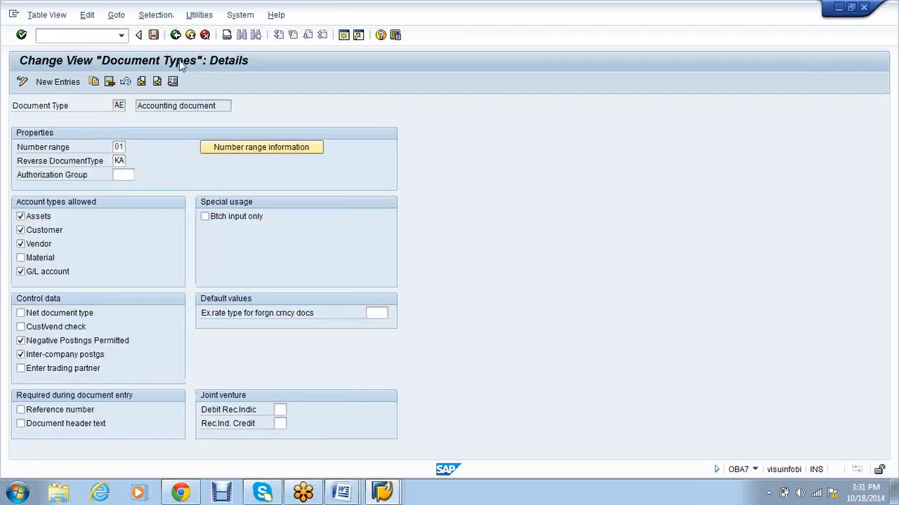
left_click(176, 37)
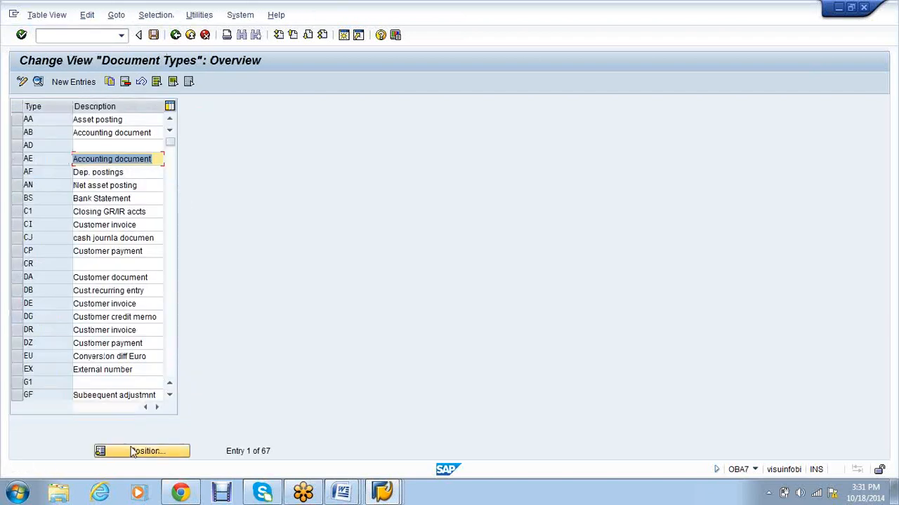
Step: Assign number range 01 to document type SA, then open its number ranges for company code VS01
type("SA")
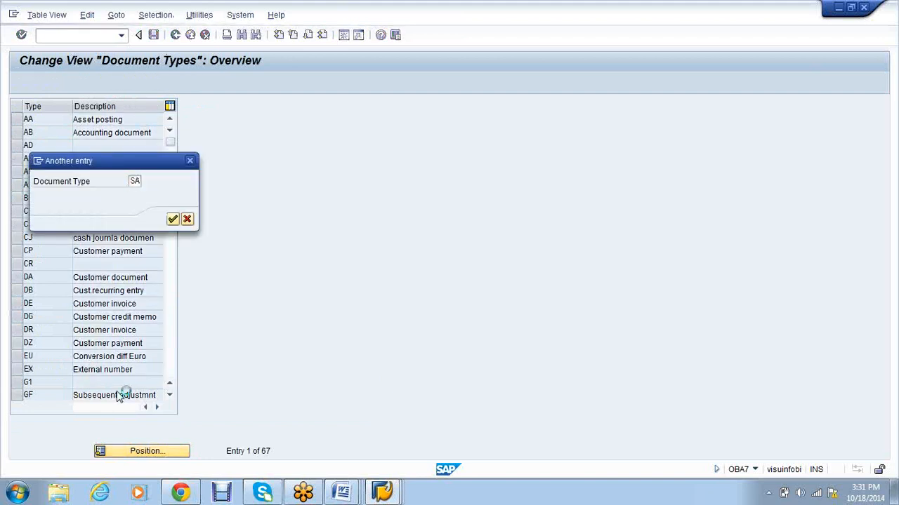
double_click(88, 120)
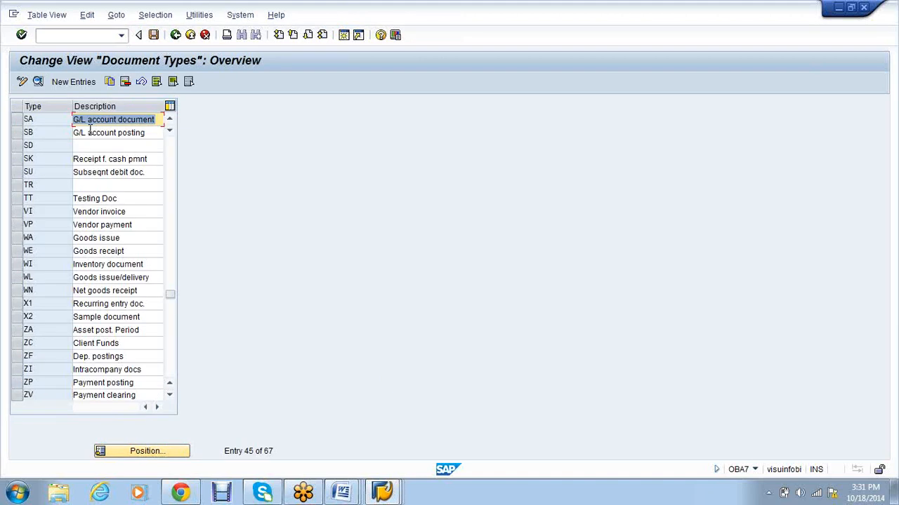
type("a1")
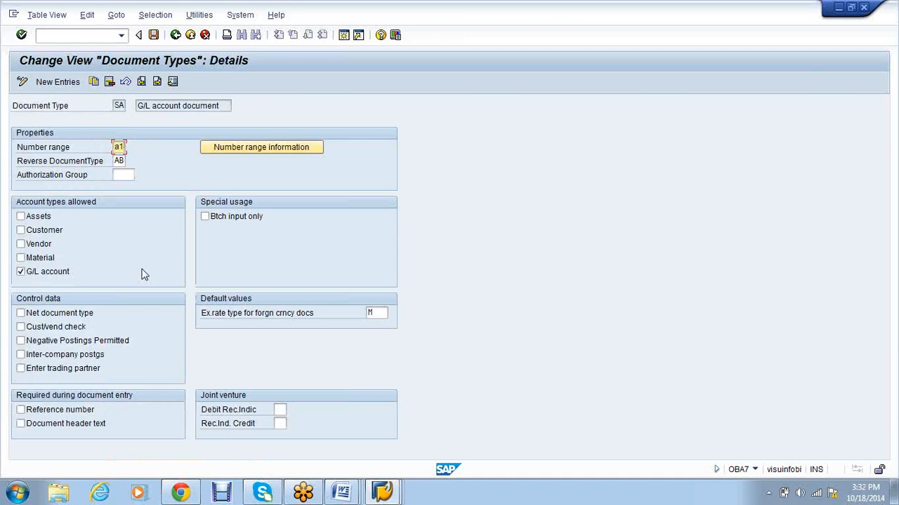
key("BackSpace")
key("BackSpace")
type("01")
key("Return")
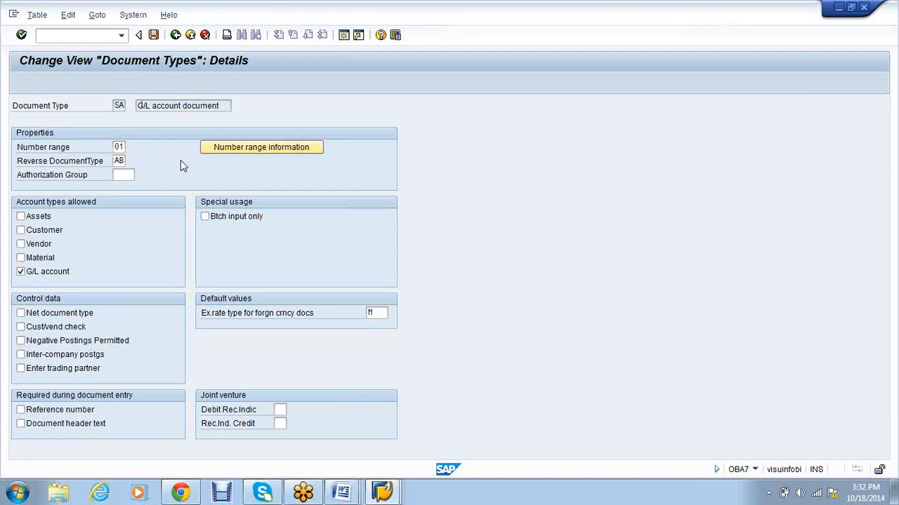
left_click(253, 147)
type("VS01")
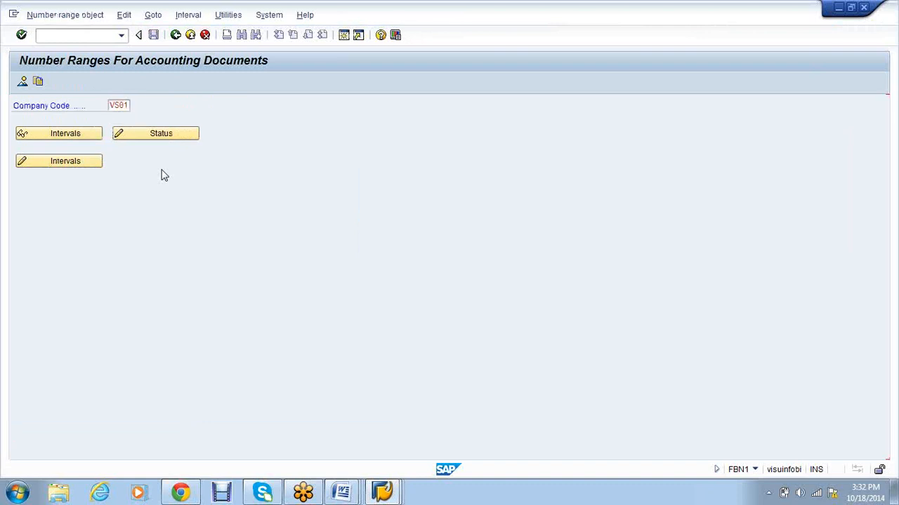
Step: Display VS01's existing intervals, then reopen them in change mode
left_click(65, 135)
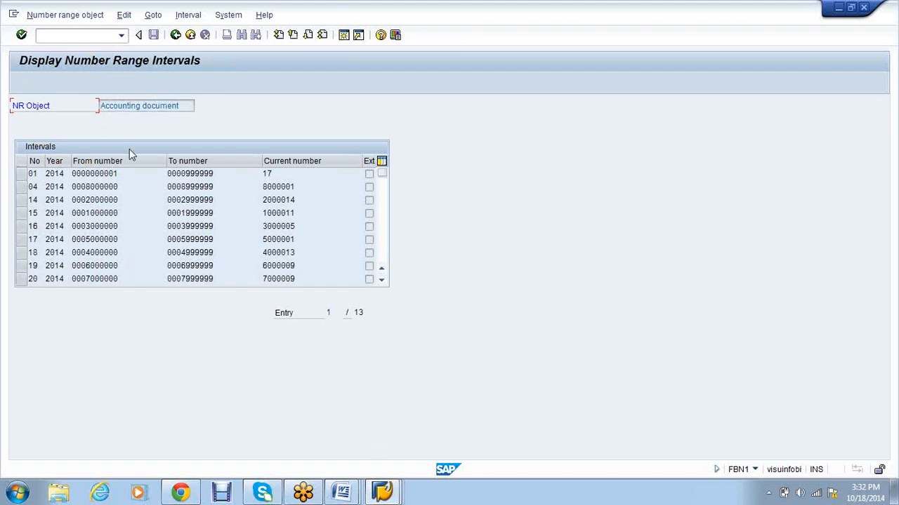
left_click(176, 34)
left_click(75, 163)
left_click(36, 82)
type("01")
key("Tab")
type("2014")
key("Tab")
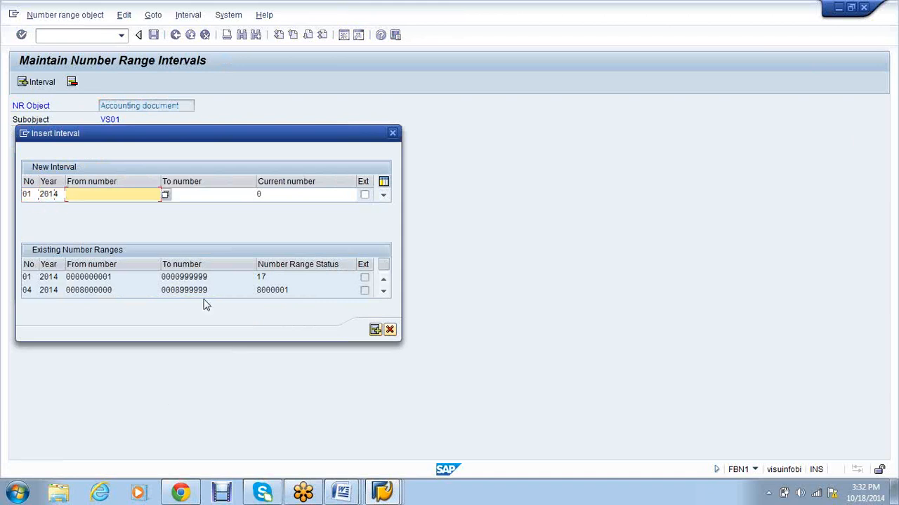
left_click(165, 195)
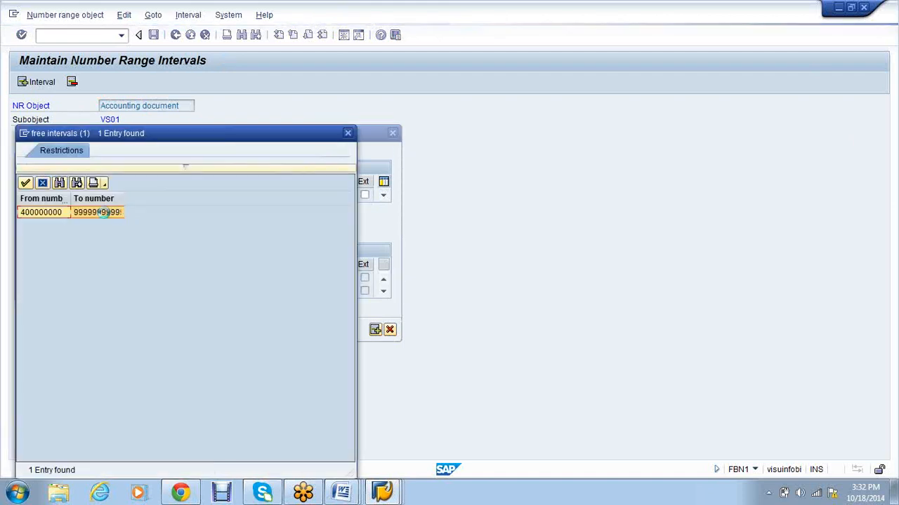
double_click(106, 213)
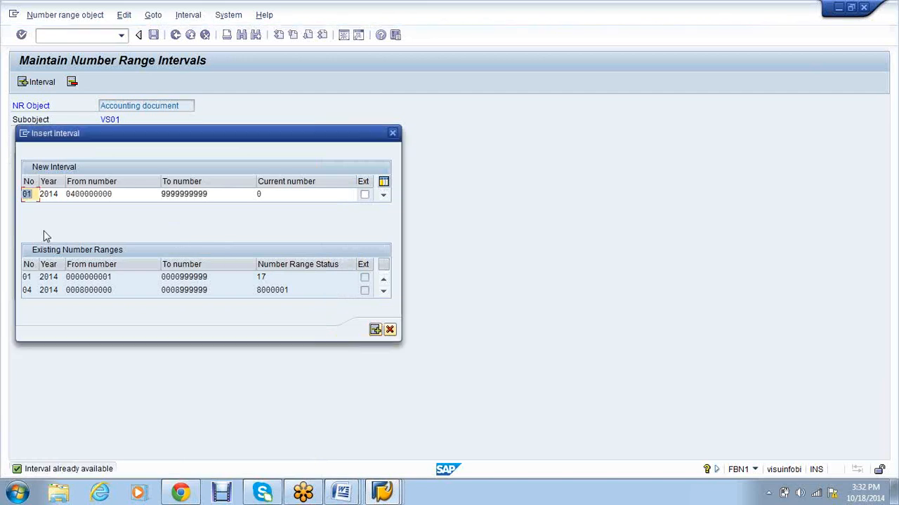
left_click(393, 135)
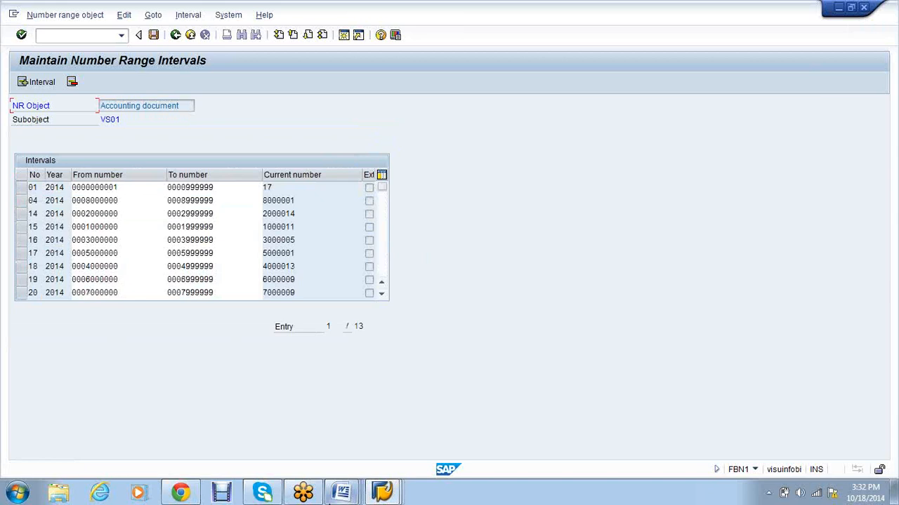
mouse_move(342, 492)
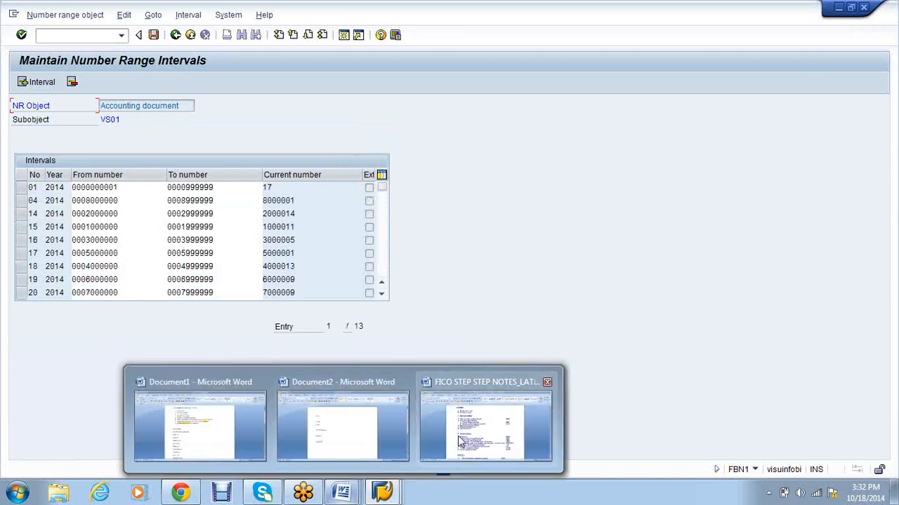
Step: After a brief SAP check, highlight the recurring, interest and depreciation month-end steps in the FICO notes
left_click(510, 412)
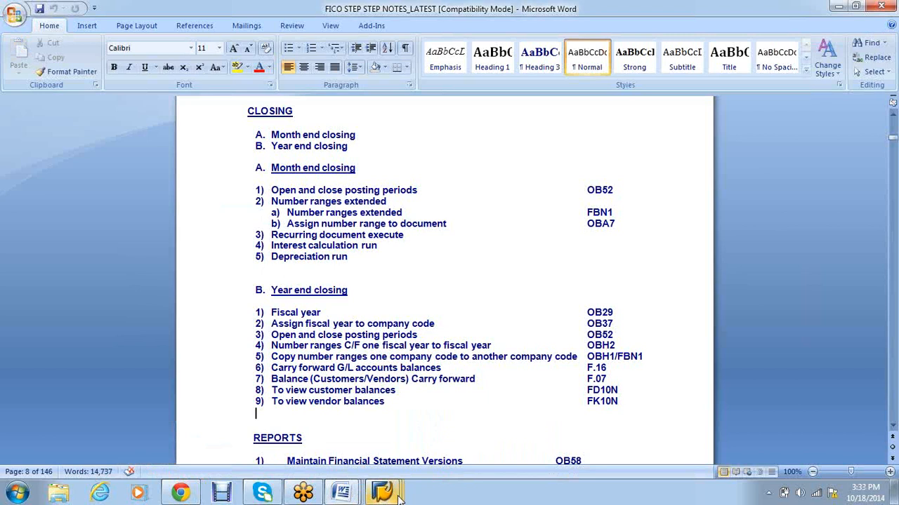
mouse_move(397, 494)
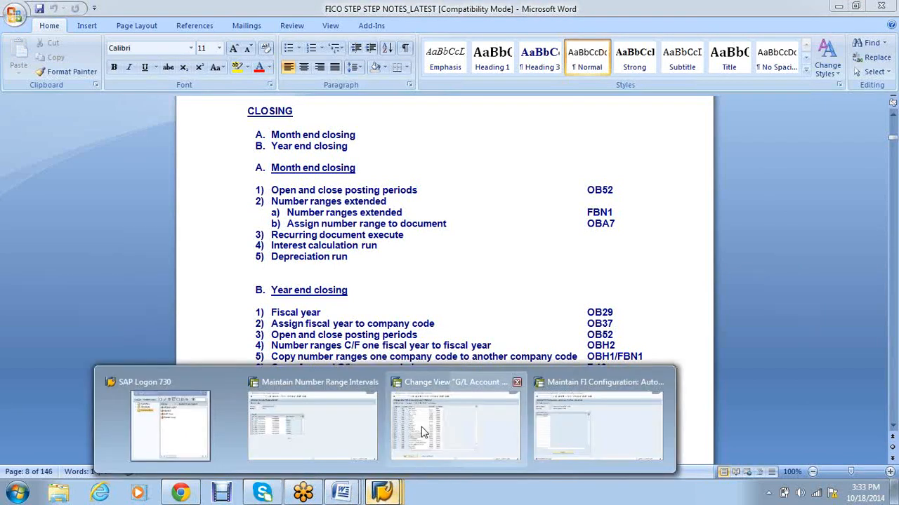
mouse_move(415, 432)
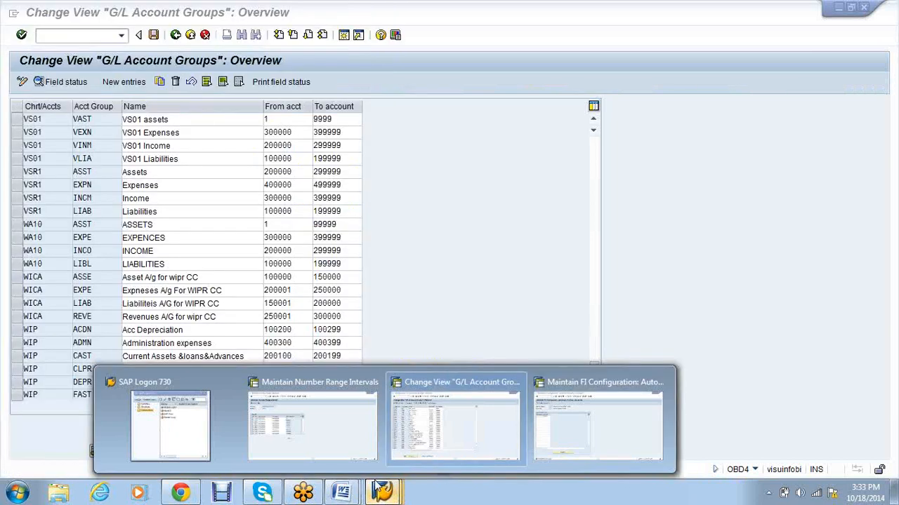
left_click(597, 425)
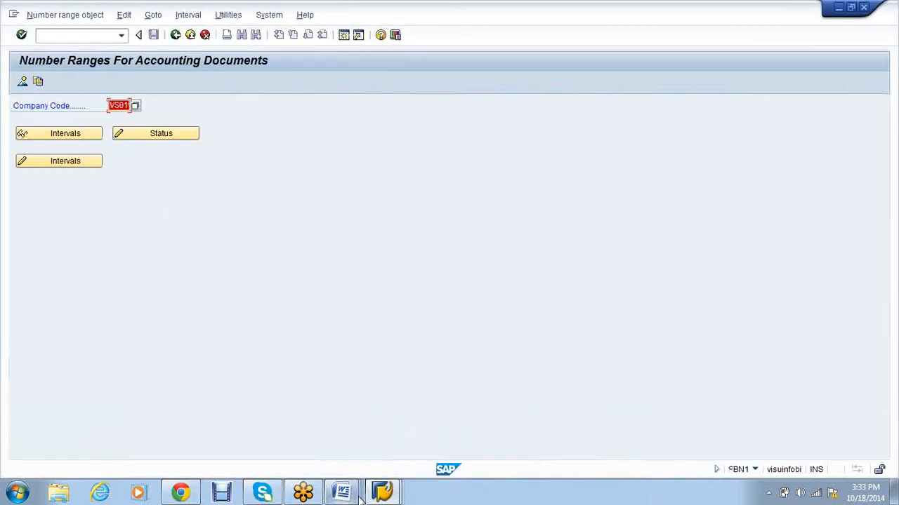
mouse_move(361, 484)
left_click(485, 424)
left_click_drag(353, 257, 270, 235)
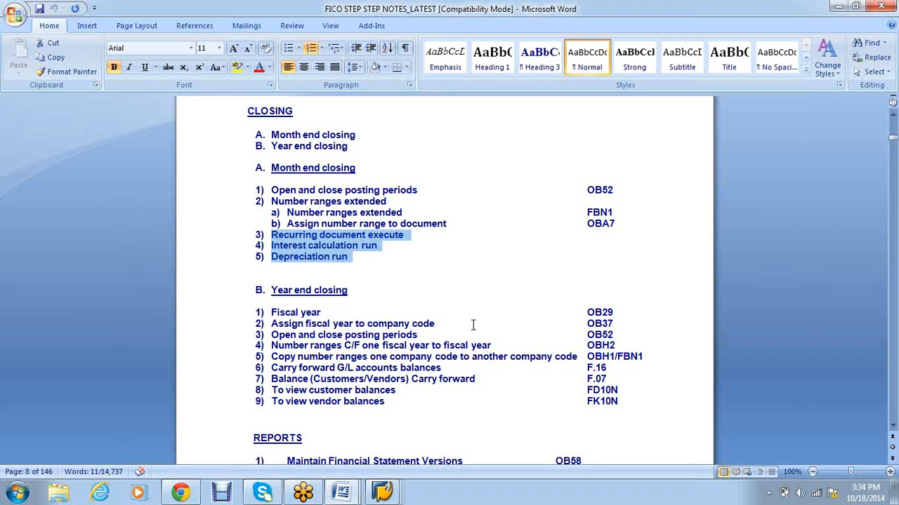
left_click(462, 286)
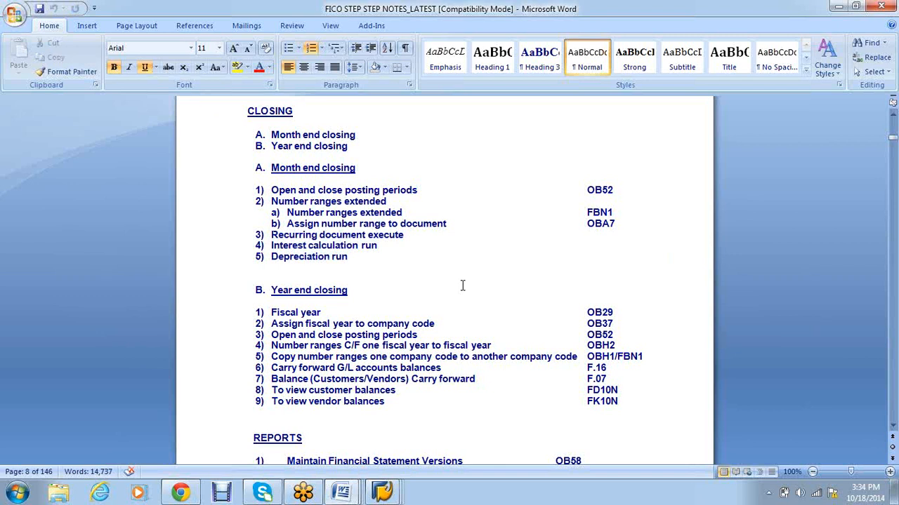
scroll(462, 286, "down", 1)
scroll(463, 286, "down", 1)
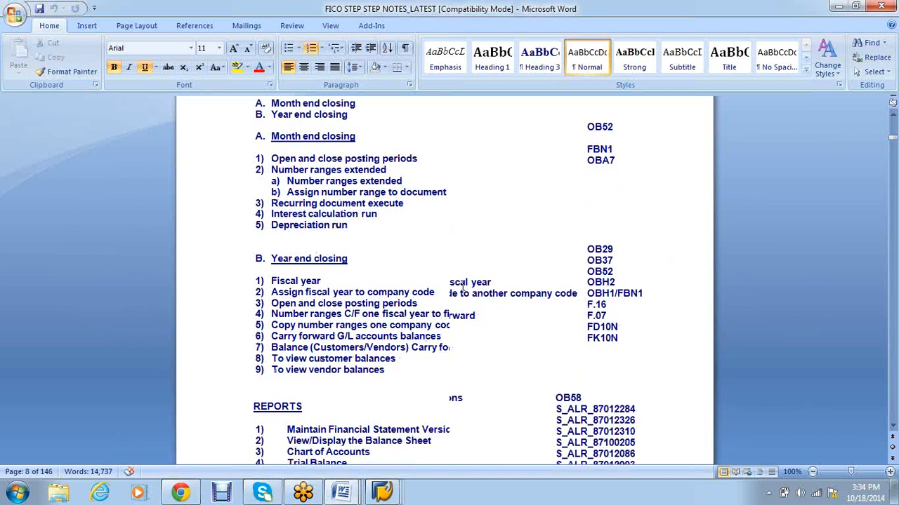
left_click_drag(618, 262, 431, 236)
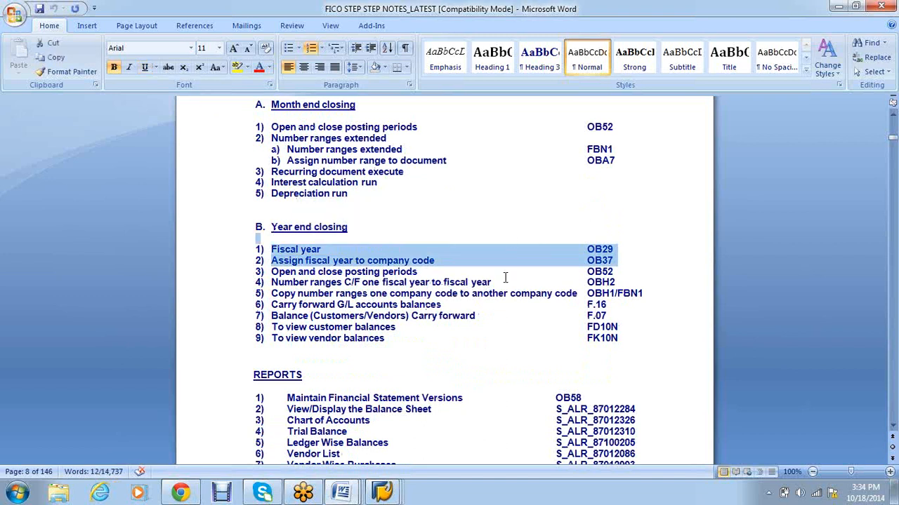
left_click_drag(588, 274, 263, 279)
left_click(263, 280)
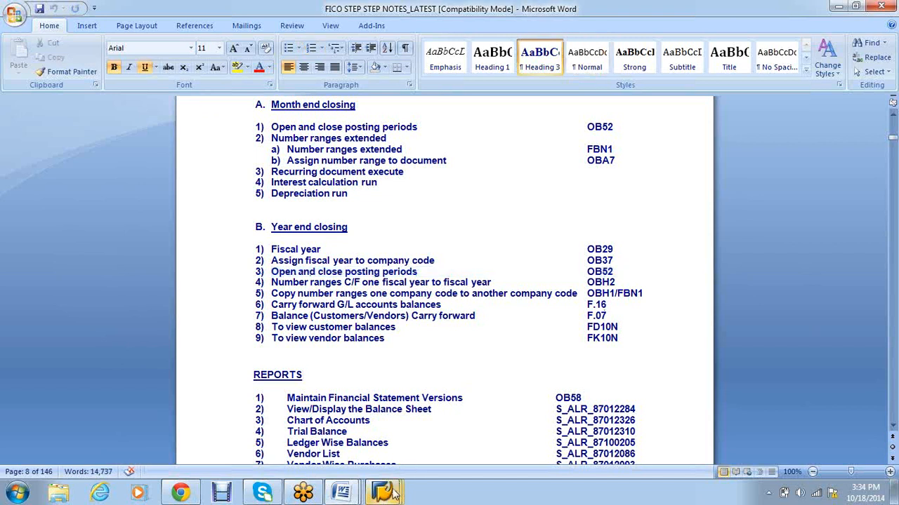
mouse_move(395, 494)
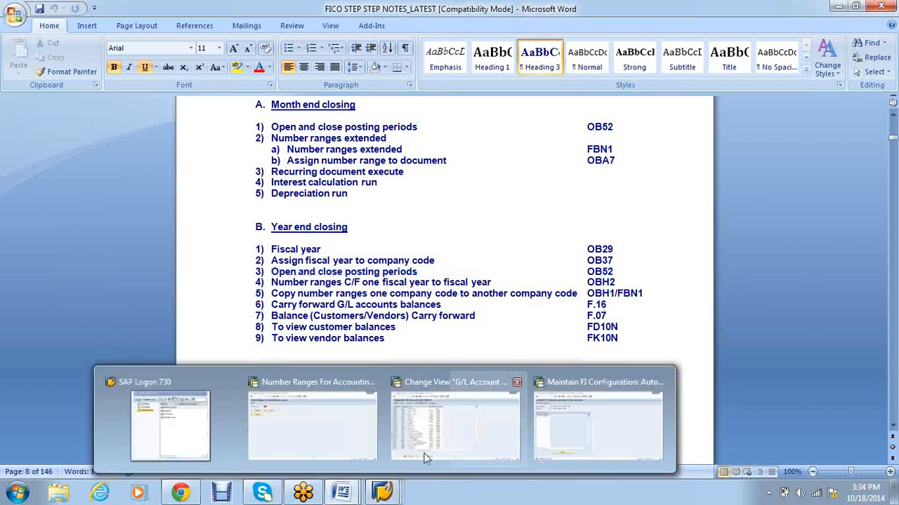
left_click(334, 432)
Step: Start /NOBH2 and enter company code VS01, source year 2014 and target year 2013
left_click(77, 35)
type("/NOBH2")
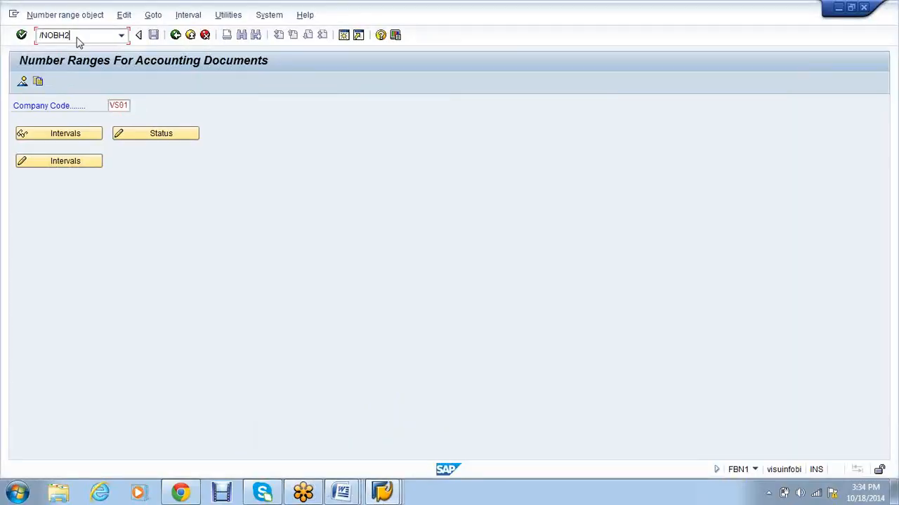
key("Return")
left_click(369, 385)
type("VS01")
key("Tab")
key("Tab")
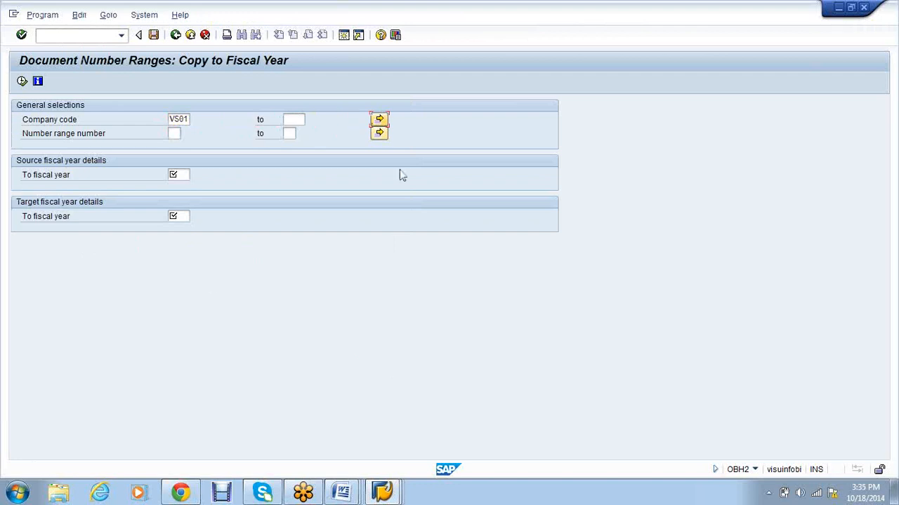
left_click(379, 135)
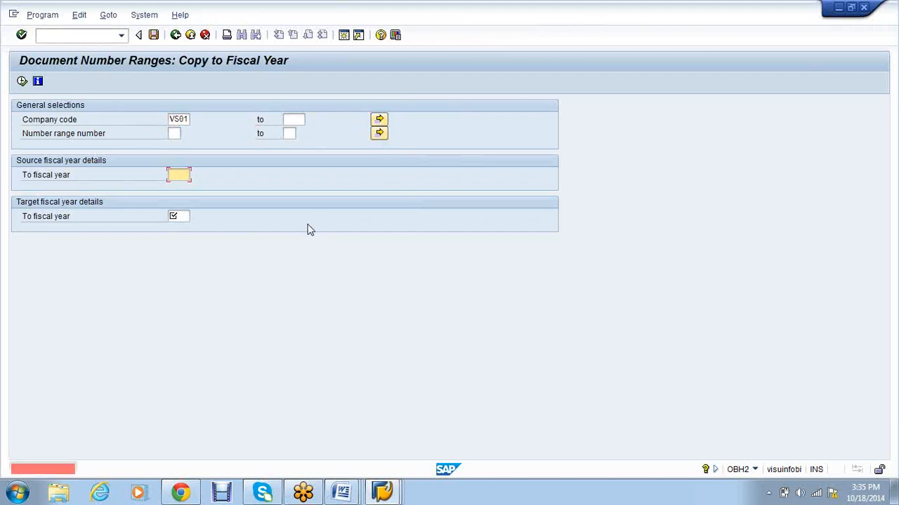
type("2014")
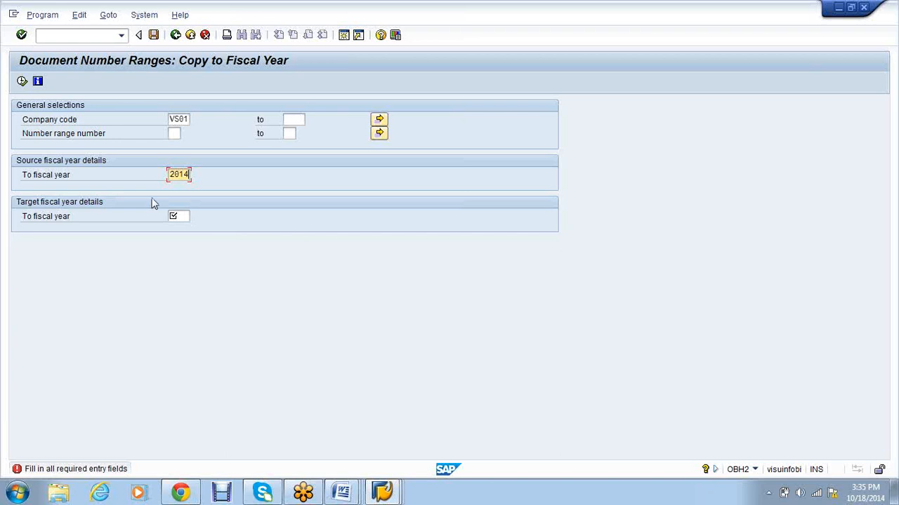
left_click(173, 217)
type("2013")
Step: In Multiple Selection, enter number ranges 01–99 and a1–z9
left_click(378, 134)
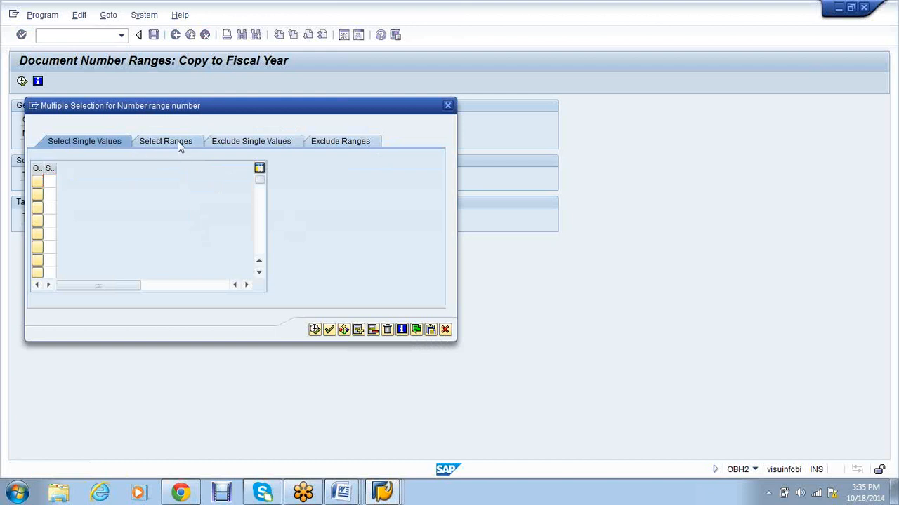
left_click(179, 144)
type("01")
key("Tab")
type("99")
key("Down")
key("shift+Tab")
type("a")
key("Tab")
type("z9")
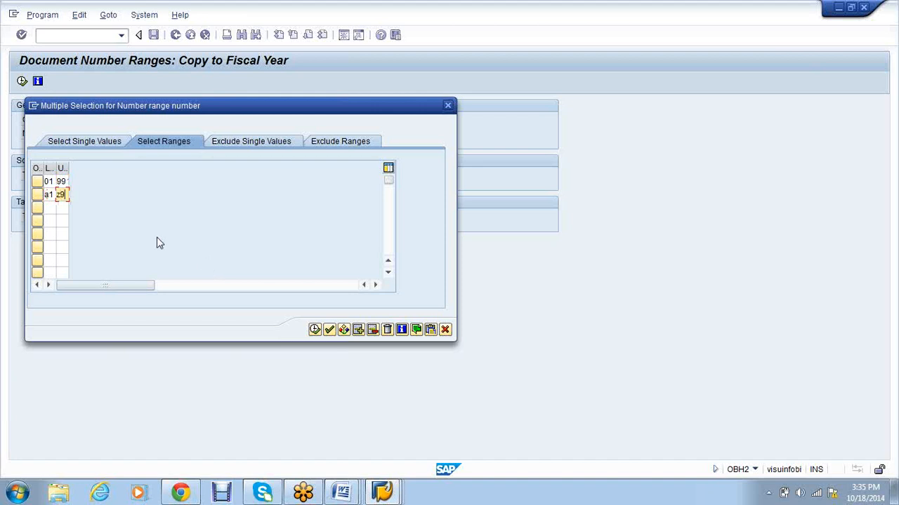
Step: Add range 1a–9z, accept the selection, and execute the copy to 2013
left_click(50, 205)
type("1a")
key("Tab")
type("9")
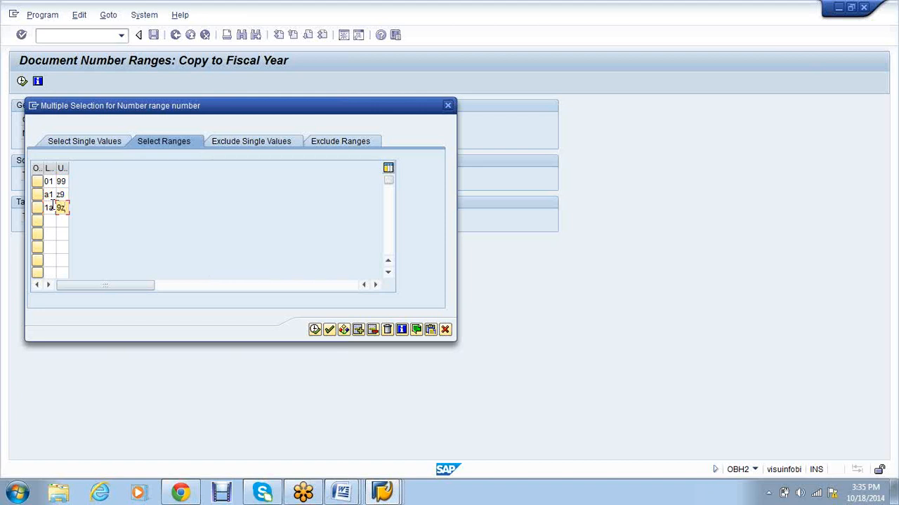
left_click(313, 333)
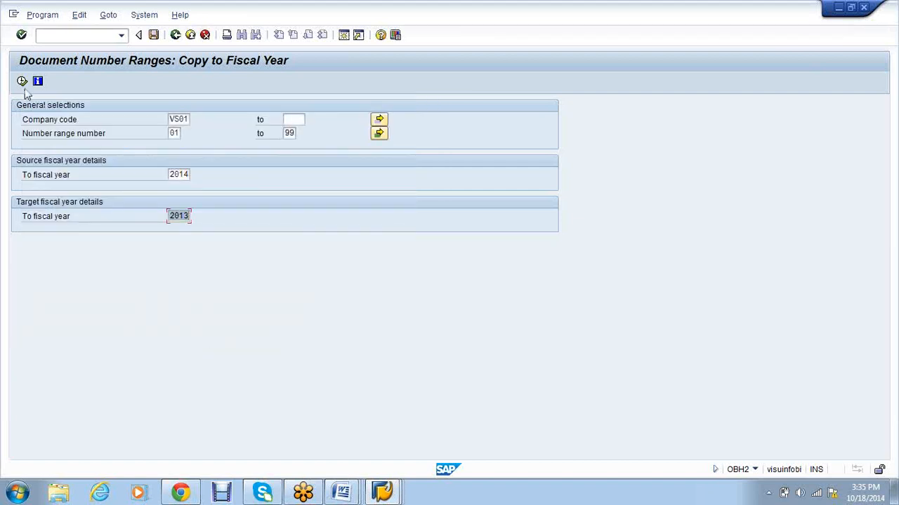
left_click(23, 82)
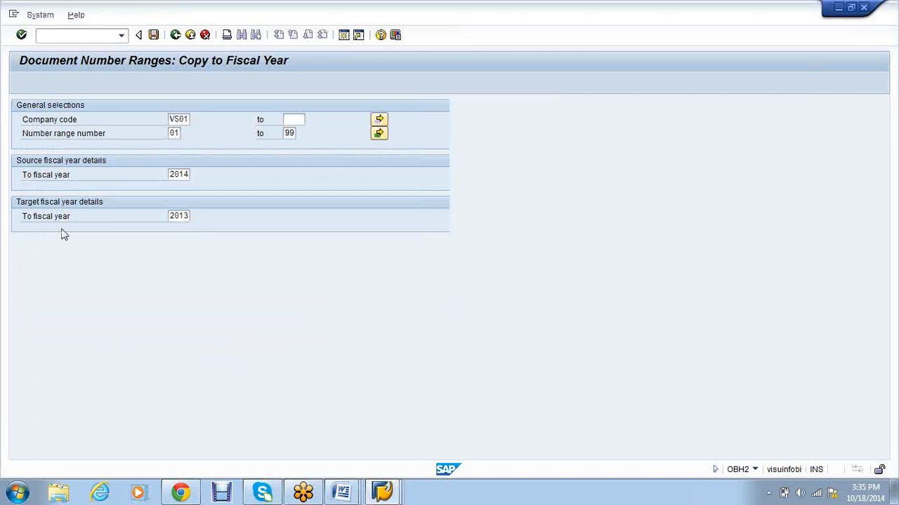
Step: Run the OBH2 copy of VS01 number ranges into target year 2015, adding 13 intervals
left_click(180, 239)
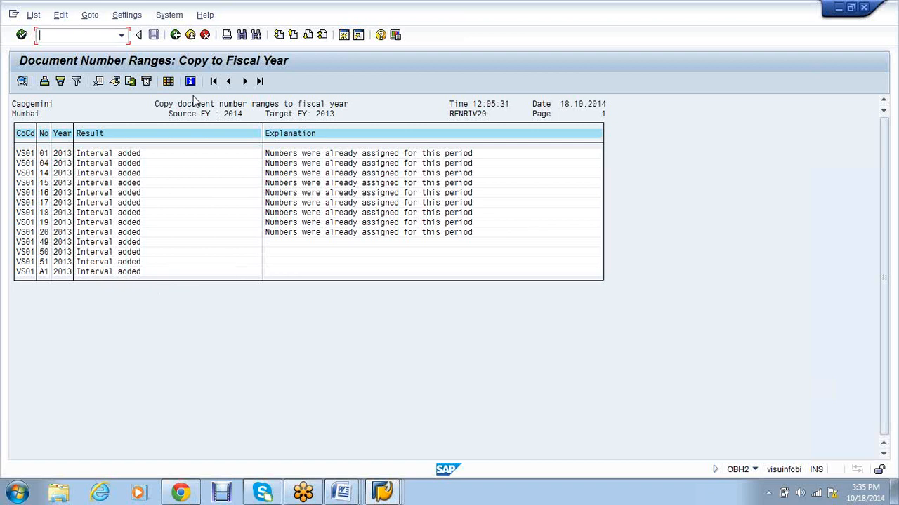
left_click(176, 35)
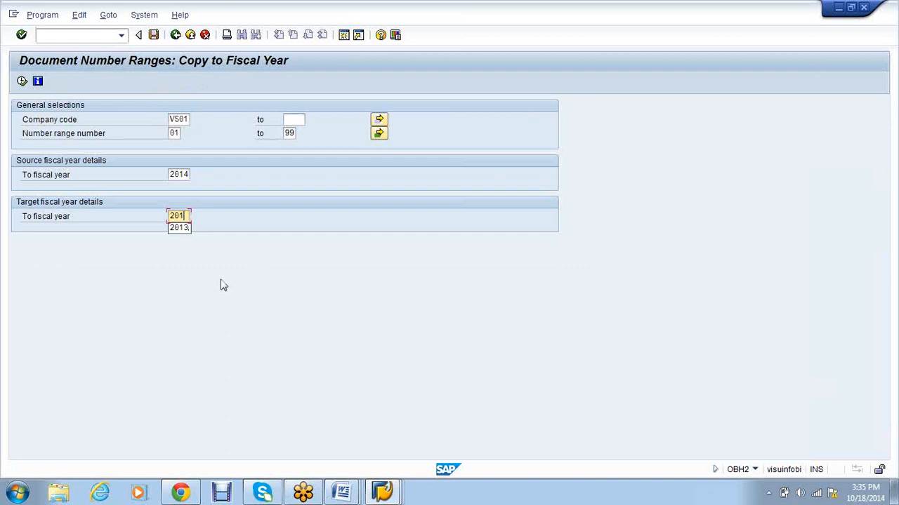
left_click(22, 81)
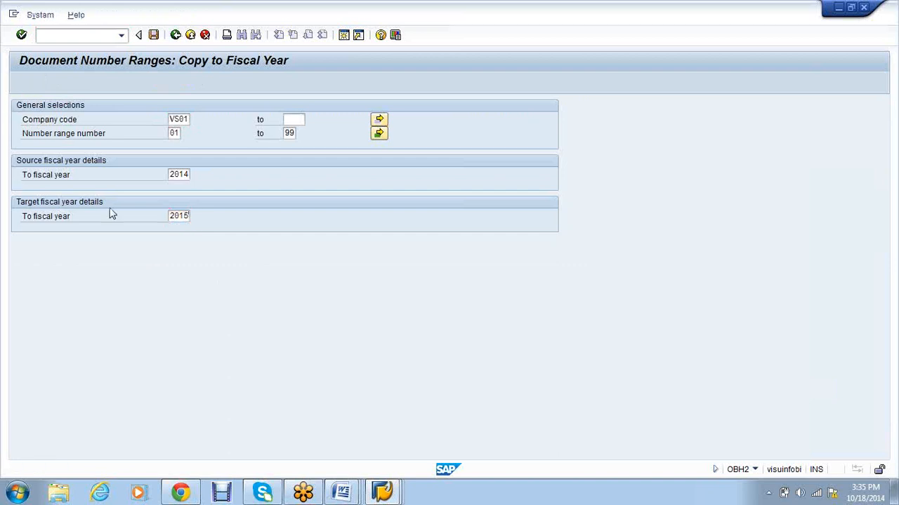
key("Return")
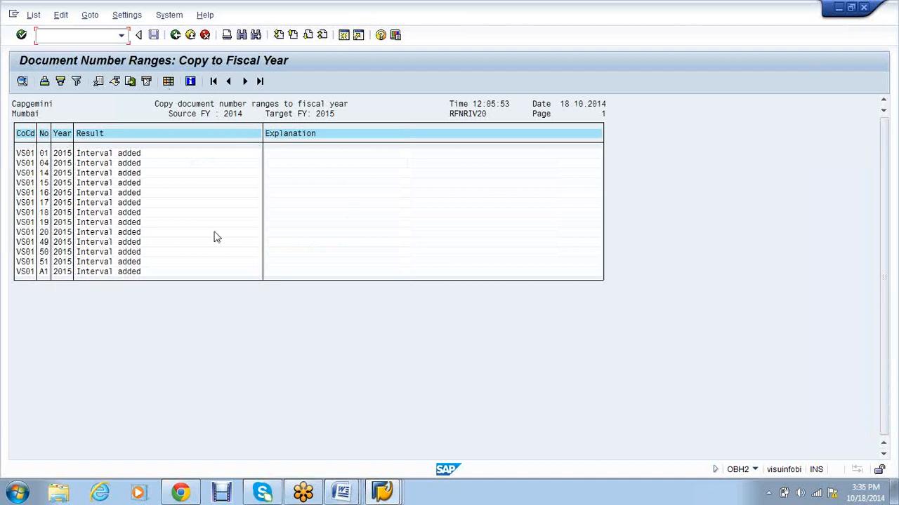
mouse_move(355, 495)
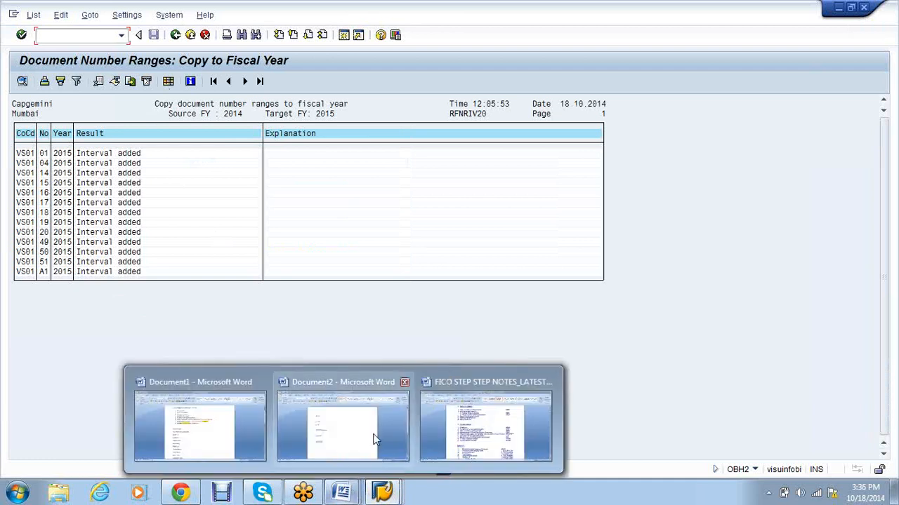
Step: Consult the FICO step notes, then return to the SAP number ranges window
left_click(463, 409)
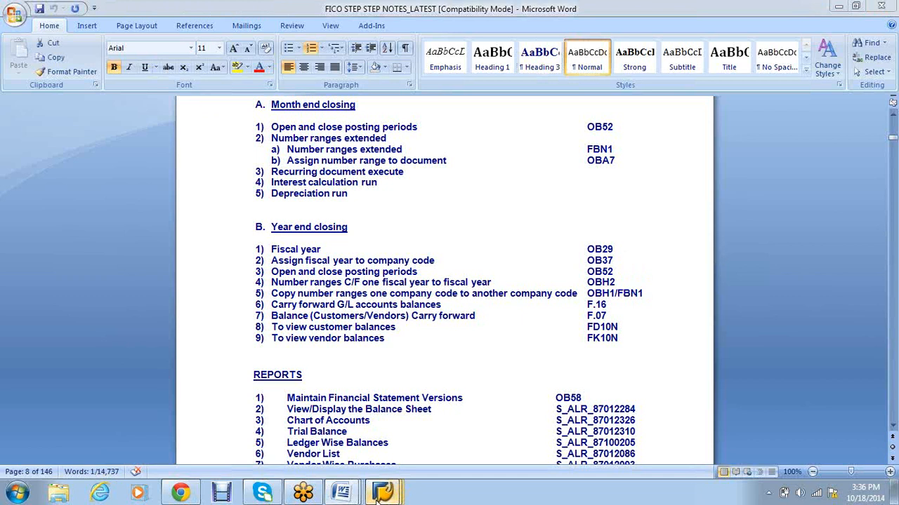
mouse_move(379, 495)
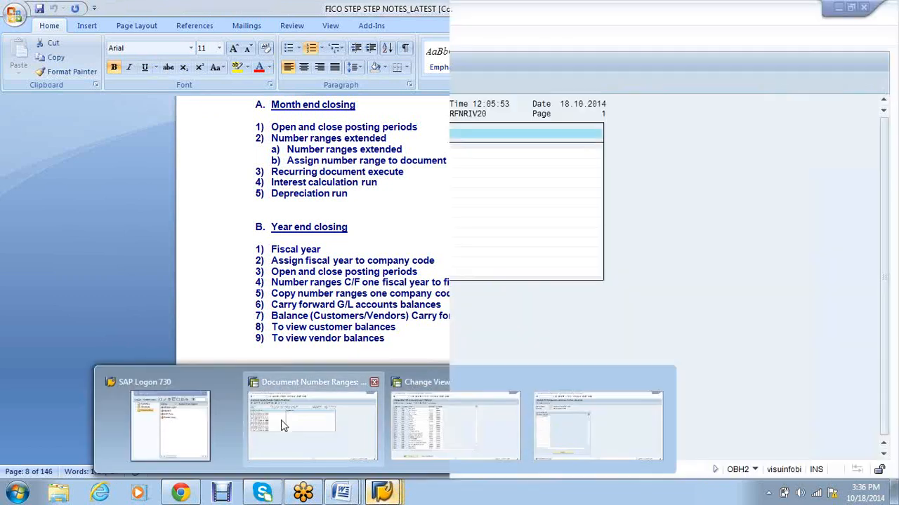
left_click(283, 425)
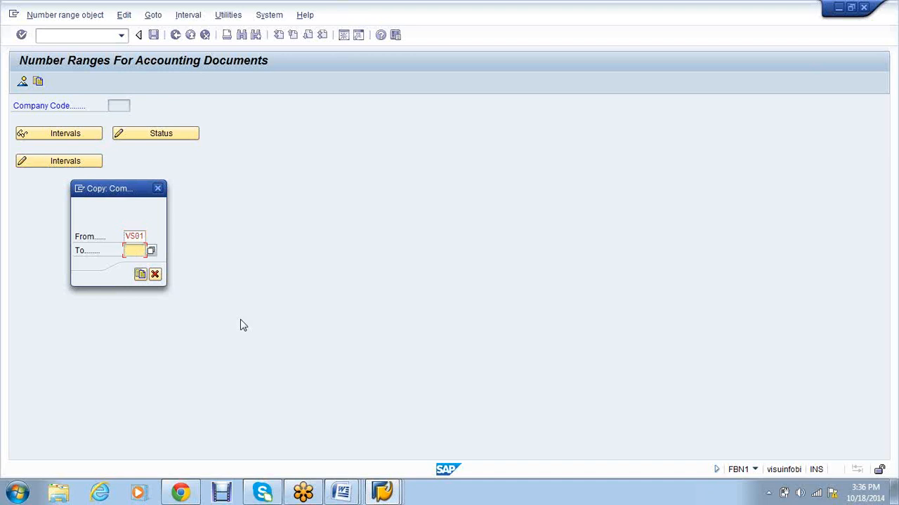
Step: Attempt to copy VS01's number ranges to company code SA10, then cancel the copy
type("sa10")
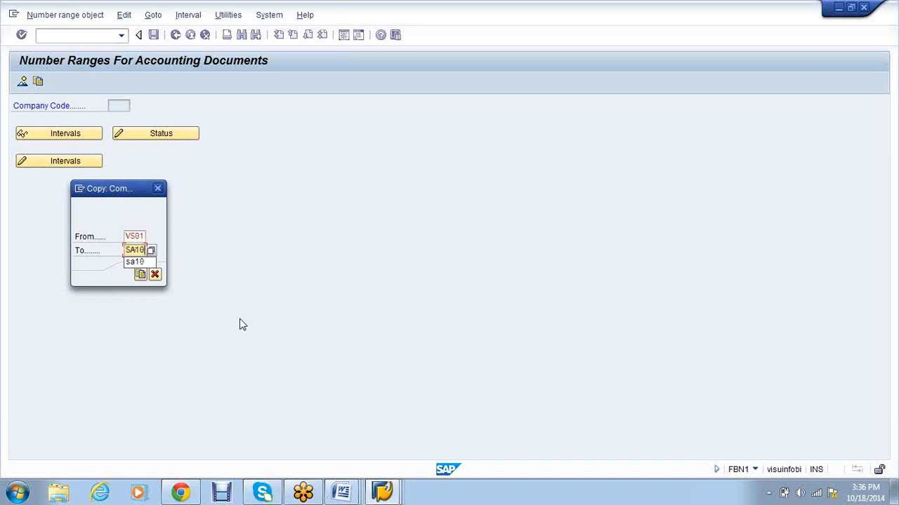
left_click(140, 275)
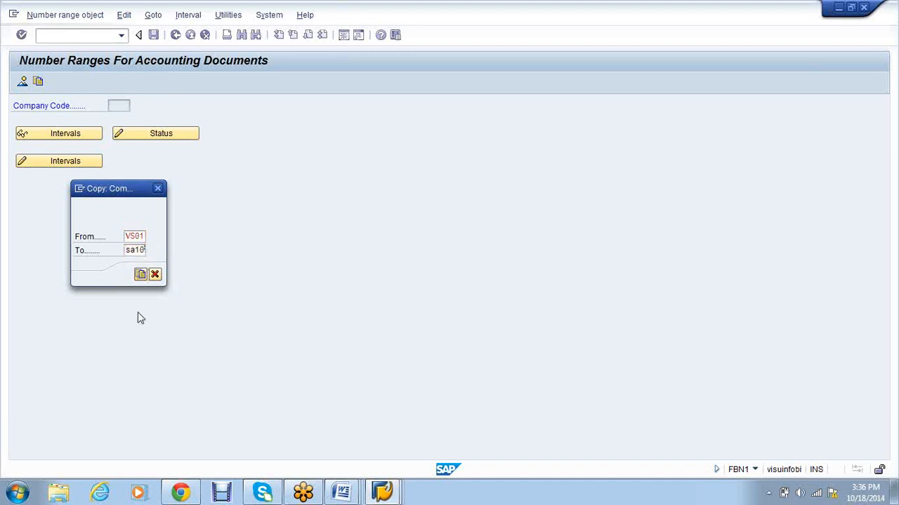
key("Return")
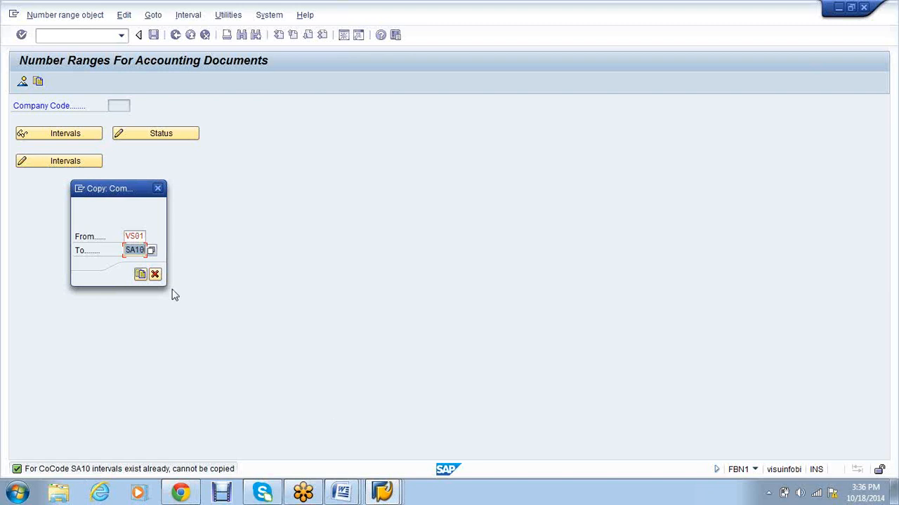
left_click(155, 274)
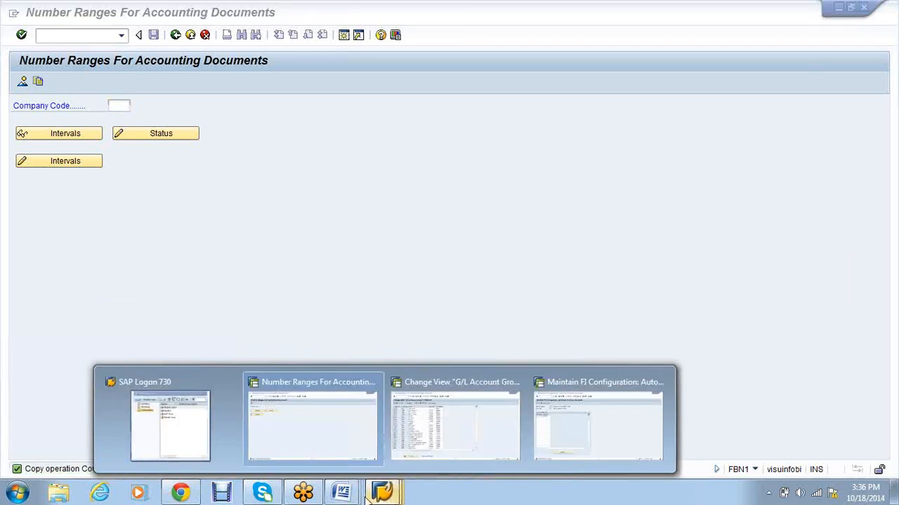
mouse_move(342, 493)
left_click(486, 425)
Step: Copy F.16 from the notes and start the balance carryforward transaction with /NF.16
left_click_drag(615, 308, 586, 308)
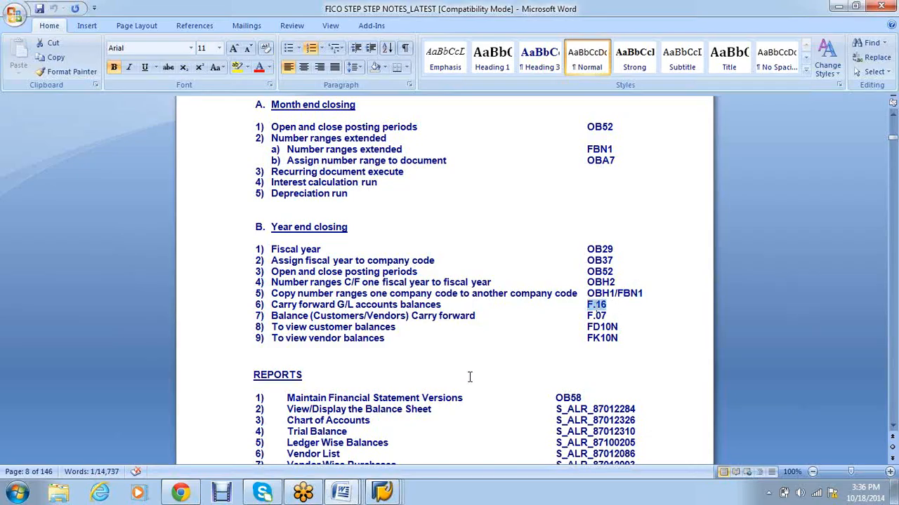
key("ctrl+c")
left_click(384, 494)
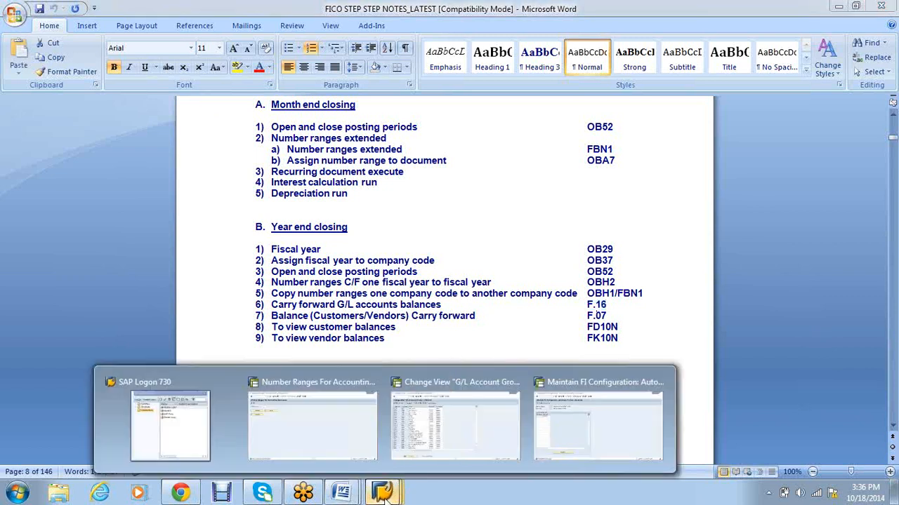
left_click(323, 427)
left_click(51, 36)
type("/NF.16")
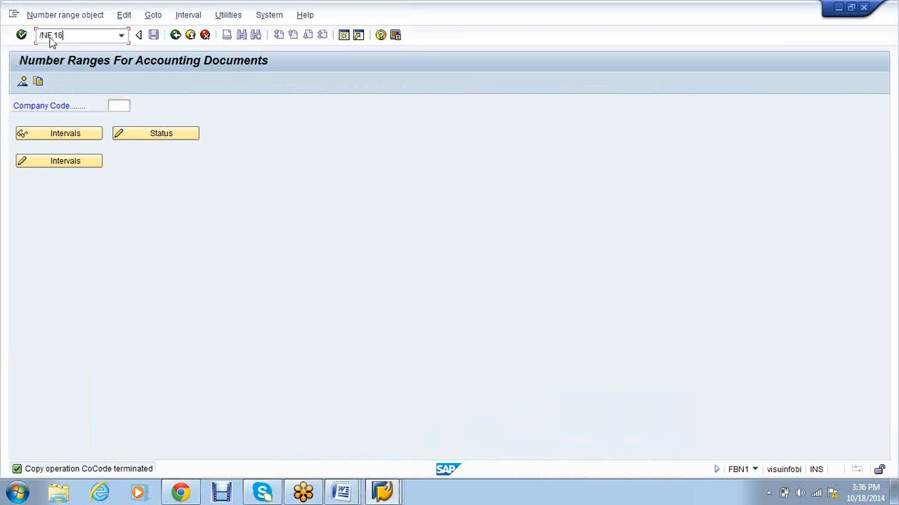
key("Return")
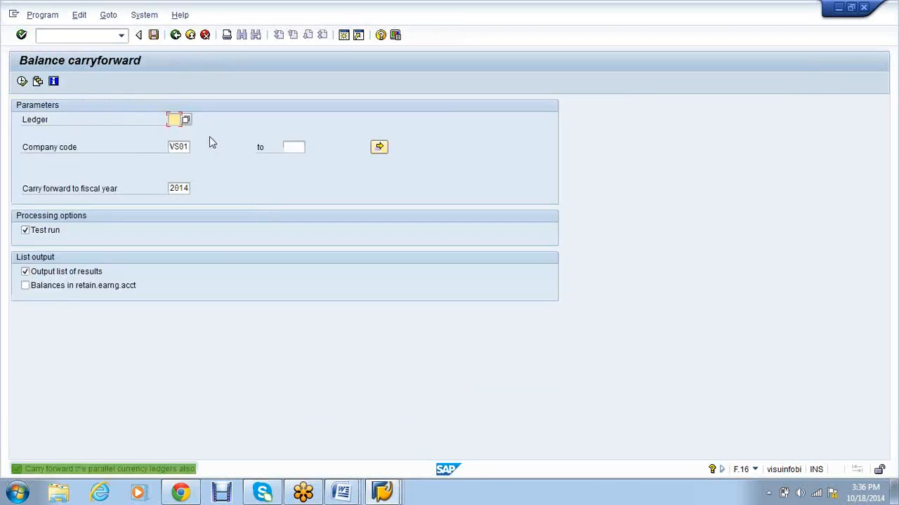
Step: Tick Balances in retained earnings account and run the carryforward test with ledger 00
left_click(54, 288)
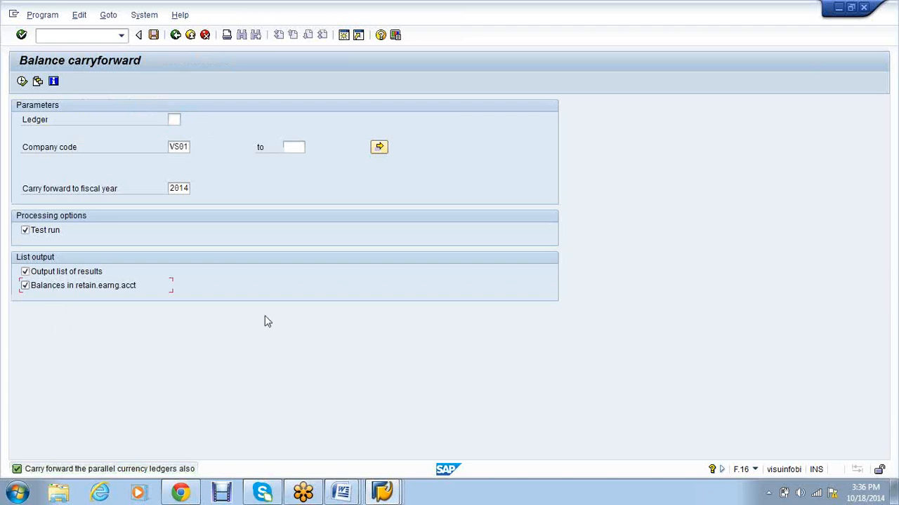
left_click(21, 82)
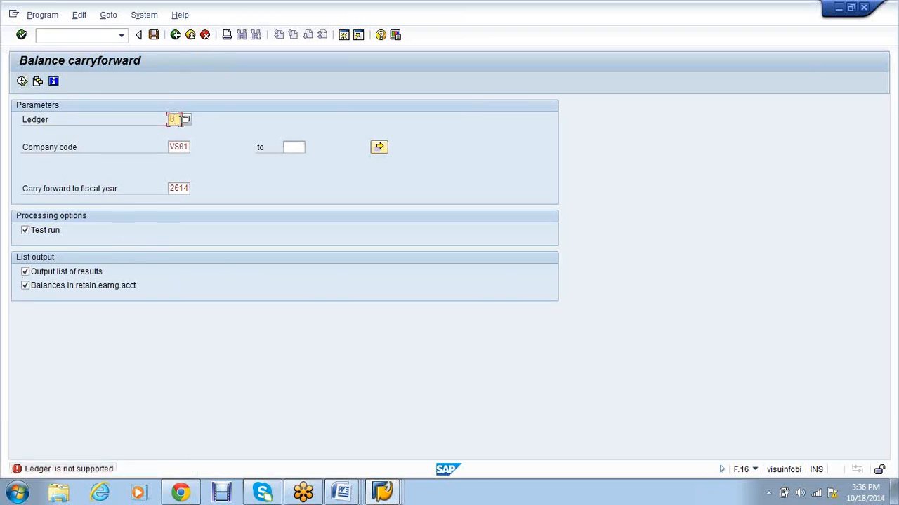
left_click(23, 82)
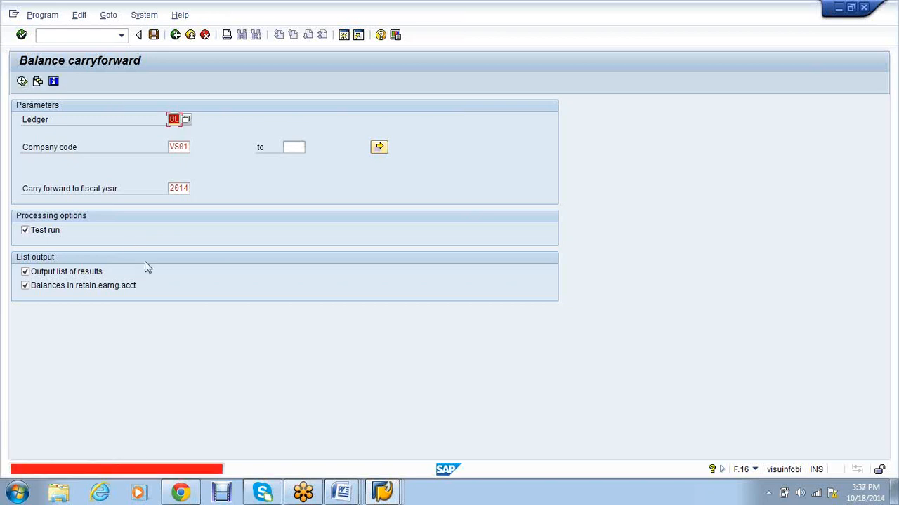
key("BackSpace")
type("00")
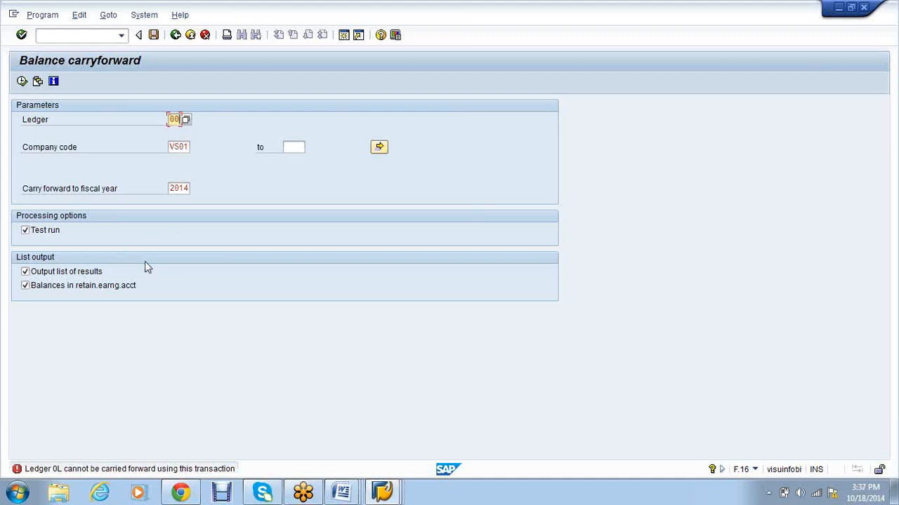
left_click(24, 82)
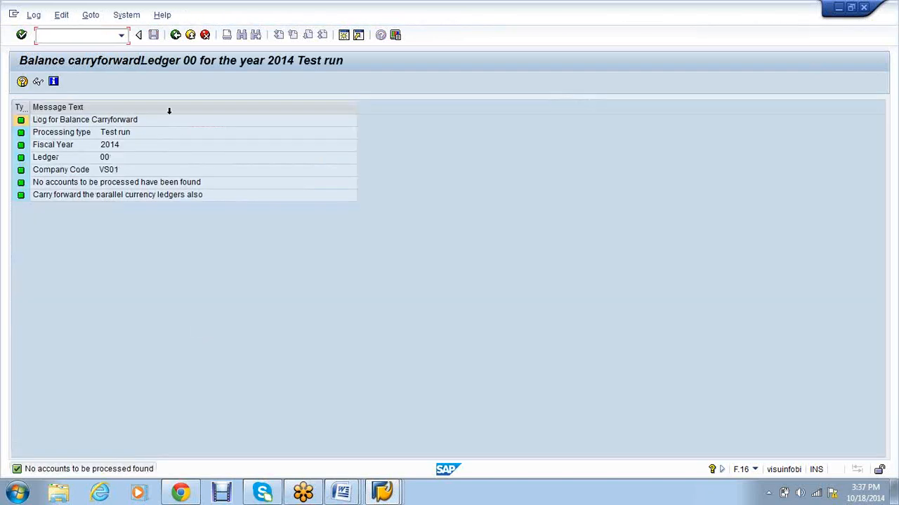
Step: Rerun the carryforward test with ledger 0L chosen from the F4 list, then go back
left_click(176, 36)
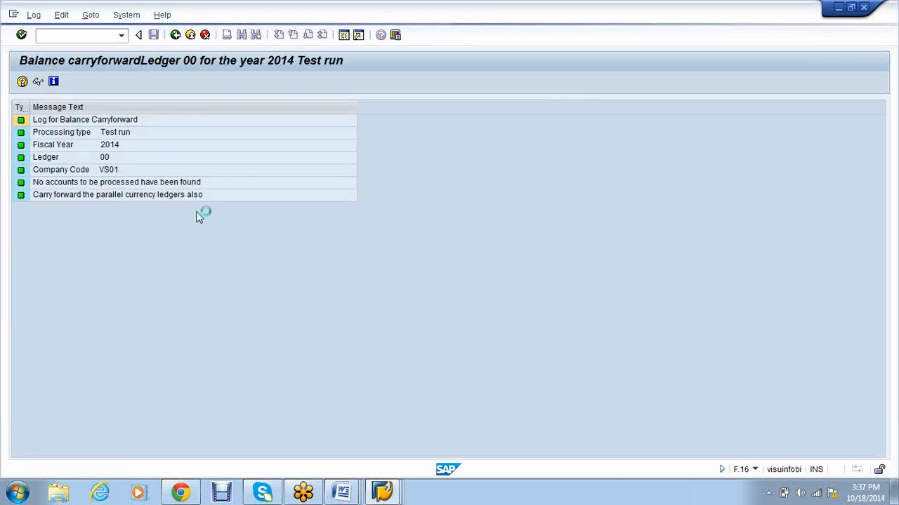
key("F4")
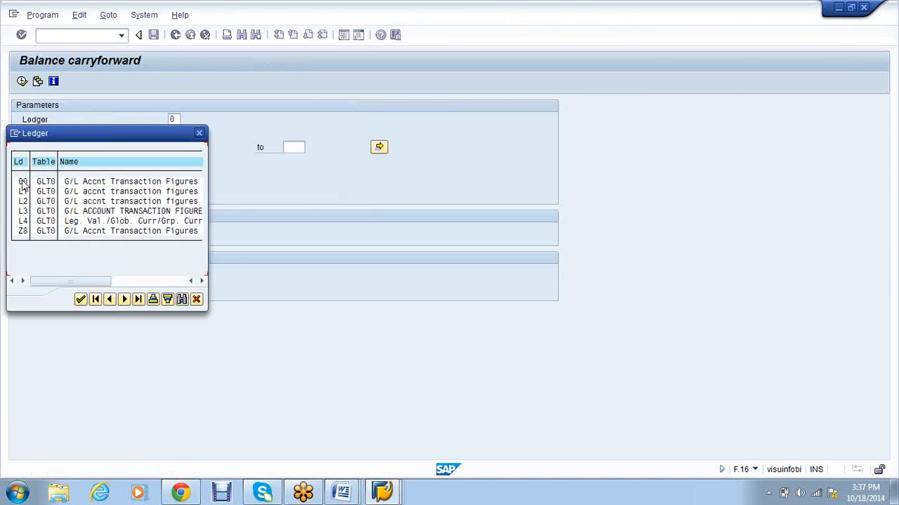
double_click(23, 182)
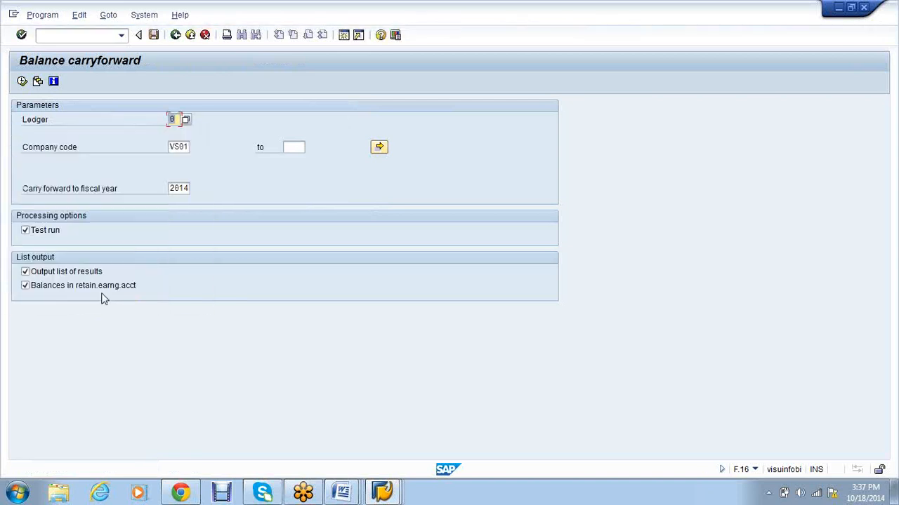
left_click(22, 81)
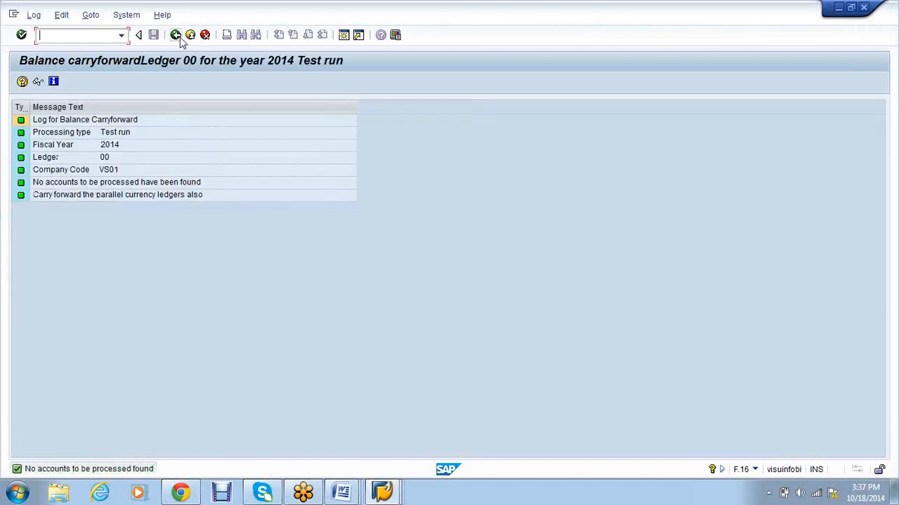
left_click(176, 36)
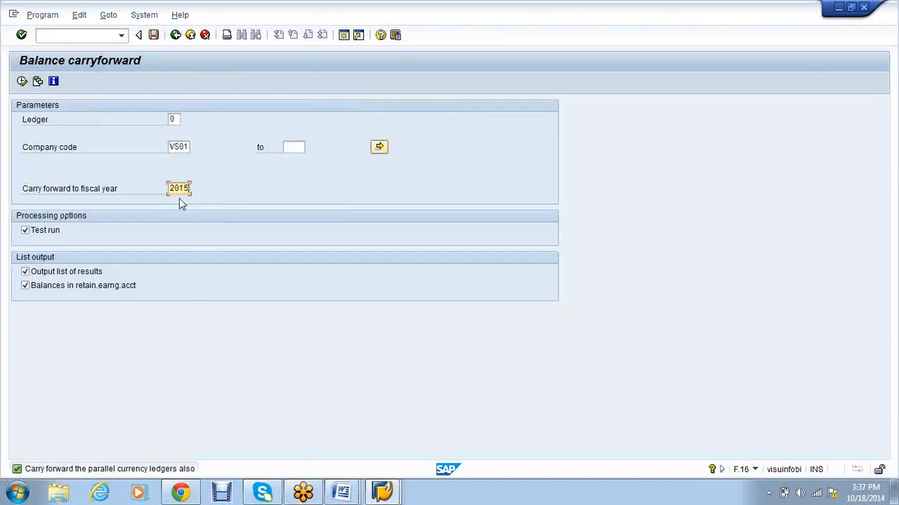
Step: Run the 2015 carryforward test and review the retained earnings accounts list
left_click(23, 81)
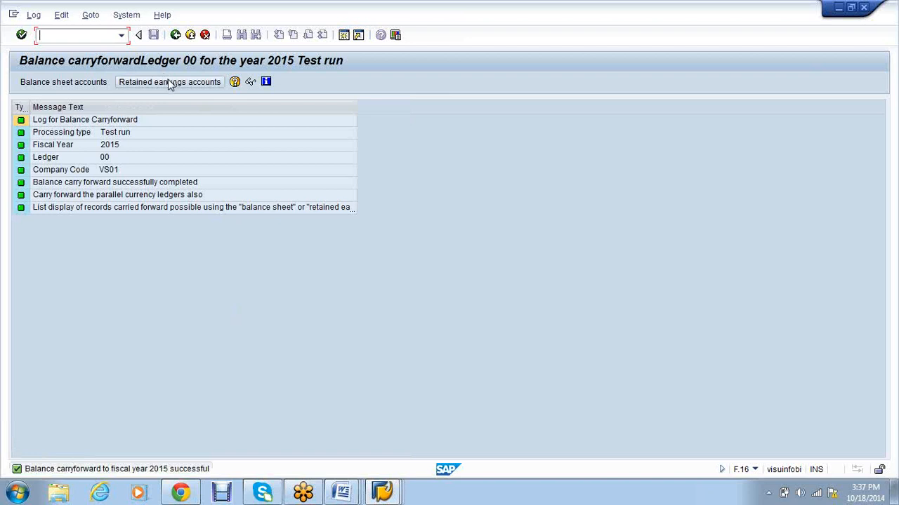
left_click(168, 82)
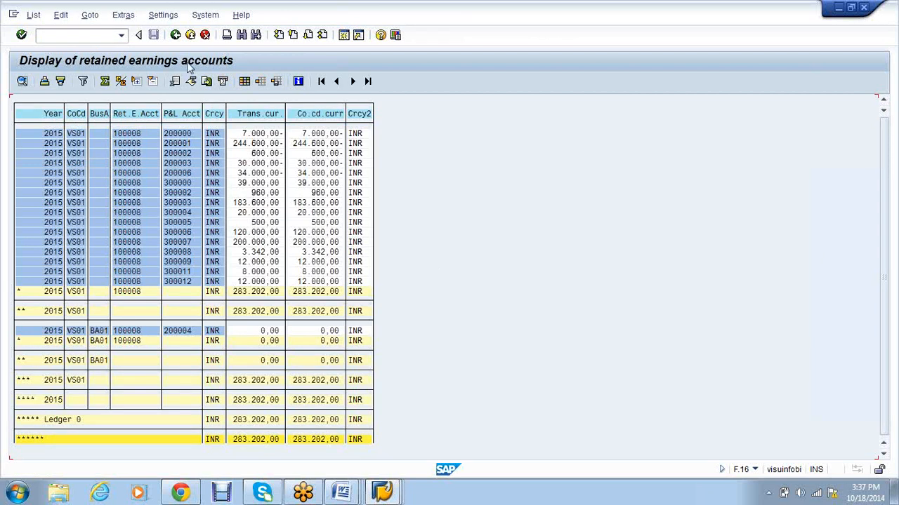
left_click(177, 39)
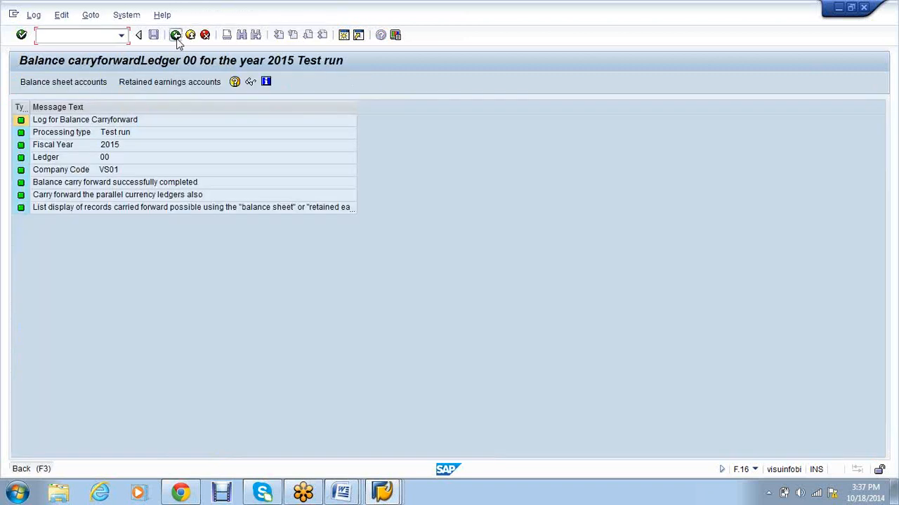
left_click(177, 36)
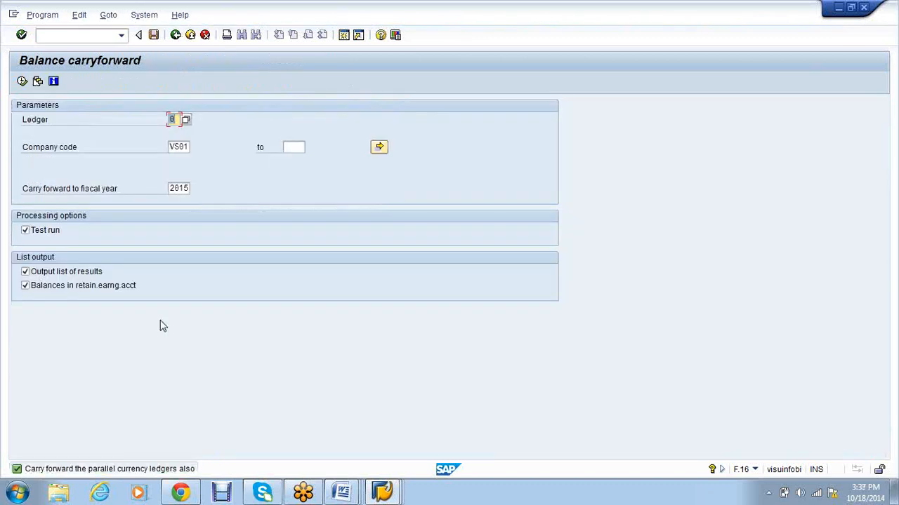
Step: Rerun the 2015 test and inspect the P&L accounts 200000–200003 and their subtotal row
left_click(21, 81)
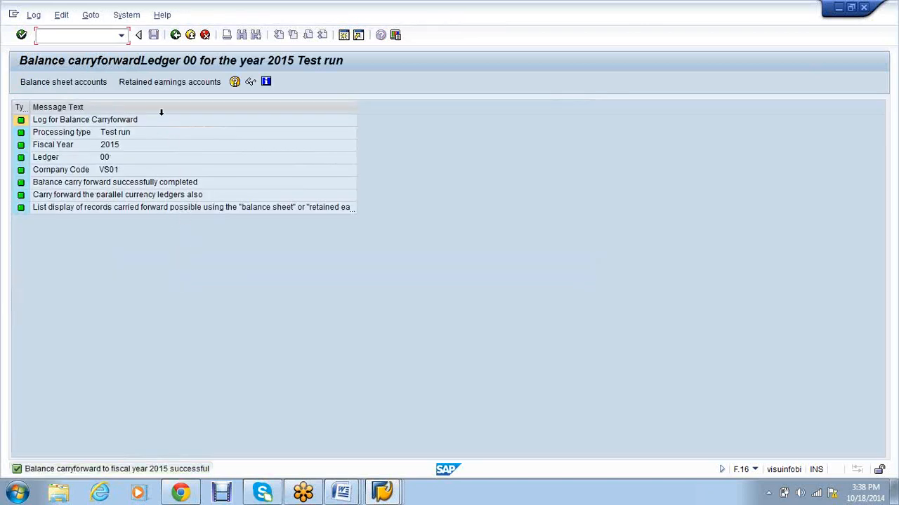
left_click(100, 85)
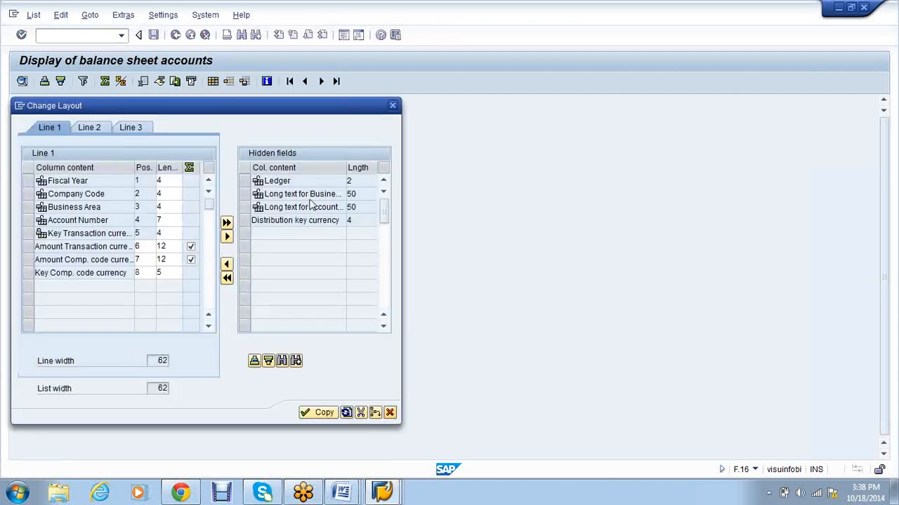
key("Escape")
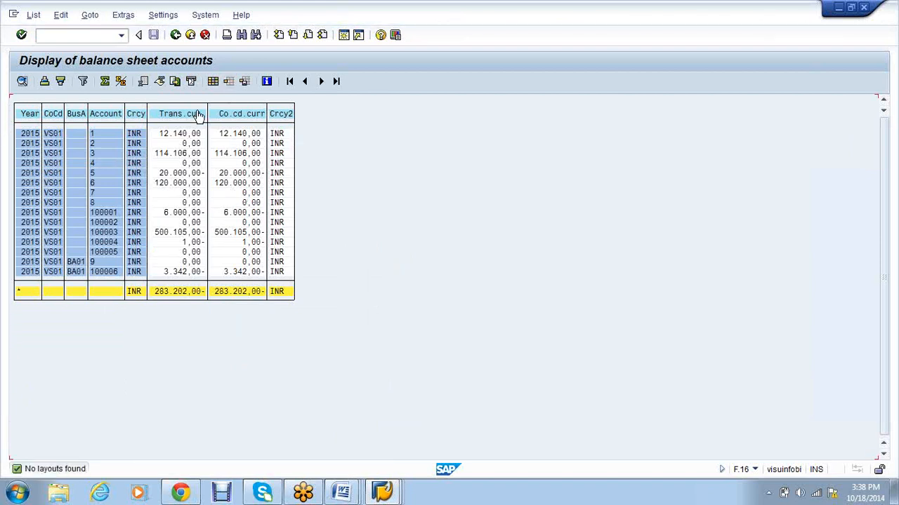
left_click(176, 36)
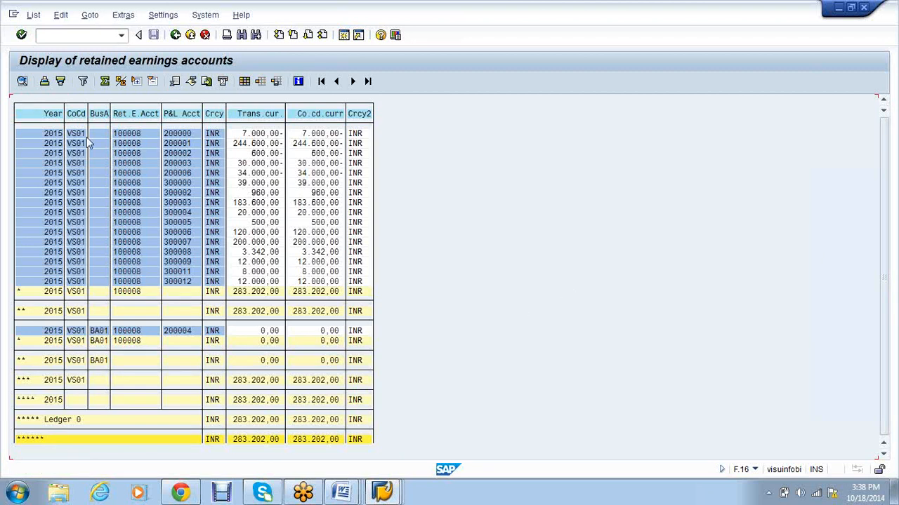
left_click_drag(183, 134, 194, 301)
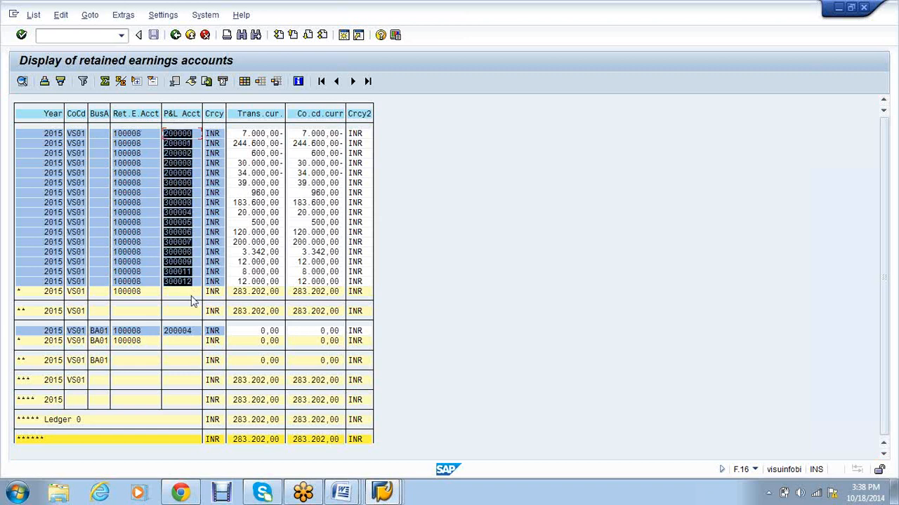
key("ctrl+c")
left_click_drag(116, 294, 253, 297)
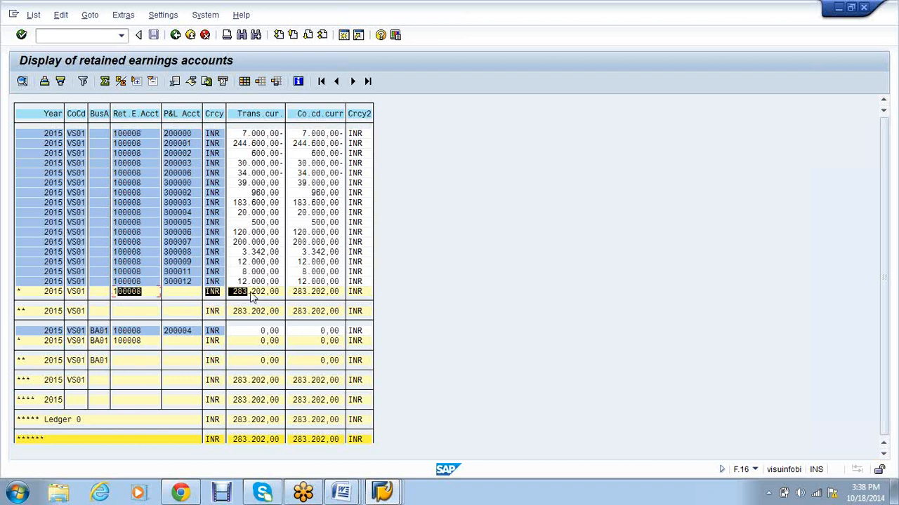
key("ctrl+c")
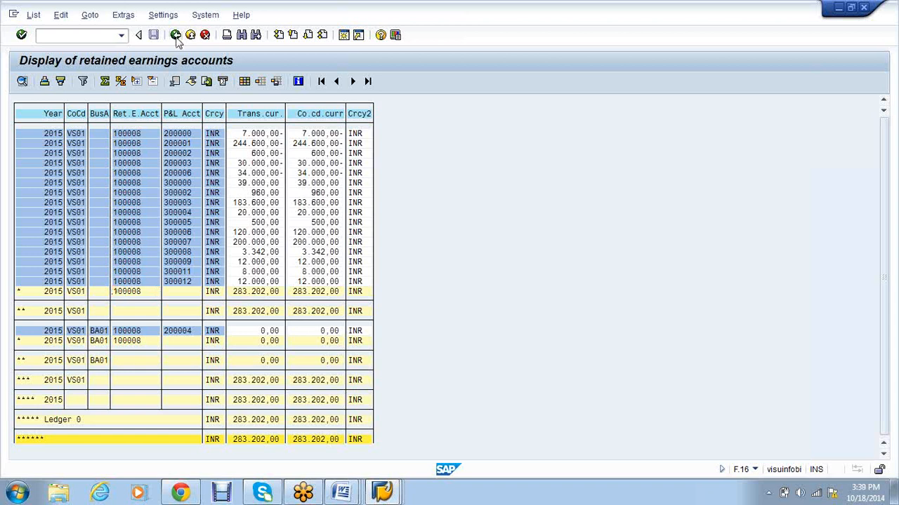
key("F3")
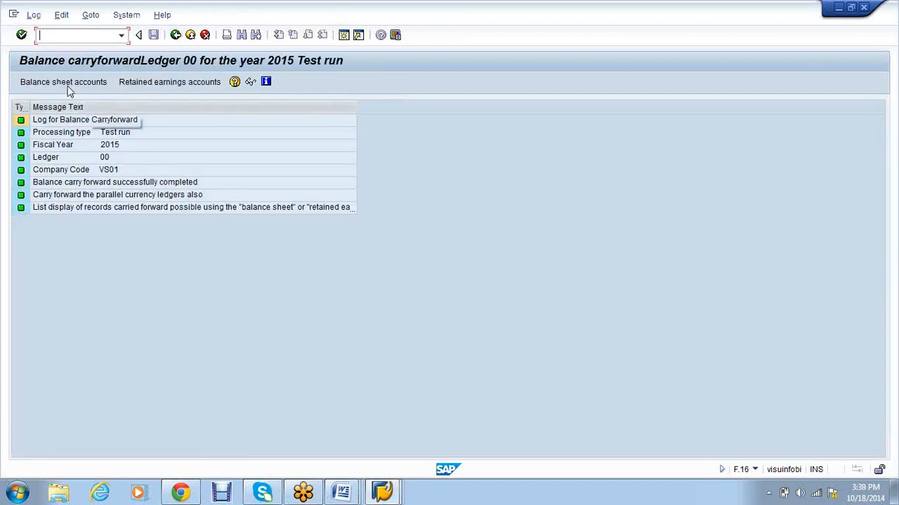
Step: Check the balance sheet accounts carried forward, consult the FICO notes, and return to SAP
left_click(66, 82)
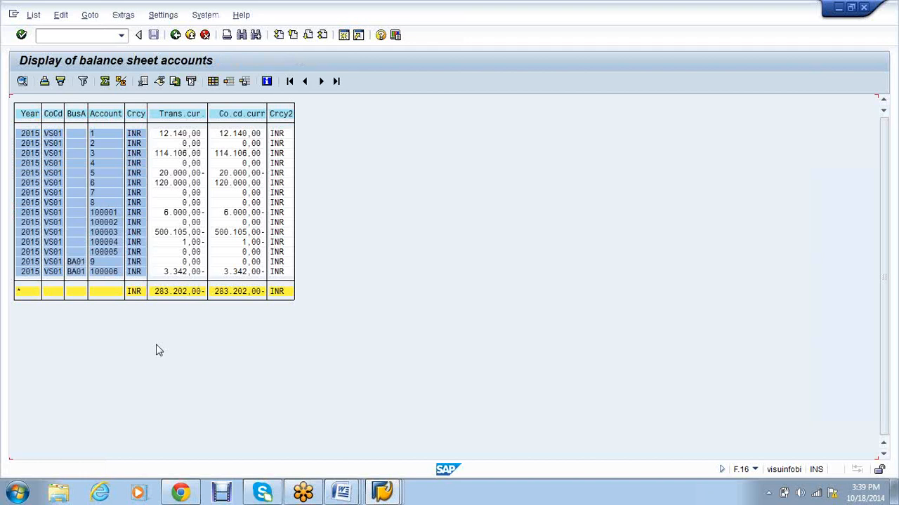
left_click(175, 35)
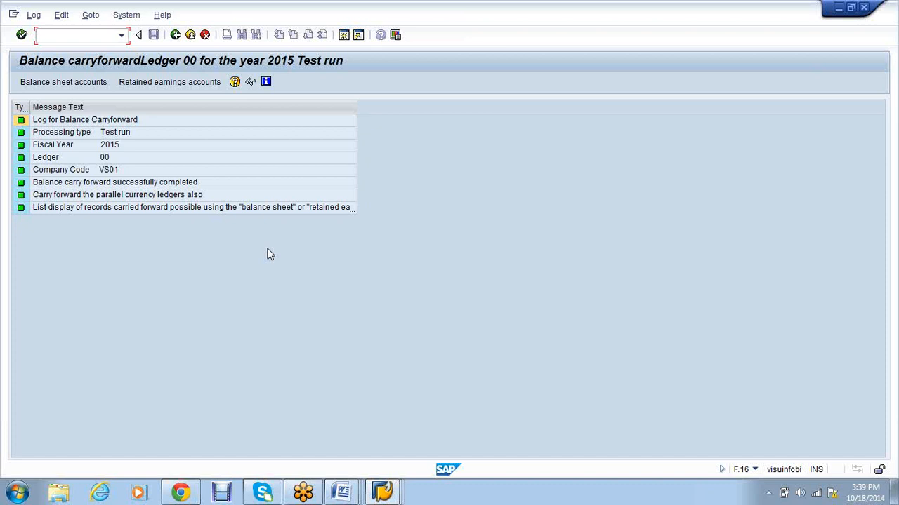
left_click(341, 492)
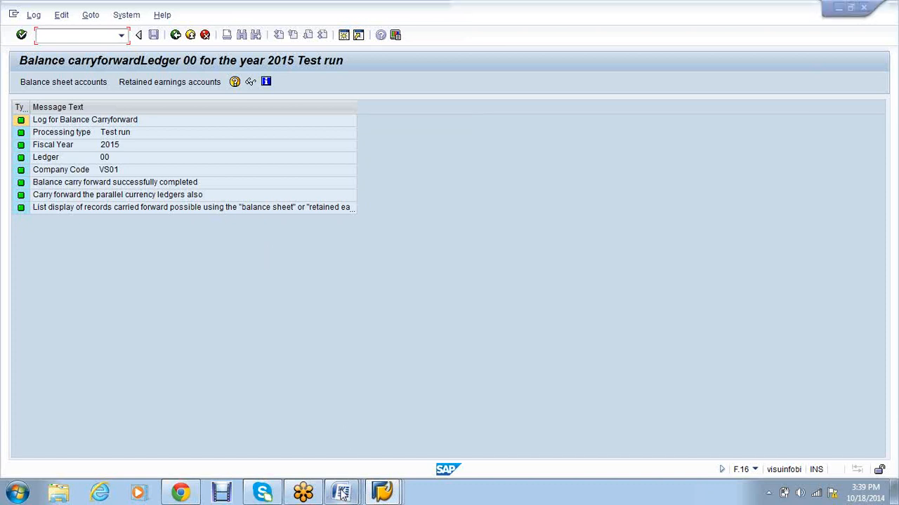
mouse_move(342, 492)
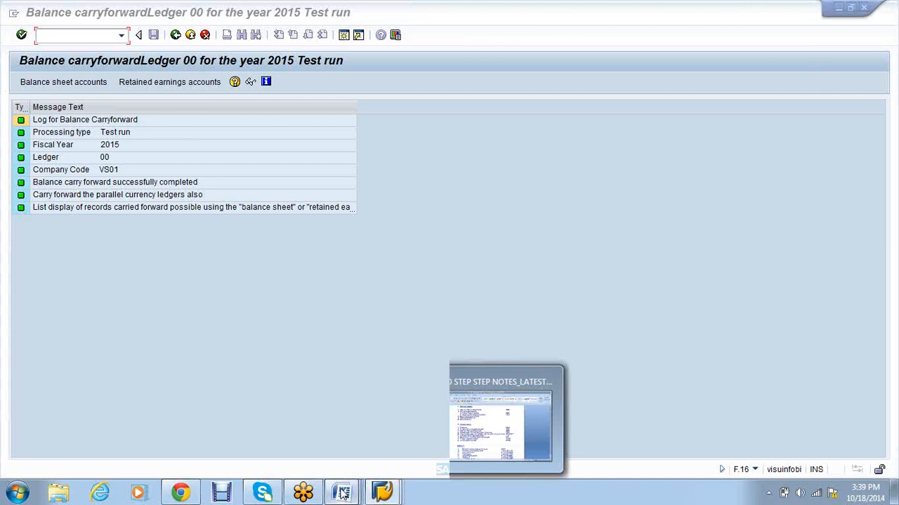
left_click(493, 433)
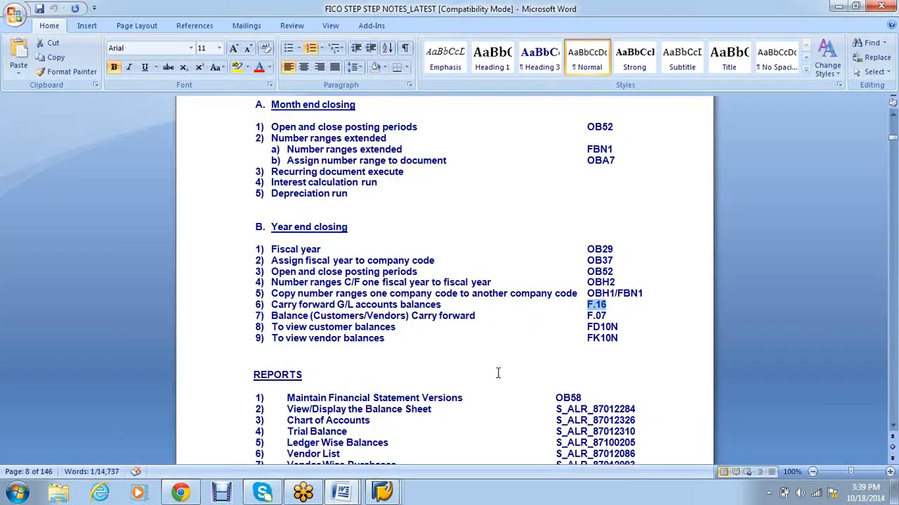
left_click(383, 491)
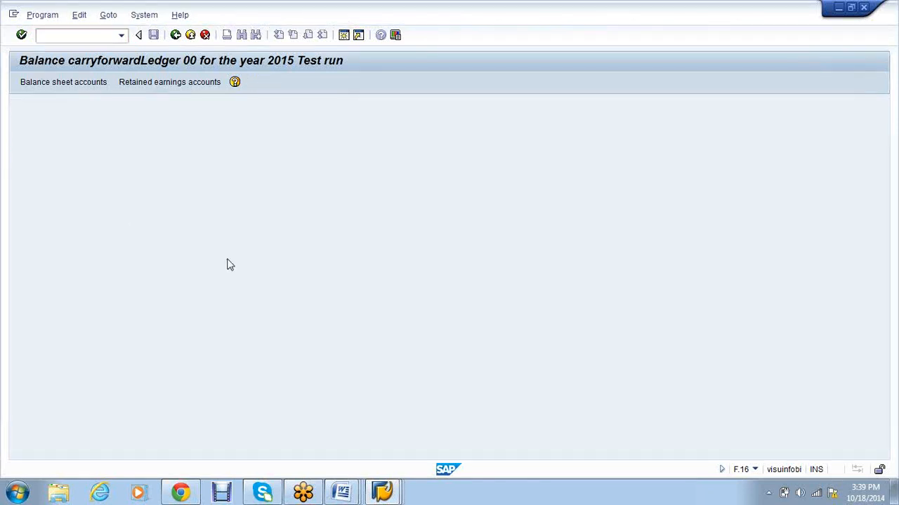
type("1")
key("Tab")
type("9999999999")
left_click(52, 197)
left_click(47, 313)
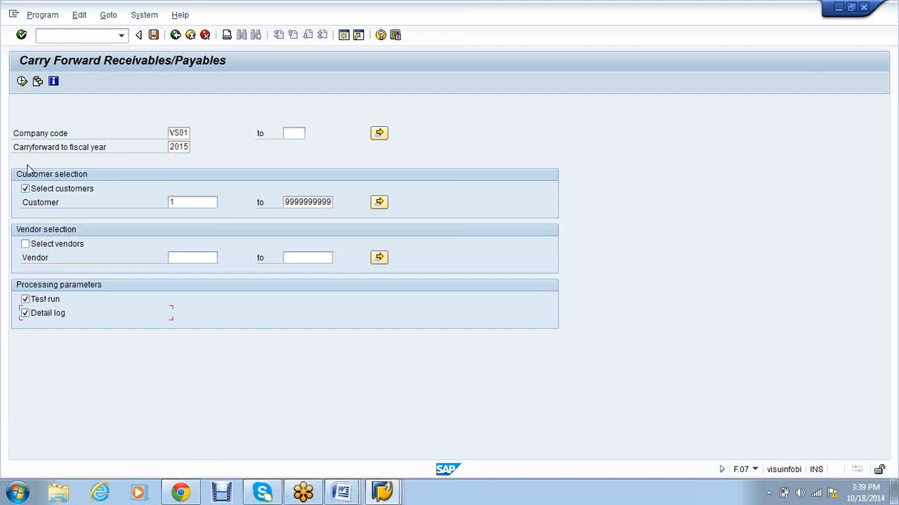
left_click(22, 81)
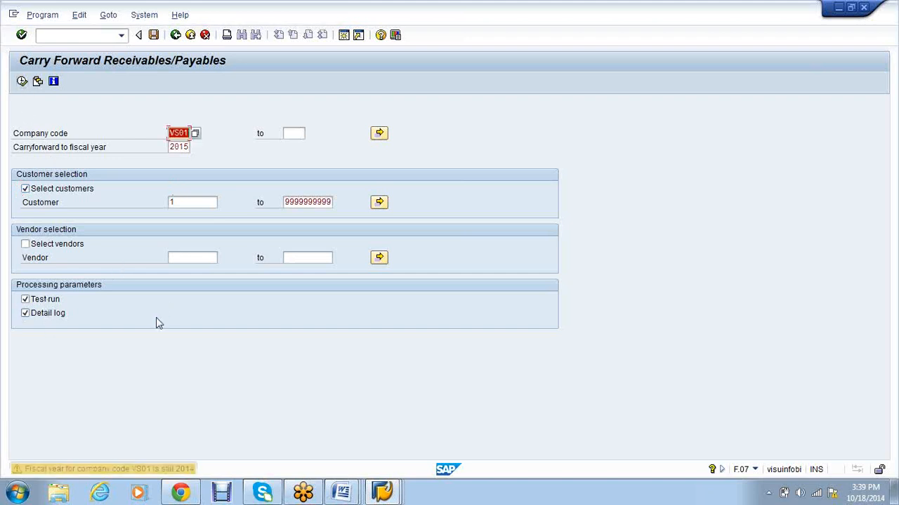
key("Return")
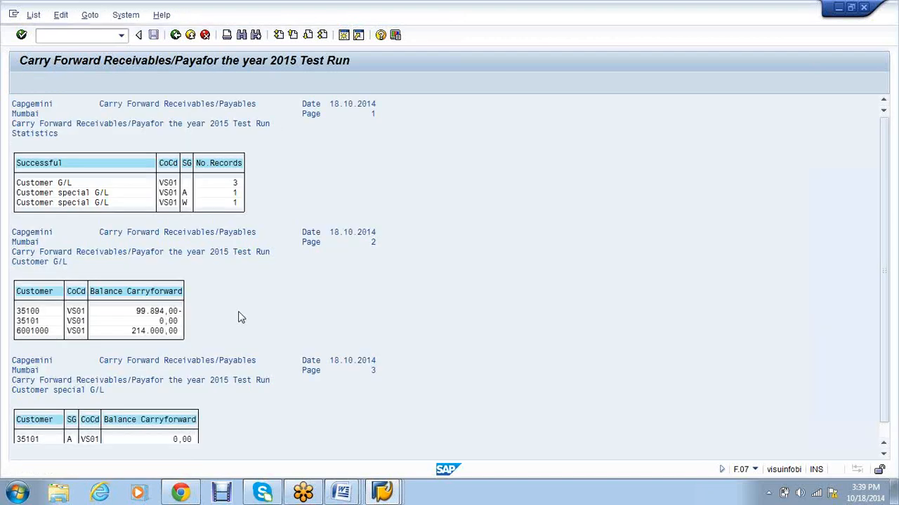
Step: Review the customer results, go back, and untick the customer selection
scroll(298, 336, "down", 2)
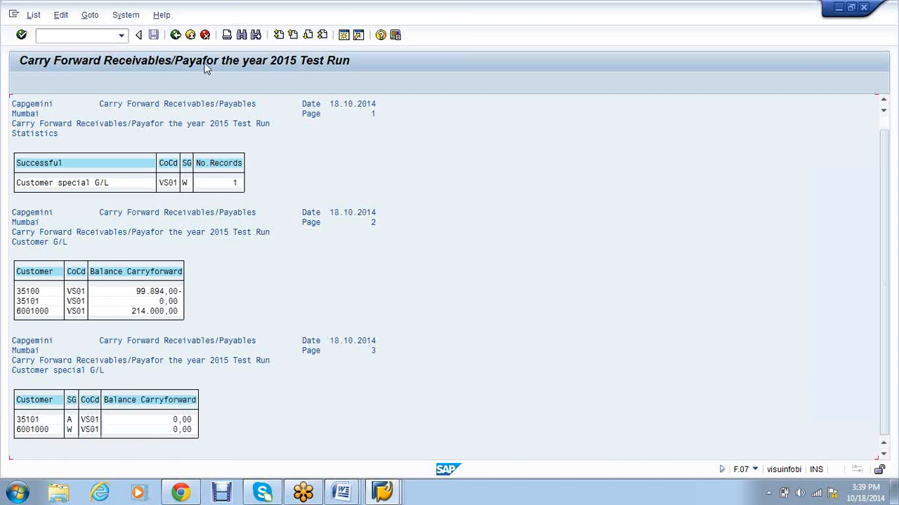
left_click(175, 34)
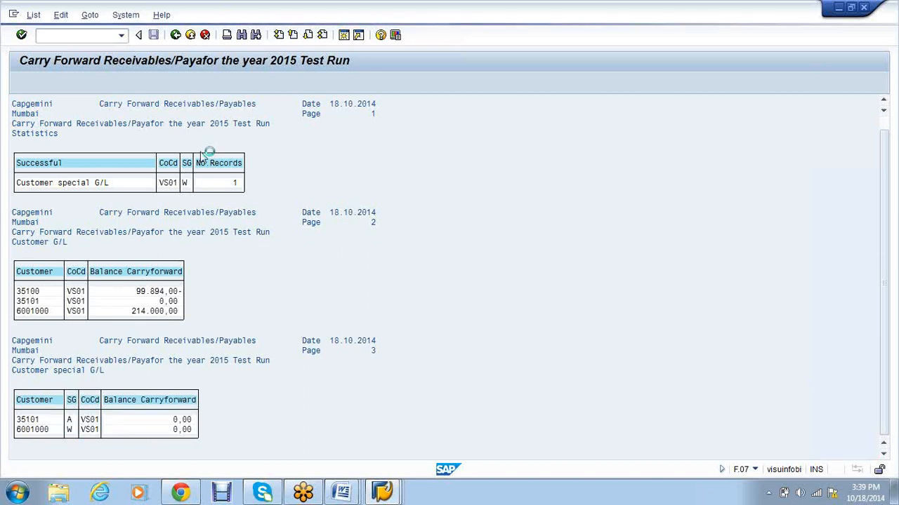
left_click(25, 188)
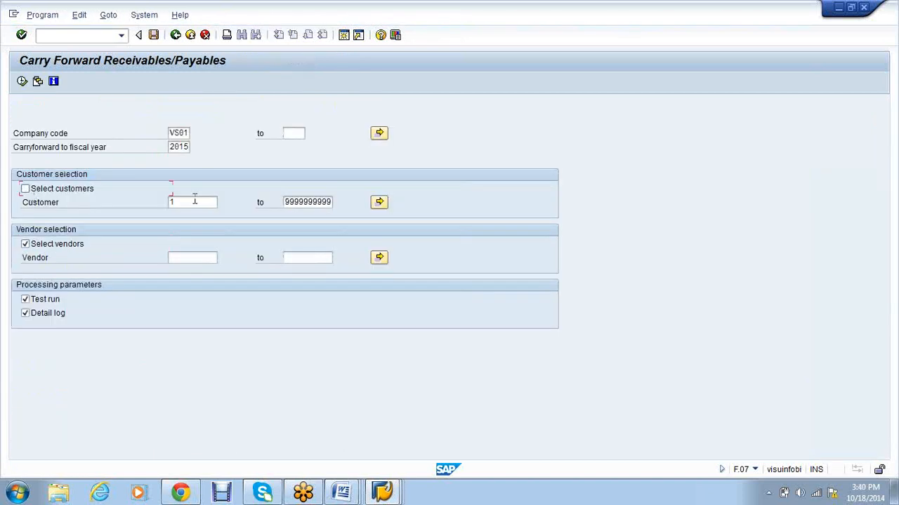
key("Delete")
left_click(200, 256)
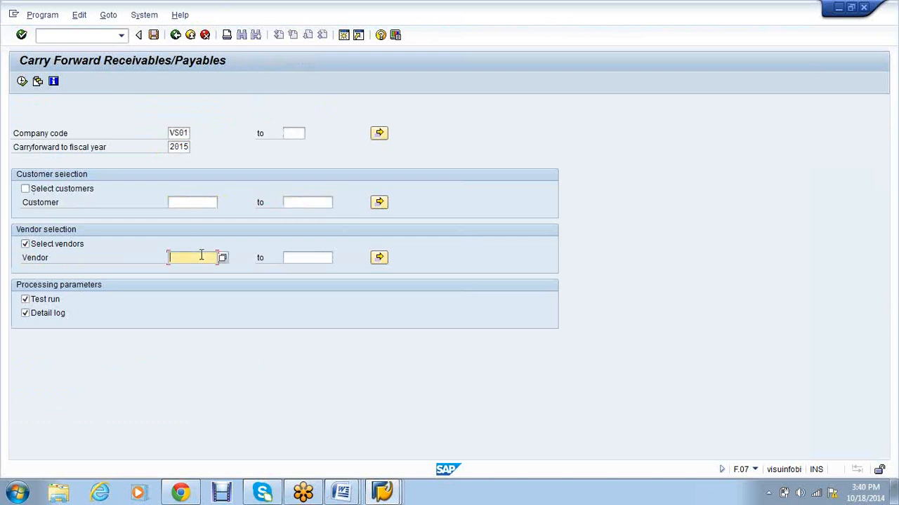
type("1")
key("Tab")
type("9999999999")
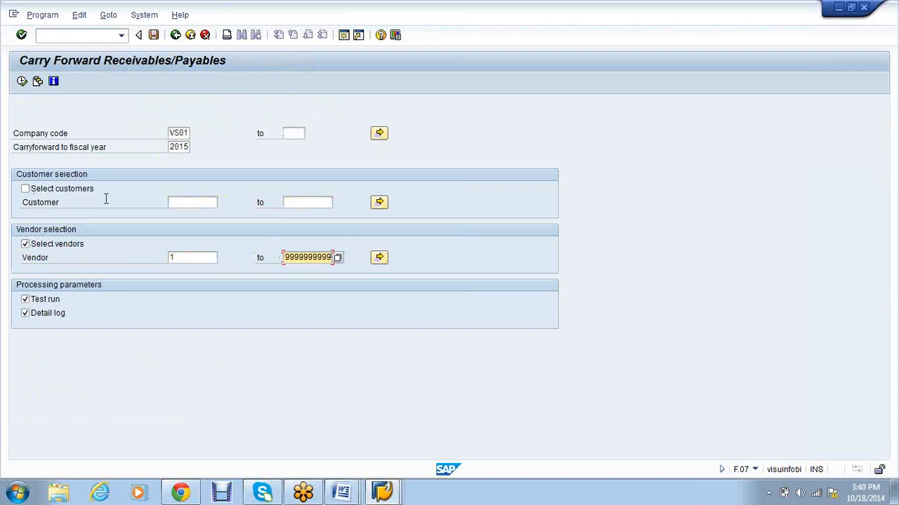
left_click(22, 81)
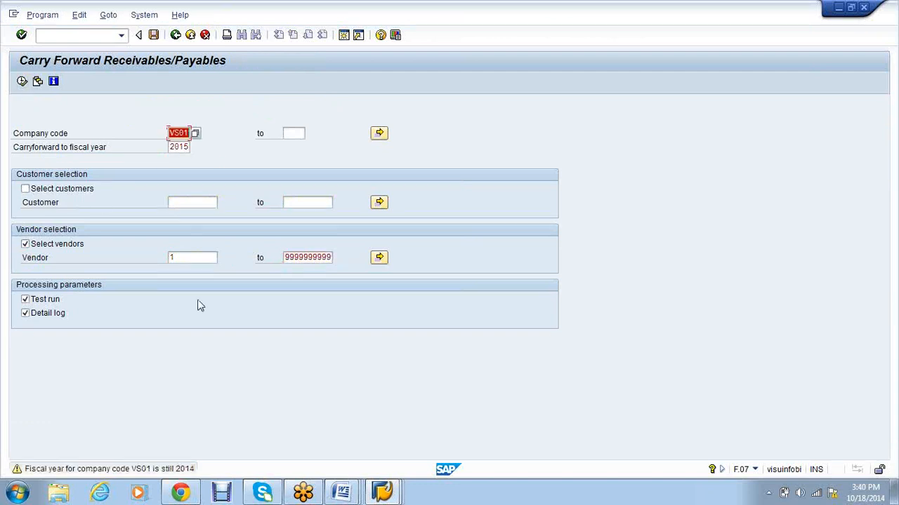
key("Return")
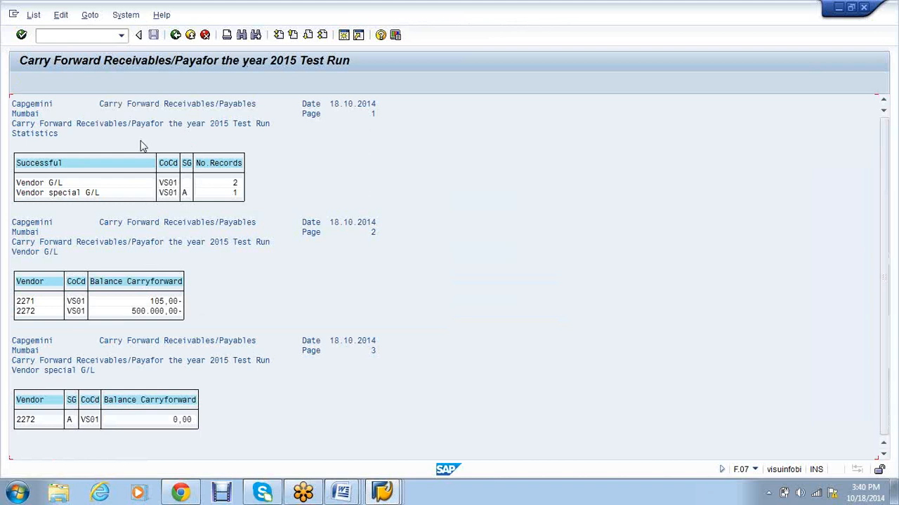
left_click(177, 37)
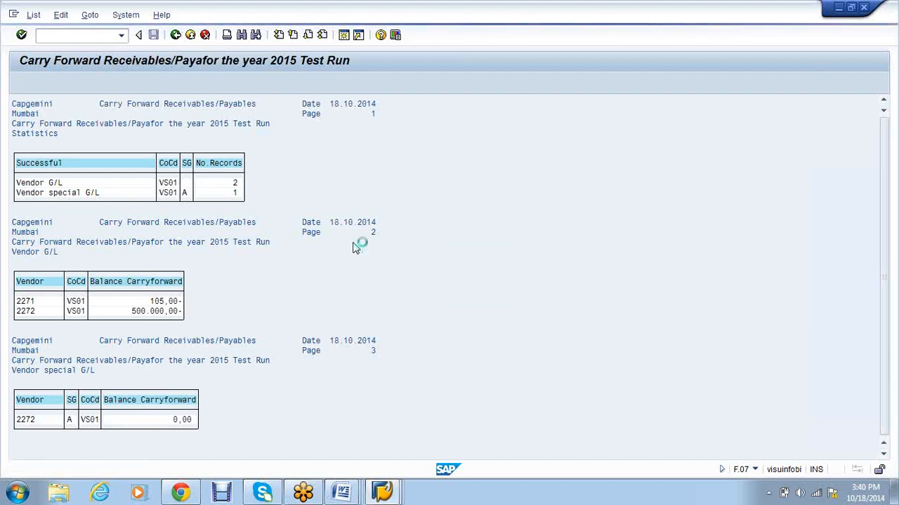
left_click(17, 494)
Step: Open D:\SAP Documents\FI\Asset accounting\3. Asset Accounting-User Manual\Year End Closing in Explorer
left_click(211, 295)
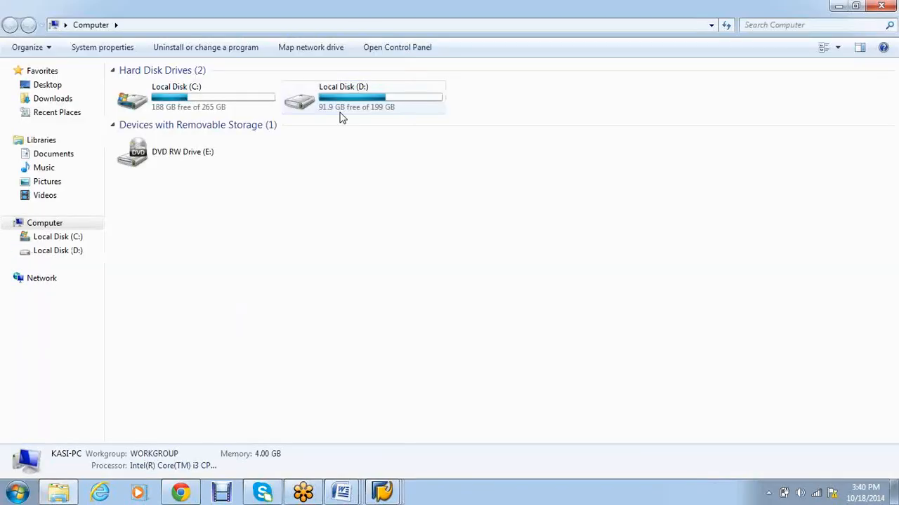
double_click(342, 118)
double_click(162, 169)
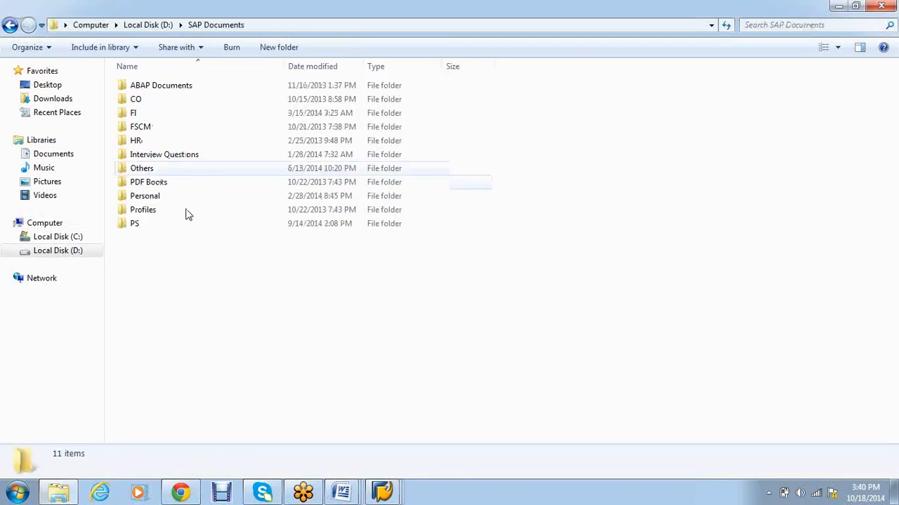
double_click(170, 116)
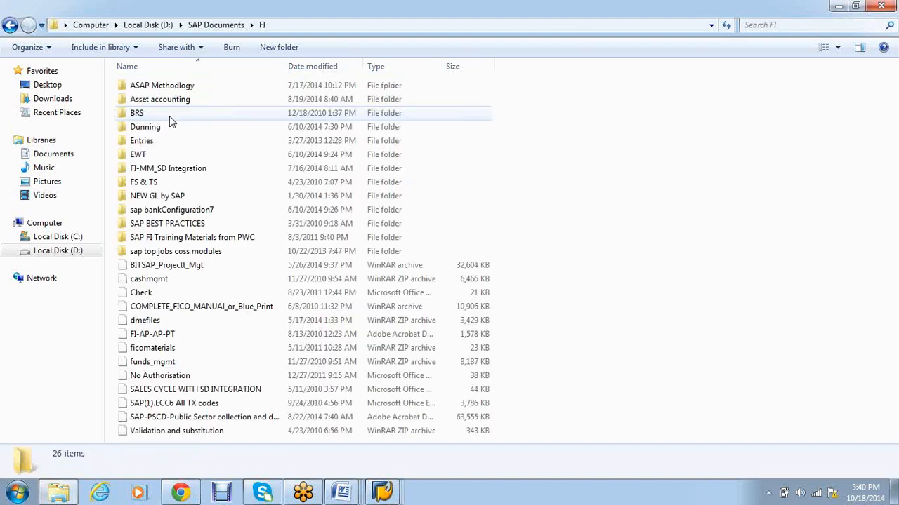
double_click(164, 99)
double_click(196, 114)
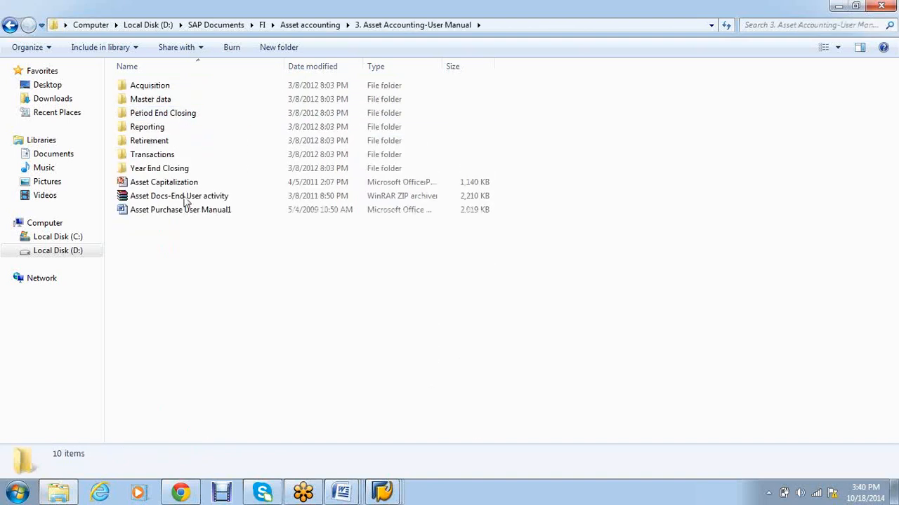
double_click(177, 170)
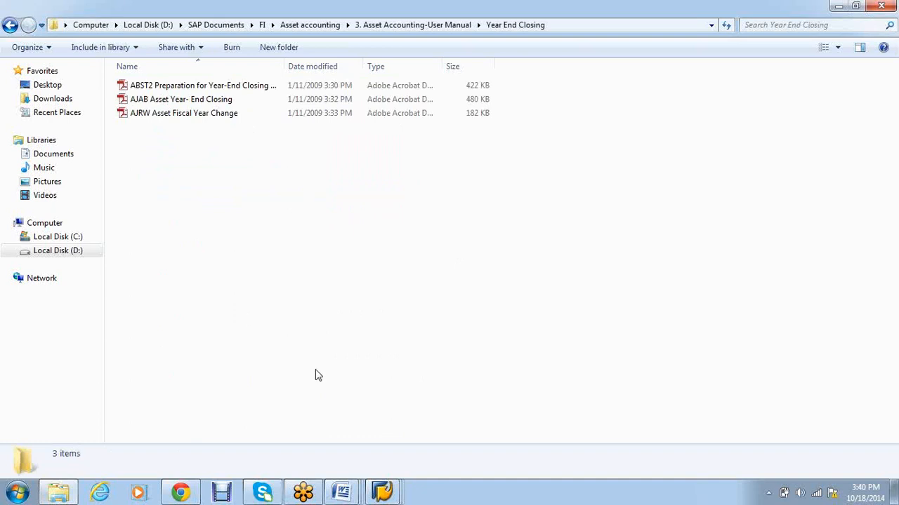
Step: Return to SAP and start G/L line item display with /NFBL3N
left_click(392, 498)
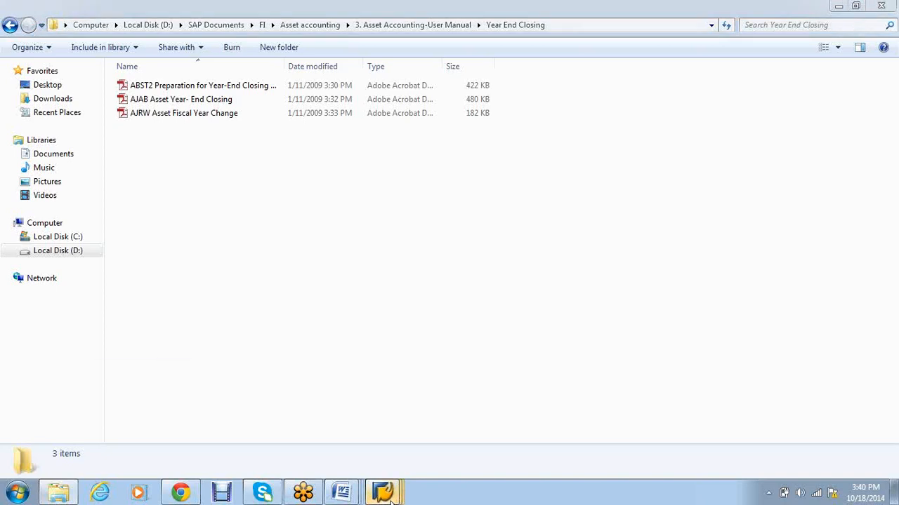
left_click(365, 464)
key("ctrl+slash")
type("/NFBL3N")
key("Return")
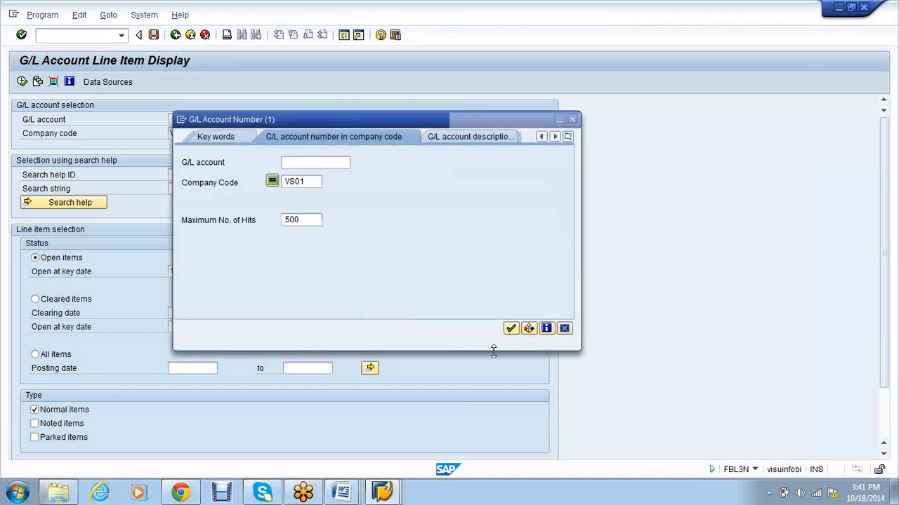
Step: List all items of G/L account 3 in VS01: 32 items, 114.106,00 INR open
left_click(511, 329)
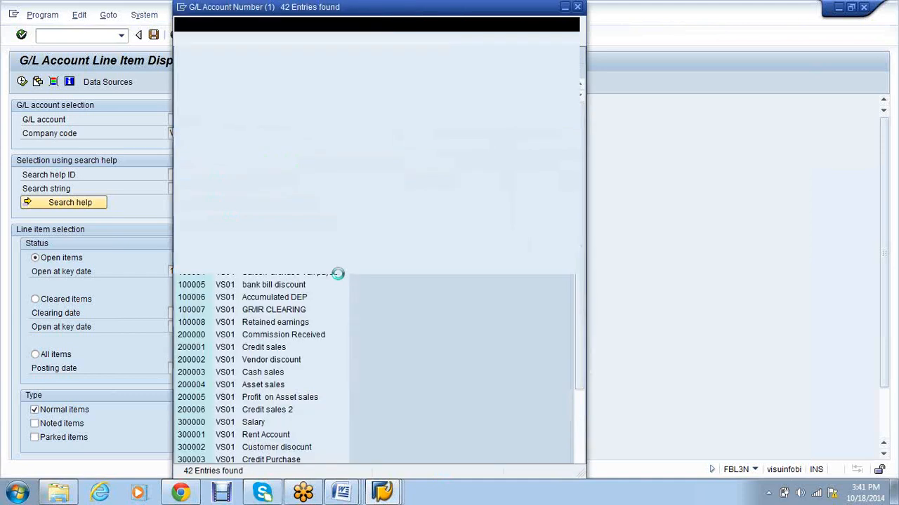
double_click(295, 113)
left_click(35, 355)
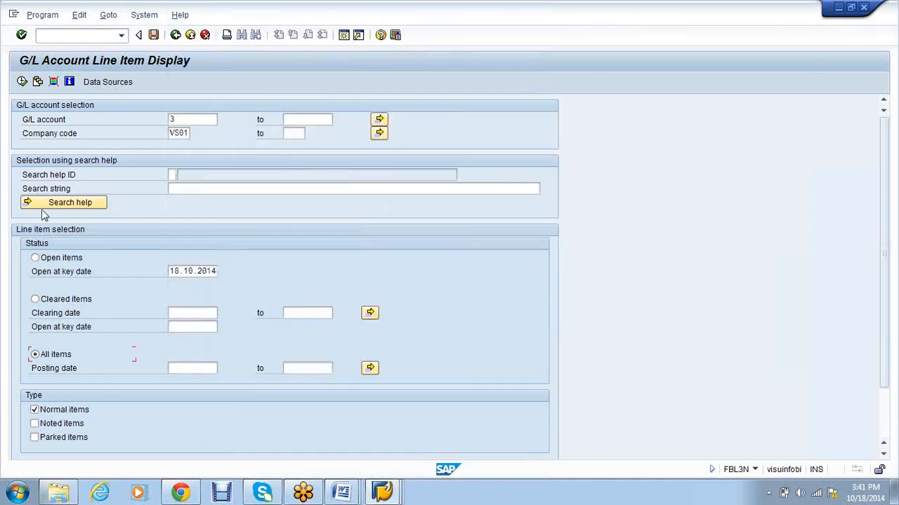
left_click(22, 82)
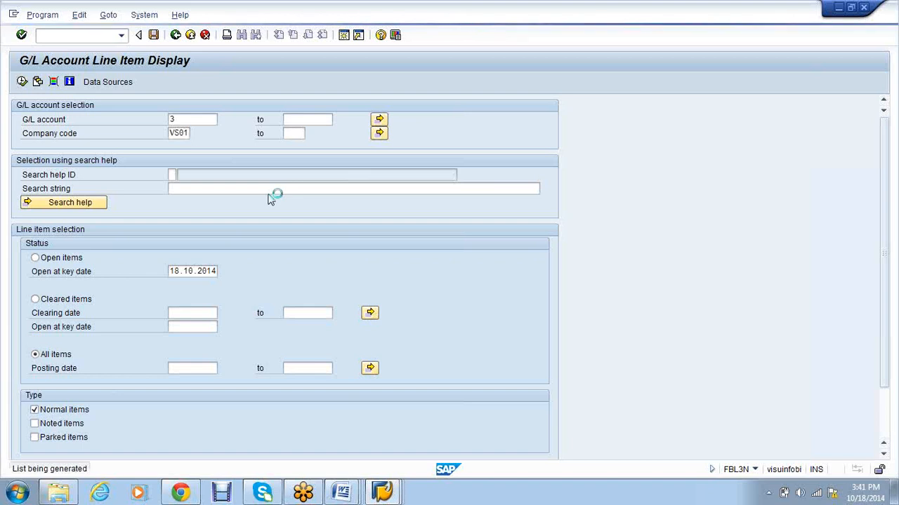
left_click(395, 495)
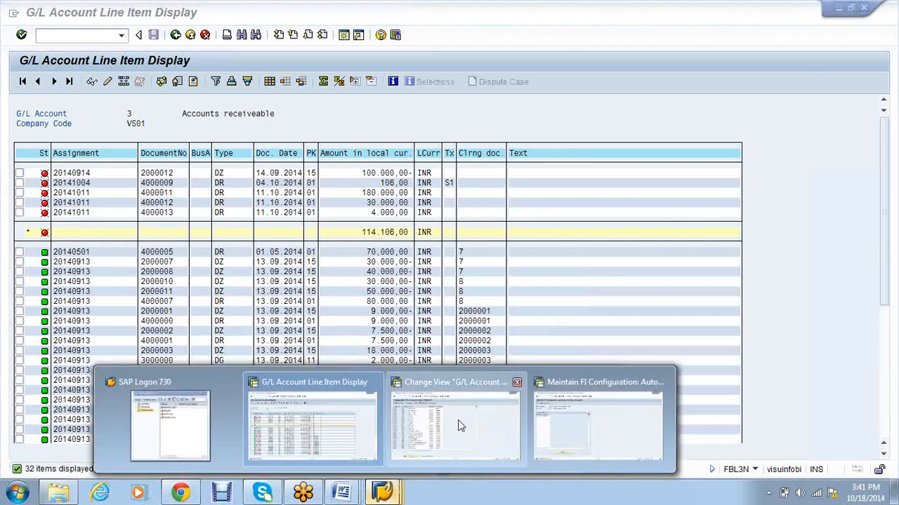
Step: In the account groups window, start the FBL3N G/L line item display
left_click(459, 426)
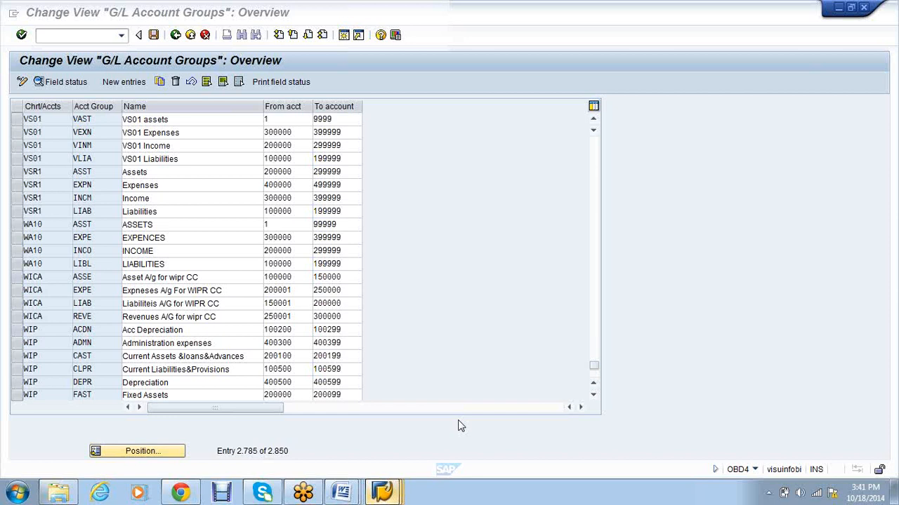
left_click(71, 35)
type("/nfbl3n")
key("Return")
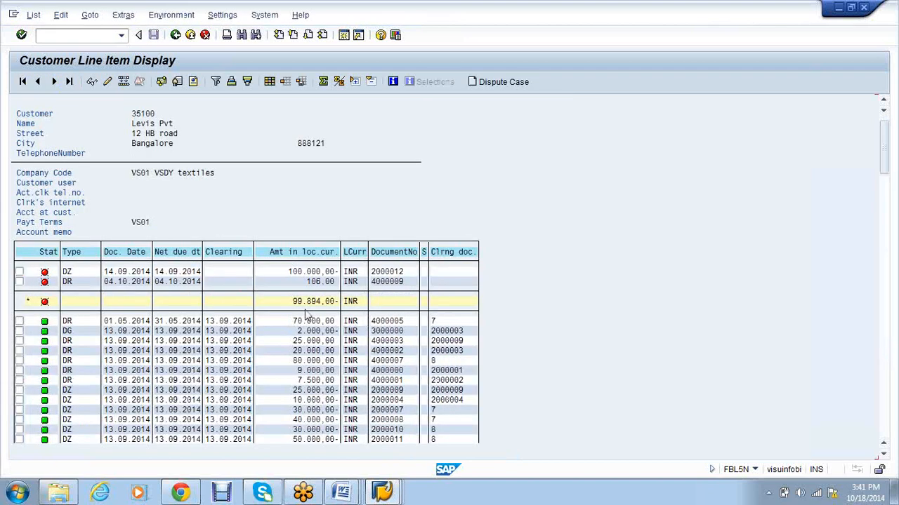
Step: Scroll the line item list down to account 3's 114.106,00 total
scroll(307, 316, "down", 1)
scroll(307, 316, "down", 1)
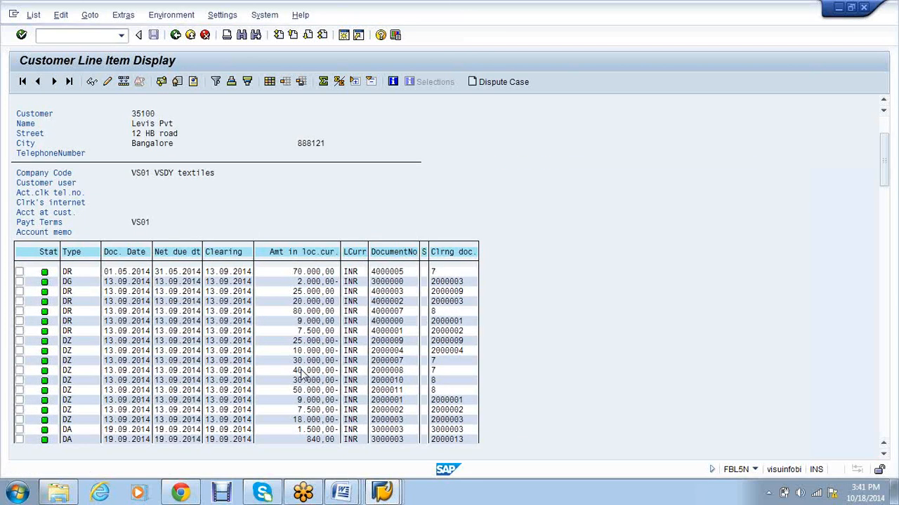
scroll(302, 375, "down", 1)
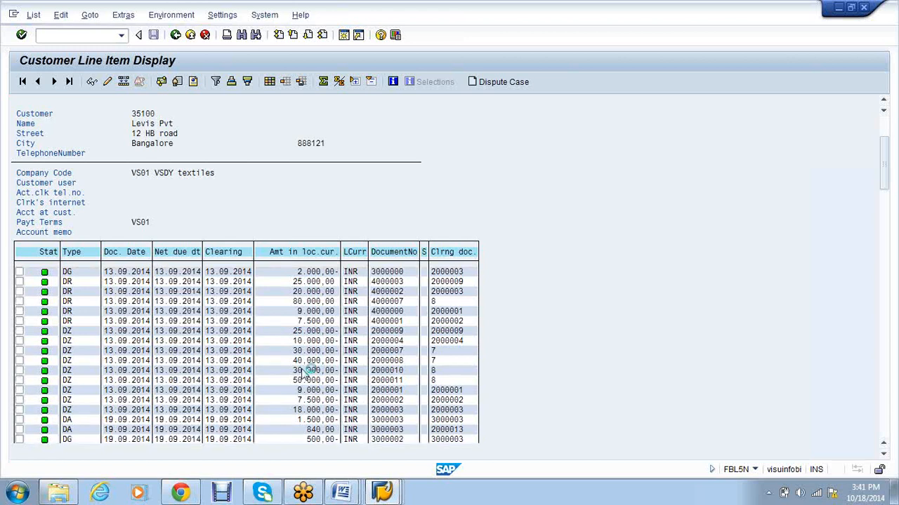
scroll(304, 372, "down", 1)
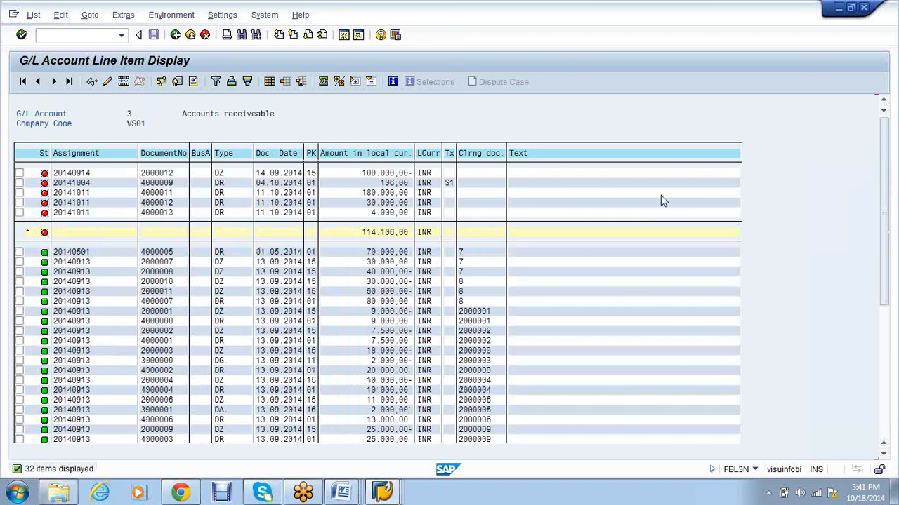
scroll(661, 202, "down", 1)
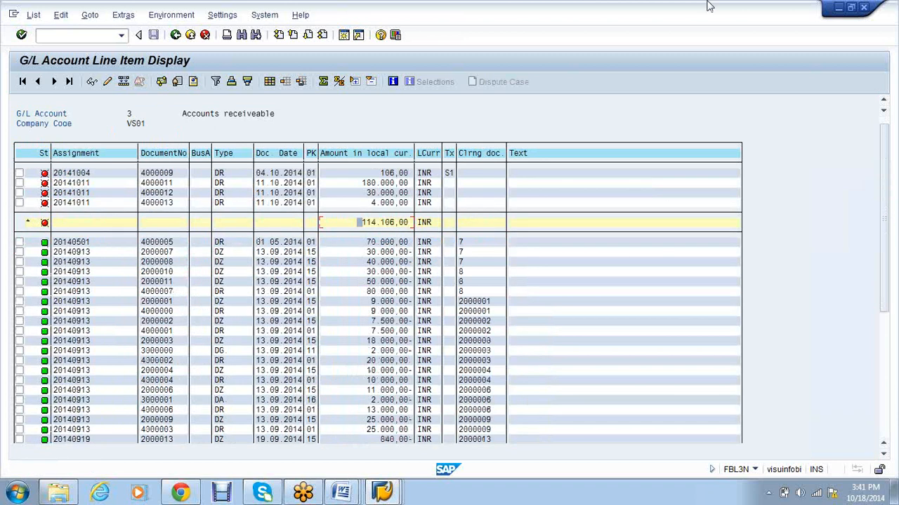
left_click(888, 208)
left_click(887, 208)
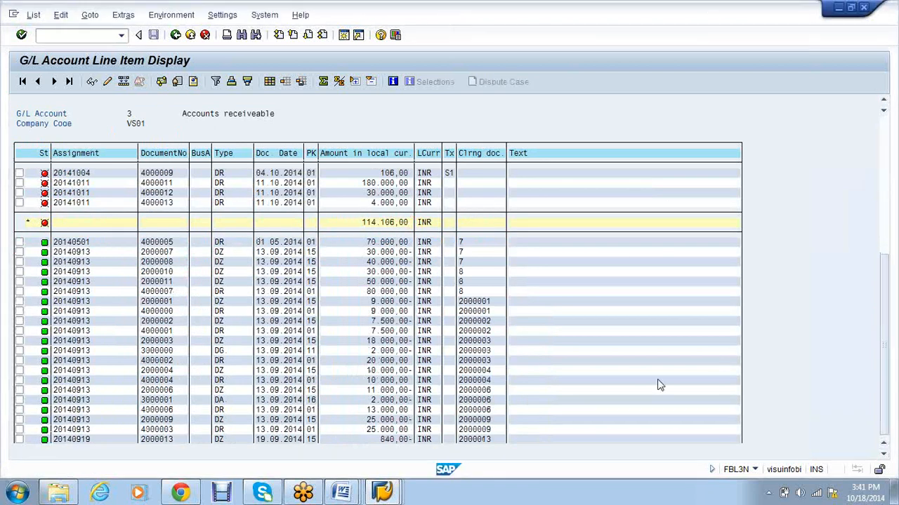
scroll(660, 385, "down", 6)
left_click(403, 354)
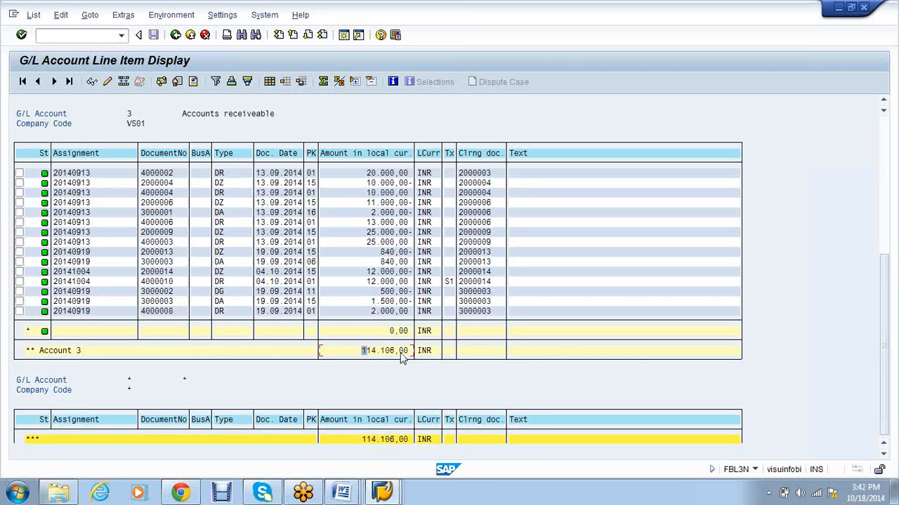
Step: Compare the customer's open items (99.894,00-) with account 3's line items, then enter /NFD10N
key("alt+Tab")
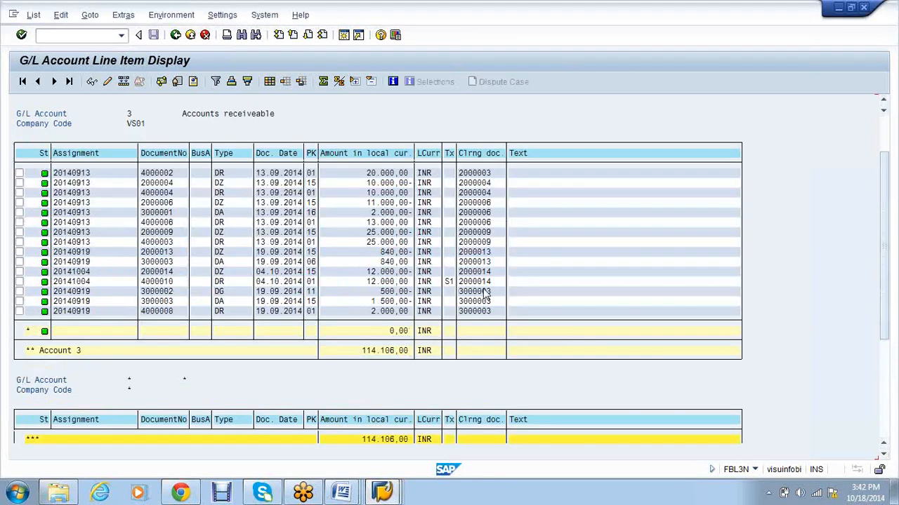
scroll(484, 294, "up", 5)
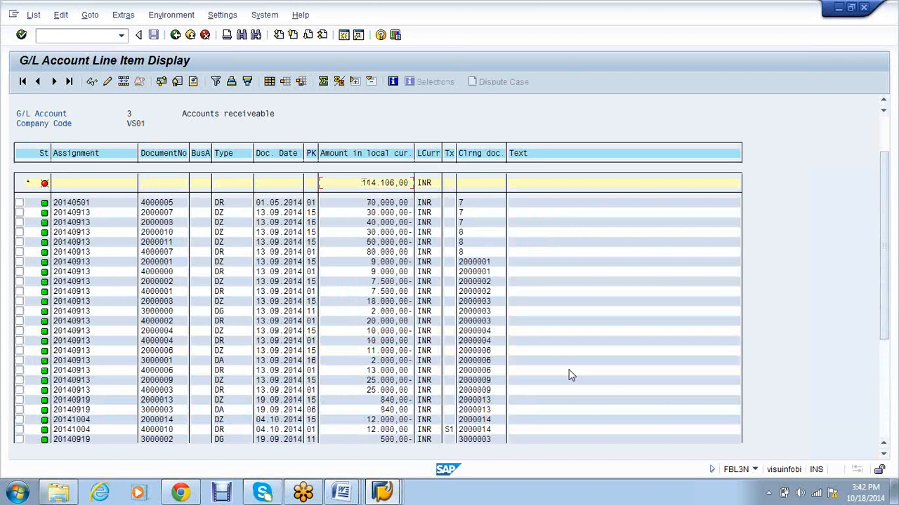
left_click(399, 488)
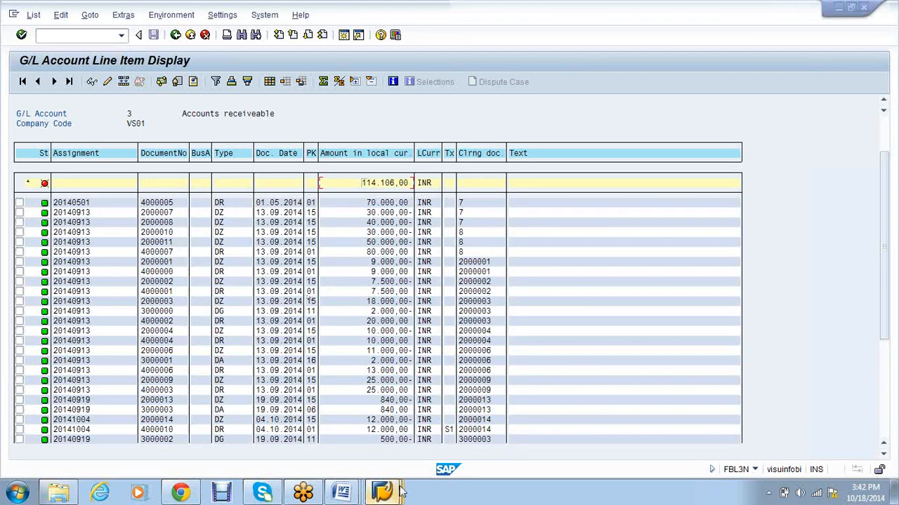
mouse_move(400, 493)
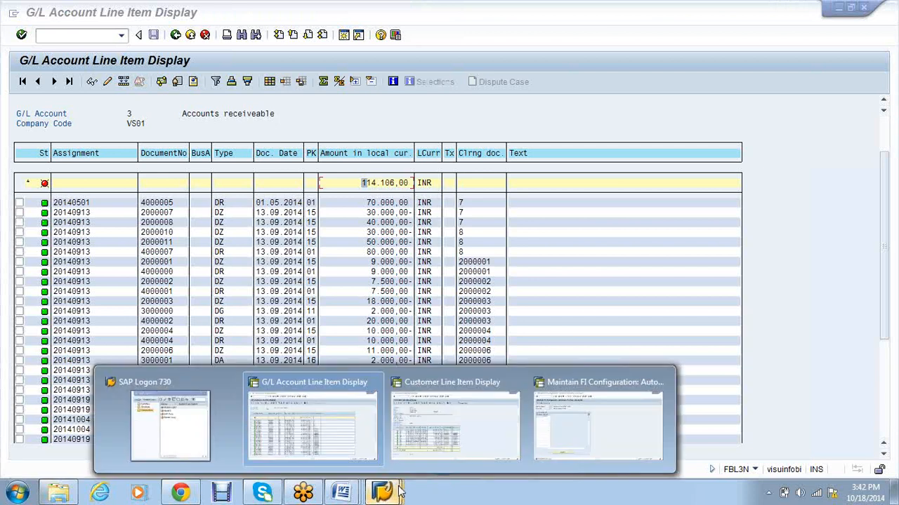
left_click(519, 421)
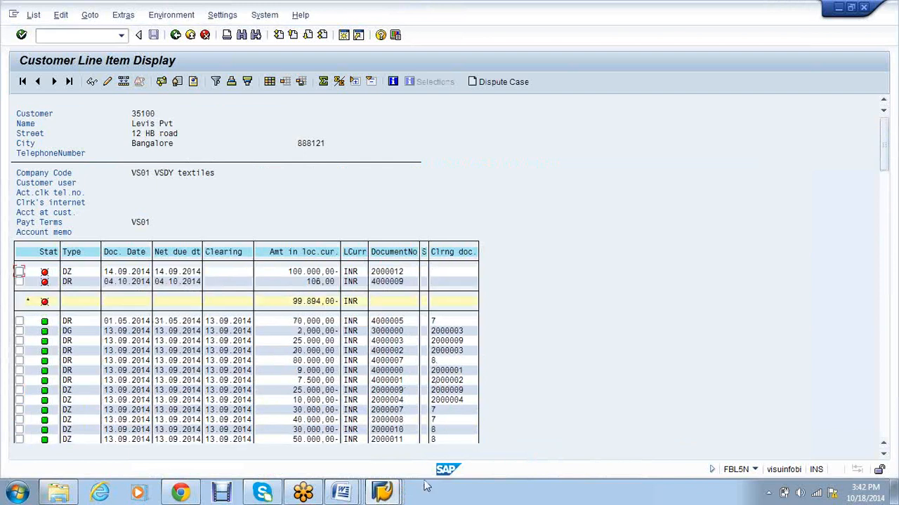
left_click(384, 495)
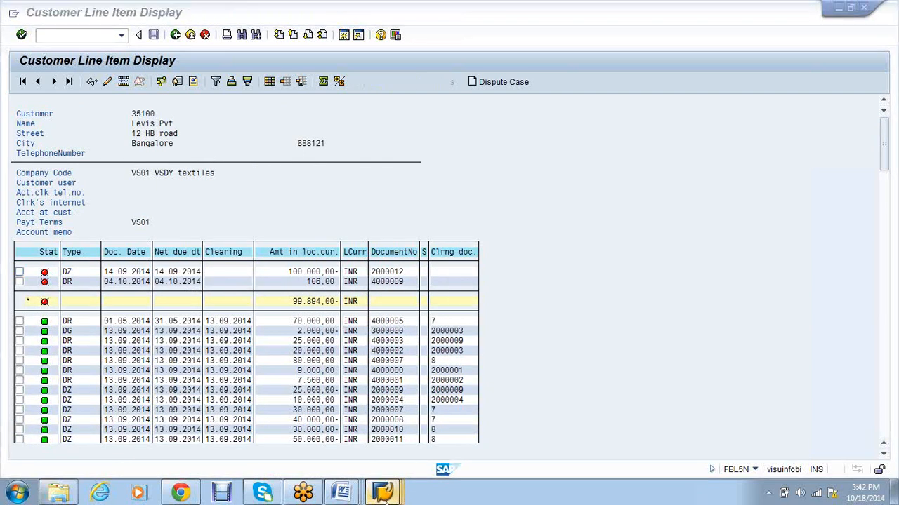
mouse_move(385, 500)
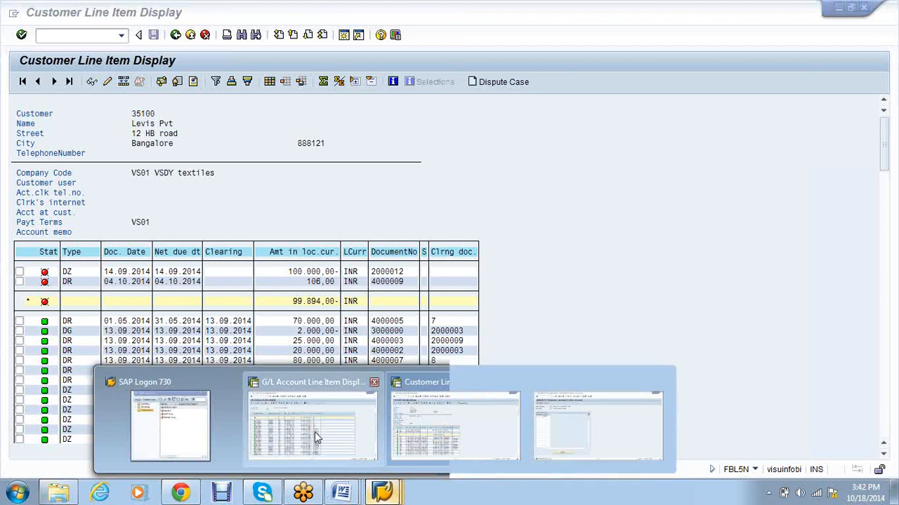
left_click(315, 431)
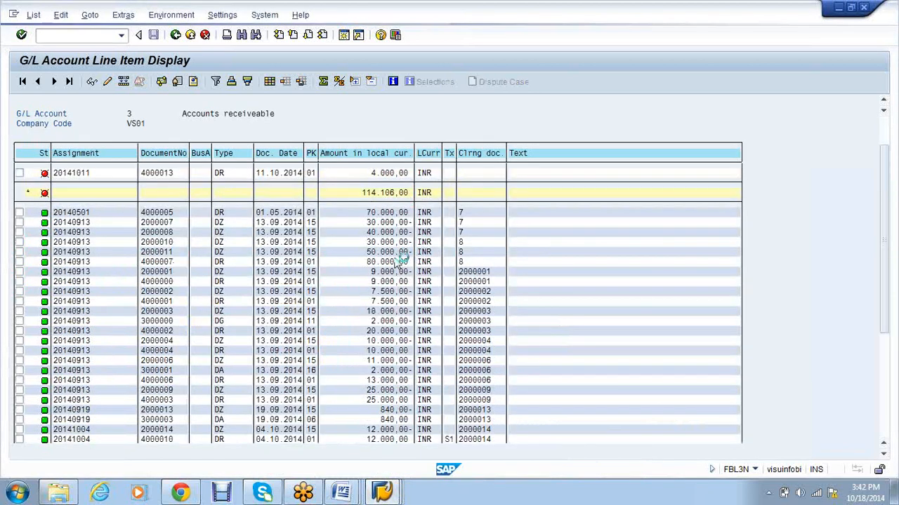
scroll(395, 261, "up", 4)
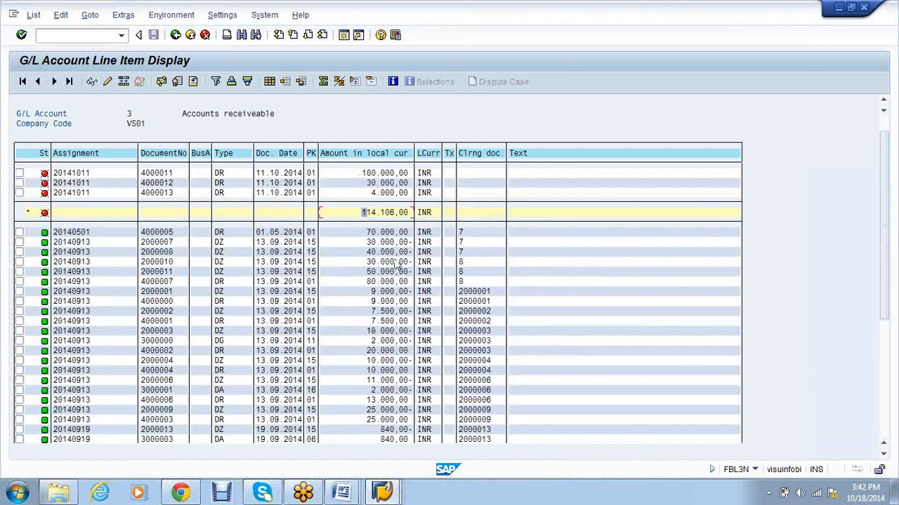
left_click(382, 492)
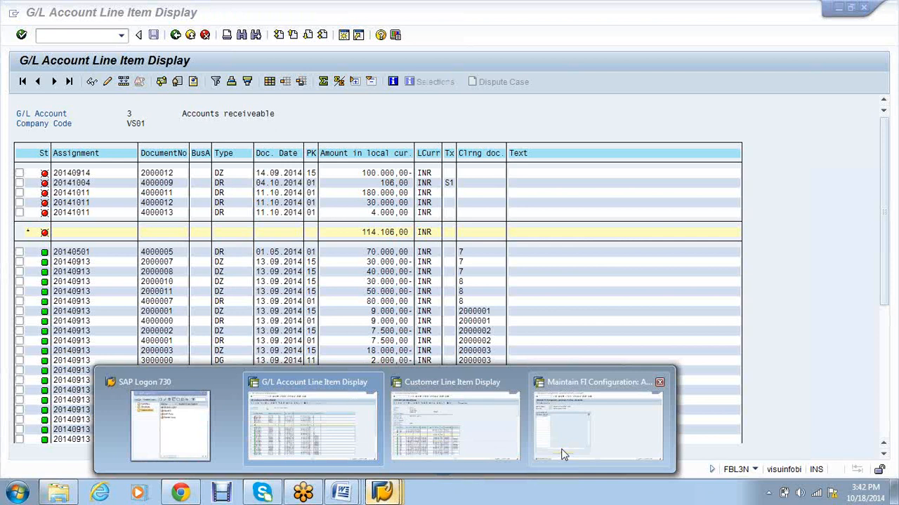
left_click(562, 455)
type("/NFD10N")
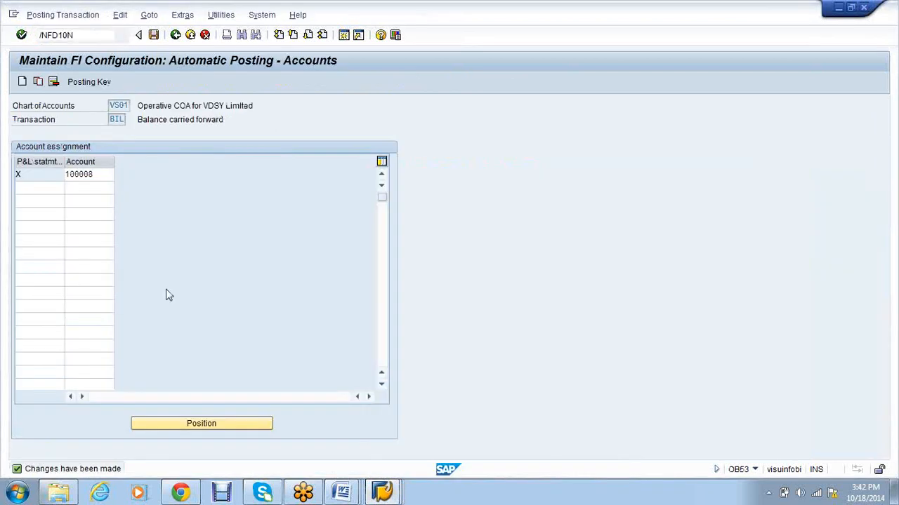
key("Return")
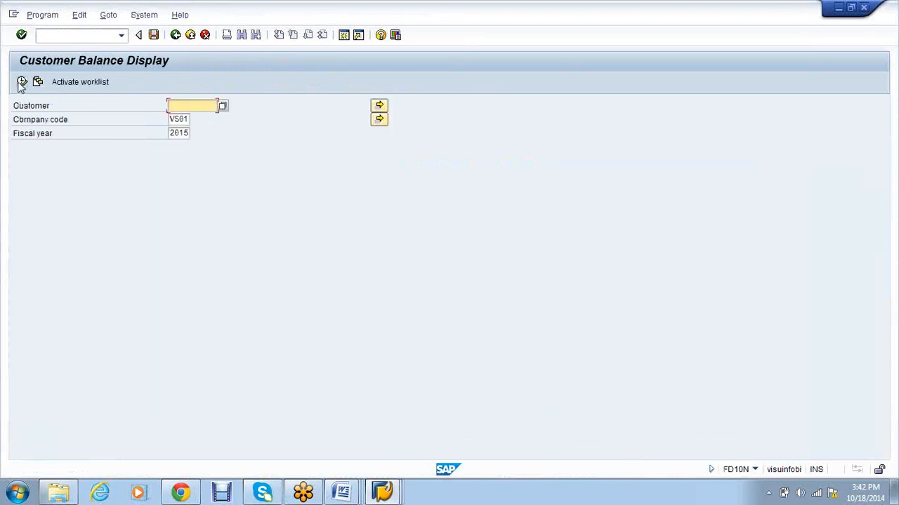
key("Return")
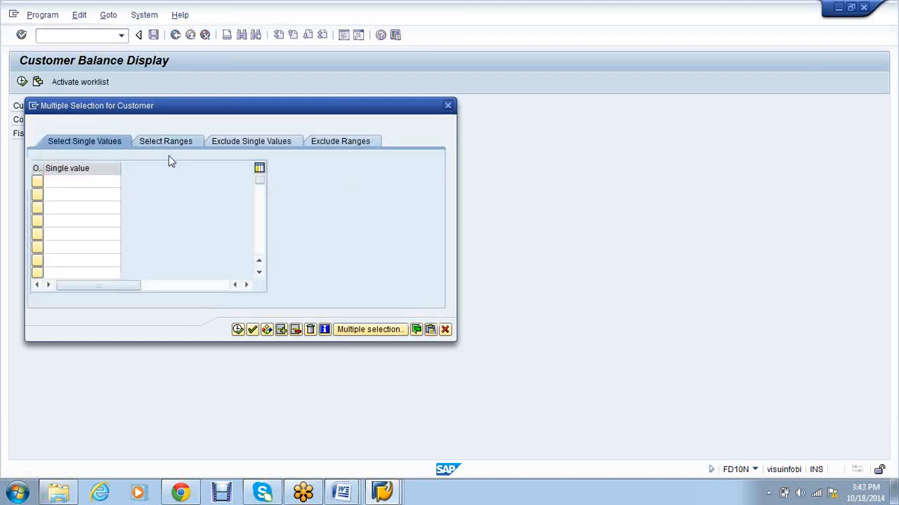
left_click(164, 141)
type("1")
key("Tab")
type("999999999999999")
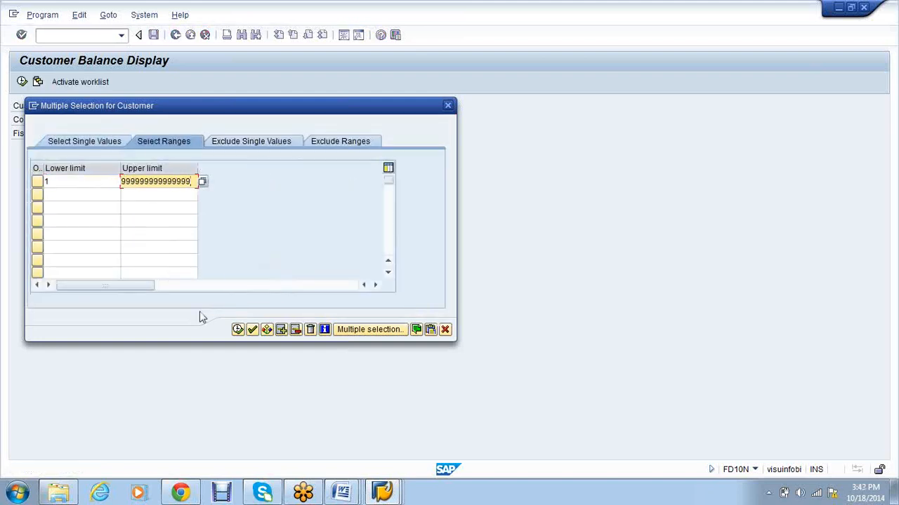
left_click(237, 329)
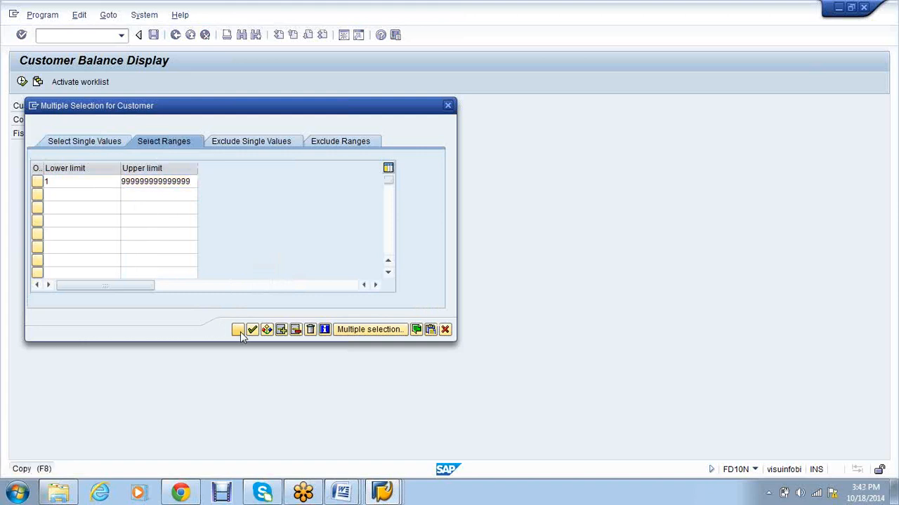
left_click(22, 82)
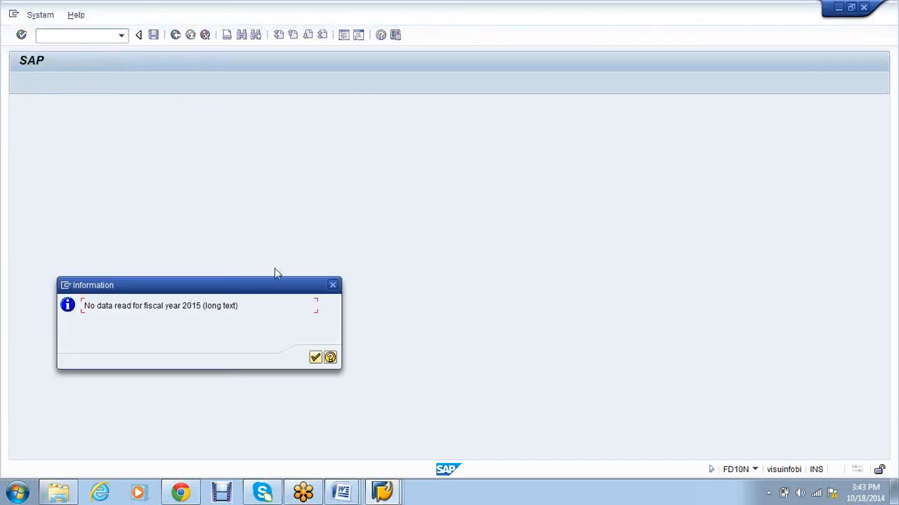
left_click(315, 357)
left_click(24, 82)
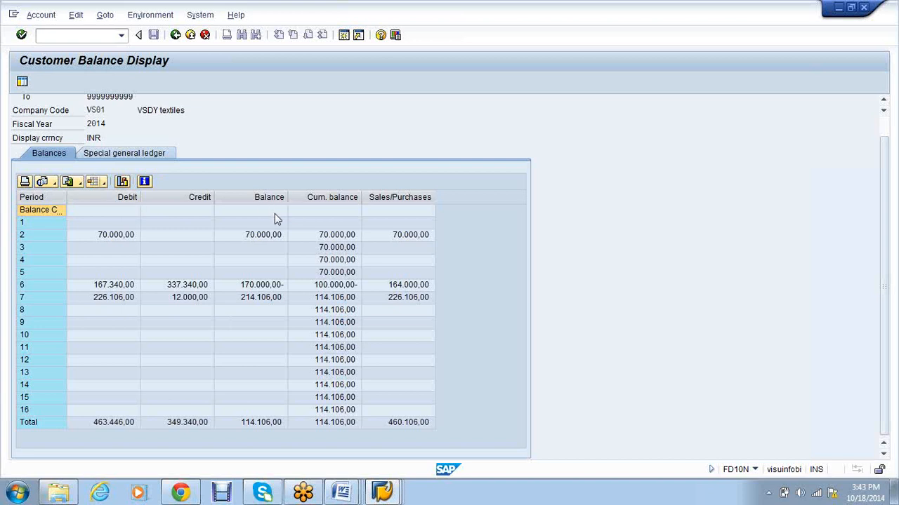
left_click(390, 494)
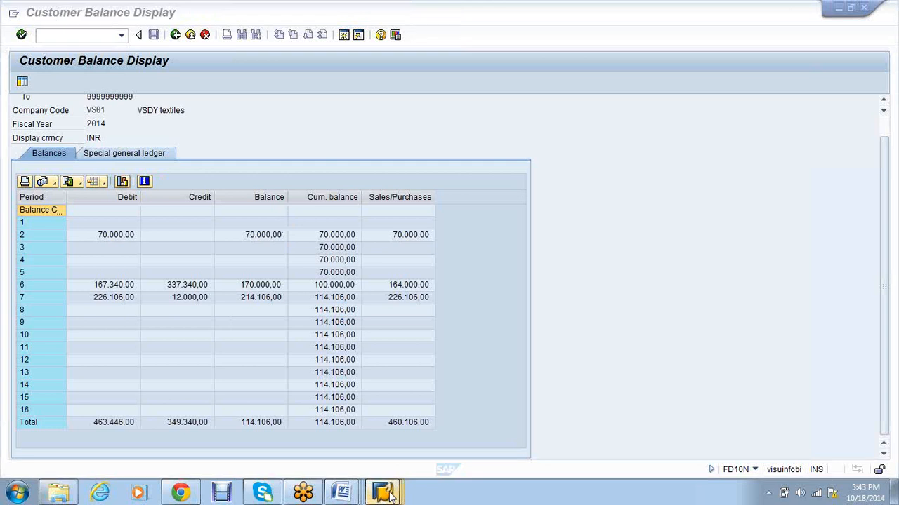
Step: Check account 3's line item list down to its 114.106,00 total
mouse_move(390, 494)
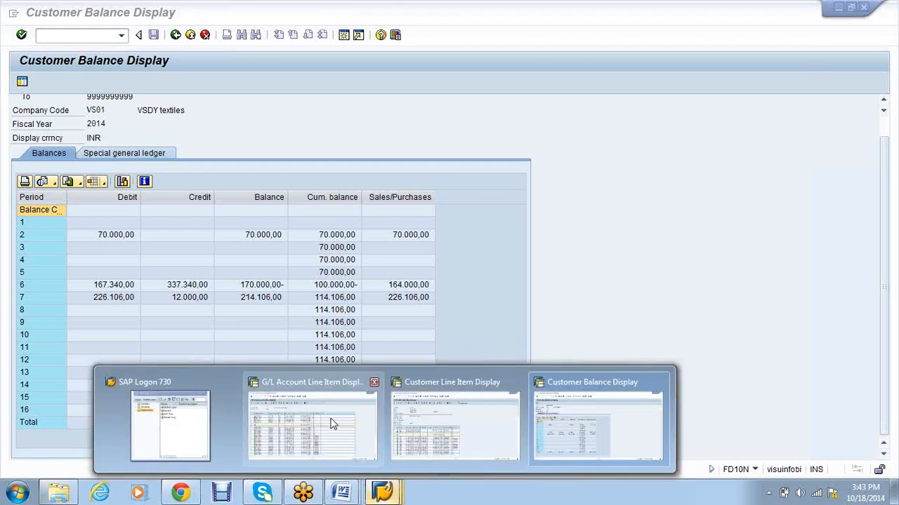
left_click(333, 424)
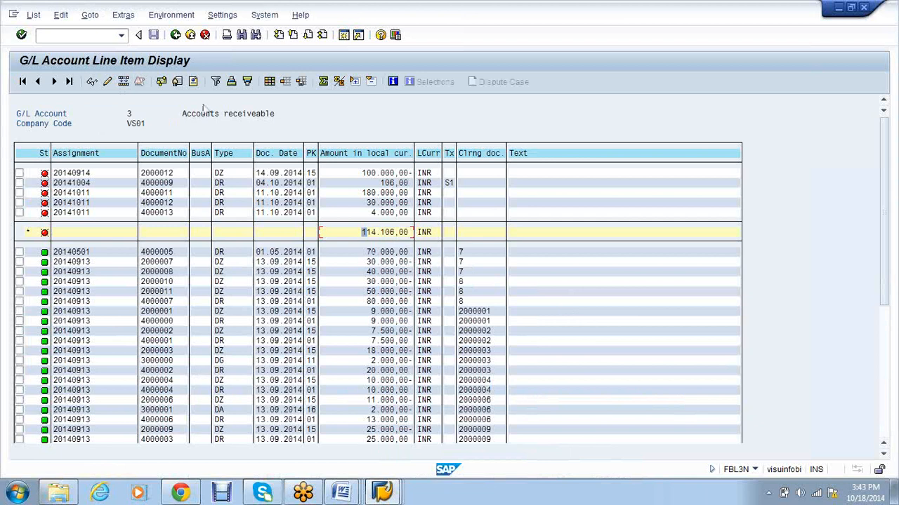
key("alt+Tab")
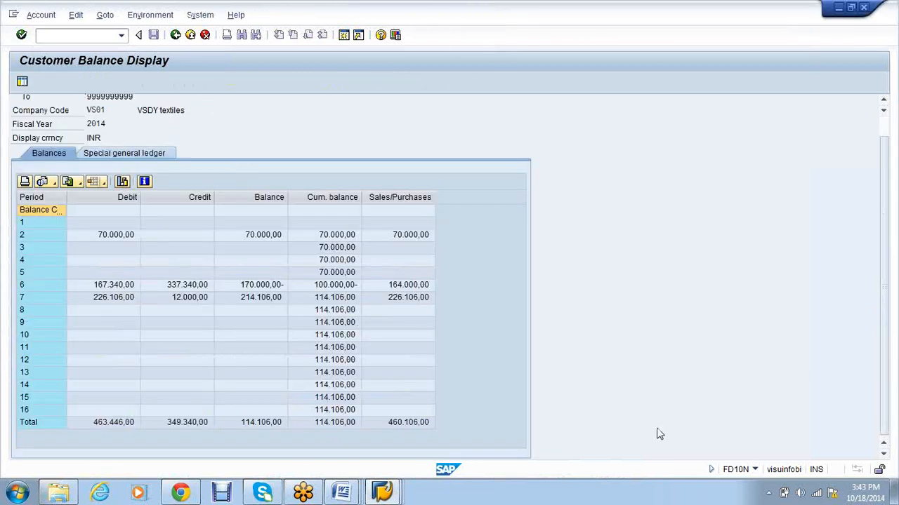
key("alt+Tab")
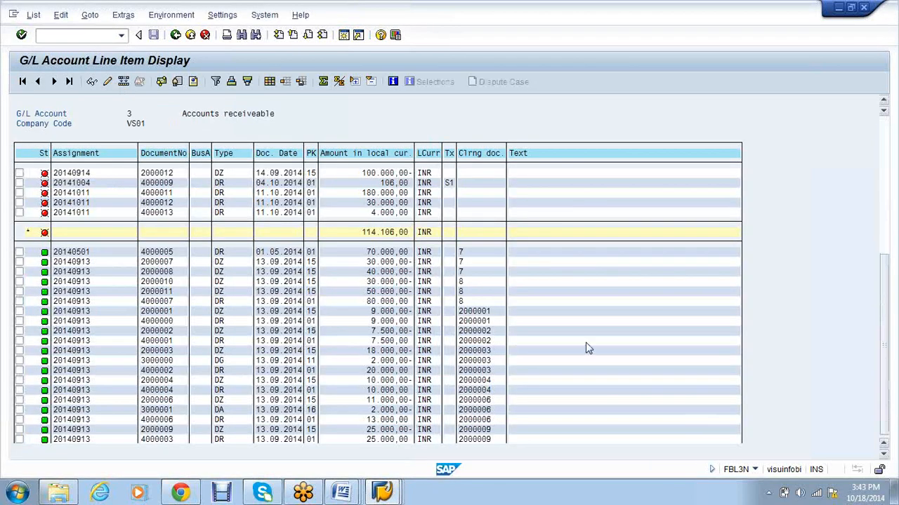
scroll(588, 348, "down", 5)
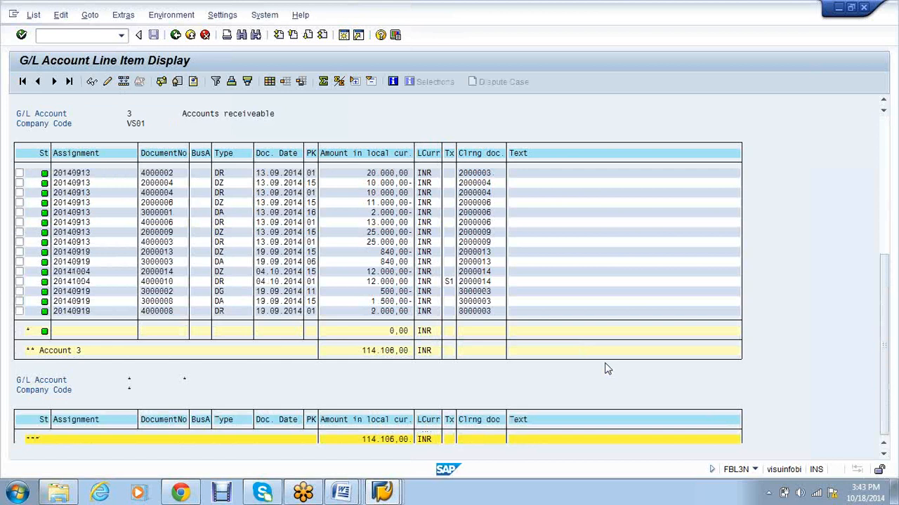
scroll(608, 368, "up", 1)
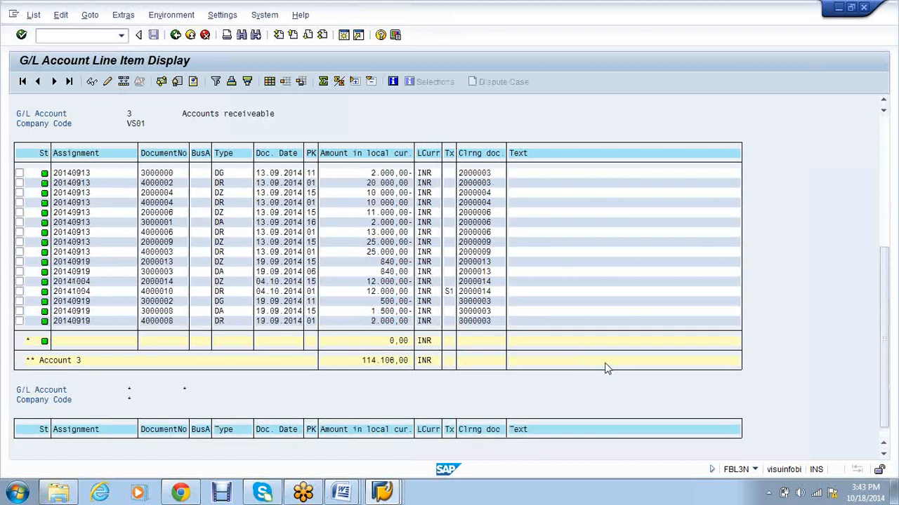
scroll(606, 368, "up", 5)
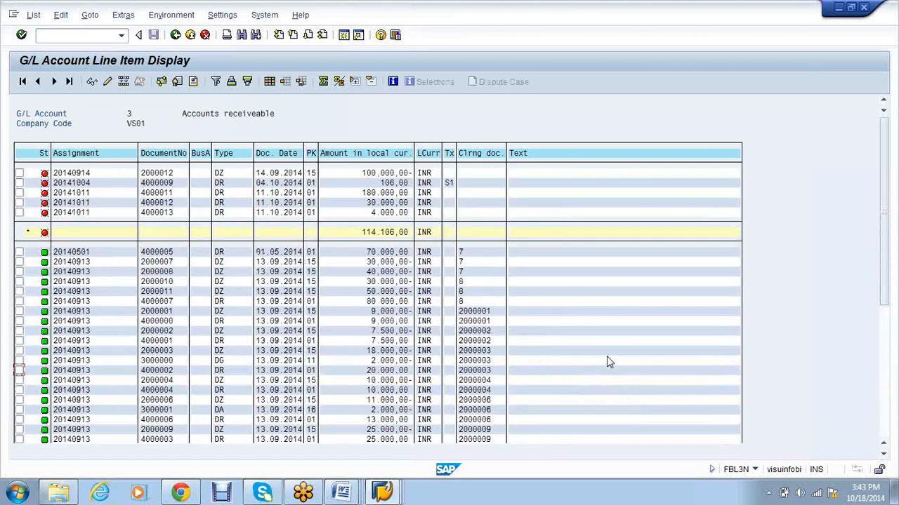
scroll(608, 359, "down", 1)
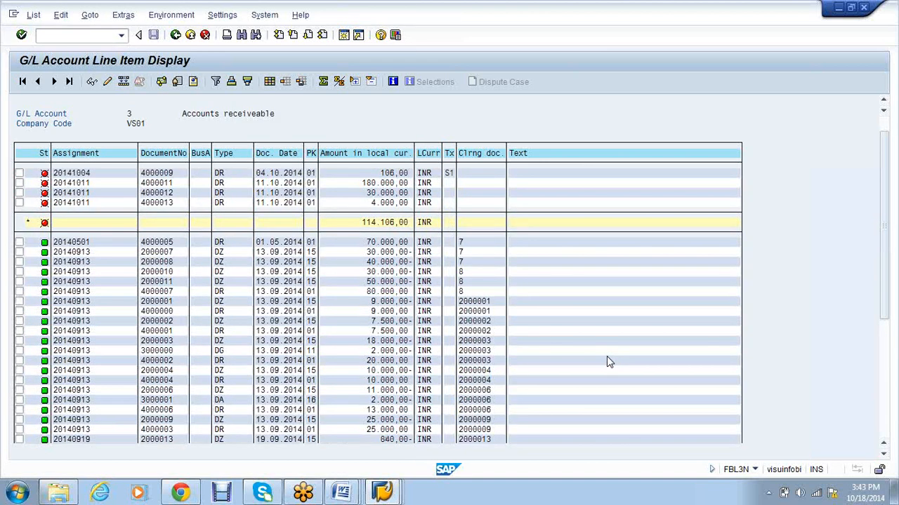
scroll(609, 361, "down", 1)
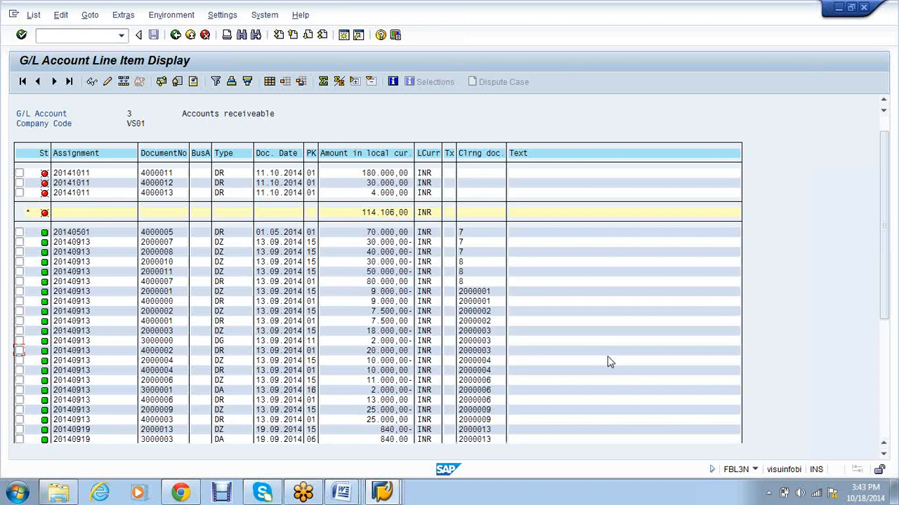
scroll(609, 363, "down", 1)
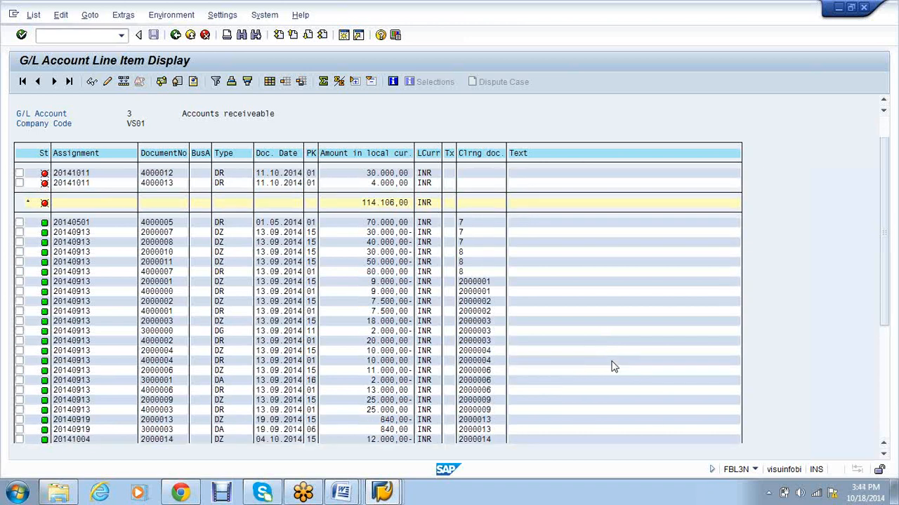
scroll(613, 367, "down", 4)
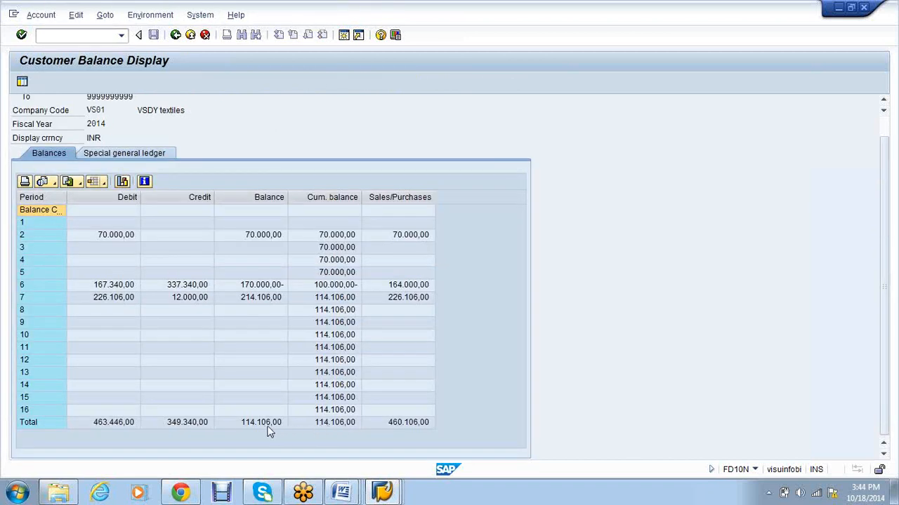
Step: Select the customer balances Total row (114.106,00 INR), then bring up the customer line items
left_click(322, 423)
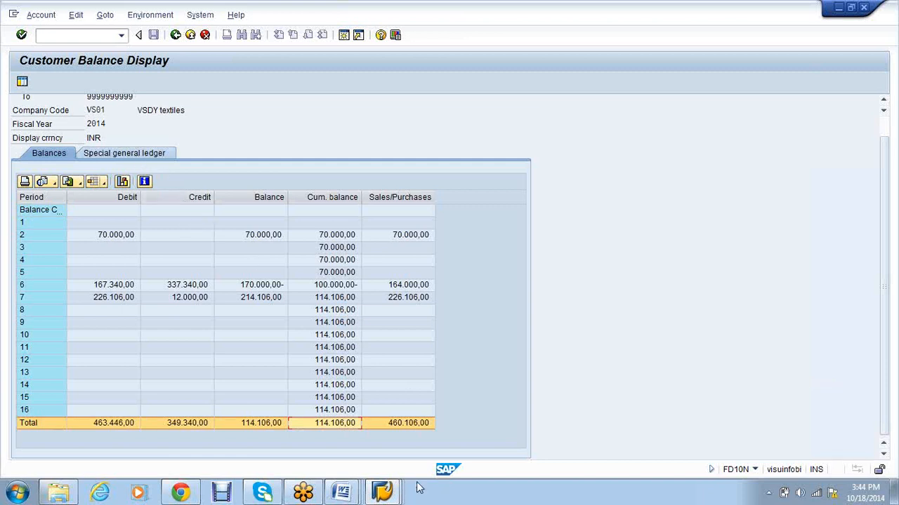
left_click(382, 494)
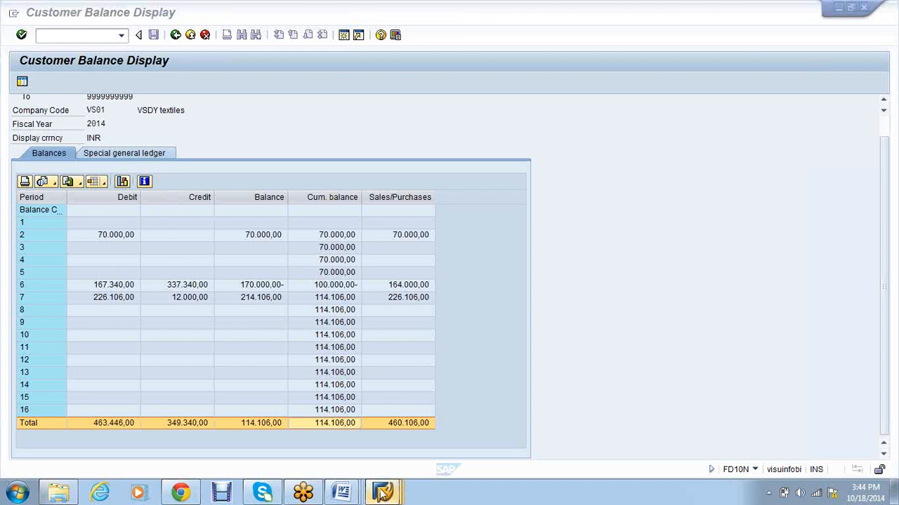
mouse_move(461, 438)
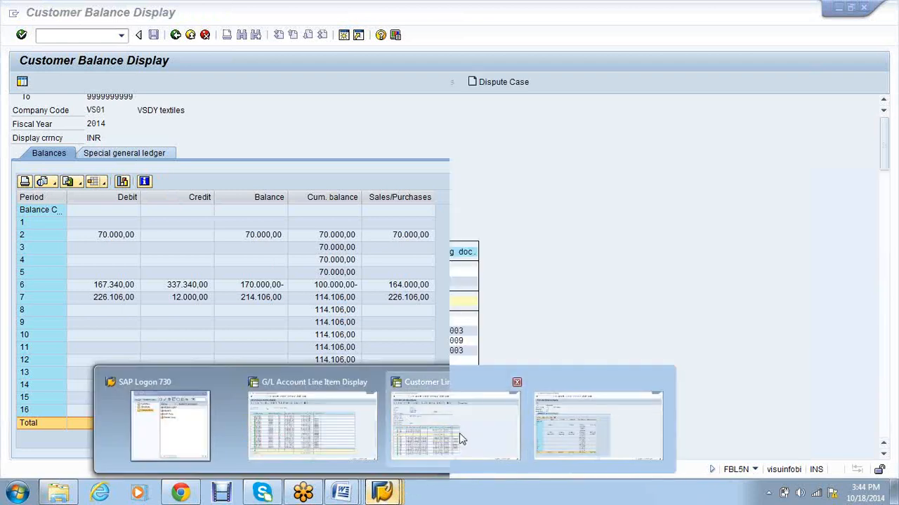
left_click(461, 439)
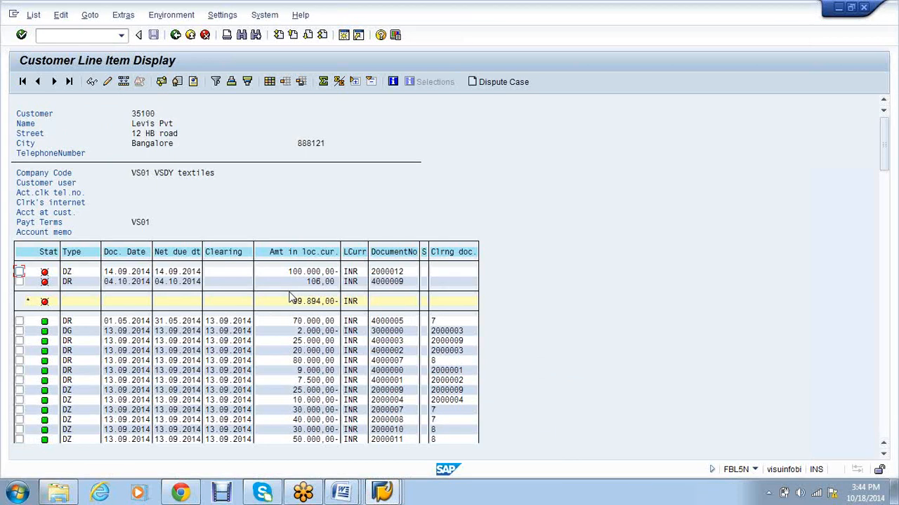
Step: Leave the FBL5N list for its selection screen and open the ABST2 year-end closing PDF
left_click(593, 272)
scroll(589, 272, "down", 1)
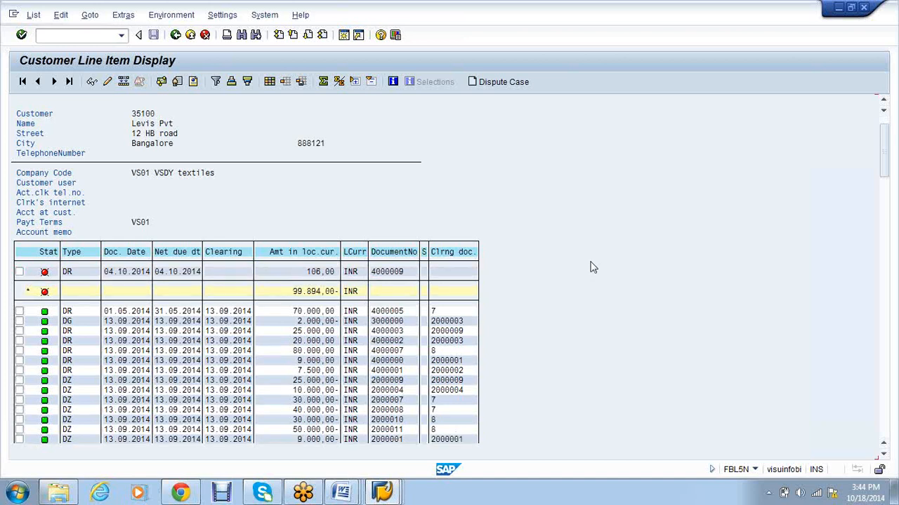
scroll(589, 267, "down", 1)
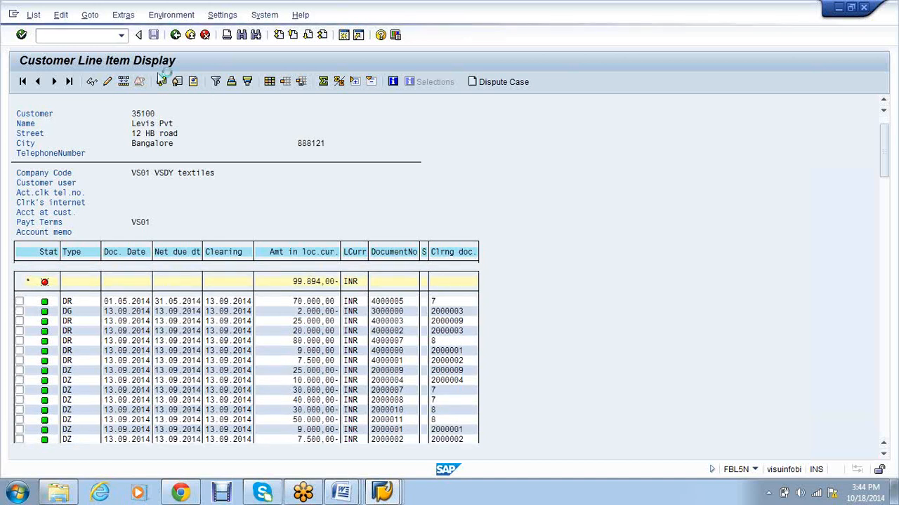
scroll(161, 78, "down", 1)
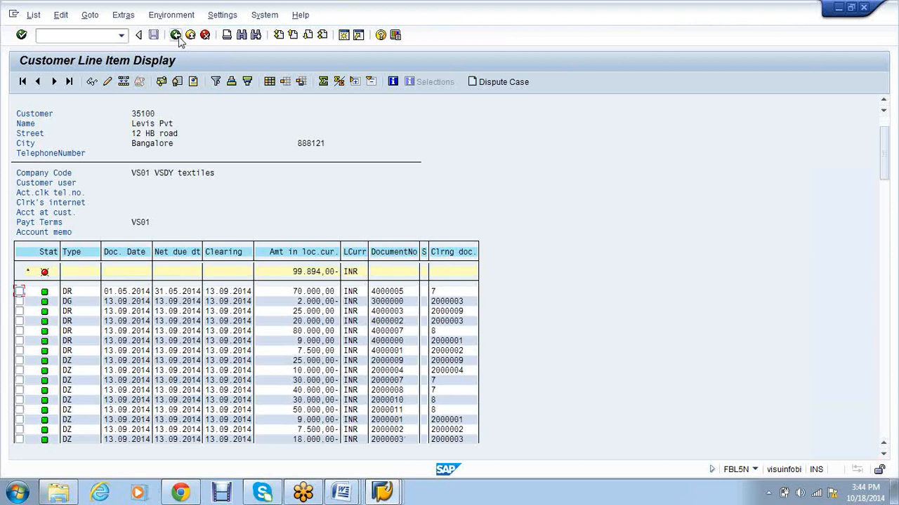
left_click(176, 36)
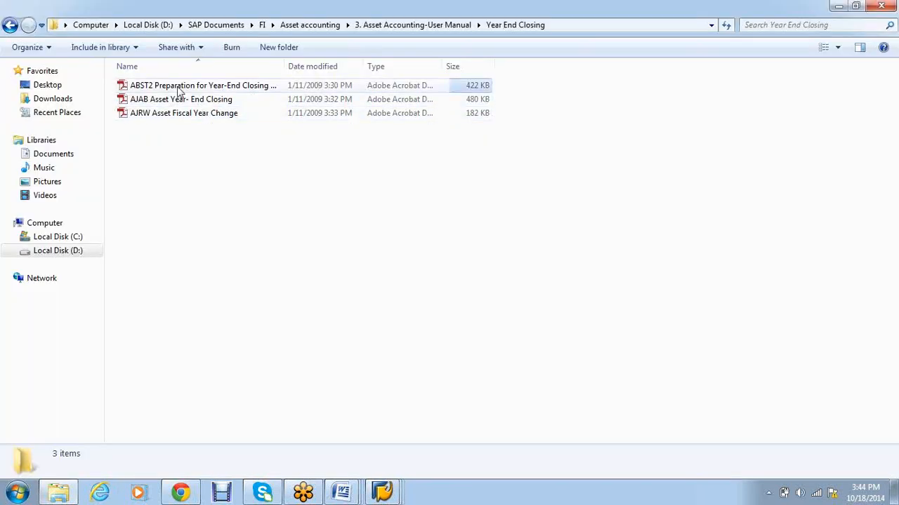
double_click(179, 89)
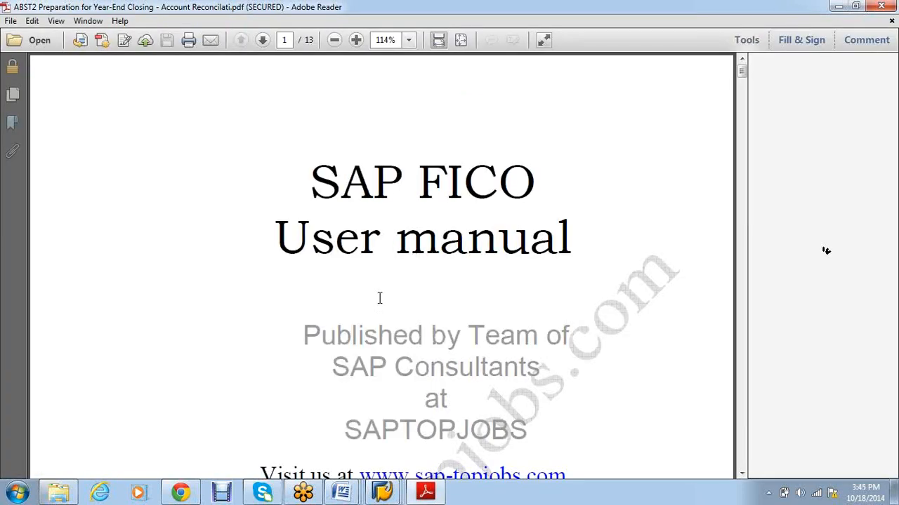
Step: Scroll the ABST2 manual to page 2's account reconciliation scenario and requirements
scroll(379, 298, "down", 5)
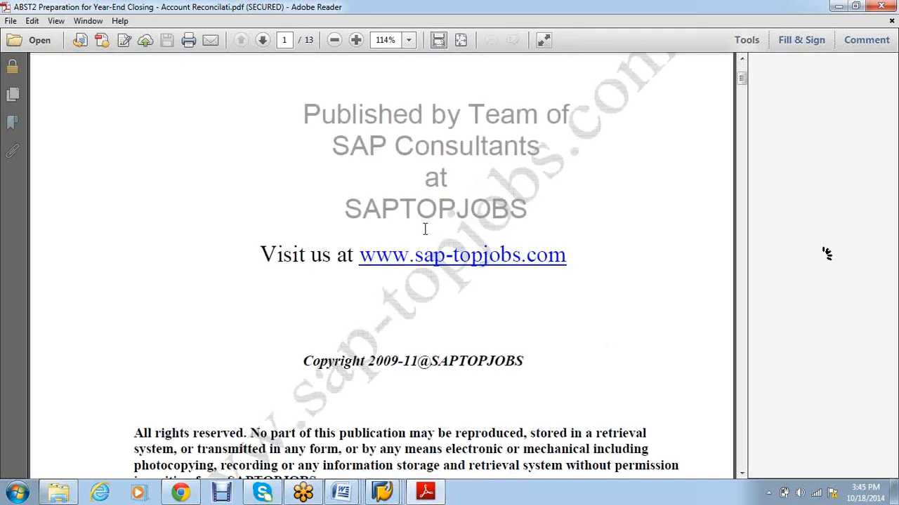
scroll(425, 229, "down", 15)
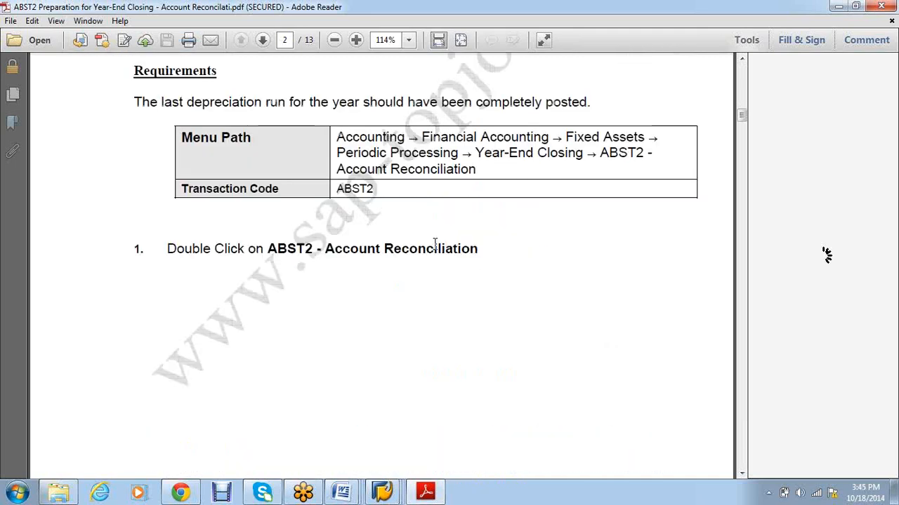
scroll(434, 243, "up", 1)
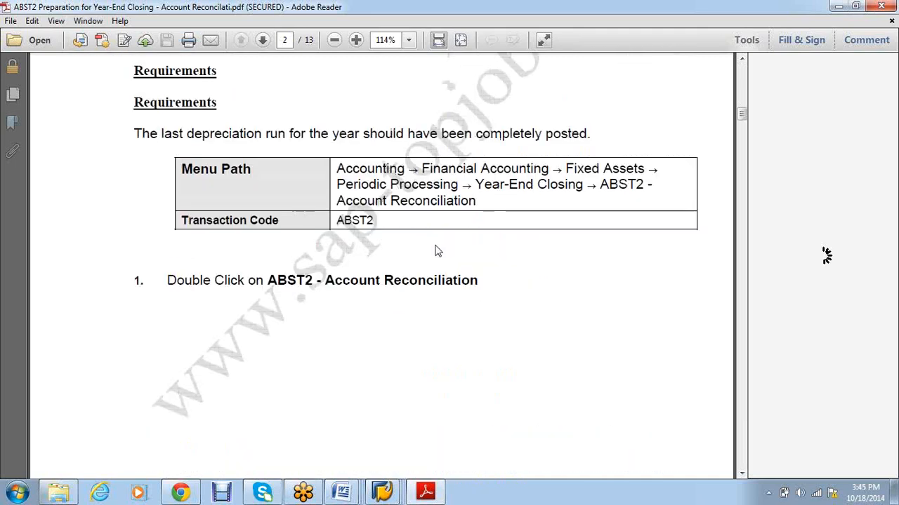
scroll(434, 251, "up", 5)
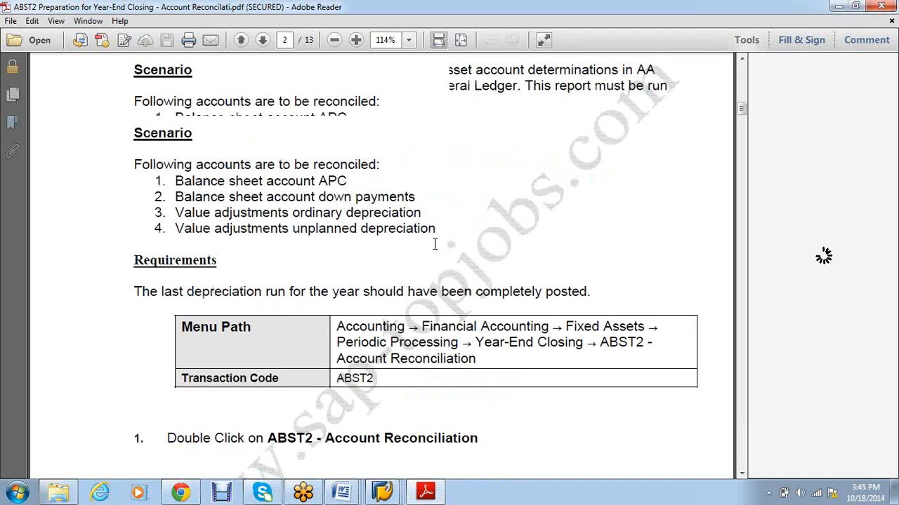
scroll(435, 244, "up", 5)
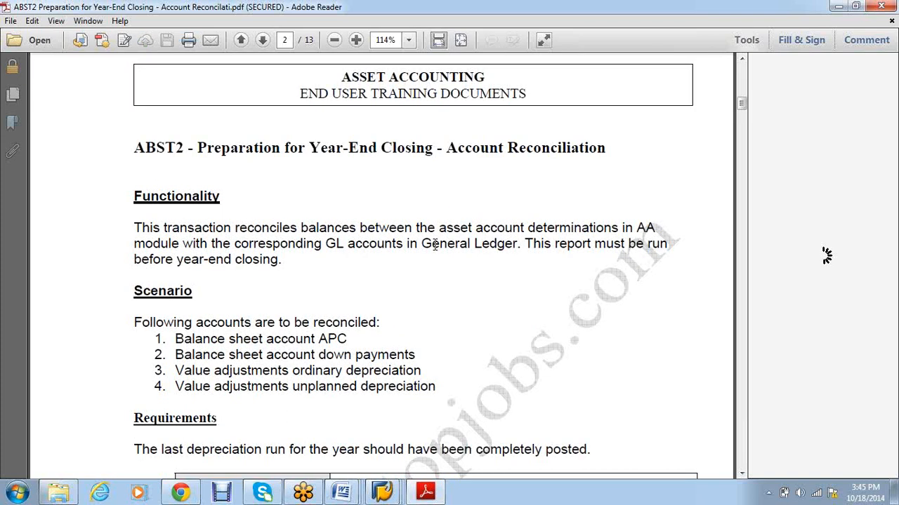
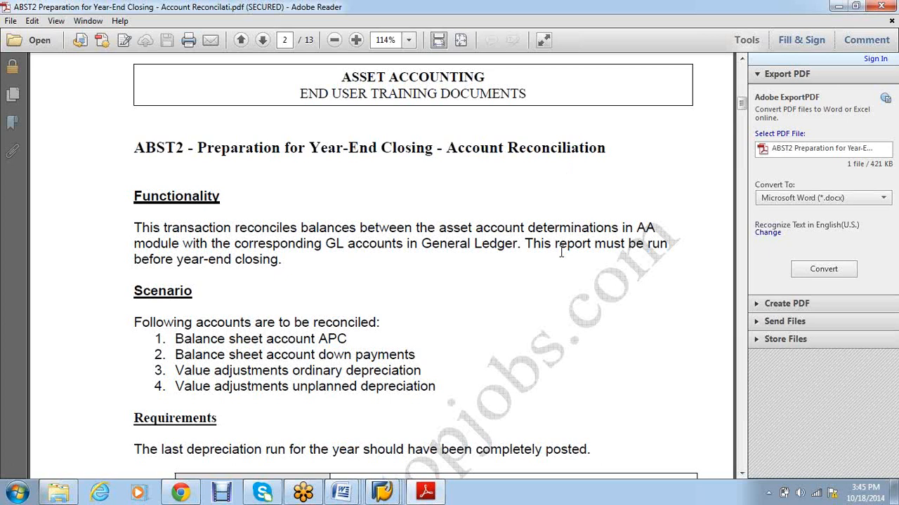
Step: Read the ABST2 guide from page 2 down to page 8's job overview step, then return to SAP
scroll(560, 257, "down", 1)
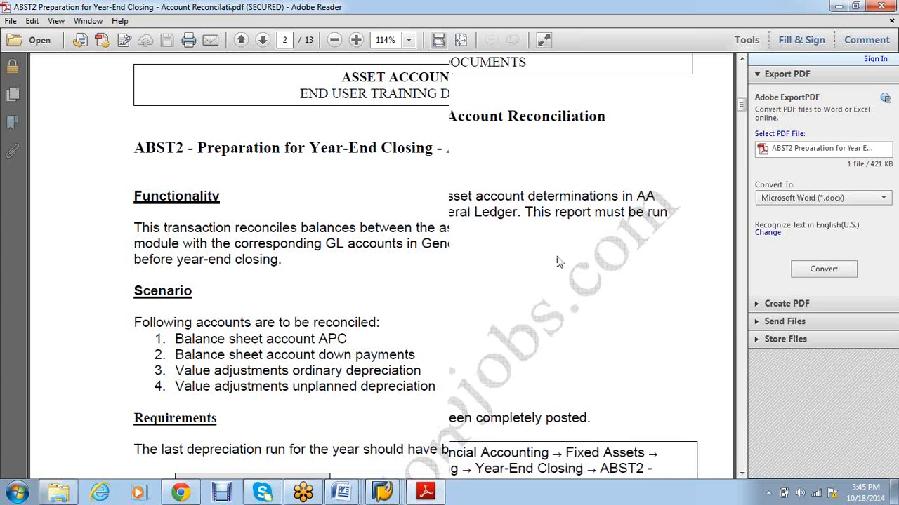
scroll(560, 262, "down", 2)
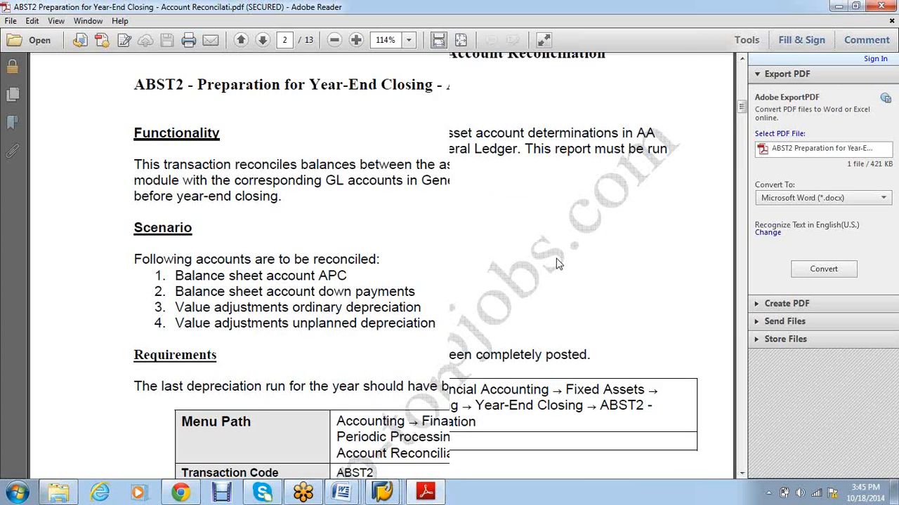
scroll(556, 263, "down", 5)
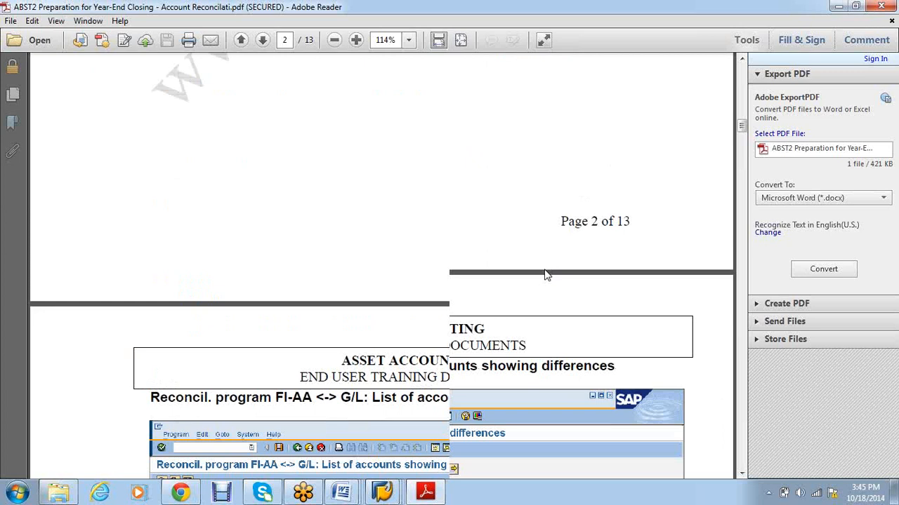
scroll(546, 270, "down", 6)
scroll(545, 266, "down", 10)
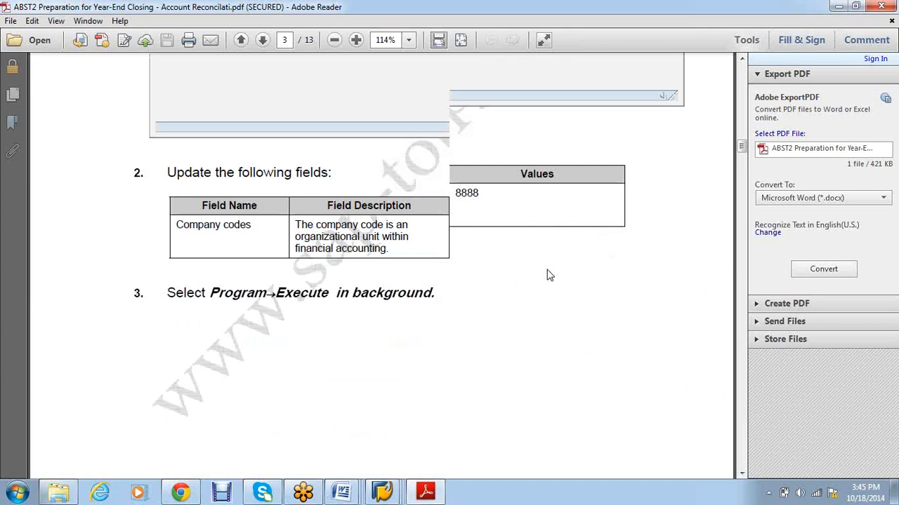
scroll(549, 275, "down", 10)
scroll(547, 268, "down", 10)
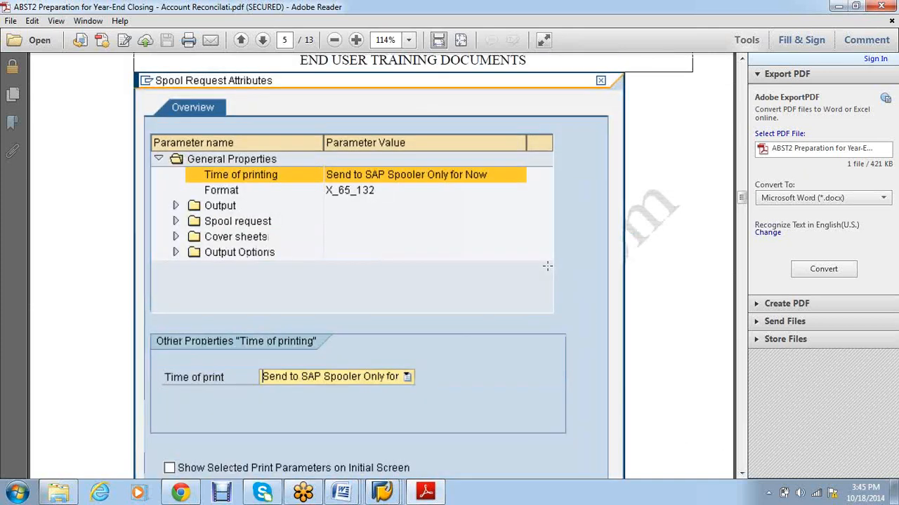
scroll(547, 265, "down", 8)
scroll(548, 265, "down", 6)
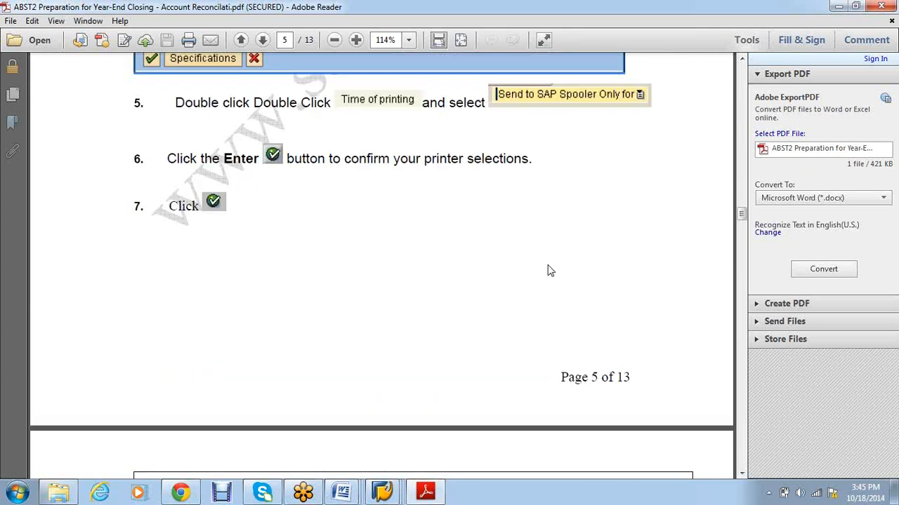
scroll(548, 267, "down", 10)
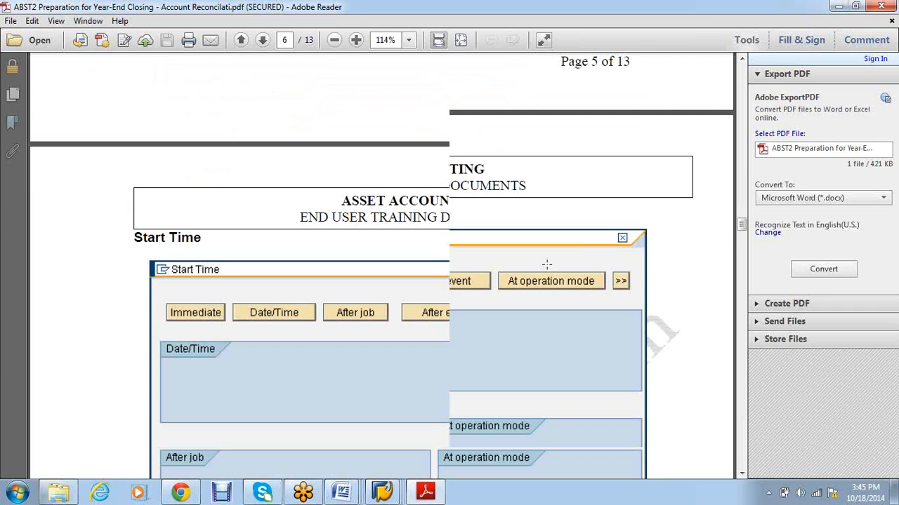
scroll(547, 265, "down", 20)
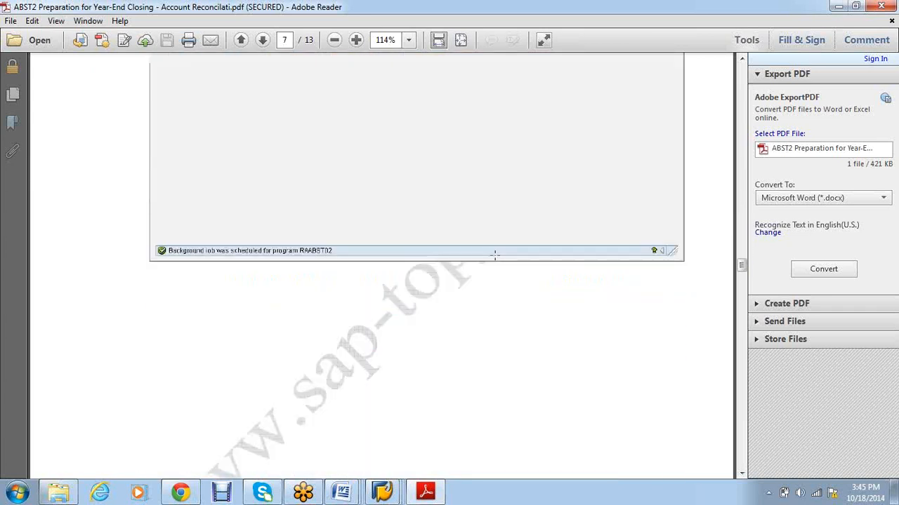
scroll(495, 260, "down", 7)
scroll(496, 262, "down", 12)
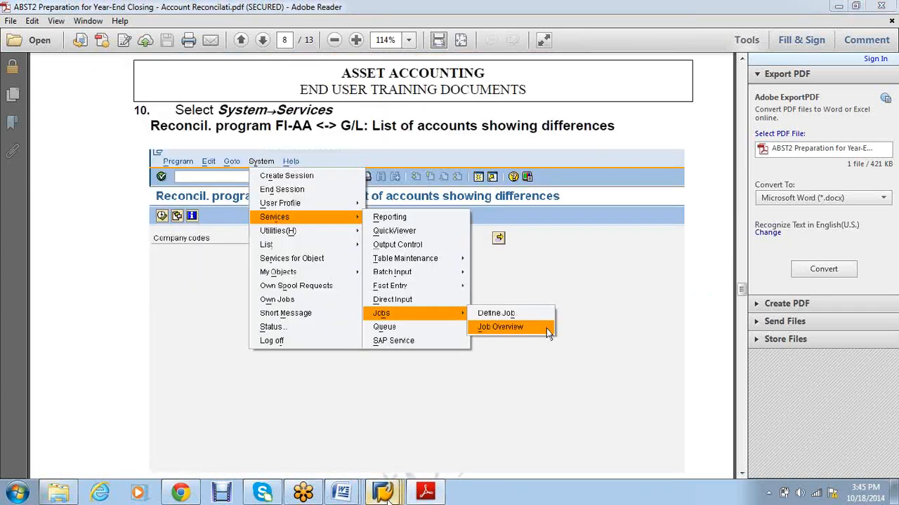
mouse_move(388, 498)
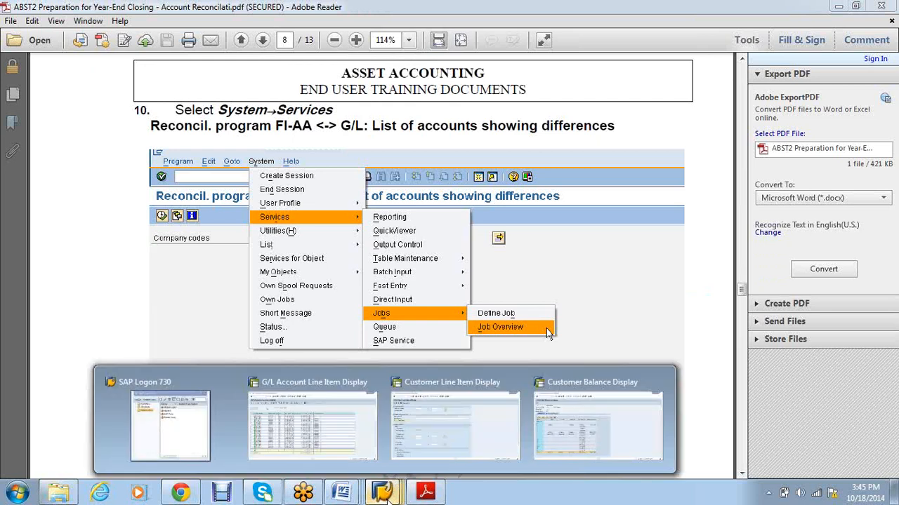
key("alt+Tab")
Step: Launch ABST2 and run the RAABST02 reconciliation report for VS01 in the background
type("/NABST2")
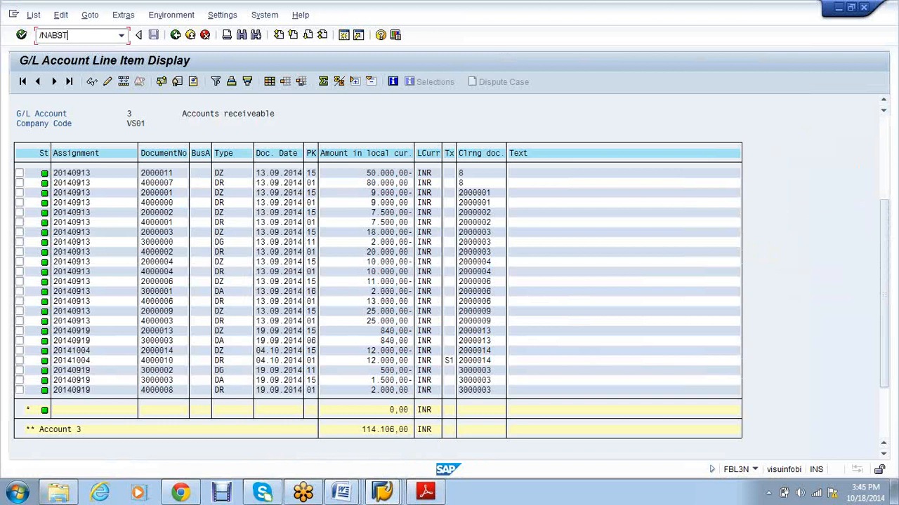
key("Return")
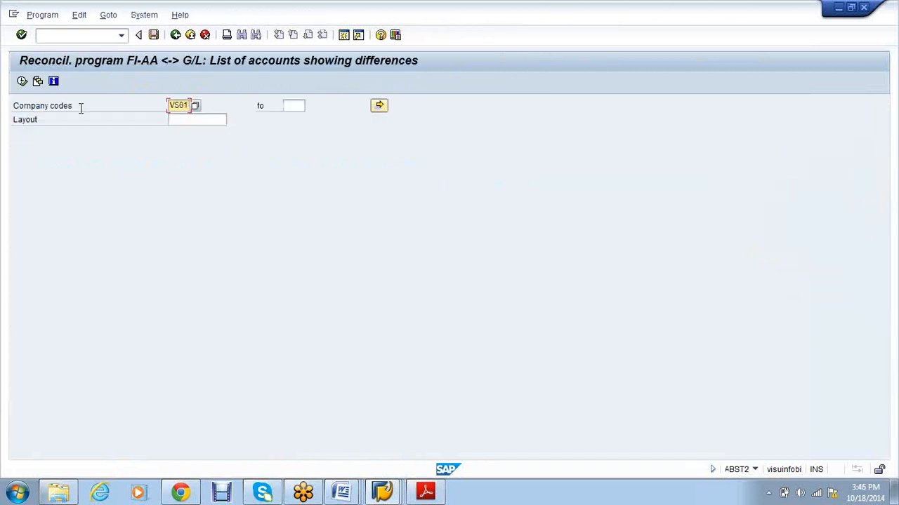
left_click(39, 16)
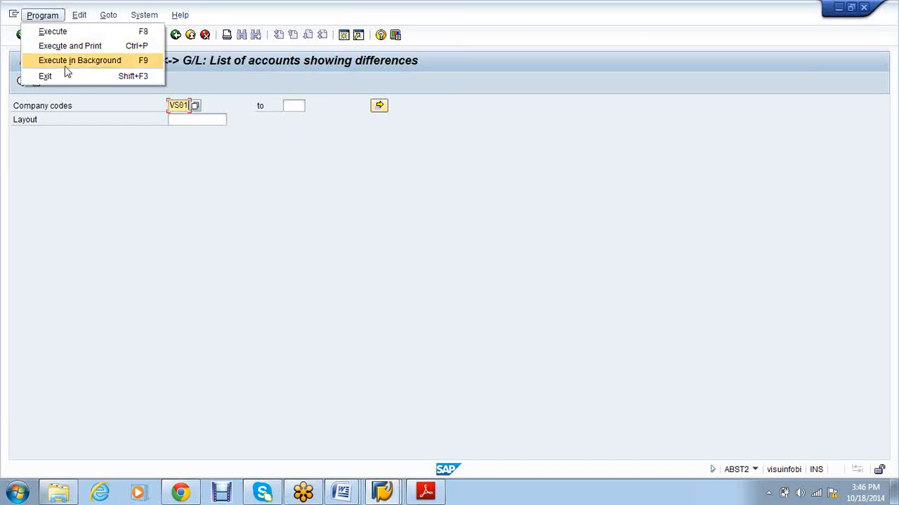
left_click(67, 68)
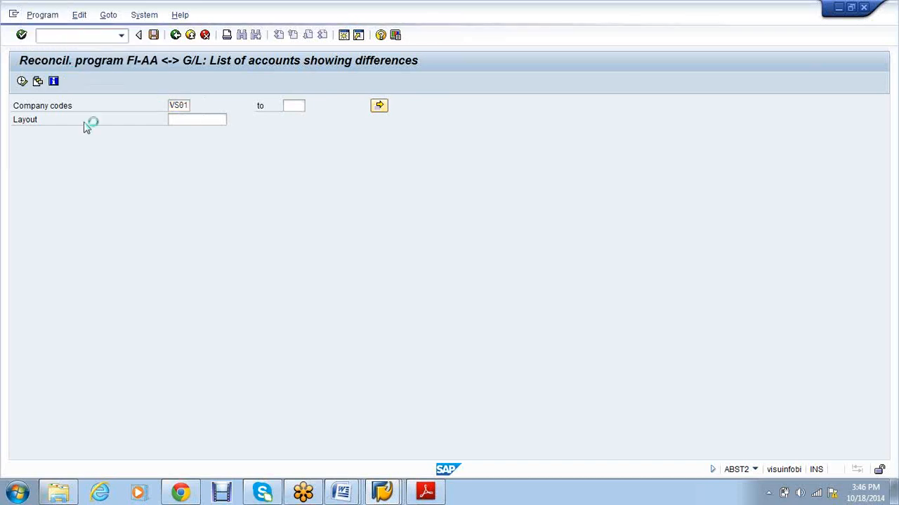
Step: Use output device lp01 and save the background job with immediate start
type("lp01")
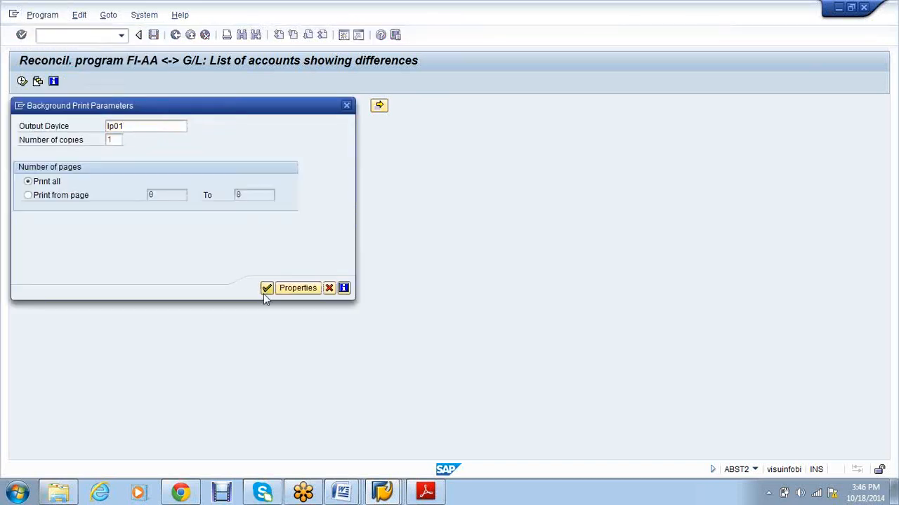
left_click(266, 289)
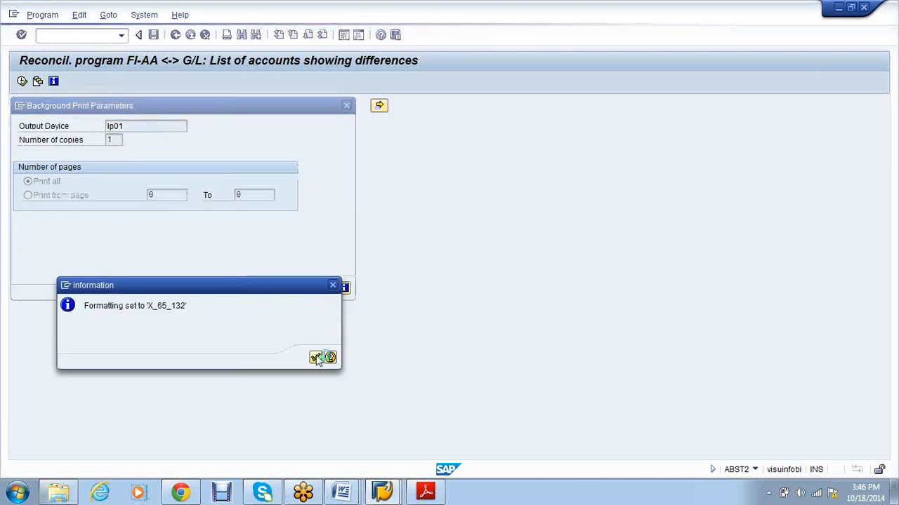
left_click(316, 359)
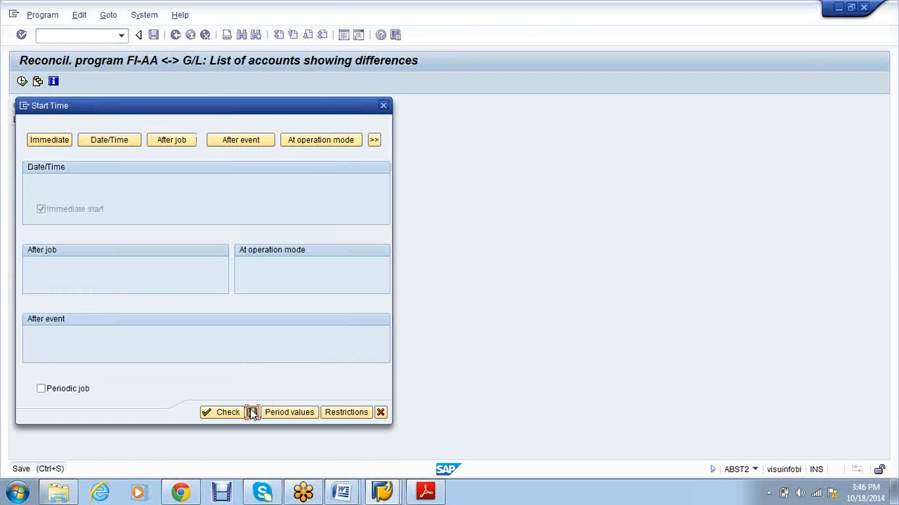
left_click(252, 412)
left_click(141, 17)
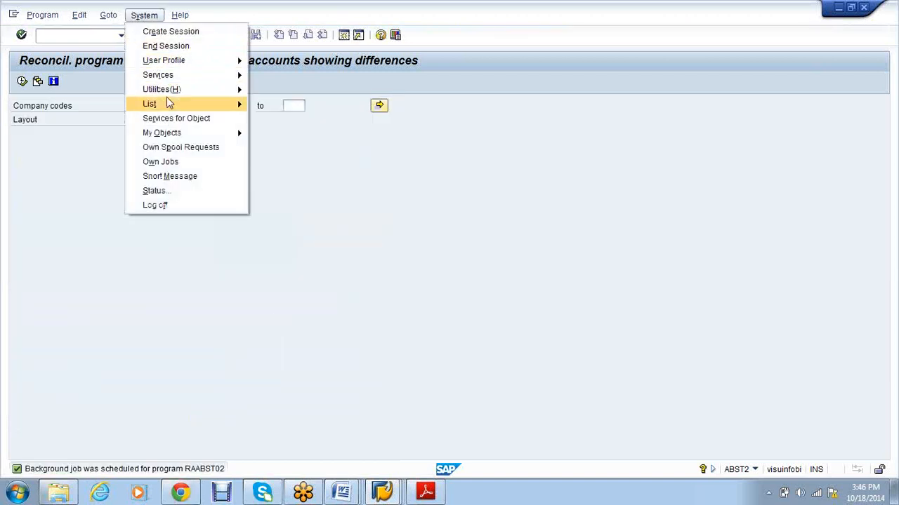
Step: List today's jobs in the Job Overview and check a job's spool output while RAABST02 is Active
mouse_move(191, 76)
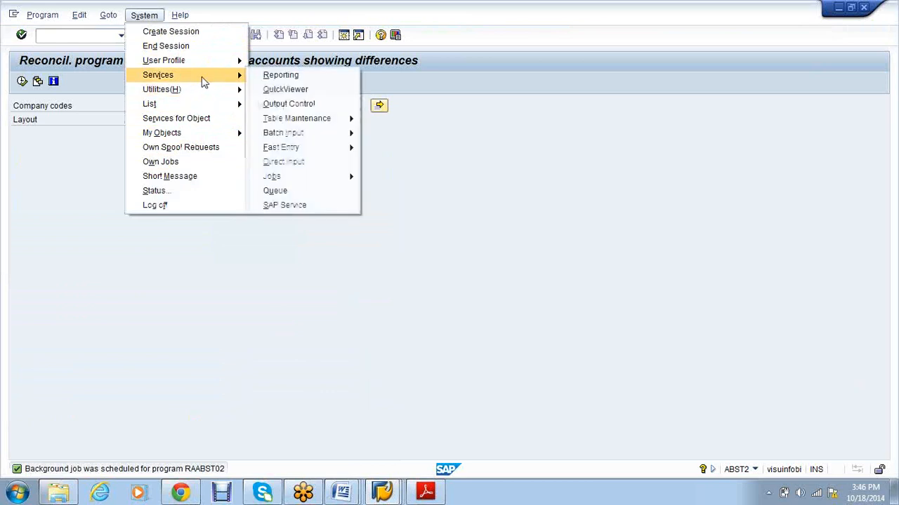
mouse_move(325, 175)
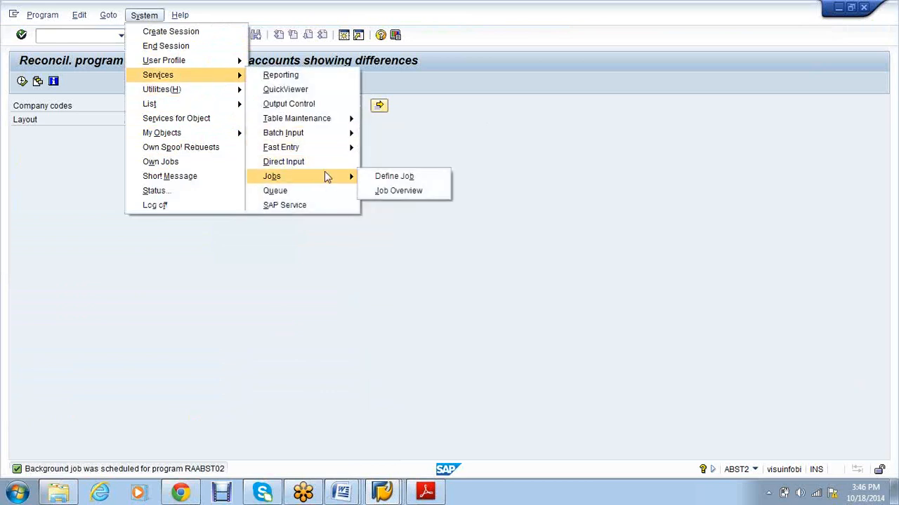
left_click(395, 189)
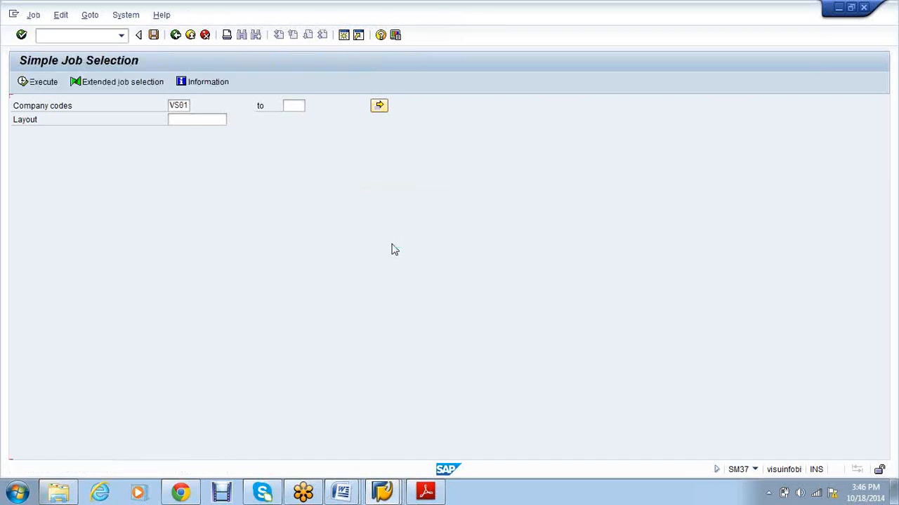
left_click(22, 83)
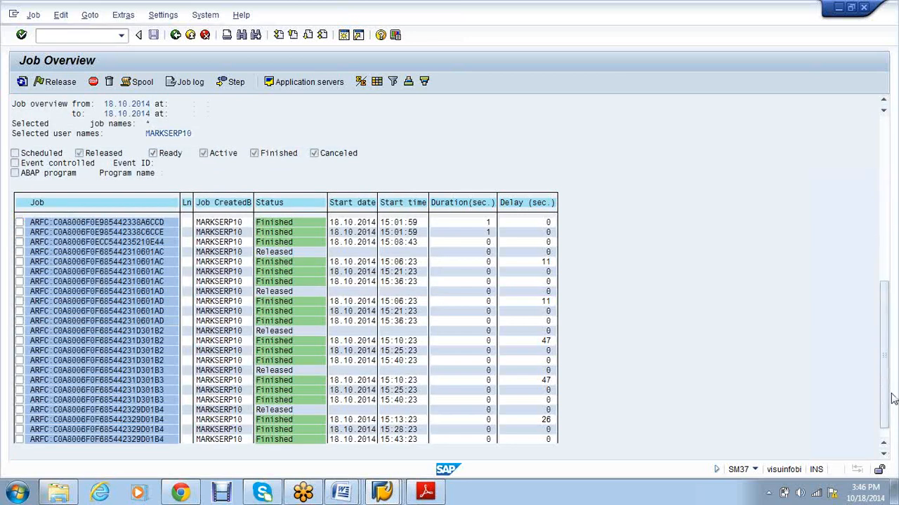
scroll(892, 399, "down", 8)
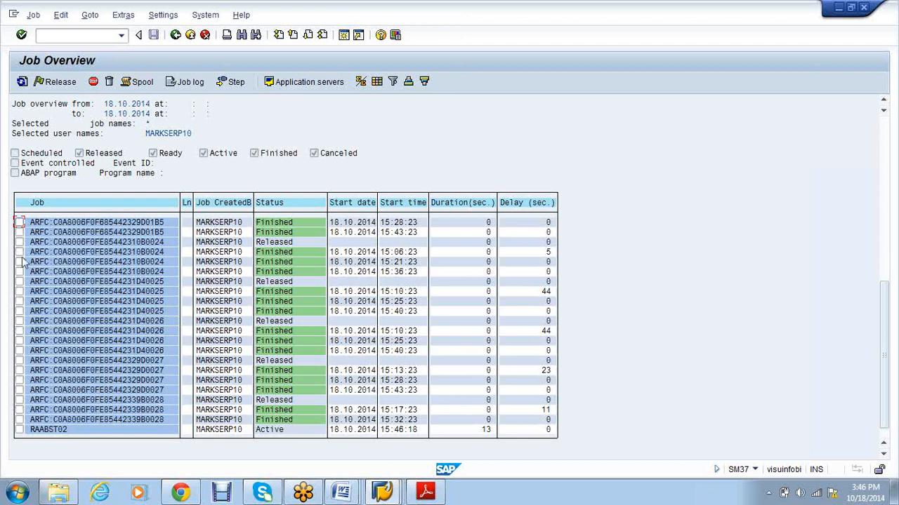
left_click(19, 222)
left_click(136, 82)
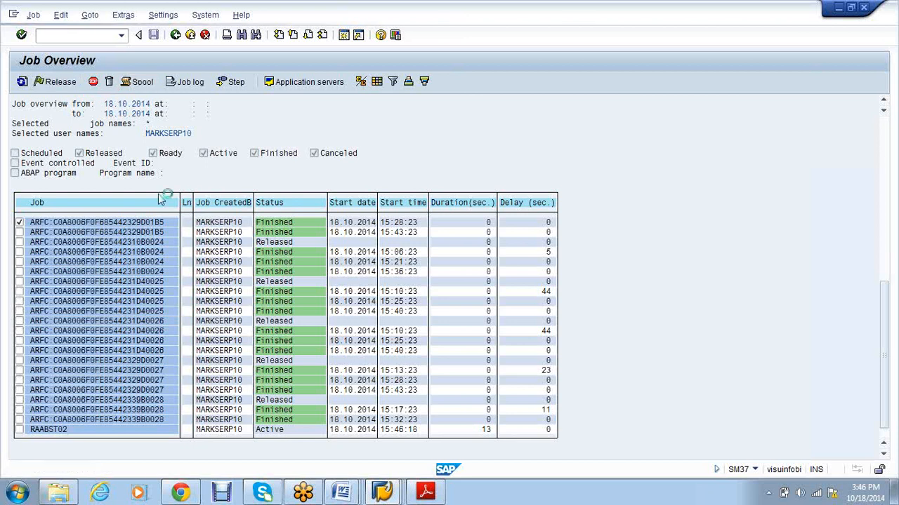
left_click(420, 497)
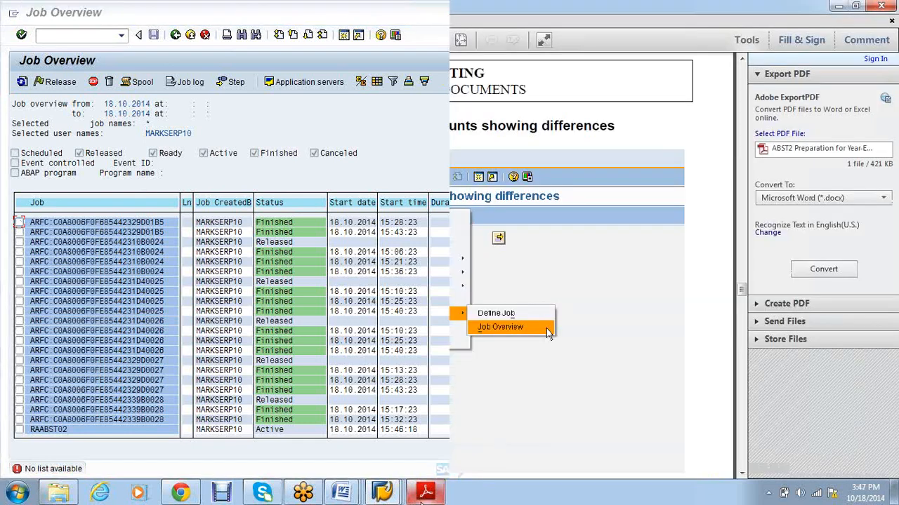
Step: Scroll the ABST2 guide back to page 2's Functionality and Scenario sections, then minimize Adobe Reader
scroll(382, 267, "up", 3)
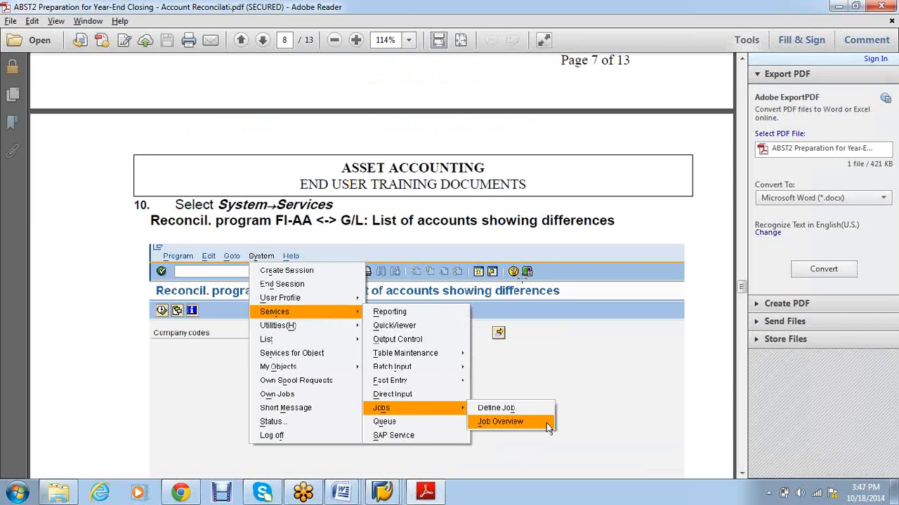
scroll(517, 279, "up", 10)
scroll(517, 279, "up", 15)
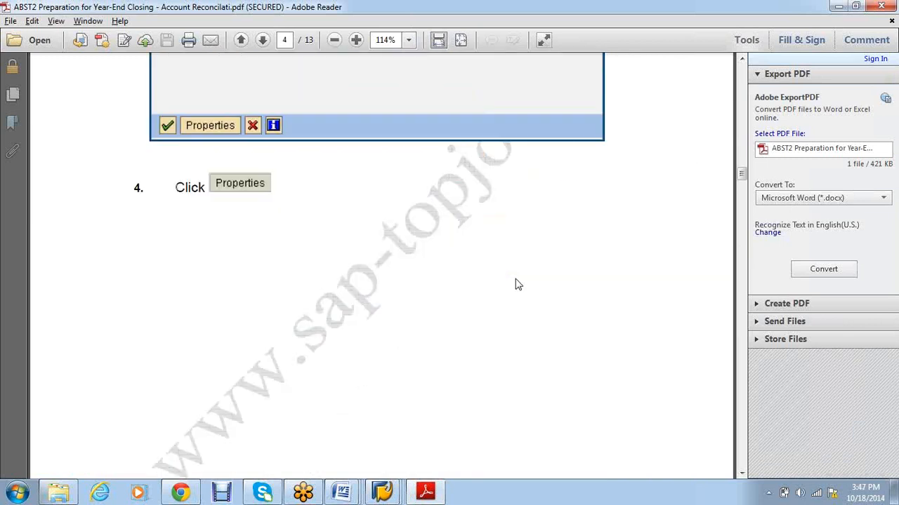
scroll(517, 284, "up", 15)
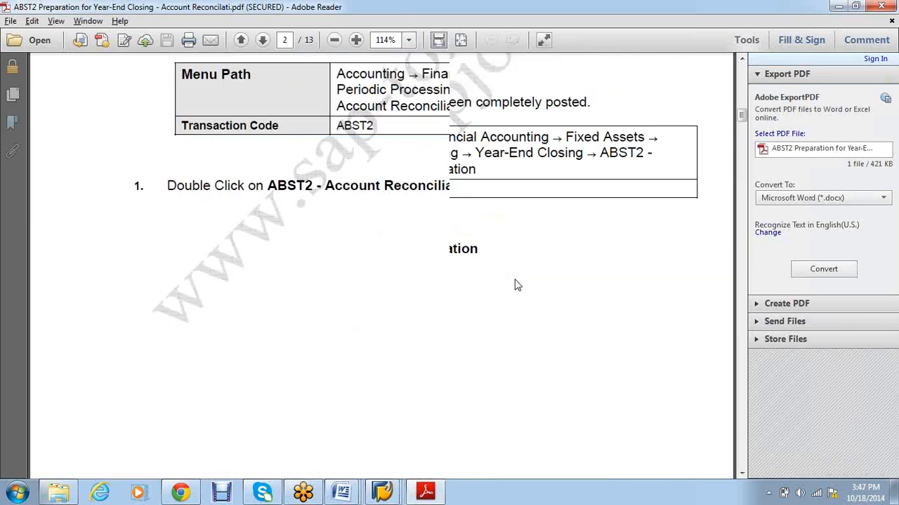
scroll(517, 284, "up", 10)
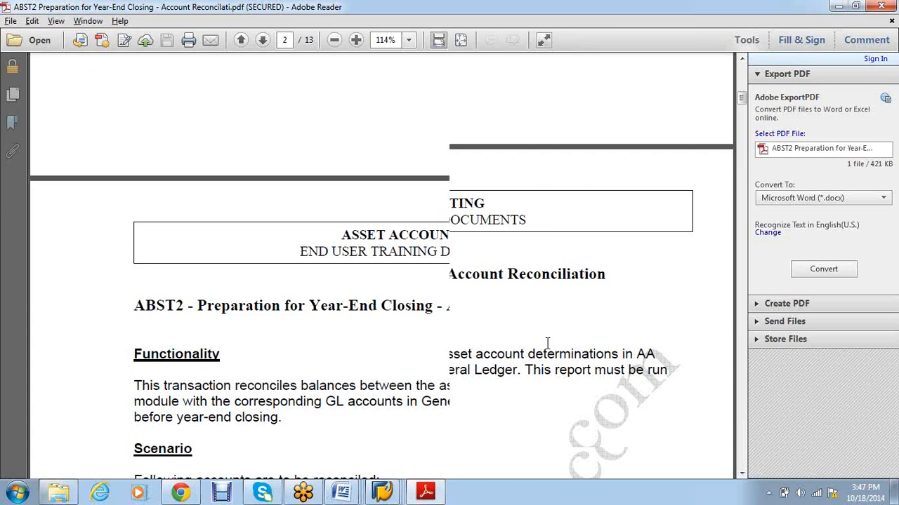
scroll(548, 342, "down", 5)
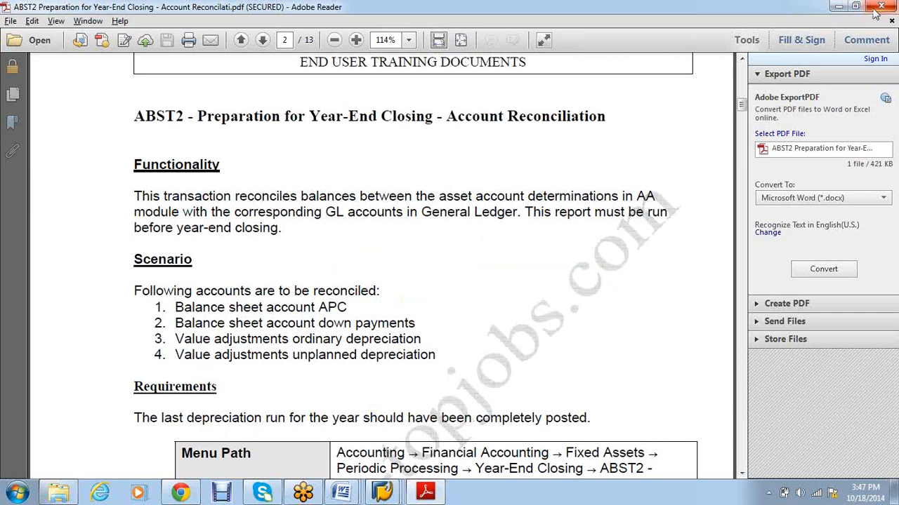
left_click(838, 6)
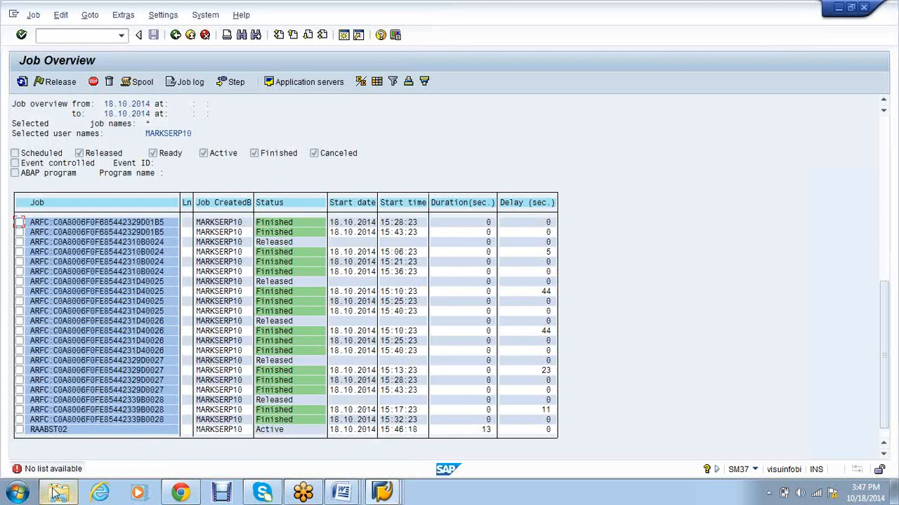
Step: Open the AJAB Asset Year-End Closing PDF from the Year End Closing folder
left_click(58, 494)
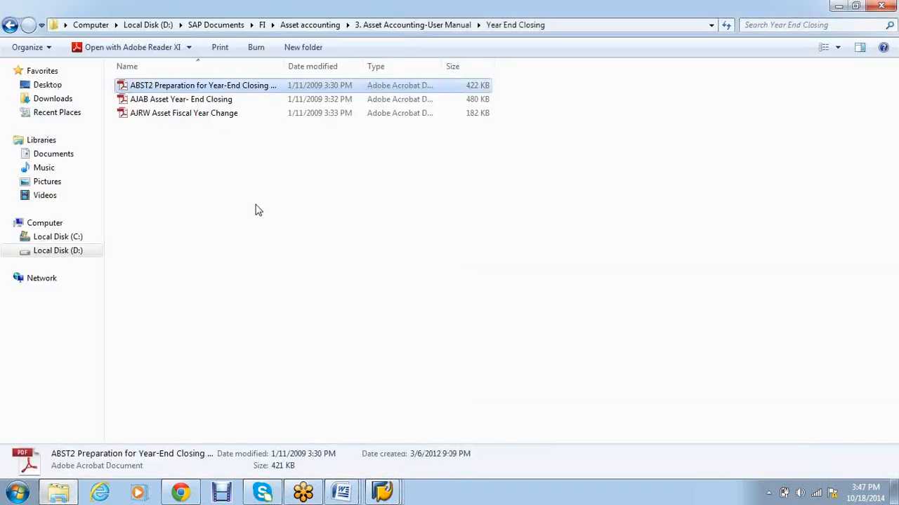
key("Down")
key("Return")
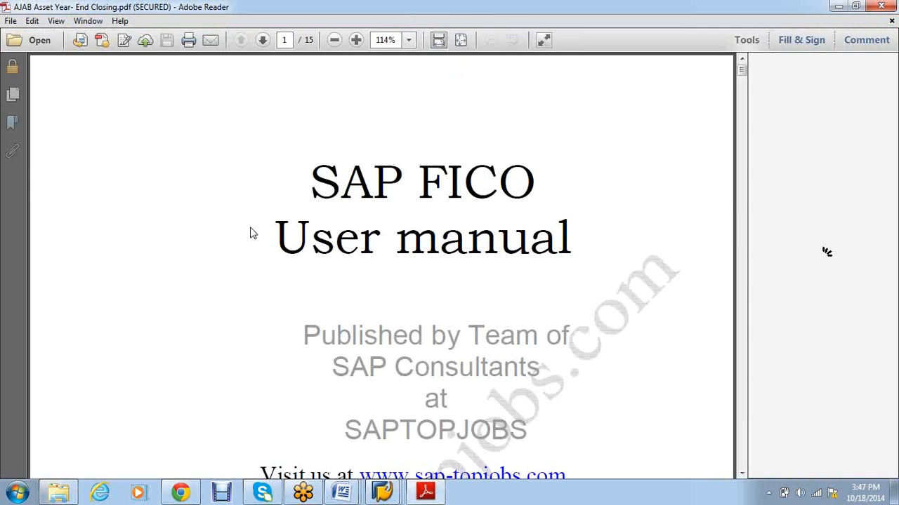
Step: Scroll the AJAB guide to page 3's field table: company code 3000, fiscal year 2006, background execution
scroll(277, 224, "down", 5)
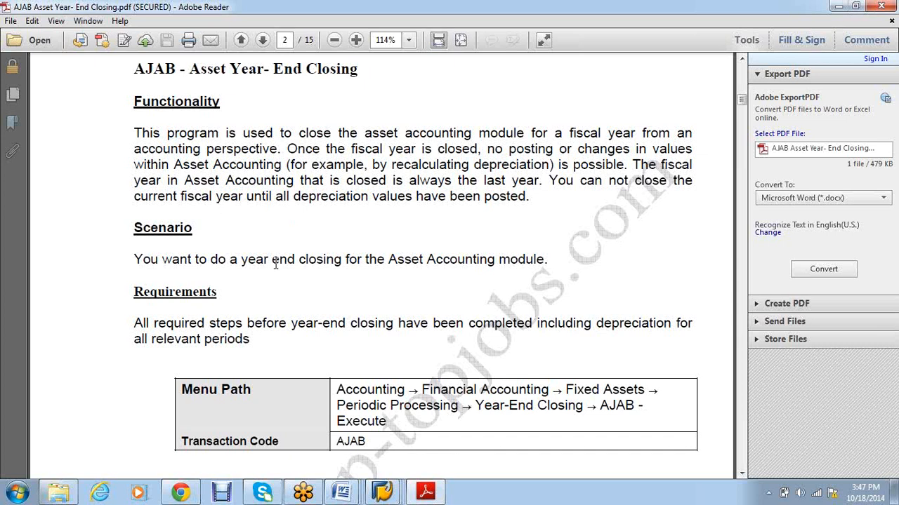
scroll(280, 273, "down", 2)
scroll(281, 270, "down", 5)
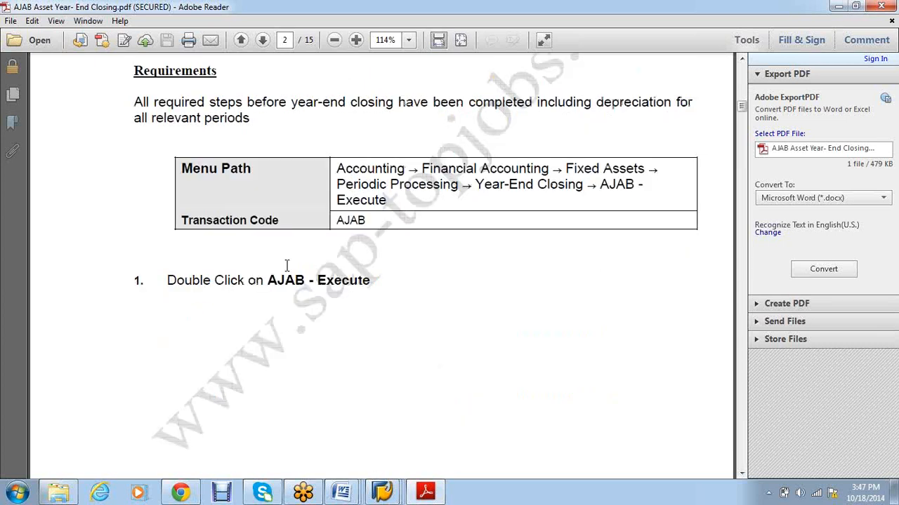
scroll(287, 269, "down", 15)
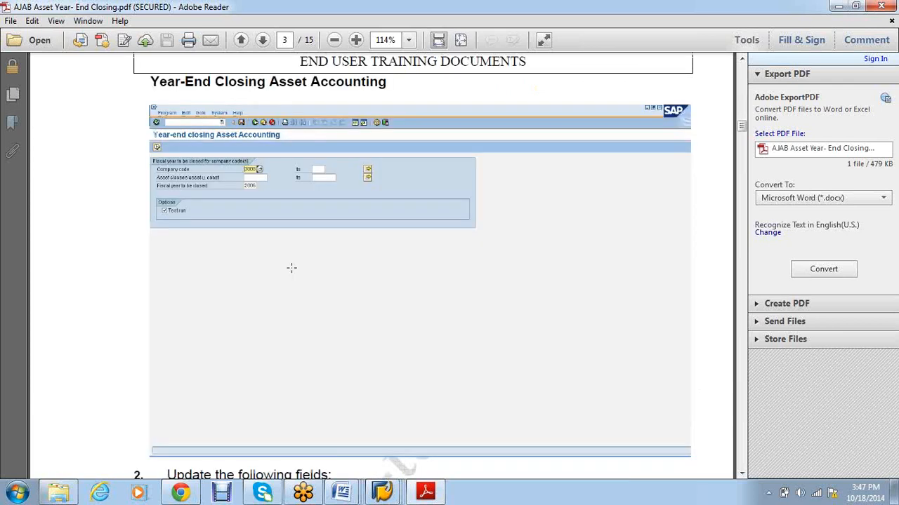
scroll(292, 267, "down", 8)
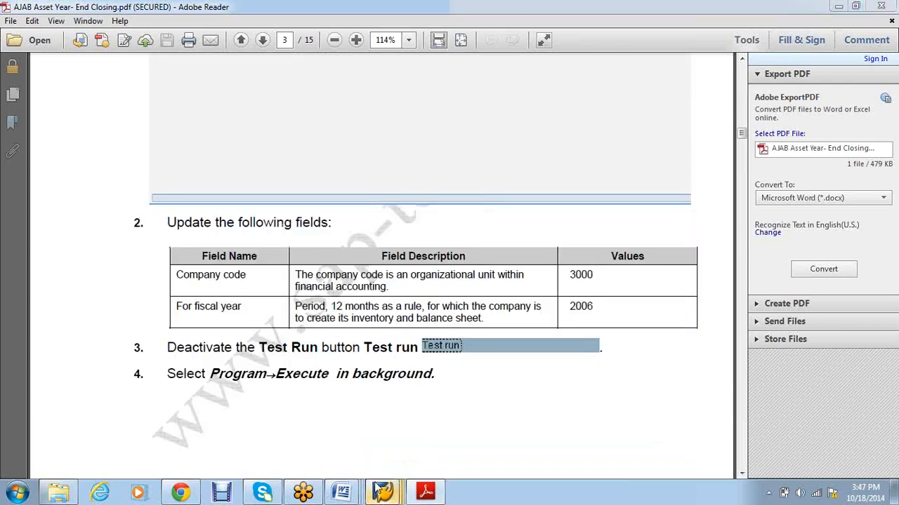
Step: Back in SAP, start AJAB year-end closing and enter company code VS01
mouse_move(382, 491)
left_click(336, 446)
left_click(66, 39)
type("/NAJAB")
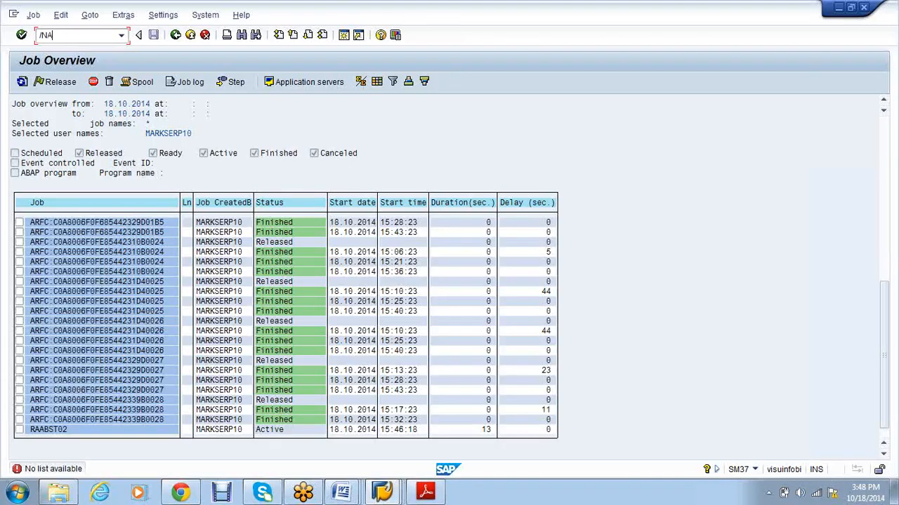
key("Return")
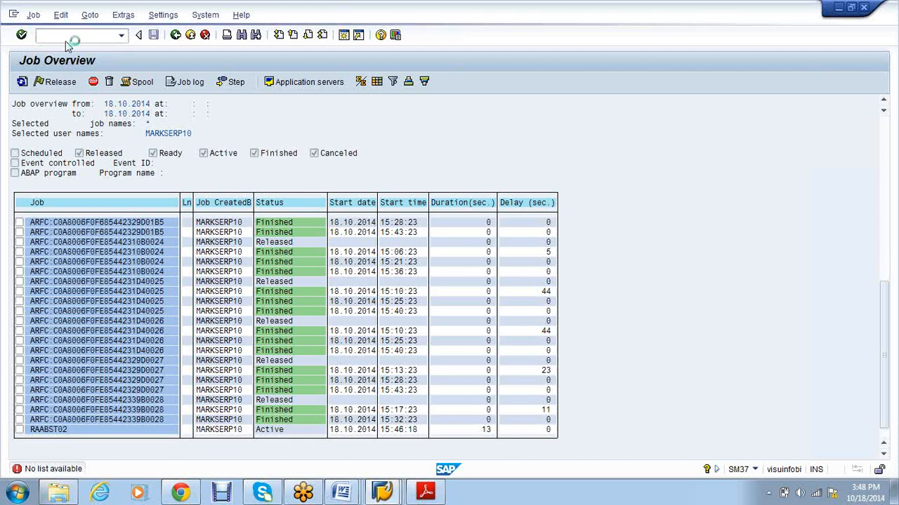
type("VS01")
key("Tab")
key("Tab")
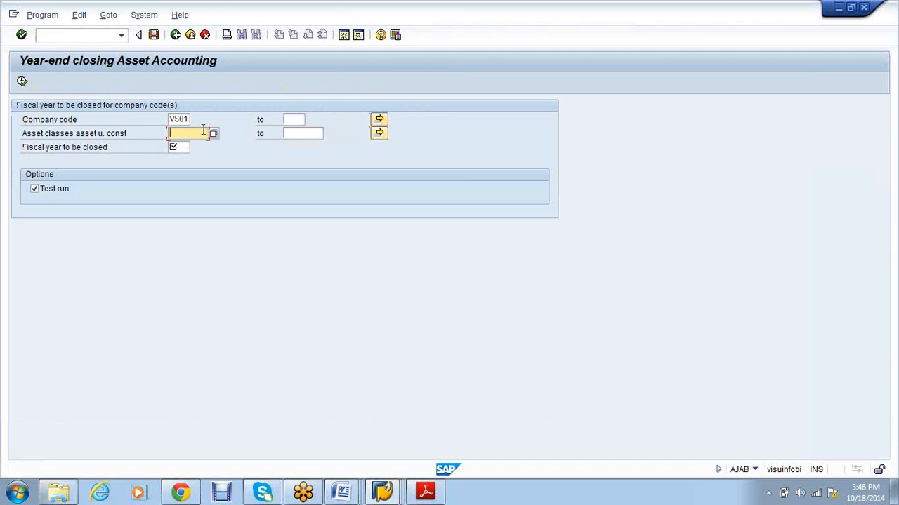
Step: Pick asset class VS01V from the value list and execute the 2014 test run
left_click(213, 134)
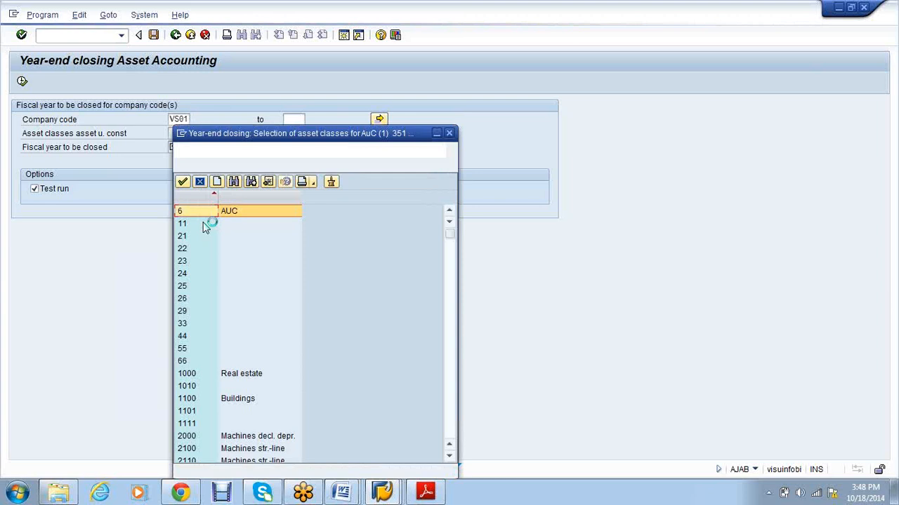
scroll(286, 288, "down", 8)
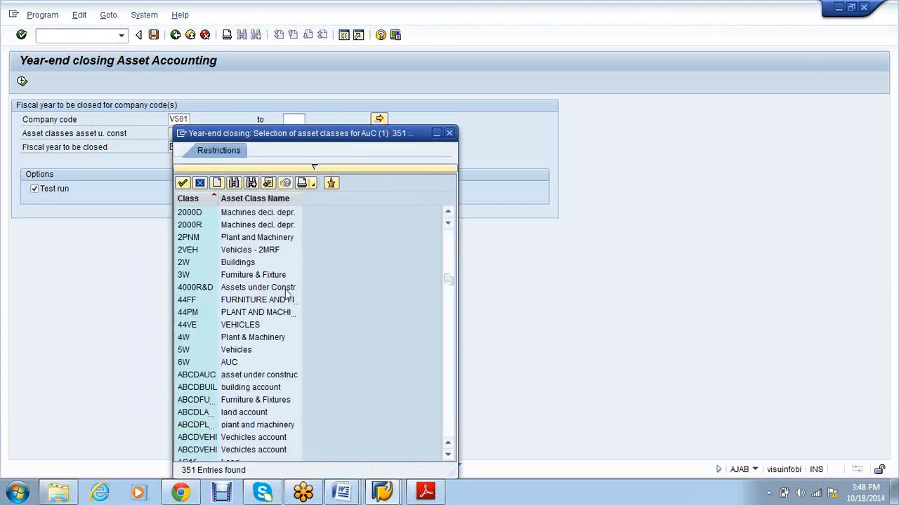
scroll(285, 294, "down", 20)
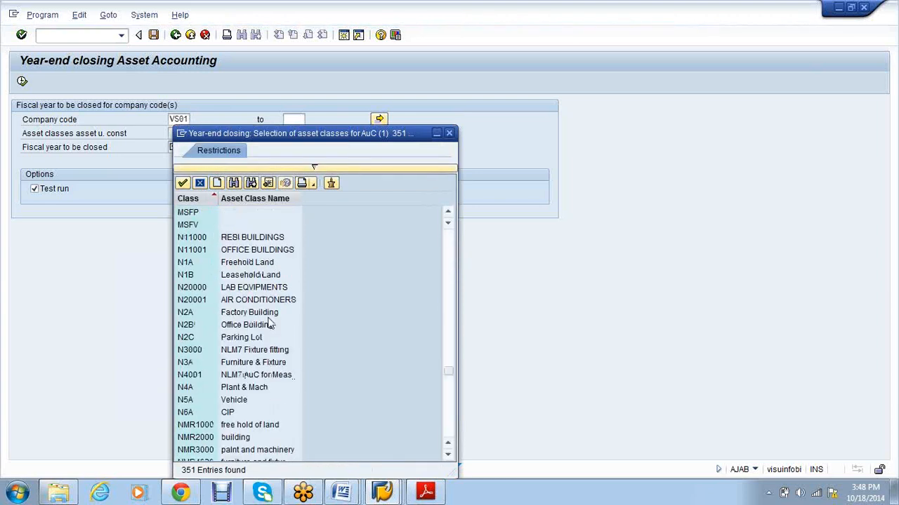
scroll(269, 330, "down", 15)
scroll(268, 342, "down", 15)
left_click(226, 338)
double_click(226, 337)
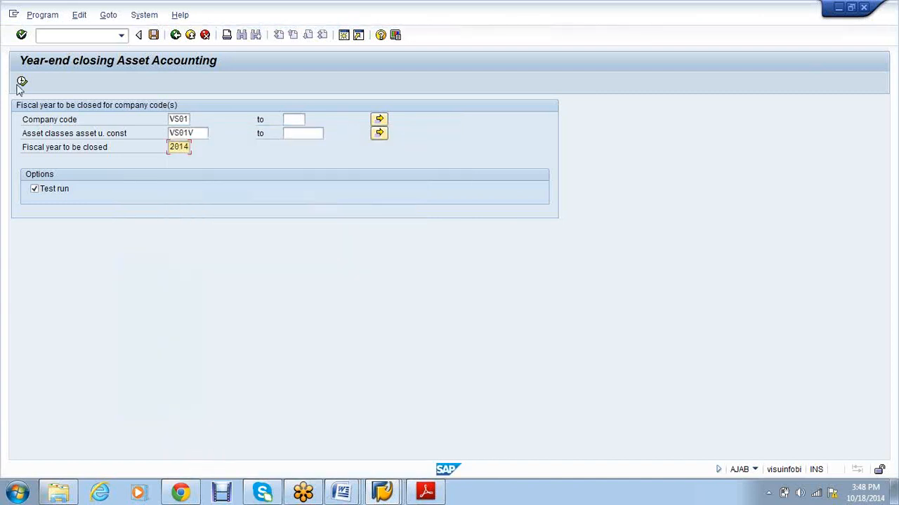
left_click(21, 81)
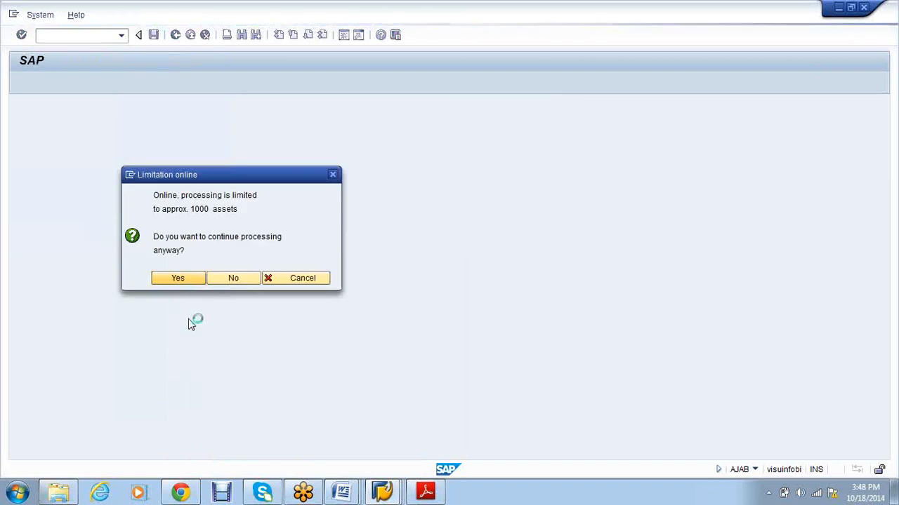
Step: Accept the online limit prompt to see VS01's 2014 closing blocked by incompletely posted depreciation
key("Return")
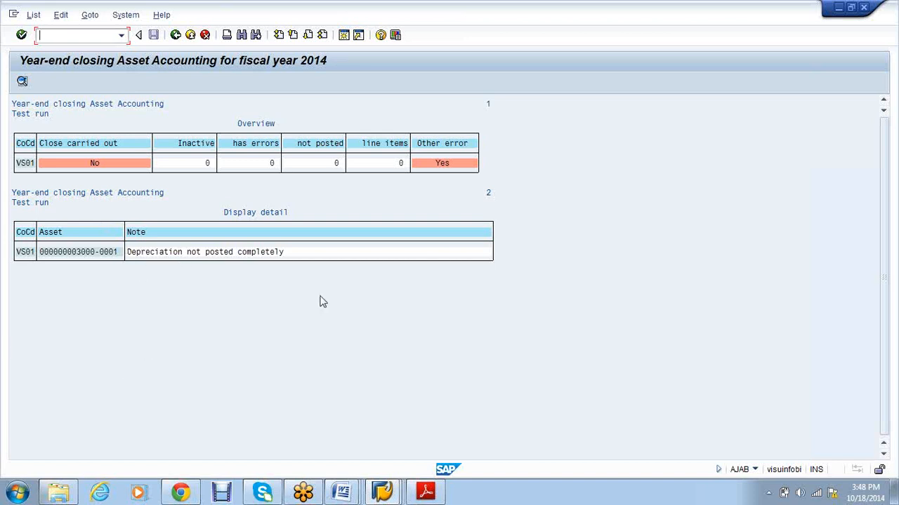
left_click(59, 494)
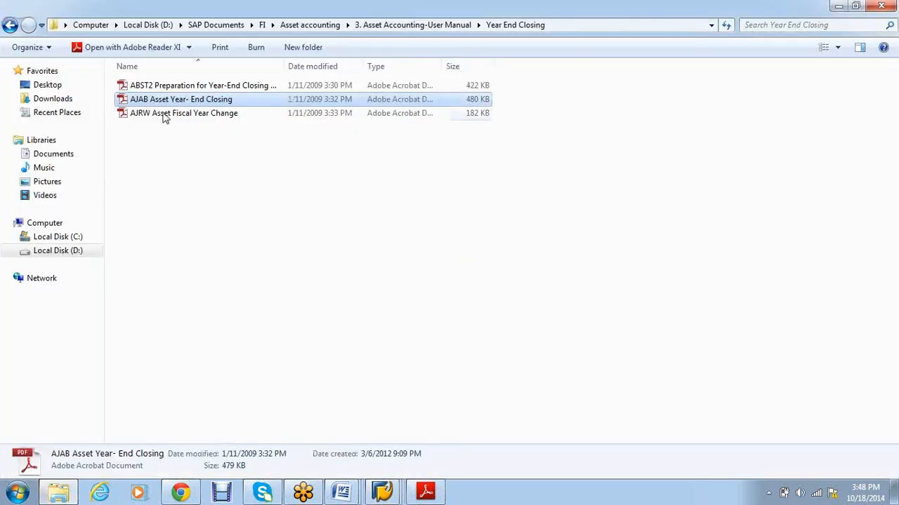
Step: Open the AJRW Asset Fiscal Year Change guide at page 2 and highlight the AJRW code
double_click(163, 114)
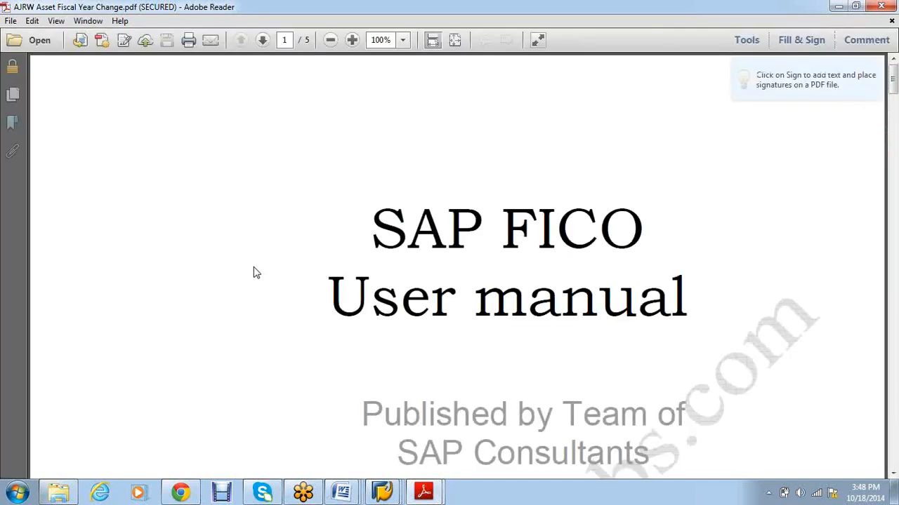
scroll(255, 272, "down", 5)
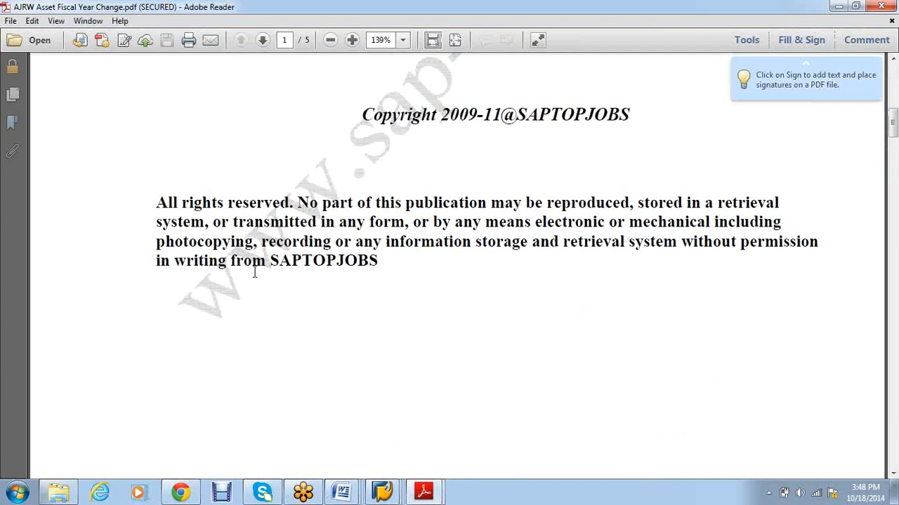
scroll(254, 272, "down", 10)
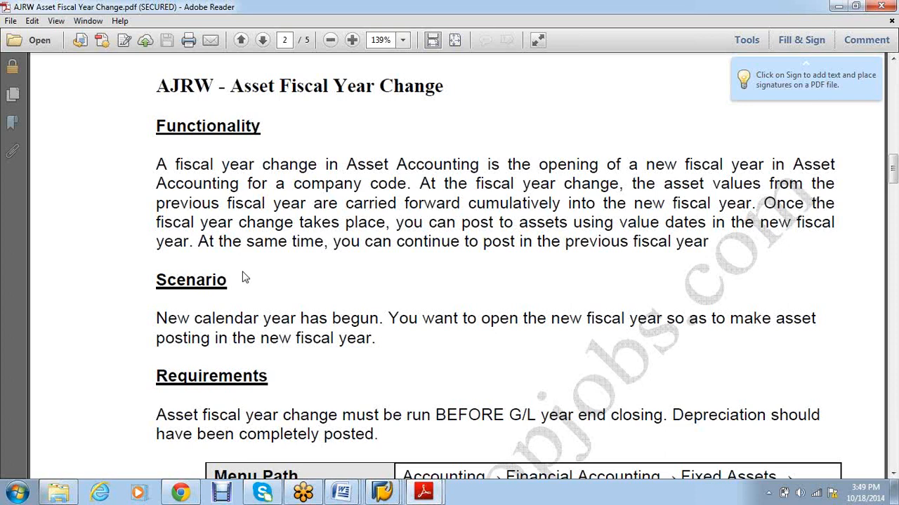
left_click_drag(214, 86, 163, 89)
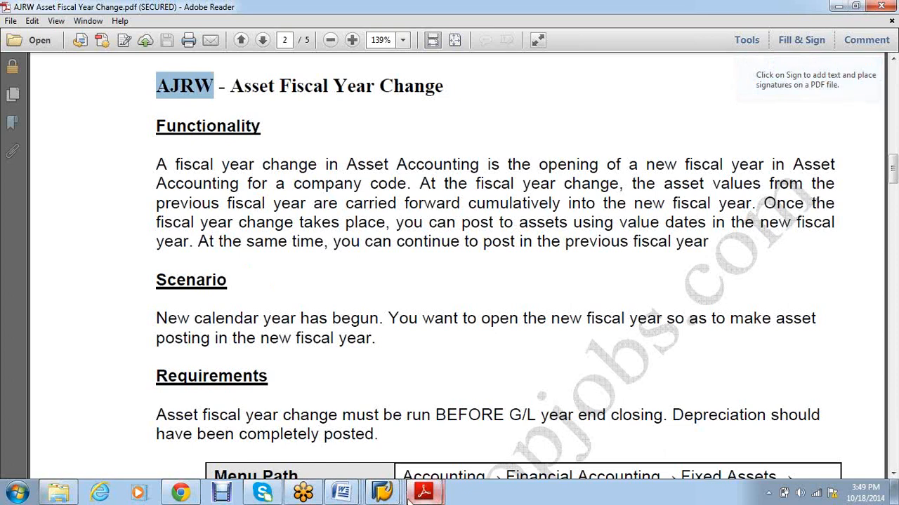
Step: Return to the SAP window and clear the leftover AJAB code from the command field
left_click(383, 493)
left_click(309, 425)
key("BackSpace")
key("BackSpace")
key("BackSpace")
key("BackSpace")
key("BackSpace")
key("BackSpace")
key("BackSpace")
Step: Start AJRW and run the fiscal year change test for VS01 into new fiscal year 2015
type("a")
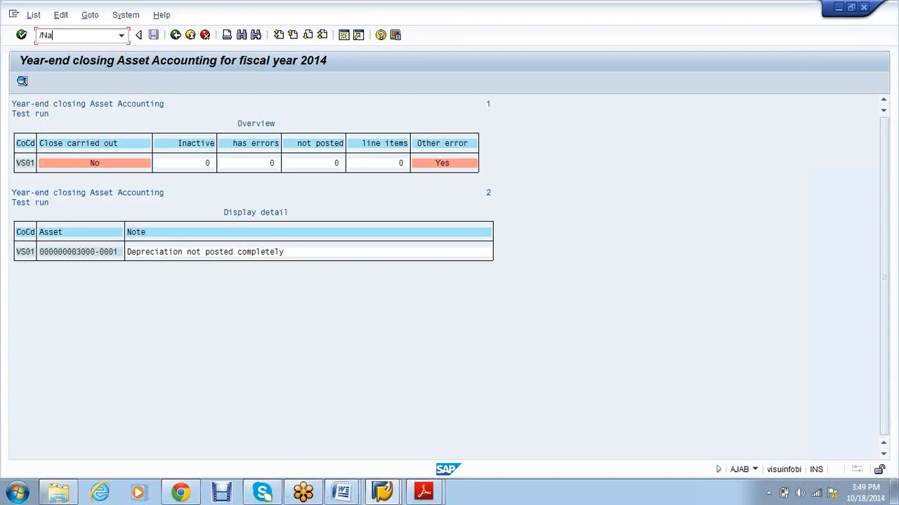
type("jrw")
key("Return")
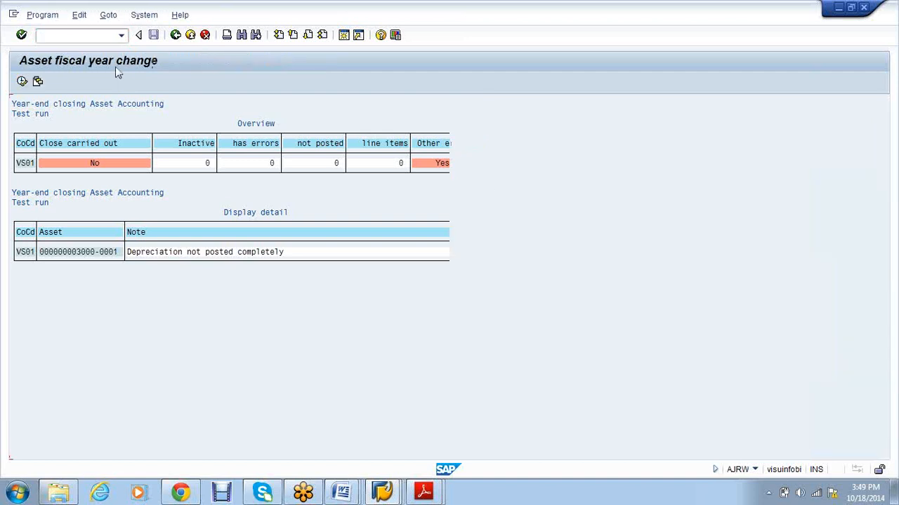
key("F3")
left_click(181, 119)
type("2015")
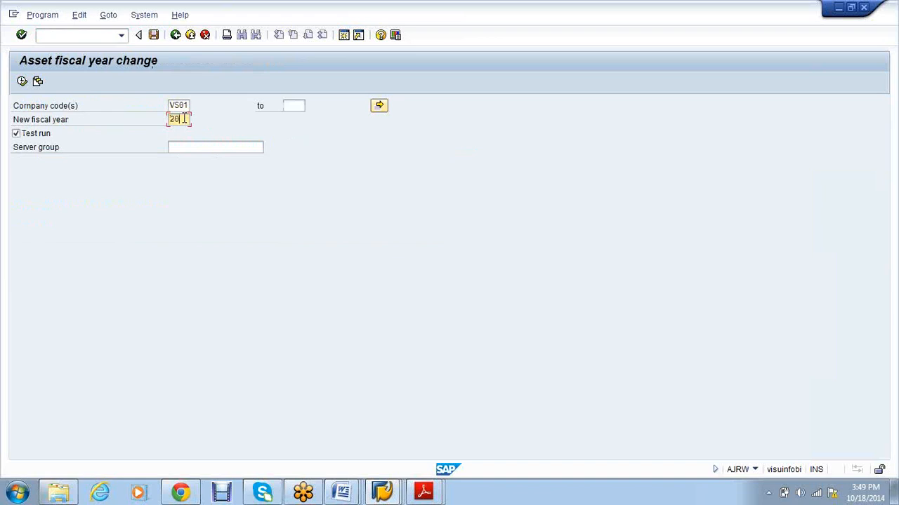
left_click(23, 83)
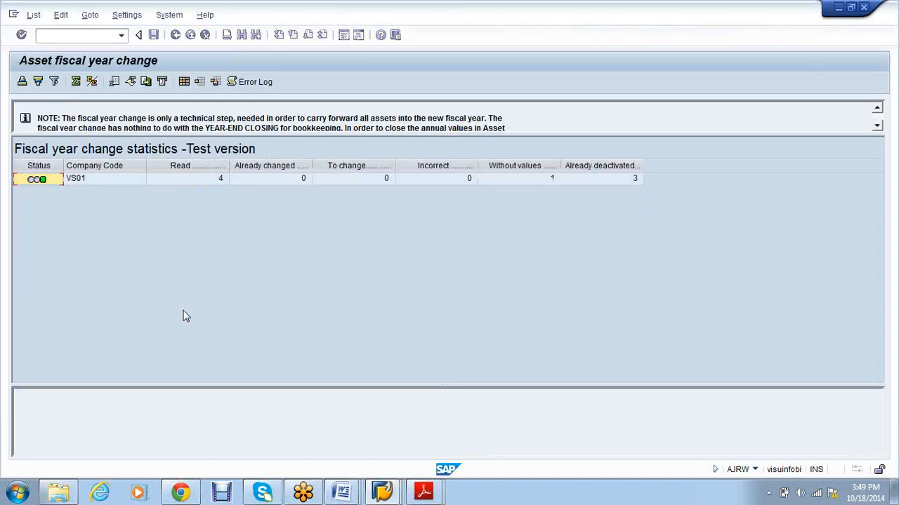
Step: Review the VS01 test run's error log messages, then close the log popup
left_click(38, 181)
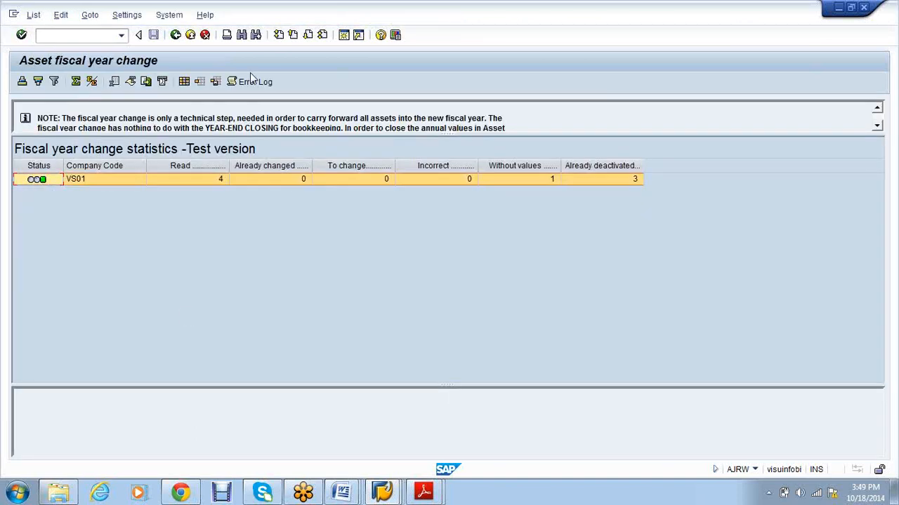
left_click(250, 81)
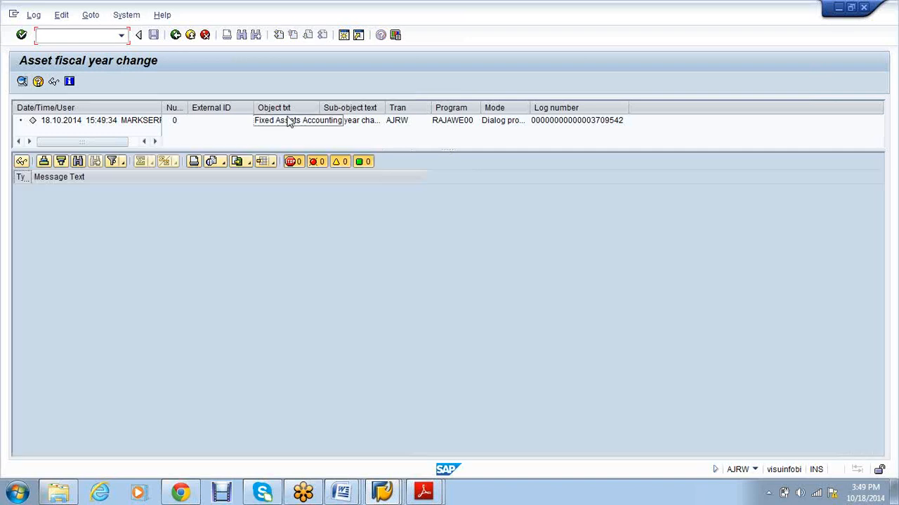
left_click(291, 120)
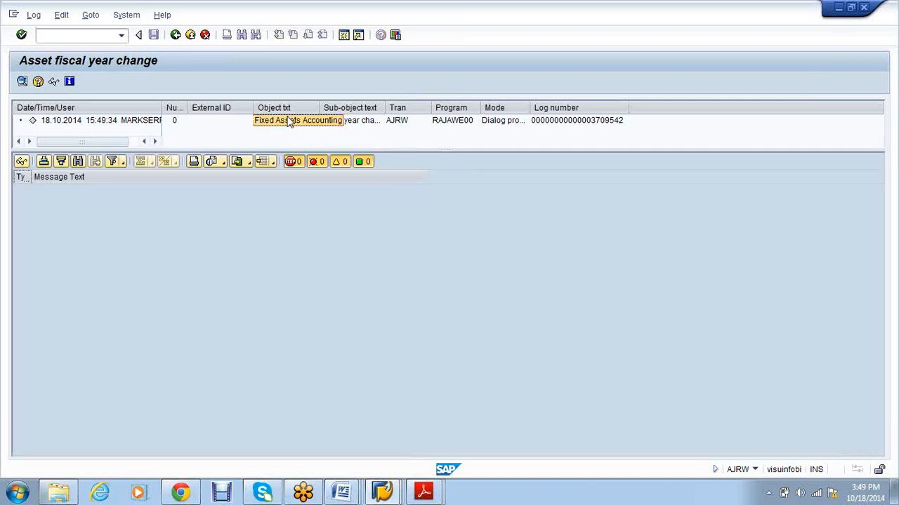
scroll(490, 262, "down", 2)
scroll(490, 262, "up", 2)
key("Escape")
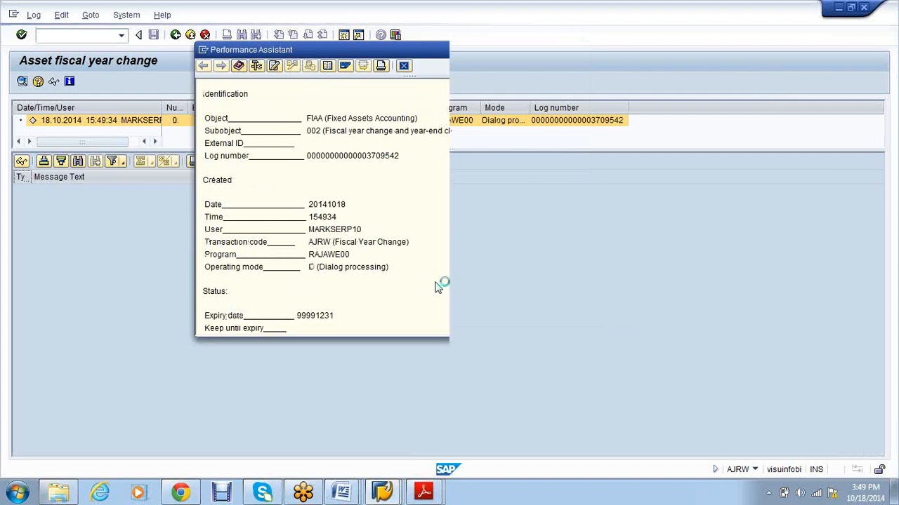
Step: Exit the fiscal year change statistics and switch to the Year End Closing folder in Explorer
left_click(176, 37)
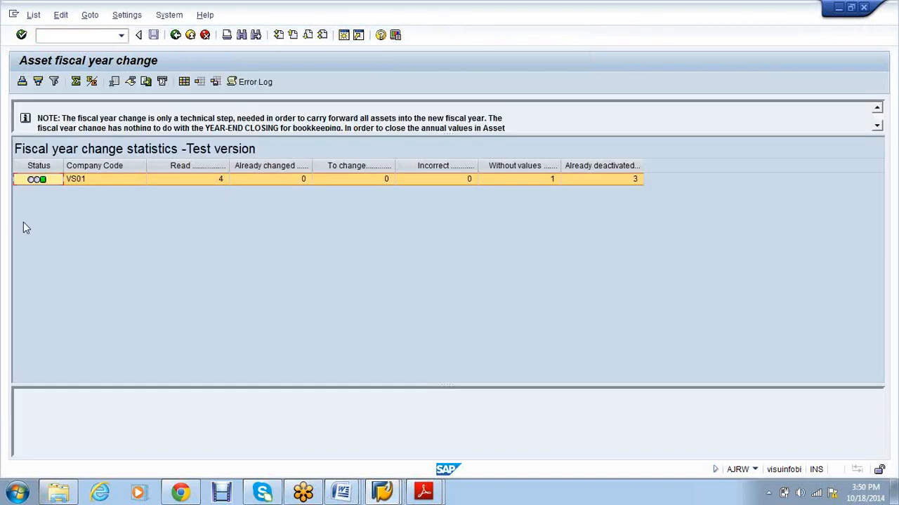
left_click(189, 35)
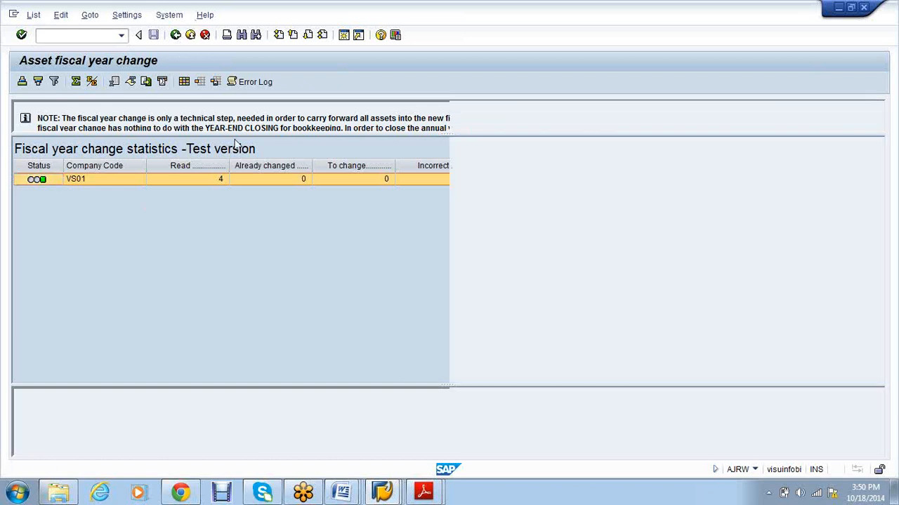
left_click(56, 494)
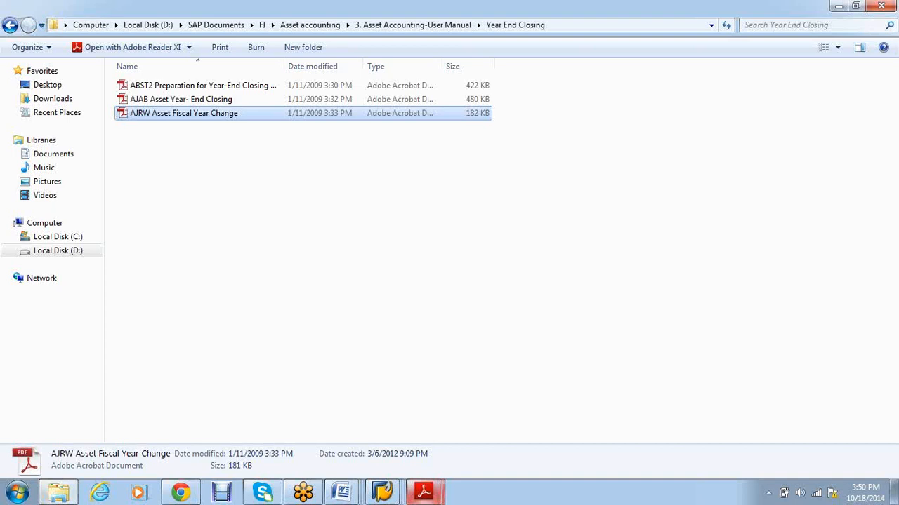
left_click(424, 493)
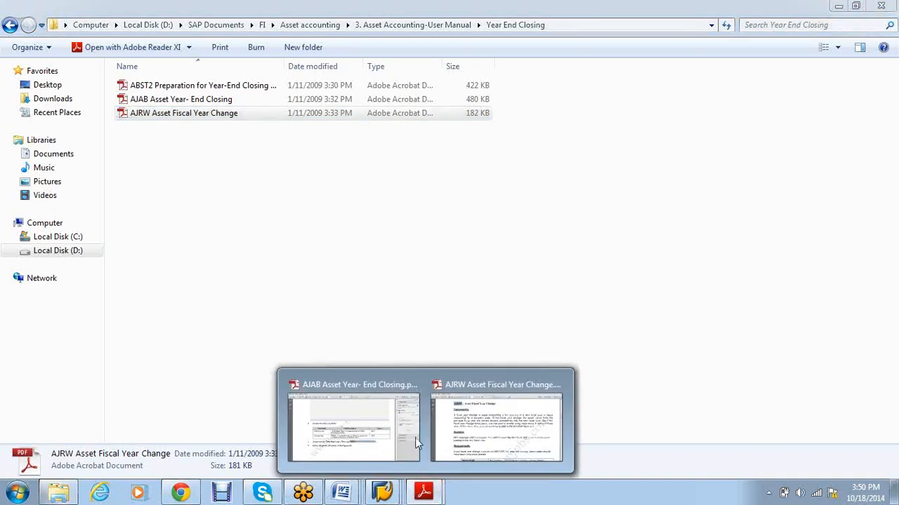
Step: Bring up the AJAB Asset Year-End Closing guide and read through pages 3–8
left_click(417, 443)
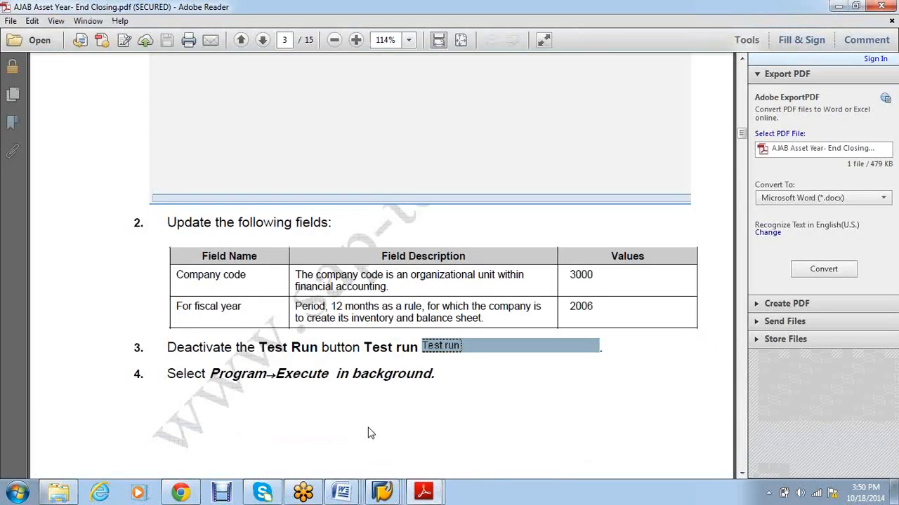
scroll(421, 276, "down", 10)
scroll(421, 276, "down", 10)
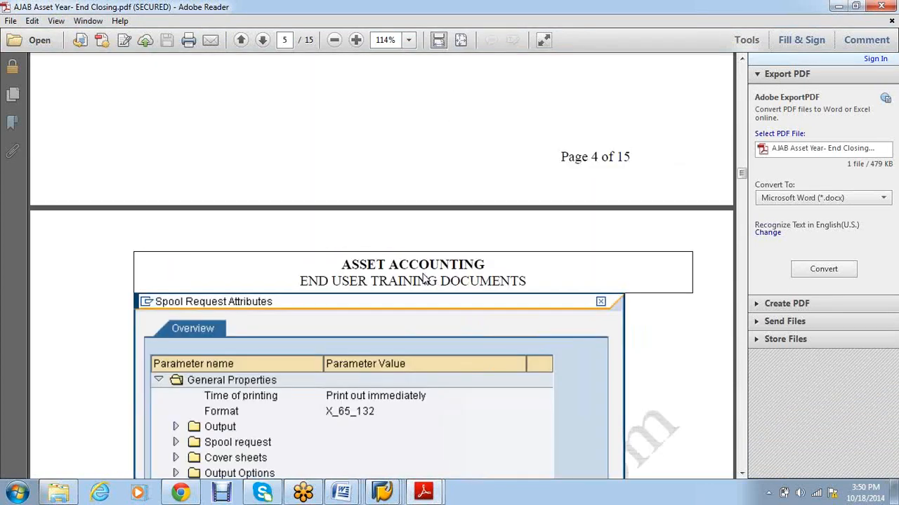
scroll(423, 279, "down", 9)
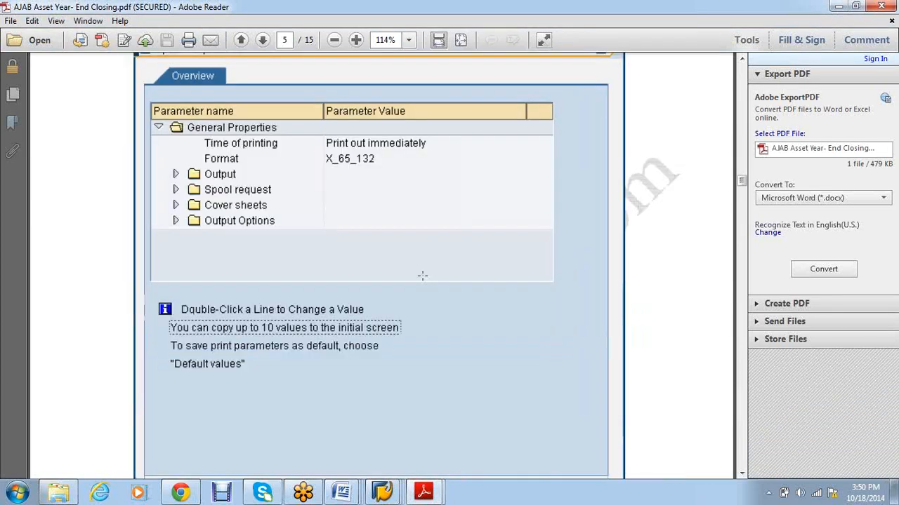
scroll(422, 275, "down", 1)
scroll(422, 279, "down", 10)
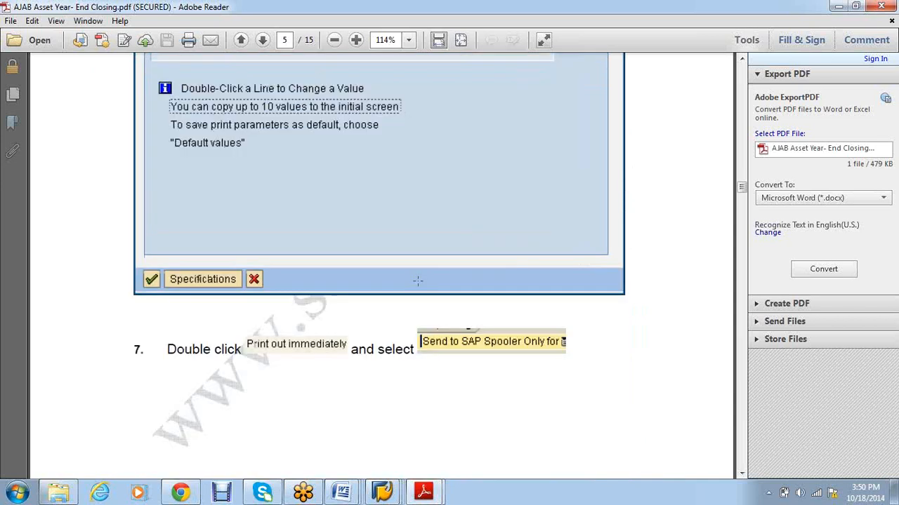
scroll(417, 288, "up", 9)
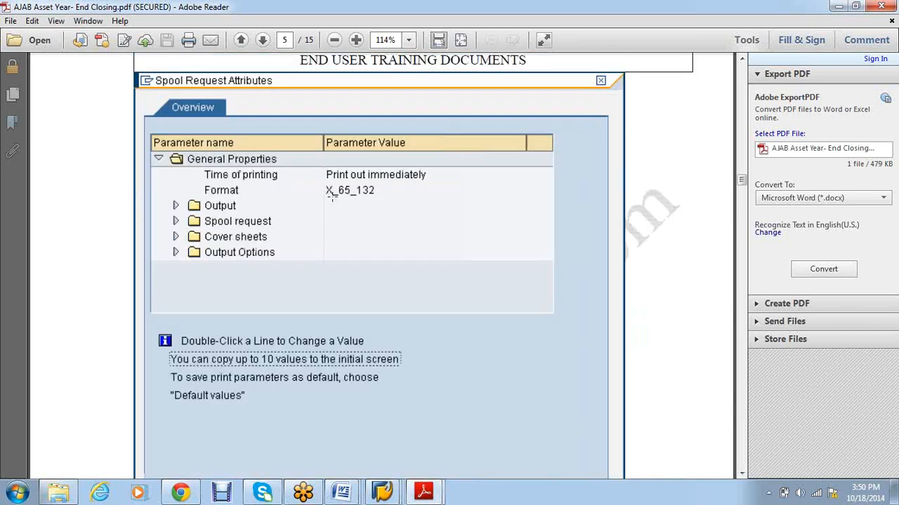
scroll(252, 214, "down", 8)
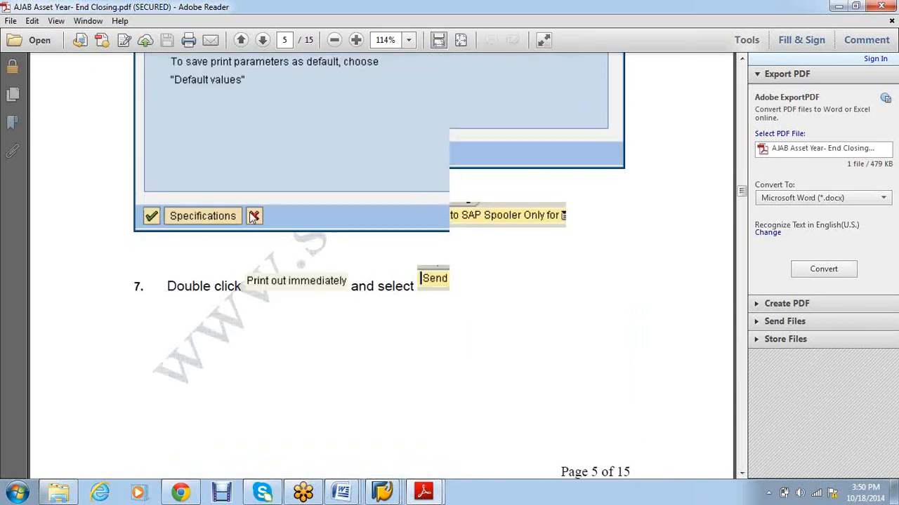
scroll(253, 216, "down", 7)
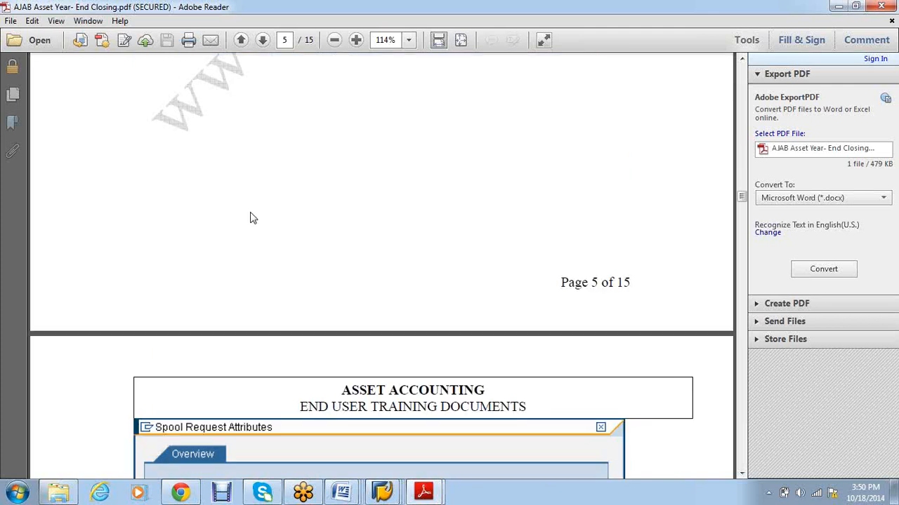
scroll(252, 217, "down", 12)
scroll(251, 209, "down", 20)
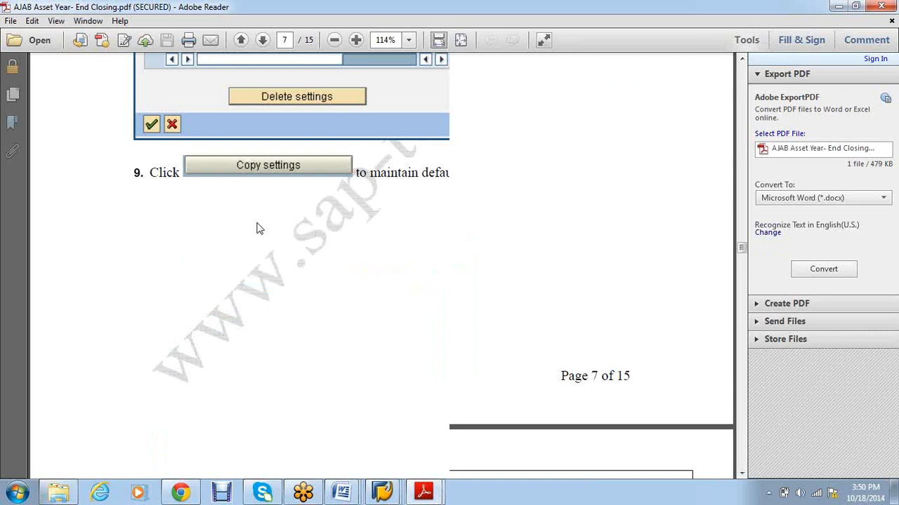
scroll(257, 228, "down", 10)
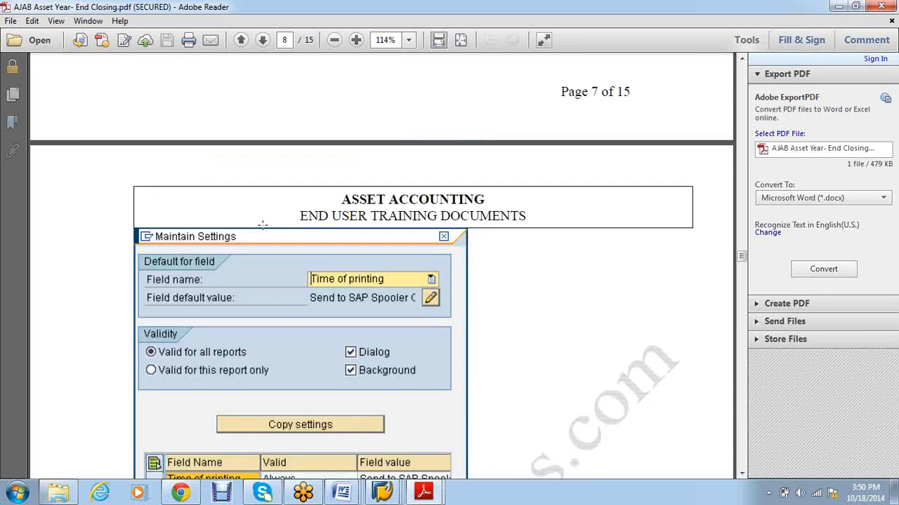
scroll(262, 225, "down", 20)
Step: Scroll back to page 5's time-of-printing step, then close Adobe Reader
scroll(361, 307, "up", 18)
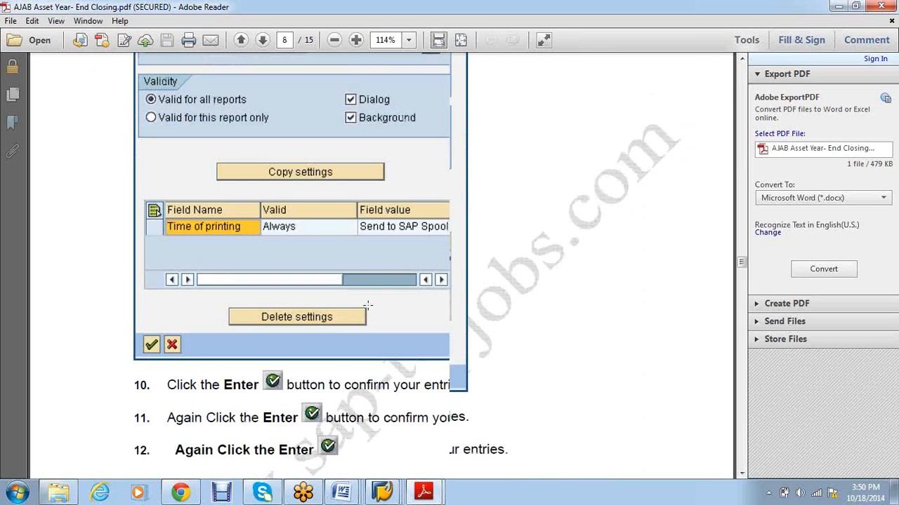
scroll(367, 306, "up", 16)
scroll(367, 307, "up", 7)
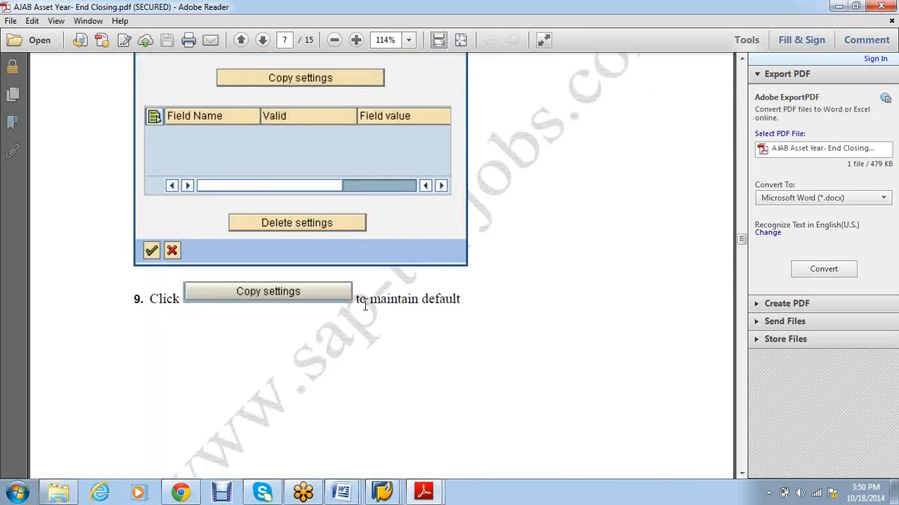
scroll(365, 305, "up", 9)
scroll(365, 305, "up", 7)
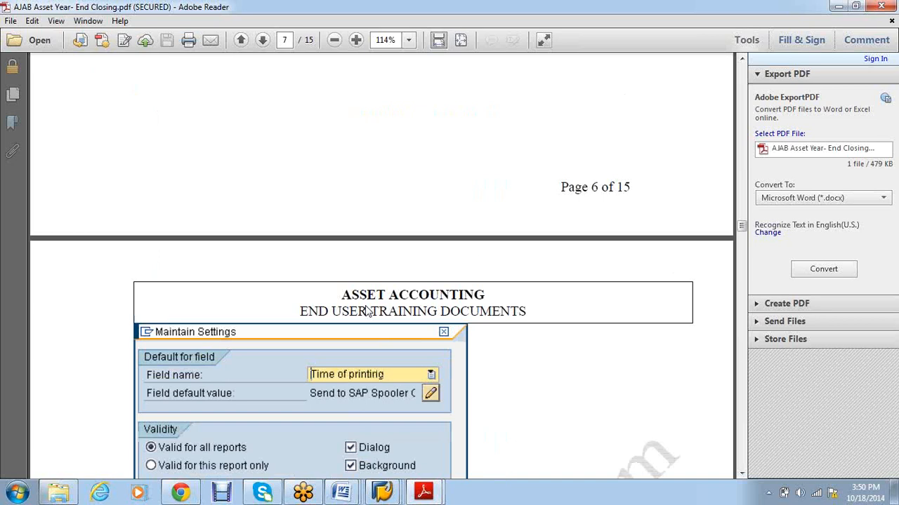
scroll(391, 338, "up", 16)
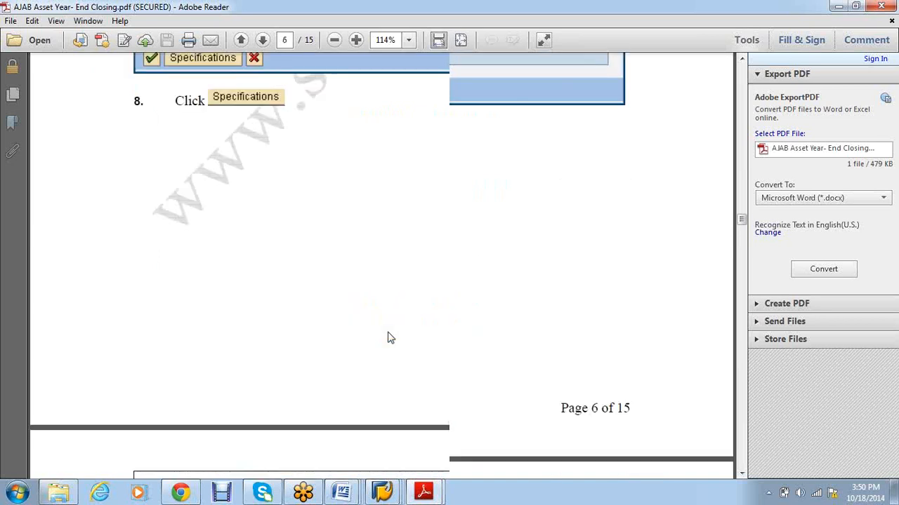
scroll(398, 260, "up", 7)
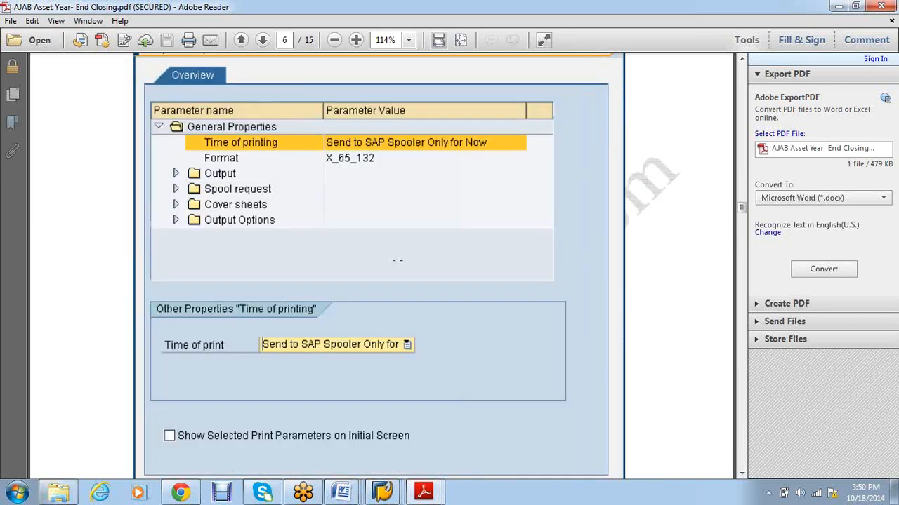
scroll(397, 261, "up", 2)
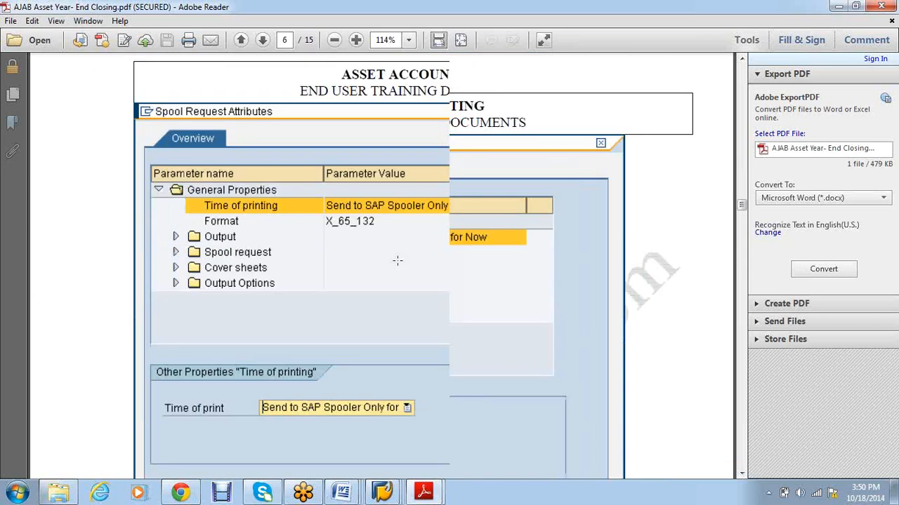
scroll(397, 260, "up", 9)
scroll(397, 267, "up", 5)
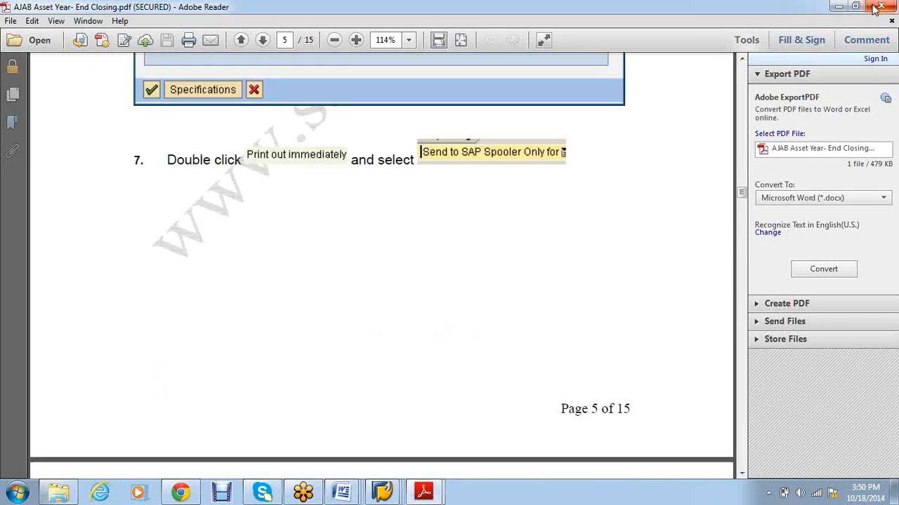
left_click(879, 6)
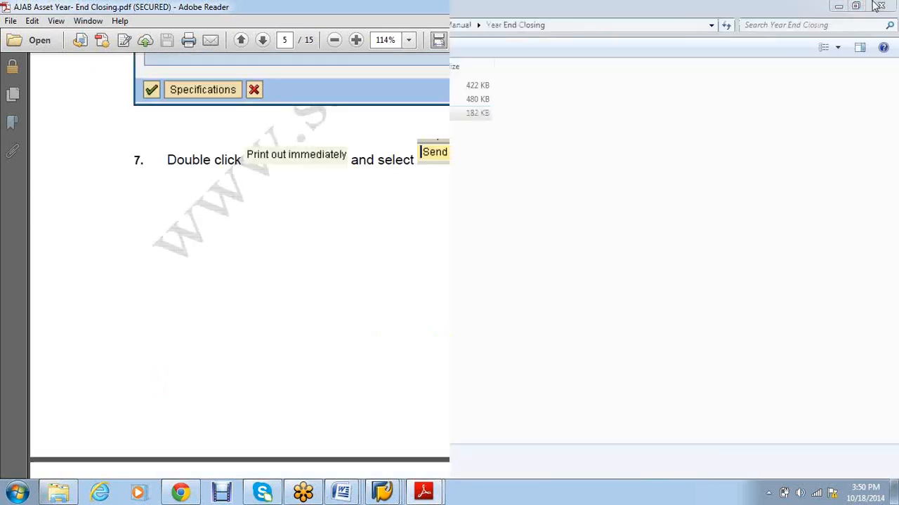